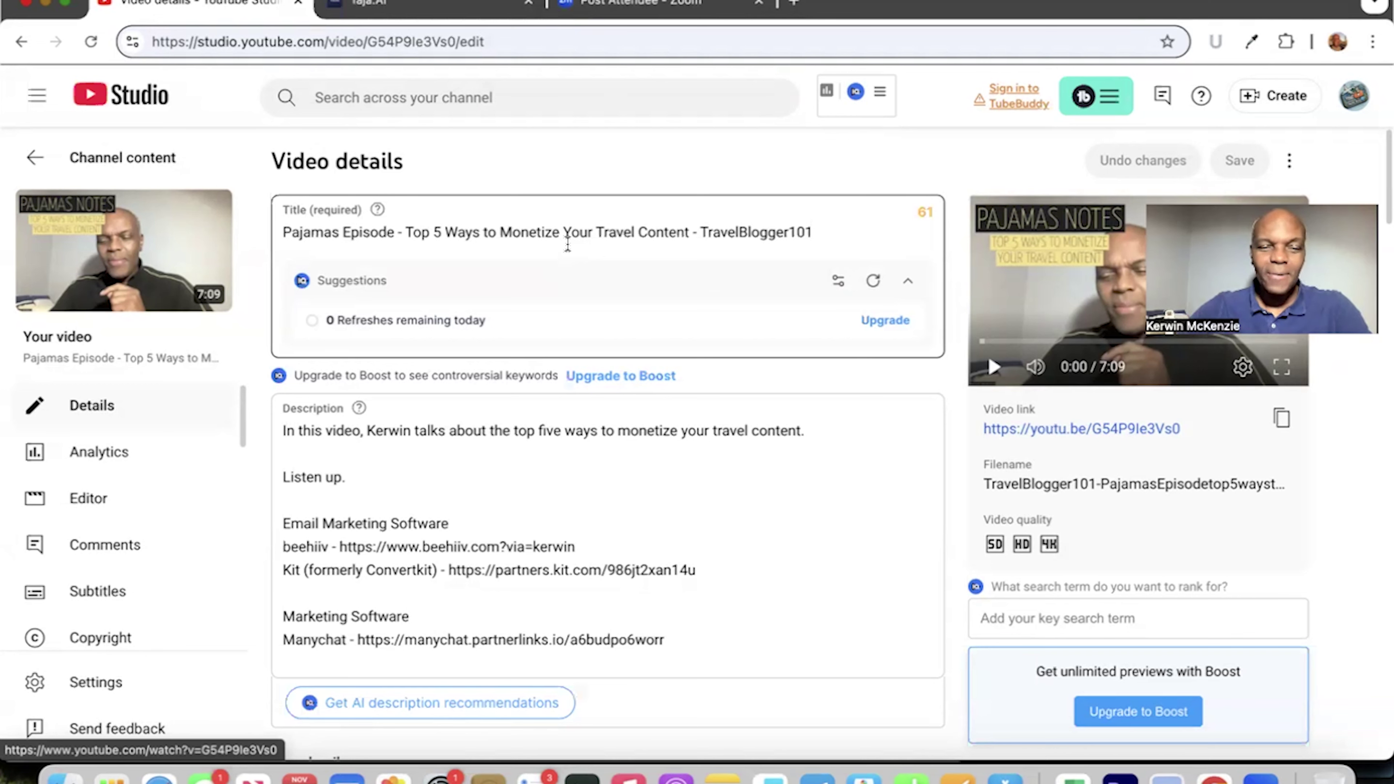
# - Examine the video's existing title, description, thumbnail, playlist, audience settings and tags on the video details page
pyautogui.click(436, 447)
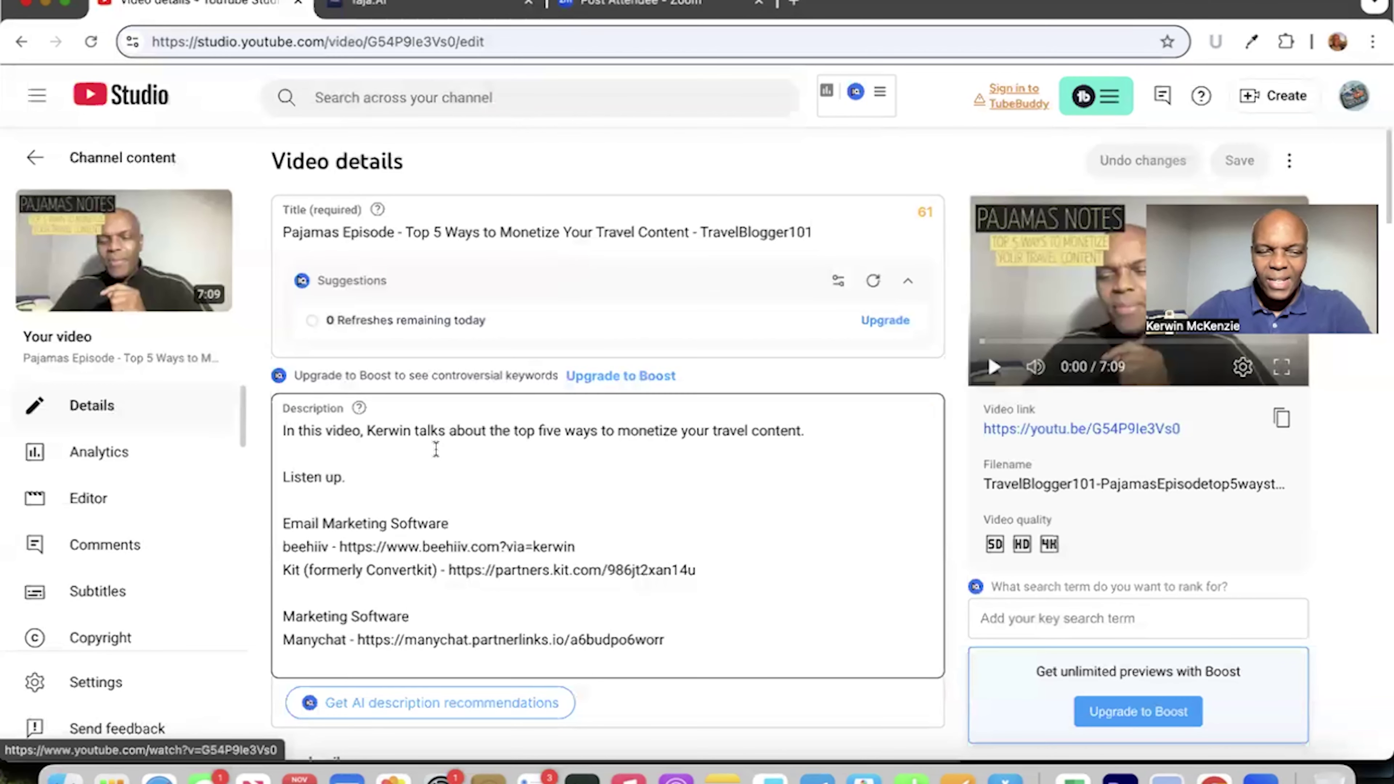
pyautogui.scroll(-2, 436, 447)
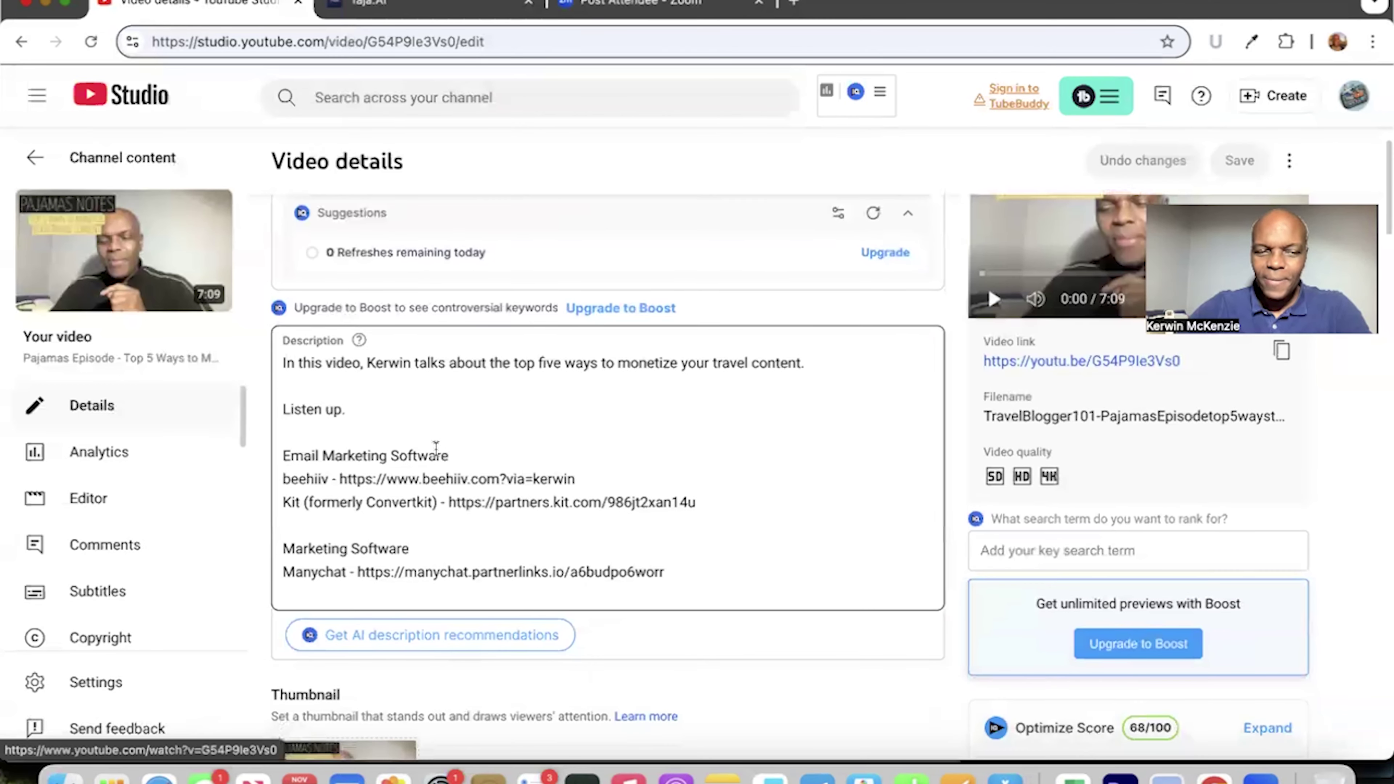
pyautogui.scroll(-15, 436, 450)
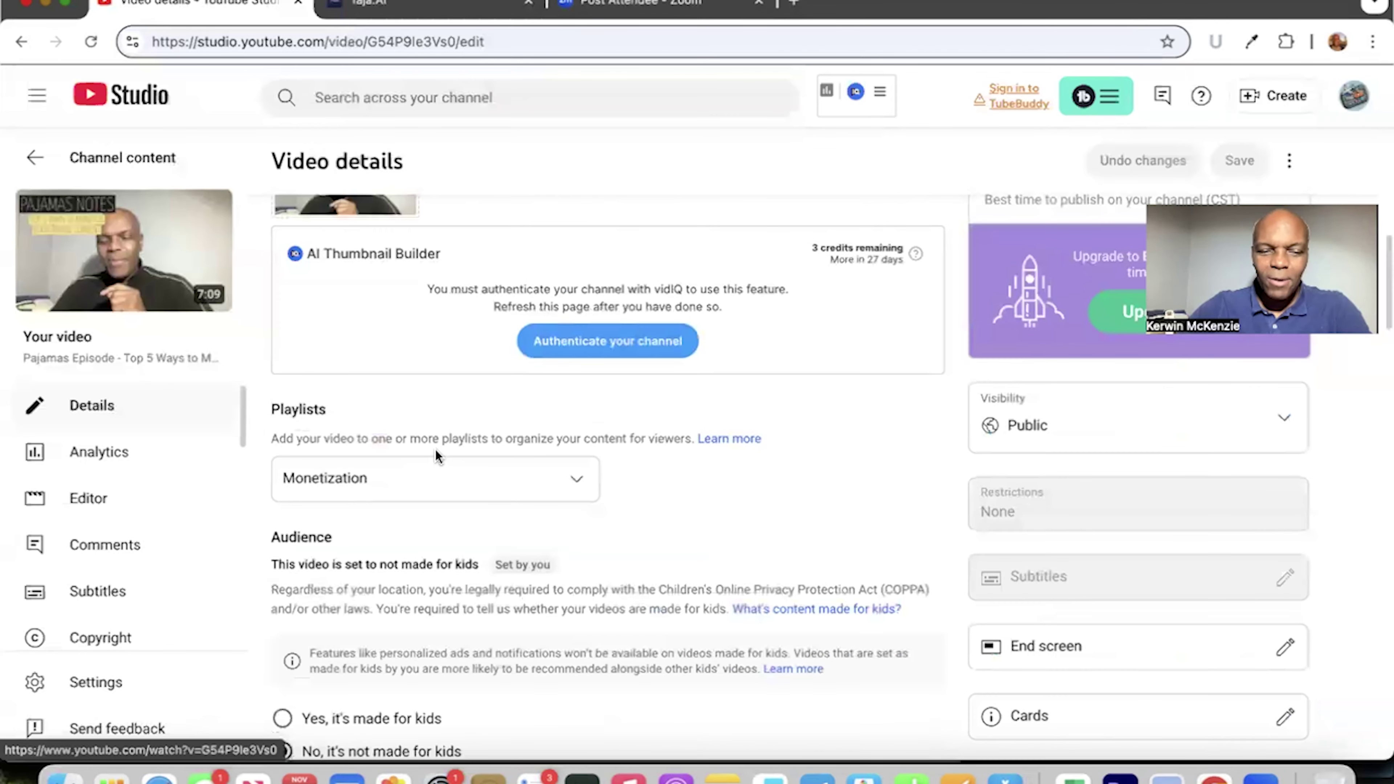
pyautogui.scroll(-12, 435, 450)
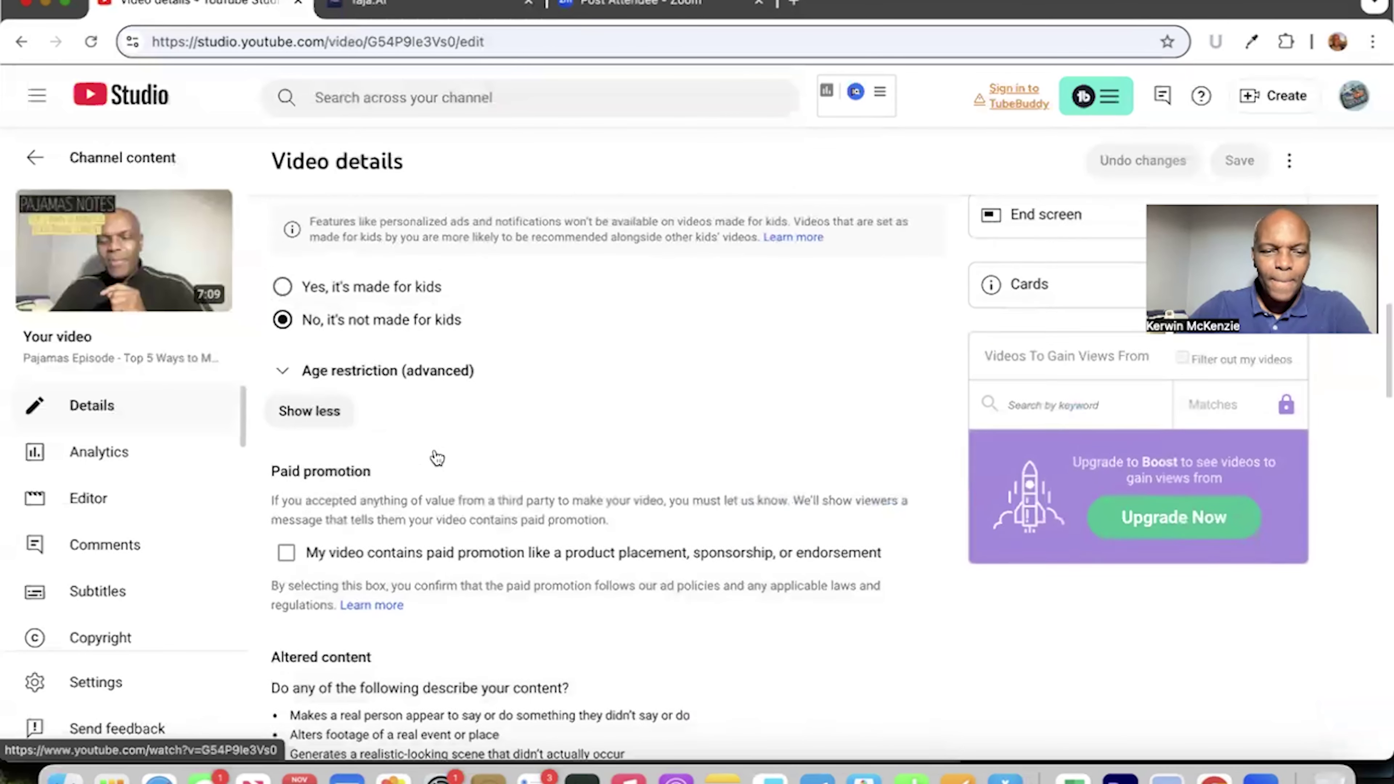
pyautogui.scroll(-14, 435, 448)
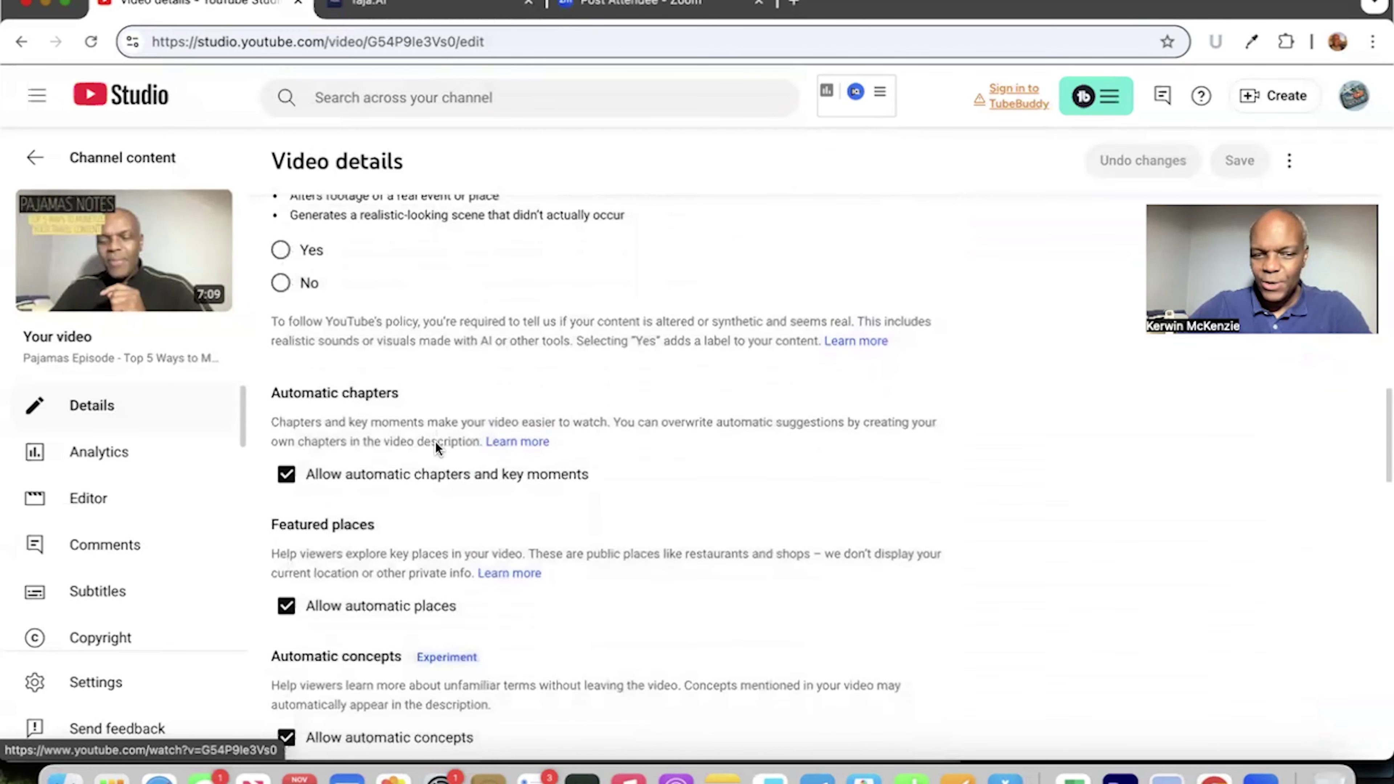
pyautogui.scroll(-5, 436, 443)
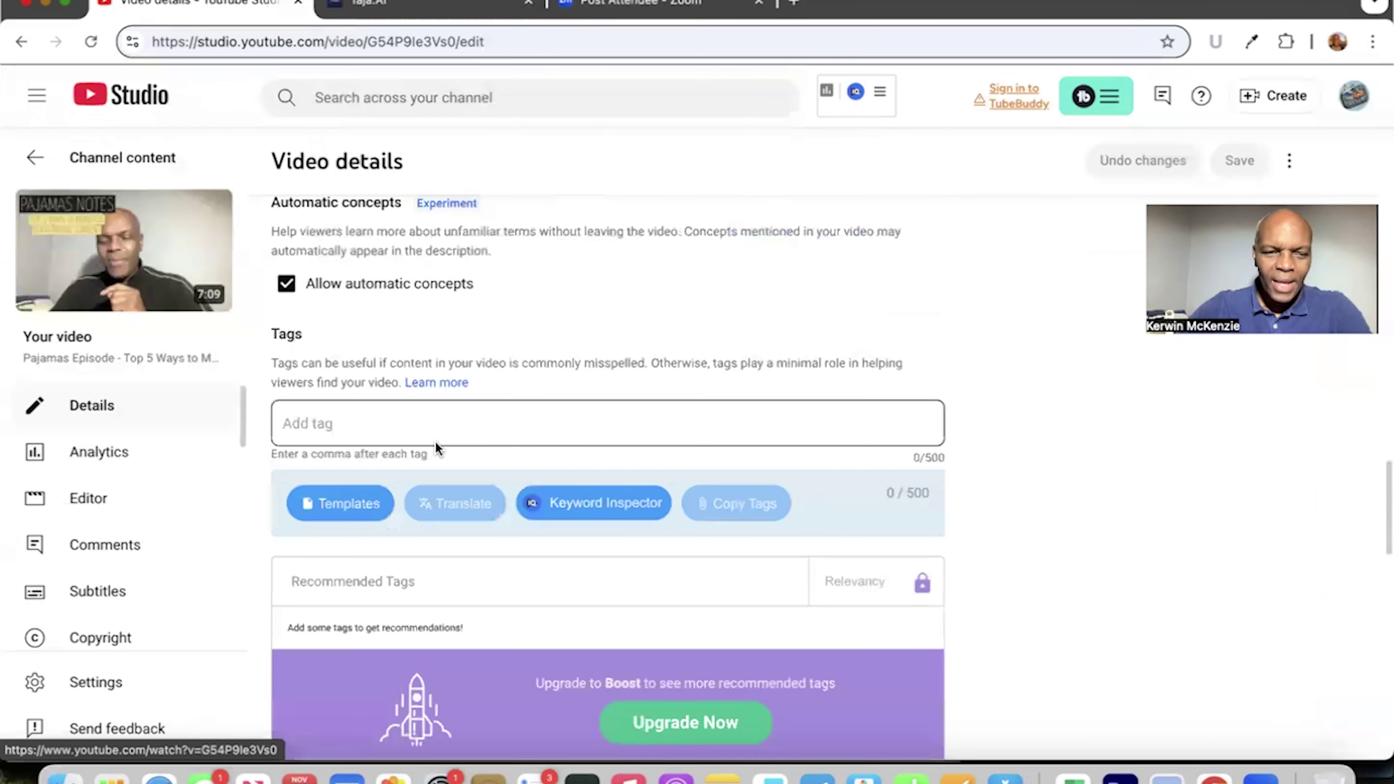
pyautogui.click(434, 412)
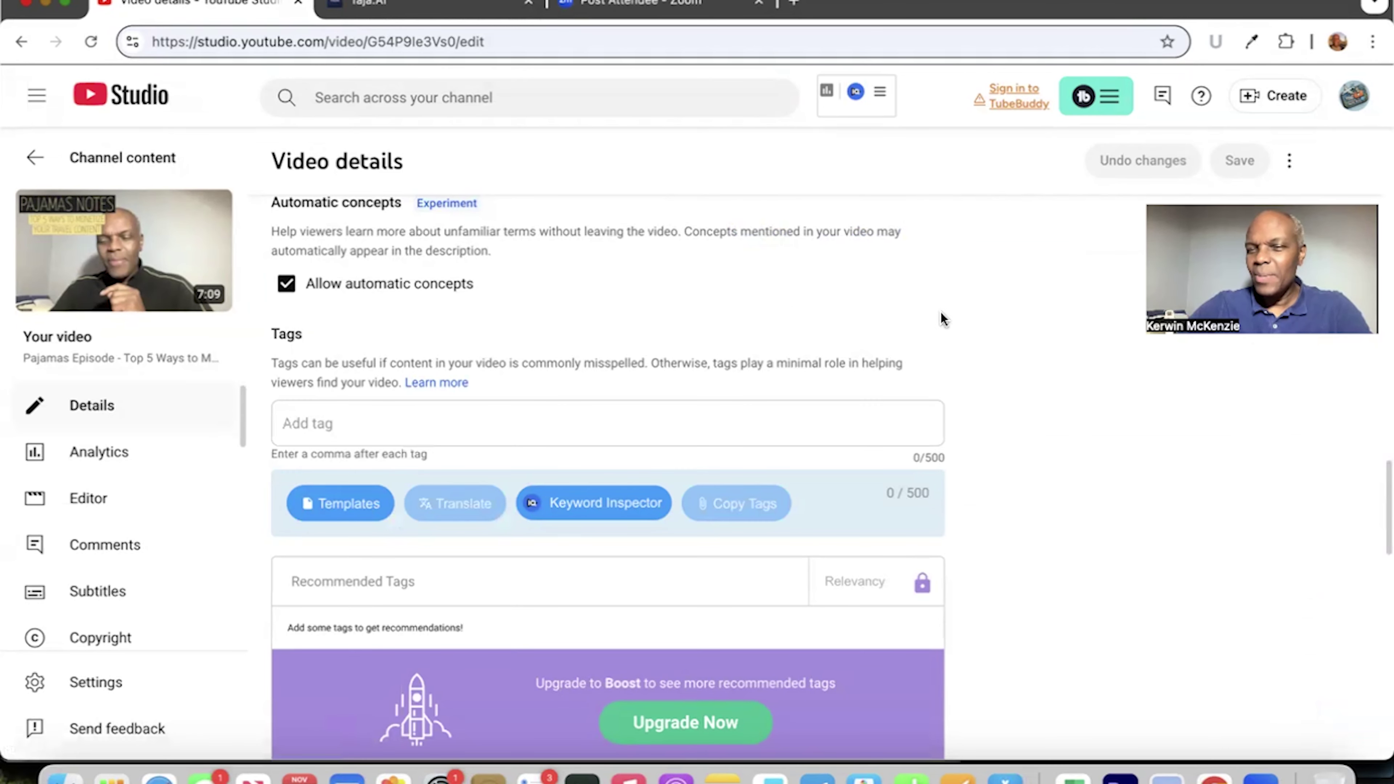
pyautogui.scroll(15, 940, 311)
pyautogui.scroll(10, 940, 310)
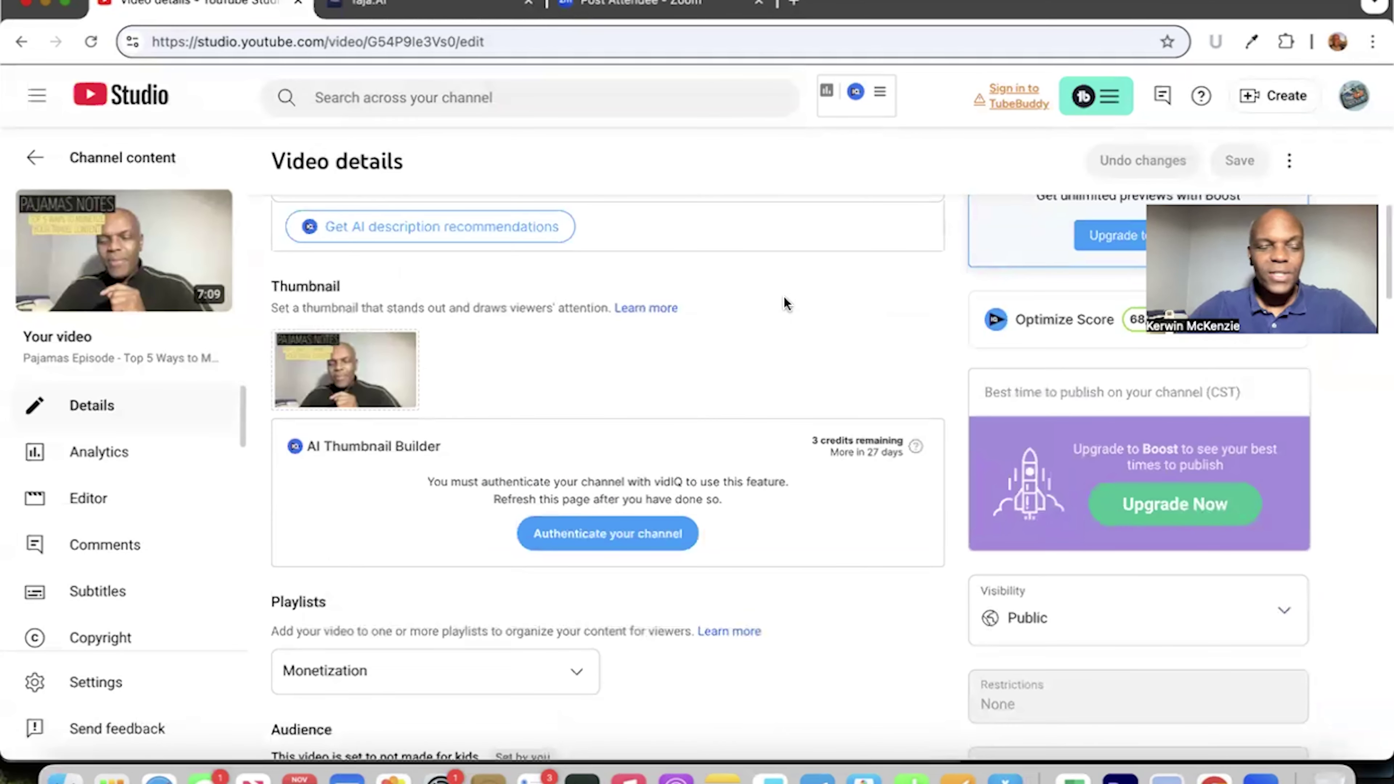
pyautogui.scroll(8, 784, 303)
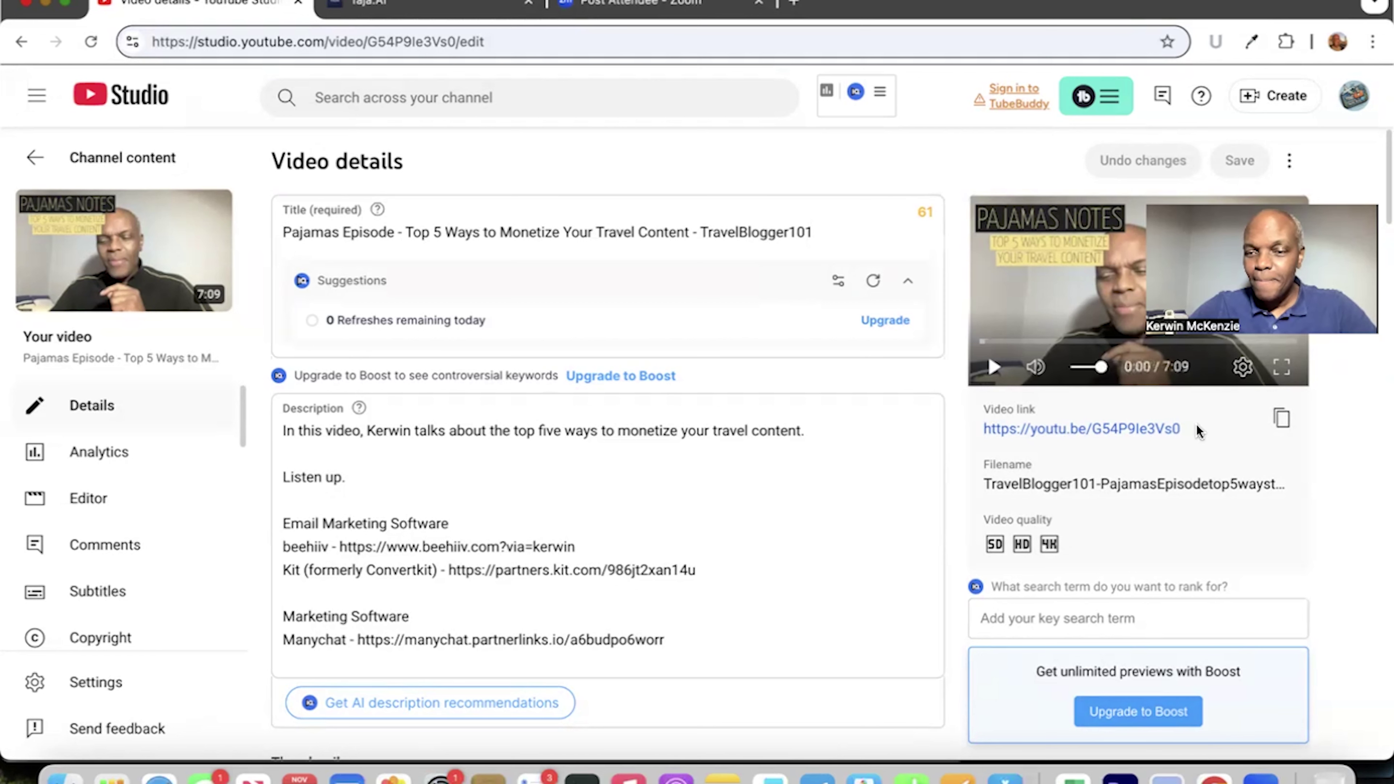
# - Copy the video's link from YouTube Studio and start an optimization for it in Taja AI
pyautogui.click(1281, 420)
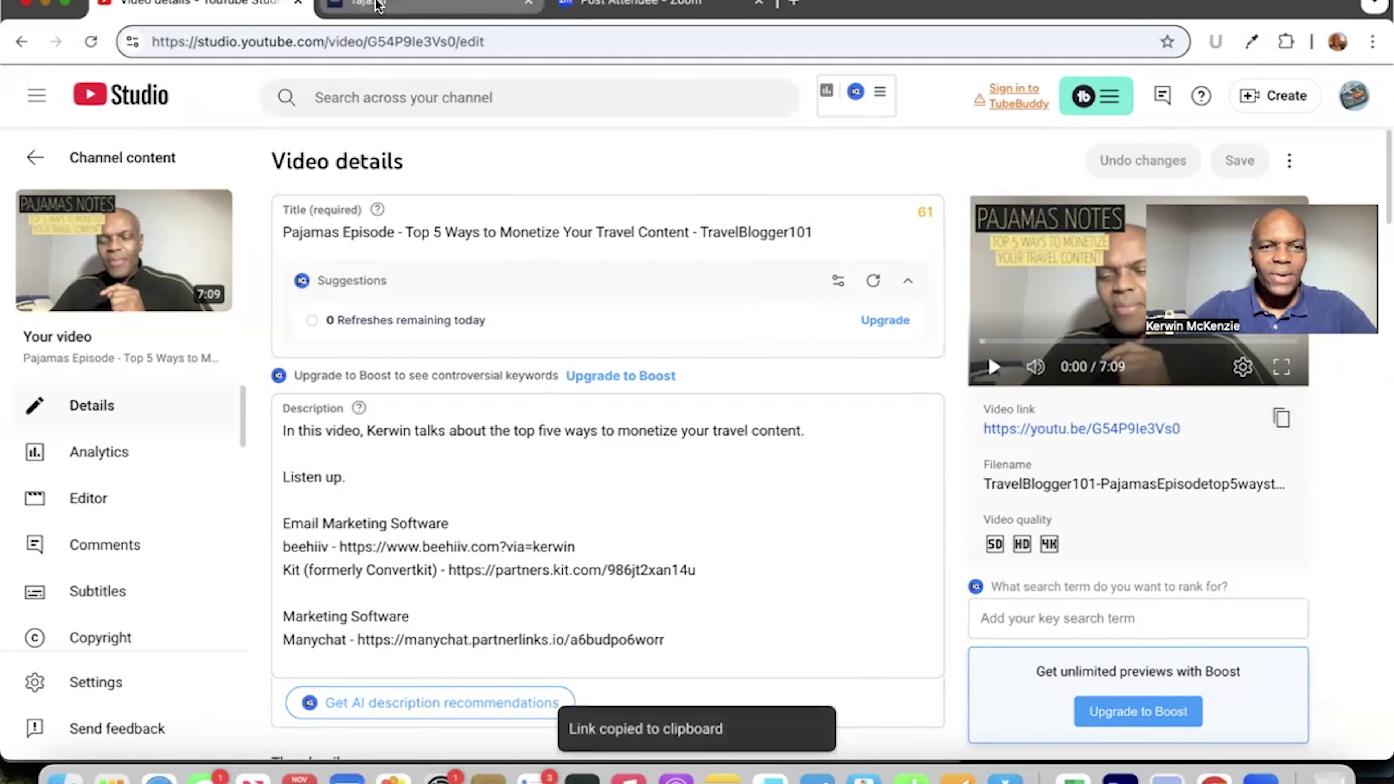
pyautogui.click(387, 3)
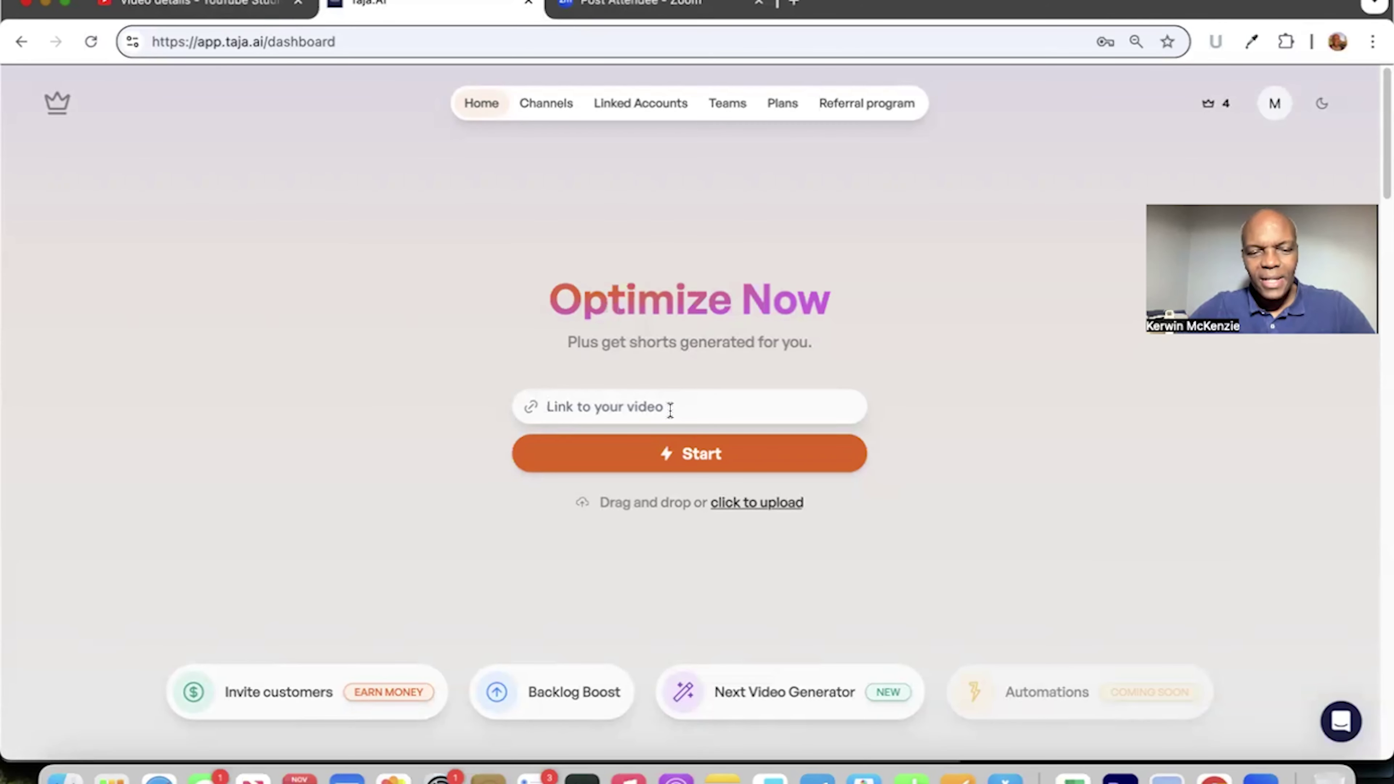
pyautogui.press('super+v')
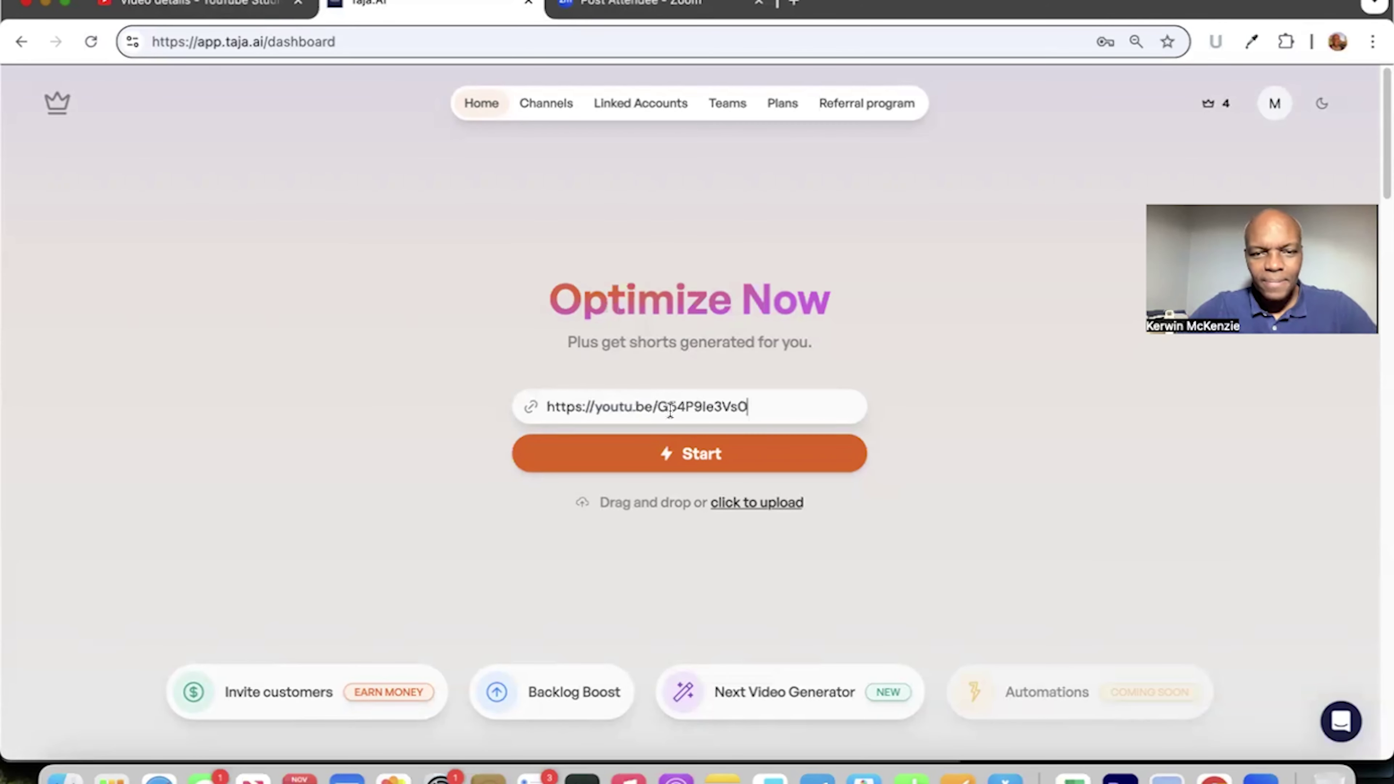
pyautogui.click(727, 452)
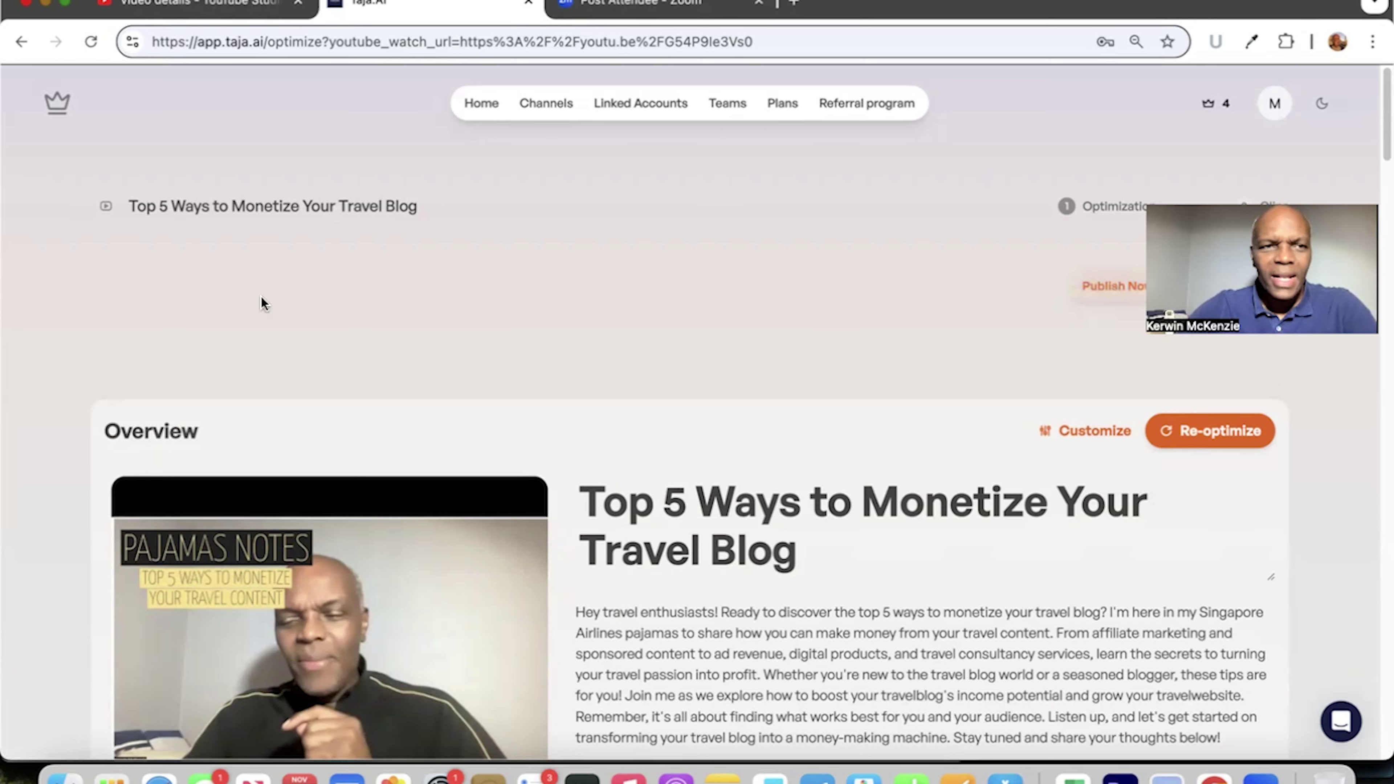
# - Compare the original YouTube Studio title and description with Taja AI's generated overview, including its chapters, hashtags and scored keywords
pyautogui.click(157, 4)
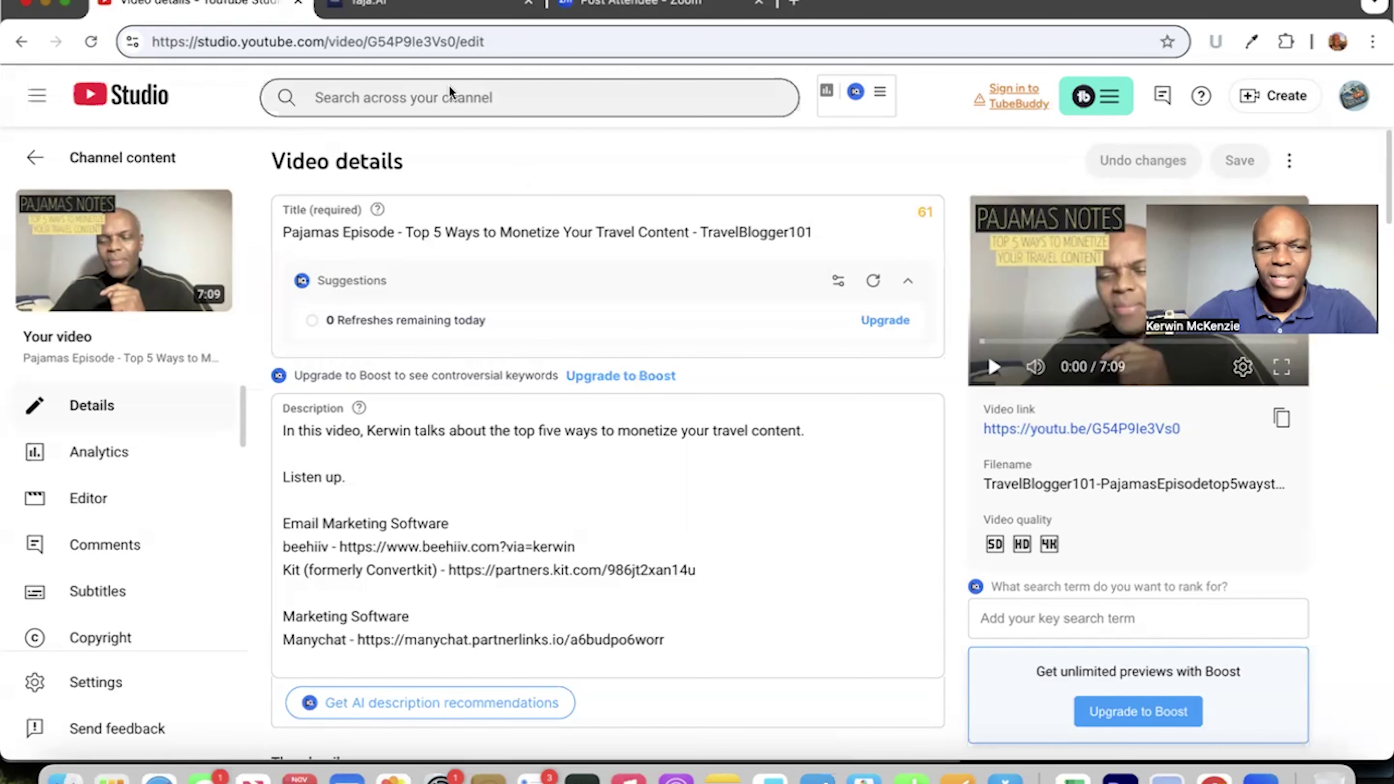
pyautogui.click(399, 6)
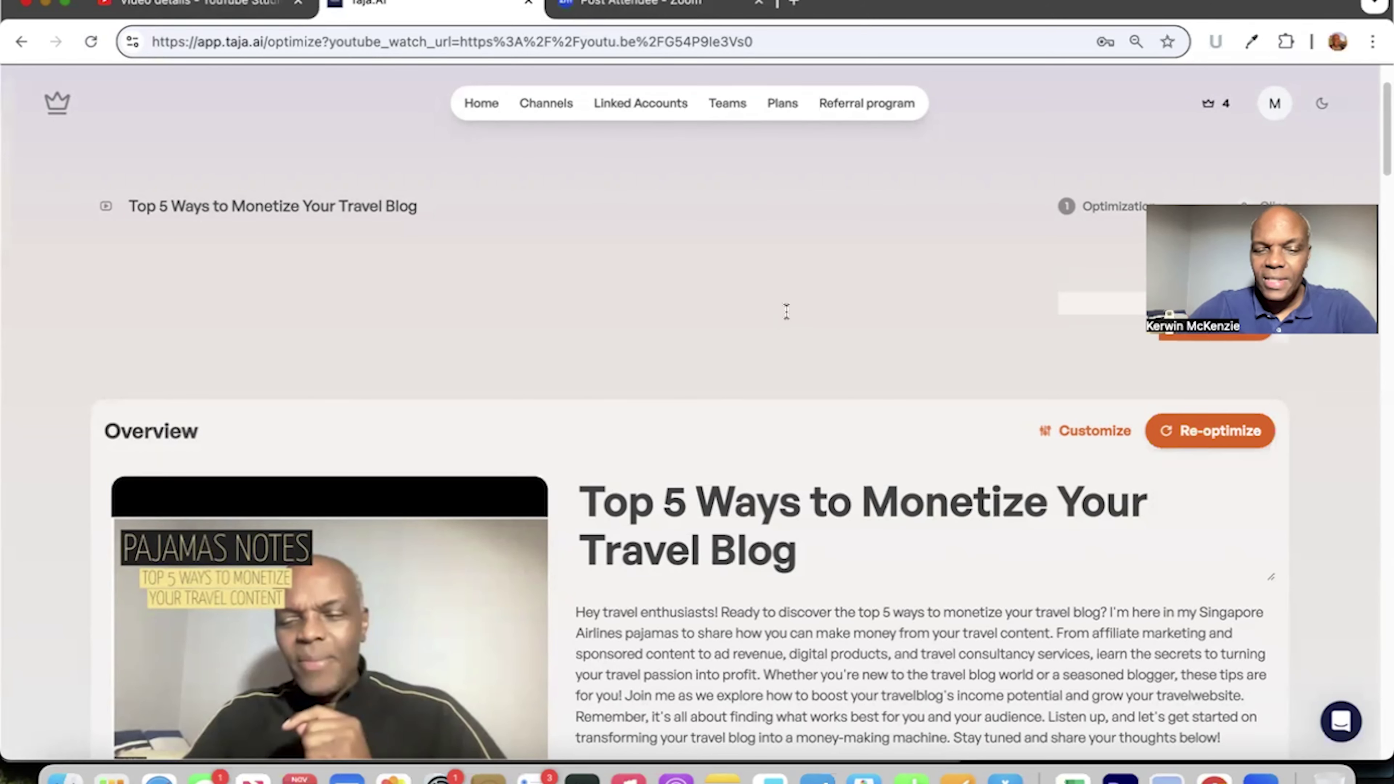
pyautogui.scroll(-5, 786, 318)
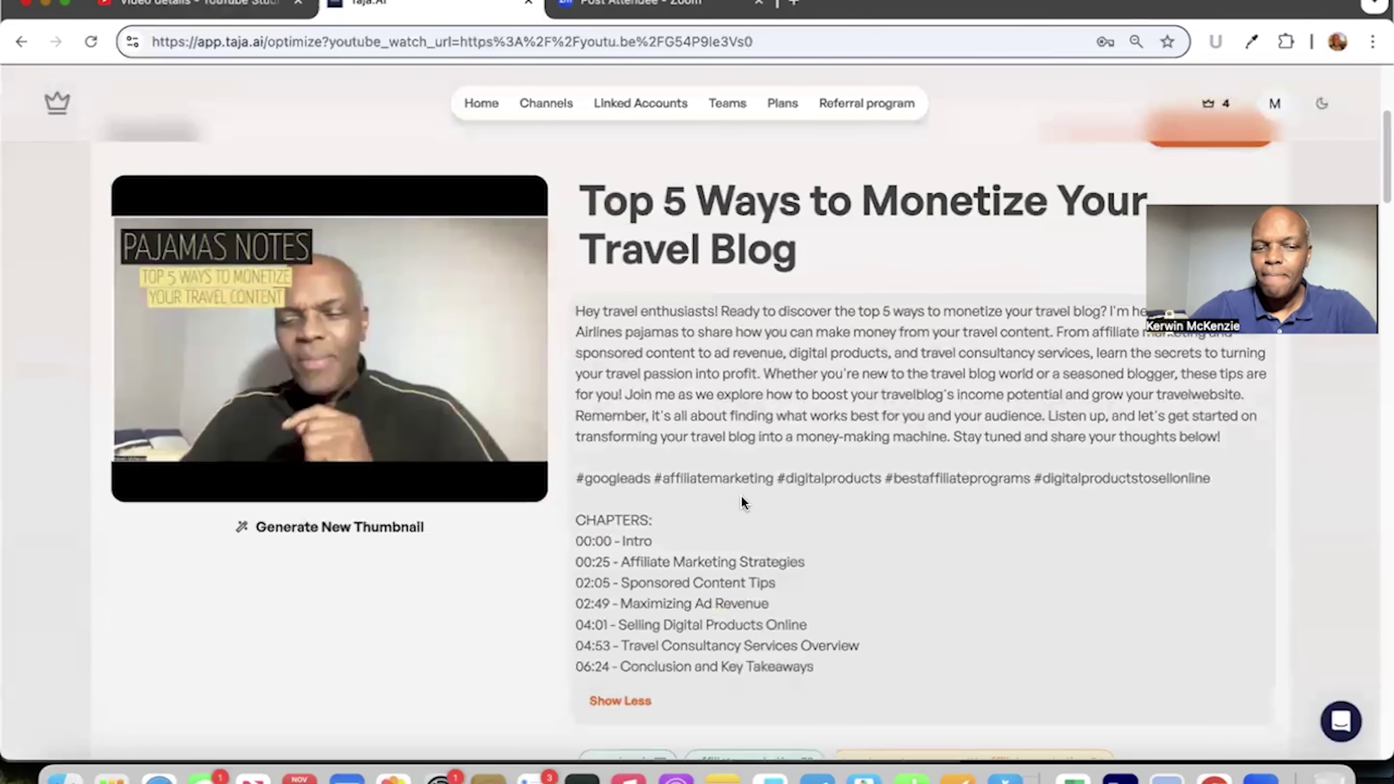
pyautogui.scroll(-1, 741, 495)
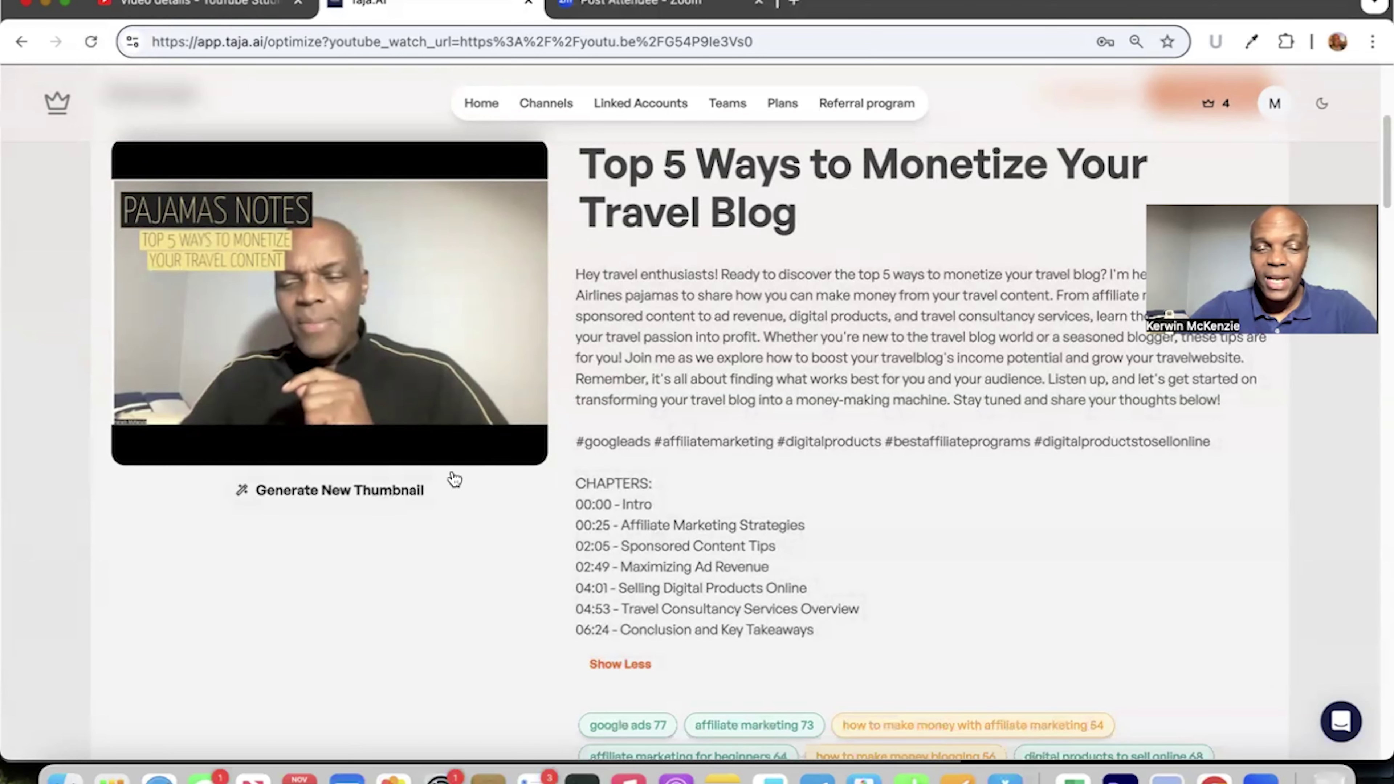
pyautogui.scroll(-3, 854, 426)
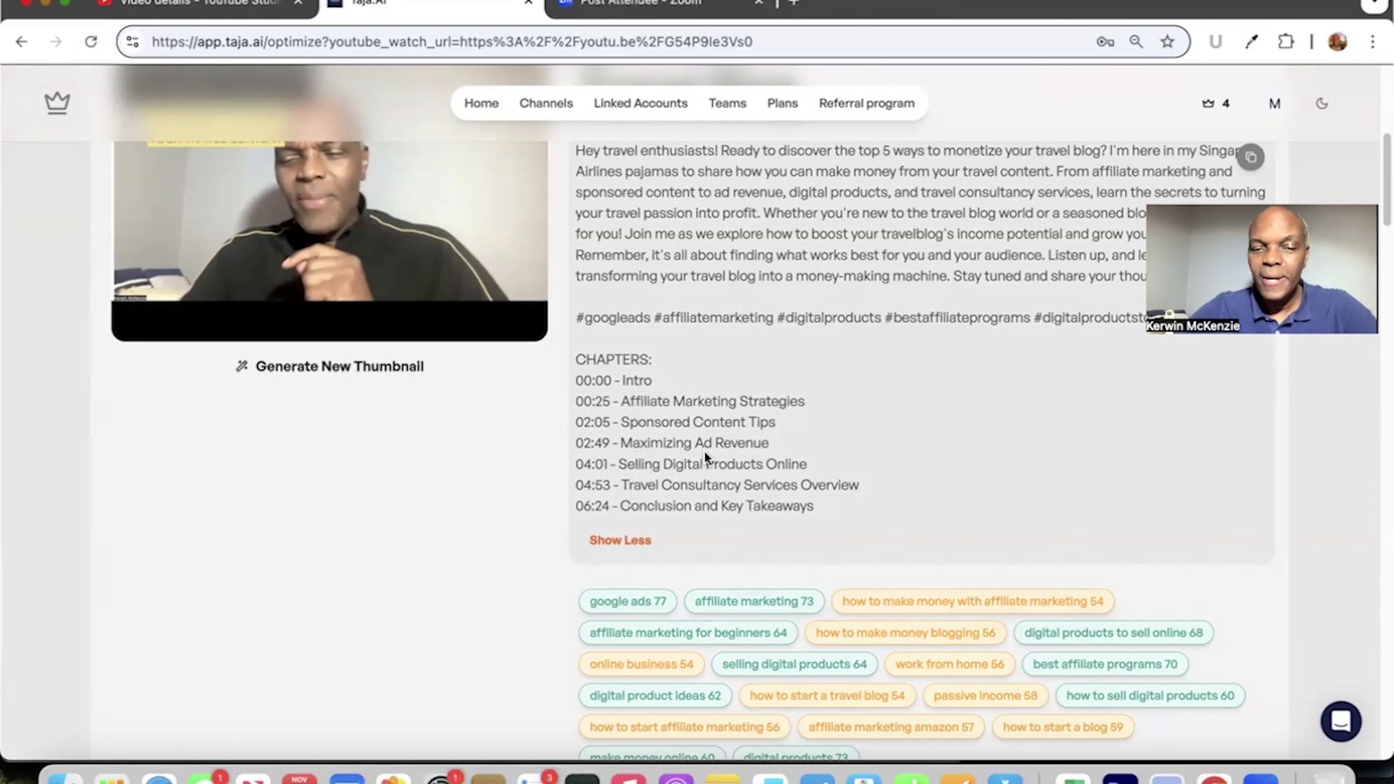
pyautogui.scroll(-5, 712, 451)
pyautogui.scroll(1, 712, 451)
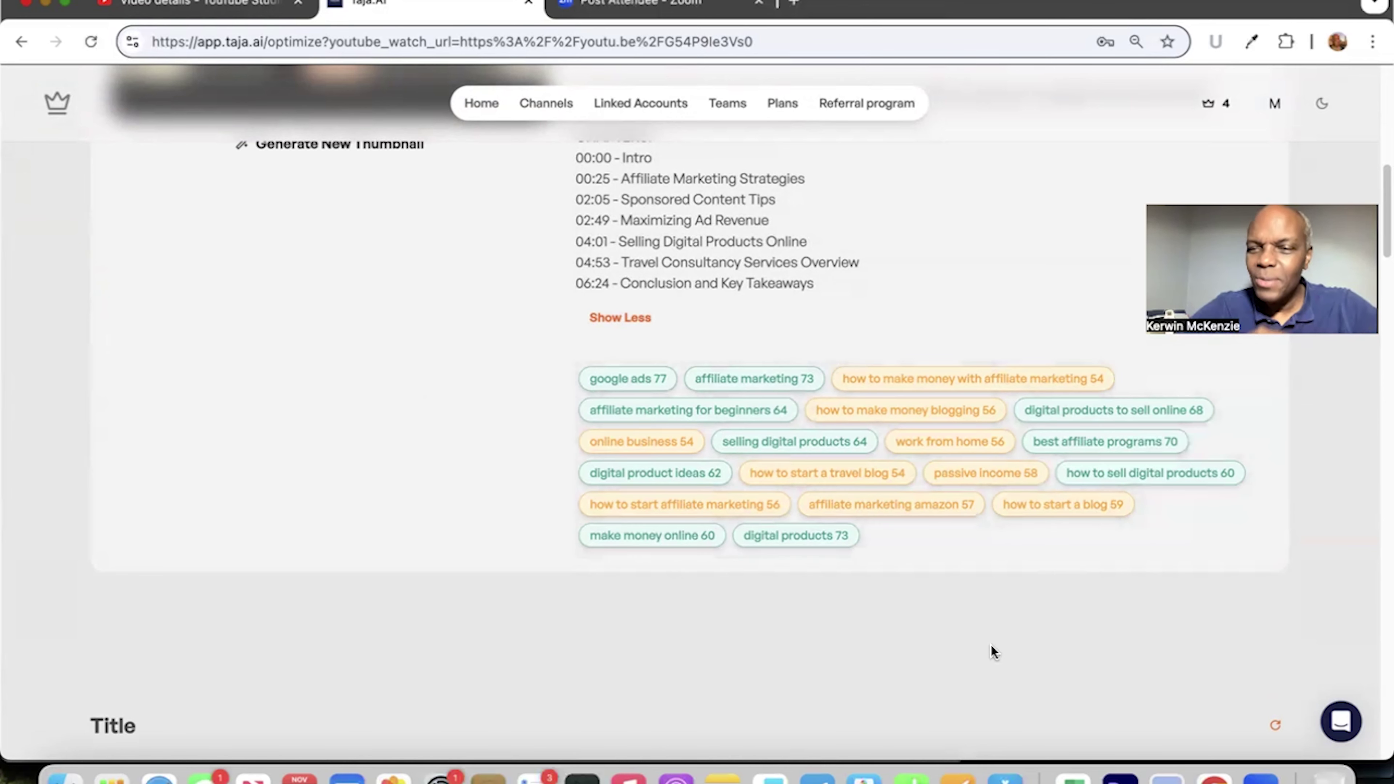
pyautogui.scroll(-5, 993, 652)
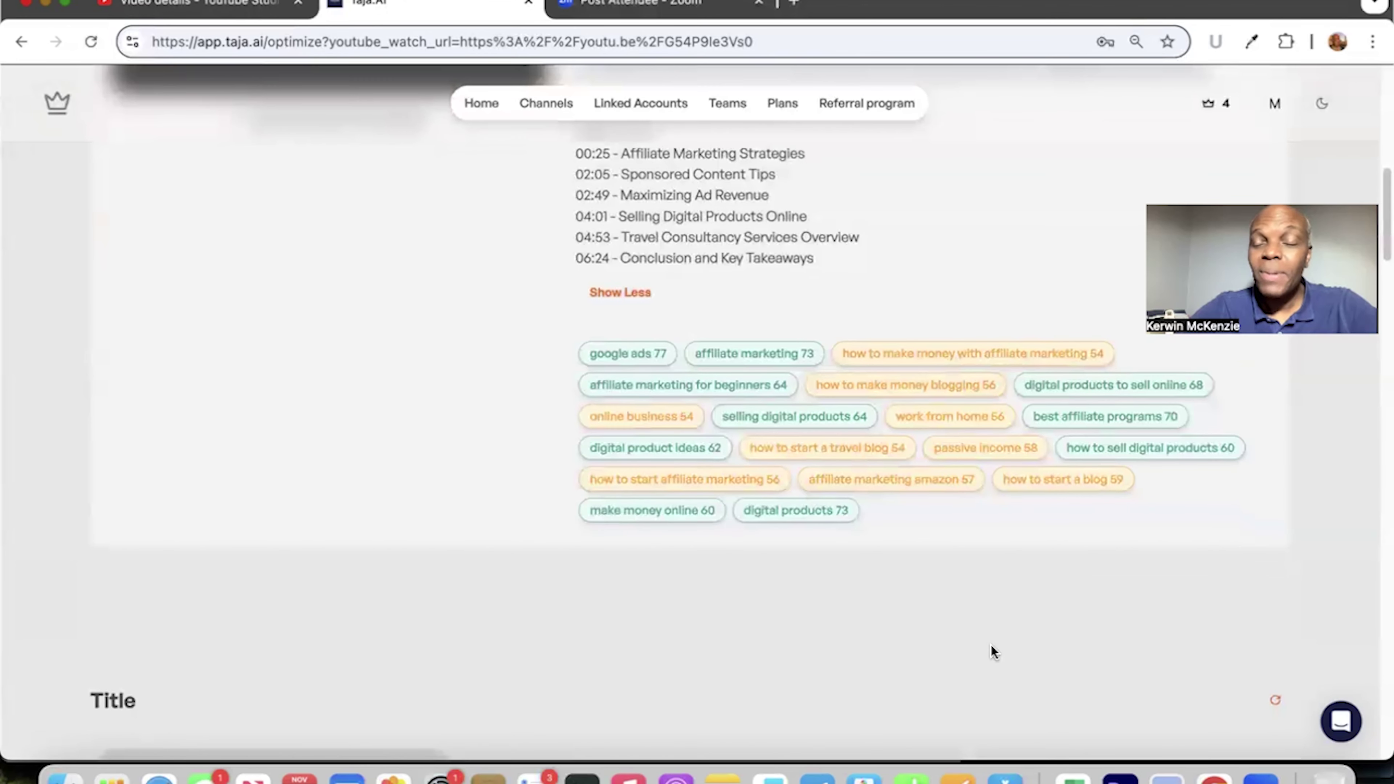
# - Review the suggested titles and their scores, the full description, the editable tags and the video's transcription
pyautogui.scroll(-5, 993, 651)
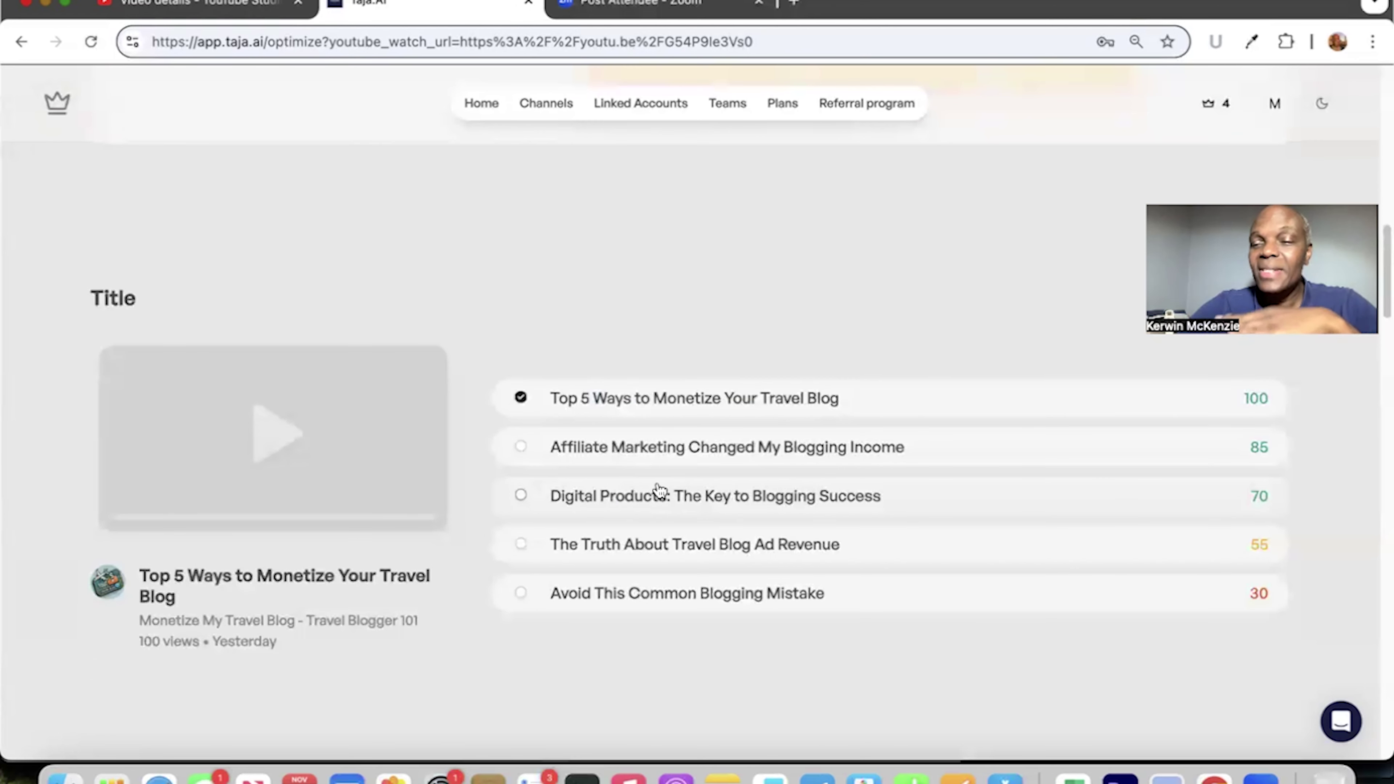
pyautogui.scroll(-10, 678, 389)
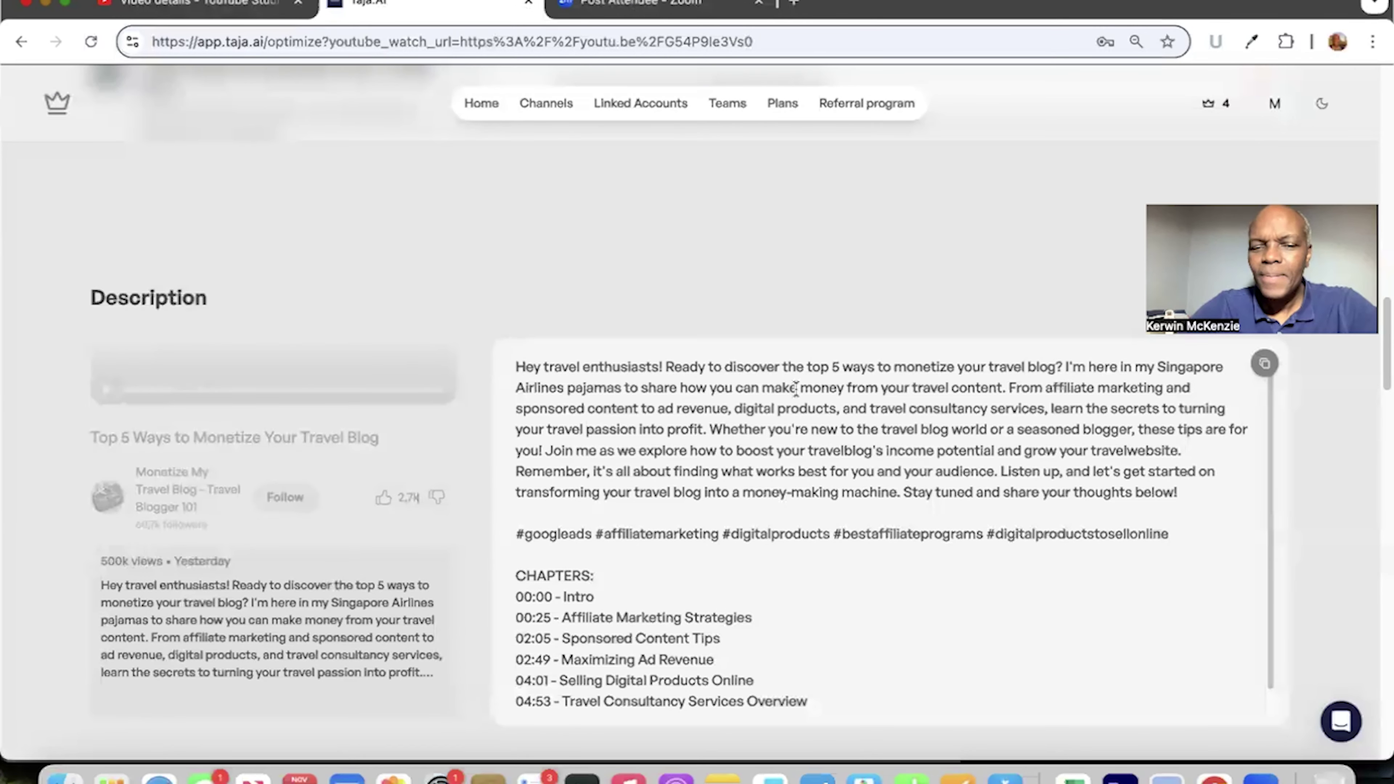
pyautogui.scroll(-10, 796, 386)
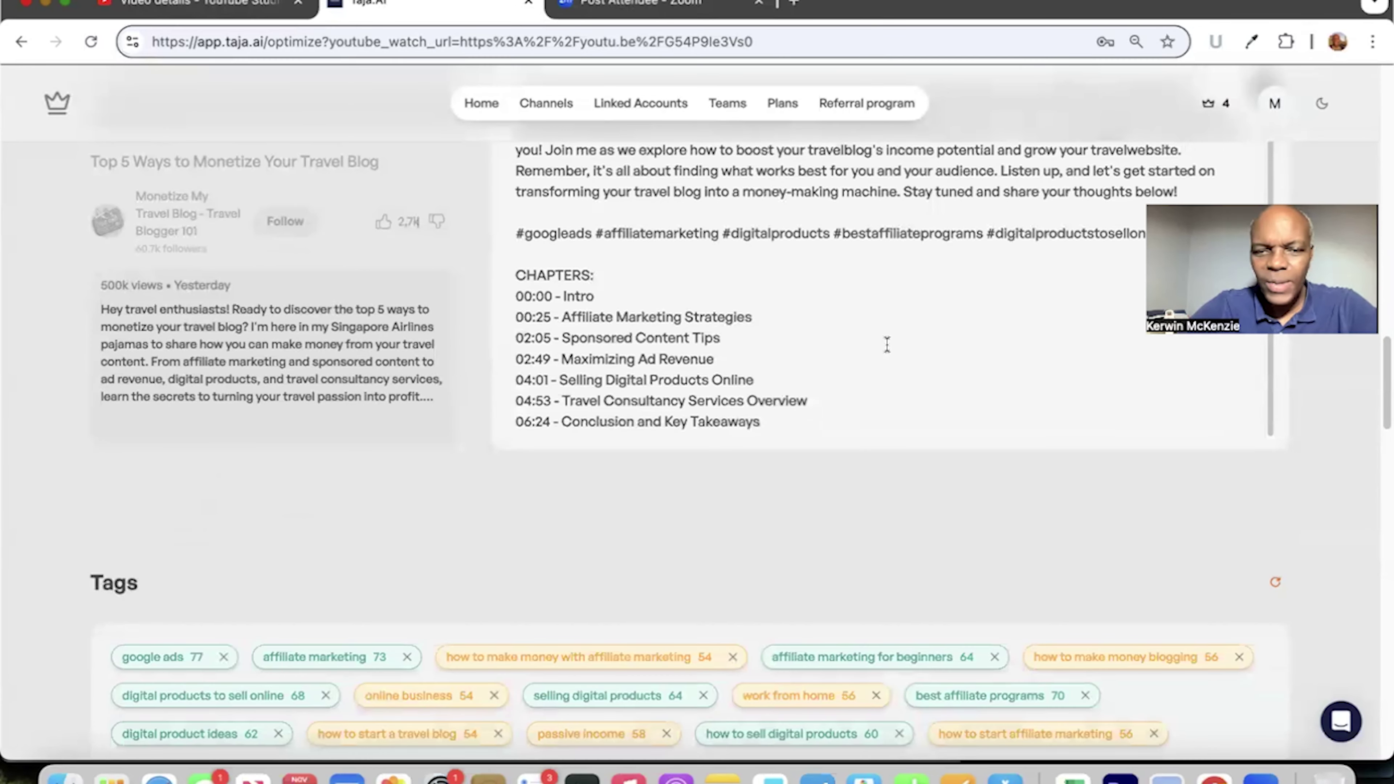
pyautogui.scroll(-2, 887, 344)
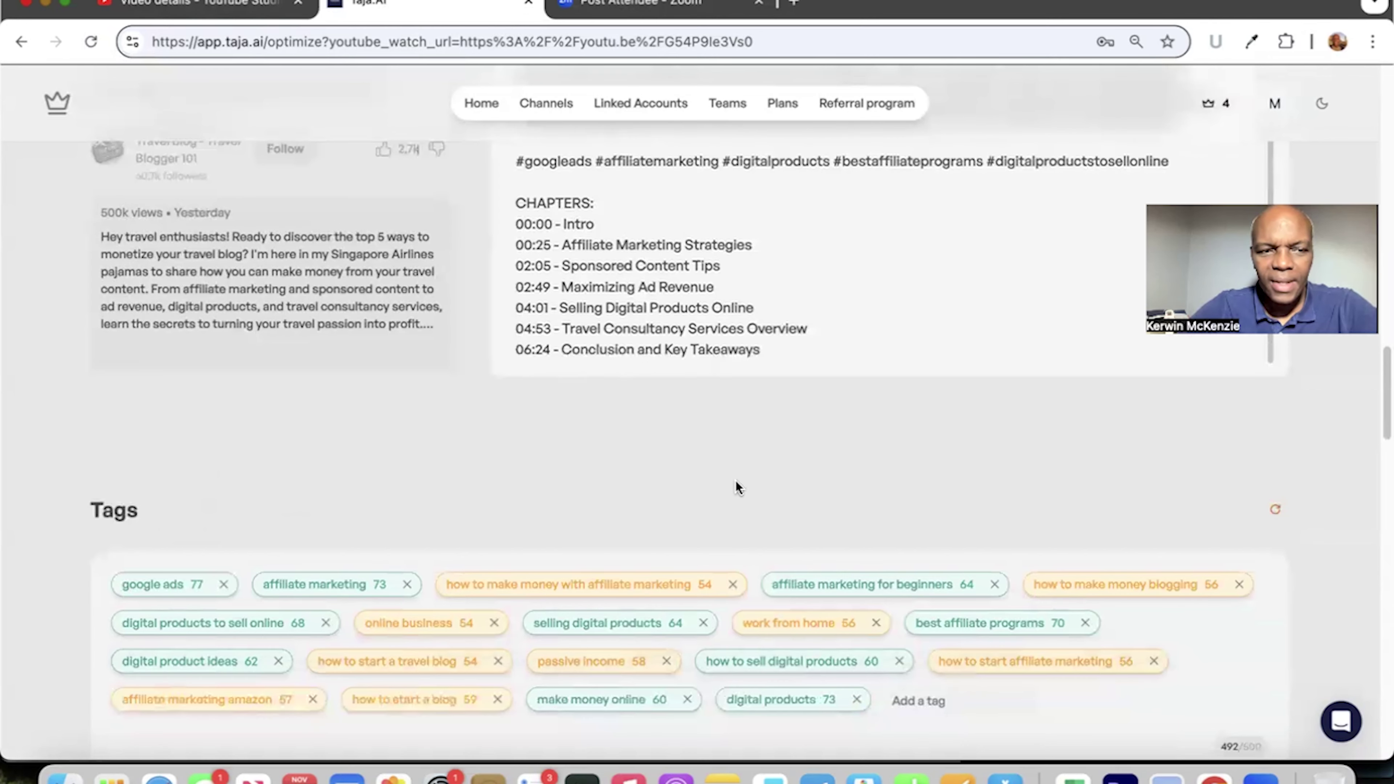
pyautogui.scroll(-6, 738, 485)
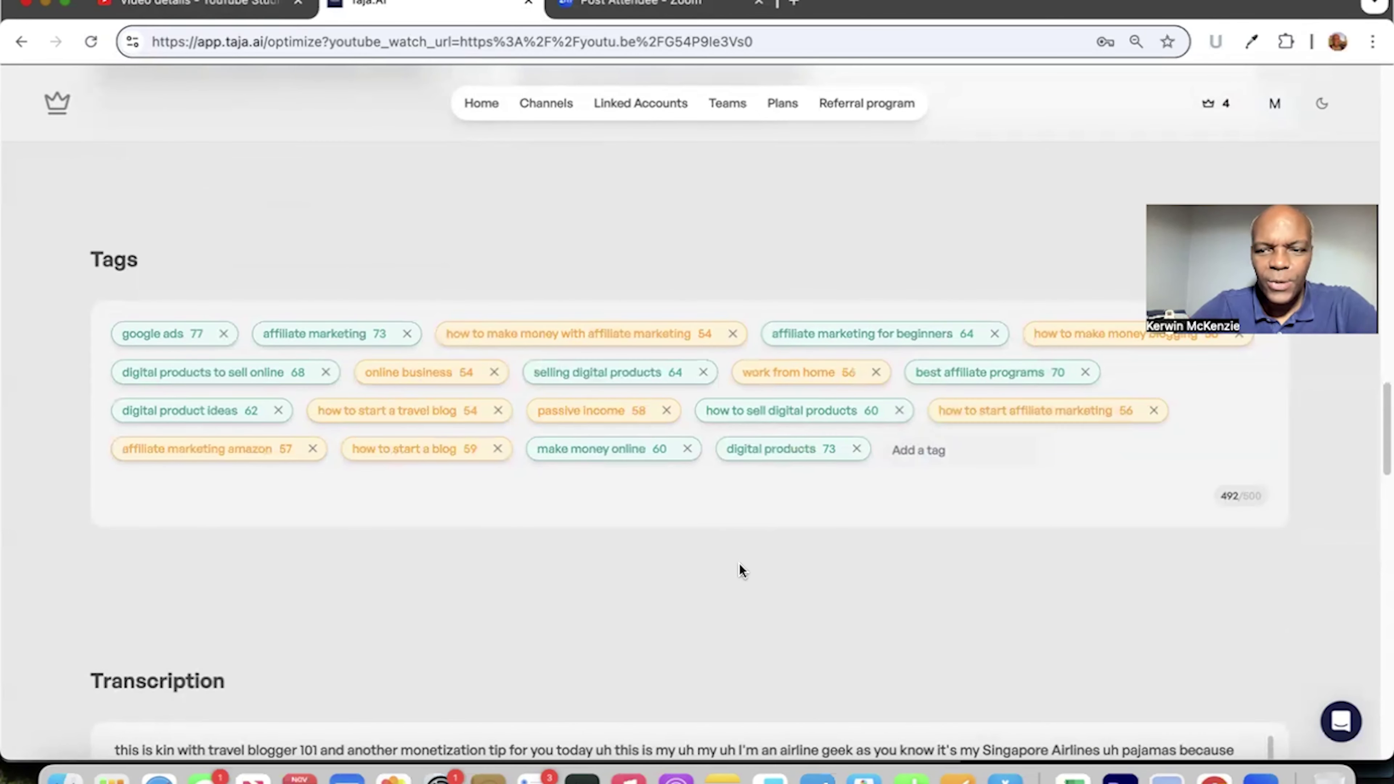
pyautogui.scroll(-5, 739, 564)
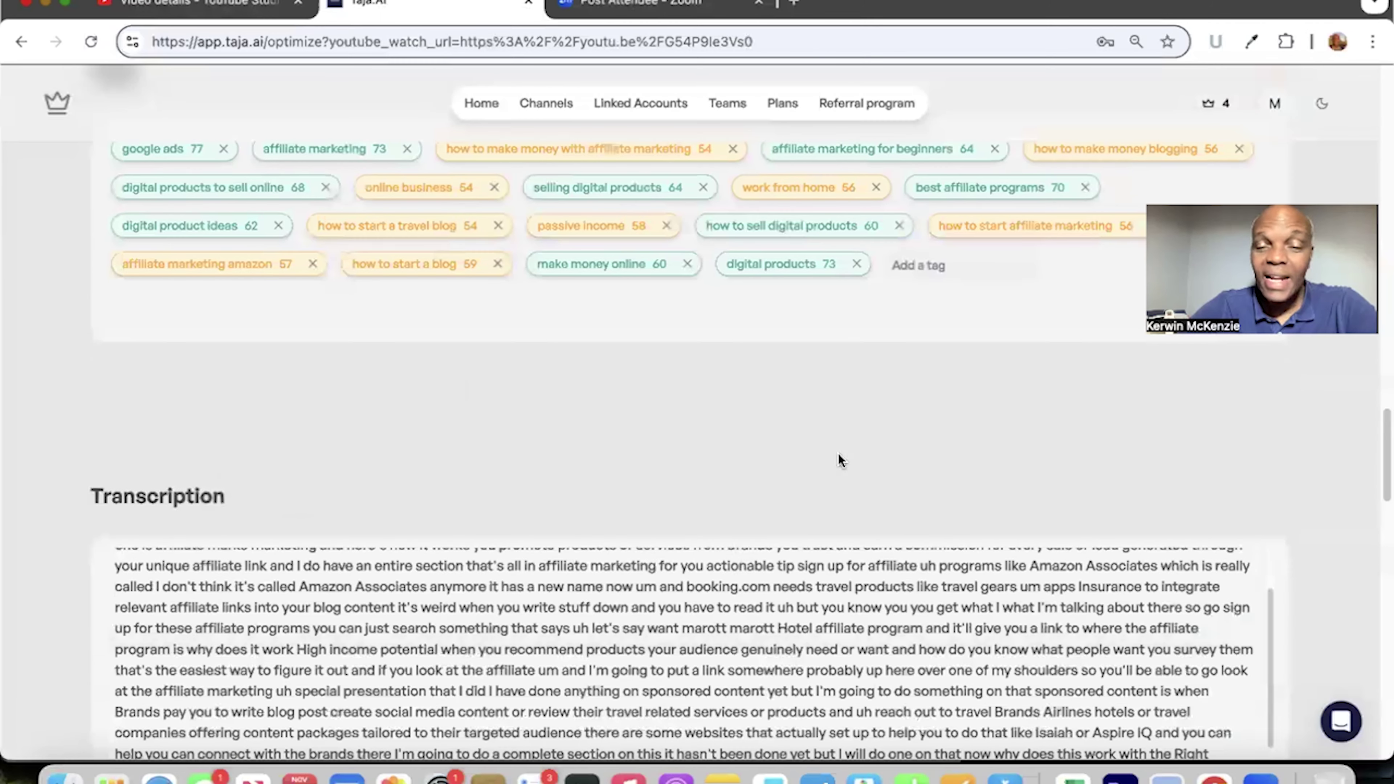
pyautogui.scroll(-5, 1344, 547)
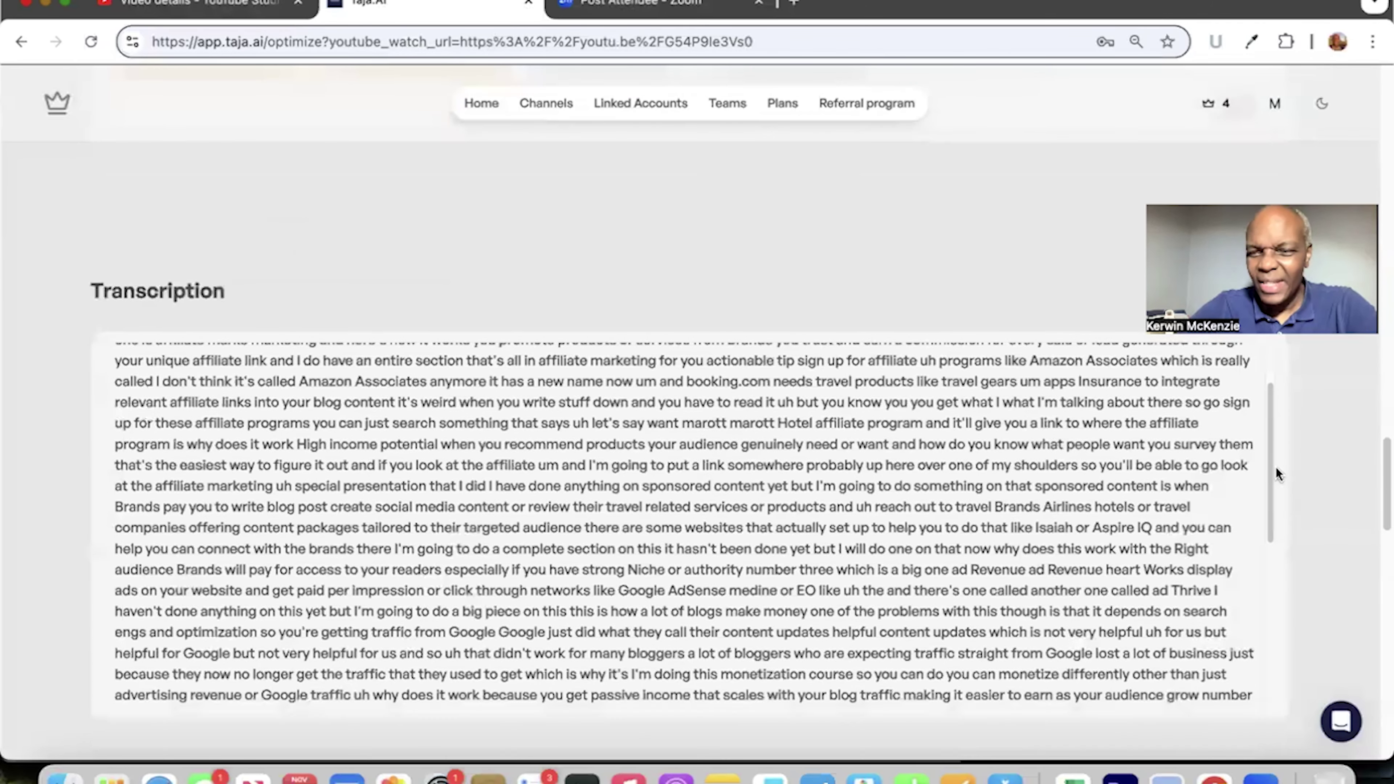
pyautogui.scroll(-3, 1274, 496)
pyautogui.scroll(-3, 1280, 532)
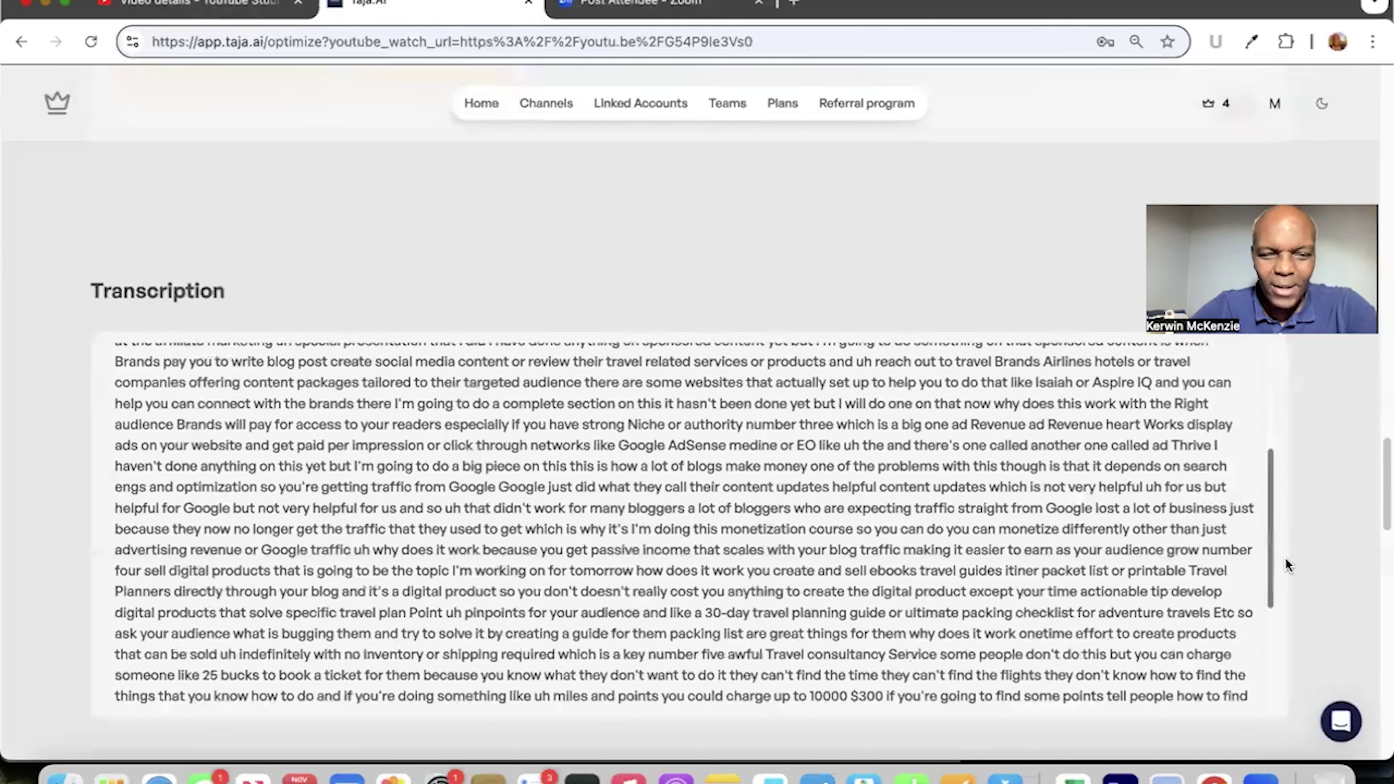
pyautogui.scroll(-3, 1295, 609)
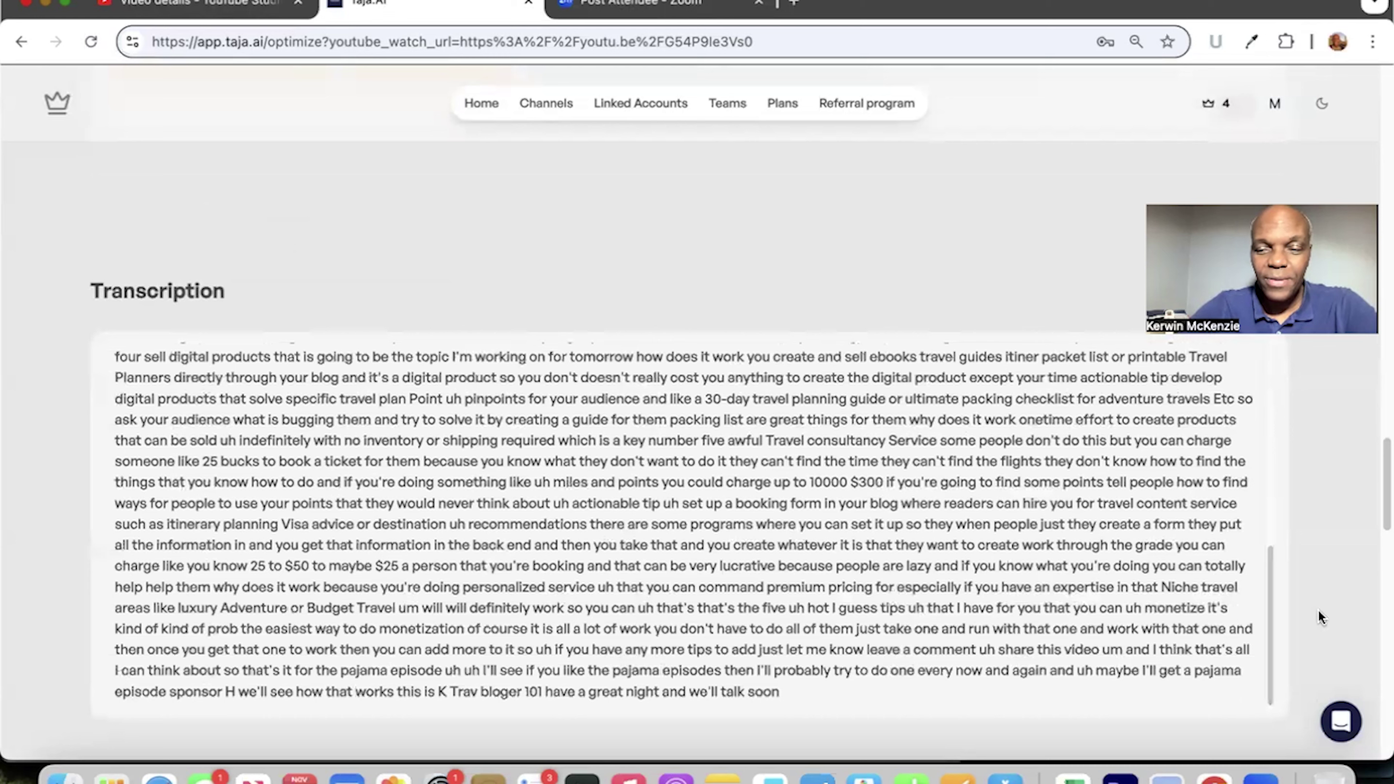
pyautogui.scroll(-6, 1324, 576)
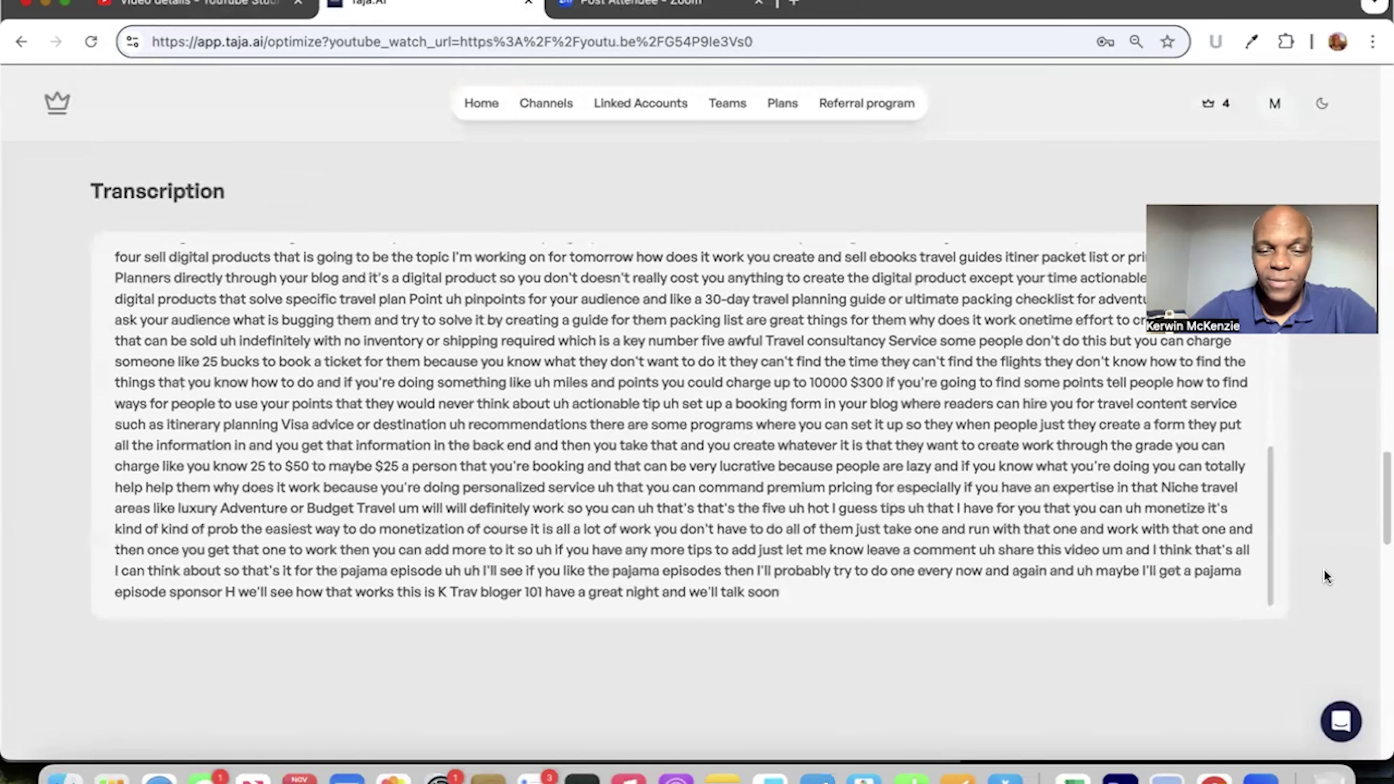
# - Generate a new thumbnail for the video with the "Add faces from your video" option
pyautogui.scroll(-7, 1324, 576)
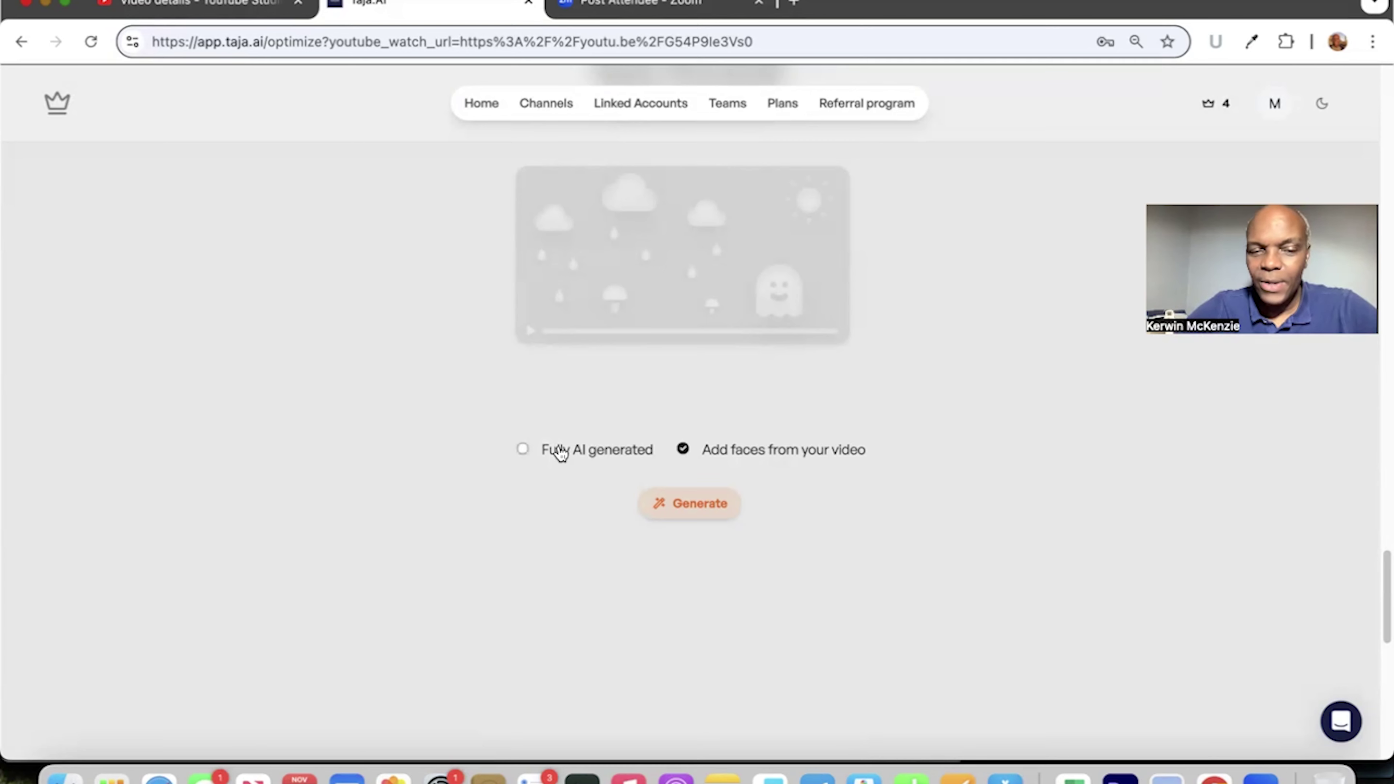
pyautogui.click(522, 450)
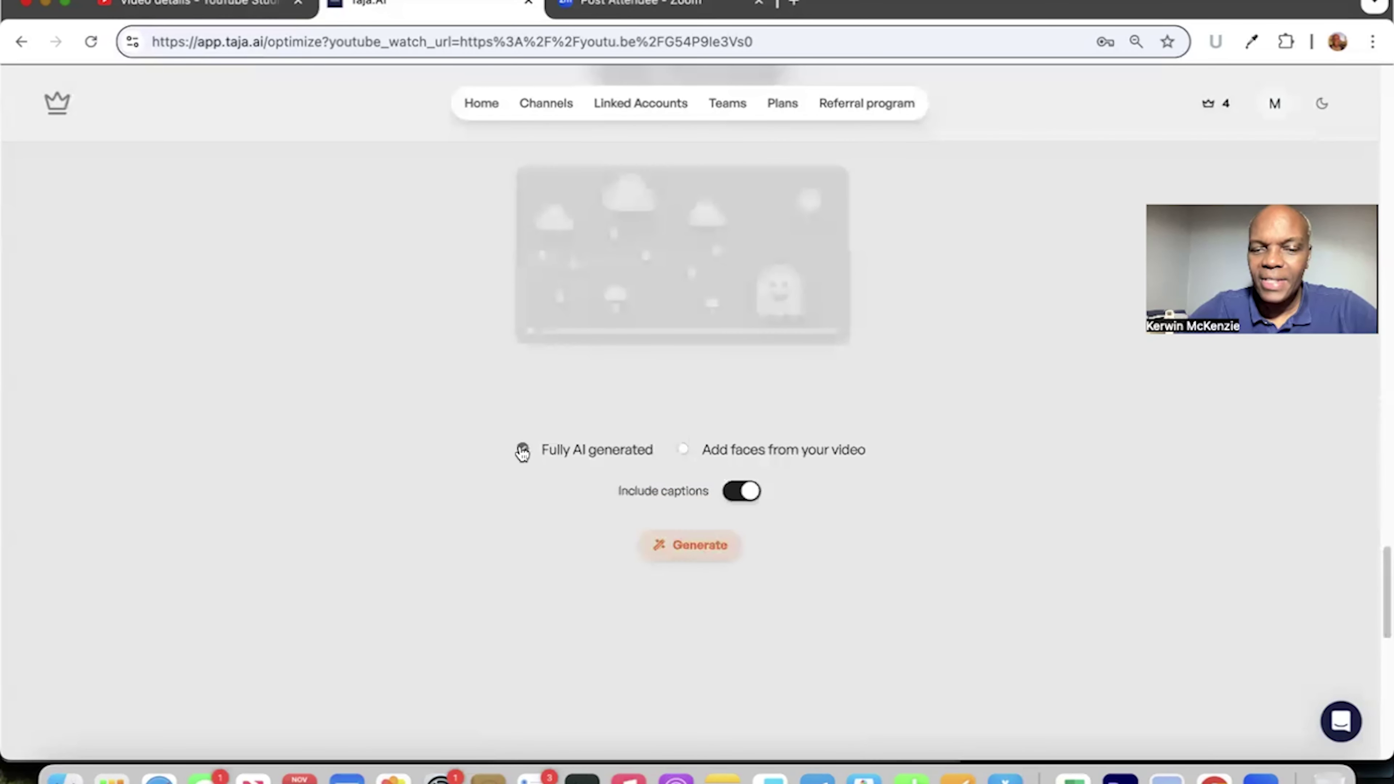
pyautogui.click(682, 450)
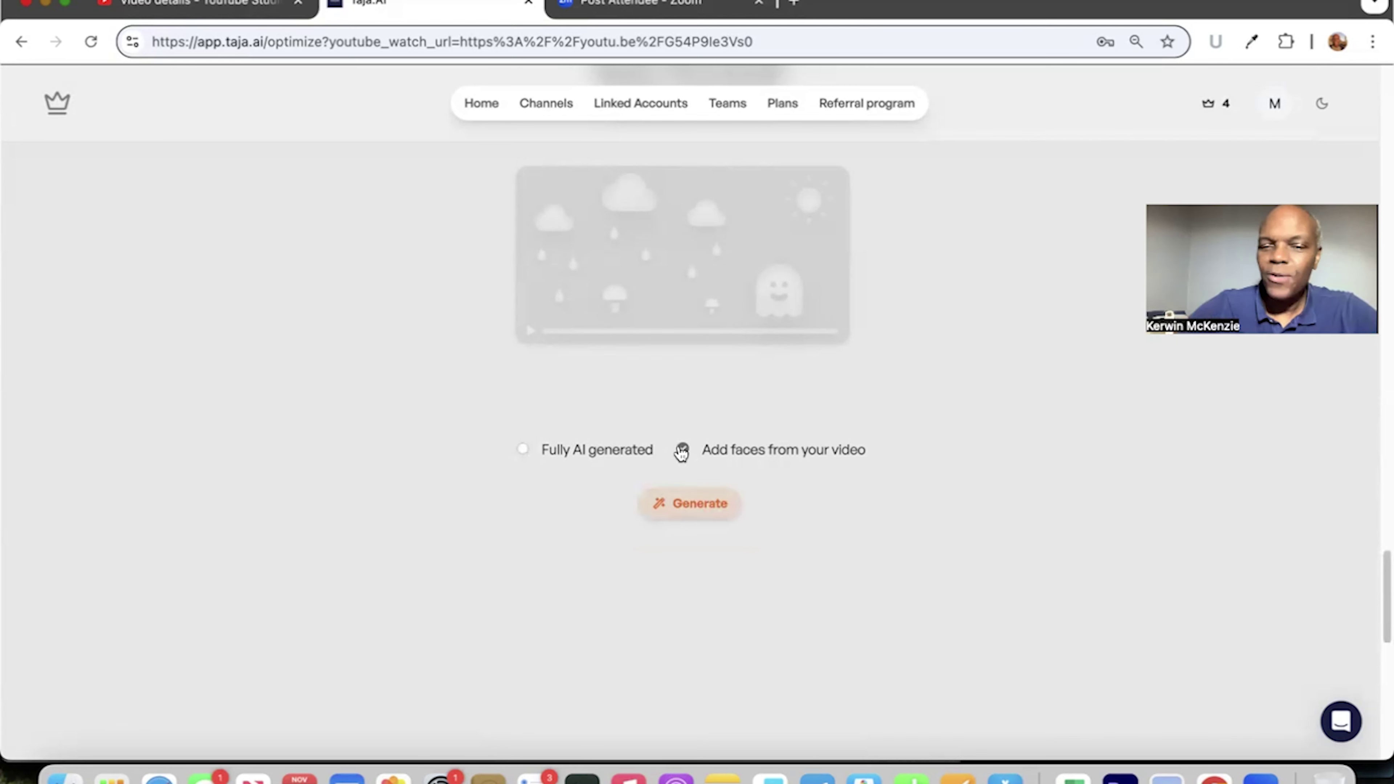
pyautogui.click(705, 508)
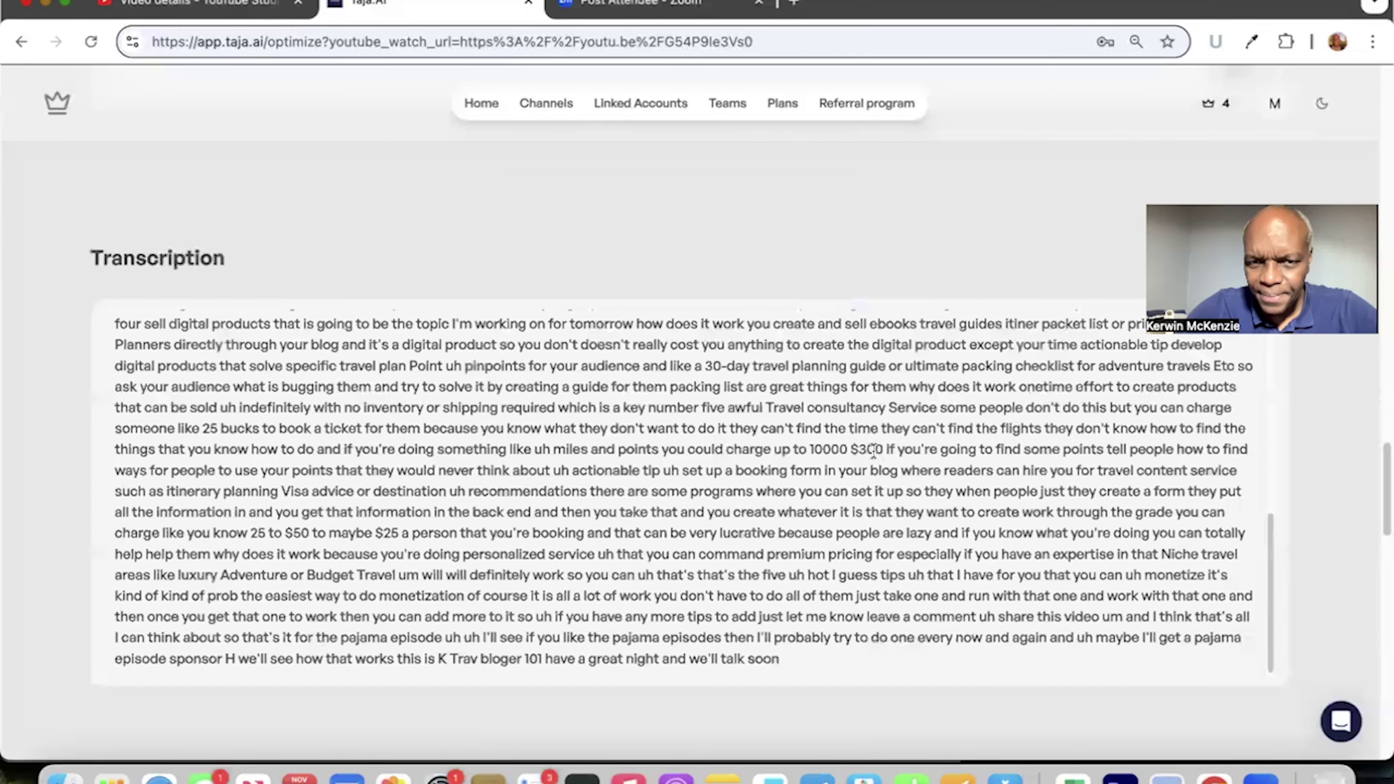
pyautogui.scroll(10, 873, 450)
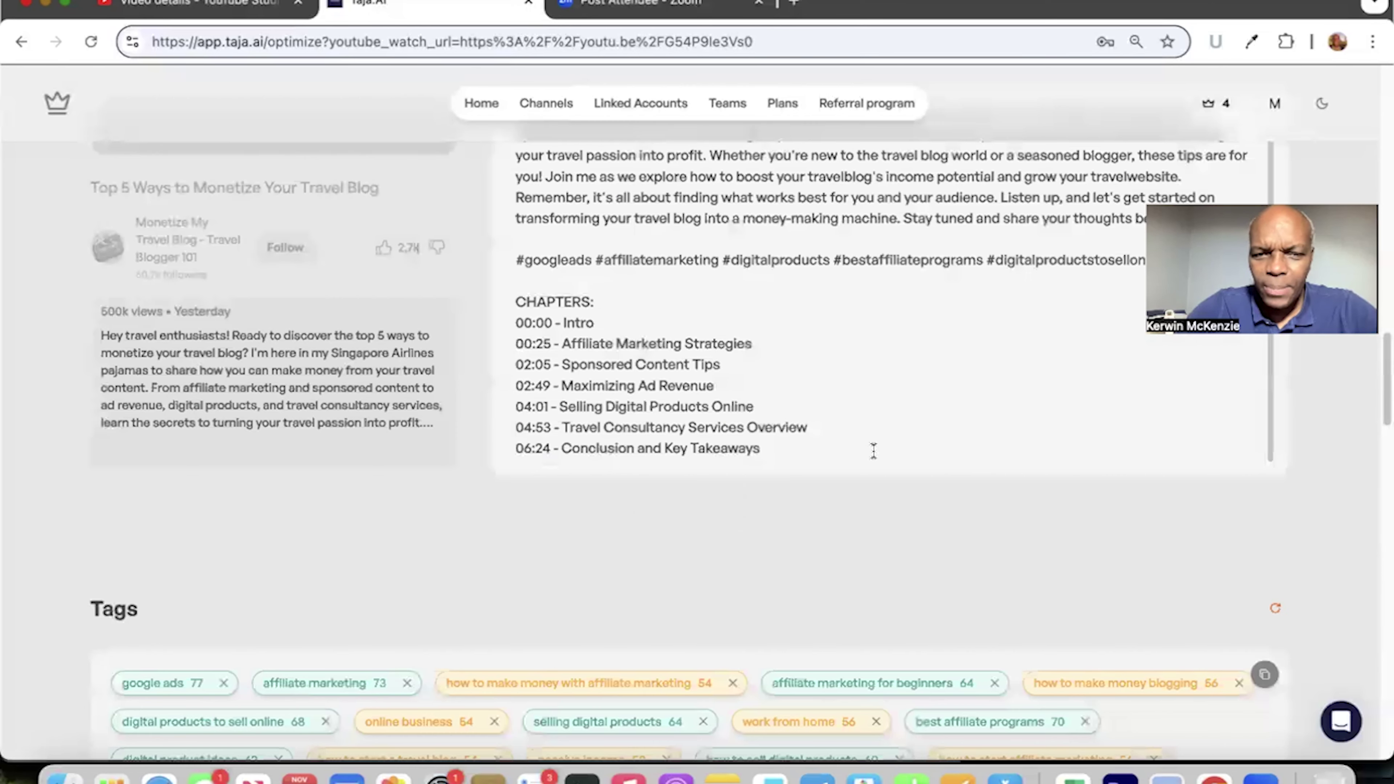
# - Copy the generated description from Taja AI and paste it above the existing description in YouTube Studio, separated by a blank line
pyautogui.scroll(2, 873, 450)
pyautogui.click(1266, 167)
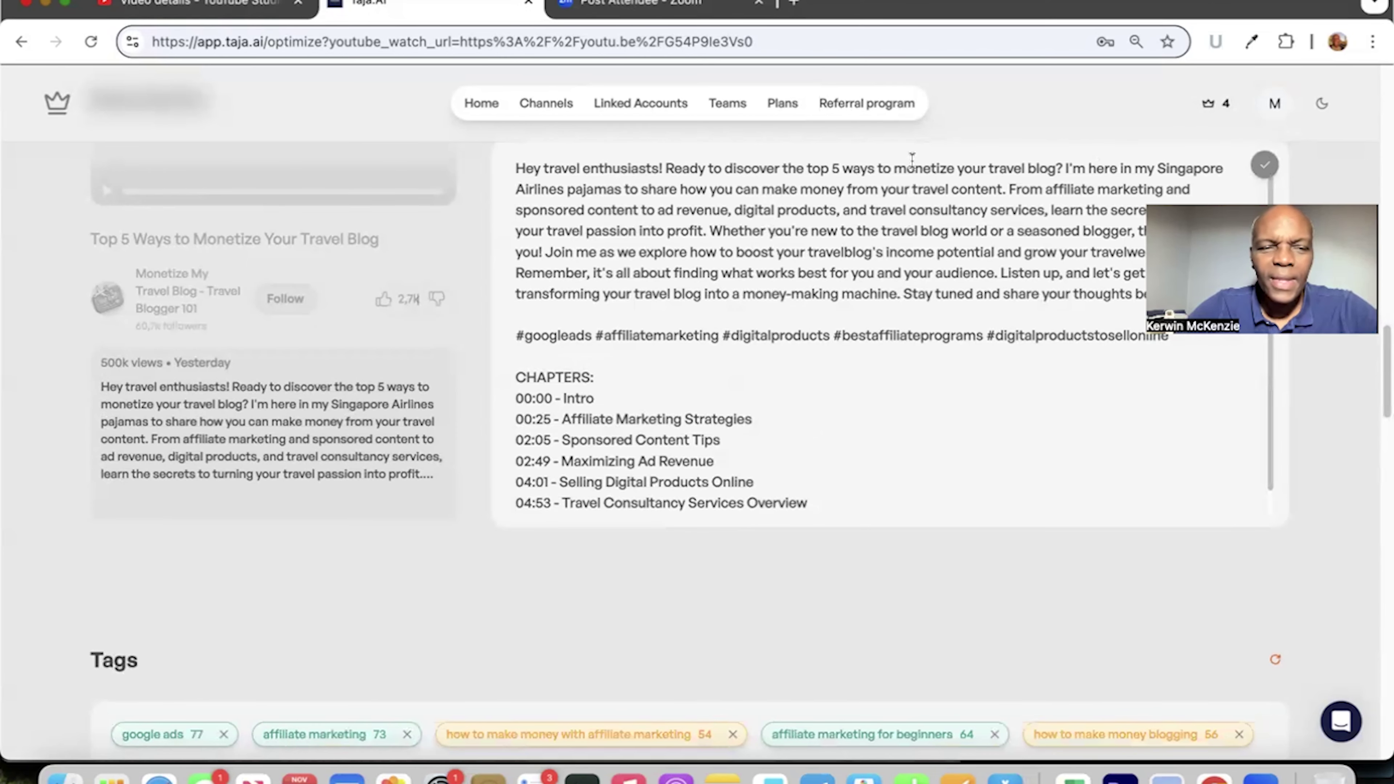
pyautogui.click(253, 8)
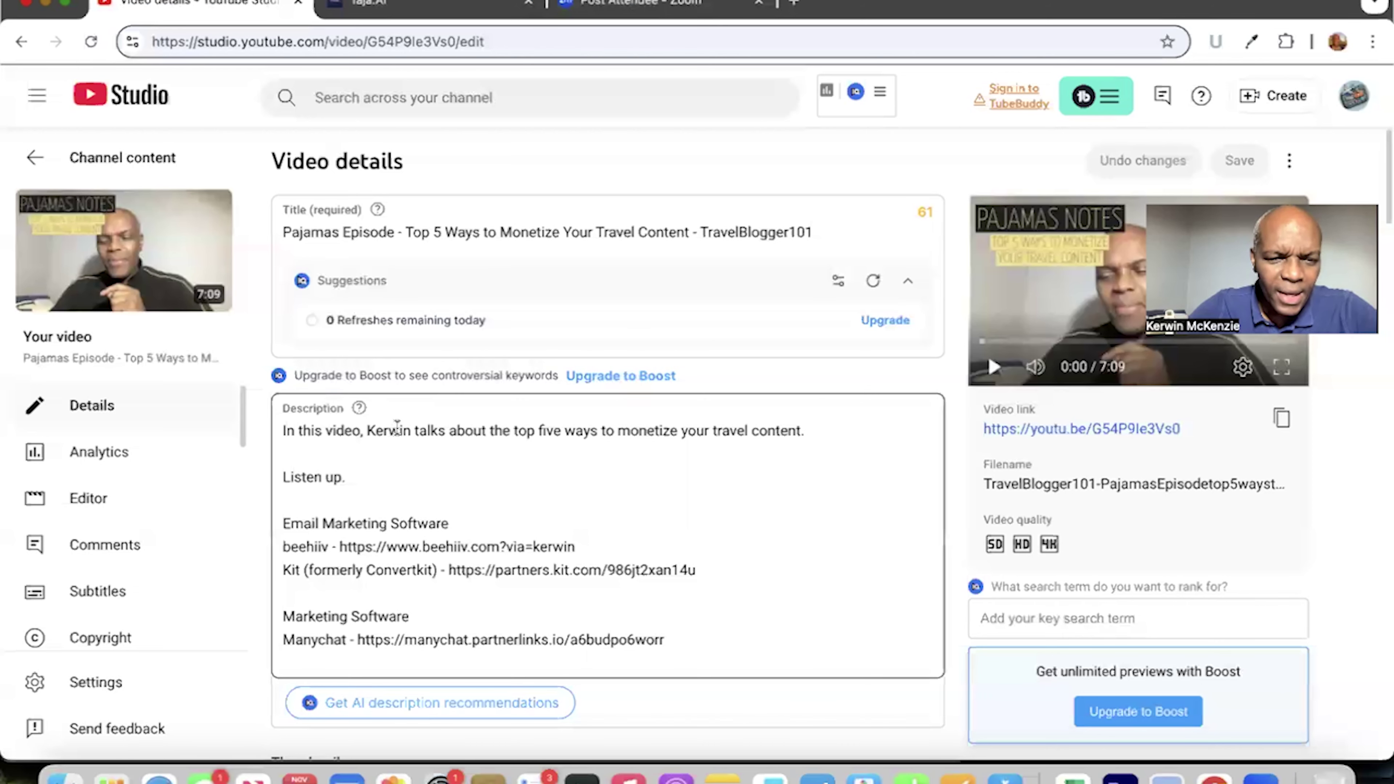
pyautogui.click(397, 430)
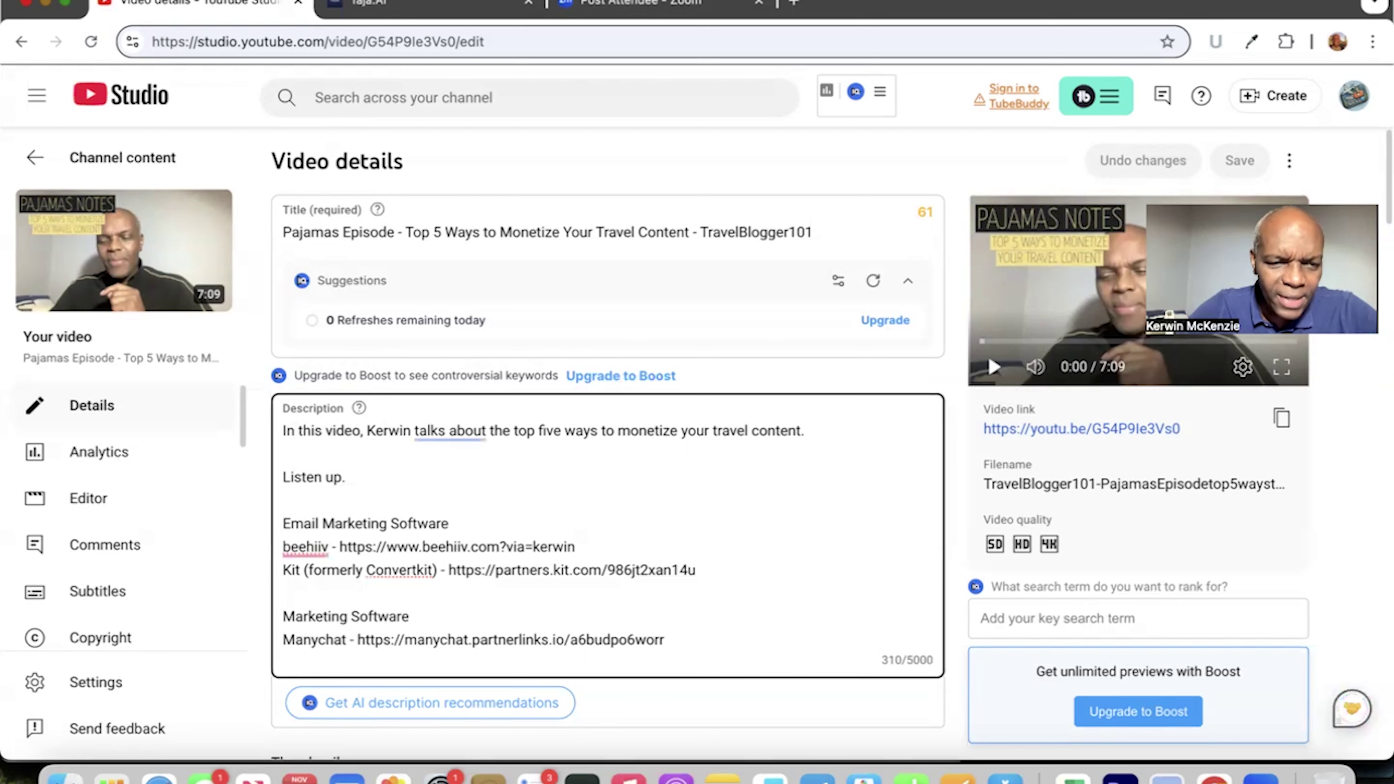
pyautogui.press('Return')
pyautogui.press('Return')
pyautogui.press('Up')
pyautogui.press('Up')
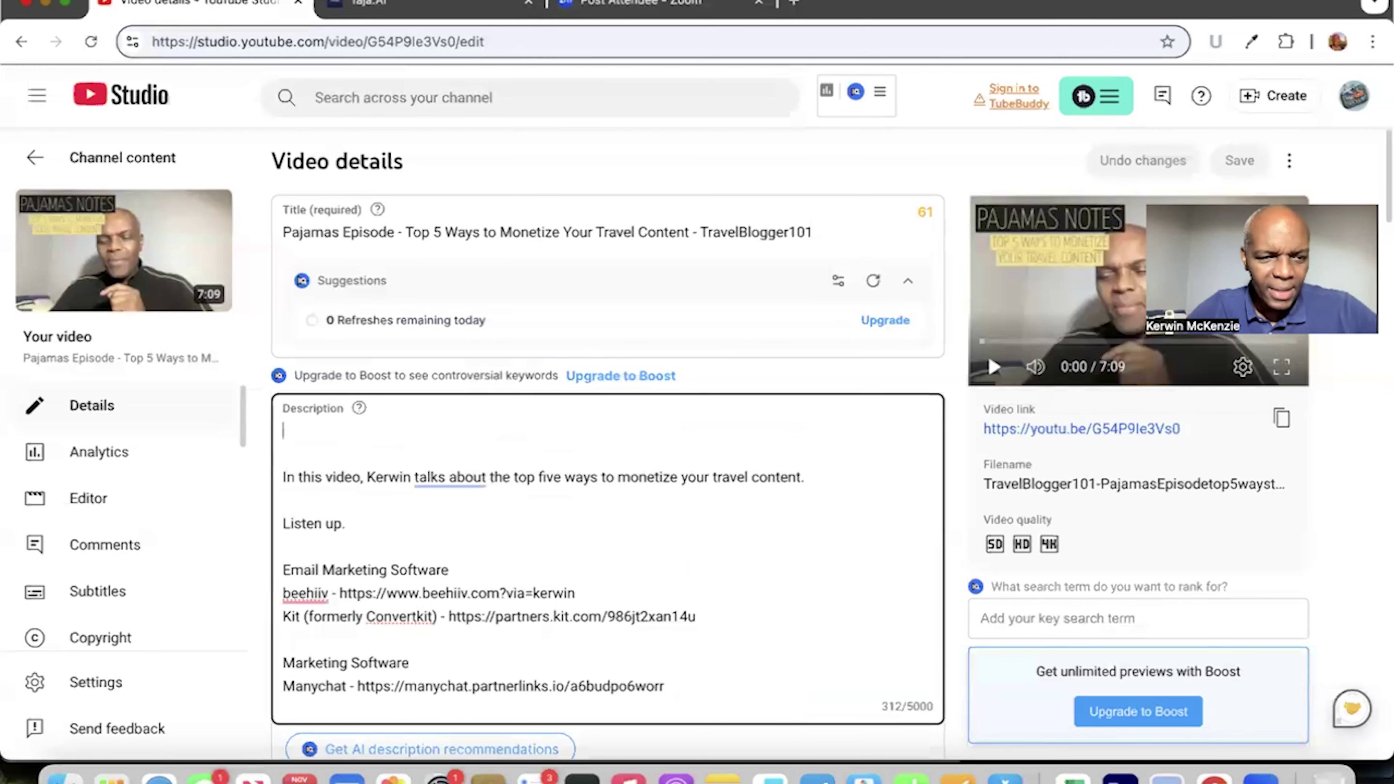
pyautogui.press('super+v')
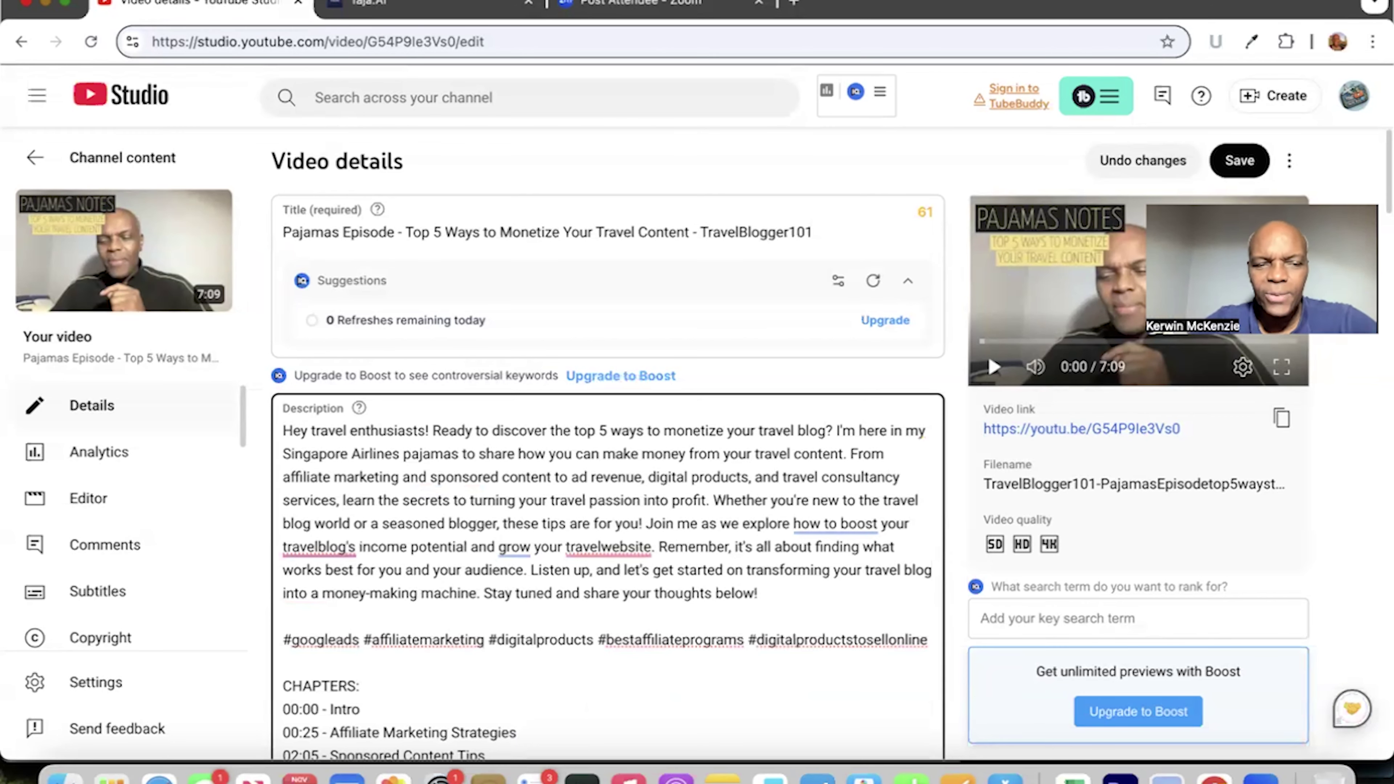
pyautogui.click(435, 429)
pyautogui.press('Return')
pyautogui.press('Return')
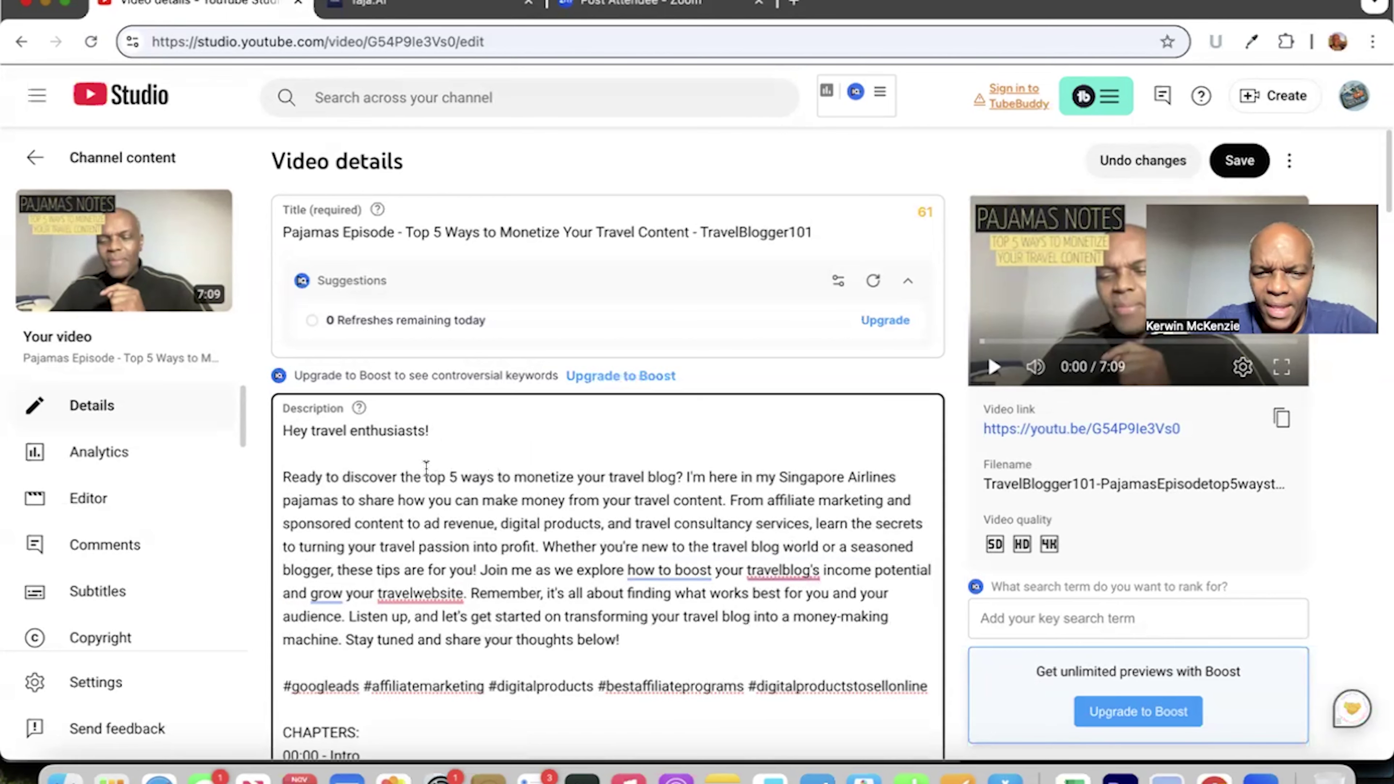
pyautogui.press('BackSpace')
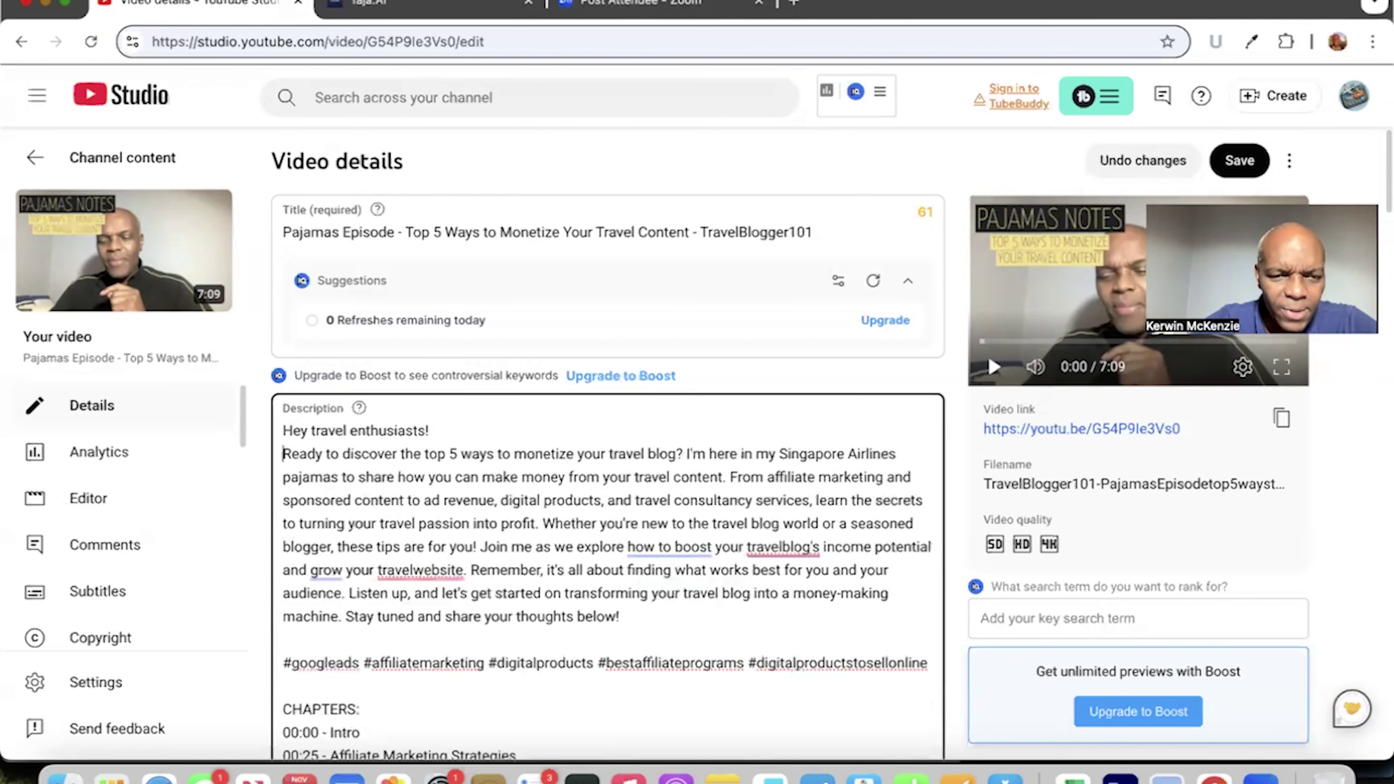
pyautogui.press('BackSpace')
# - Start new paragraphs in the description at "I'm here in my Singapore Airlines pajamas" and at "From affiliate marketing and sponsored content"
pyautogui.click(839, 430)
pyautogui.press('Return')
pyautogui.press('Return')
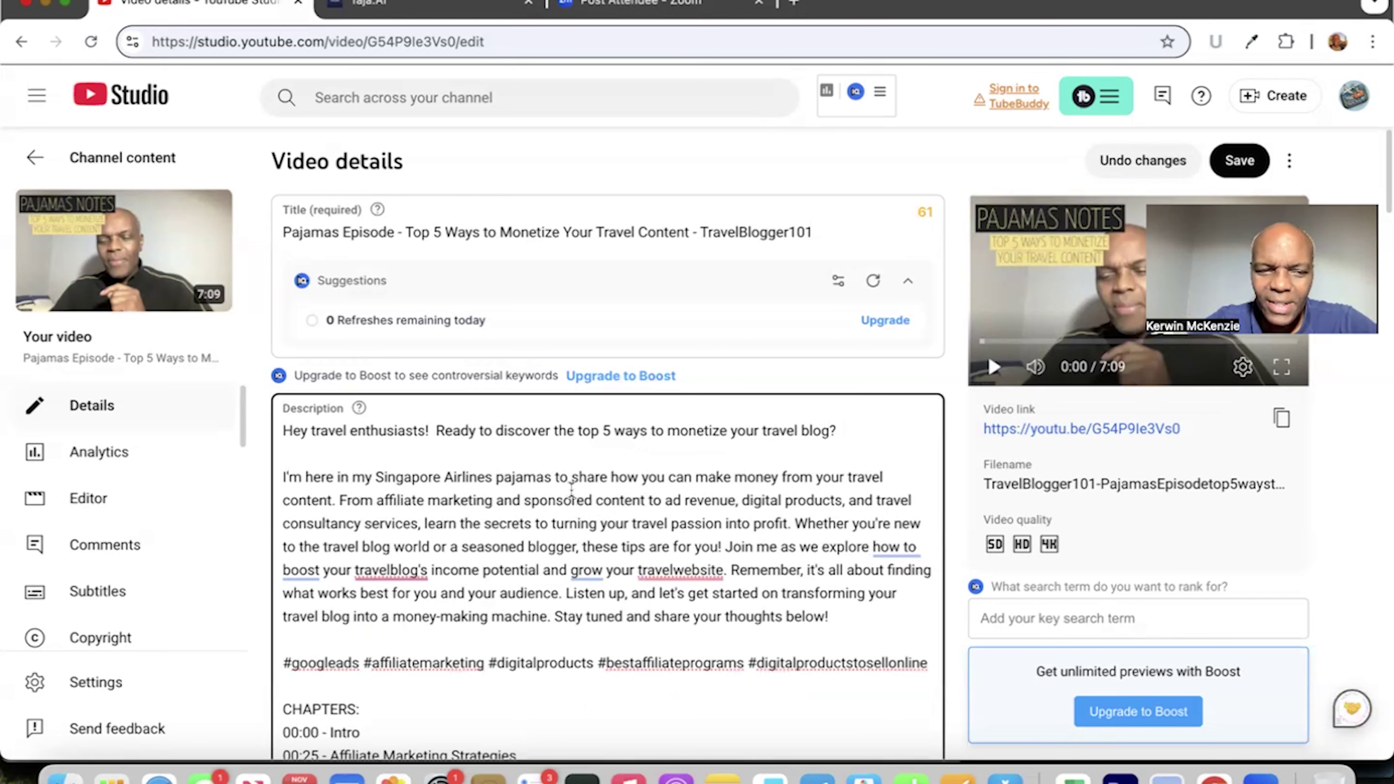
pyautogui.scroll(-1, 571, 491)
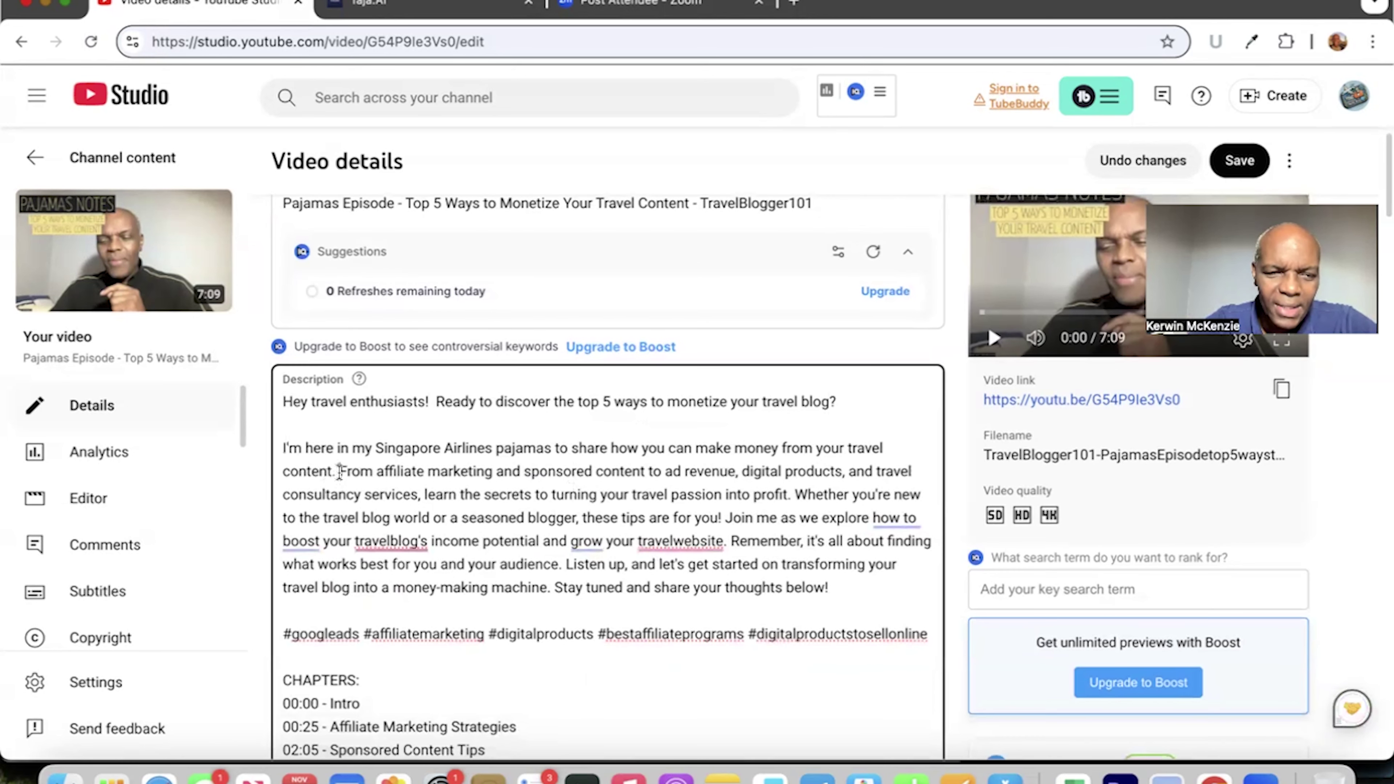
pyautogui.click(340, 471)
pyautogui.press('Return')
pyautogui.press('Return')
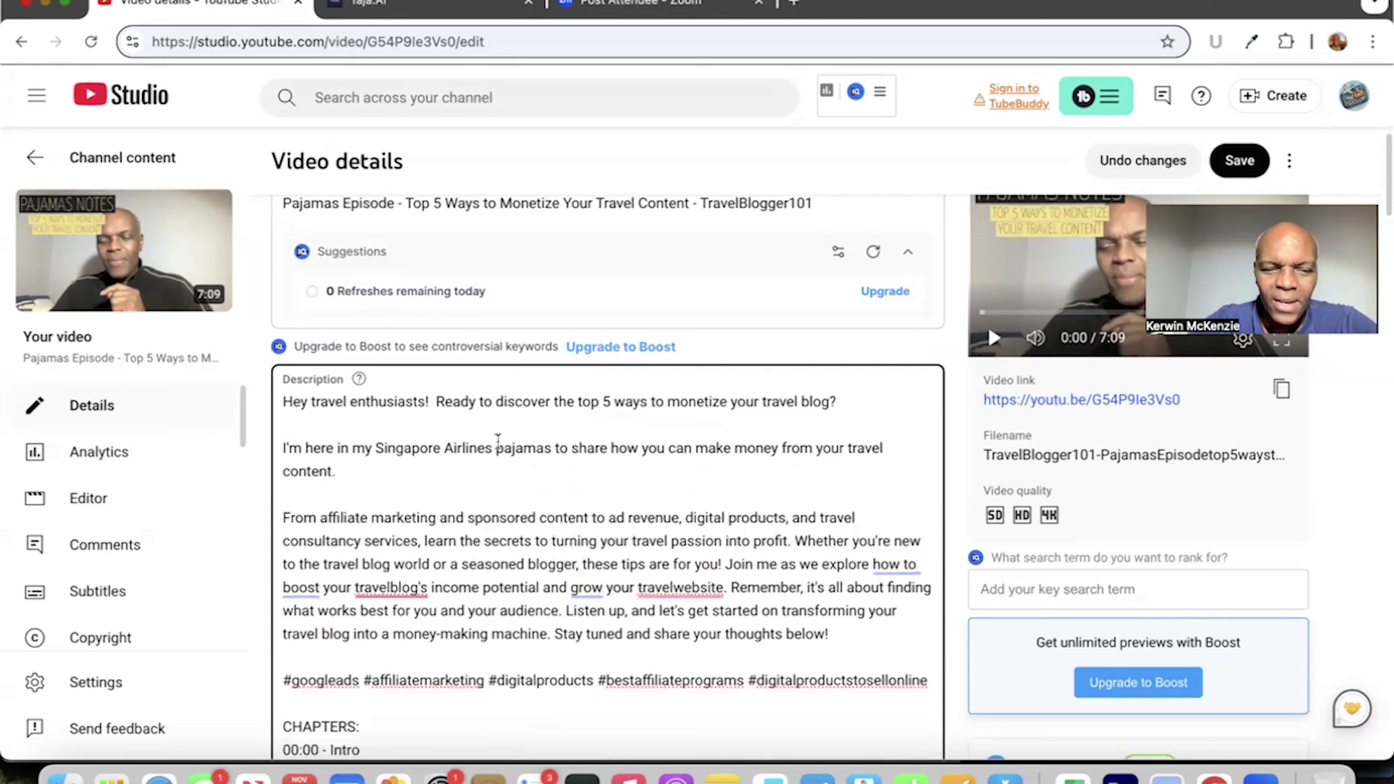
# - Start new paragraphs in the description at "Whether you're new to the travel blog world" and at "Join me as we explore"
pyautogui.scroll(-3, 497, 439)
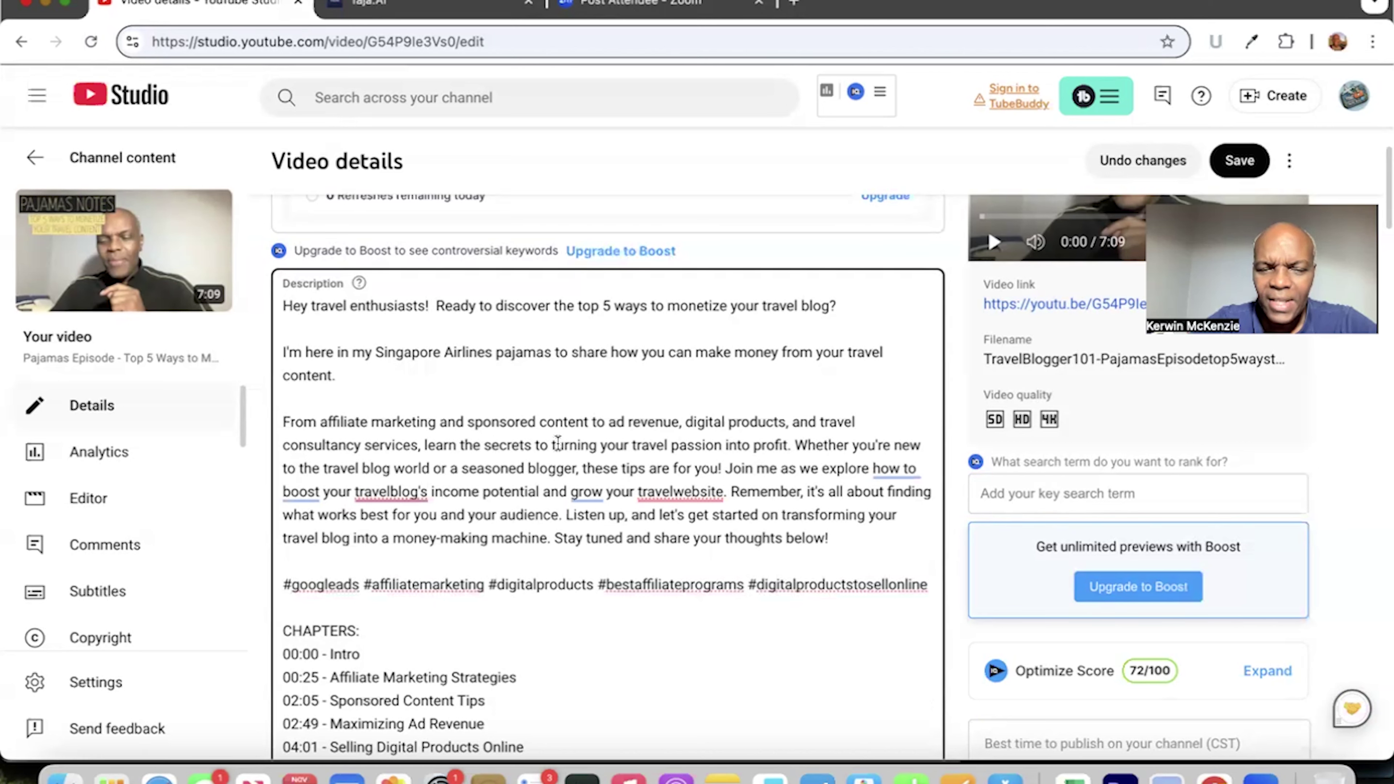
pyautogui.click(796, 442)
pyautogui.press('Return')
pyautogui.press('Return')
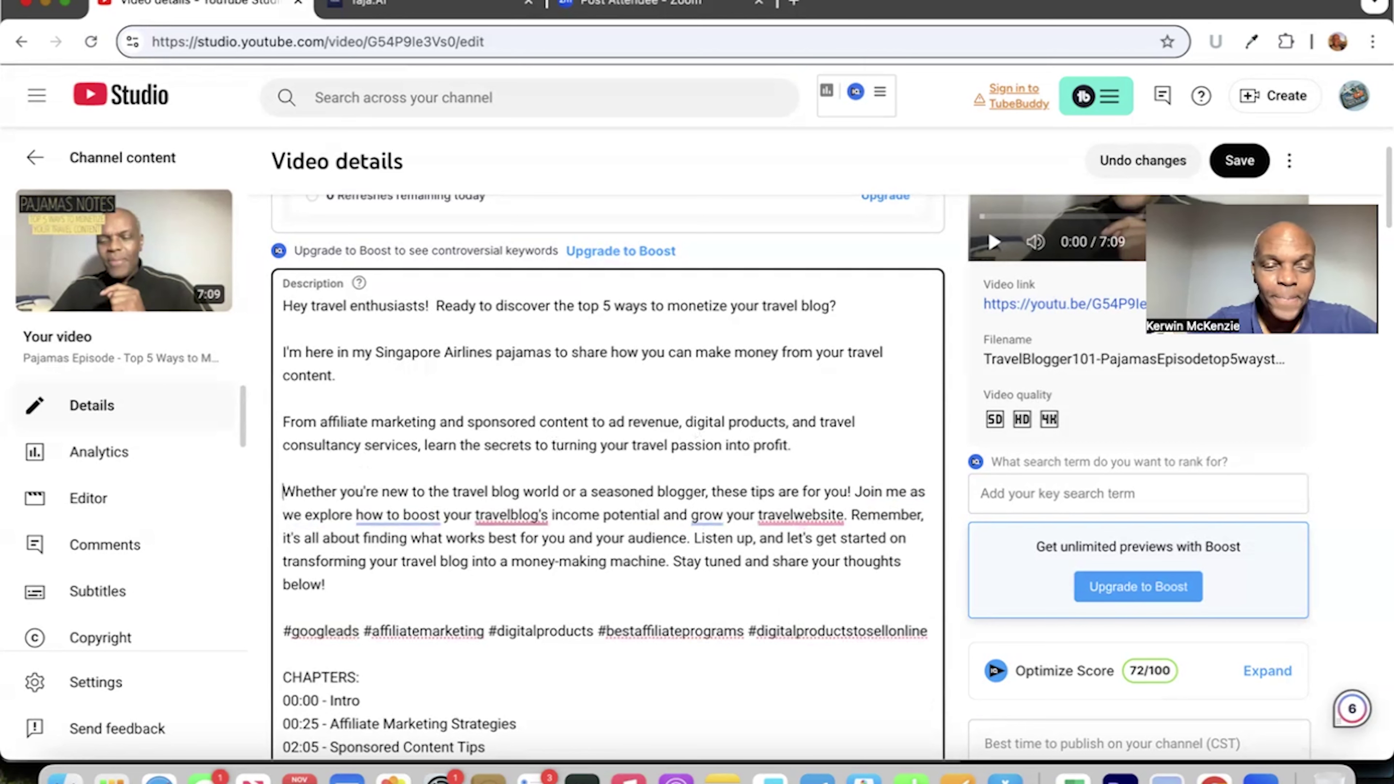
pyautogui.scroll(-2, 878, 439)
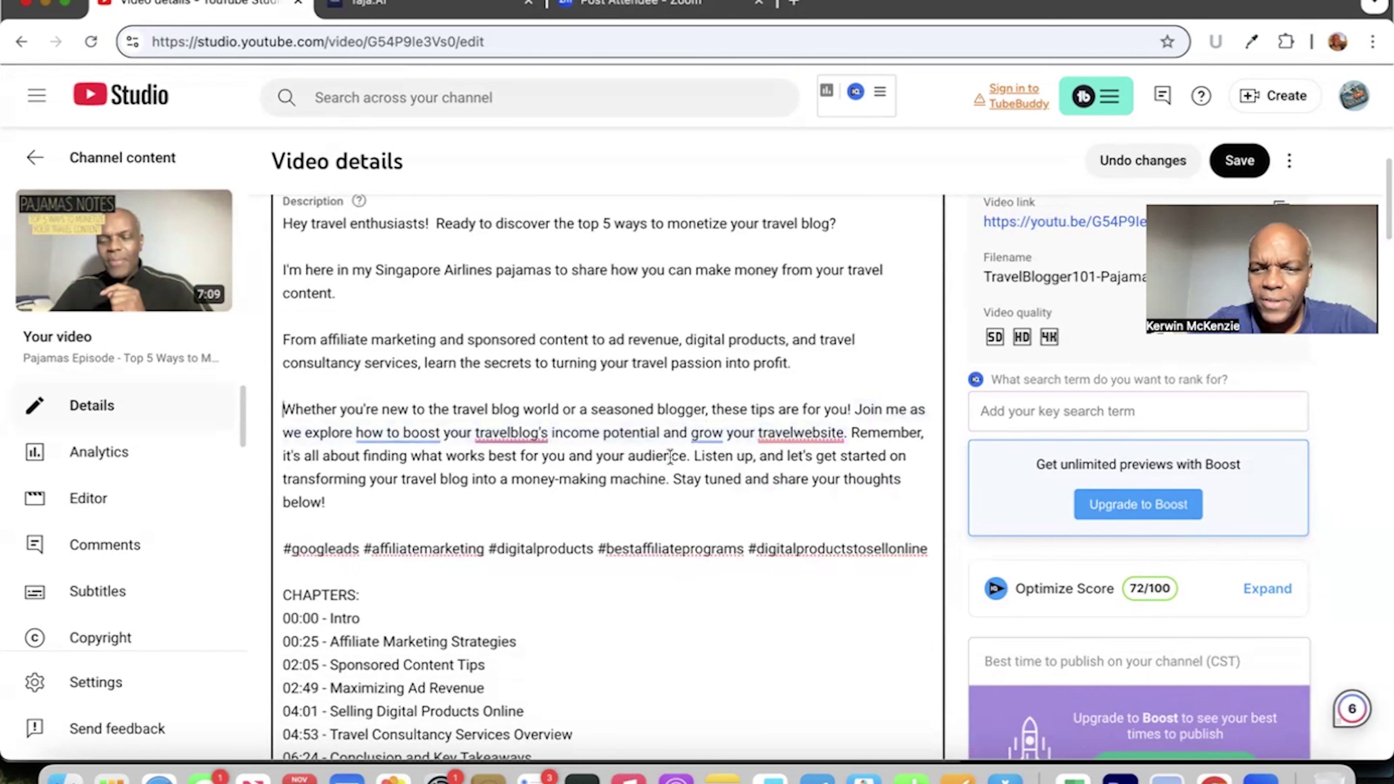
pyautogui.click(855, 409)
pyautogui.press('Return')
pyautogui.press('Return')
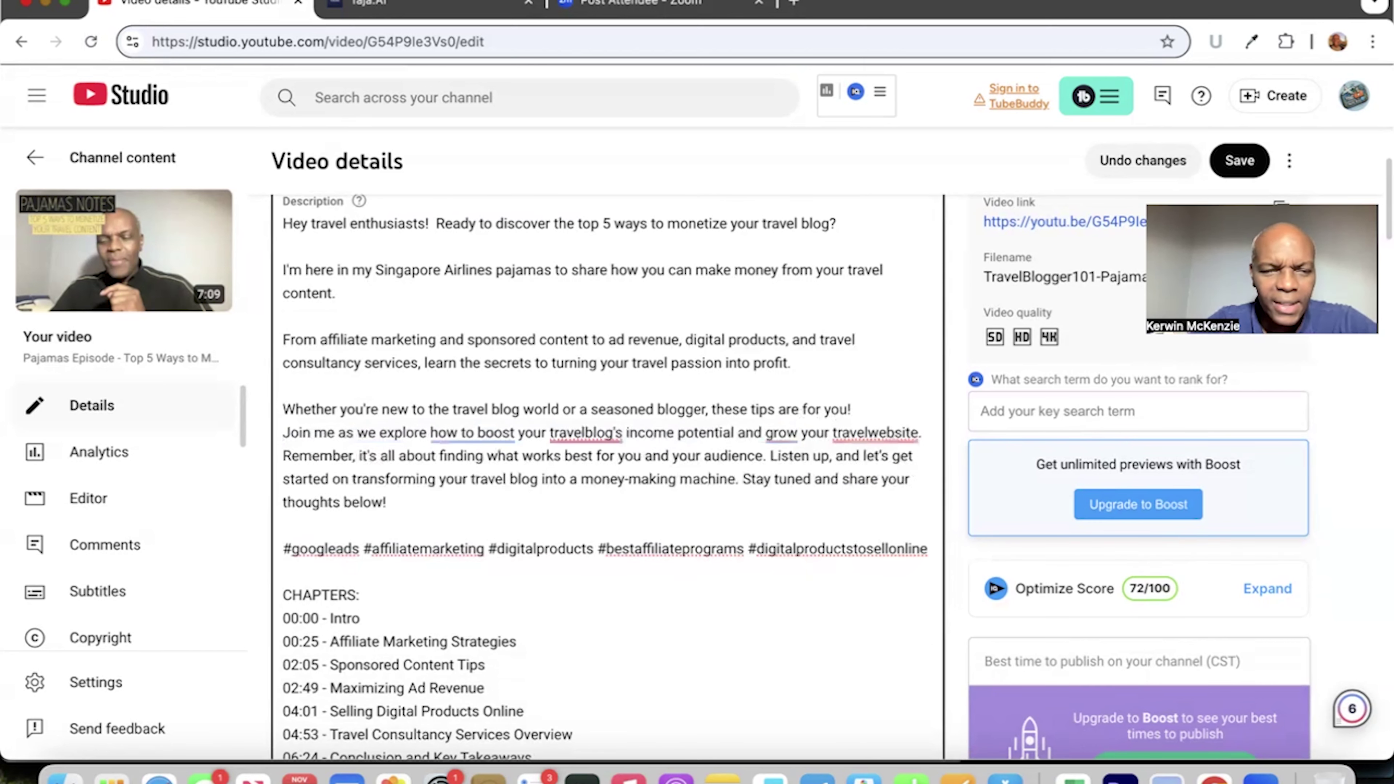
# - Change "we" to "I" so that the sentence begins "Join me as I explore"
pyautogui.click(377, 455)
pyautogui.press('BackSpace')
pyautogui.press('BackSpace')
pyautogui.press('BackSpace')
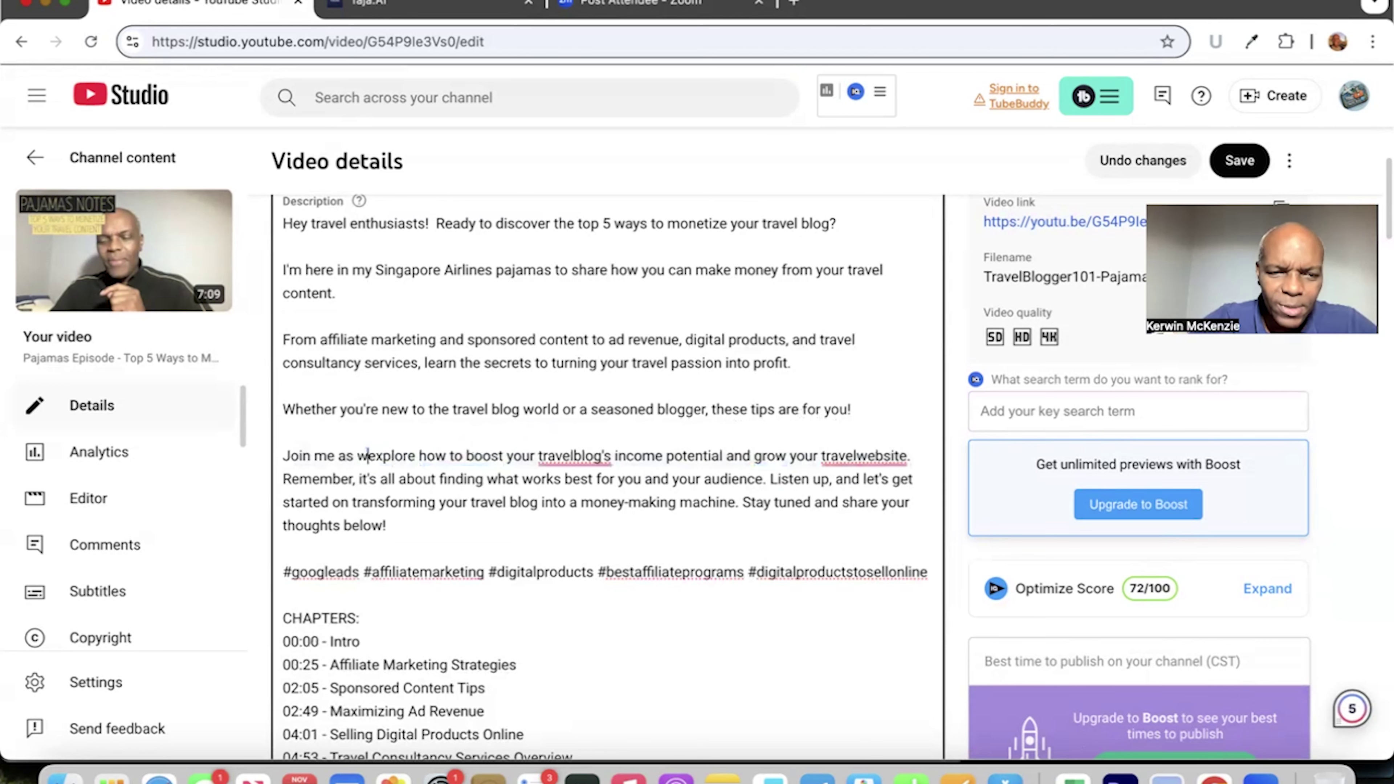
pyautogui.write('I')
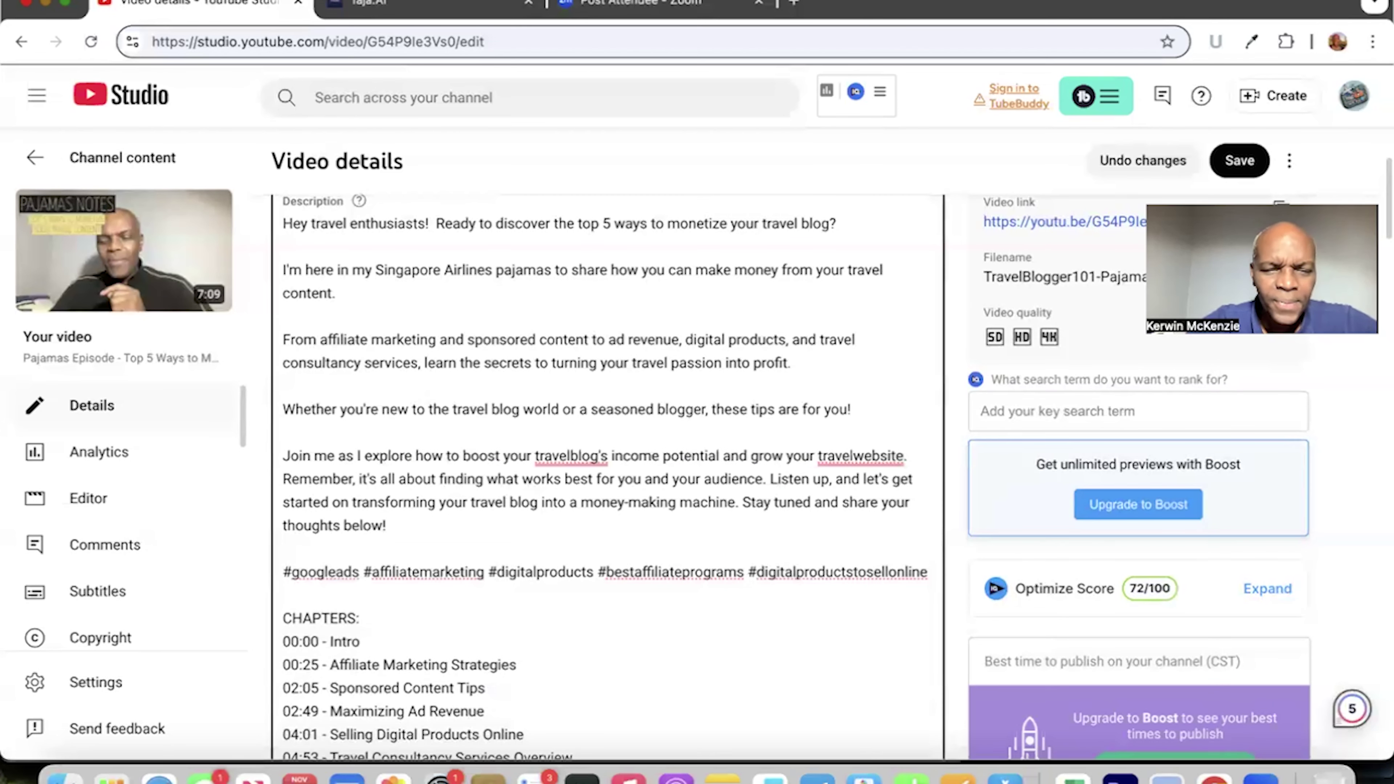
# - Accept Grammarly's rephrasing with "boosting", "travel blog's" and "growing" in the "Join me" sentence, and split "travelwebsite" into "travel website"
pyautogui.moveTo(494, 450)
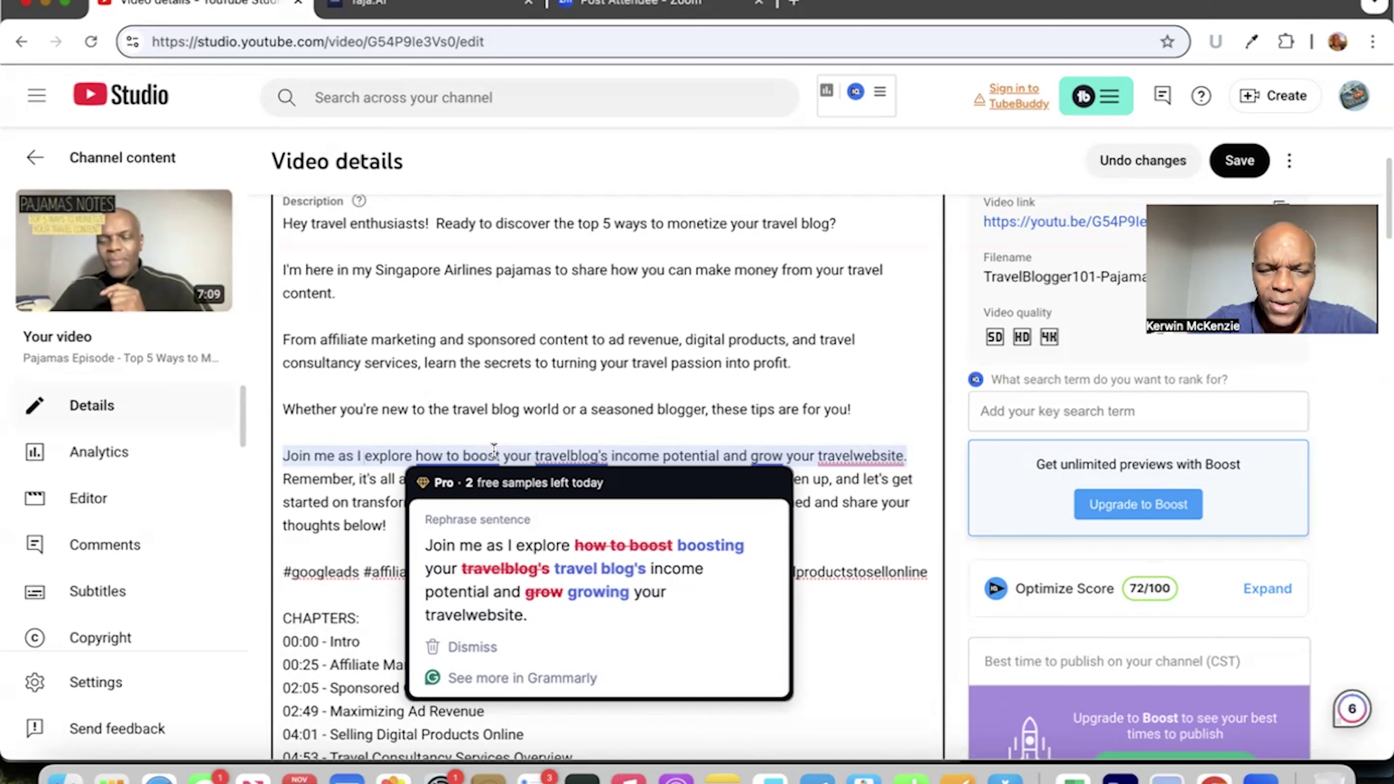
pyautogui.click(550, 552)
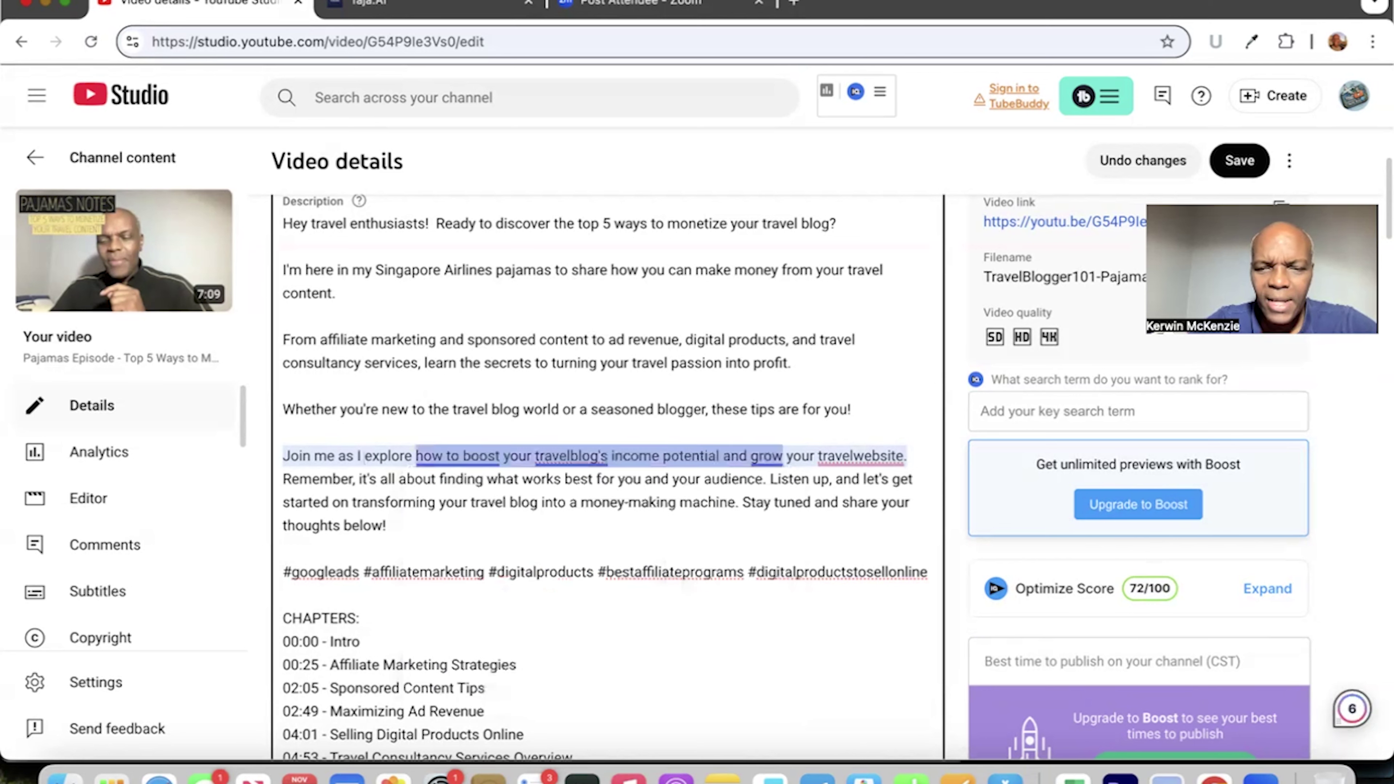
pyautogui.click(850, 453)
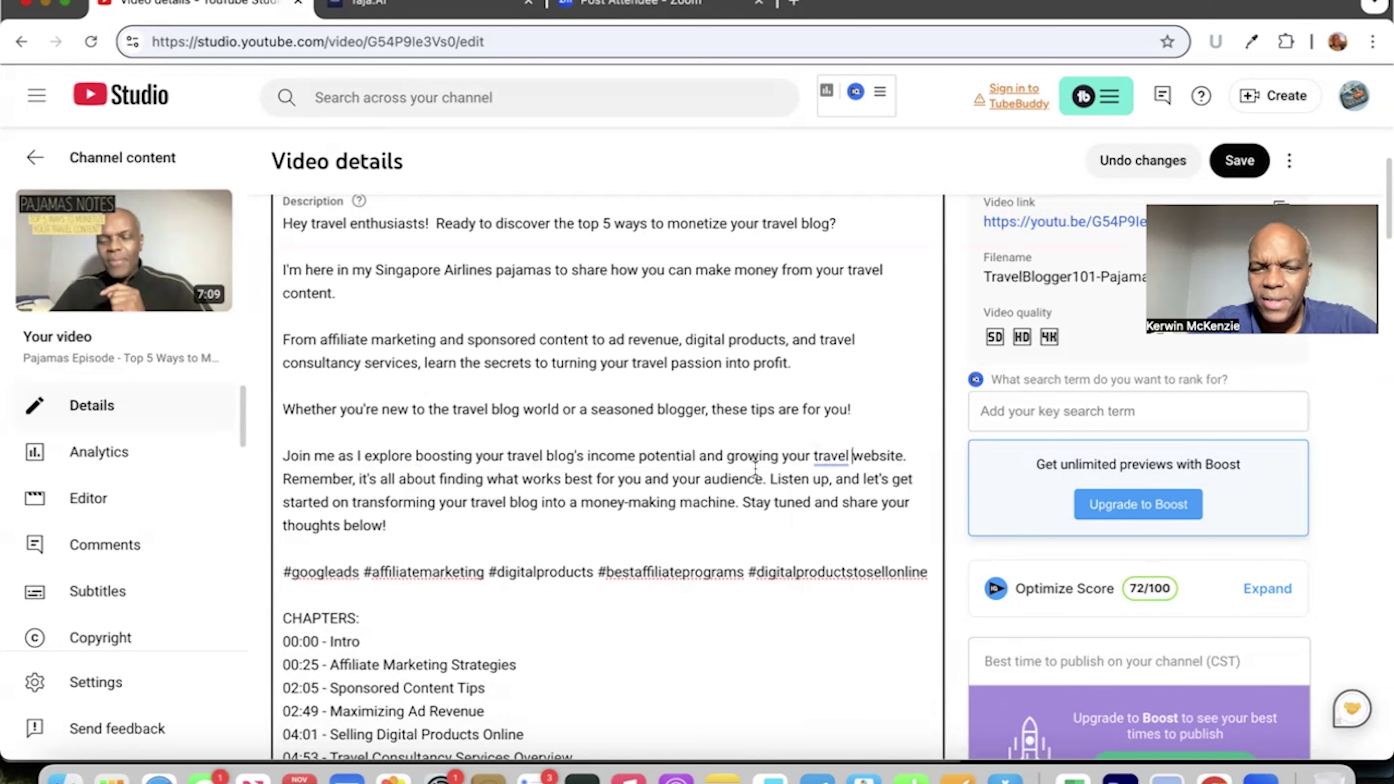
# - Start a new paragraph in the description at "Listen up, and let's get started"
pyautogui.click(770, 477)
pyautogui.press('Return')
pyautogui.press('Return')
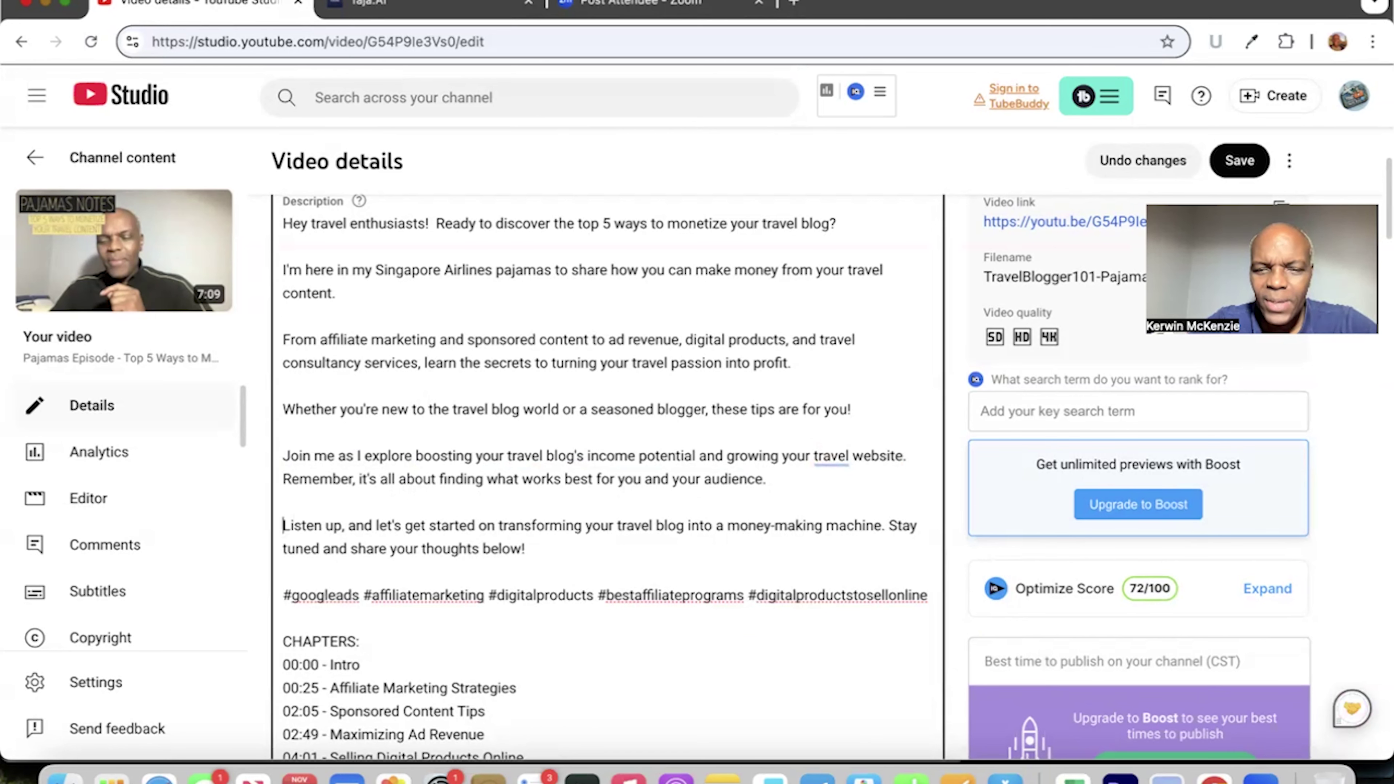
# - Insert "in the comment section" before "below!" in the closing invitation to share thoughts
pyautogui.scroll(-1, 795, 476)
pyautogui.scroll(-1, 794, 477)
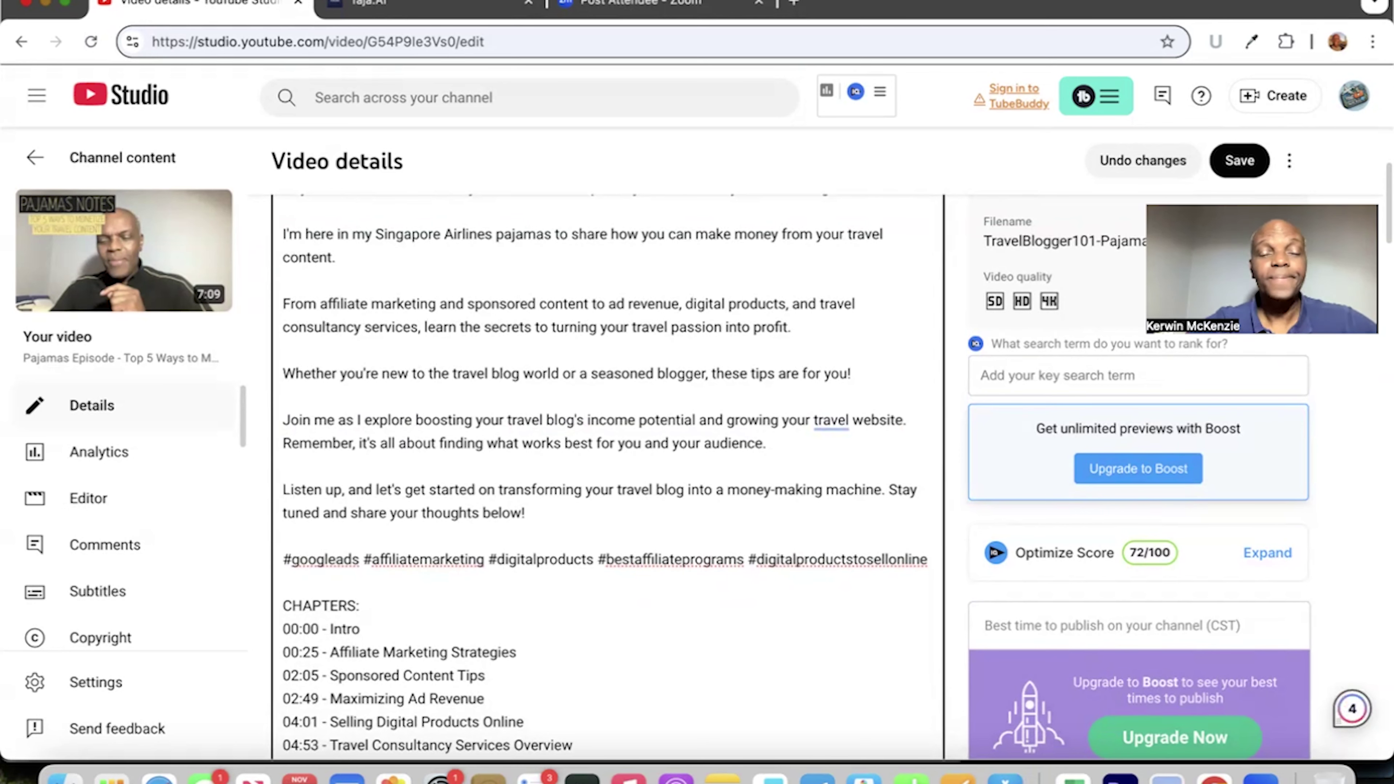
pyautogui.scroll(-2, 799, 515)
pyautogui.scroll(-1, 799, 515)
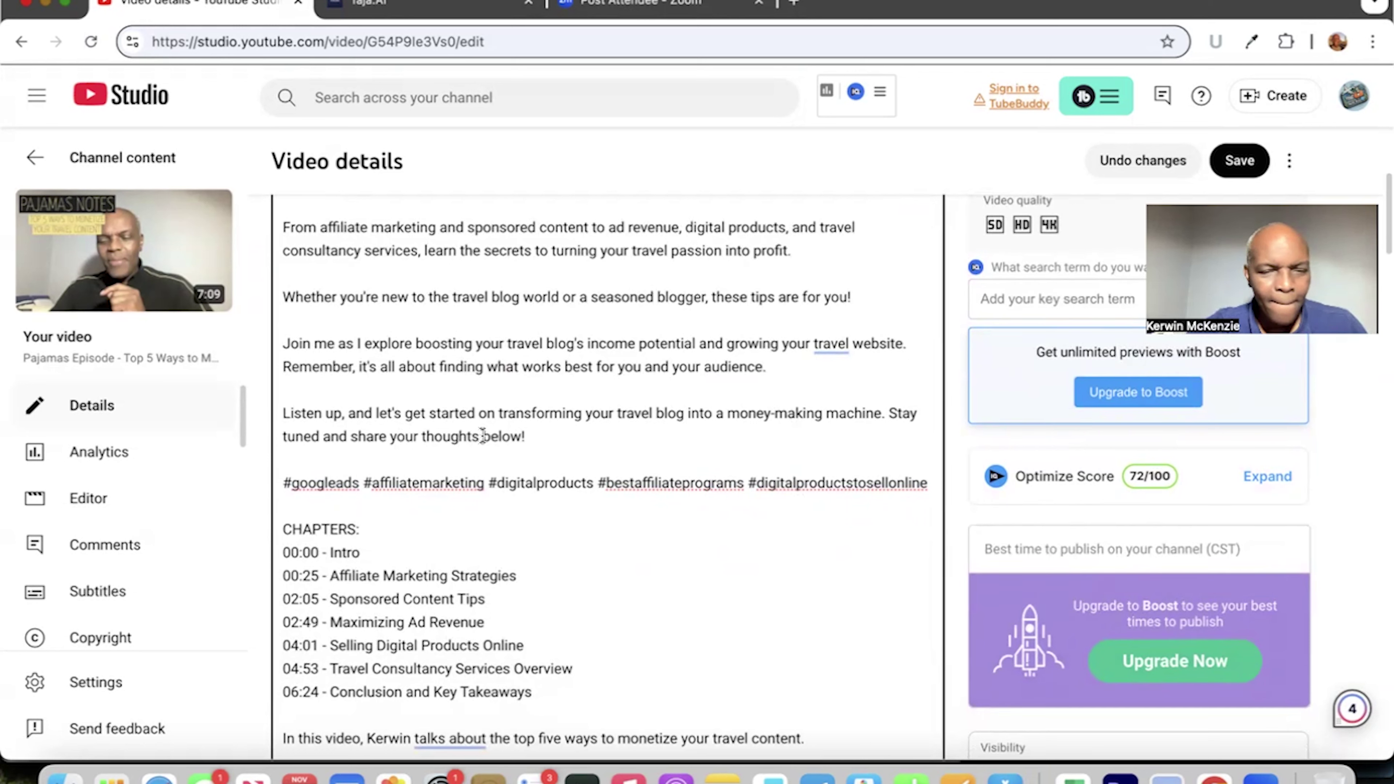
pyautogui.click(482, 436)
pyautogui.write('in the commen')
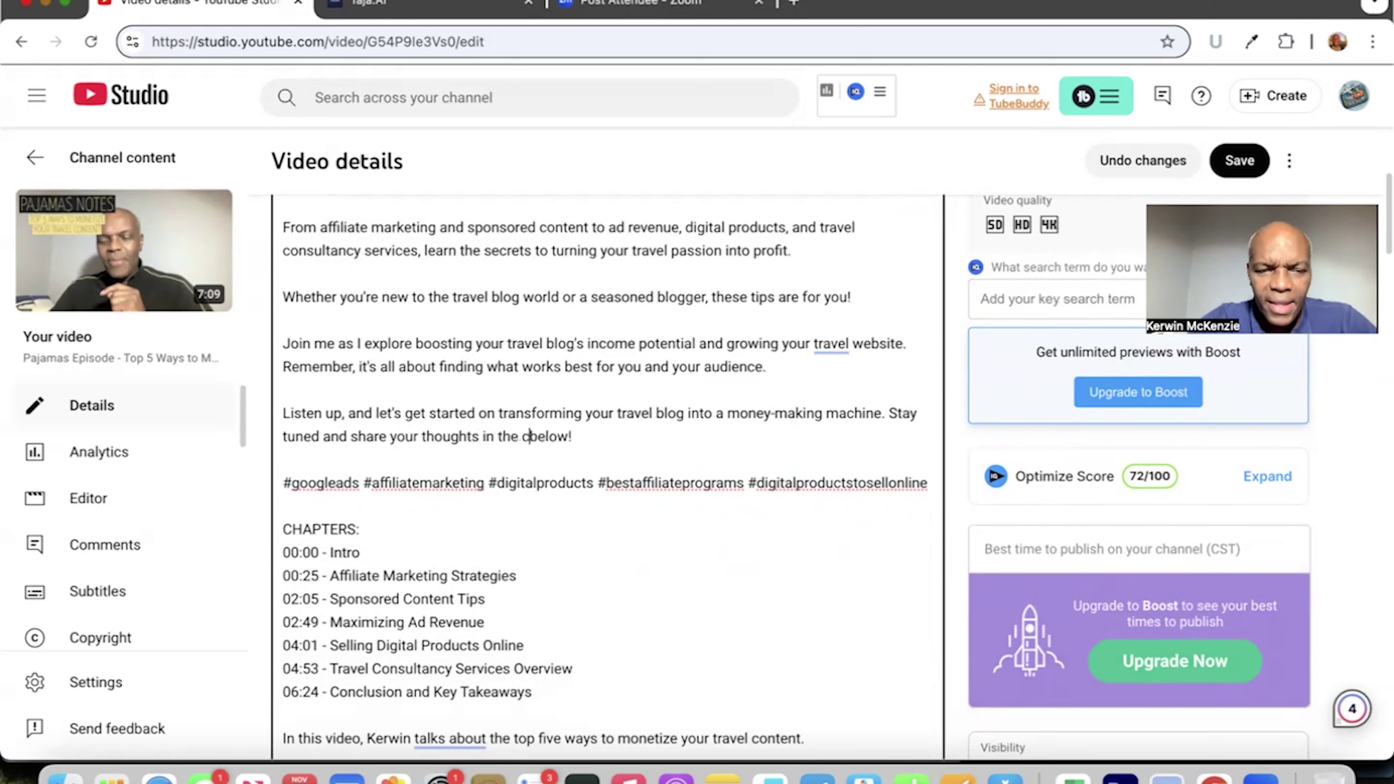
pyautogui.write('t section')
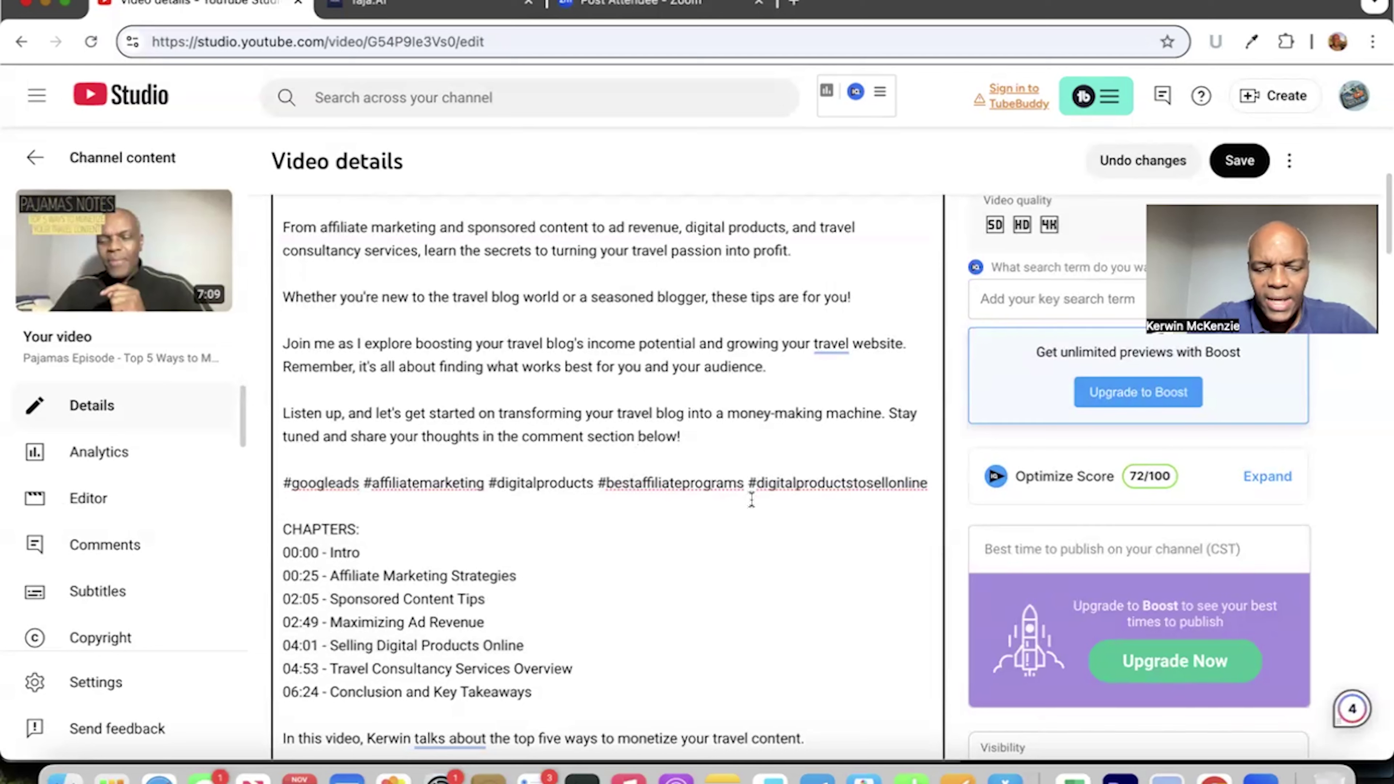
# - Add the suggested hashtag #makemoneyonline to the end of the description's hashtag list
pyautogui.write('#makemoney')
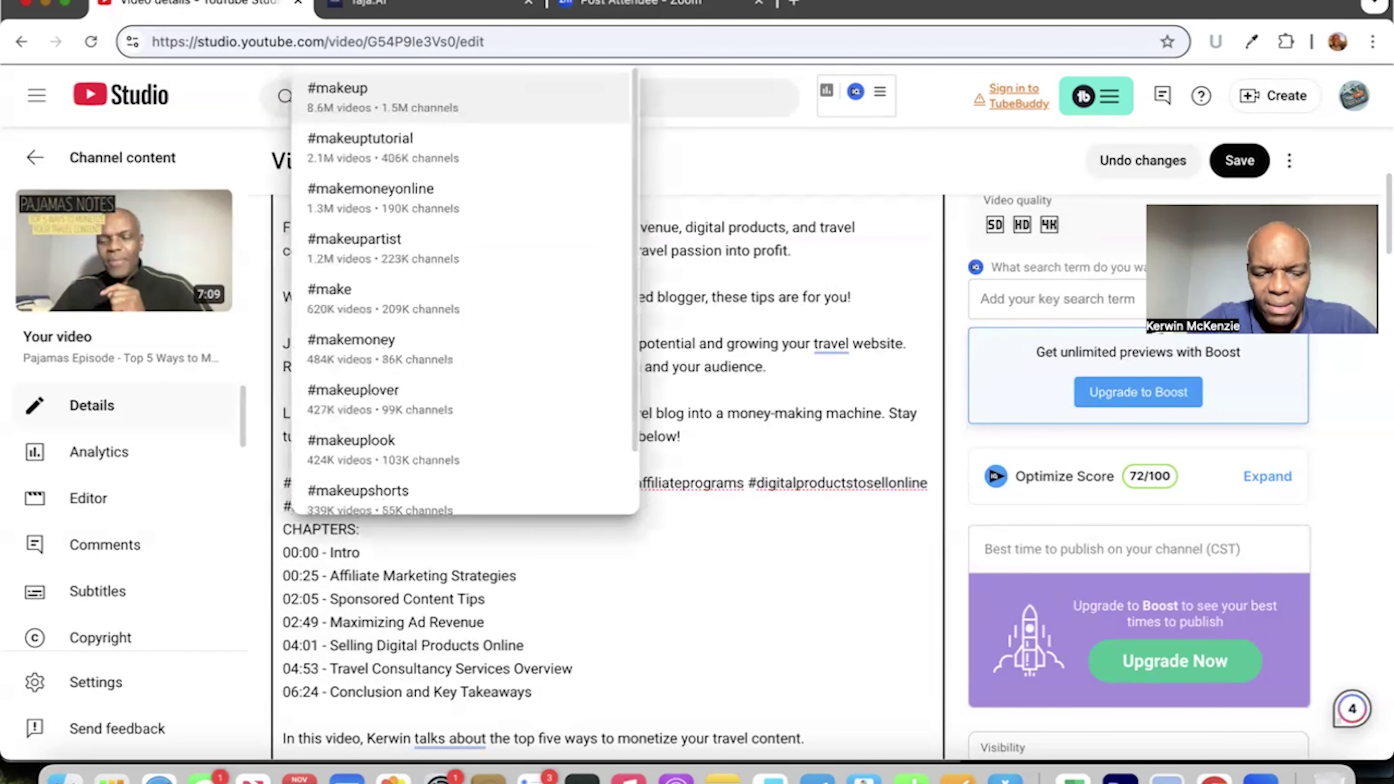
pyautogui.write('online')
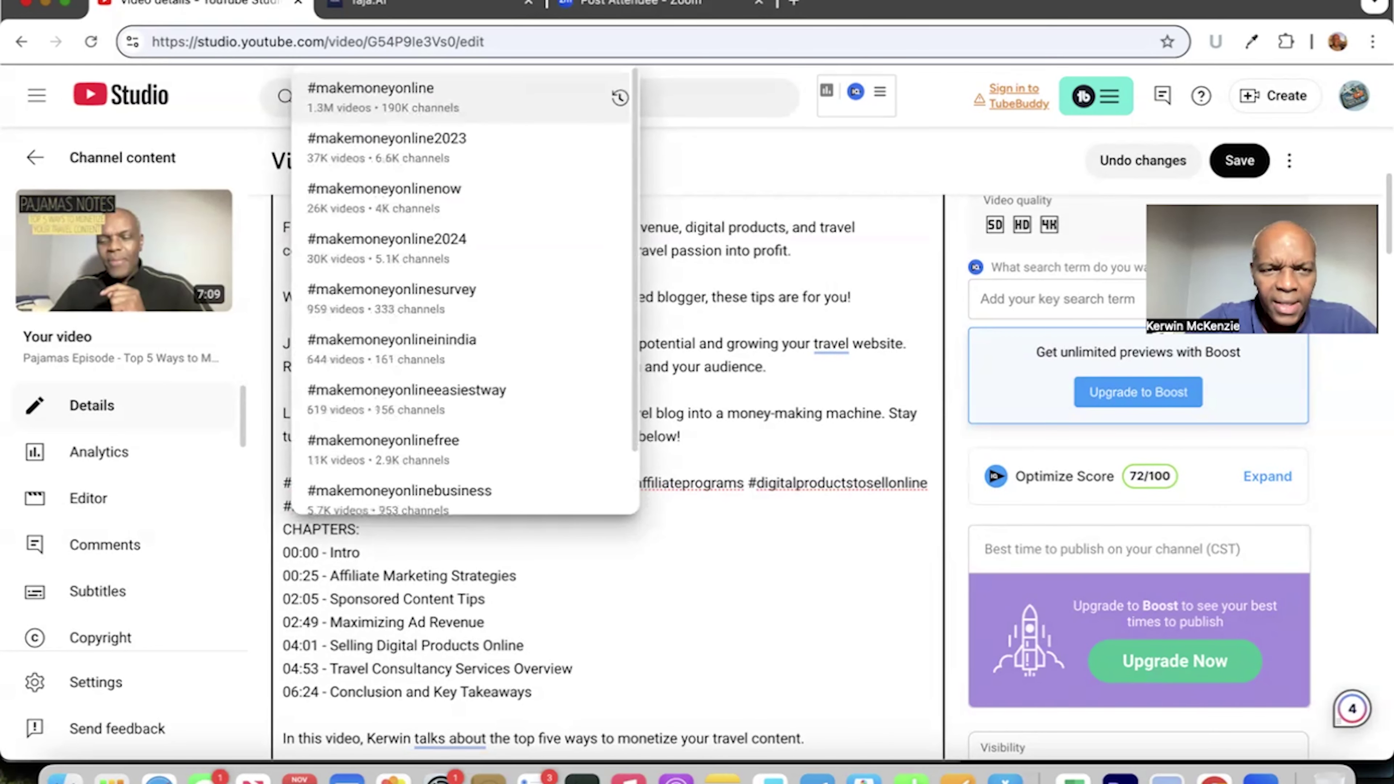
pyautogui.click(426, 87)
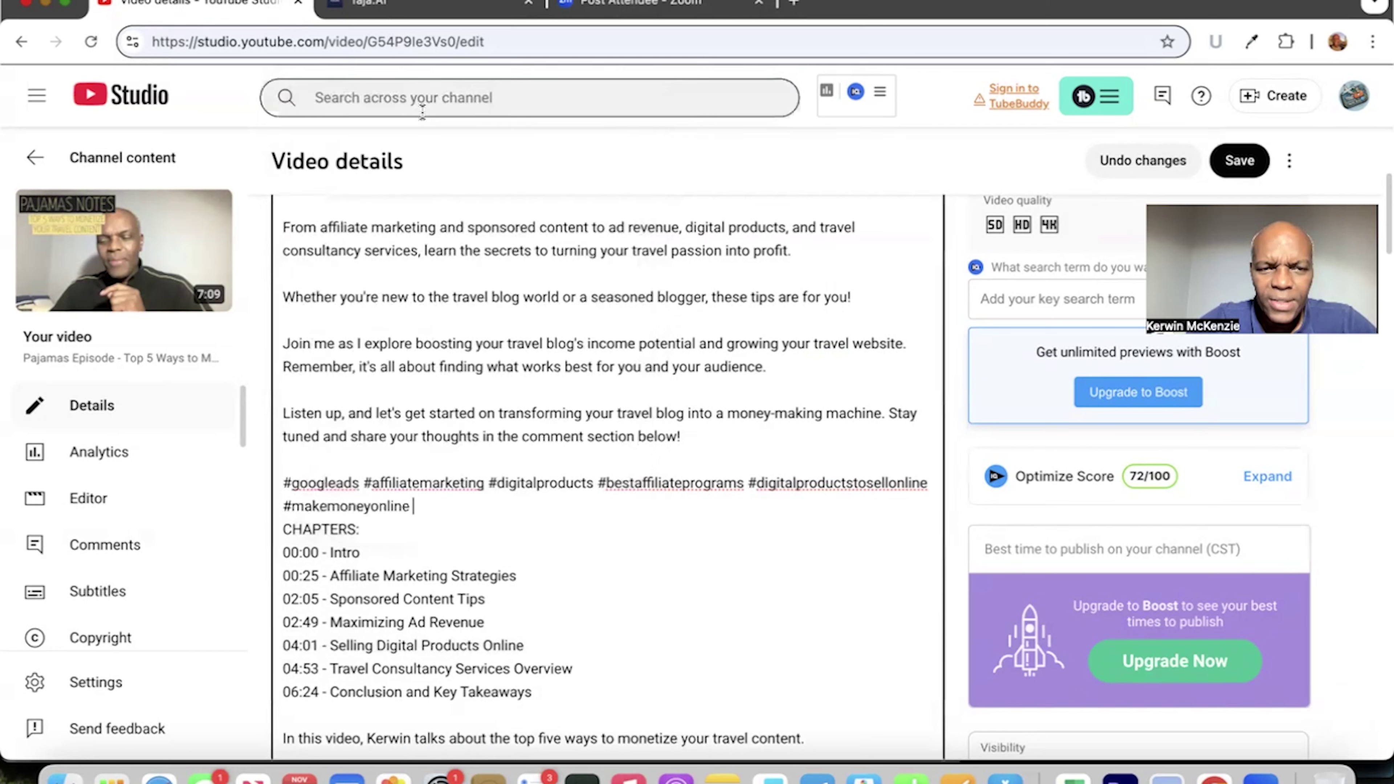
# - Set the CHAPTERS heading apart with a blank line above and below it, and remove its colon
pyautogui.press('Return')
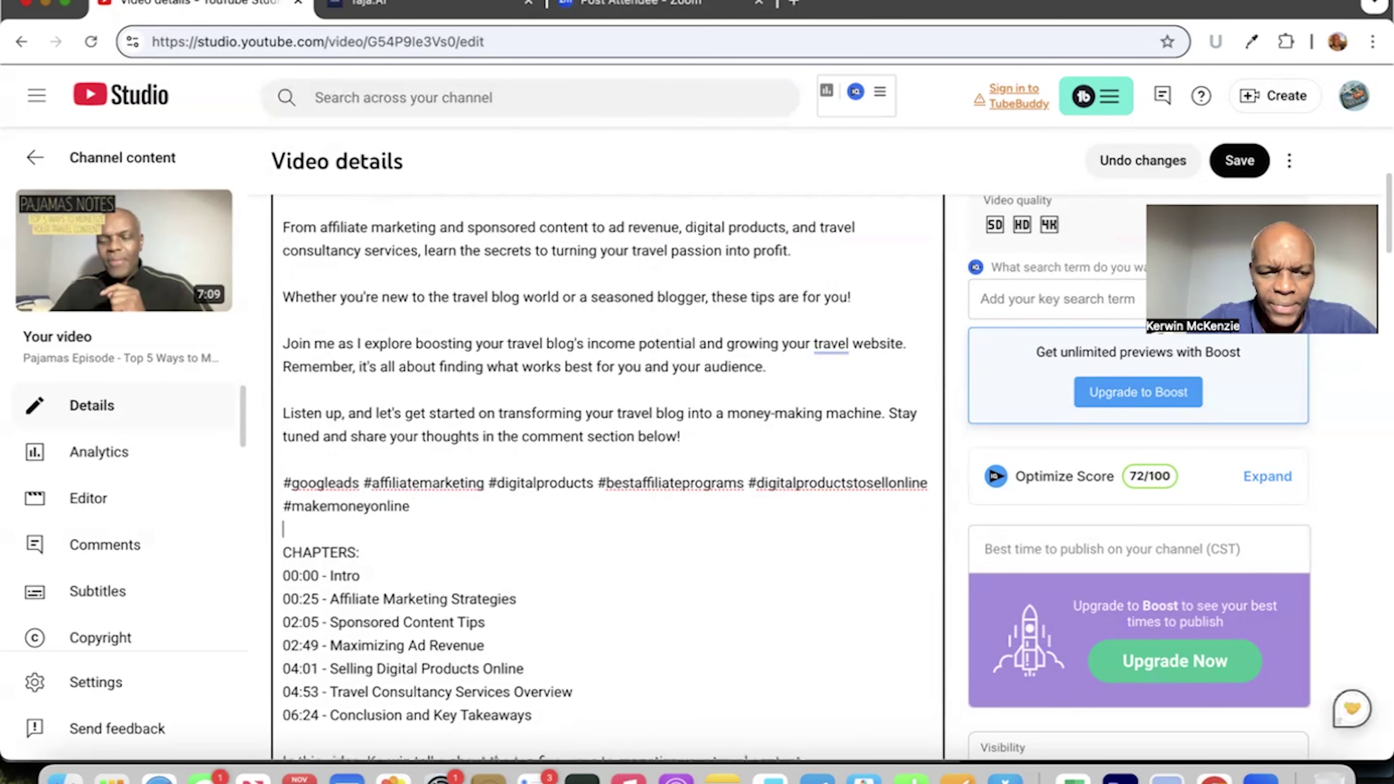
pyautogui.scroll(-3, 472, 523)
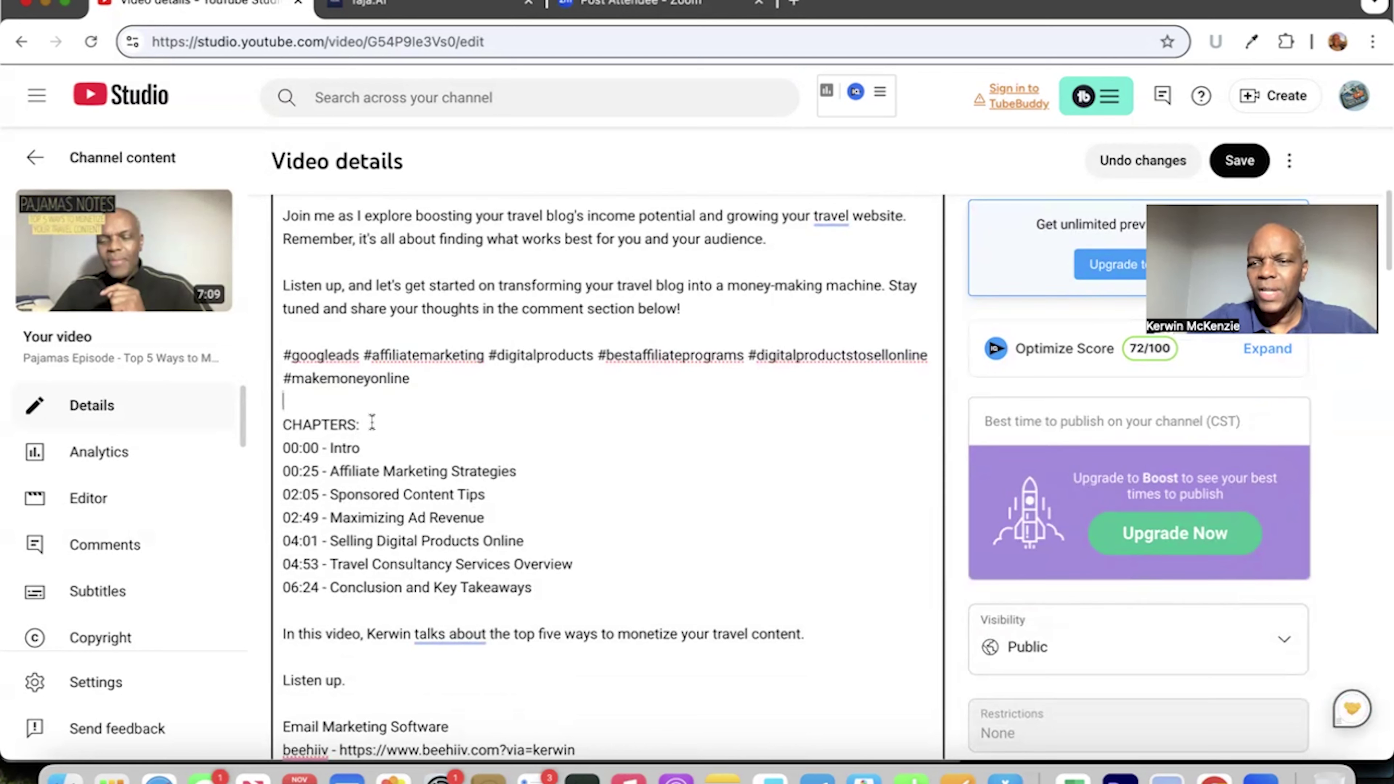
pyautogui.press('Return')
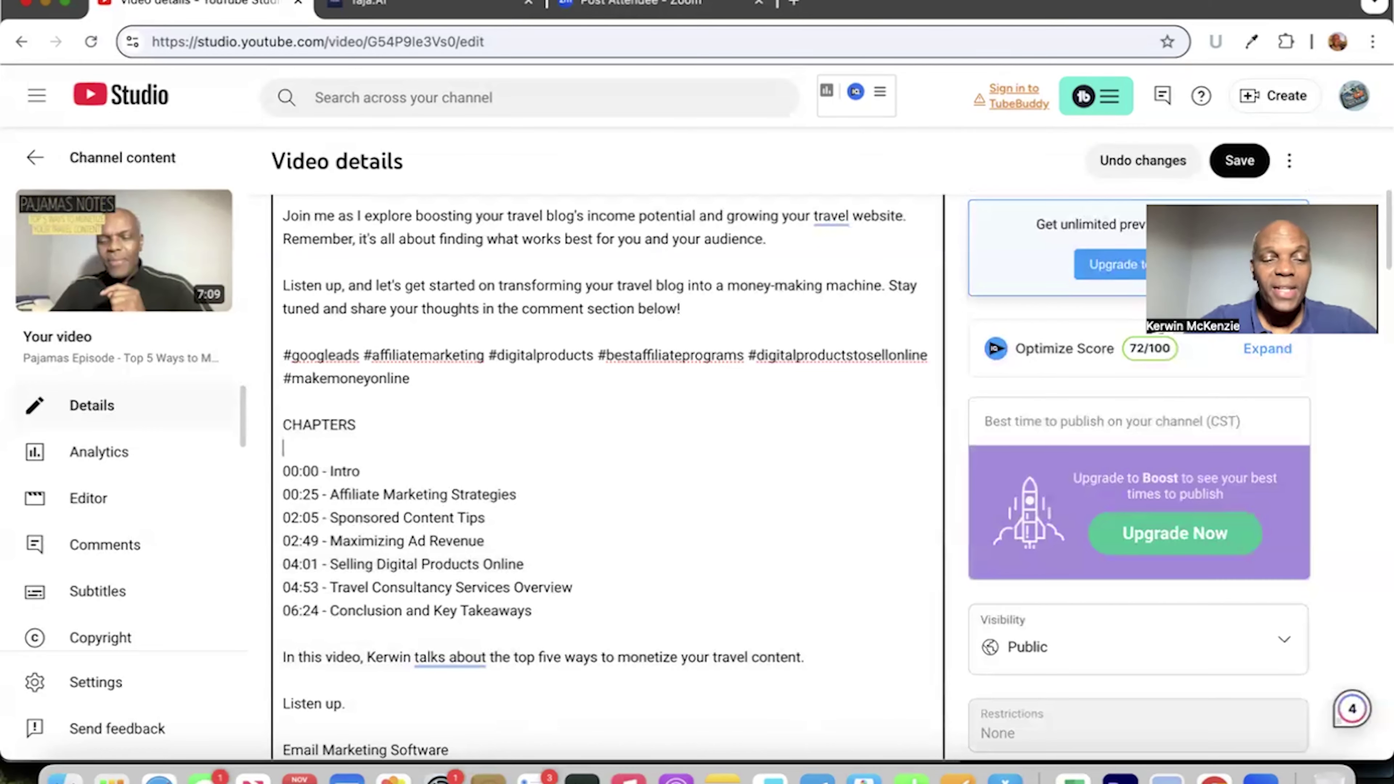
# - Delete the old intro sentence and "Listen up." below the chapters, leaving one blank line before the Email Marketing Software links
pyautogui.scroll(-4, 604, 478)
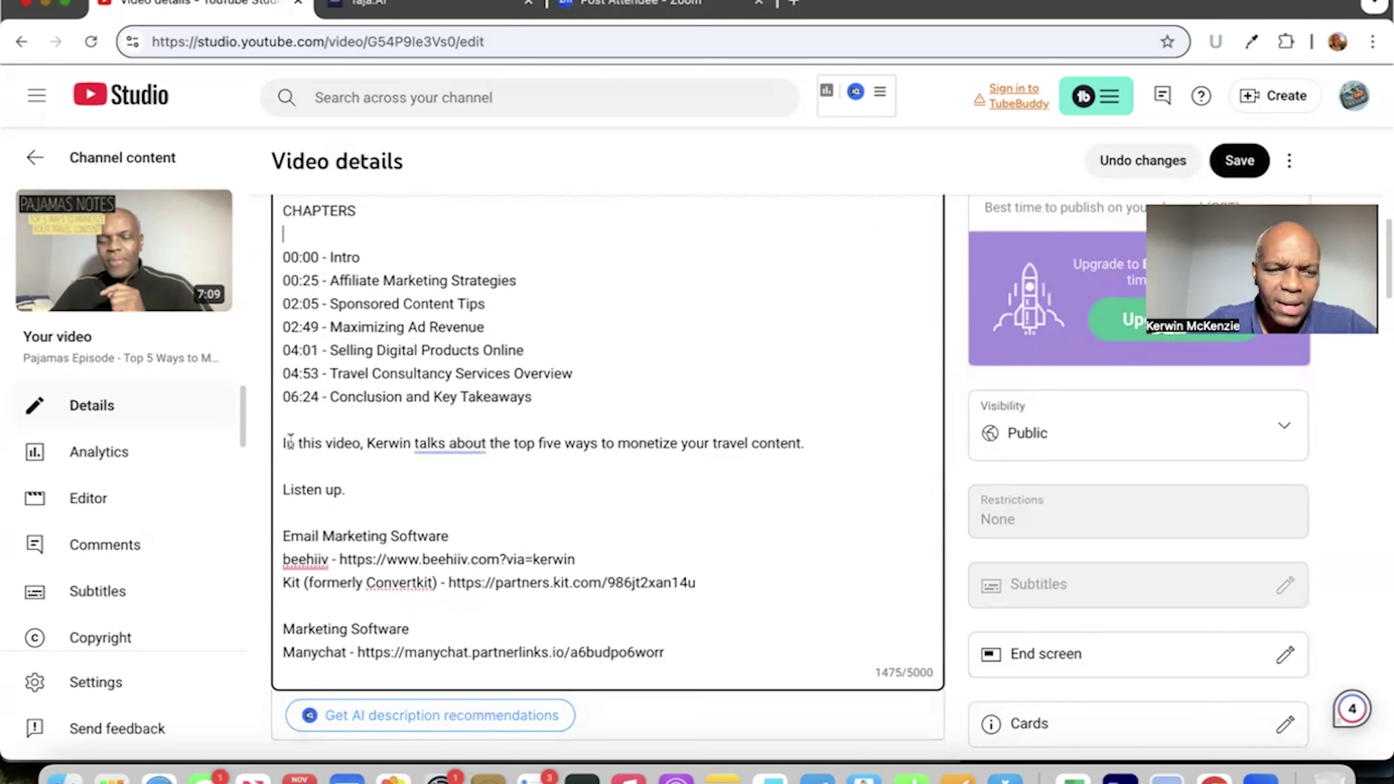
pyautogui.tripleClick(289, 442)
pyautogui.press('BackSpace')
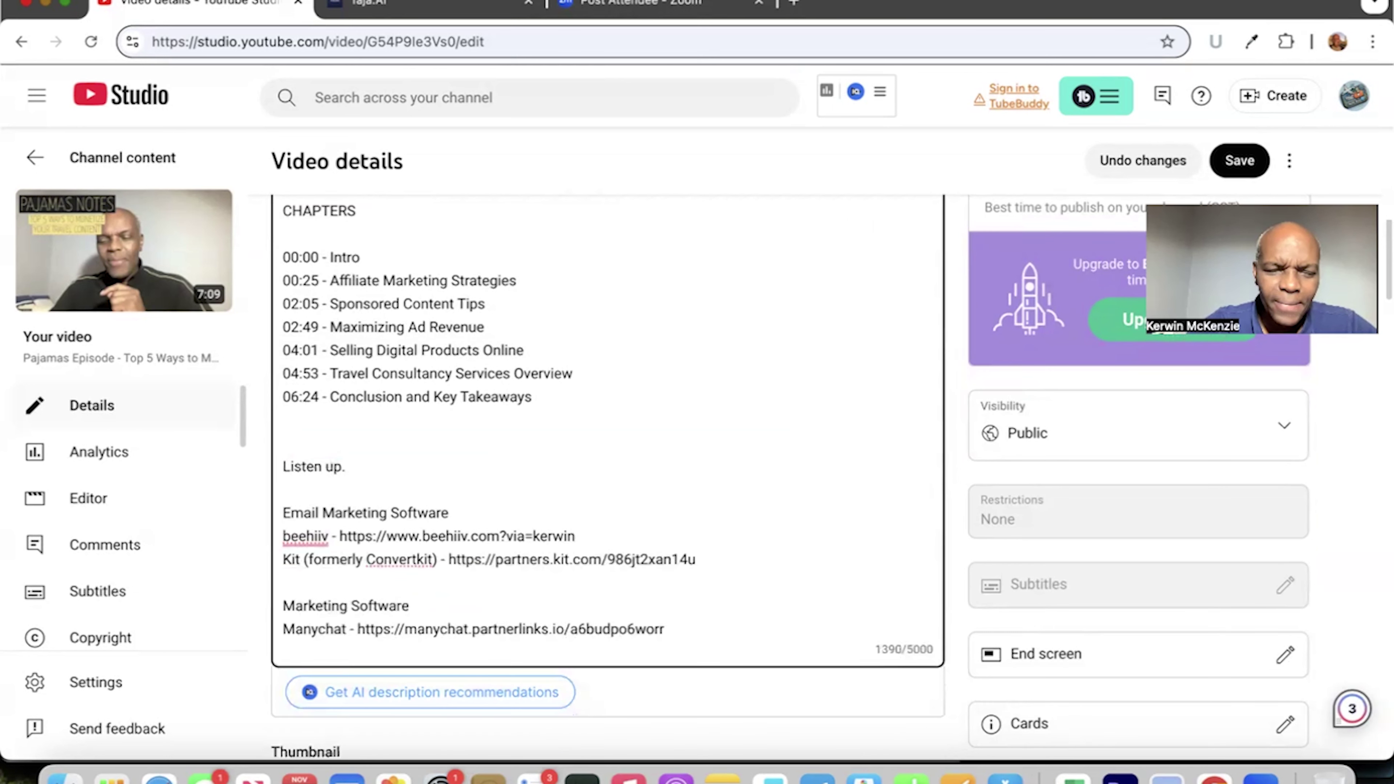
pyautogui.tripleClick(308, 466)
pyautogui.press('BackSpace')
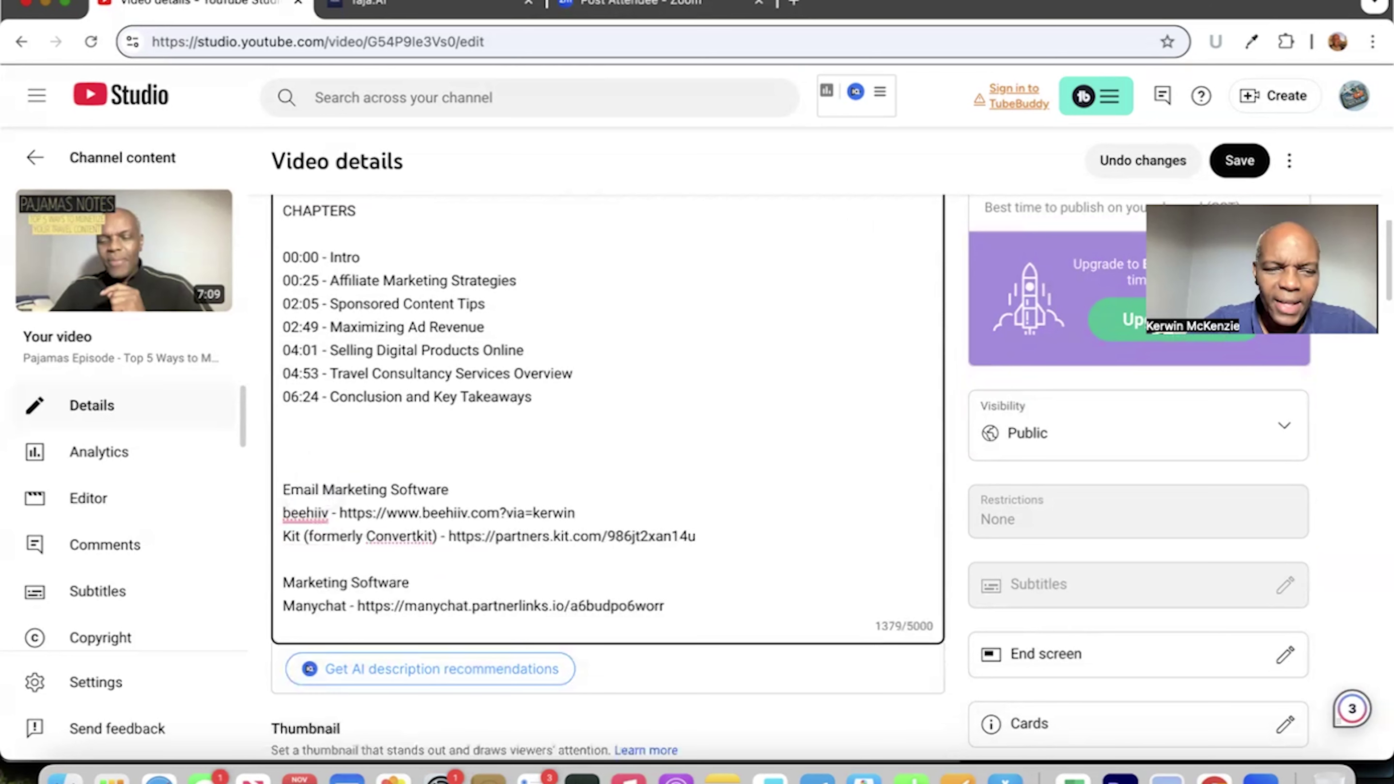
pyautogui.press('BackSpace')
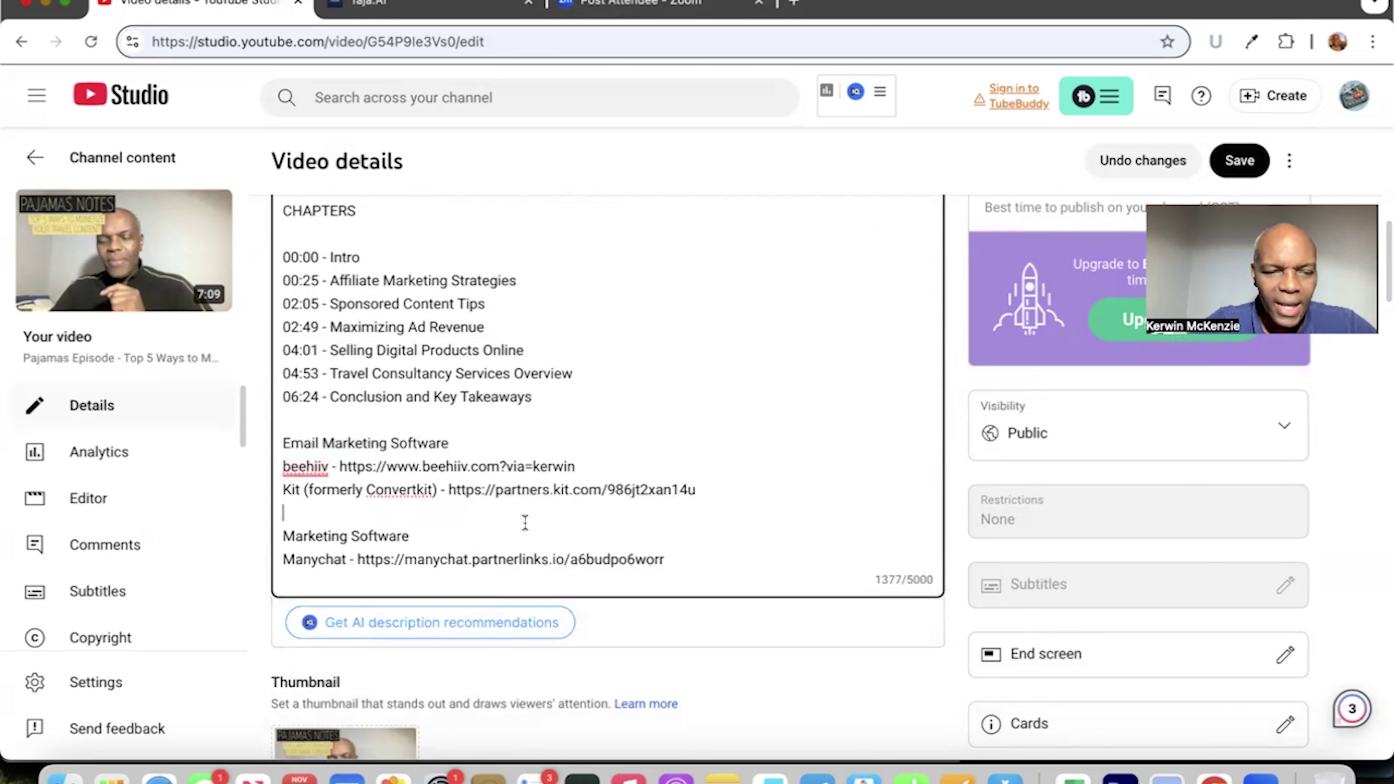
pyautogui.scroll(-1, 516, 532)
pyautogui.scroll(-1, 517, 534)
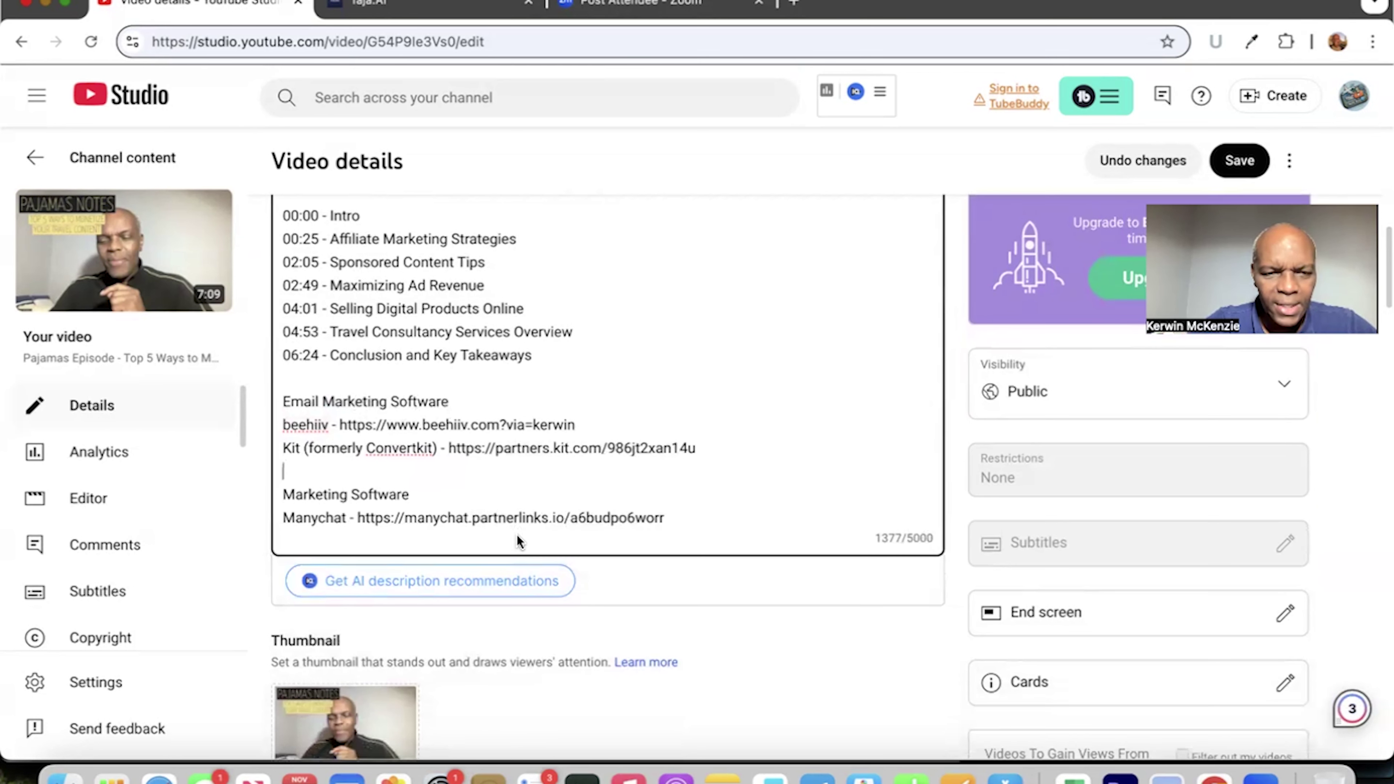
# - Add blank lines after the Manychat link at the end of the description and save the video details
pyautogui.press('super+Right')
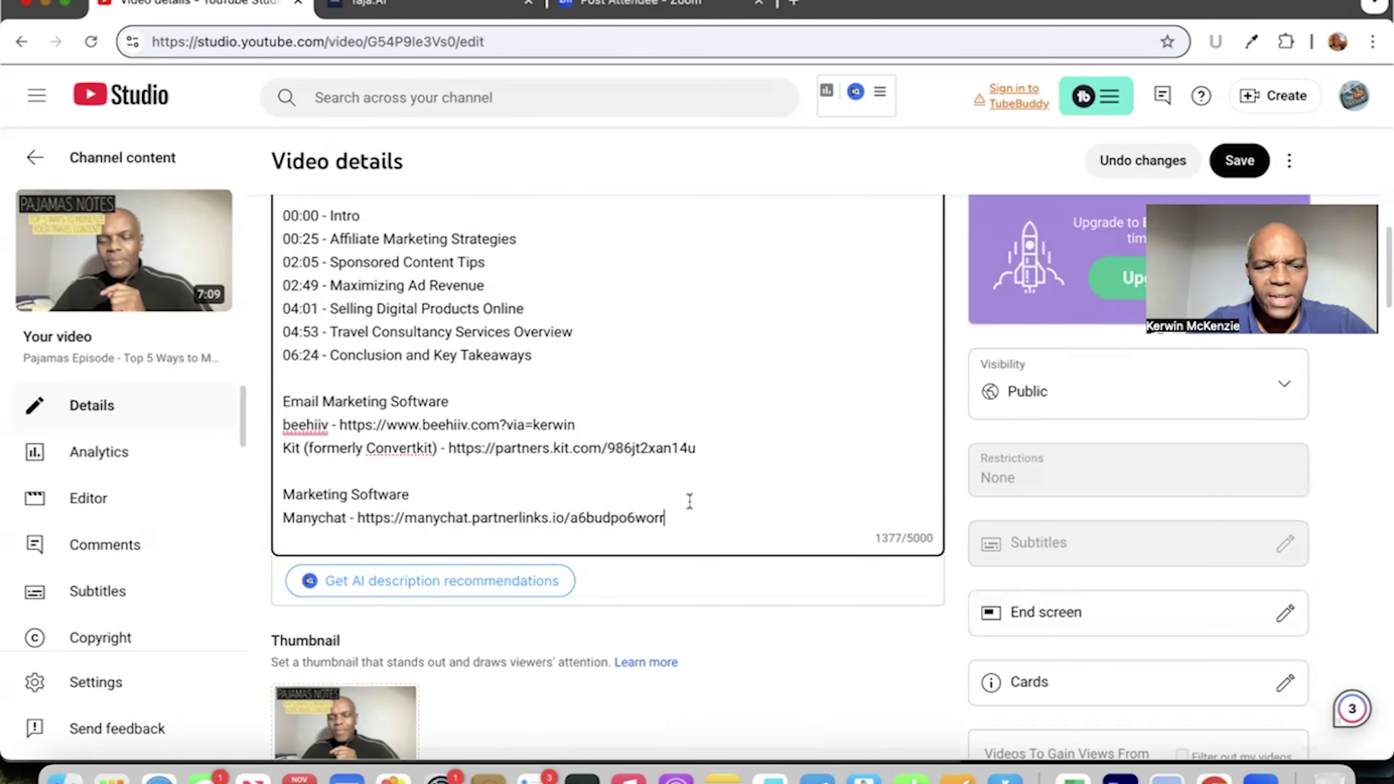
pyautogui.press('Return')
pyautogui.press('Return')
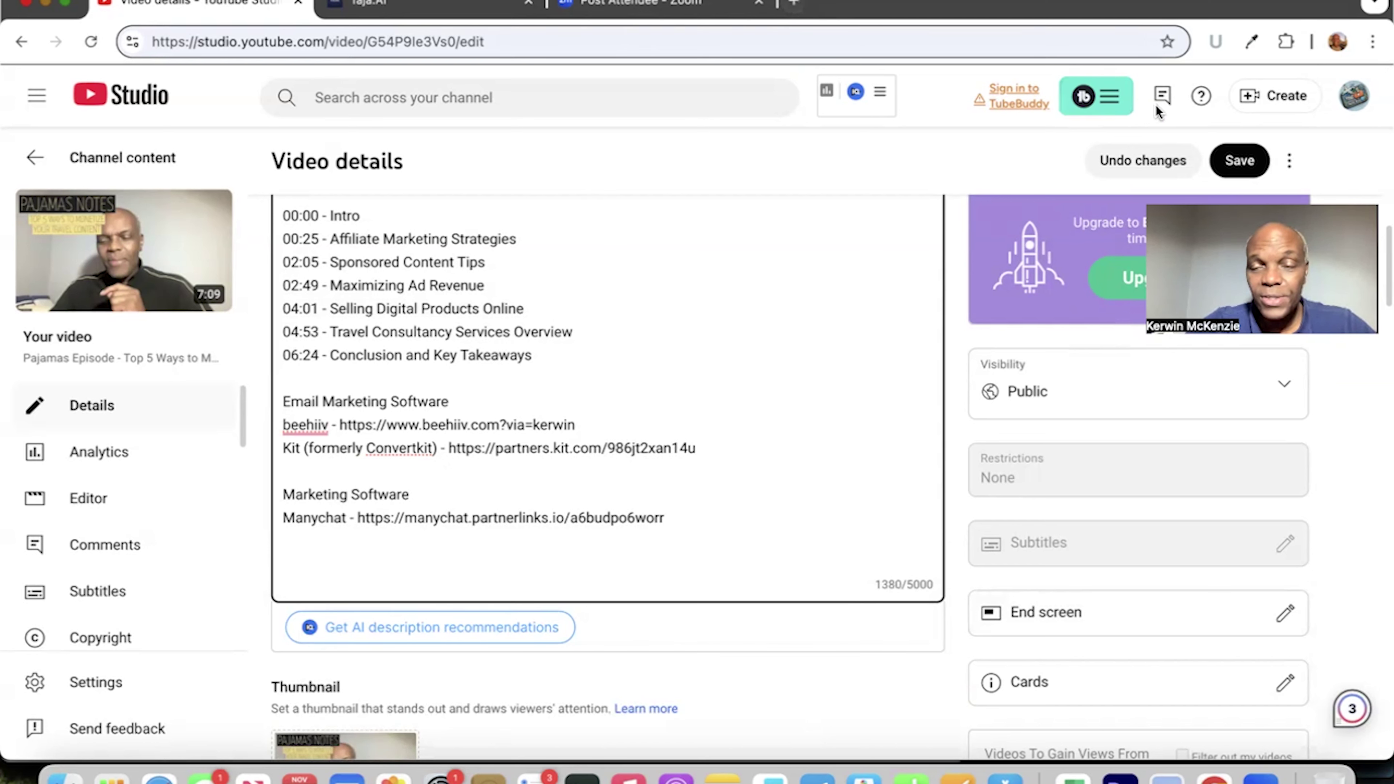
pyautogui.click(1243, 161)
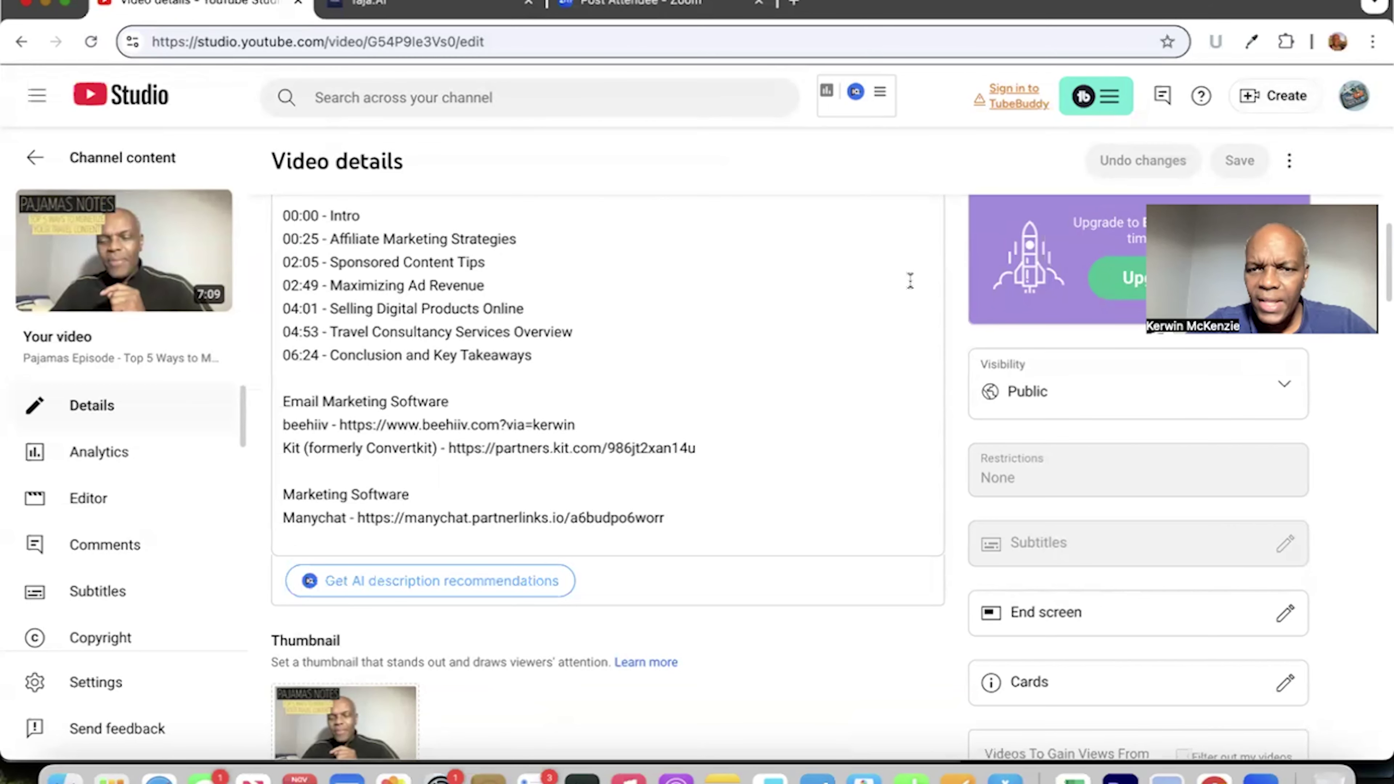
# - Copy the video's link from its details page and open it in a new browser tab
pyautogui.scroll(8, 910, 280)
pyautogui.scroll(5, 956, 303)
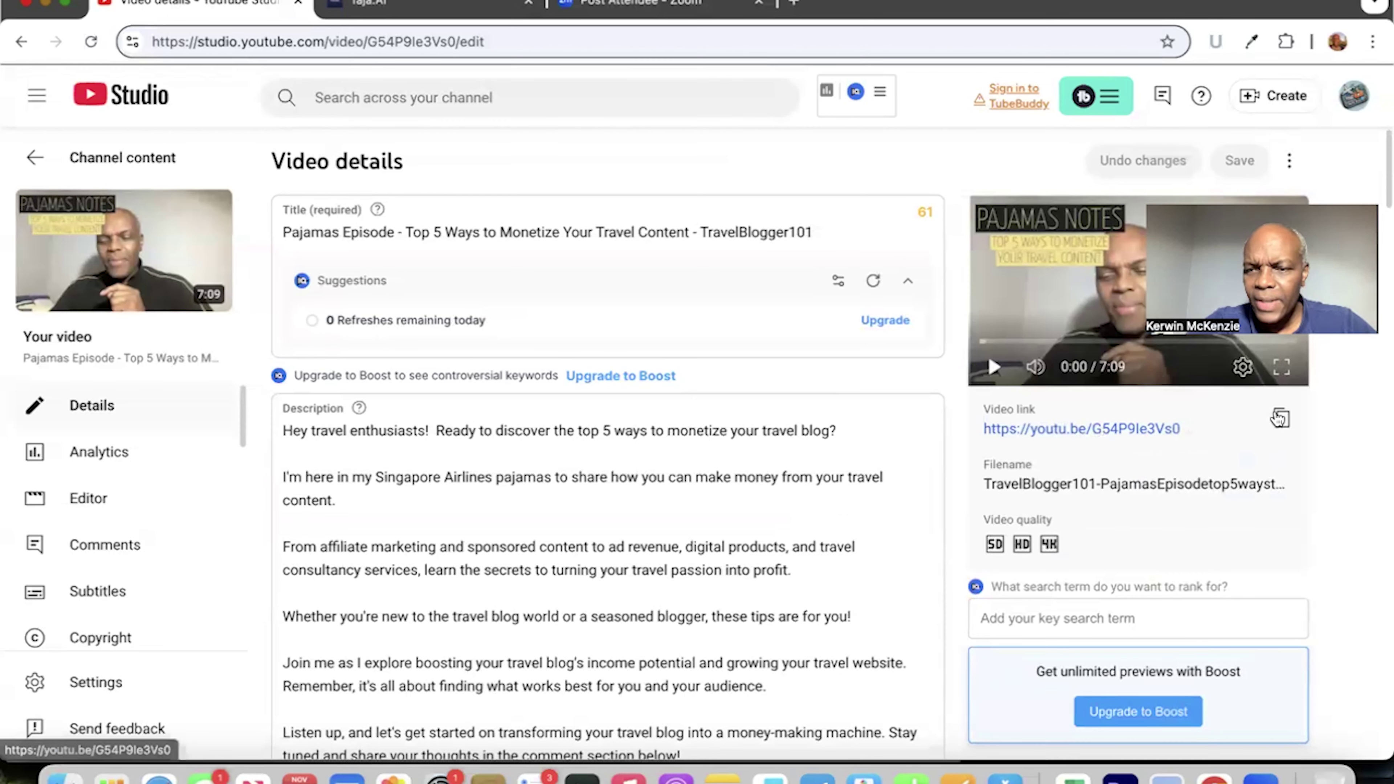
pyautogui.click(1283, 421)
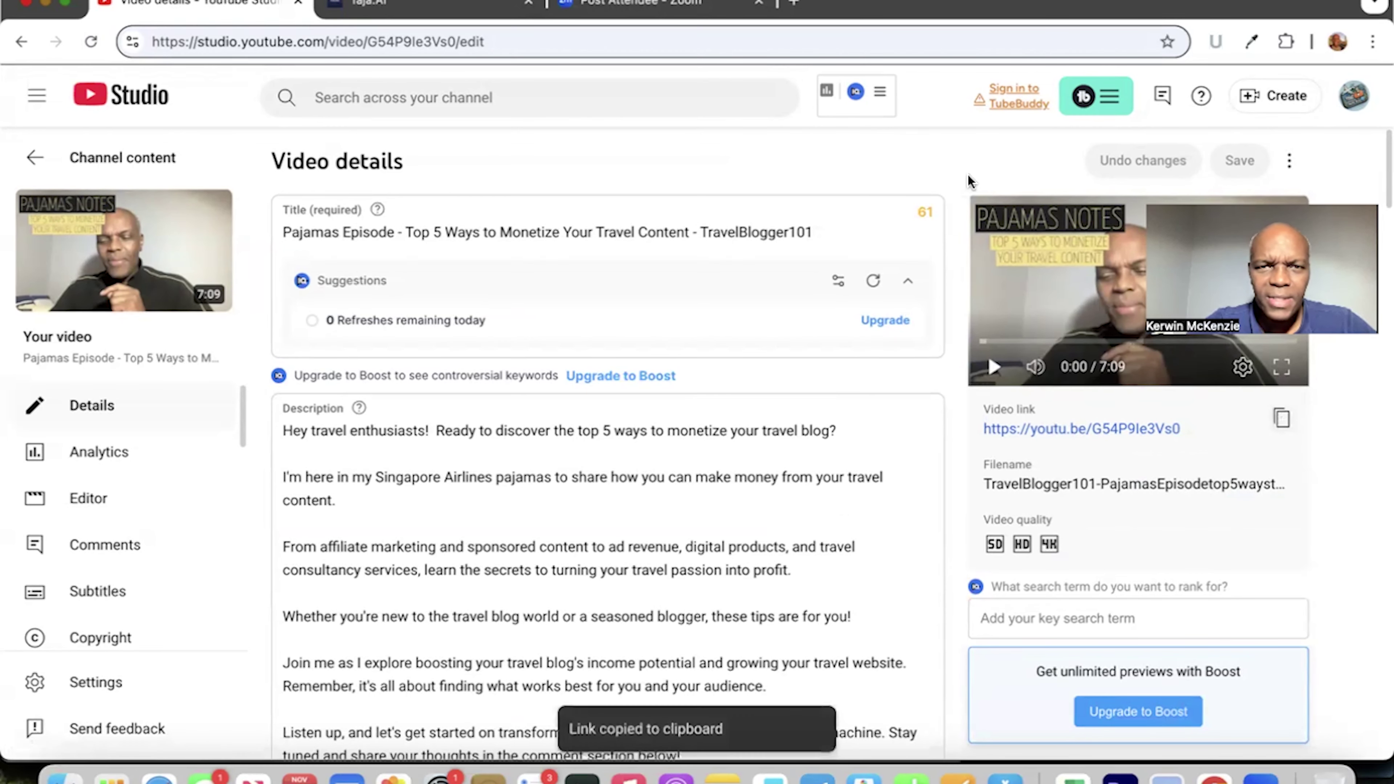
pyautogui.click(795, 4)
pyautogui.press('super+v')
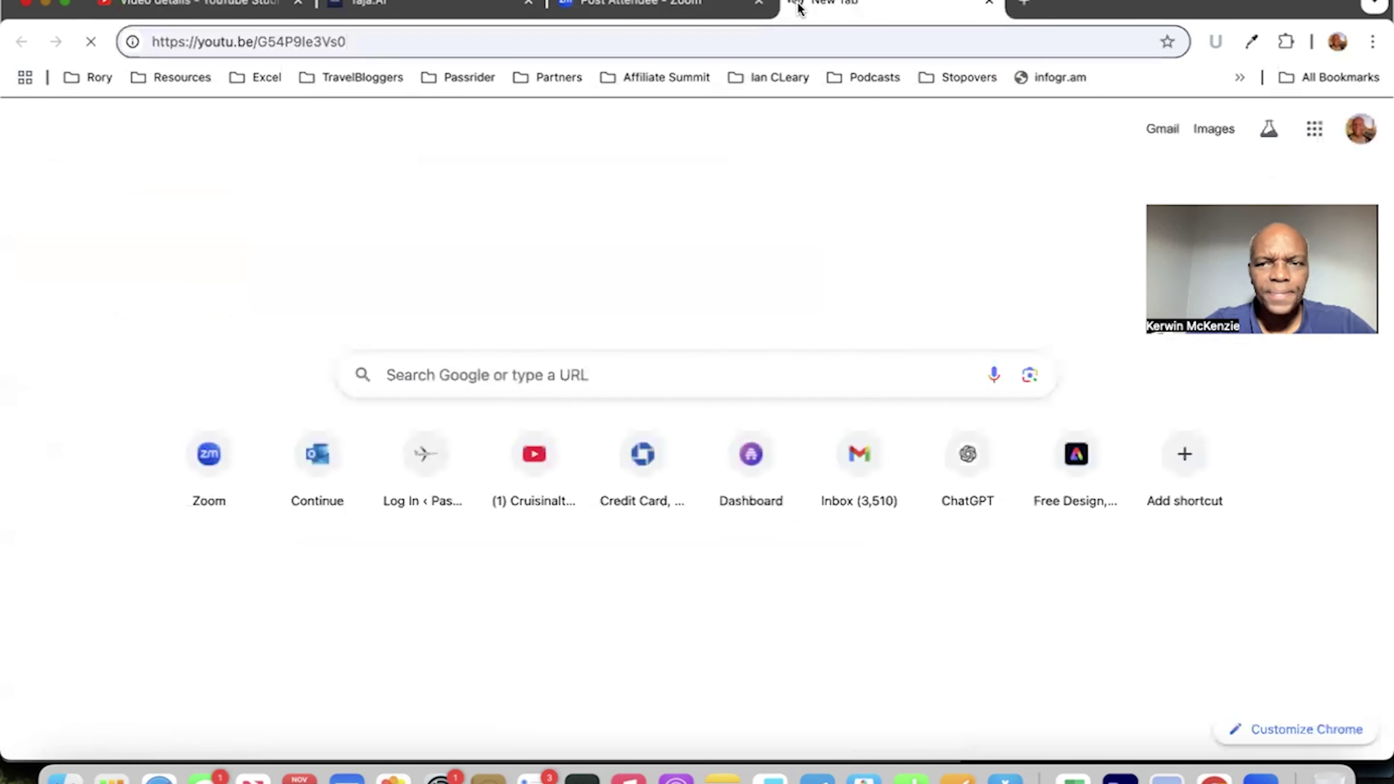
pyautogui.press('Return')
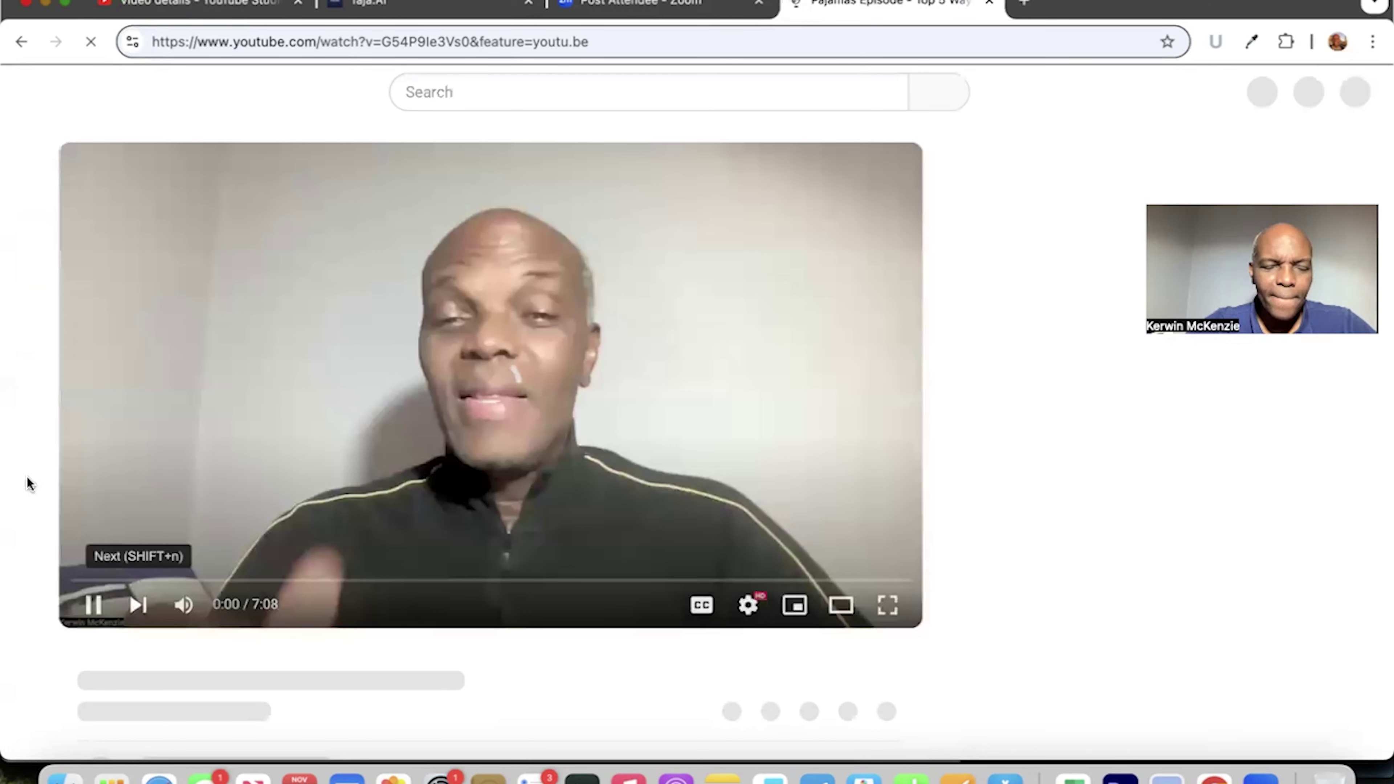
# - Expand the published description and examine its hashtags, chapter timestamps, software links and chapter thumbnails
pyautogui.scroll(-9, 26, 483)
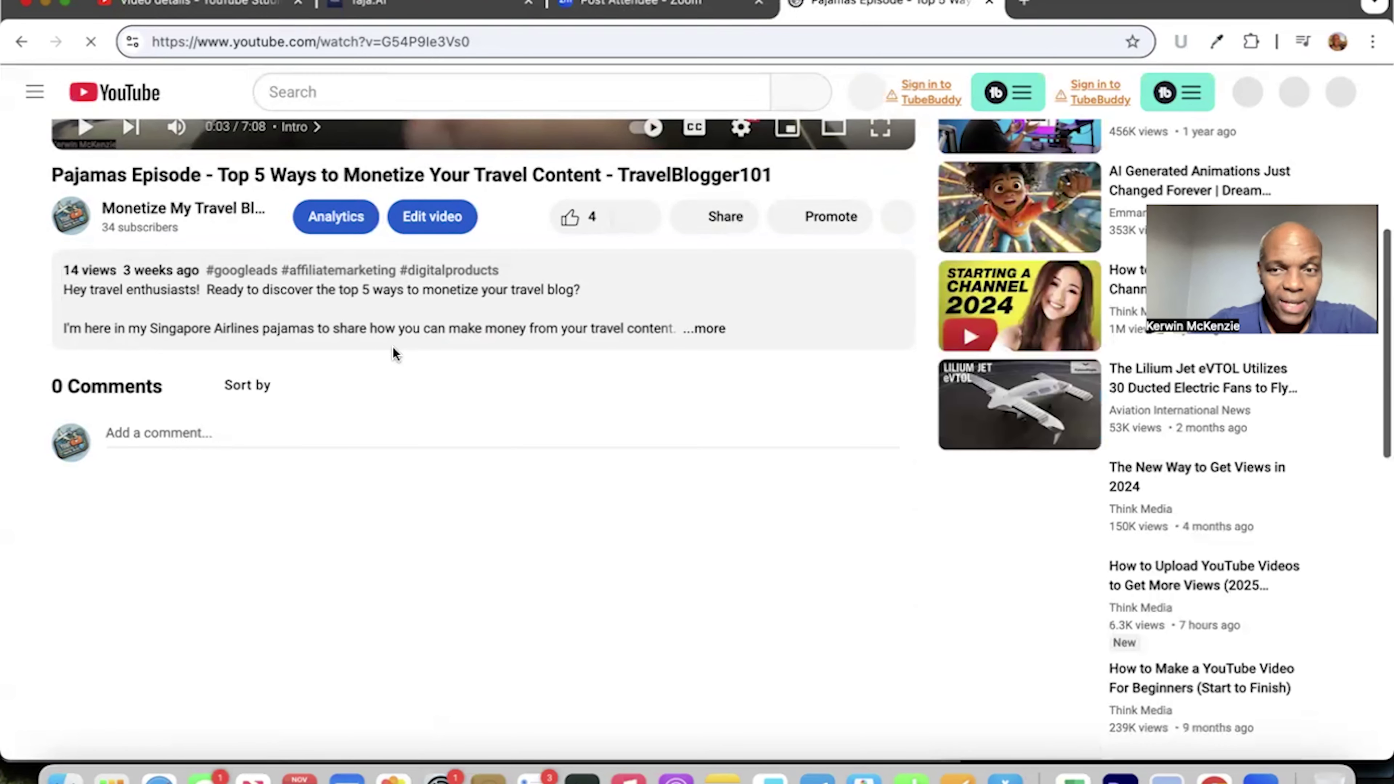
pyautogui.click(393, 347)
pyautogui.scroll(-3, 393, 347)
pyautogui.scroll(-4, 393, 347)
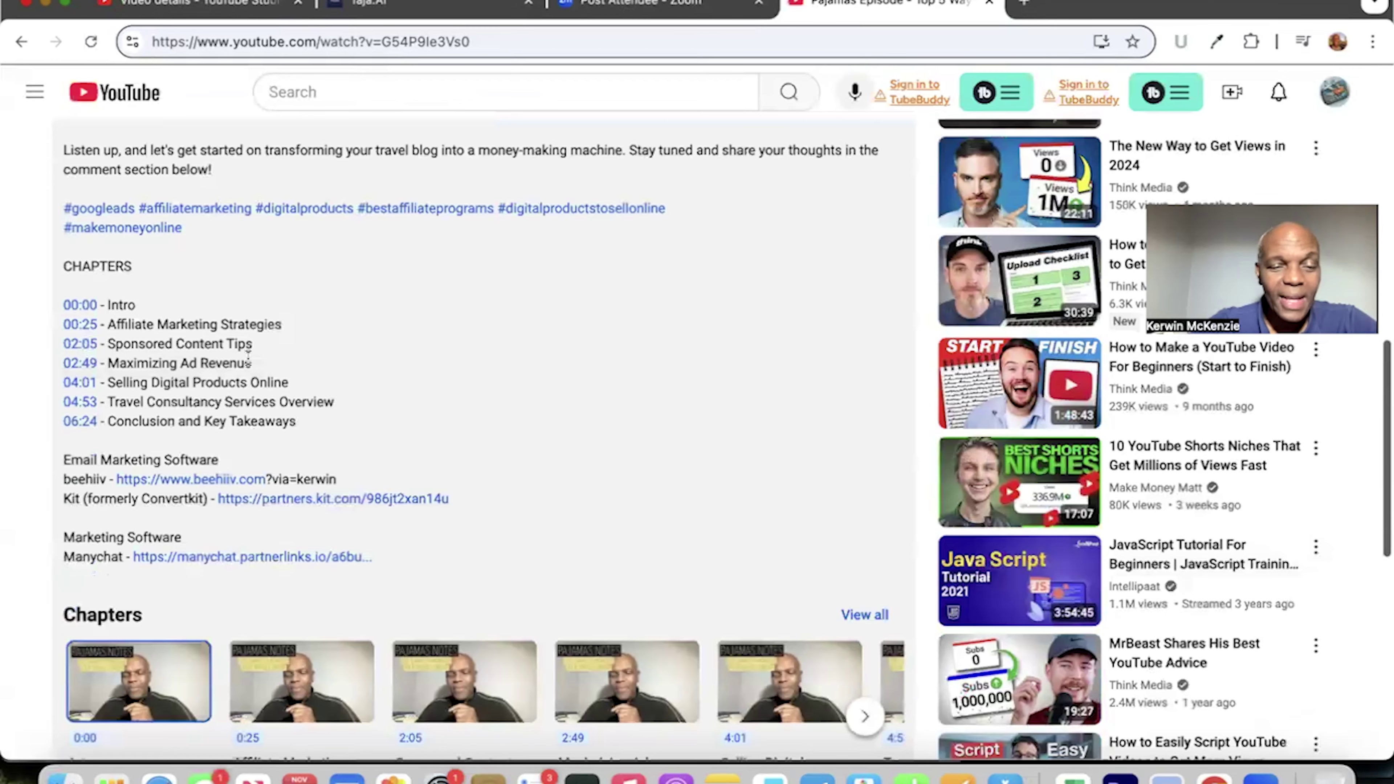
pyautogui.scroll(-2, 247, 356)
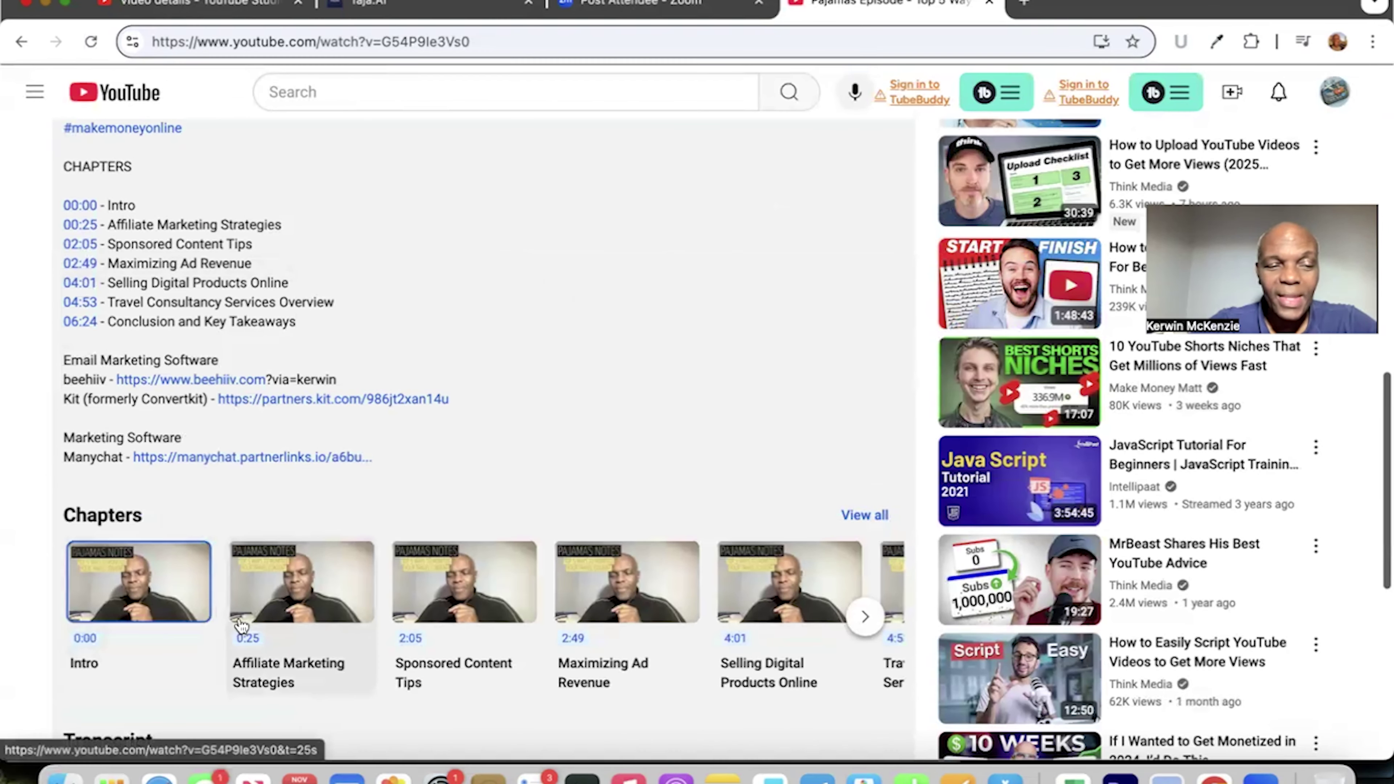
pyautogui.scroll(-2, 239, 617)
pyautogui.scroll(-1, 241, 626)
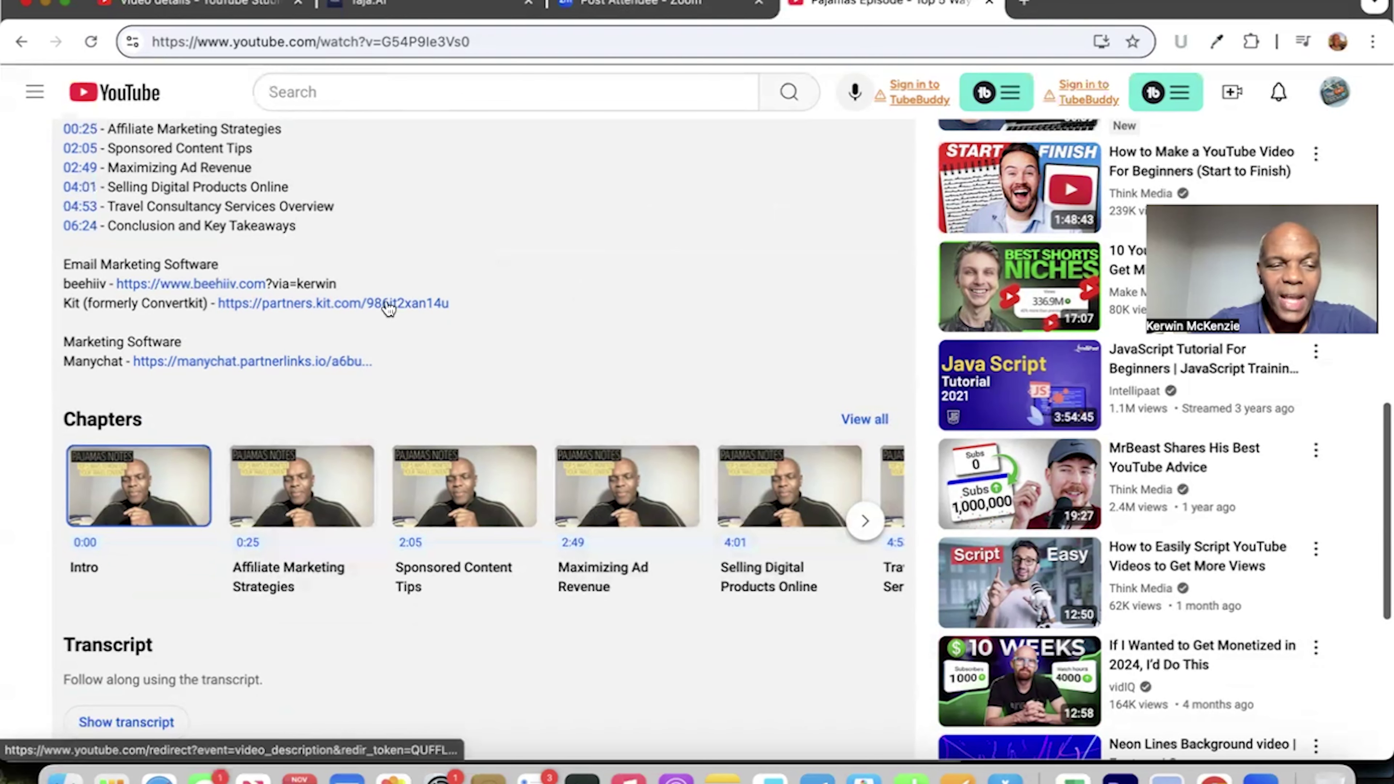
pyautogui.scroll(3, 388, 307)
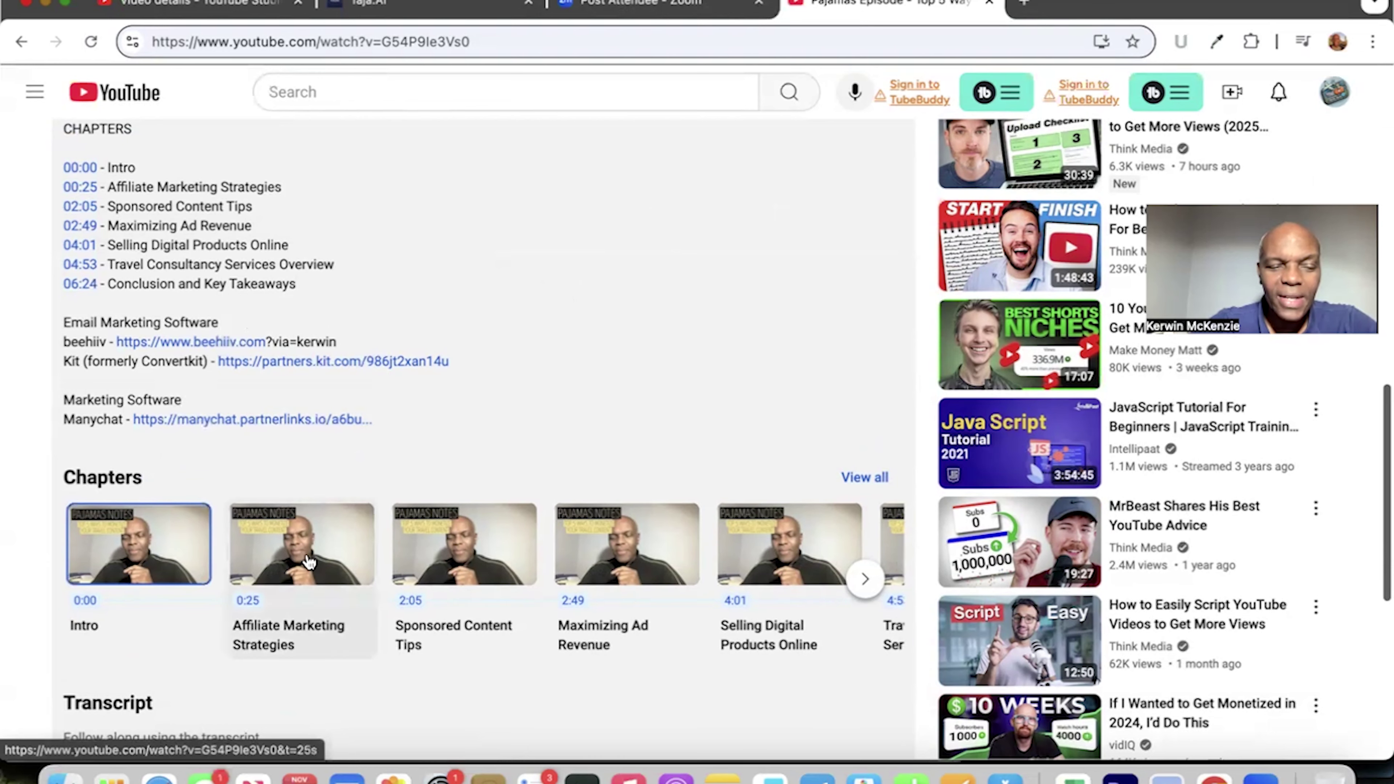
pyautogui.scroll(-5, 308, 560)
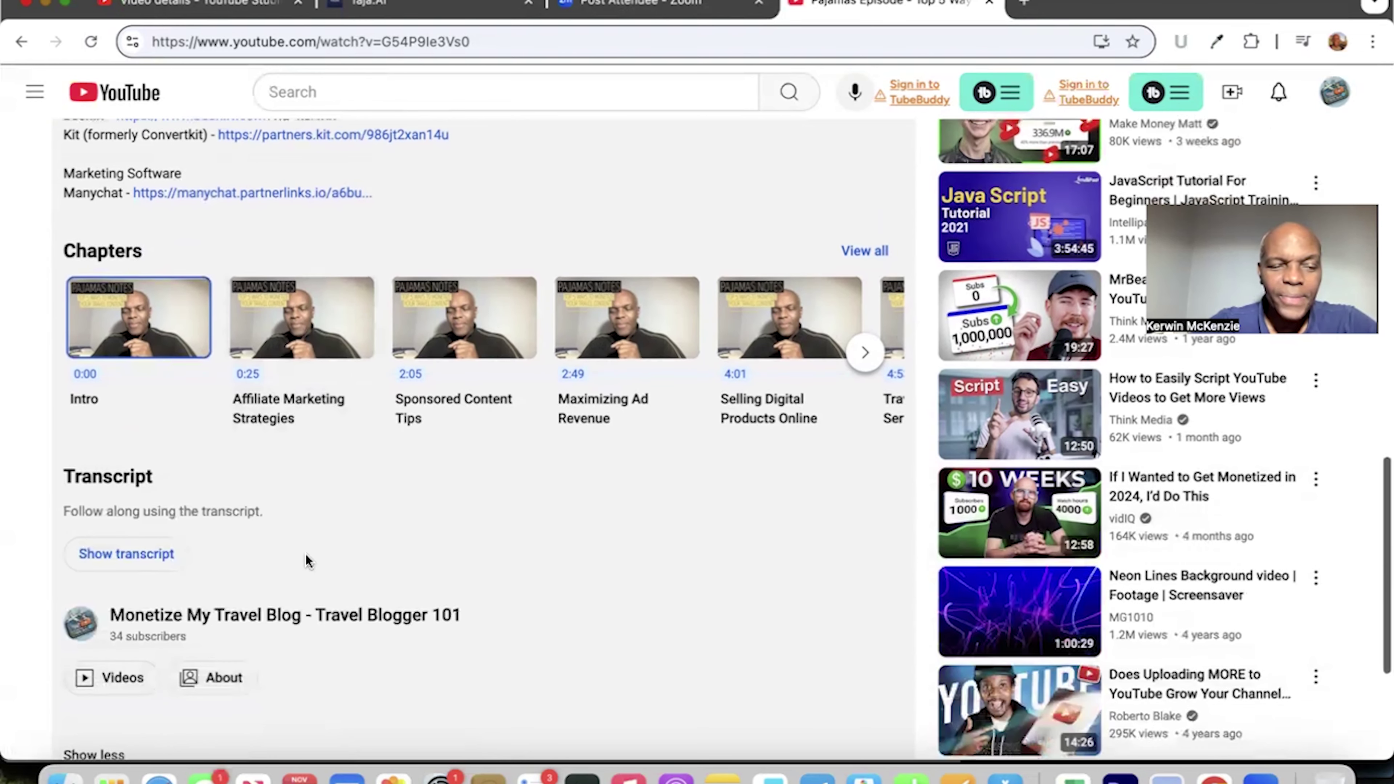
# - Show the video's transcript and examine how its lines are grouped under the chapter headings
pyautogui.scroll(10, 148, 513)
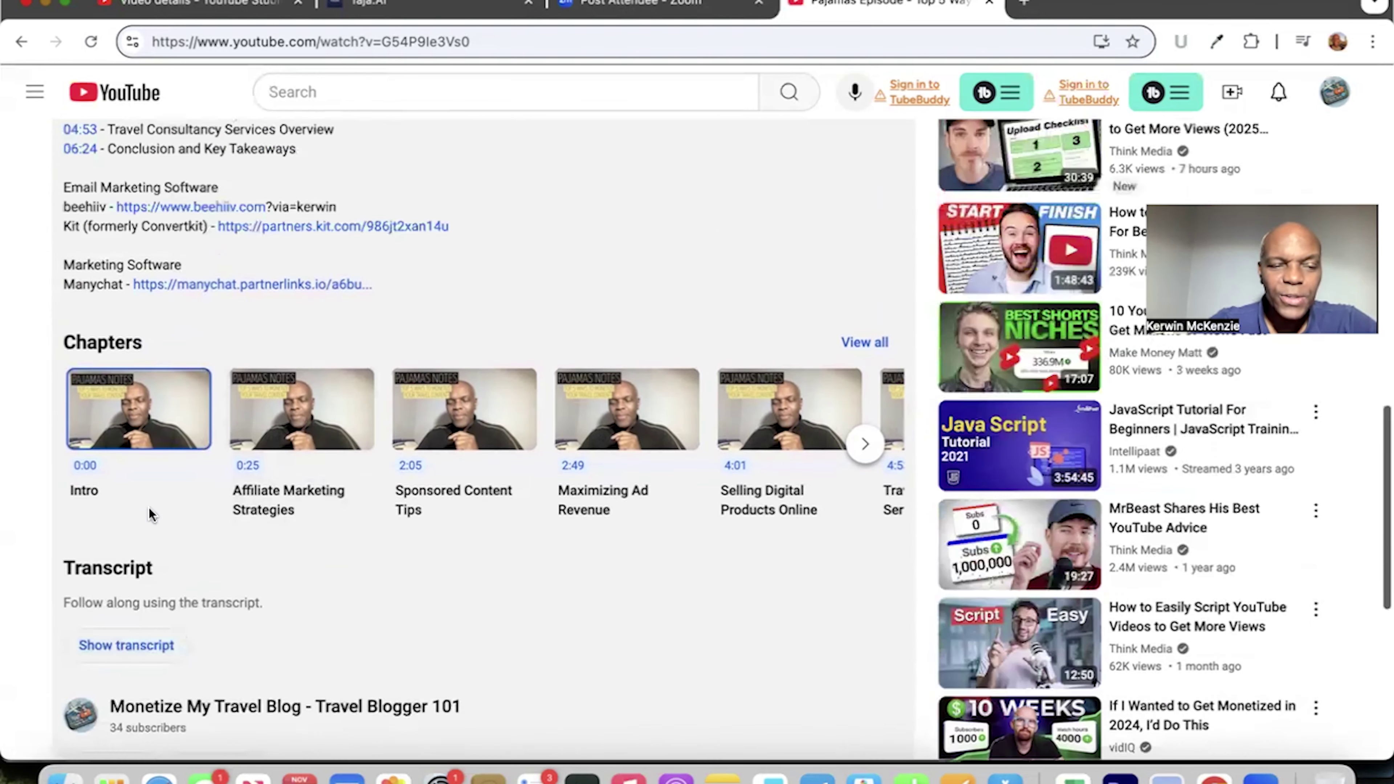
pyautogui.scroll(3, 149, 508)
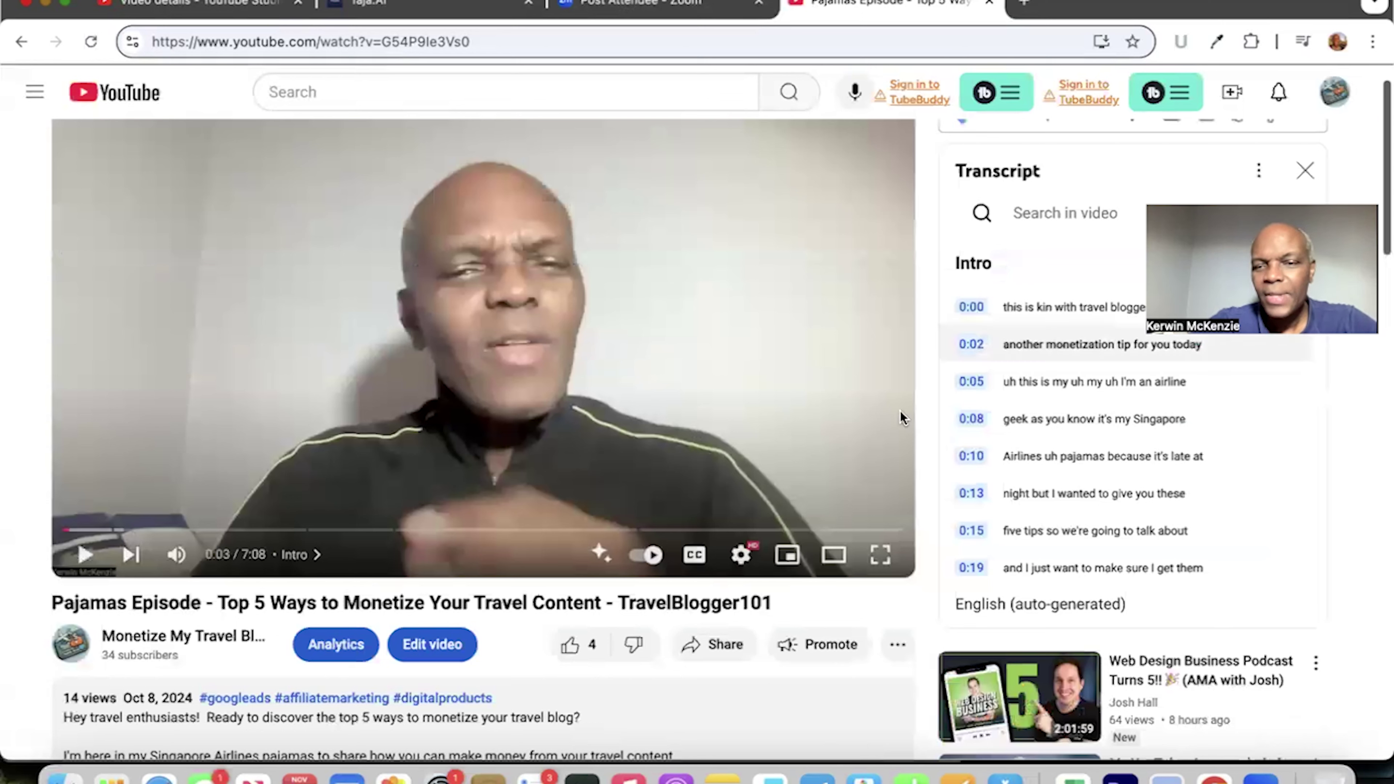
pyautogui.scroll(-1, 1031, 349)
pyautogui.scroll(-5, 1033, 350)
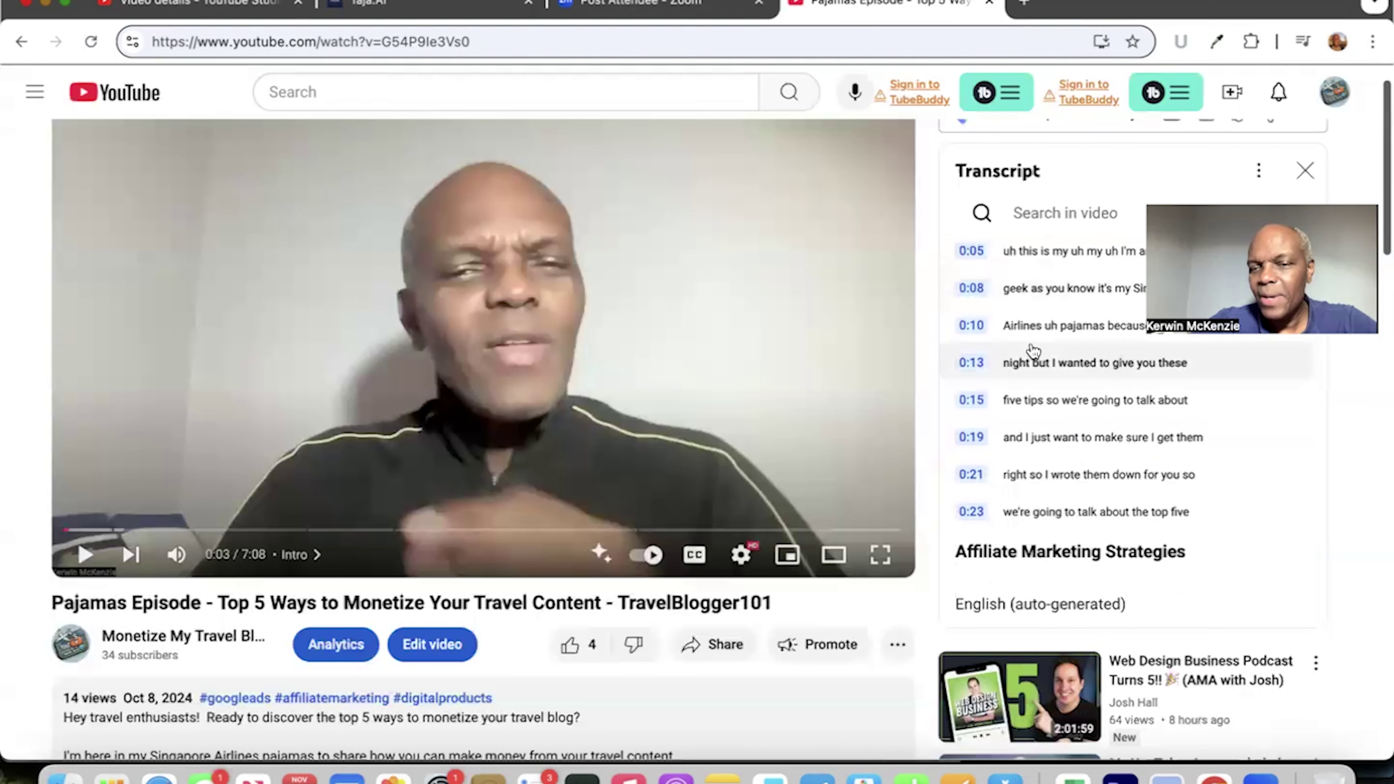
pyautogui.scroll(-1, 1032, 349)
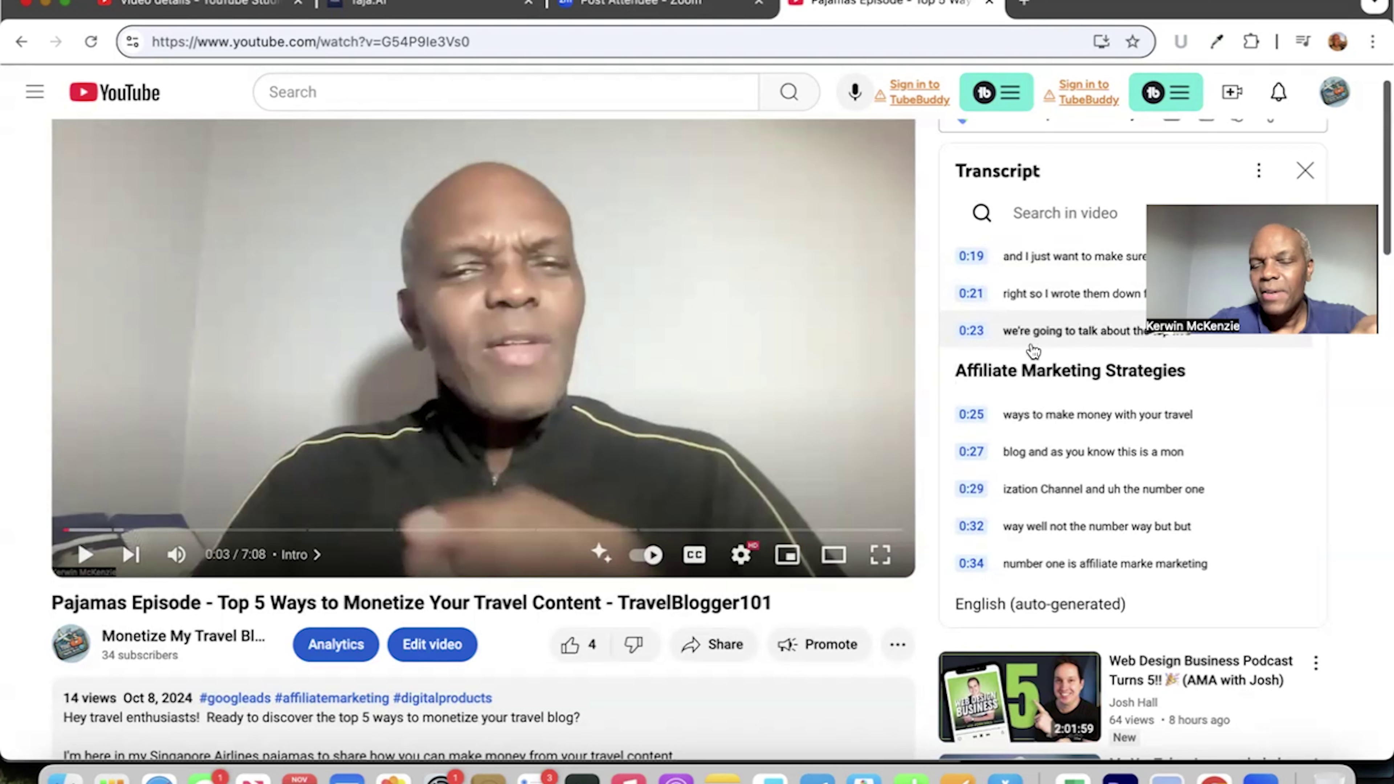
pyautogui.scroll(-1, 1033, 350)
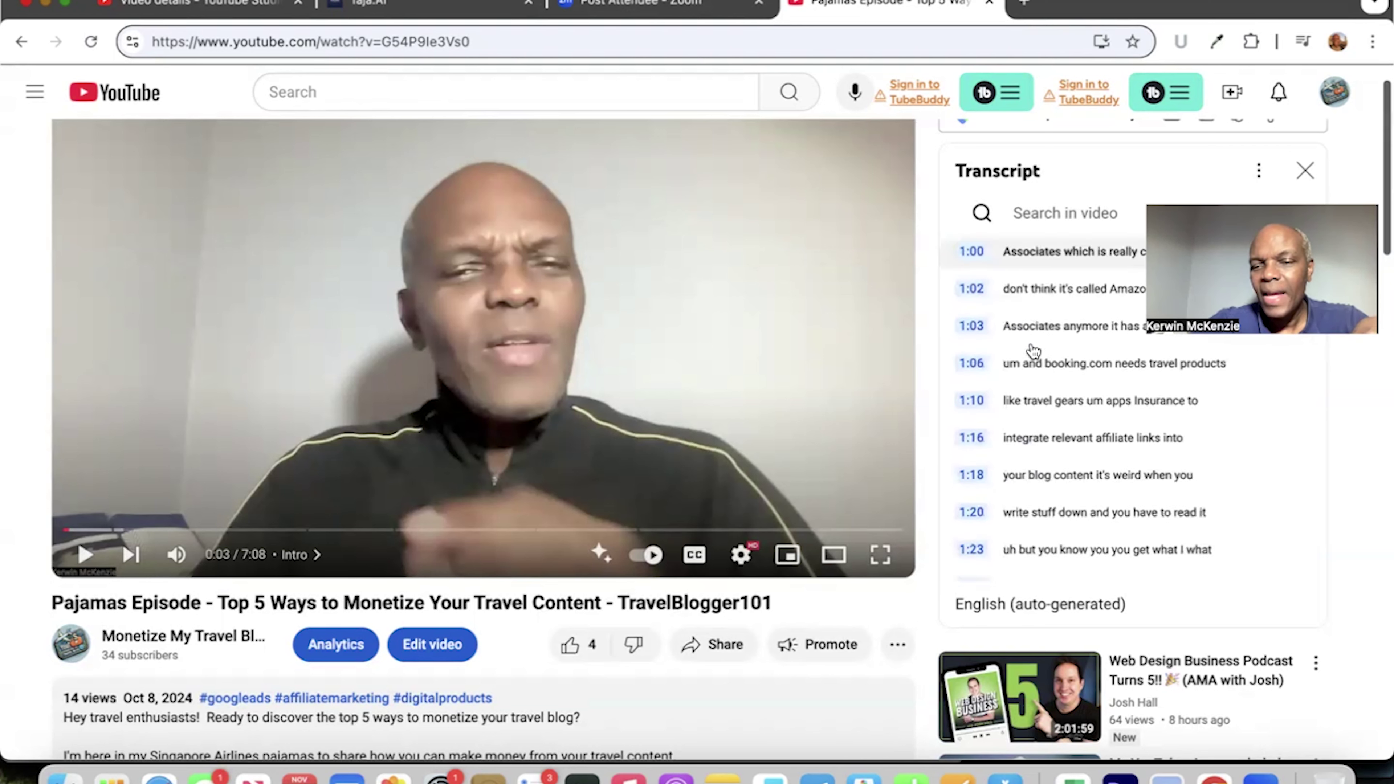
pyautogui.scroll(-5, 1034, 351)
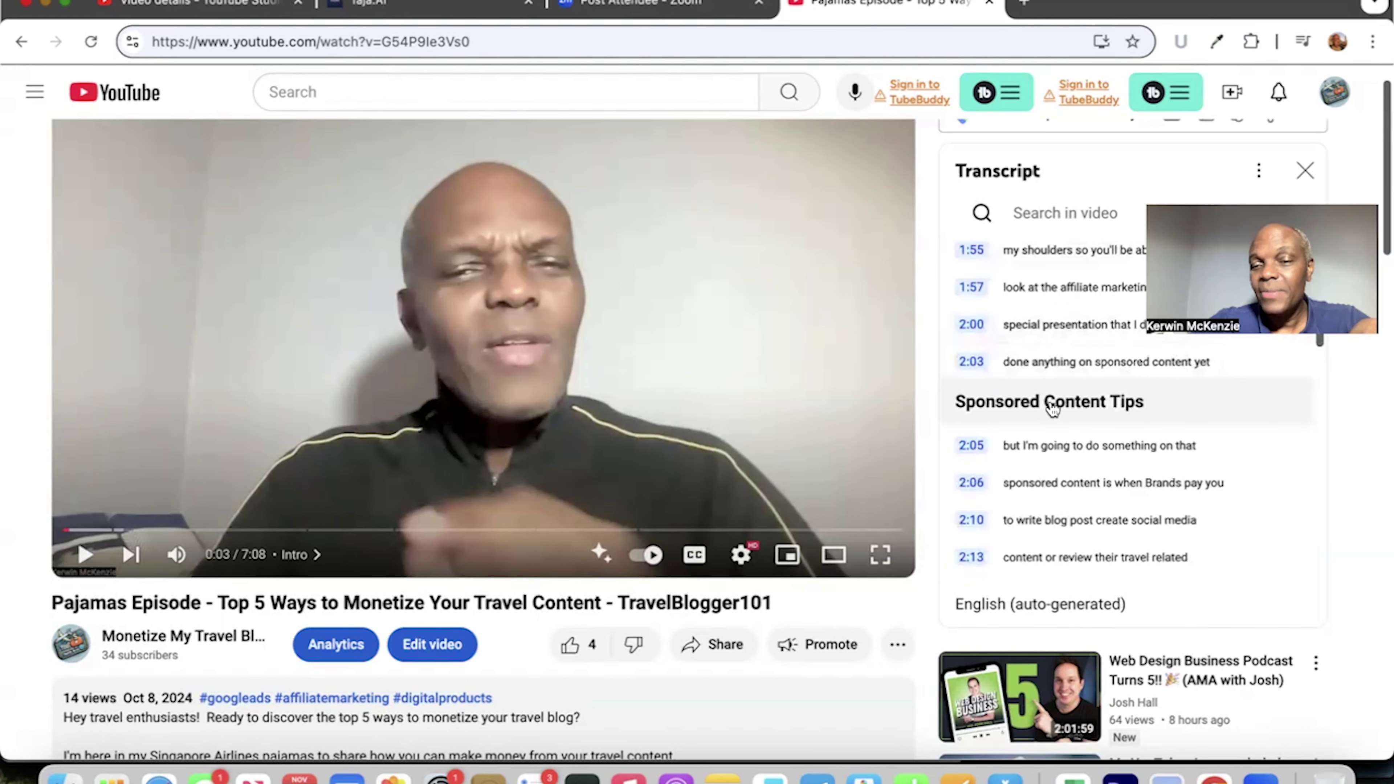
pyautogui.scroll(-10, 1051, 408)
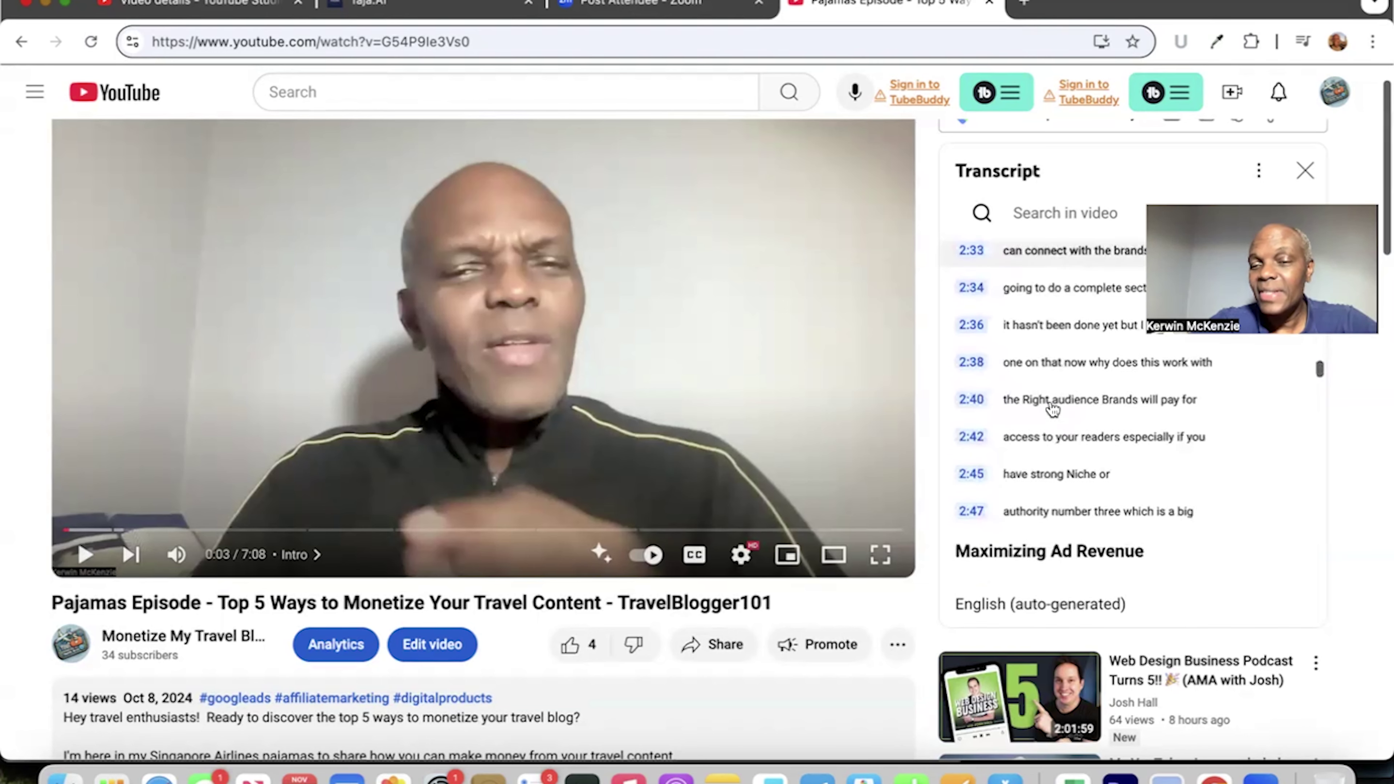
pyautogui.scroll(-3, 1052, 407)
pyautogui.scroll(-15, 1052, 409)
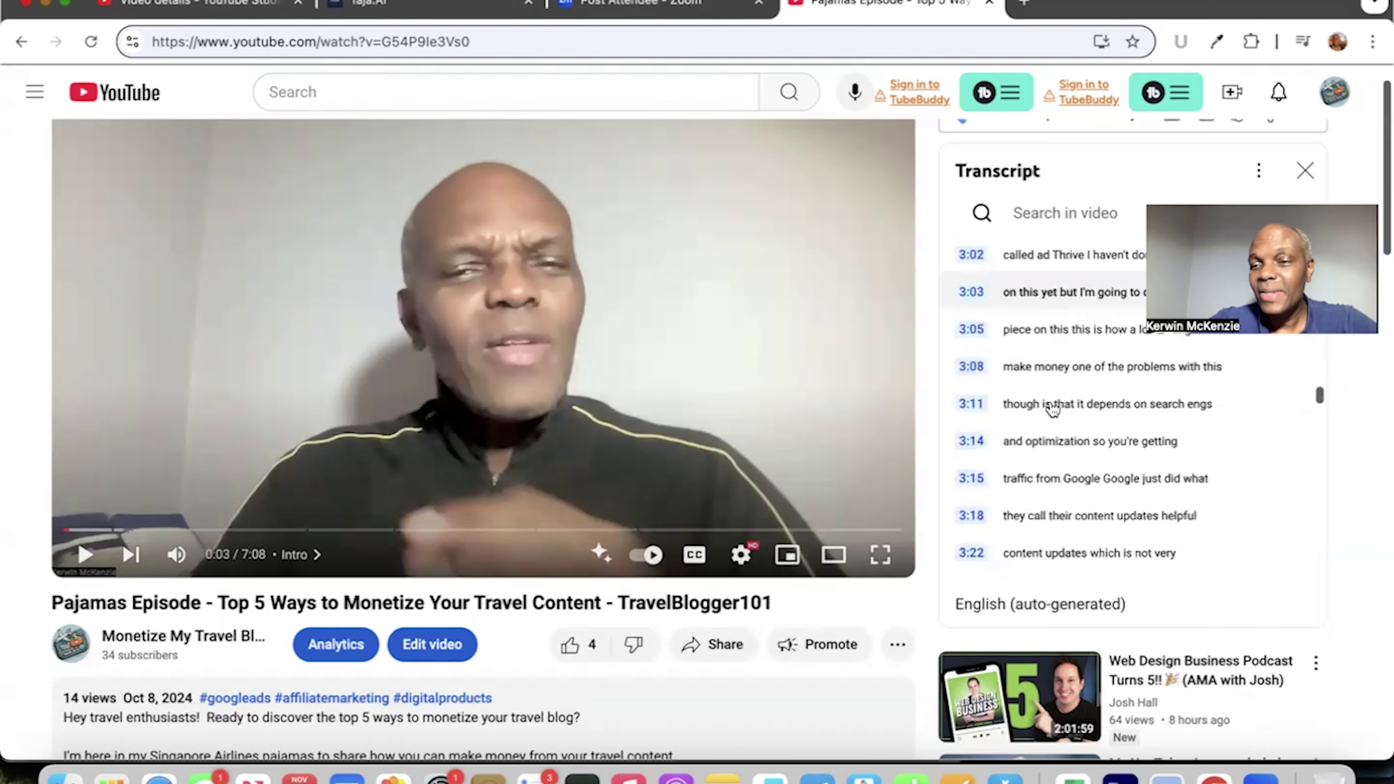
pyautogui.scroll(-5, 569, 671)
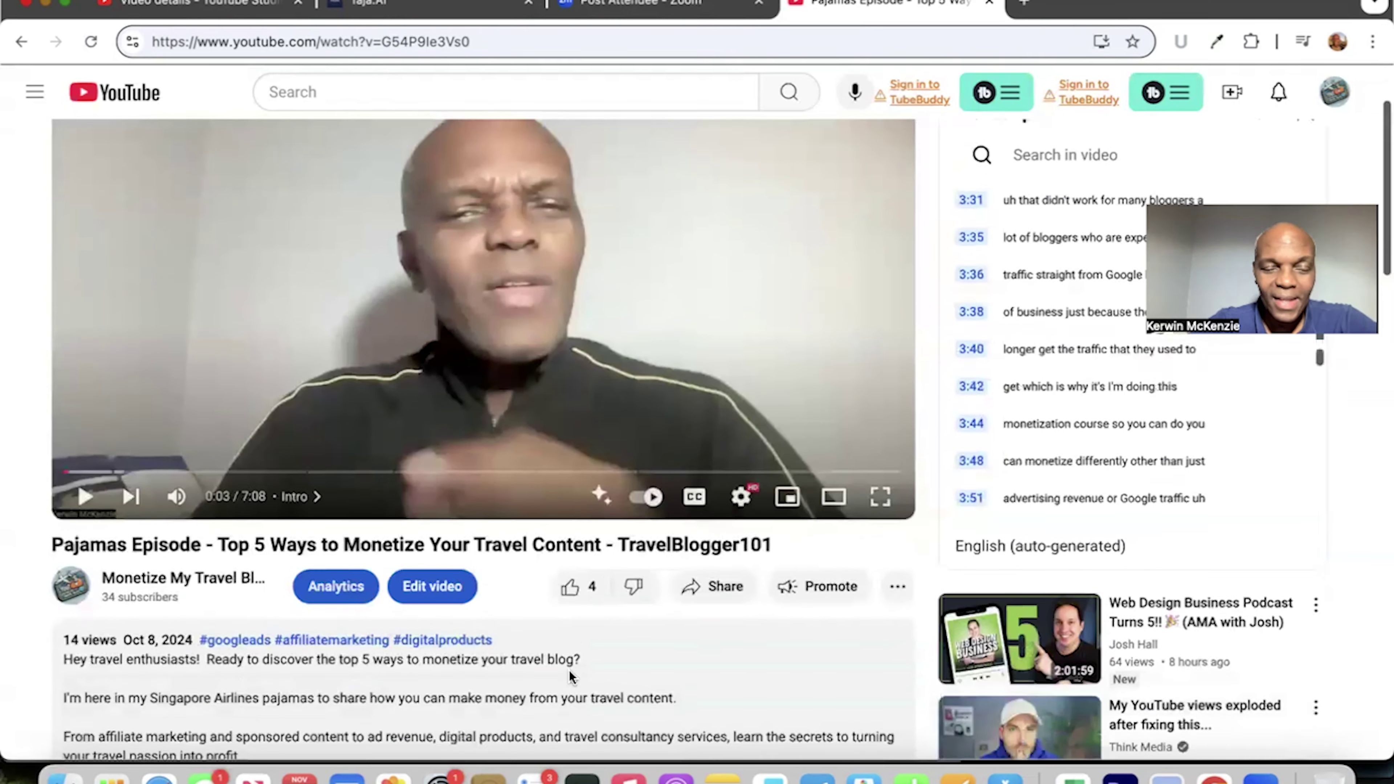
# - Play the video from the Affiliate Marketing Strategies chapter with the volume raised, and pause it after a few seconds
pyautogui.scroll(-3, 569, 671)
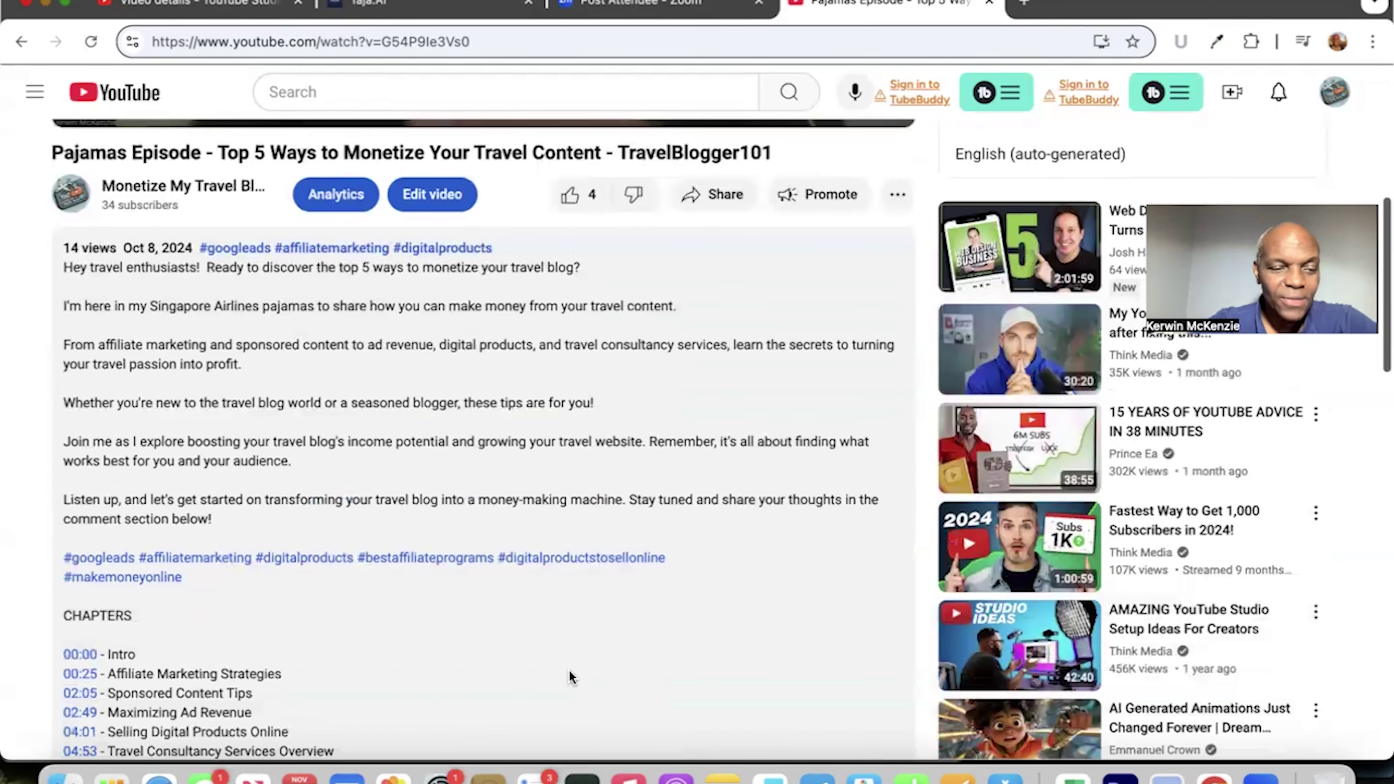
pyautogui.scroll(-9, 569, 670)
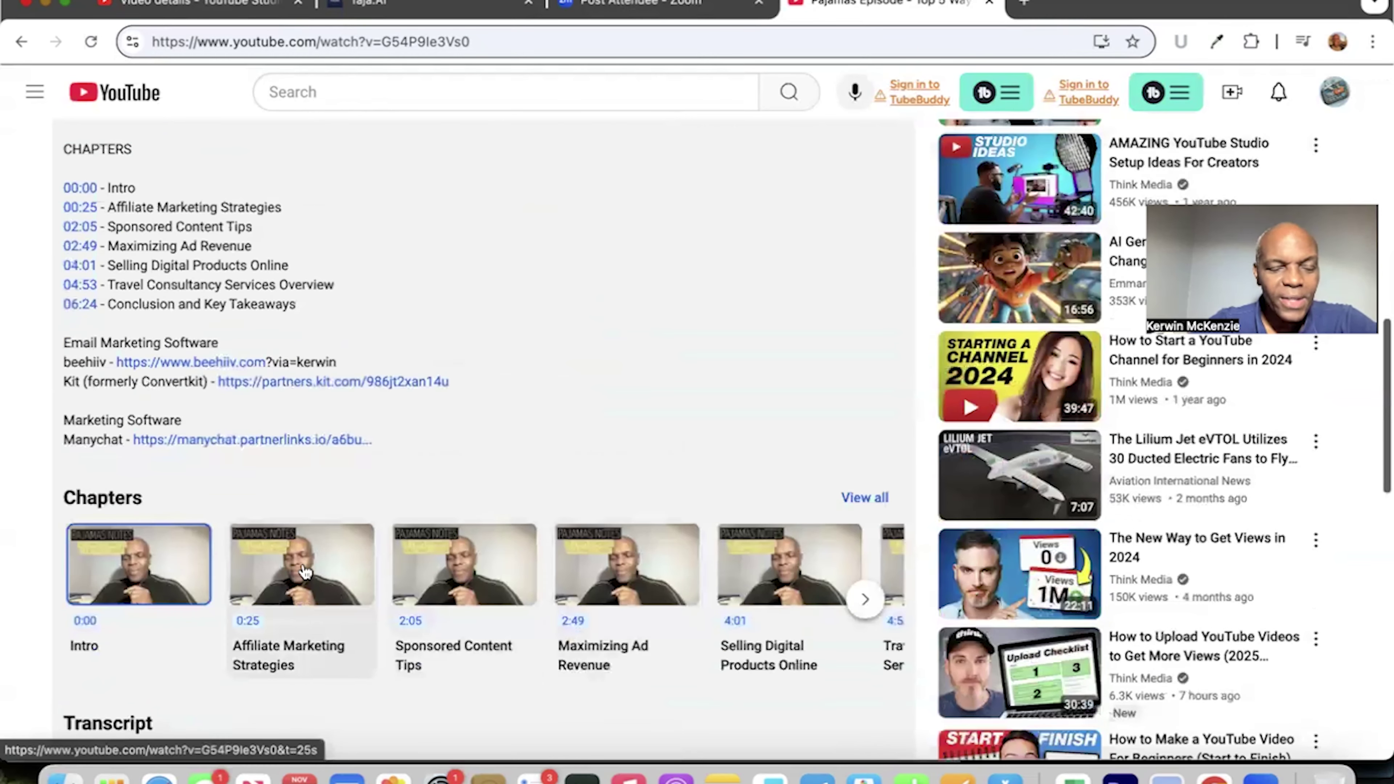
pyautogui.scroll(3, 305, 566)
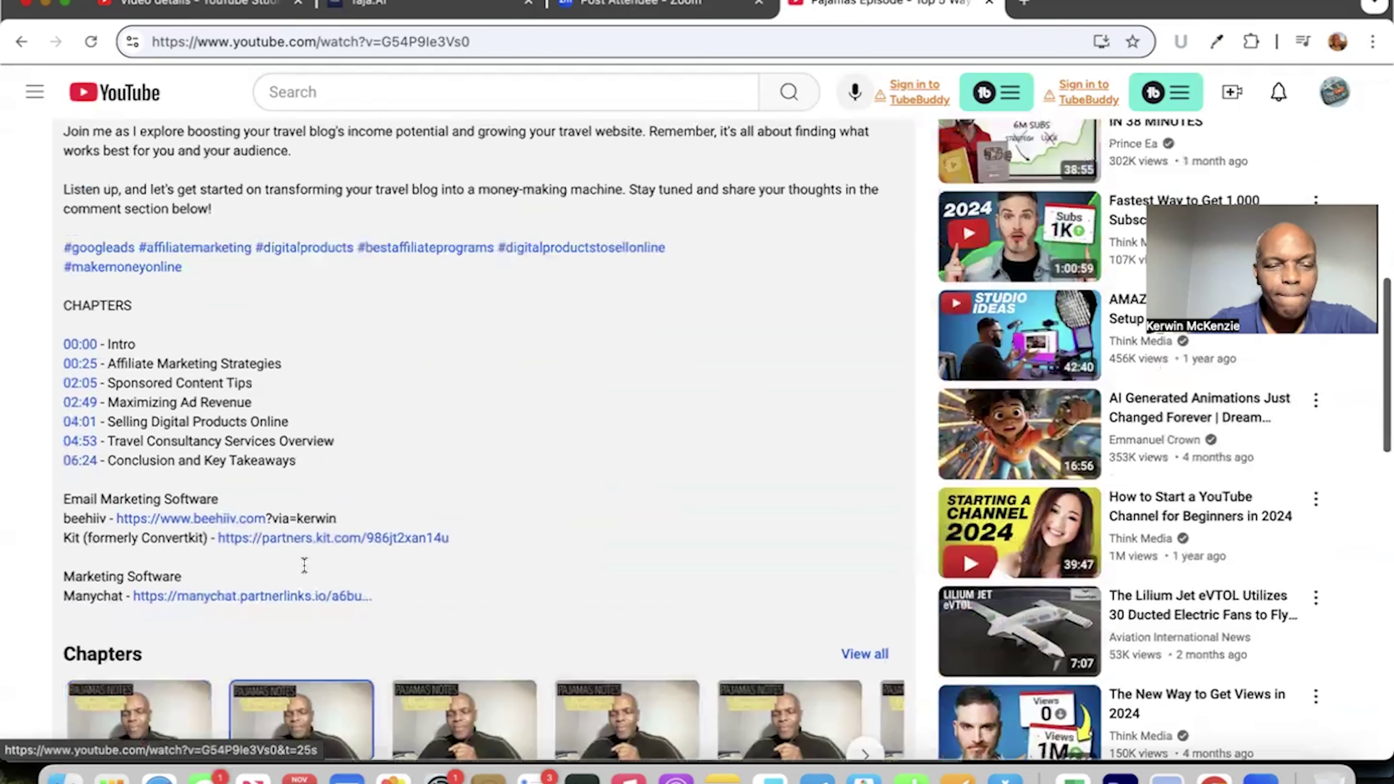
pyautogui.click(301, 713)
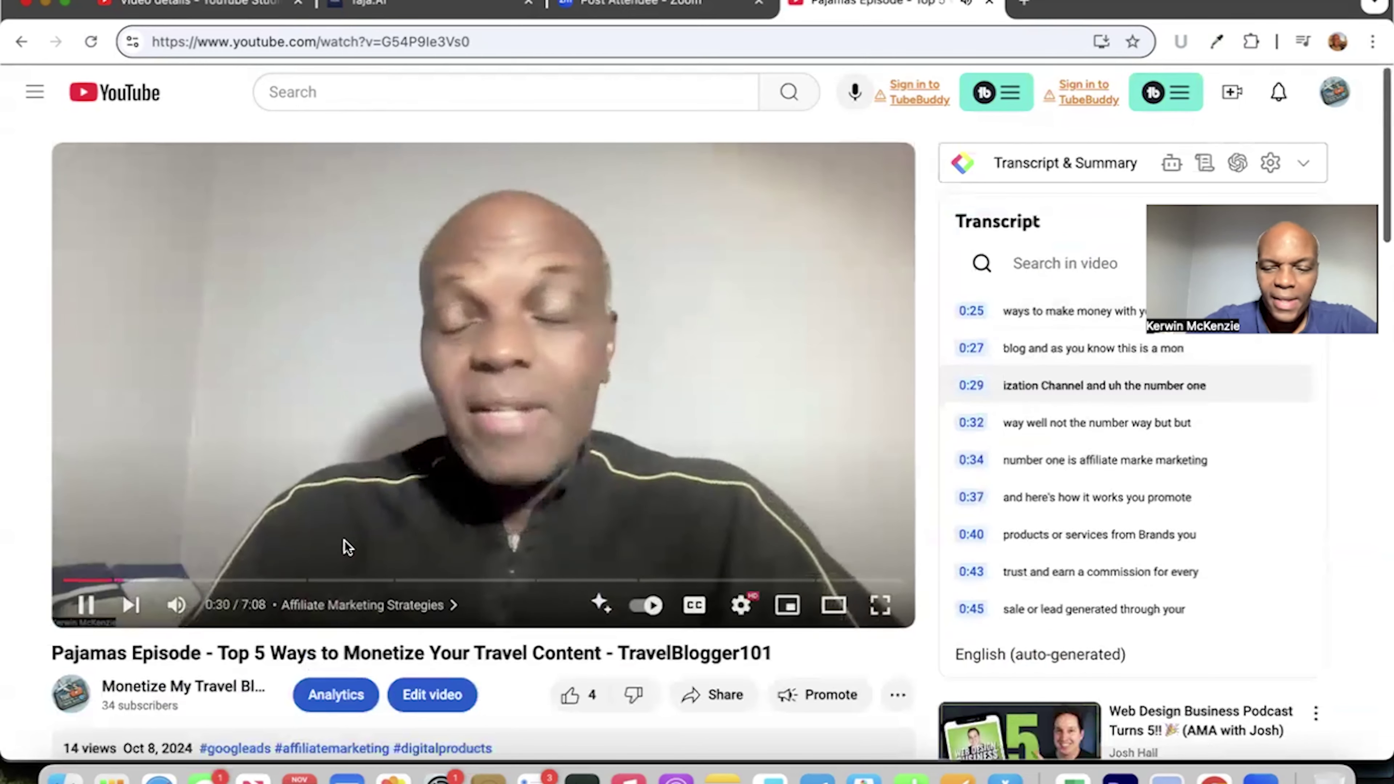
pyautogui.press('XF86AudioRaiseVolume')
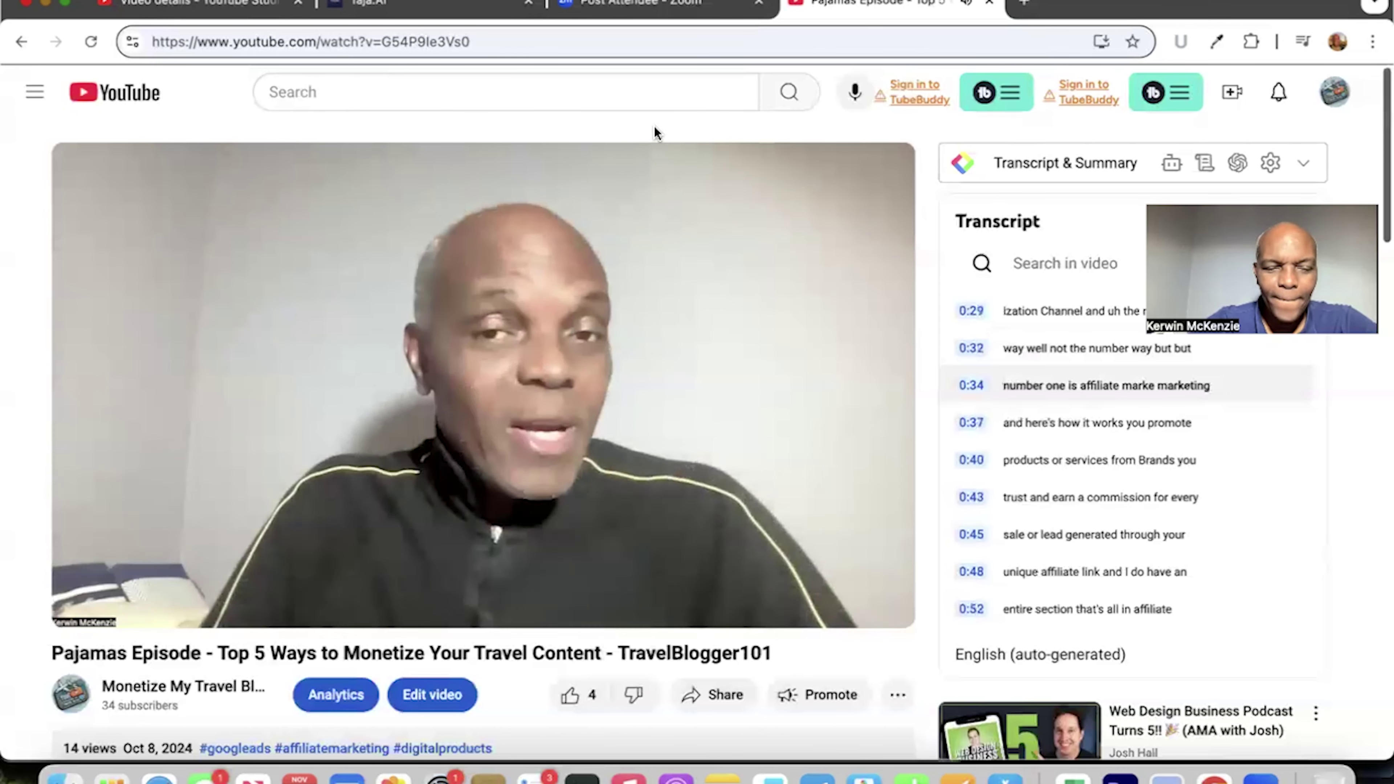
pyautogui.click(85, 606)
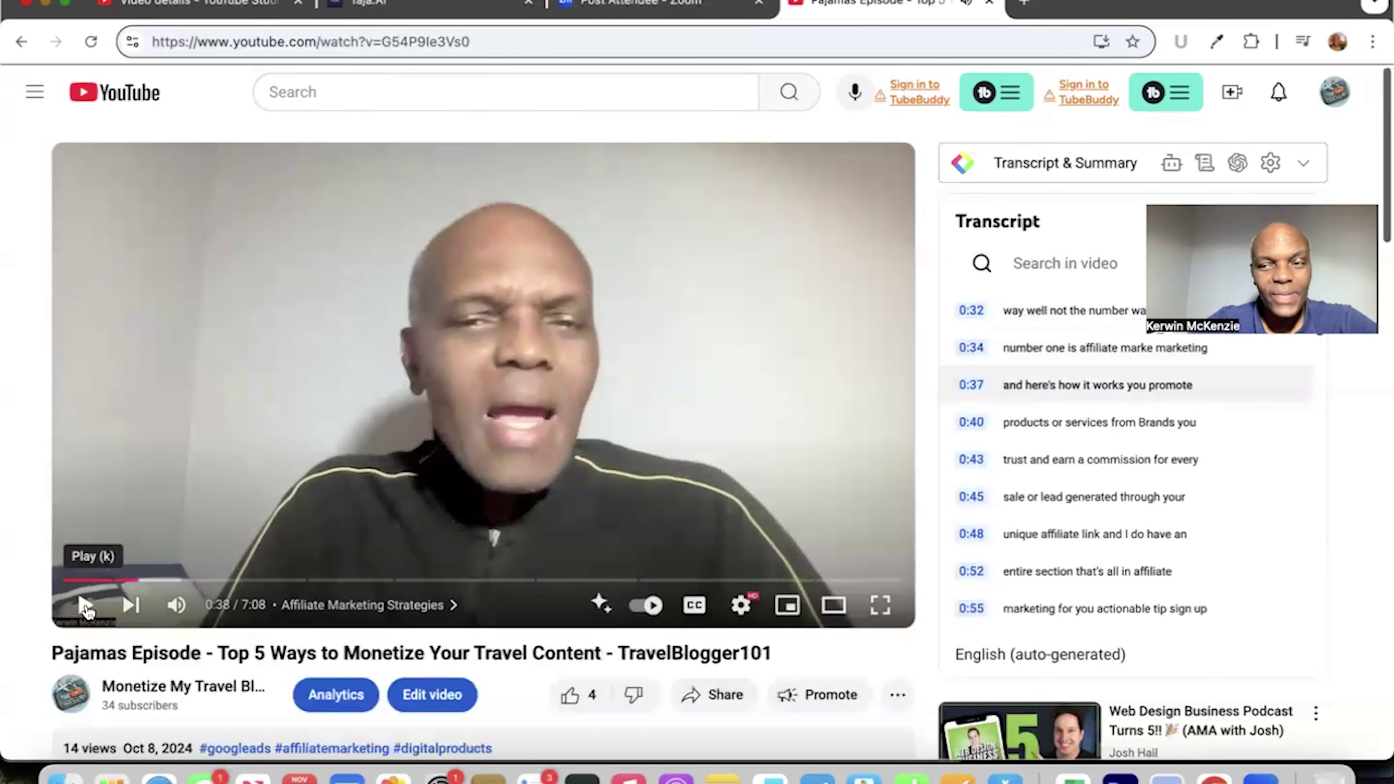
# - Play the video from the Sponsored Content Tips chapter and pause it after a few seconds
pyautogui.scroll(-3, 451, 572)
pyautogui.click(451, 572)
pyautogui.scroll(-10, 452, 572)
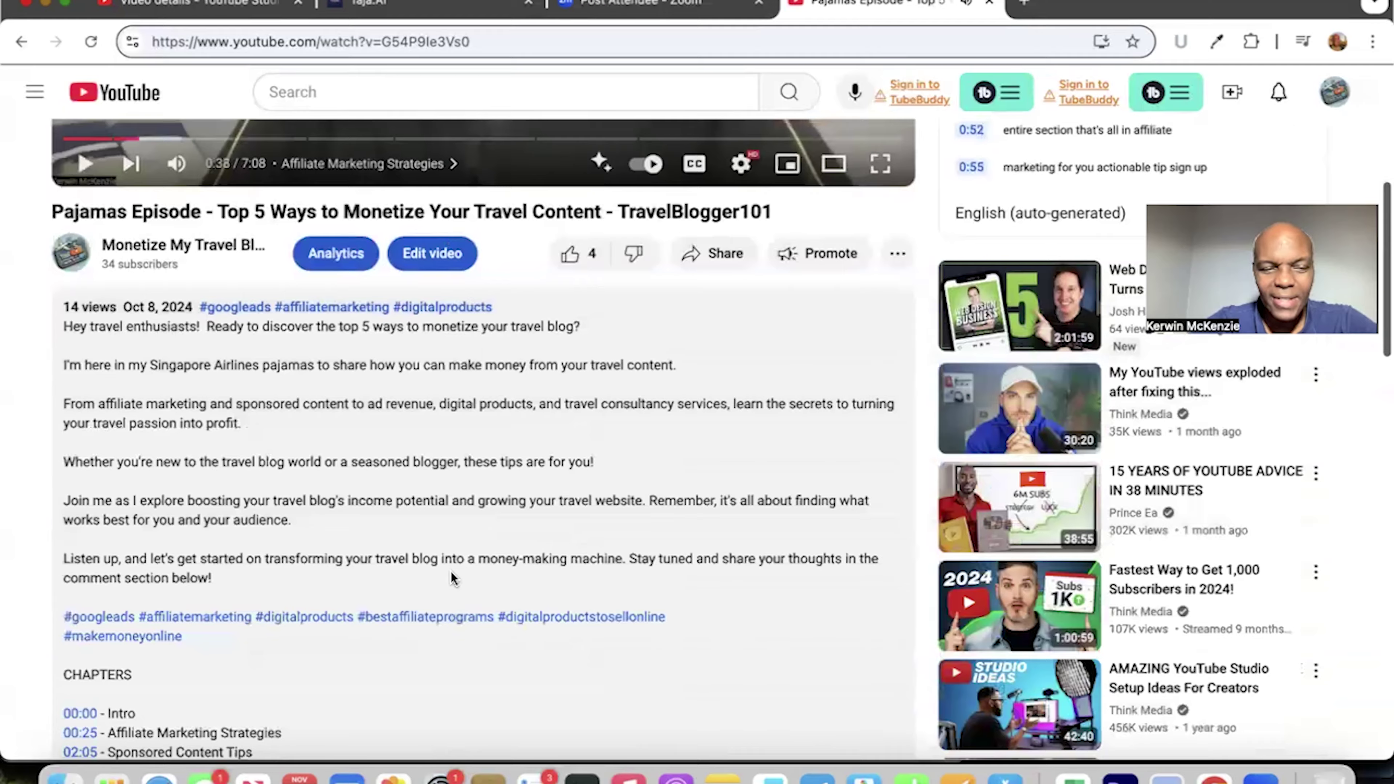
pyautogui.scroll(-1, 451, 572)
pyautogui.scroll(-3, 455, 580)
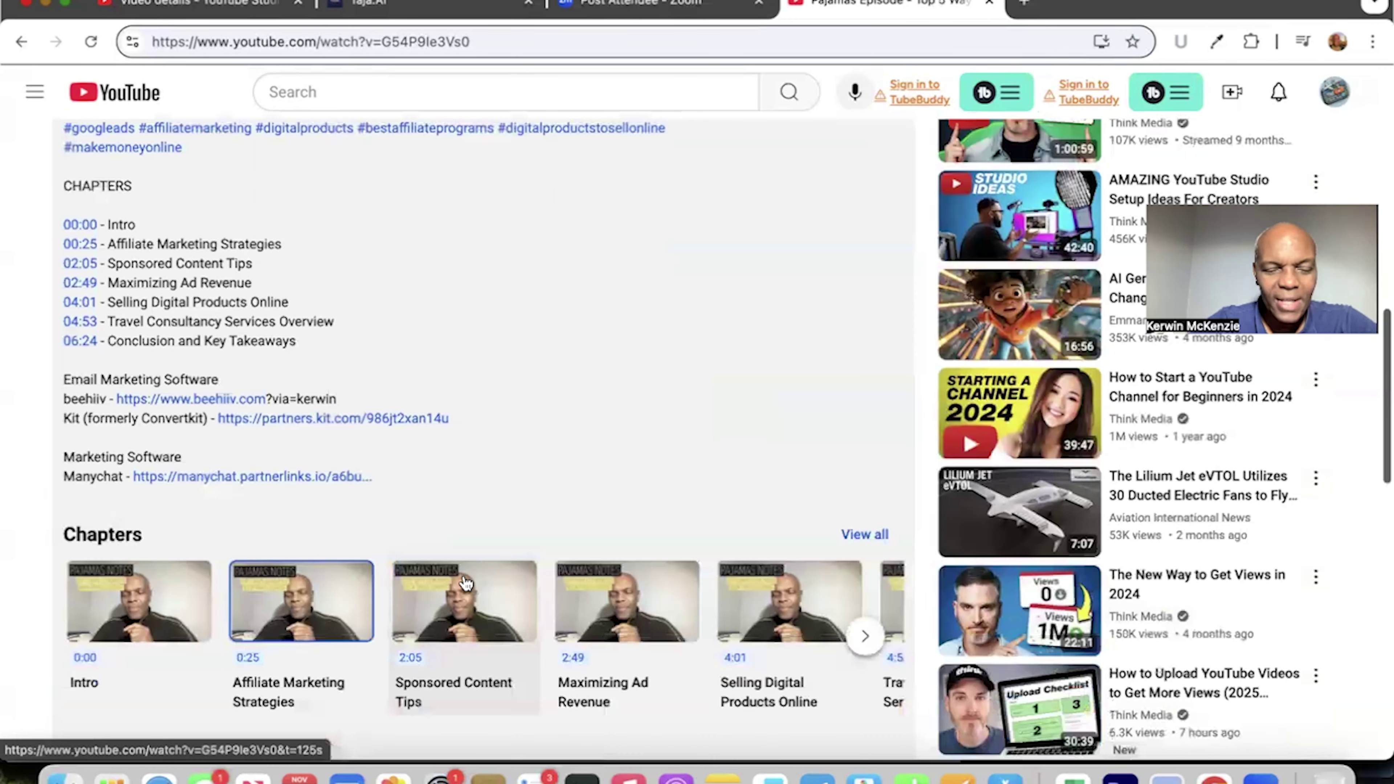
pyautogui.click(466, 582)
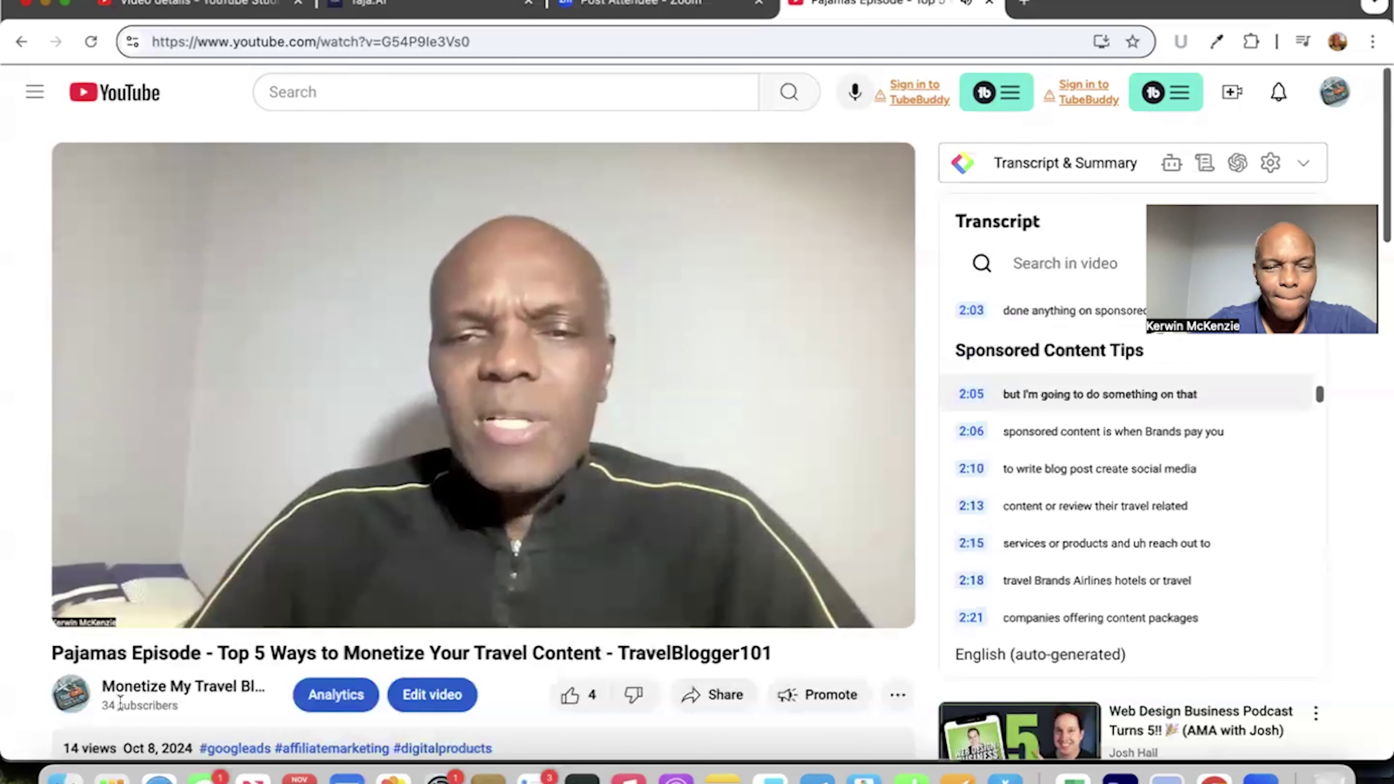
pyautogui.click(85, 605)
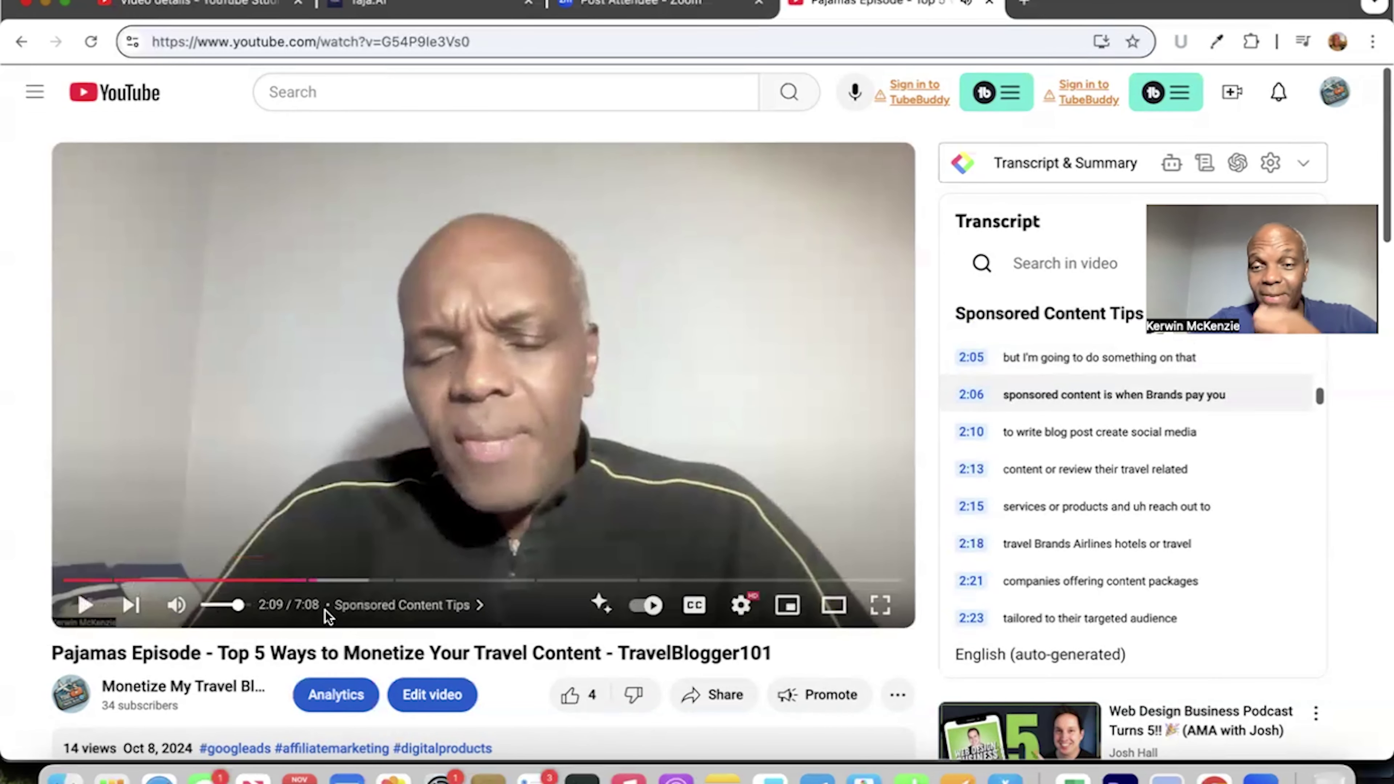
# - Look over the published description and chapter list once more, and switch back to the Taja AI optimization page
pyautogui.scroll(-7, 517, 649)
pyautogui.scroll(-6, 518, 650)
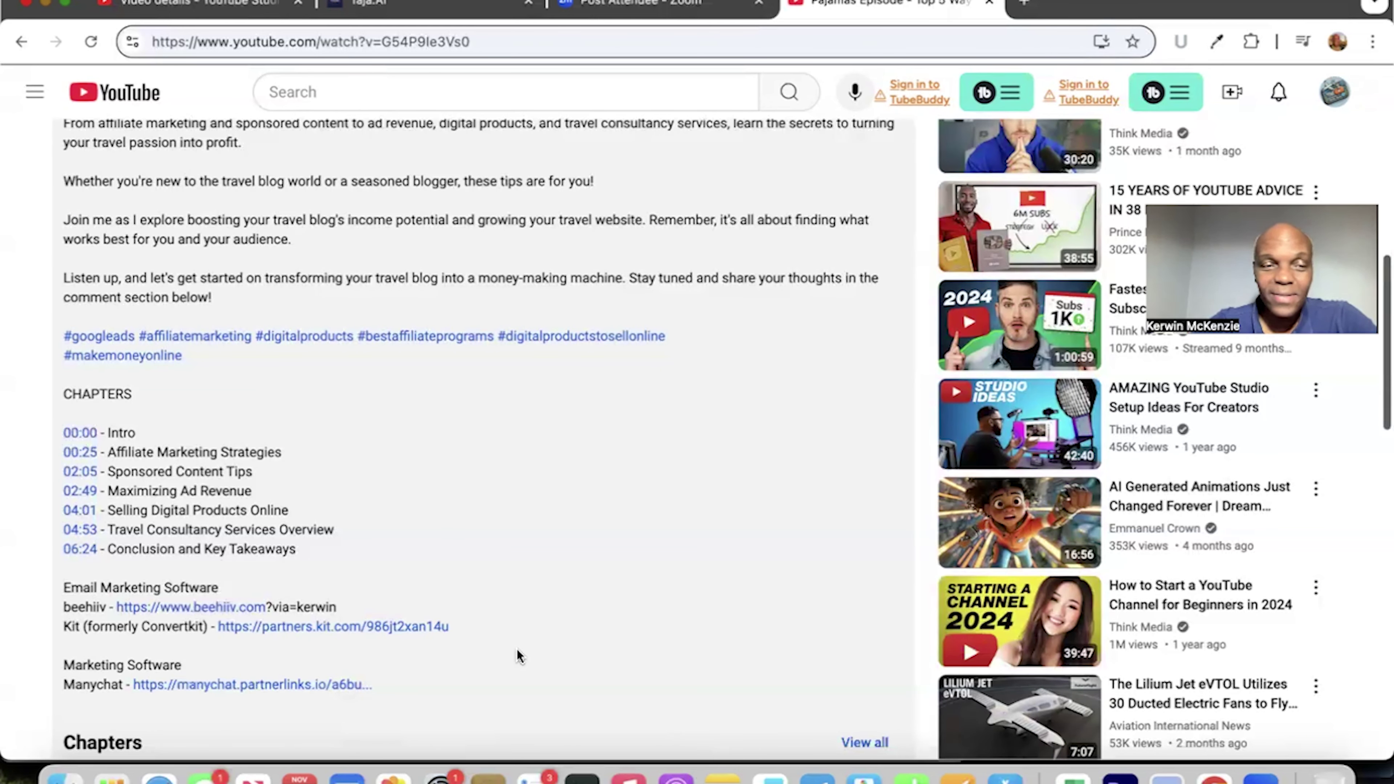
pyautogui.scroll(5, 518, 656)
pyautogui.scroll(2, 517, 649)
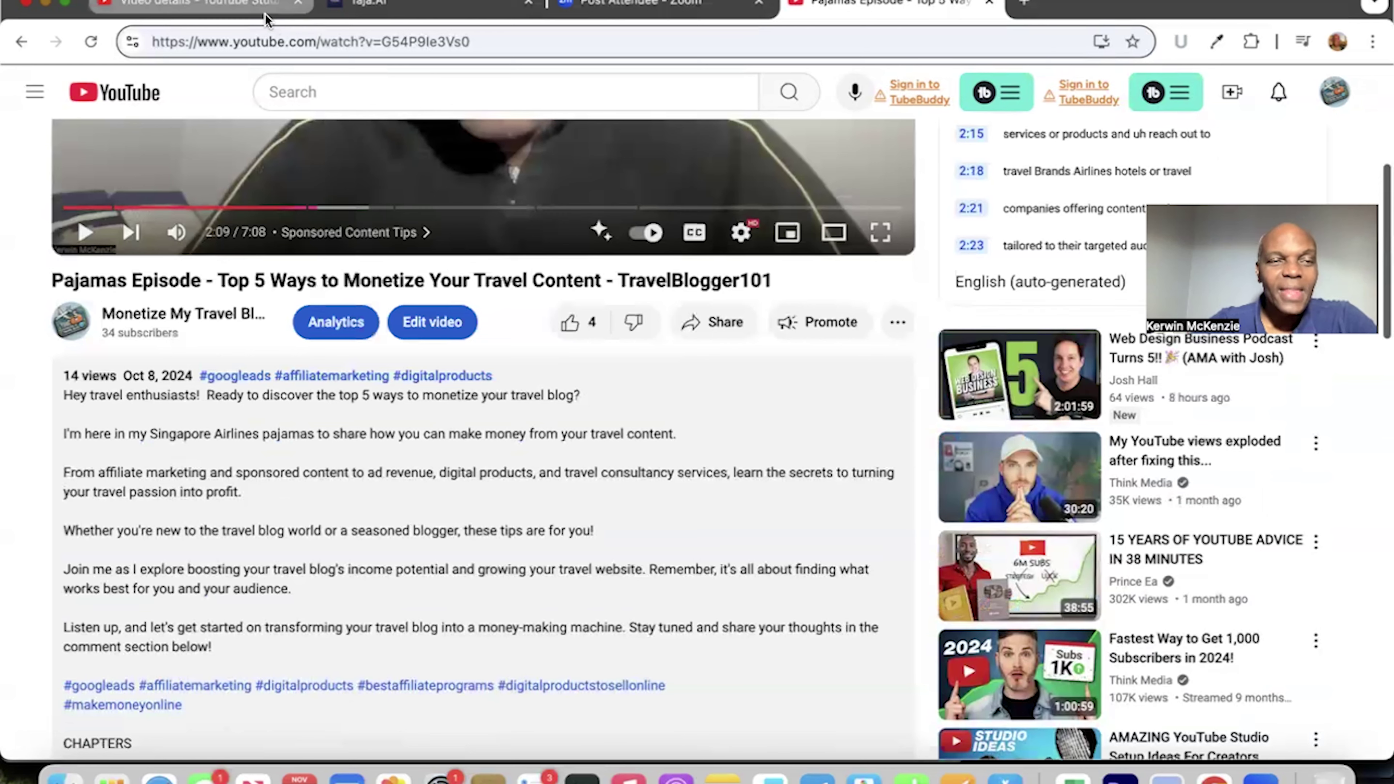
pyautogui.click(394, 9)
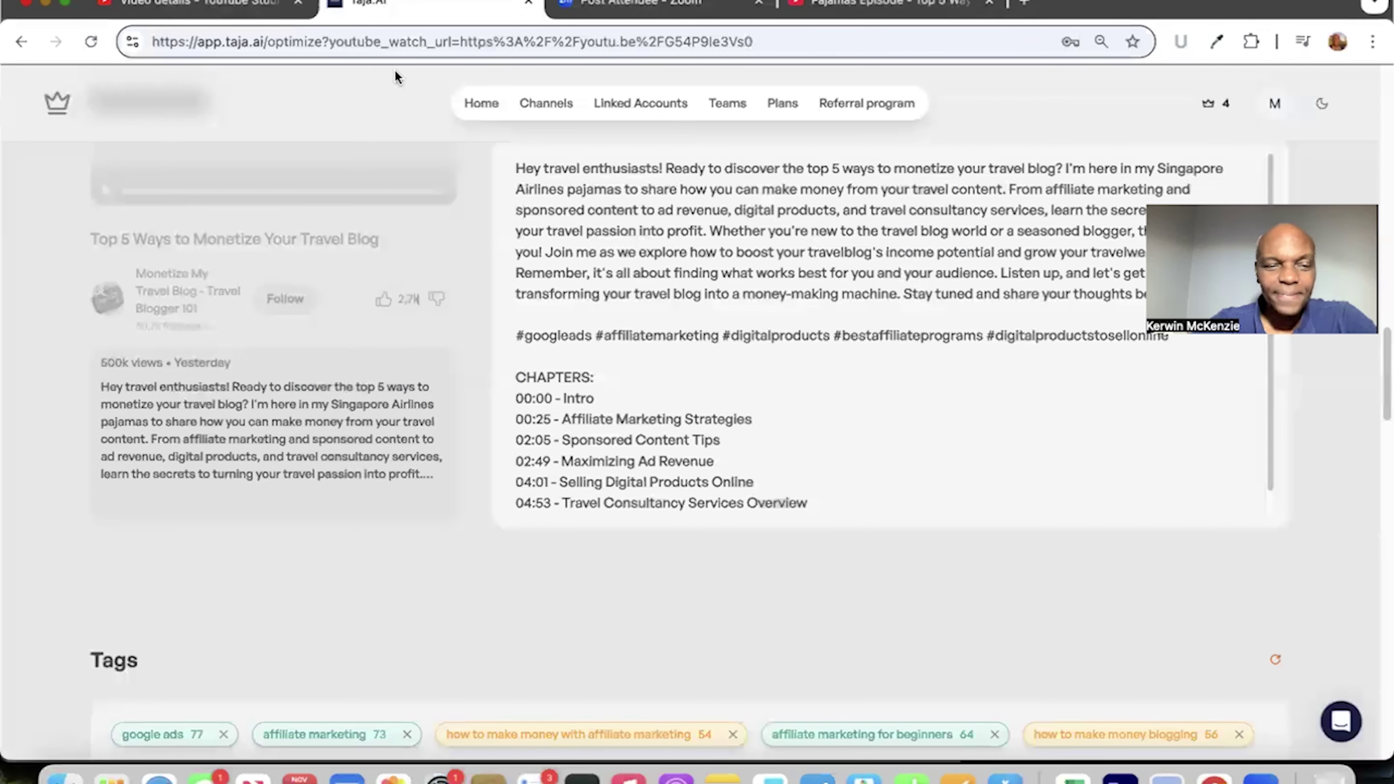
# - Copy the complete generated tag list from Taja AI's Tags section
pyautogui.scroll(-4, 446, 601)
pyautogui.scroll(-8, 446, 599)
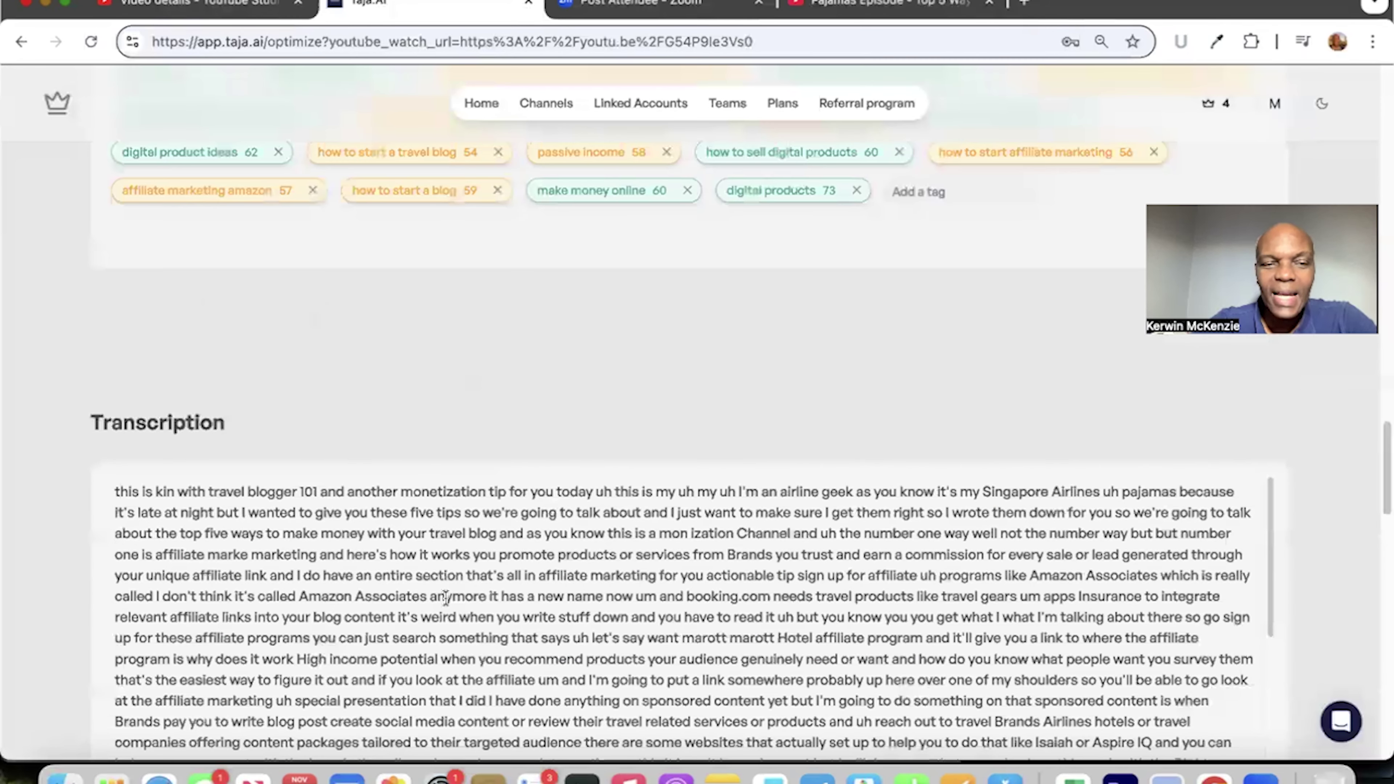
pyautogui.scroll(6, 446, 598)
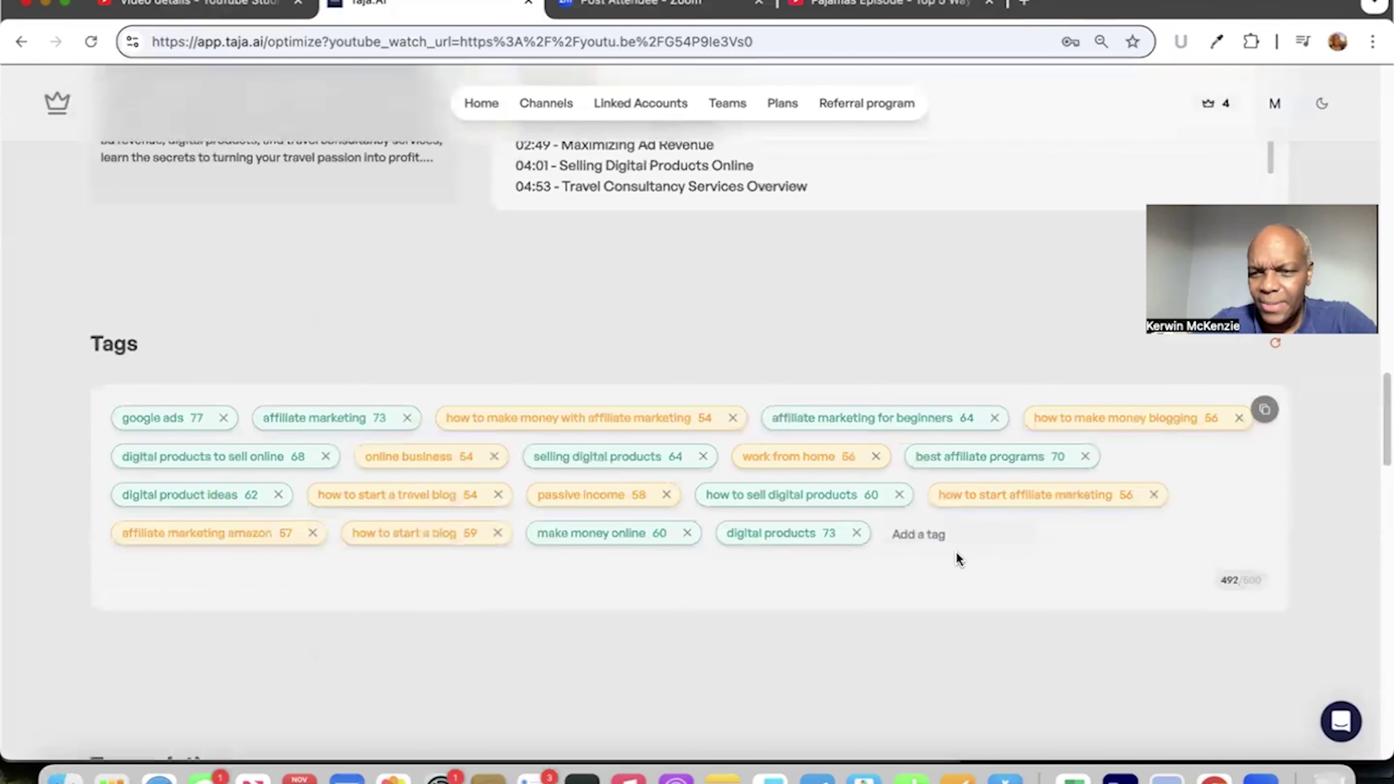
pyautogui.click(1267, 411)
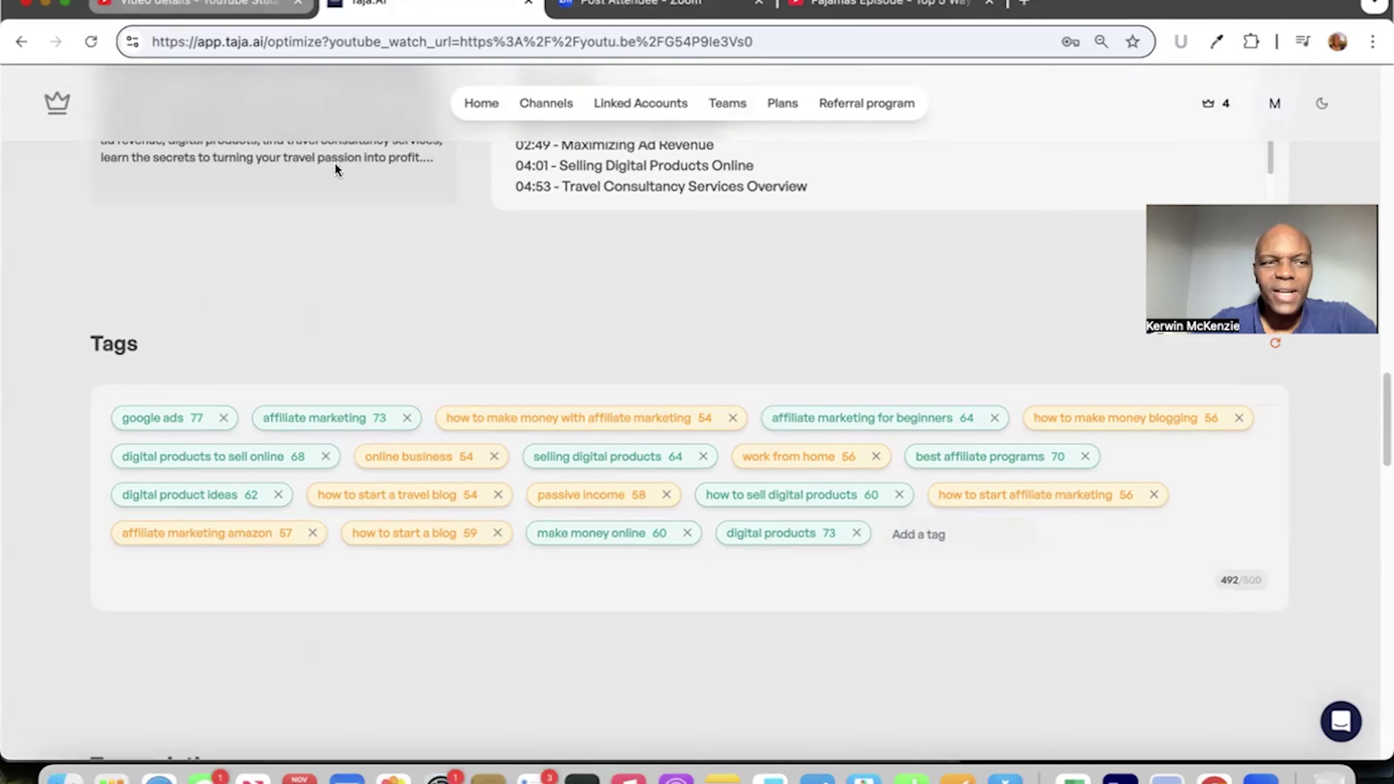
# - Switch to YouTube Studio and paste the copied tag list into the video's empty Tags field
pyautogui.hotkey('ctrl', 'shift', 'Tab')
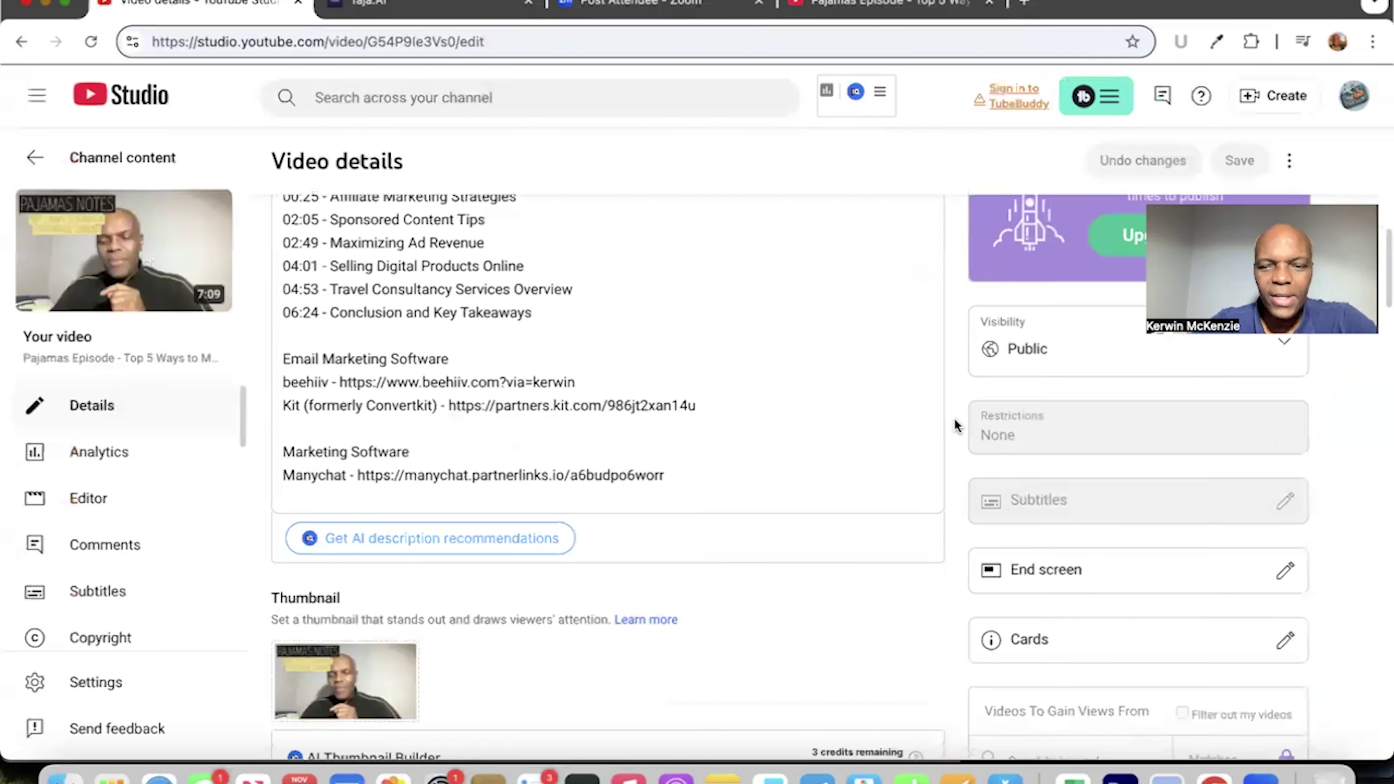
pyautogui.scroll(-15, 954, 419)
pyautogui.scroll(-15, 954, 424)
pyautogui.scroll(-10, 954, 419)
pyautogui.click(685, 308)
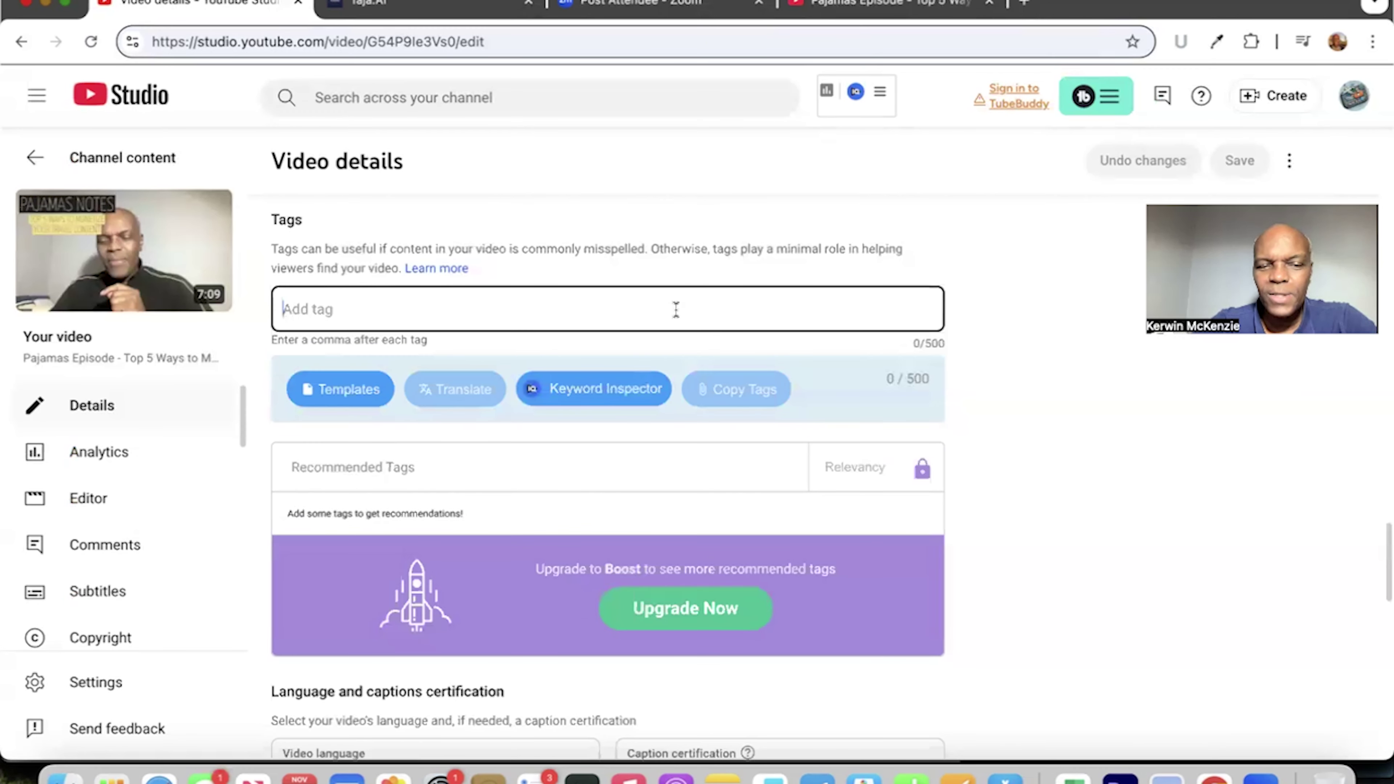
pyautogui.press('super+v')
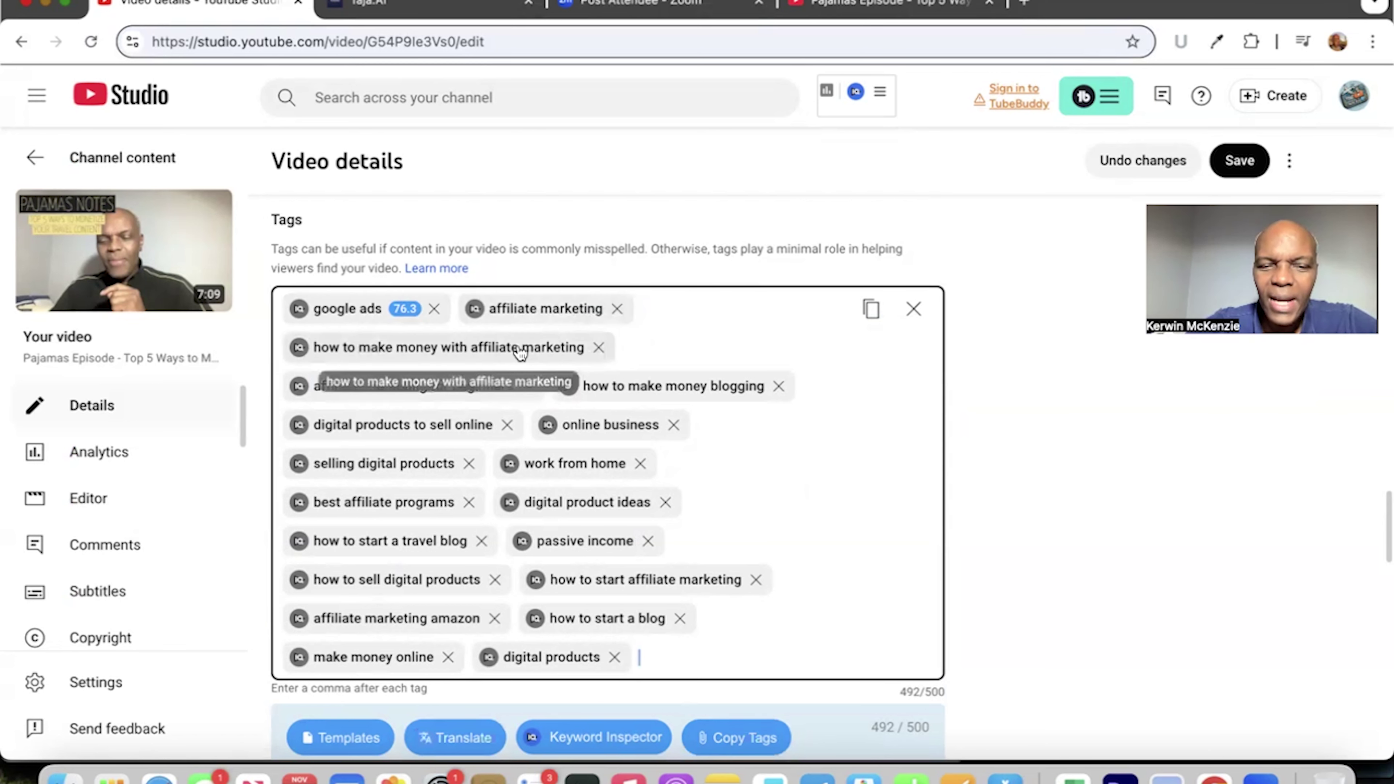
pyautogui.click(1020, 444)
# - Replace the "digital products" tag with the recommended "google ads tutorial" tag and save the video details
pyautogui.scroll(-3, 1020, 443)
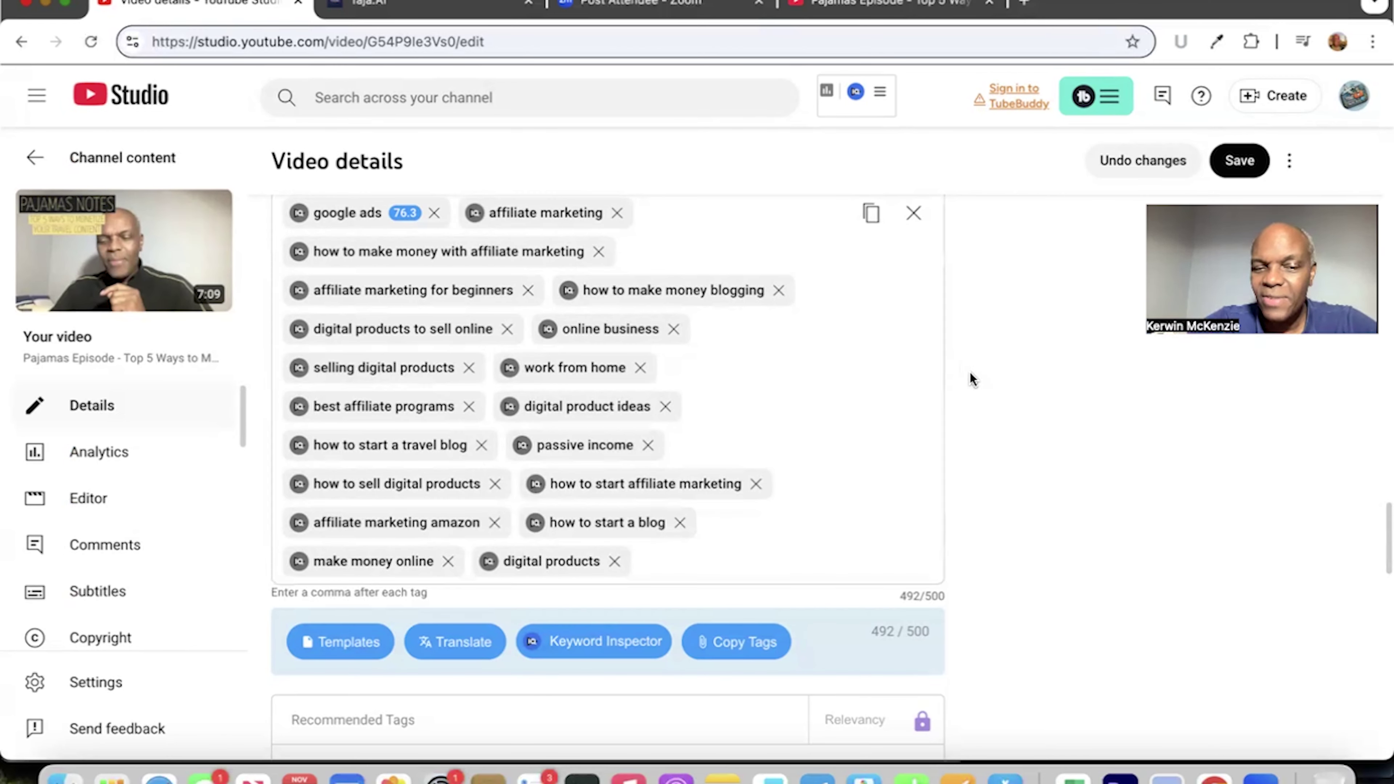
pyautogui.click(615, 561)
pyautogui.scroll(-5, 808, 555)
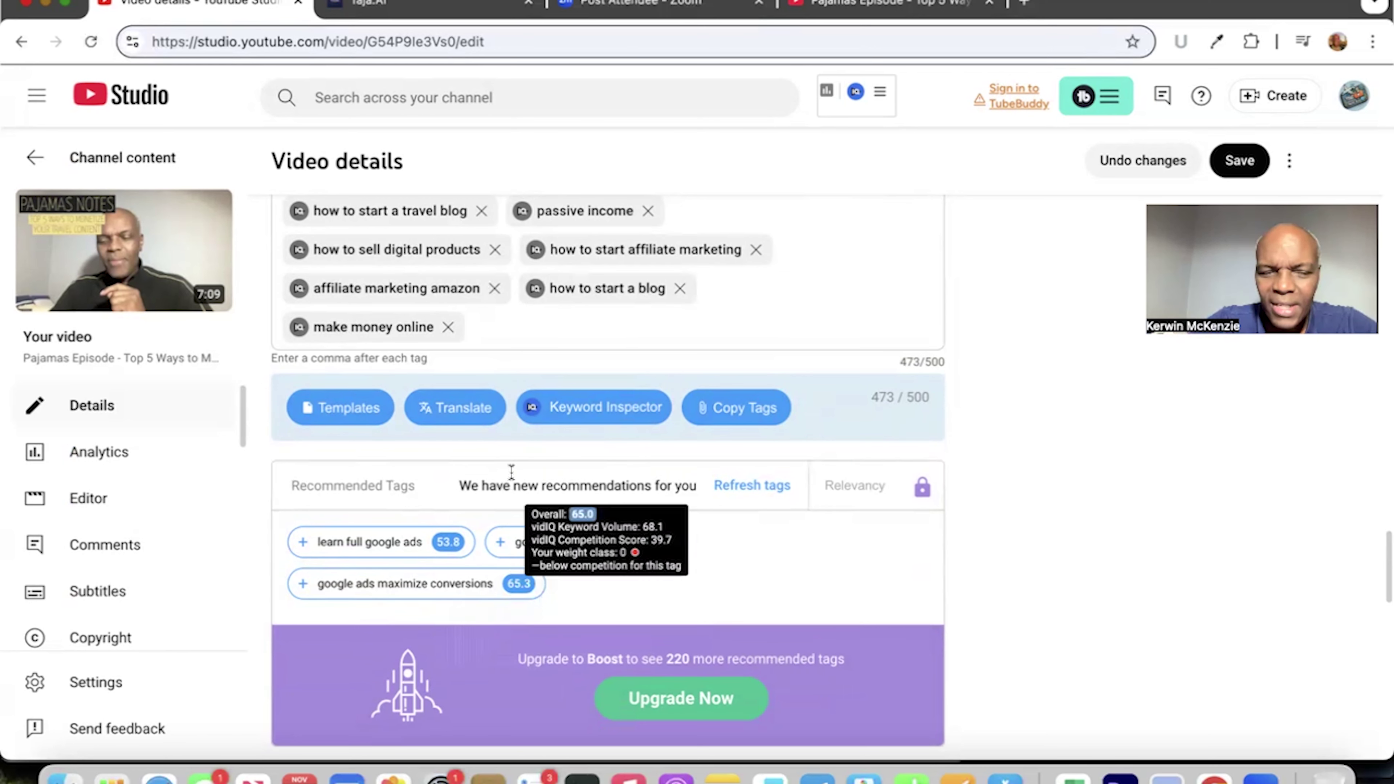
pyautogui.click(500, 542)
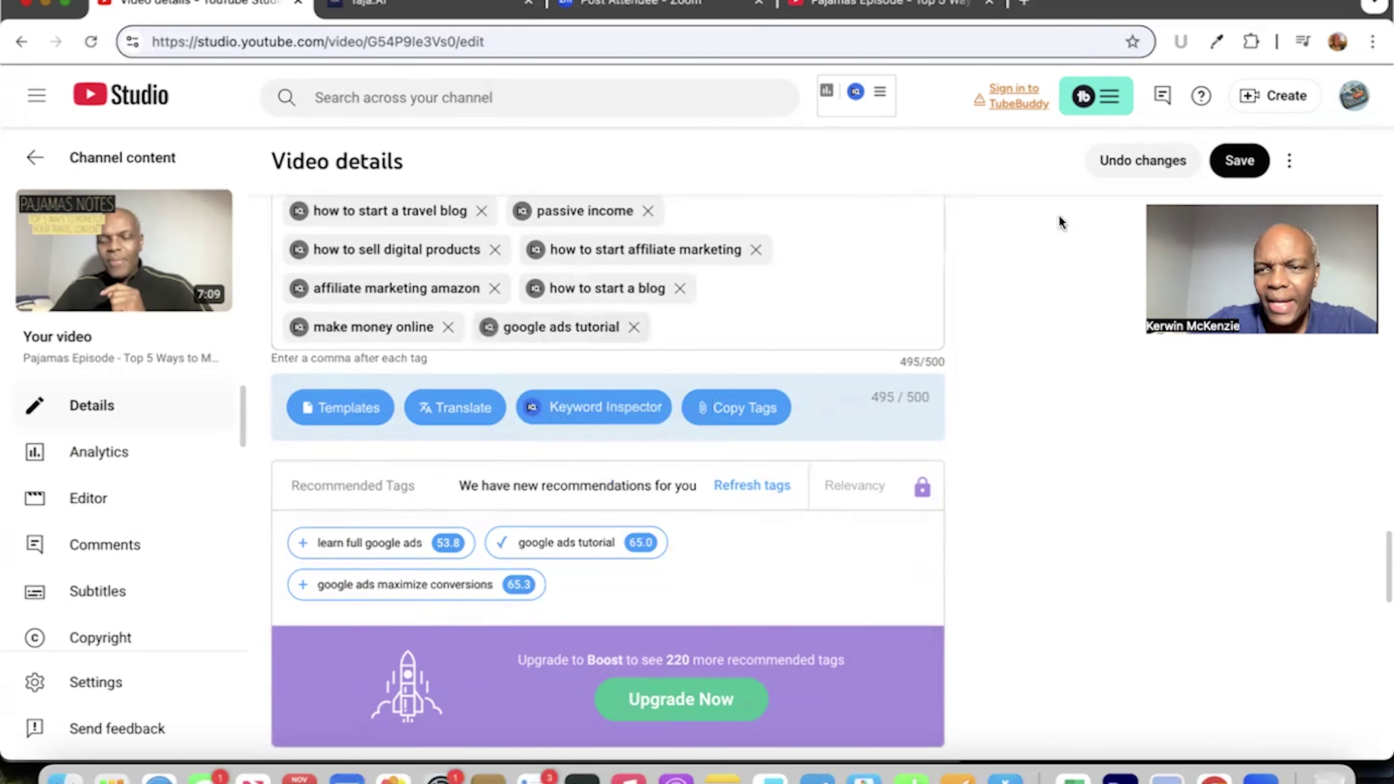
pyautogui.click(1234, 161)
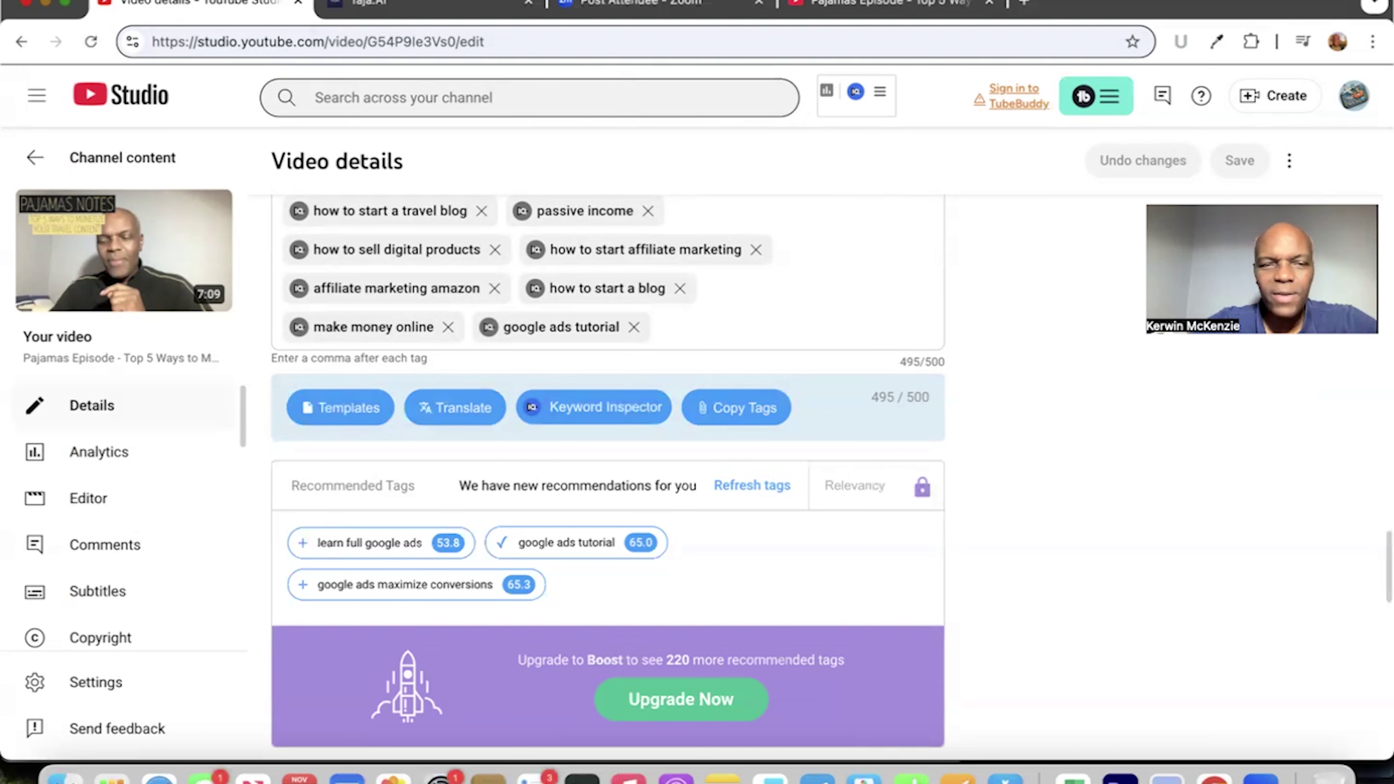
# - Switch to Taja AI and look at the generated thumbnails below the transcription
pyautogui.click(433, 8)
pyautogui.scroll(-10, 527, 254)
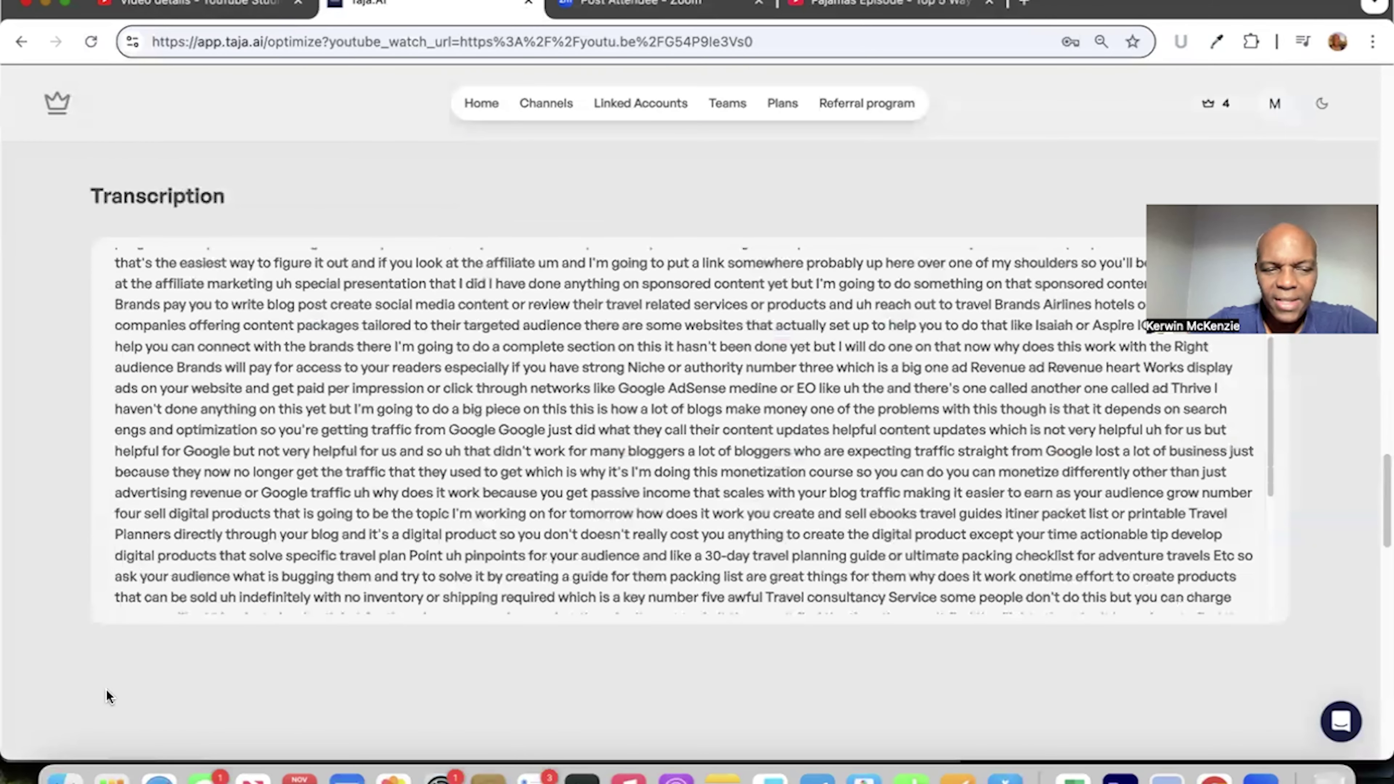
pyautogui.scroll(-7, 108, 696)
pyautogui.scroll(-2, 108, 696)
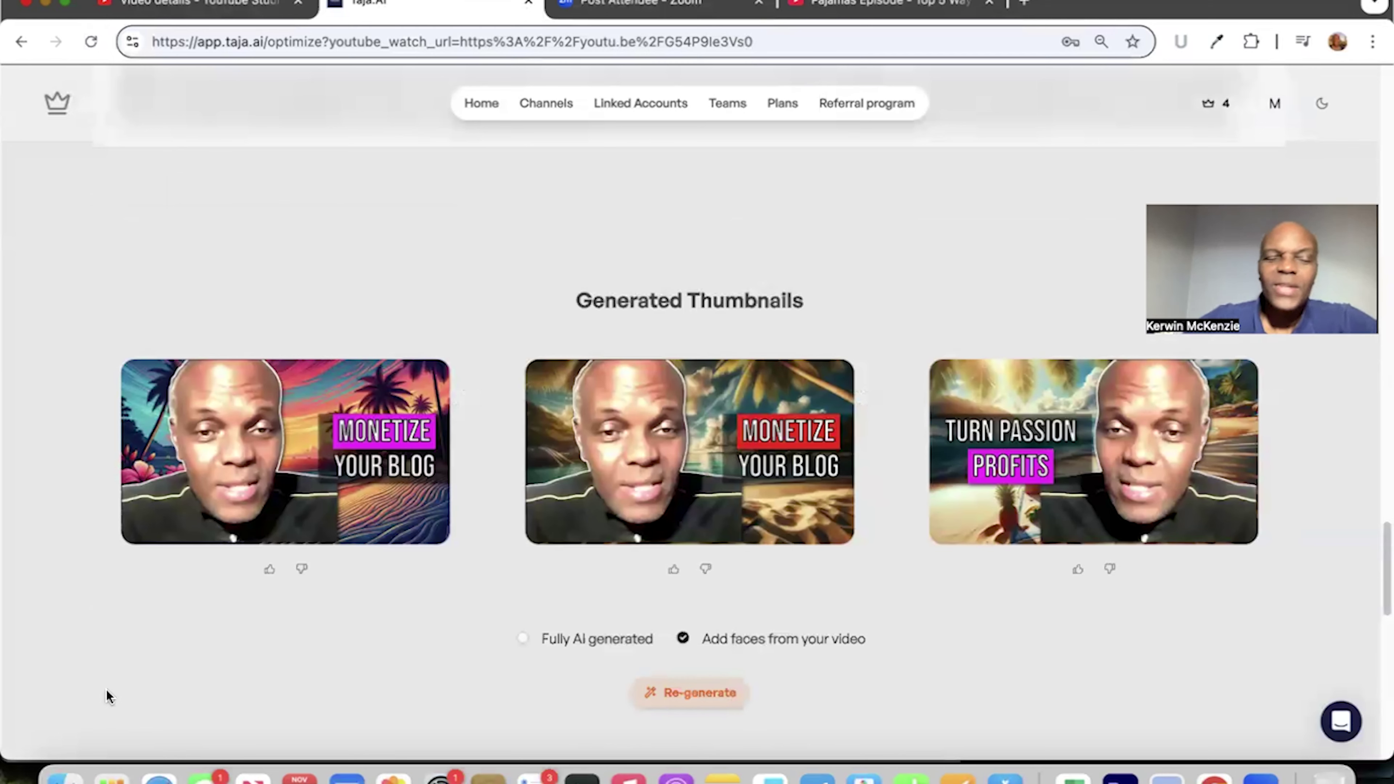
# - Switch to YouTube Studio and check the video's optimize score, title and current thumbnail
pyautogui.click(200, 8)
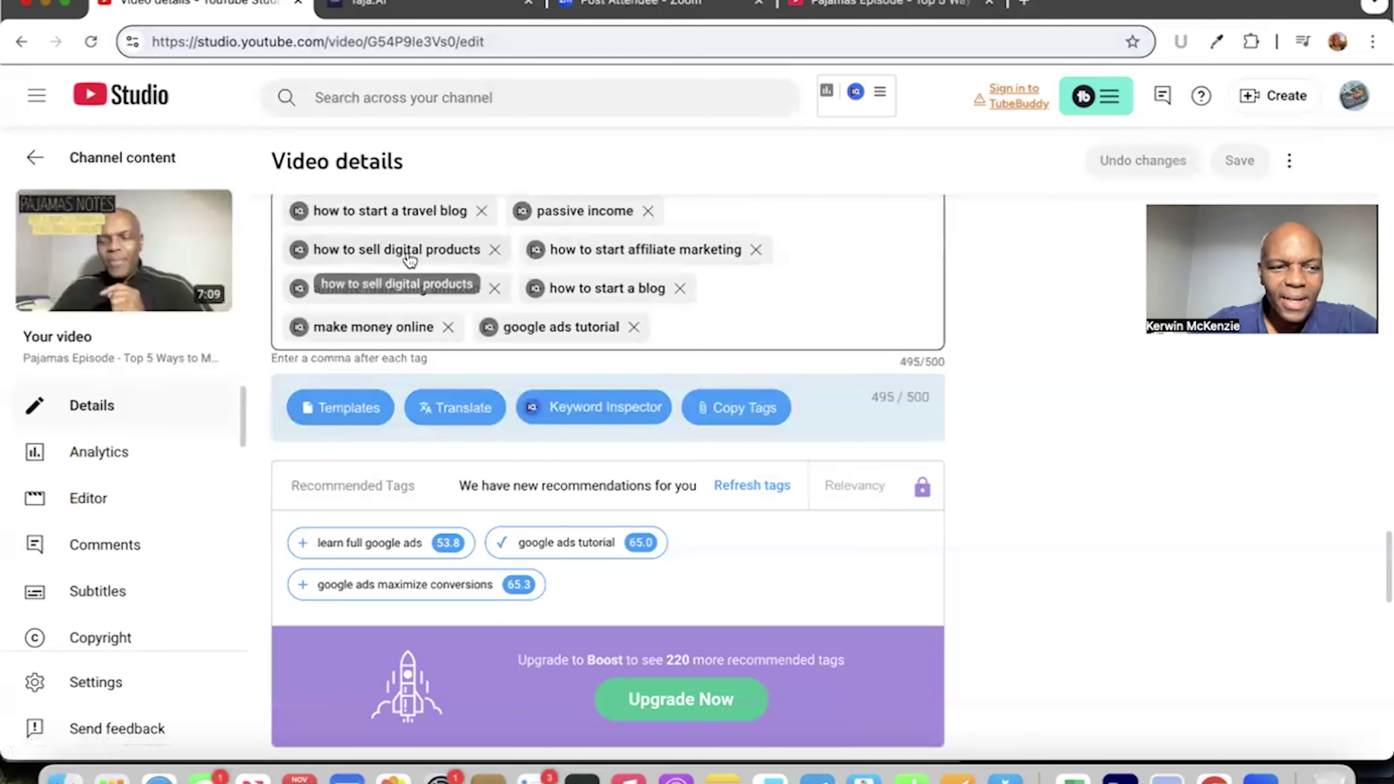
pyautogui.scroll(-10, 1036, 248)
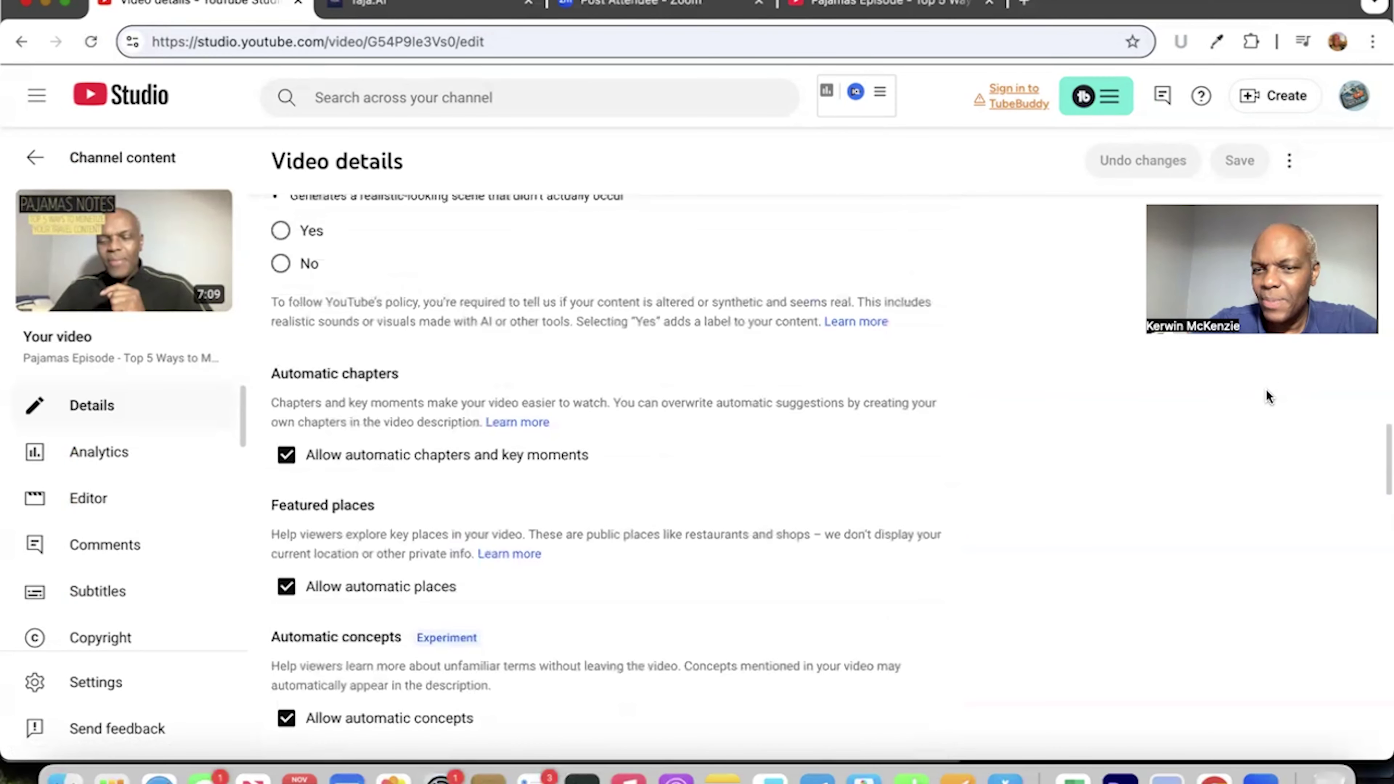
pyautogui.scroll(10, 1036, 351)
pyautogui.scroll(10, 1036, 351)
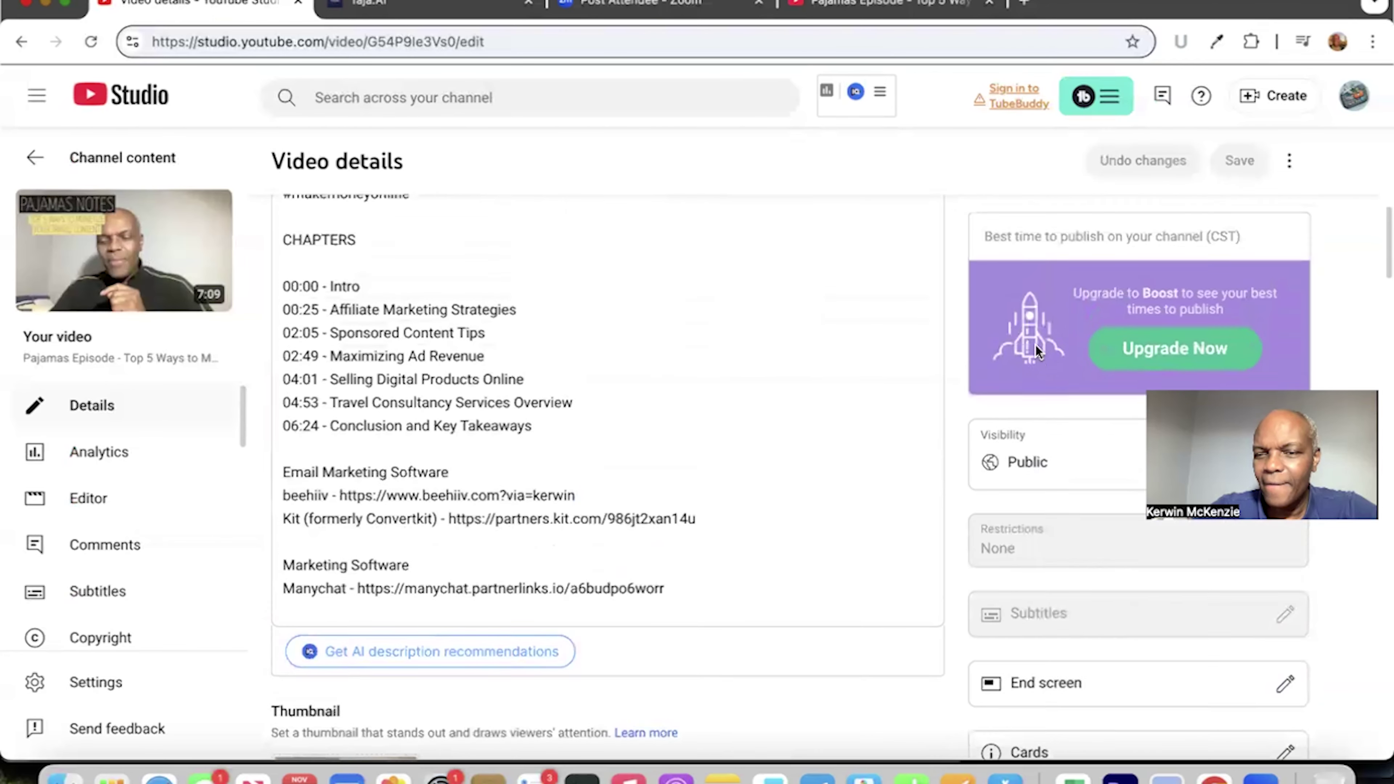
pyautogui.scroll(5, 1036, 345)
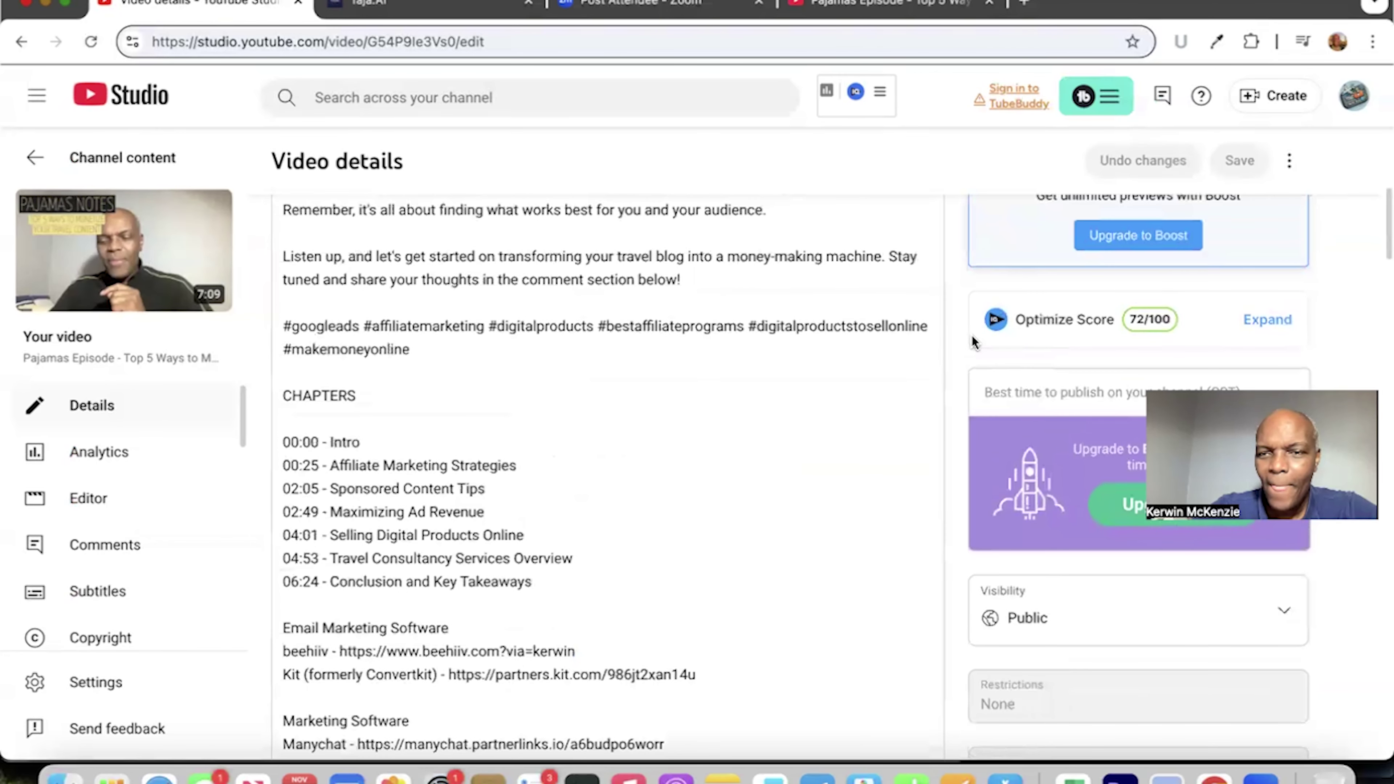
pyautogui.scroll(8, 972, 341)
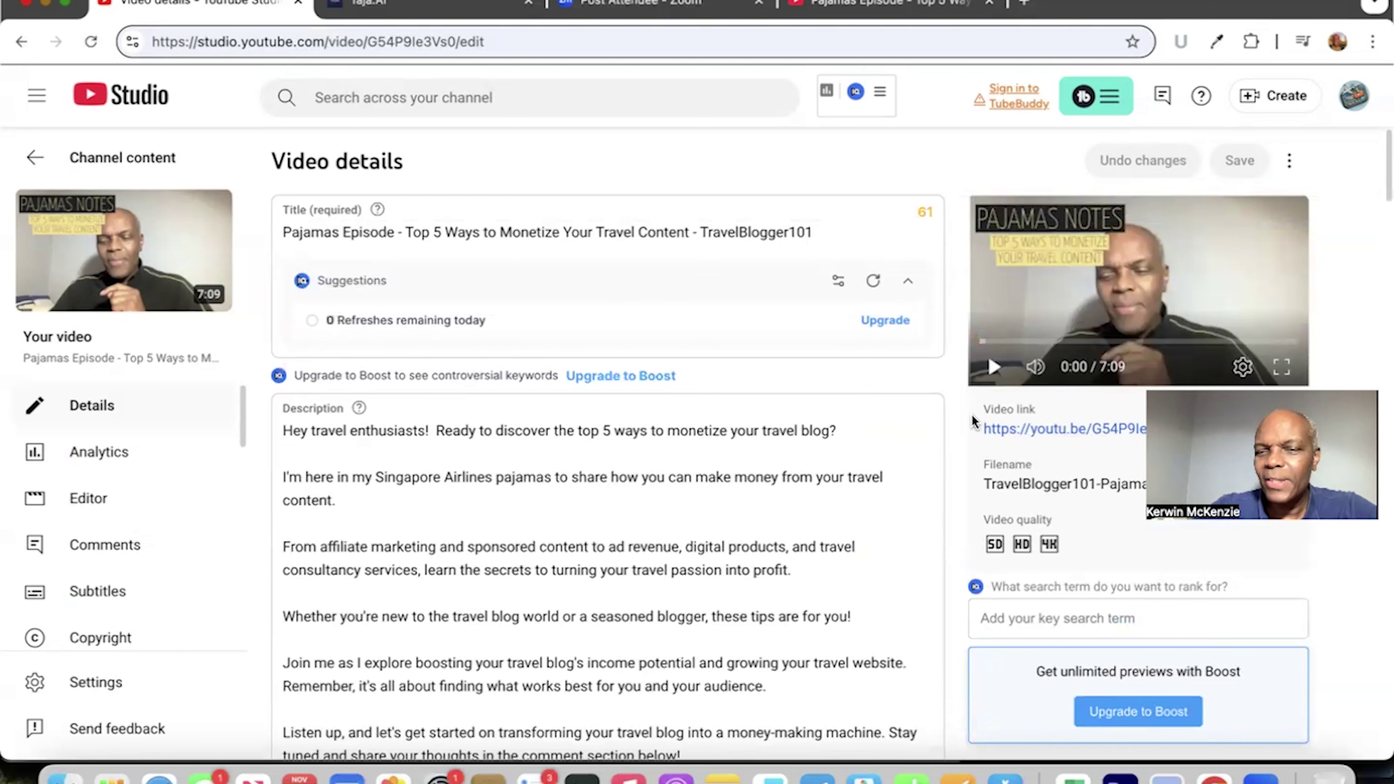
# - Switch to Taja AI and open the generated beach thumbnail with the red MONETIZE highlight in Thumbnail Designer
pyautogui.click(403, 2)
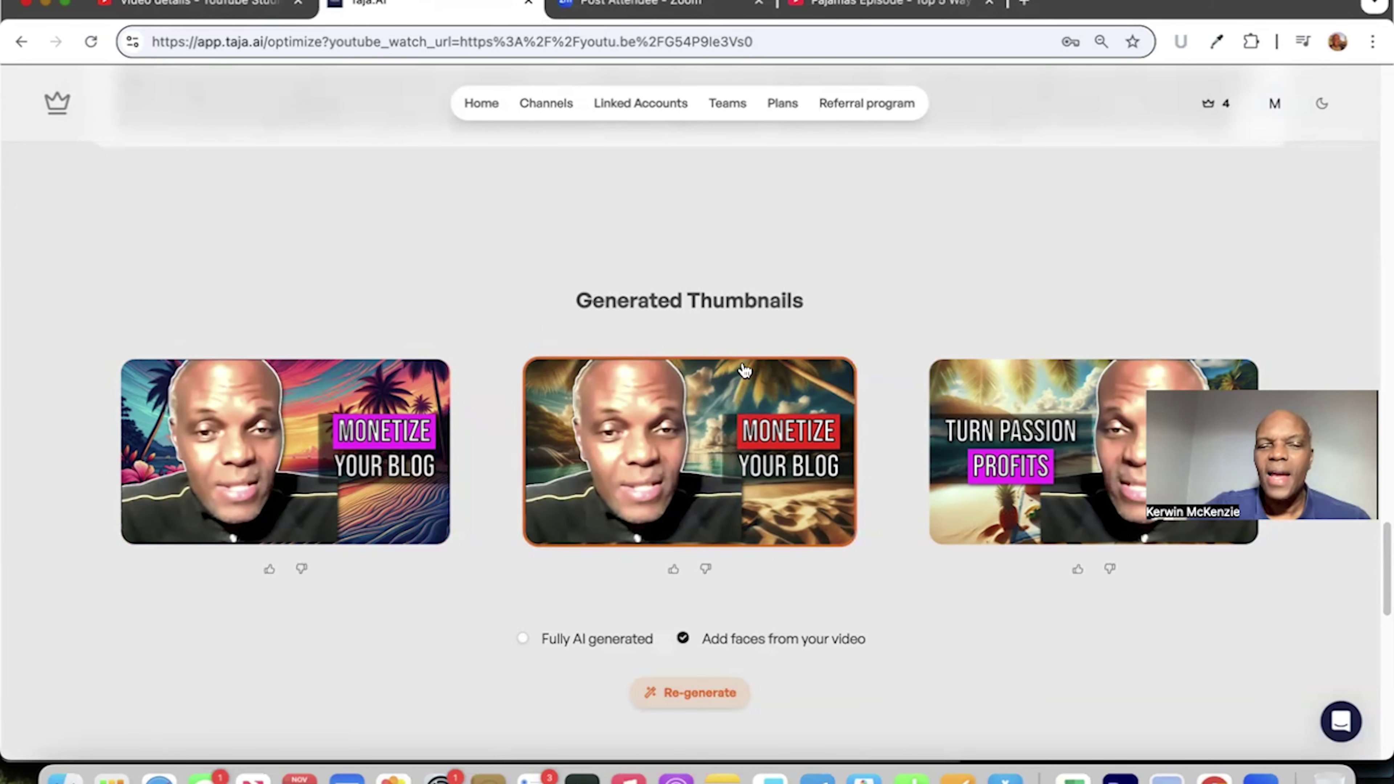
pyautogui.scroll(-2, 689, 254)
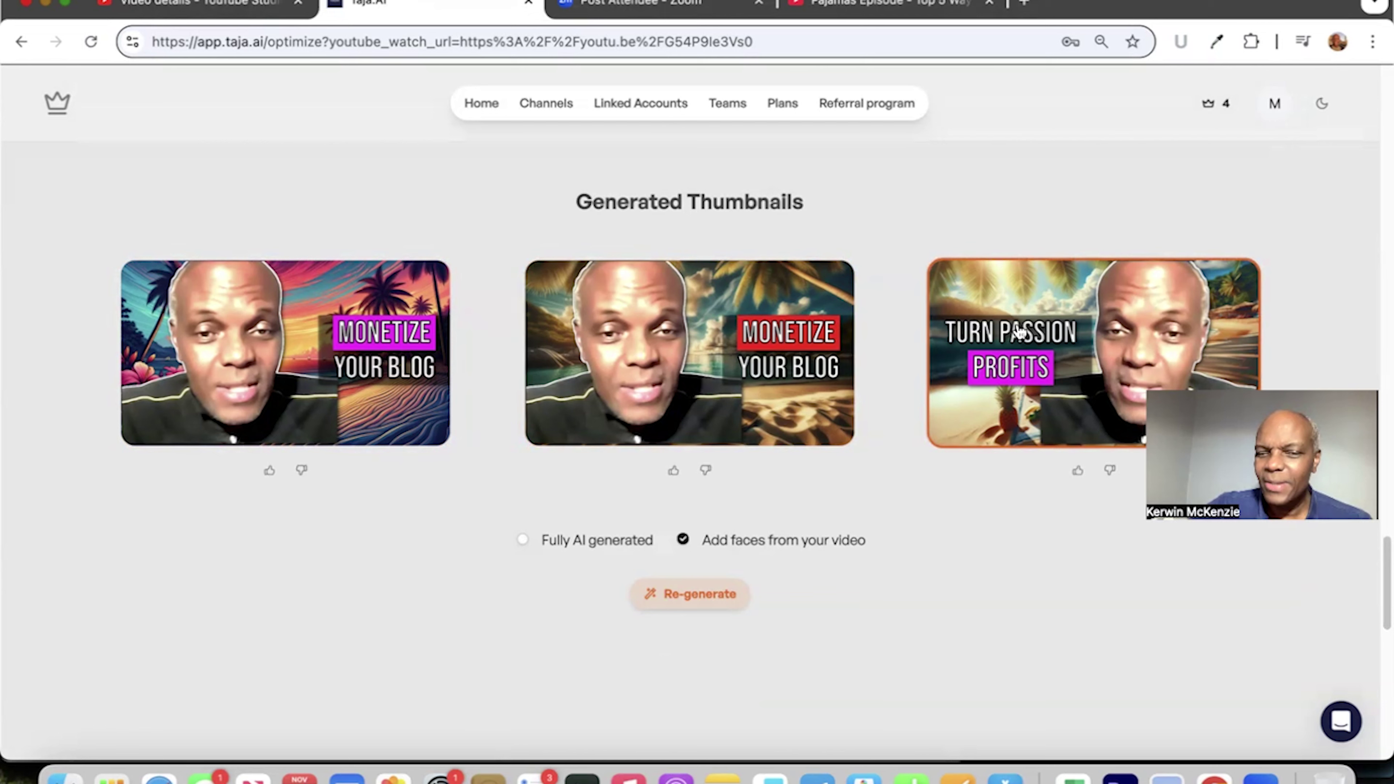
pyautogui.click(704, 346)
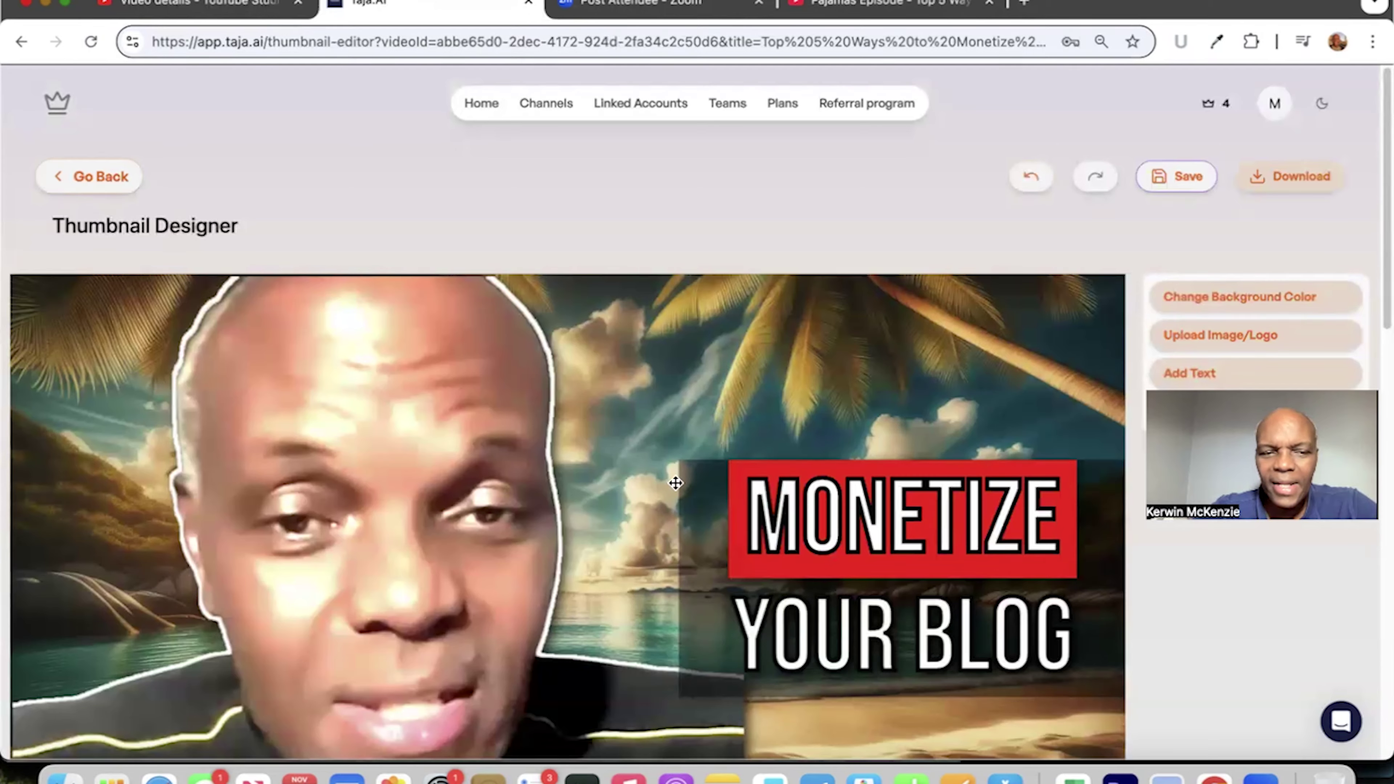
pyautogui.scroll(-5, 675, 483)
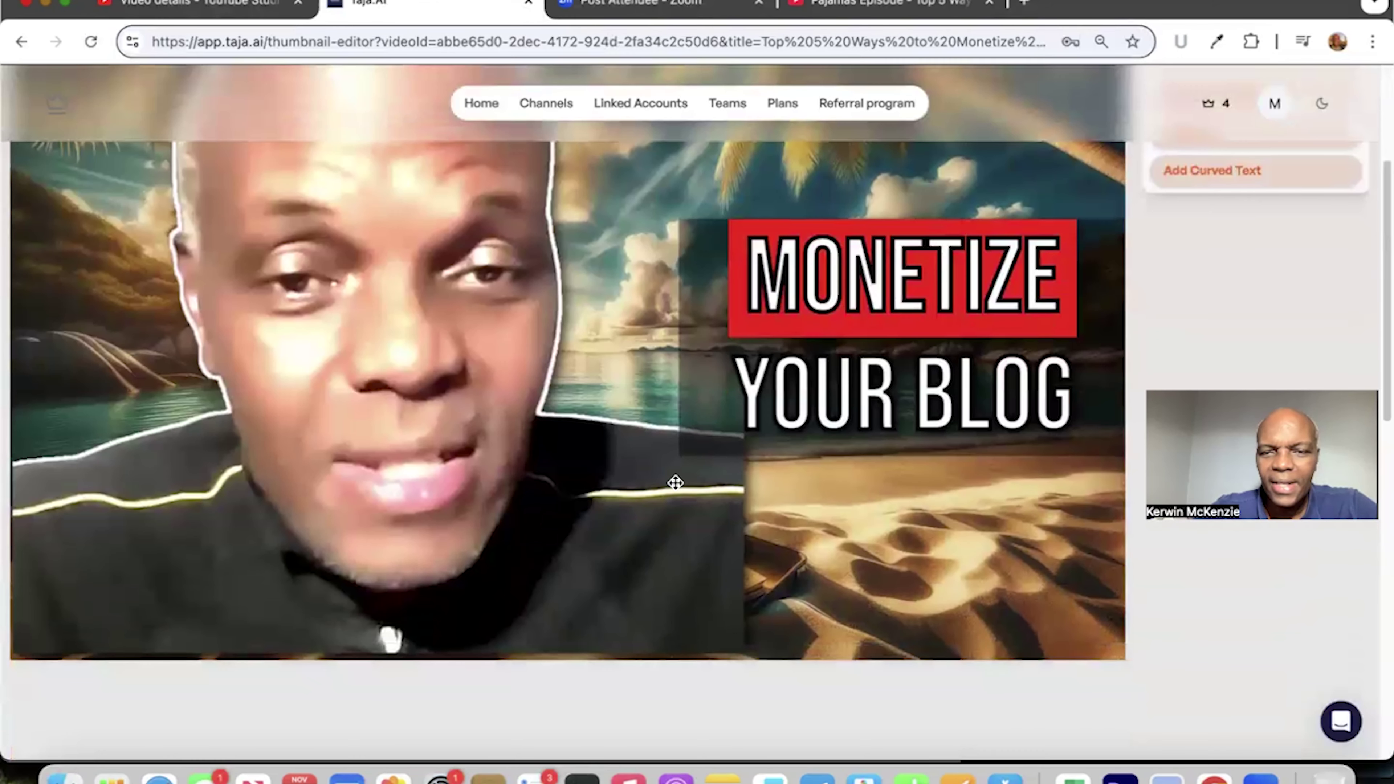
pyautogui.scroll(2, 675, 483)
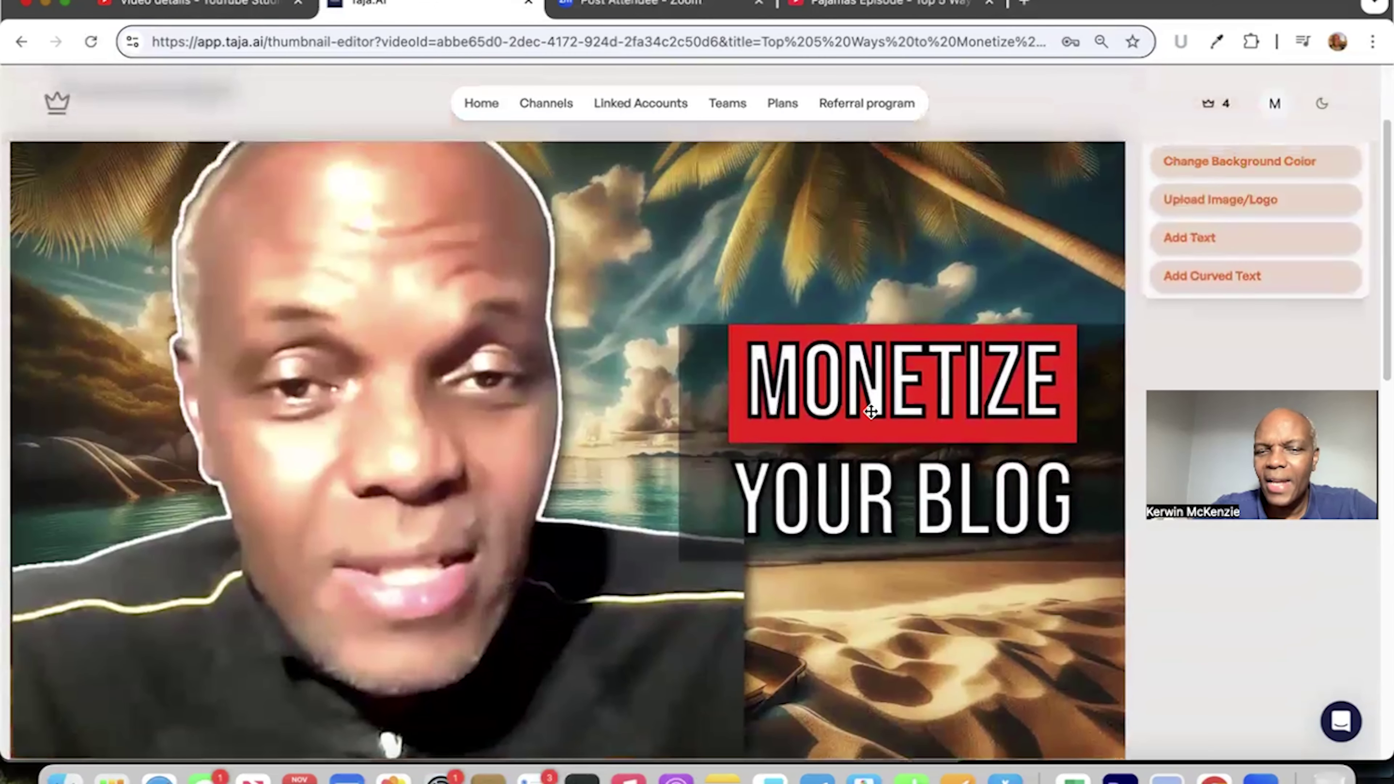
# - Check the video title in YouTube Studio, change the thumbnail text to "5 WAYS TO MONETIZE YOUR BLOG", and save the design
pyautogui.click(871, 411)
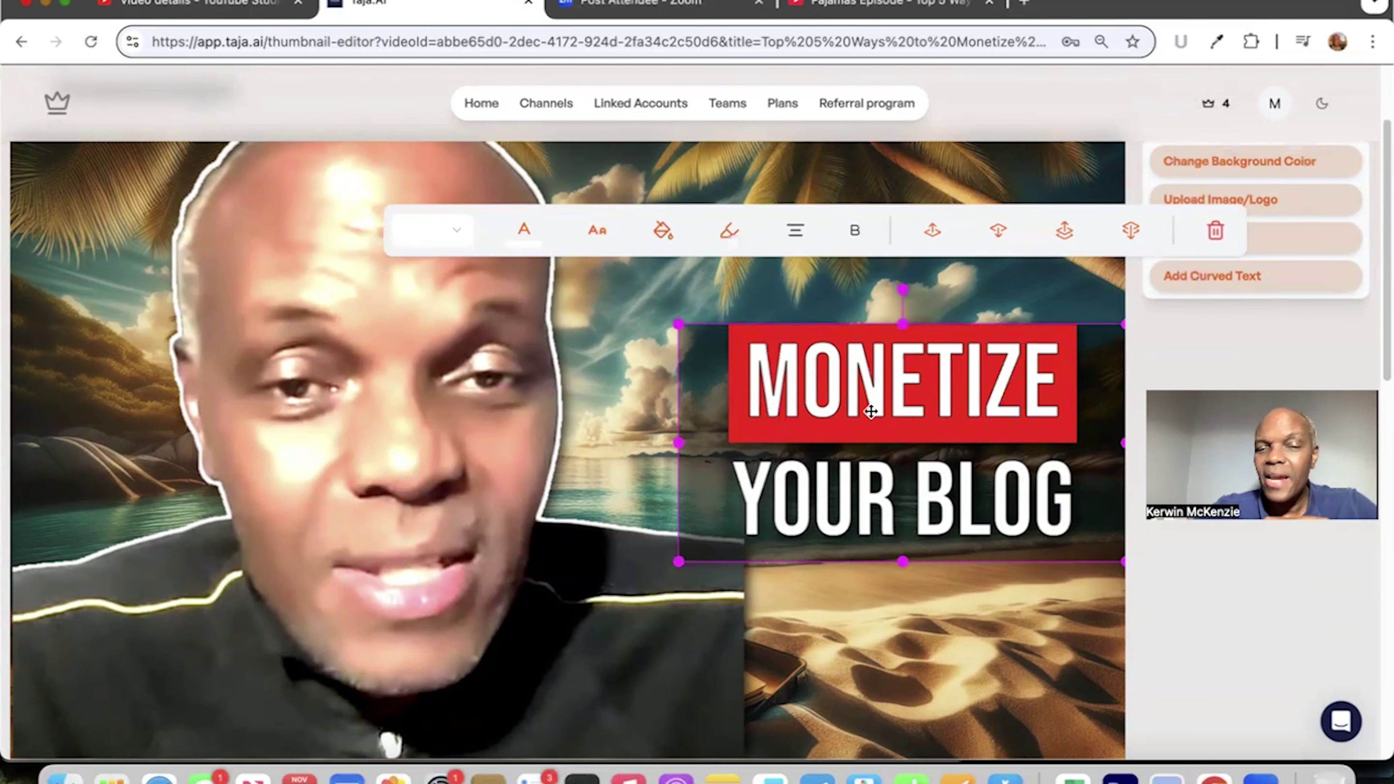
pyautogui.click(230, 6)
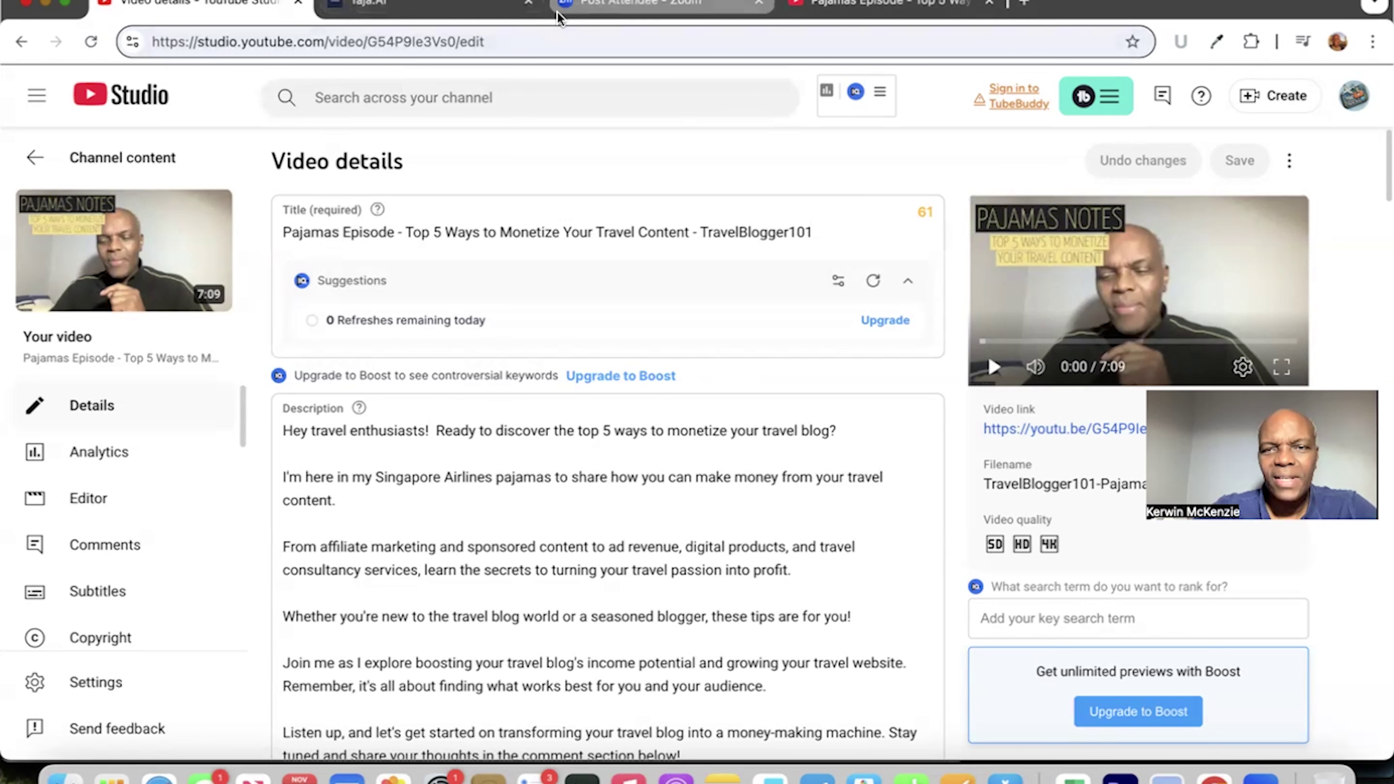
pyautogui.click(454, 6)
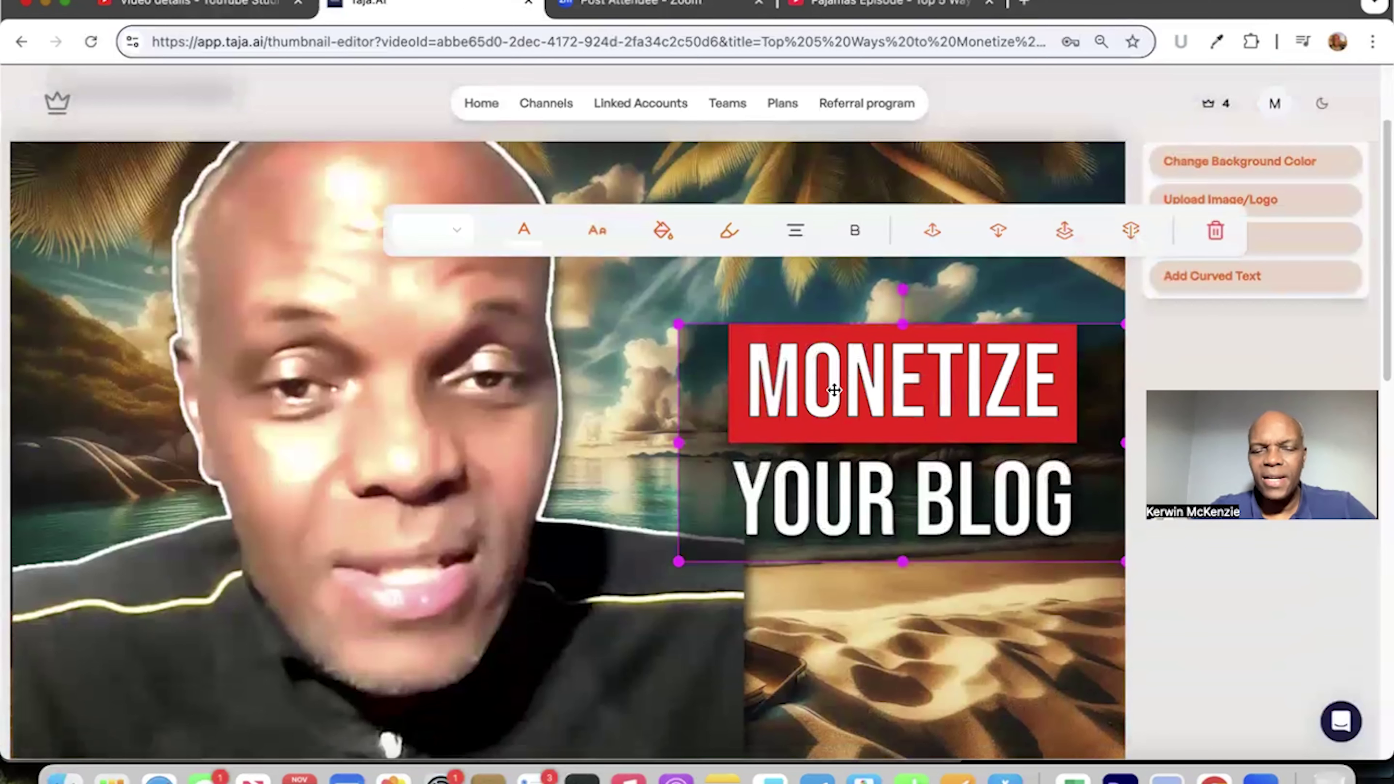
pyautogui.click(768, 385)
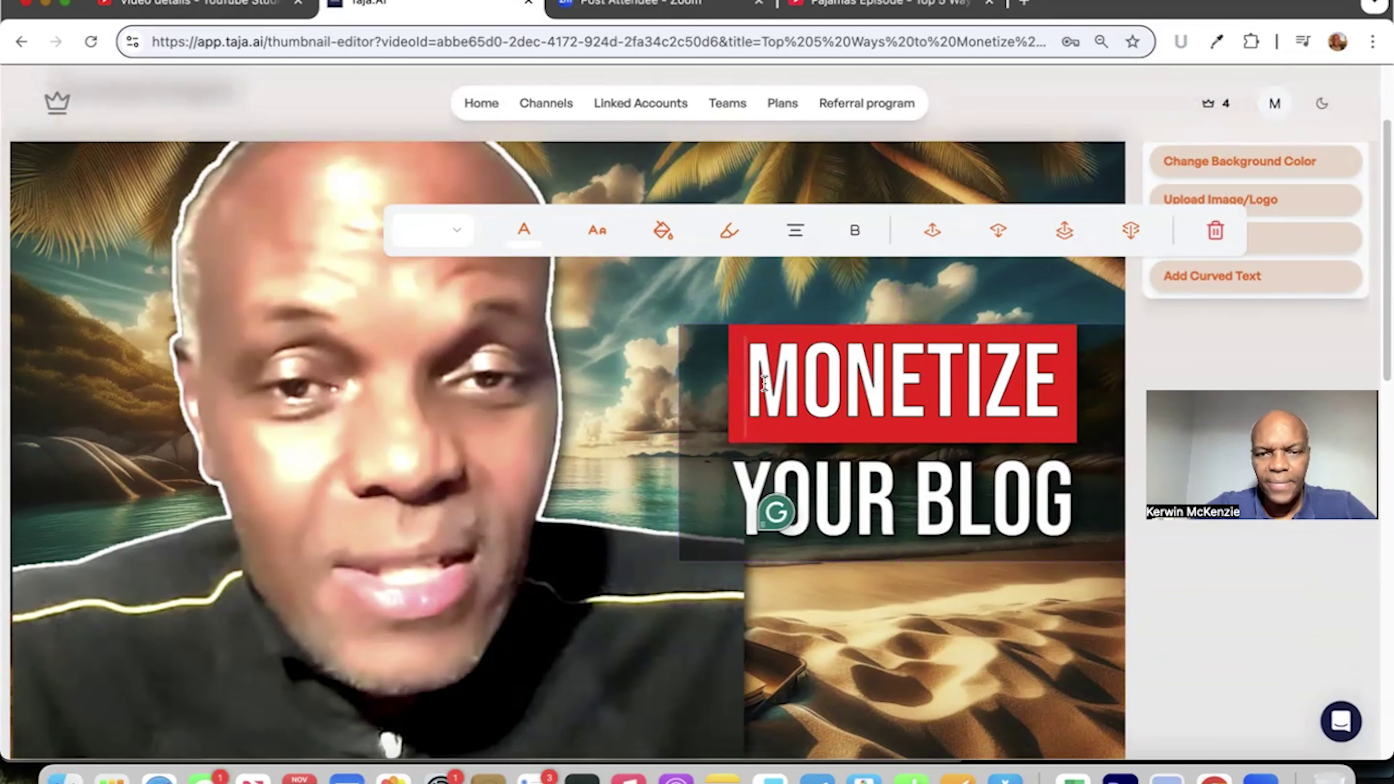
pyautogui.write('5')
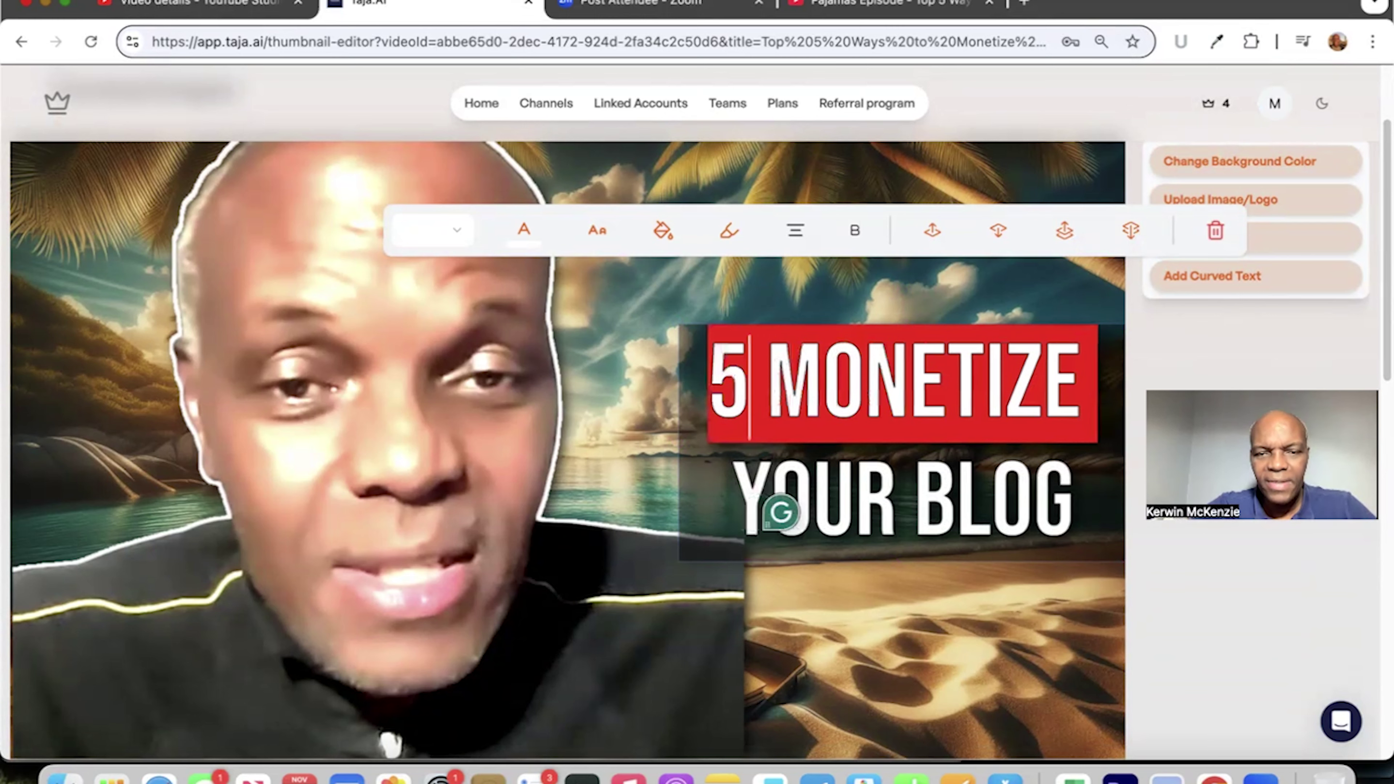
pyautogui.write('WAYS T')
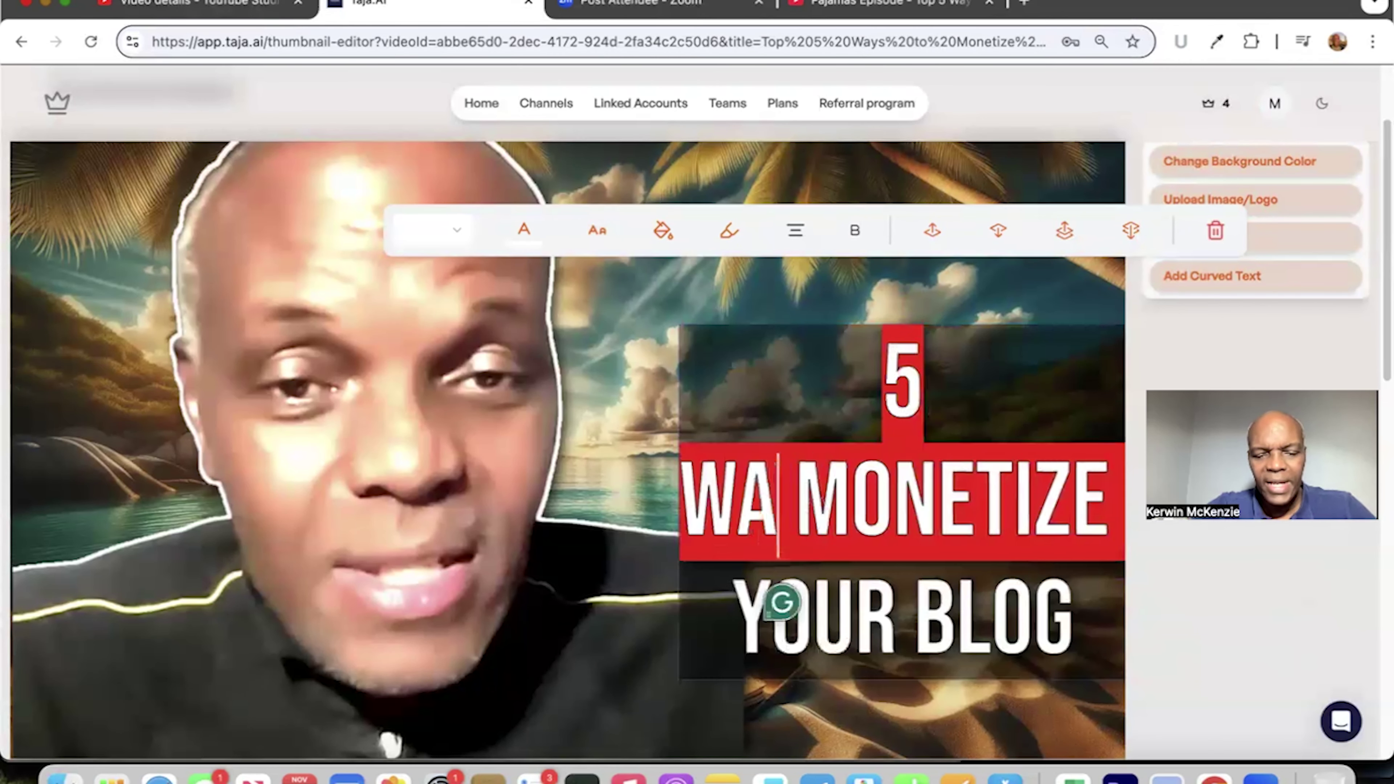
pyautogui.write('O')
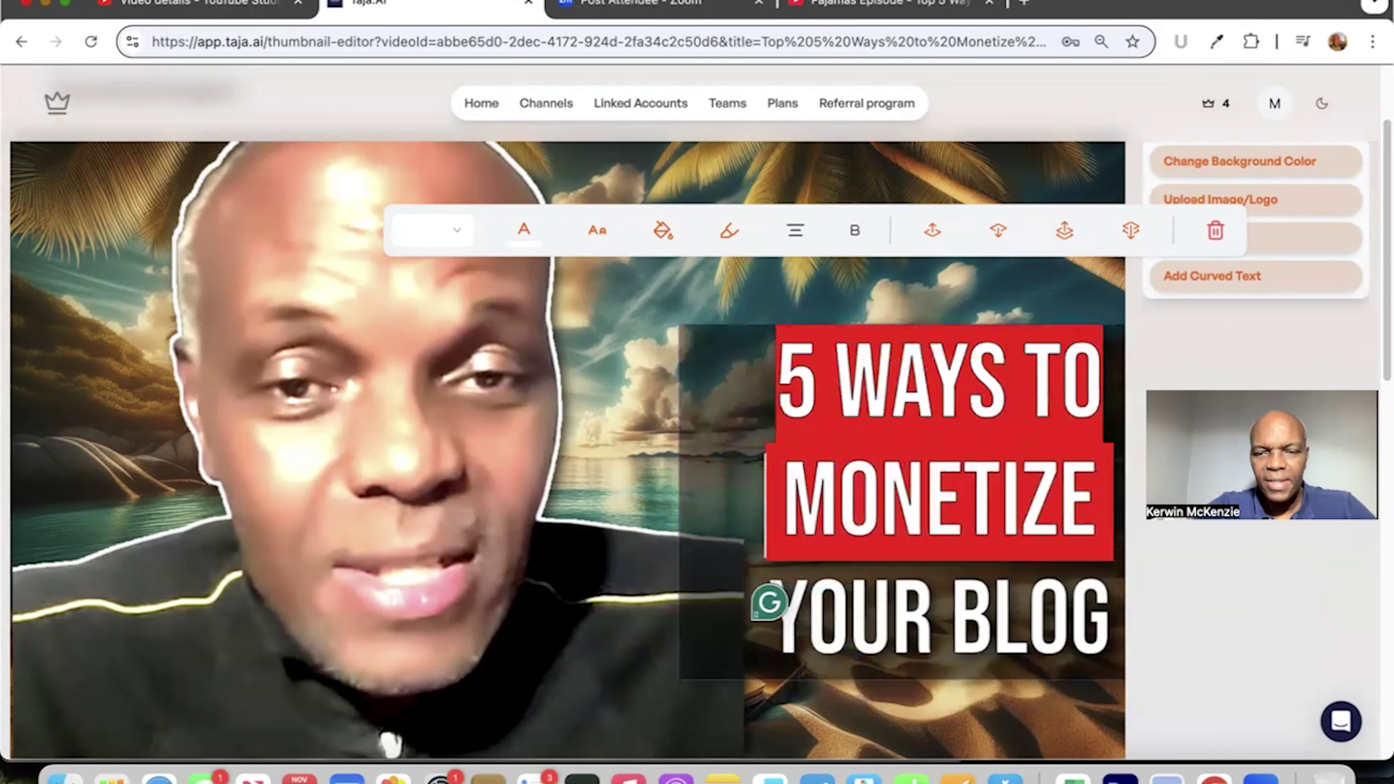
pyautogui.click(643, 327)
pyautogui.scroll(3, 875, 255)
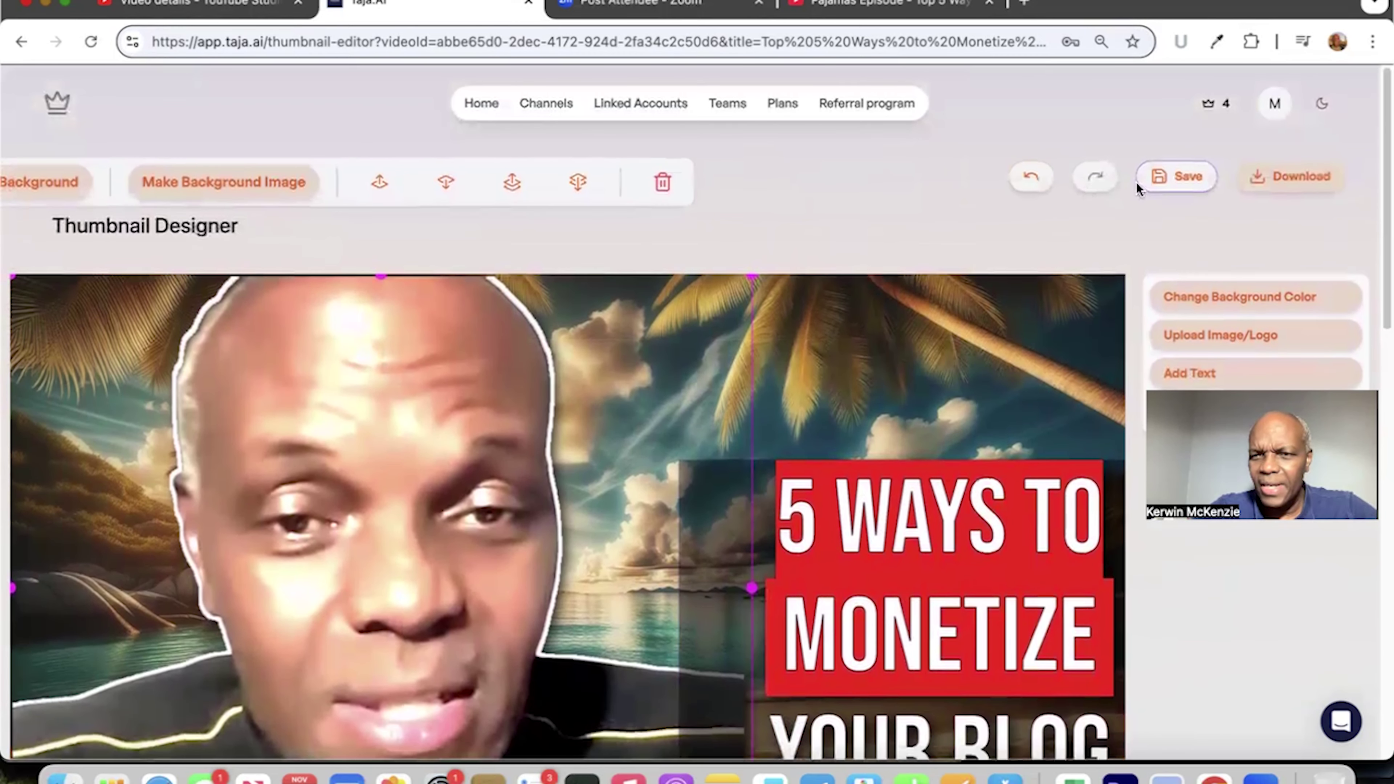
pyautogui.click(1172, 177)
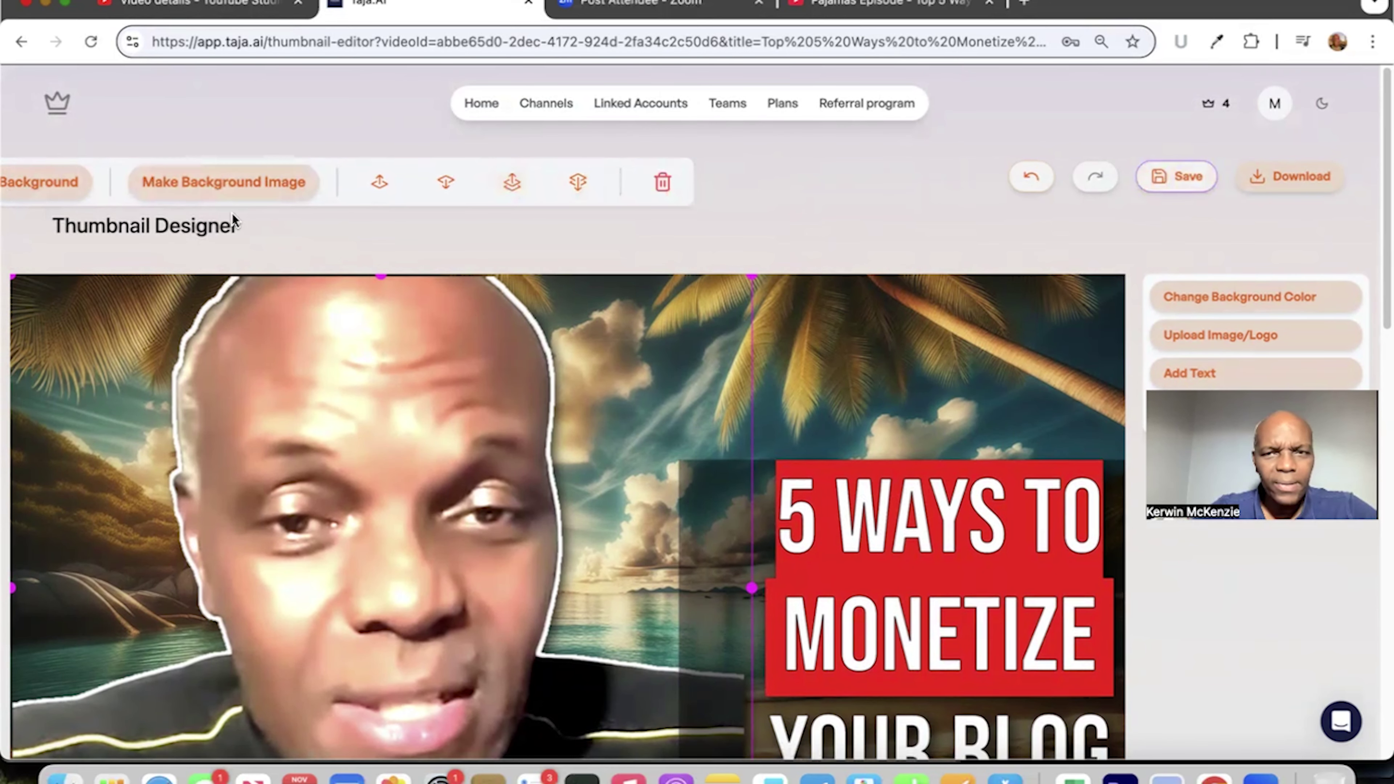
# - Return from Thumbnail Designer to the Taja AI optimization page and proceed to the Clips stage
pyautogui.hscroll(-5, 324, 248)
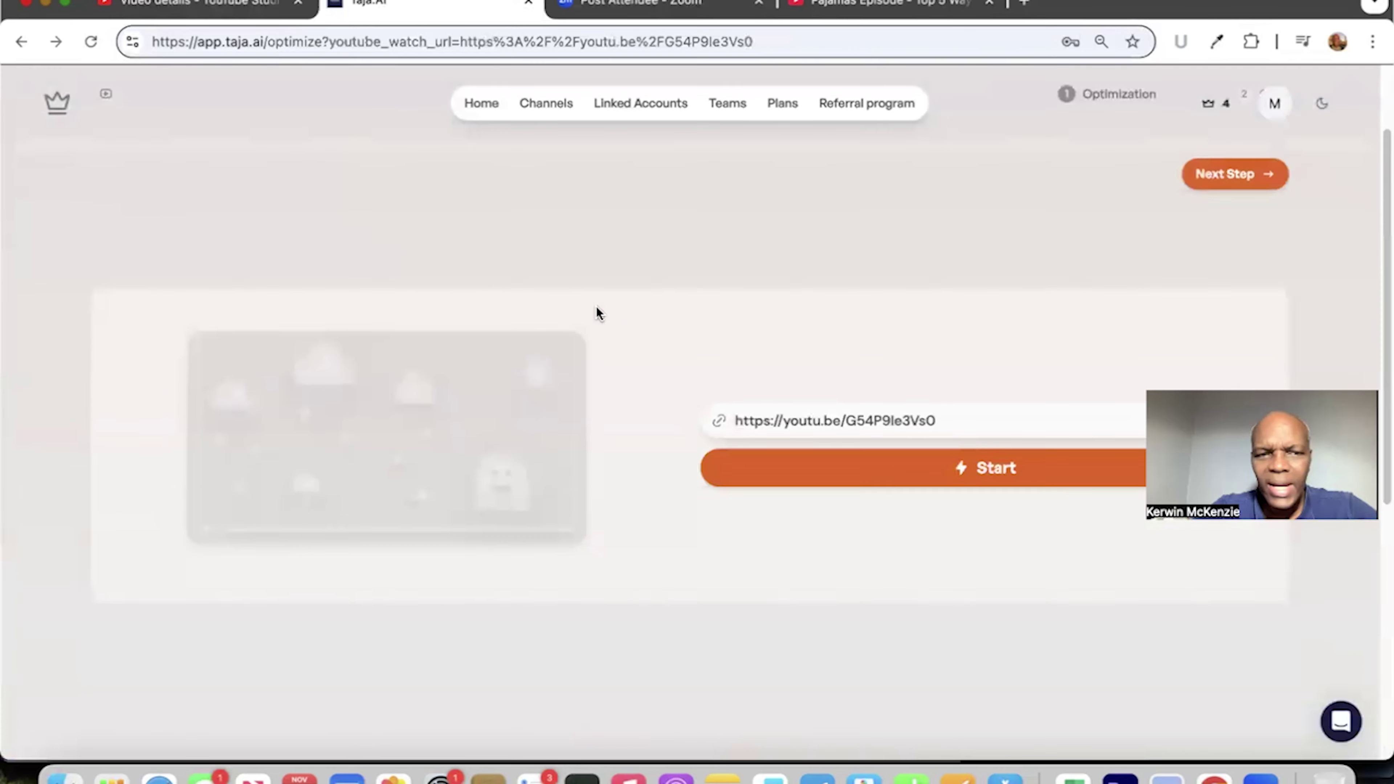
pyautogui.scroll(-5, 599, 313)
pyautogui.scroll(10, 598, 313)
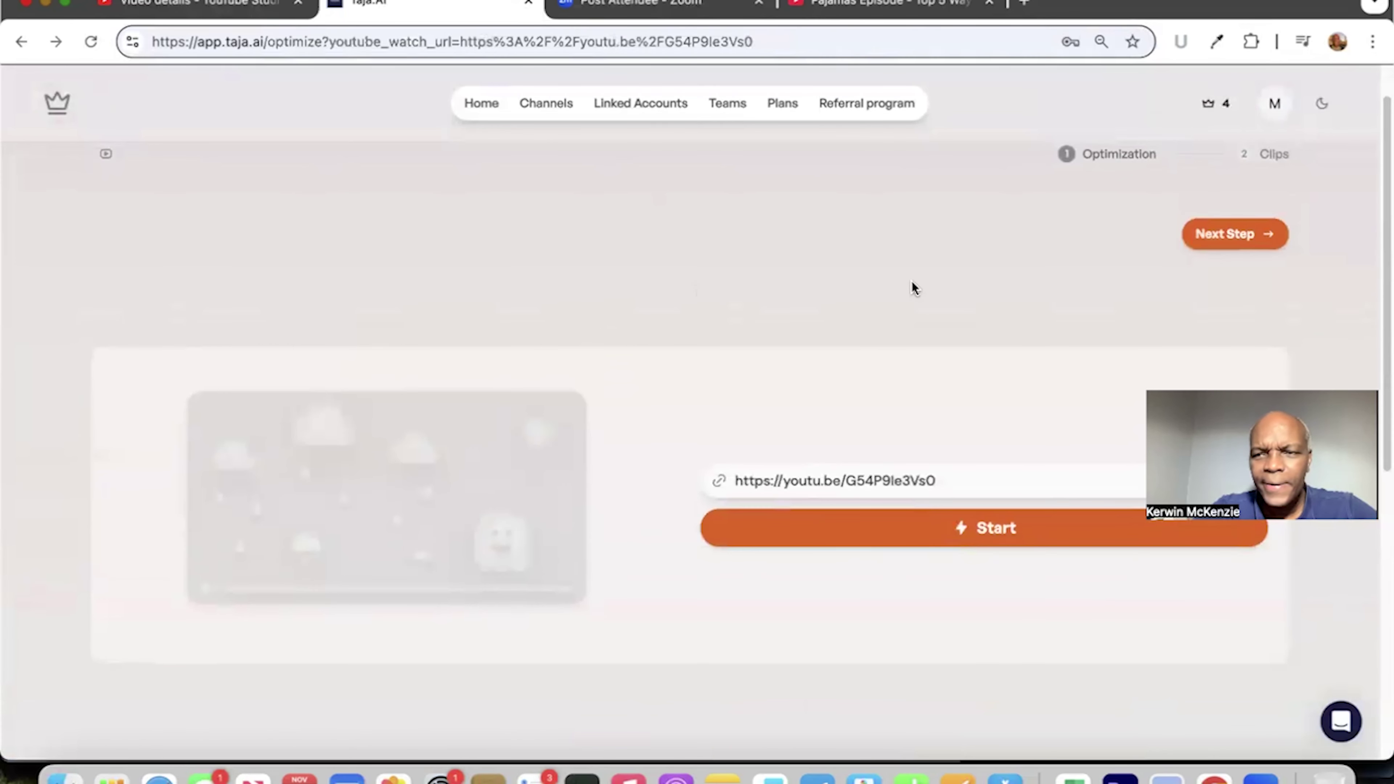
pyautogui.scroll(2, 912, 281)
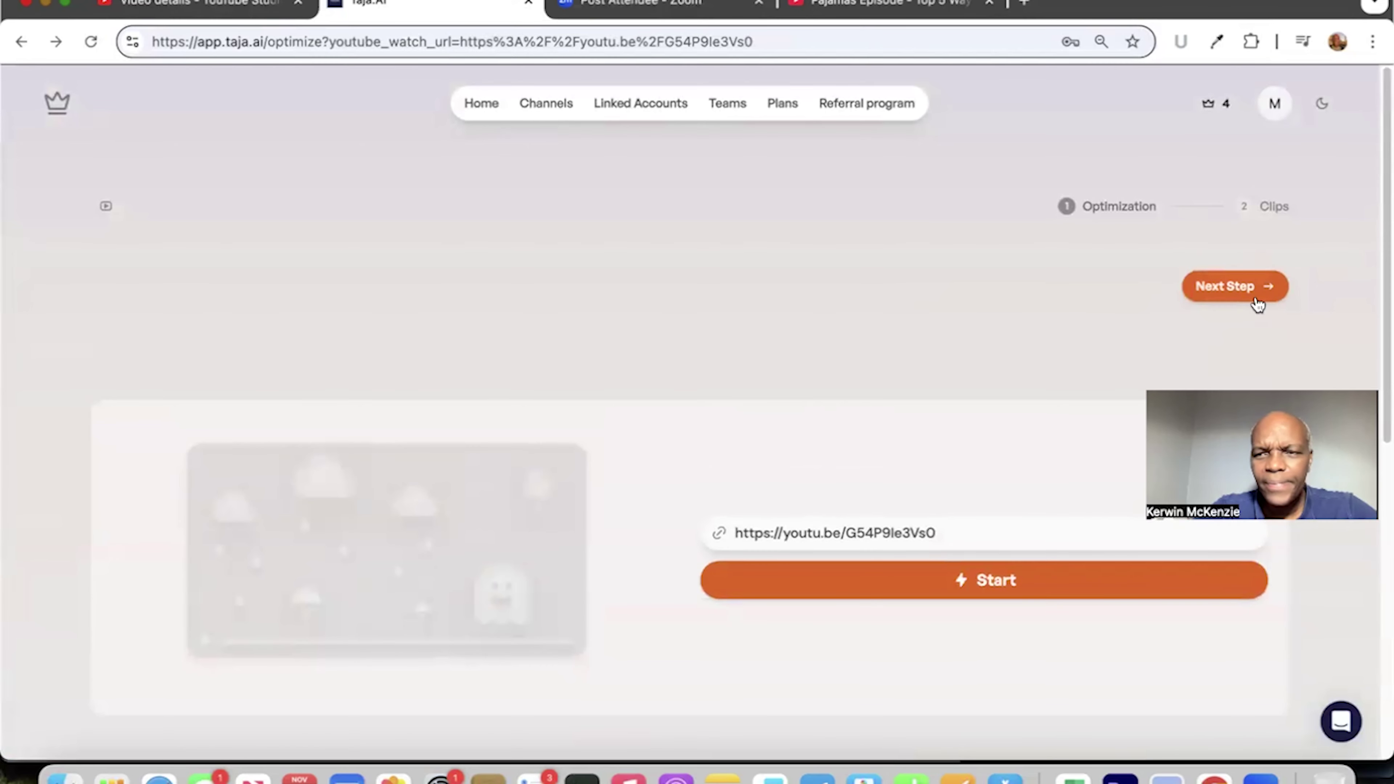
pyautogui.click(1229, 290)
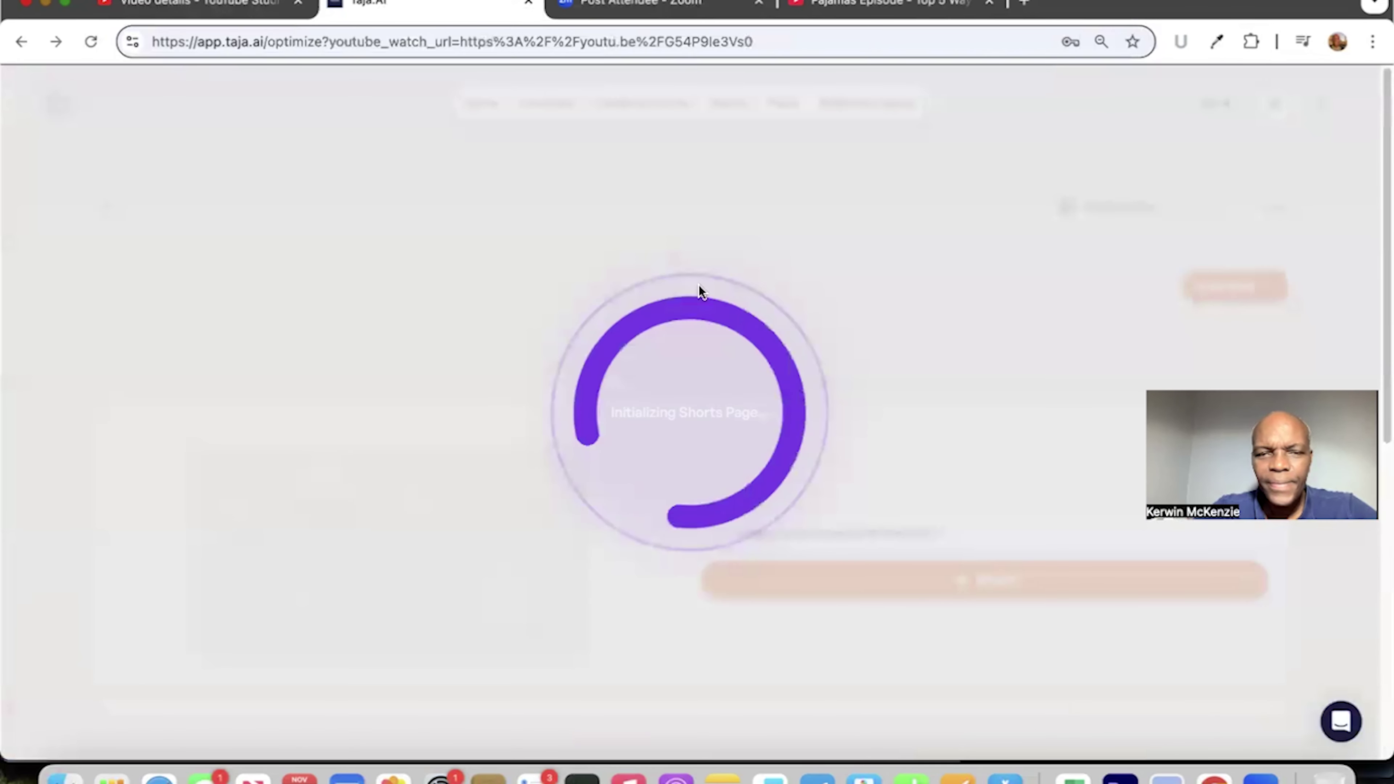
# - Open the "Top 5 Ways to Monetize Your Travel Blog" video project from the dashboard
pyautogui.scroll(-10, 347, 470)
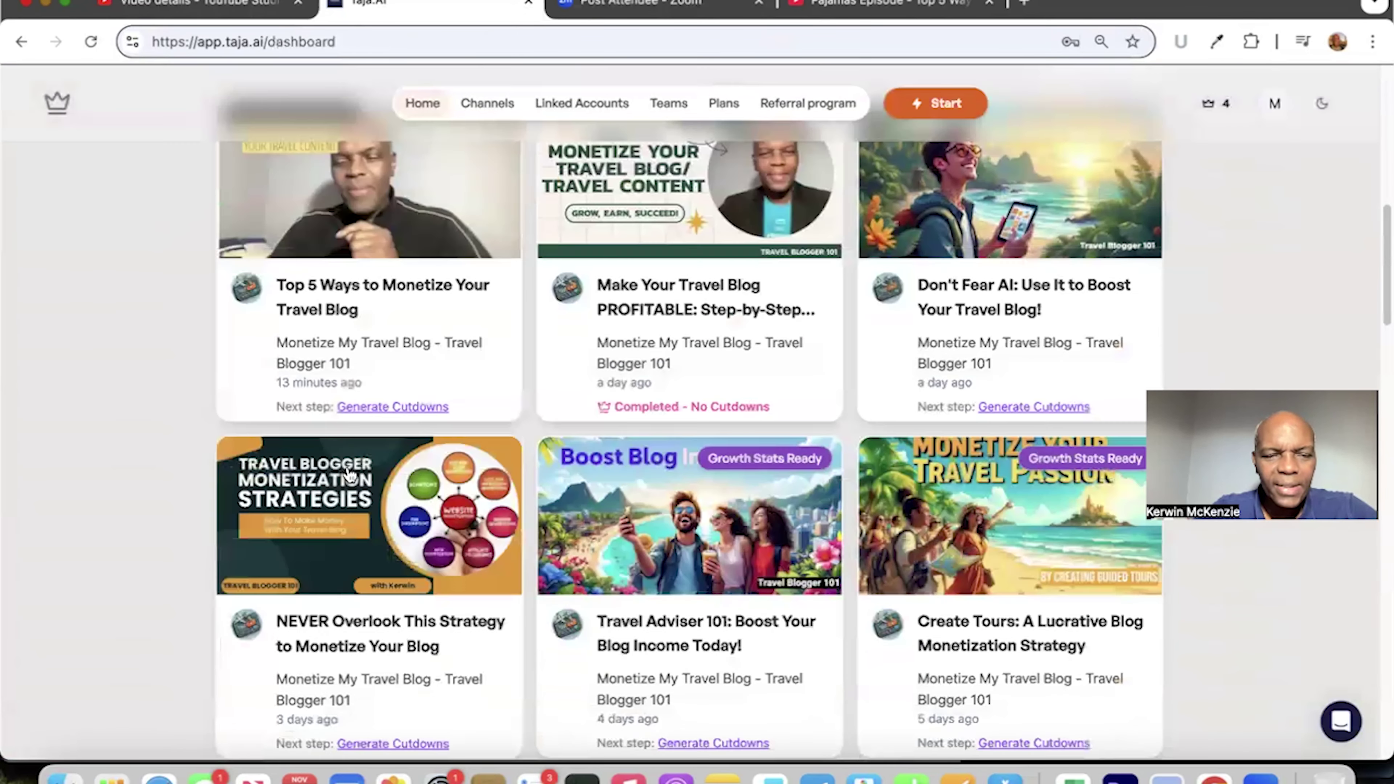
pyautogui.scroll(4, 346, 470)
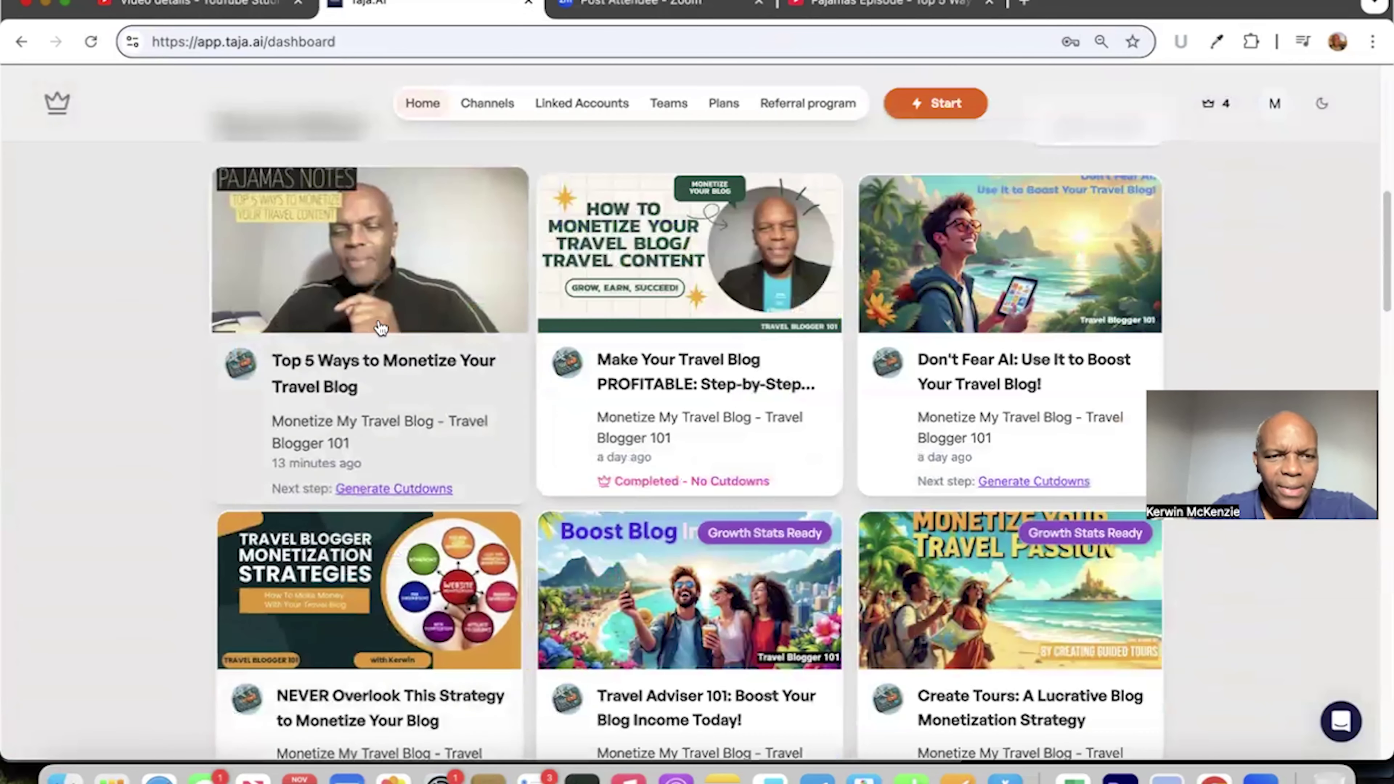
pyautogui.click(380, 328)
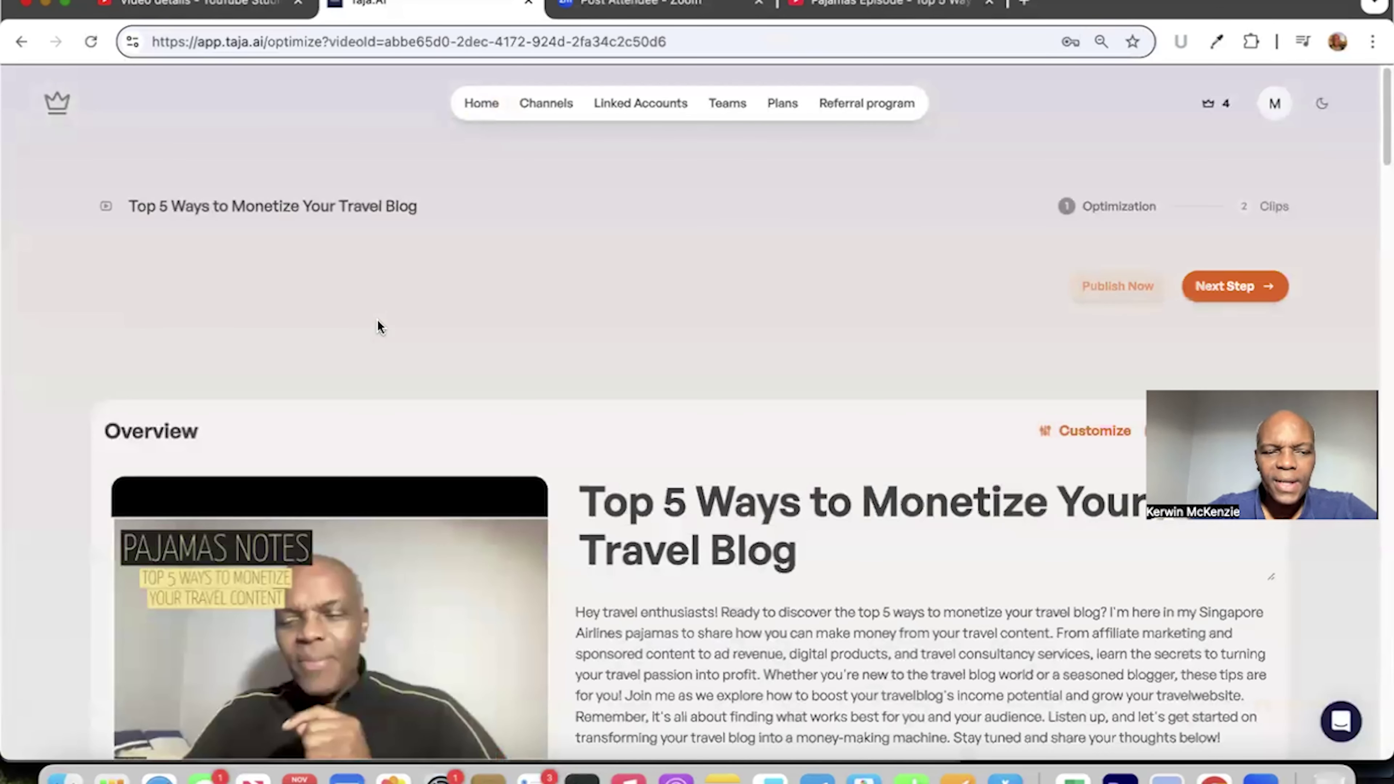
# - Open the generated beach thumbnail with the red MONETIZE highlight for editing in Thumbnail Designer
pyautogui.scroll(-2, 84, 414)
pyautogui.scroll(-20, 36, 465)
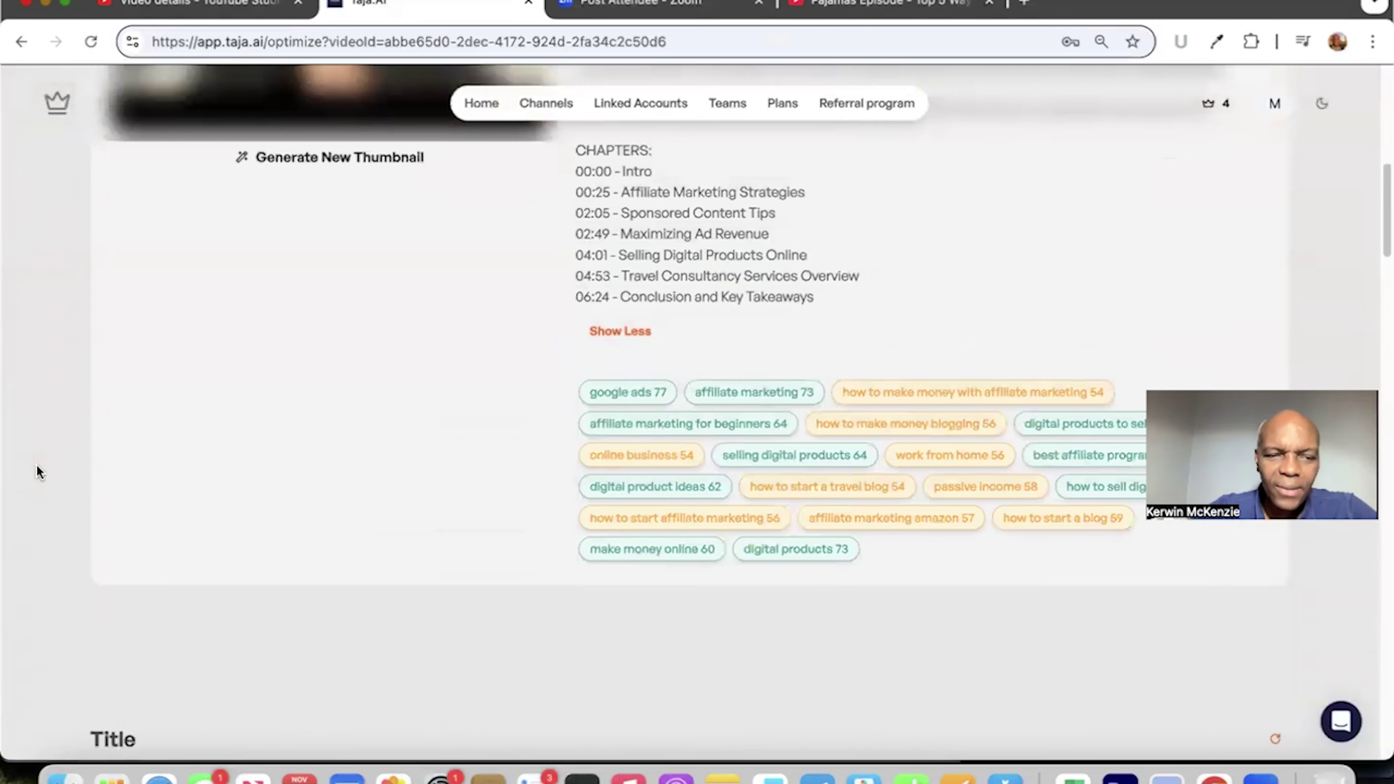
pyautogui.scroll(-15, 37, 465)
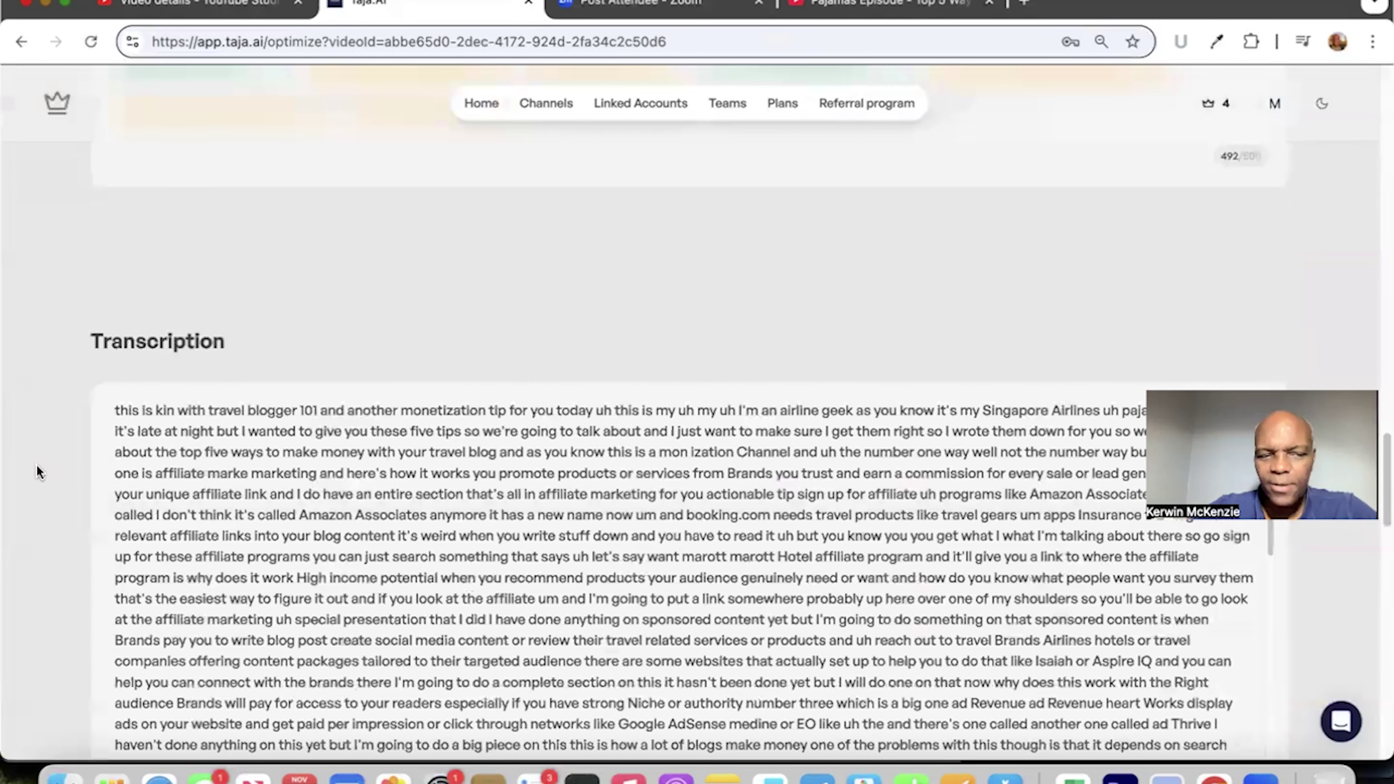
pyautogui.scroll(-4, 36, 468)
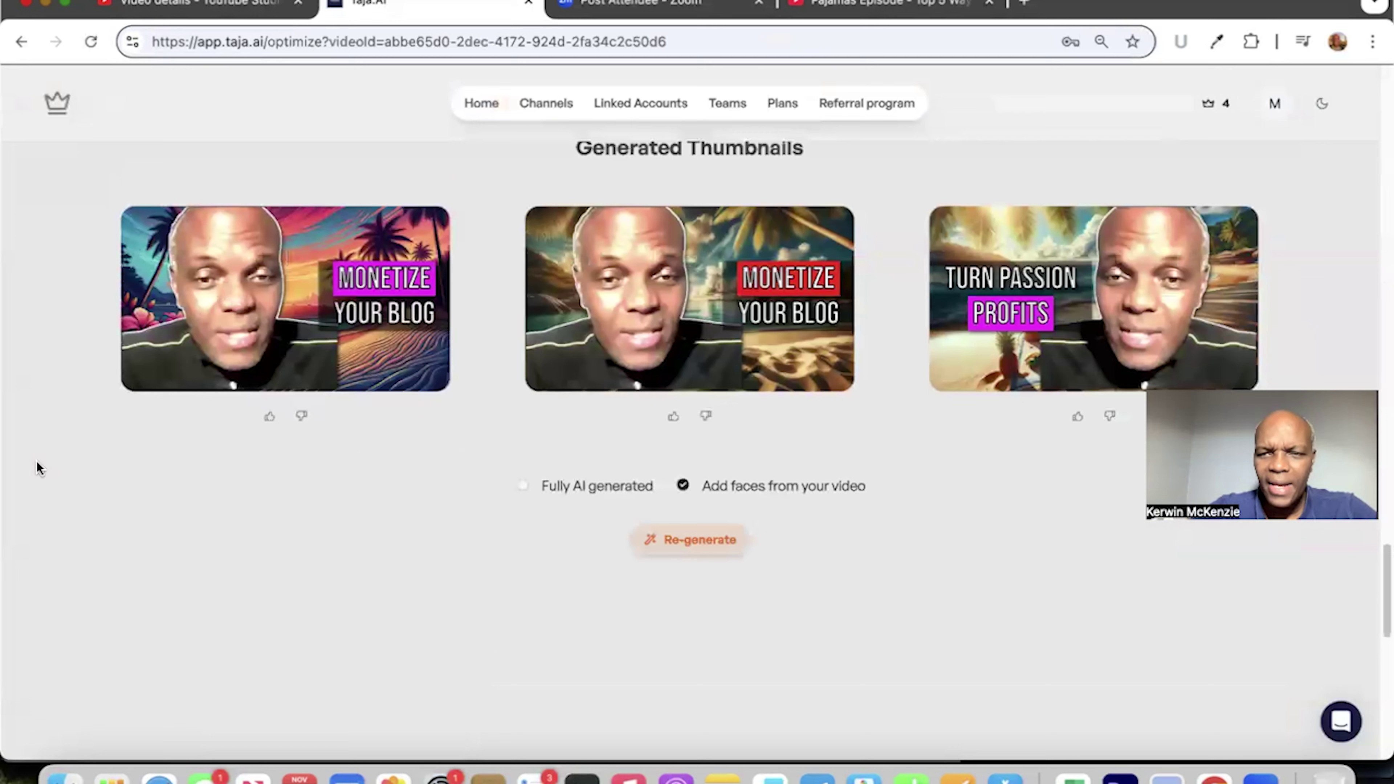
pyautogui.click(732, 270)
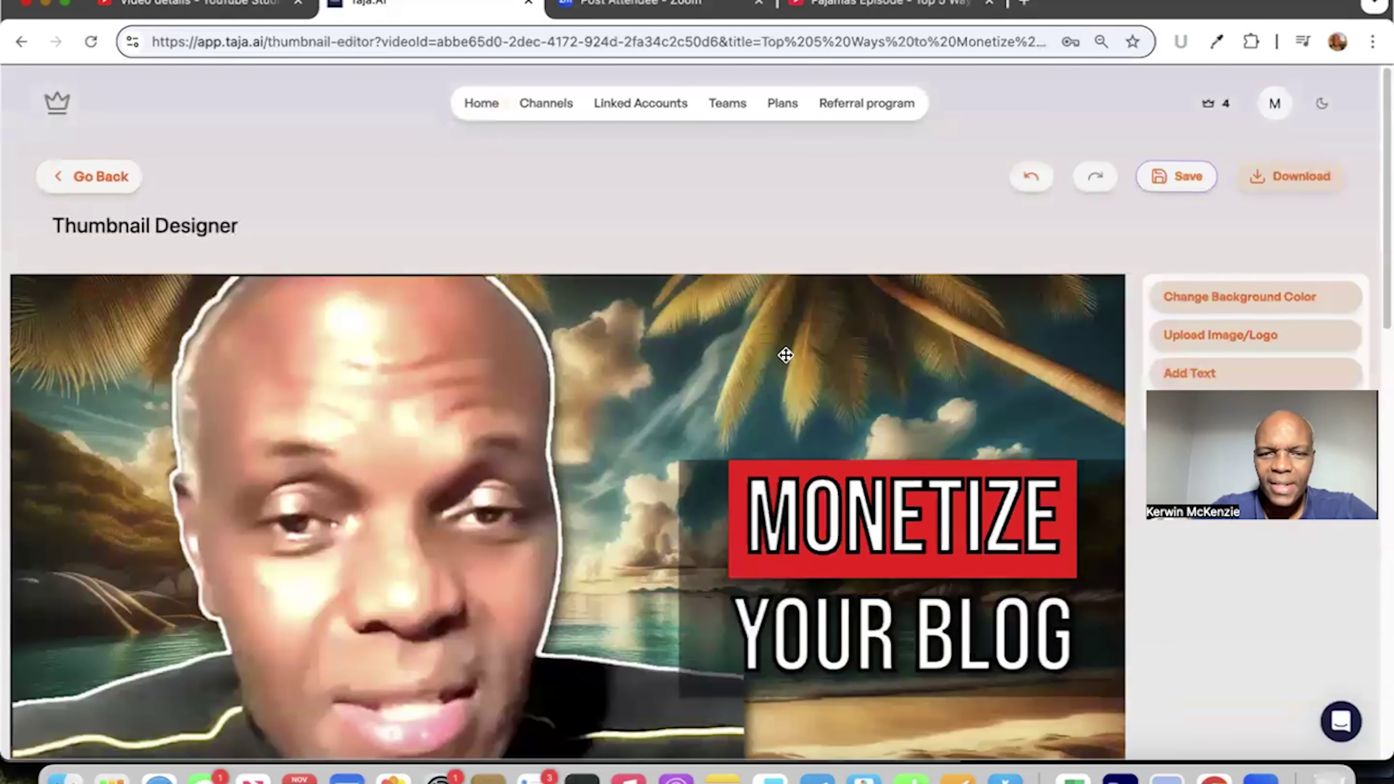
# - Insert "5 WAYS TO" before MONETIZE in the thumbnail text and save the design
pyautogui.click(821, 491)
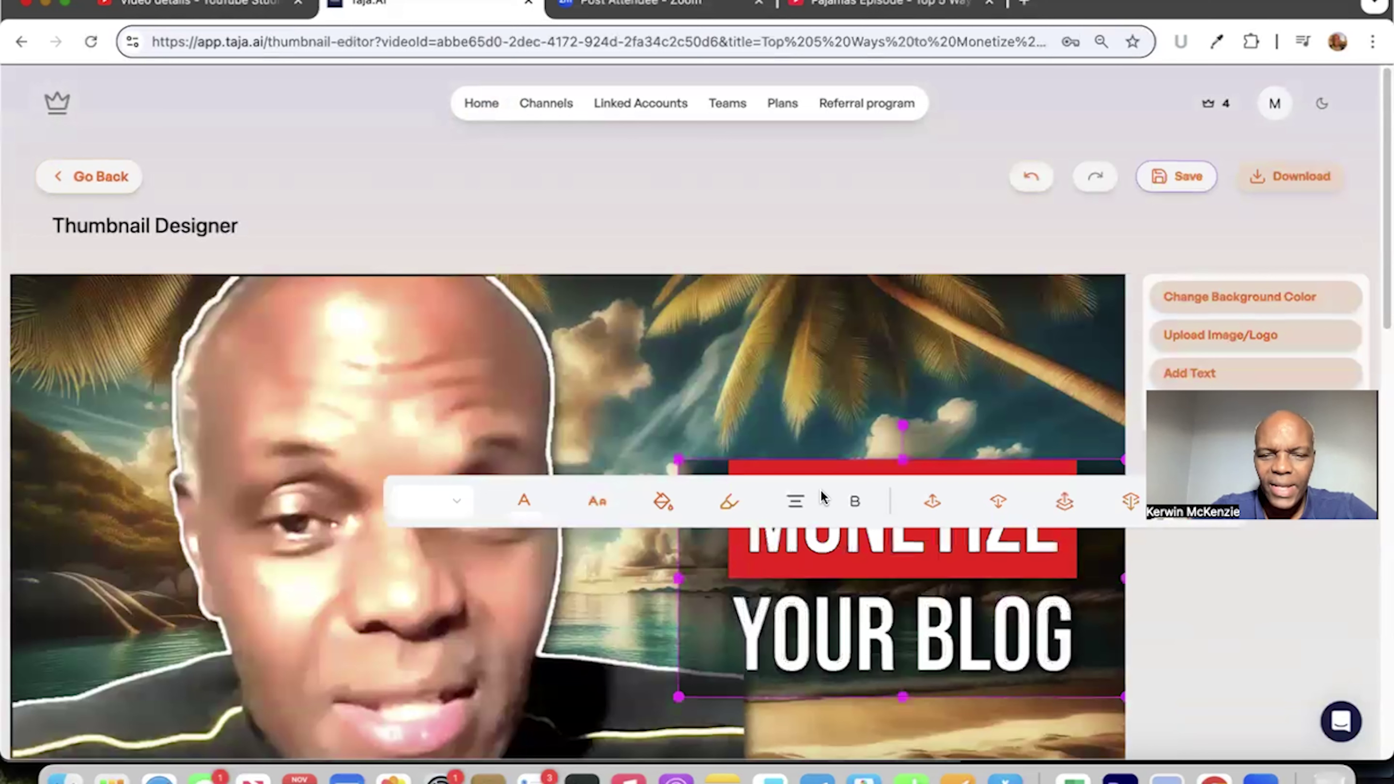
pyautogui.doubleClick(761, 573)
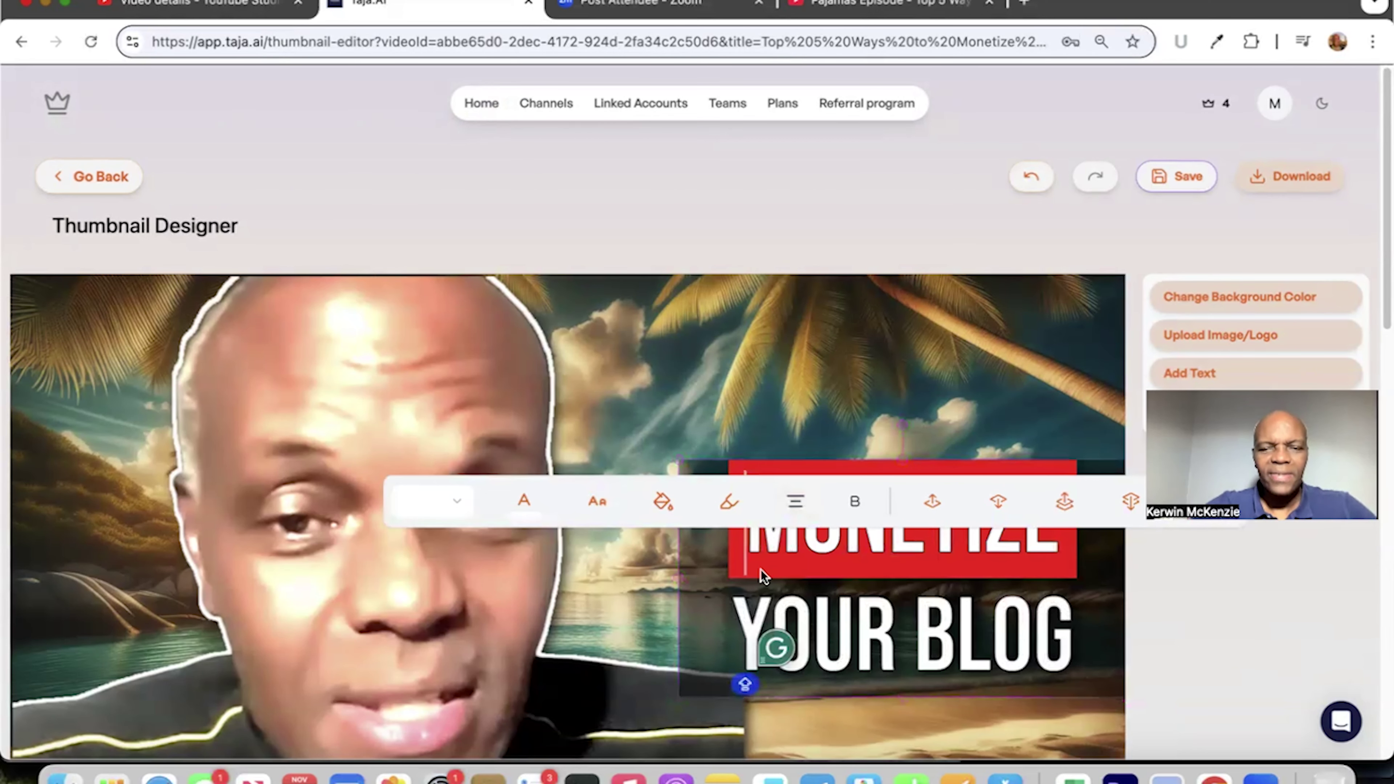
pyautogui.write('5 ')
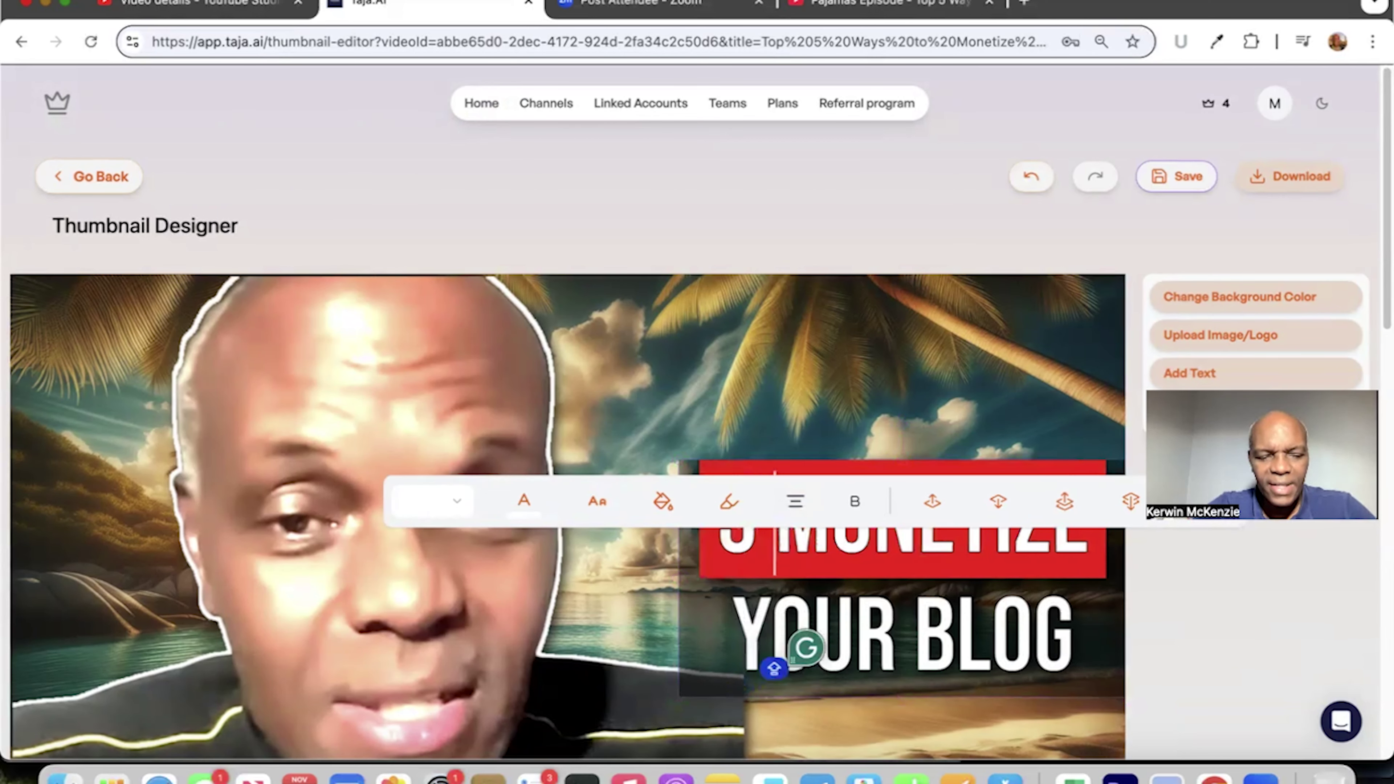
pyautogui.write('WAYS TO')
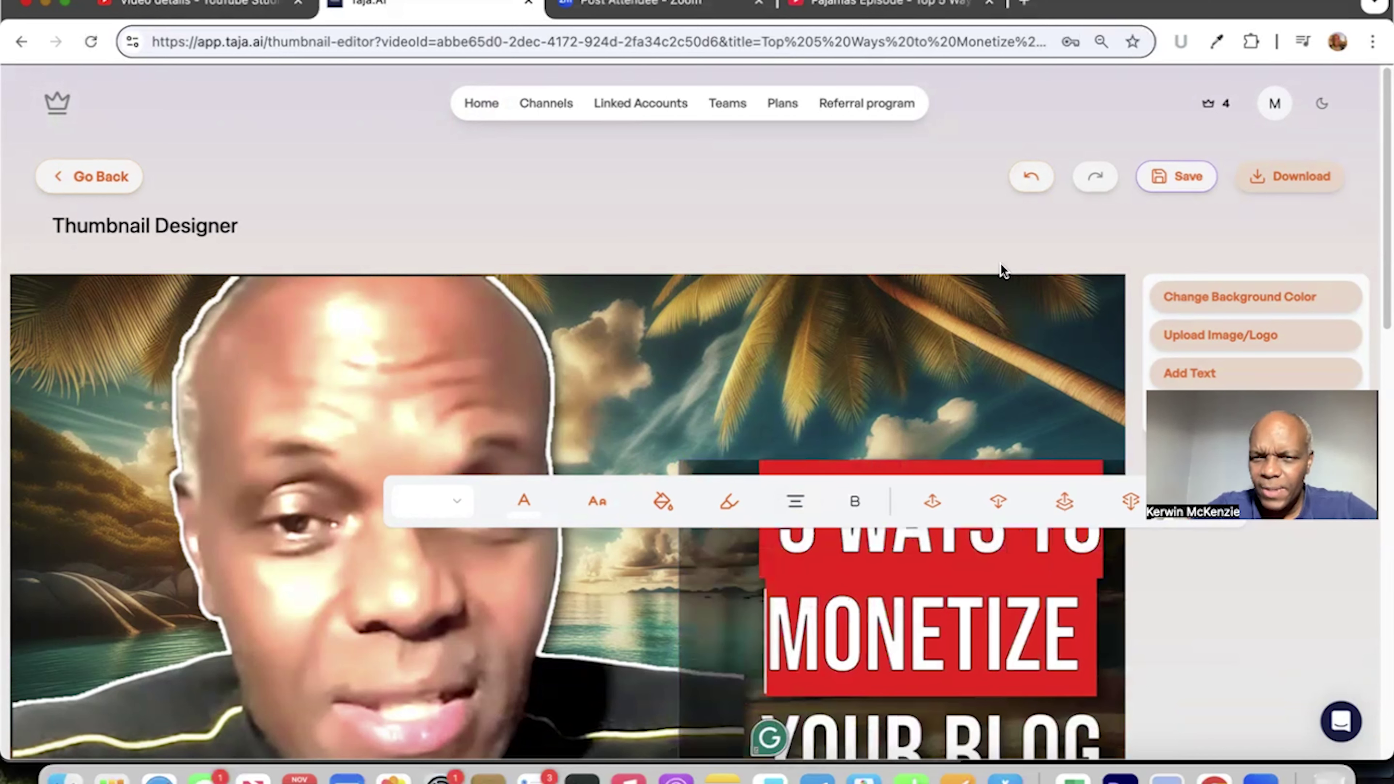
pyautogui.click(1173, 187)
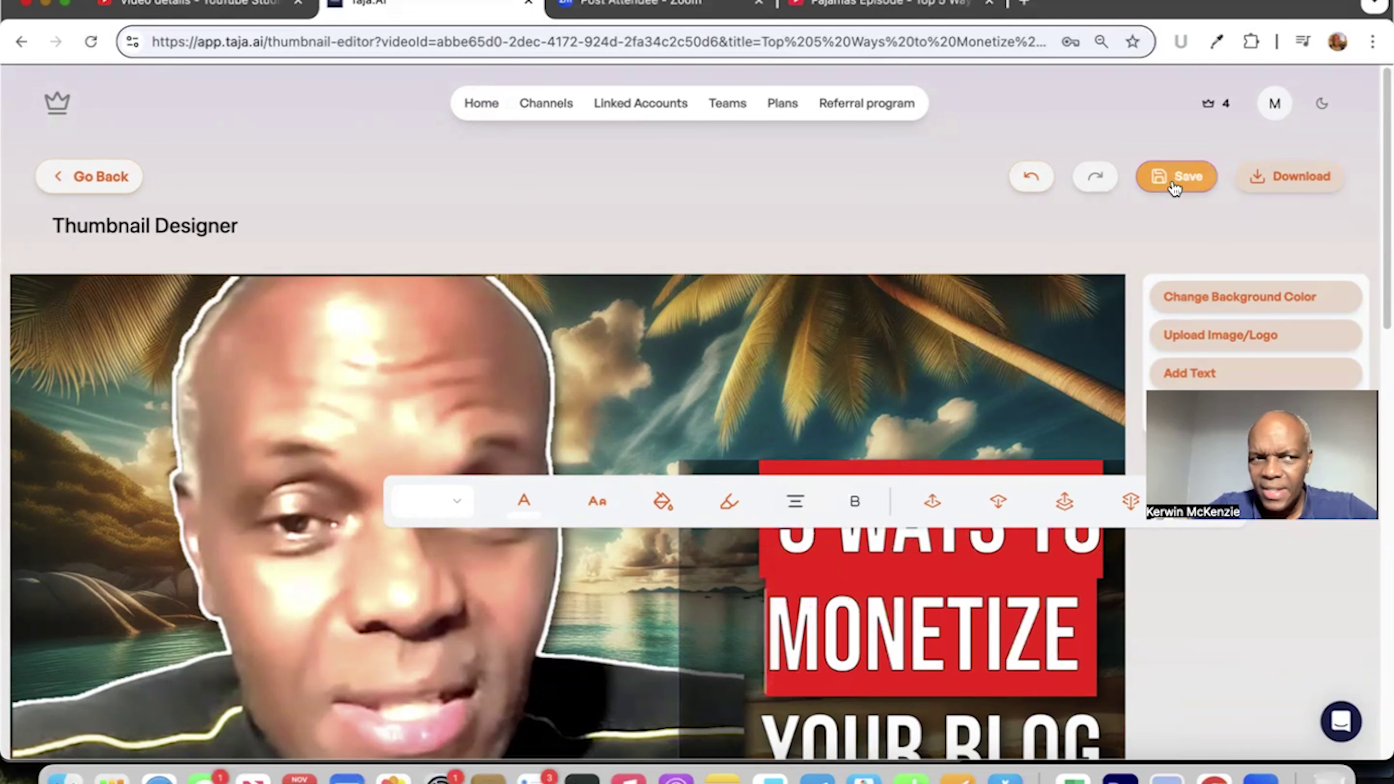
# - Return to the video's optimization page and review the saved thumbnail preview alongside the other generated thumbnails
pyautogui.click(122, 175)
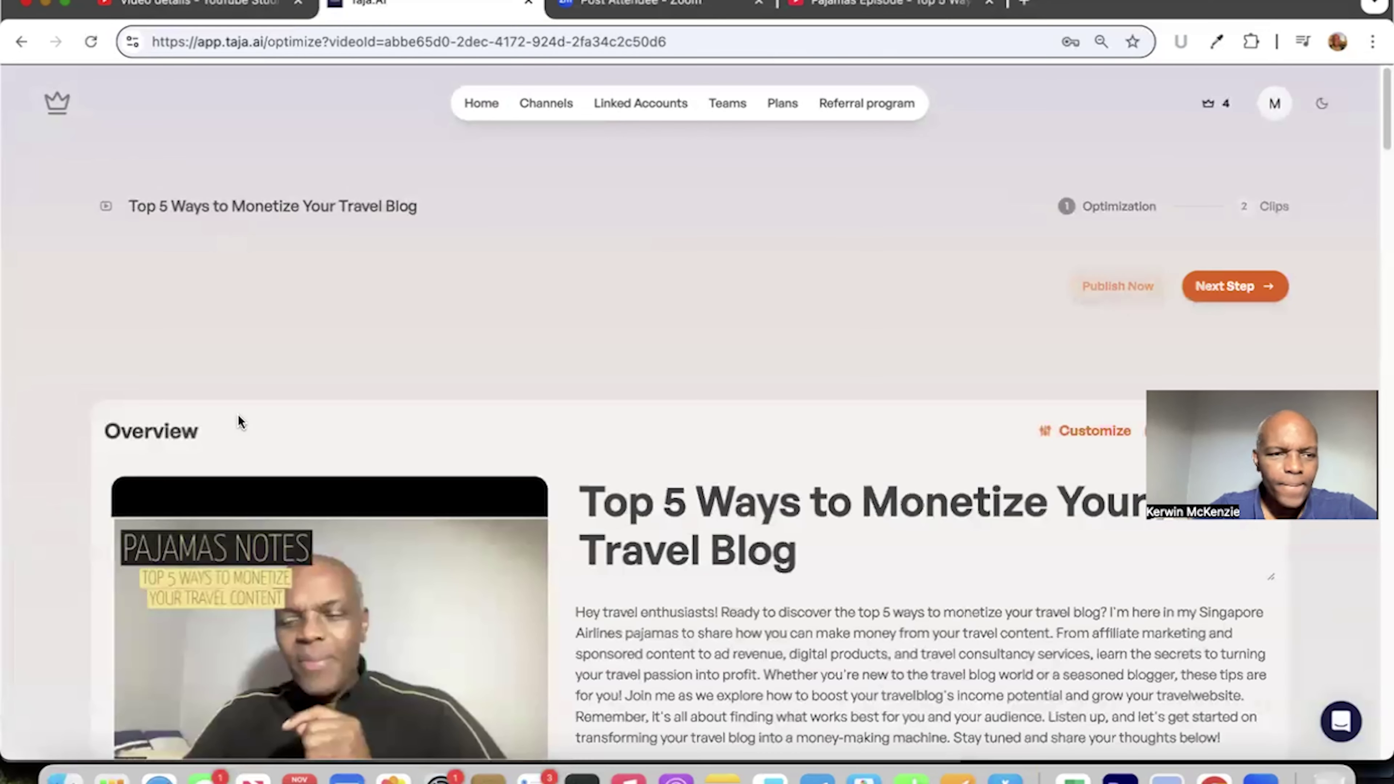
pyautogui.scroll(-15, 47, 519)
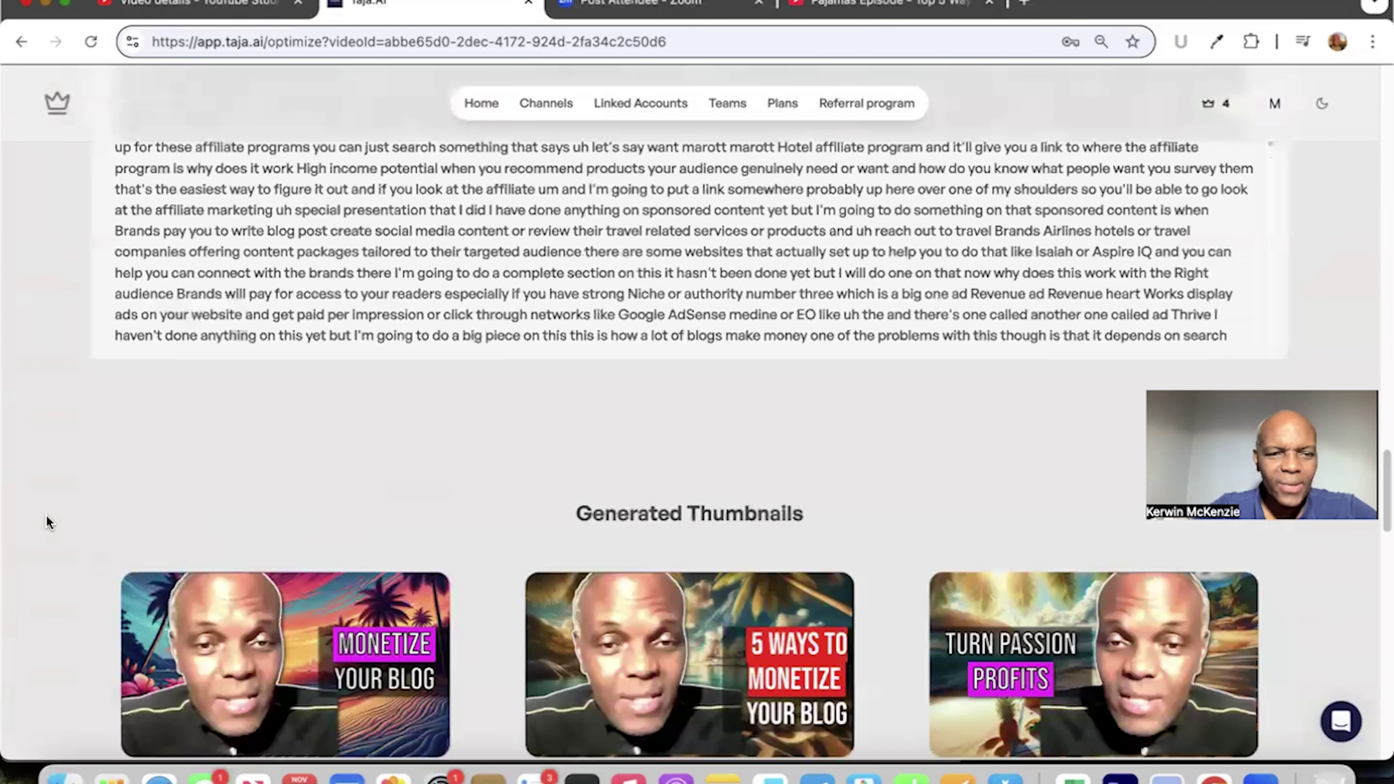
pyautogui.scroll(-10, 47, 518)
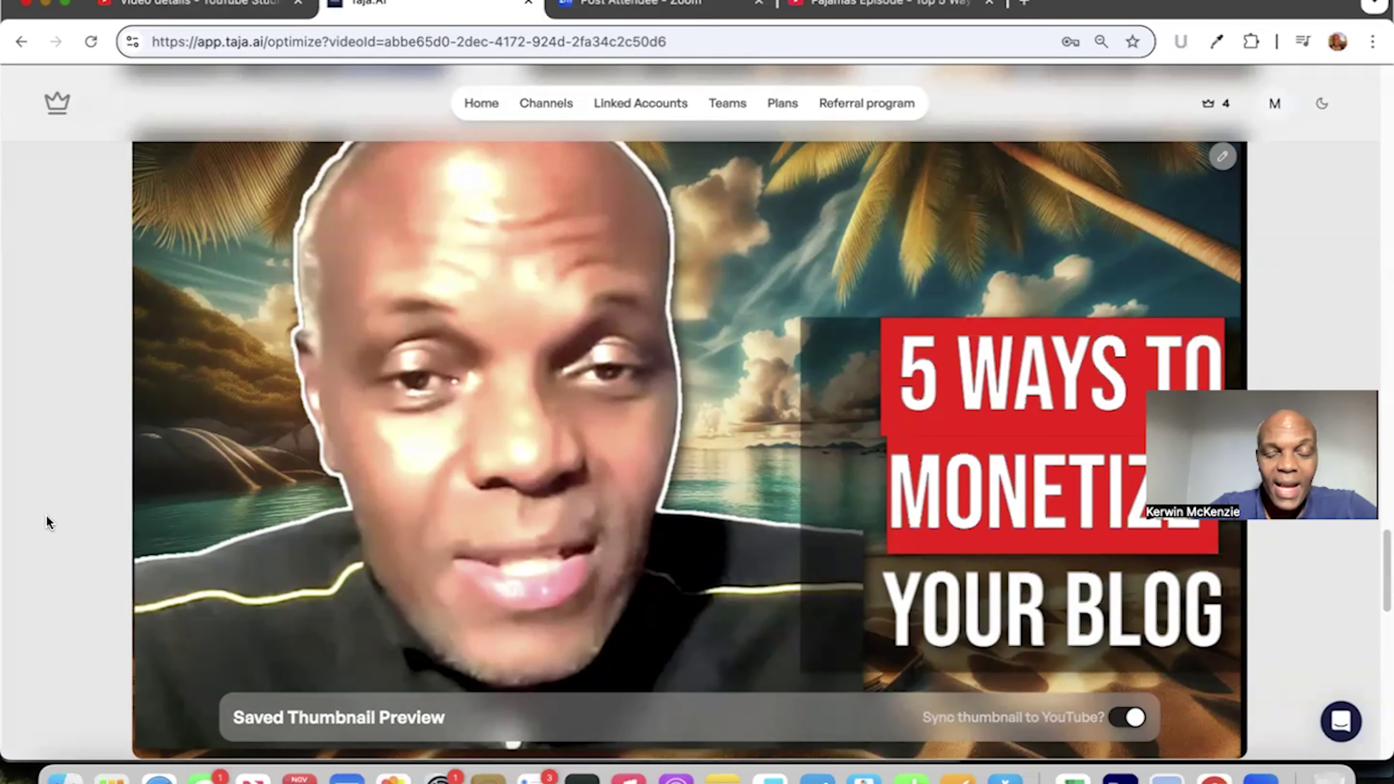
pyautogui.scroll(5, 46, 521)
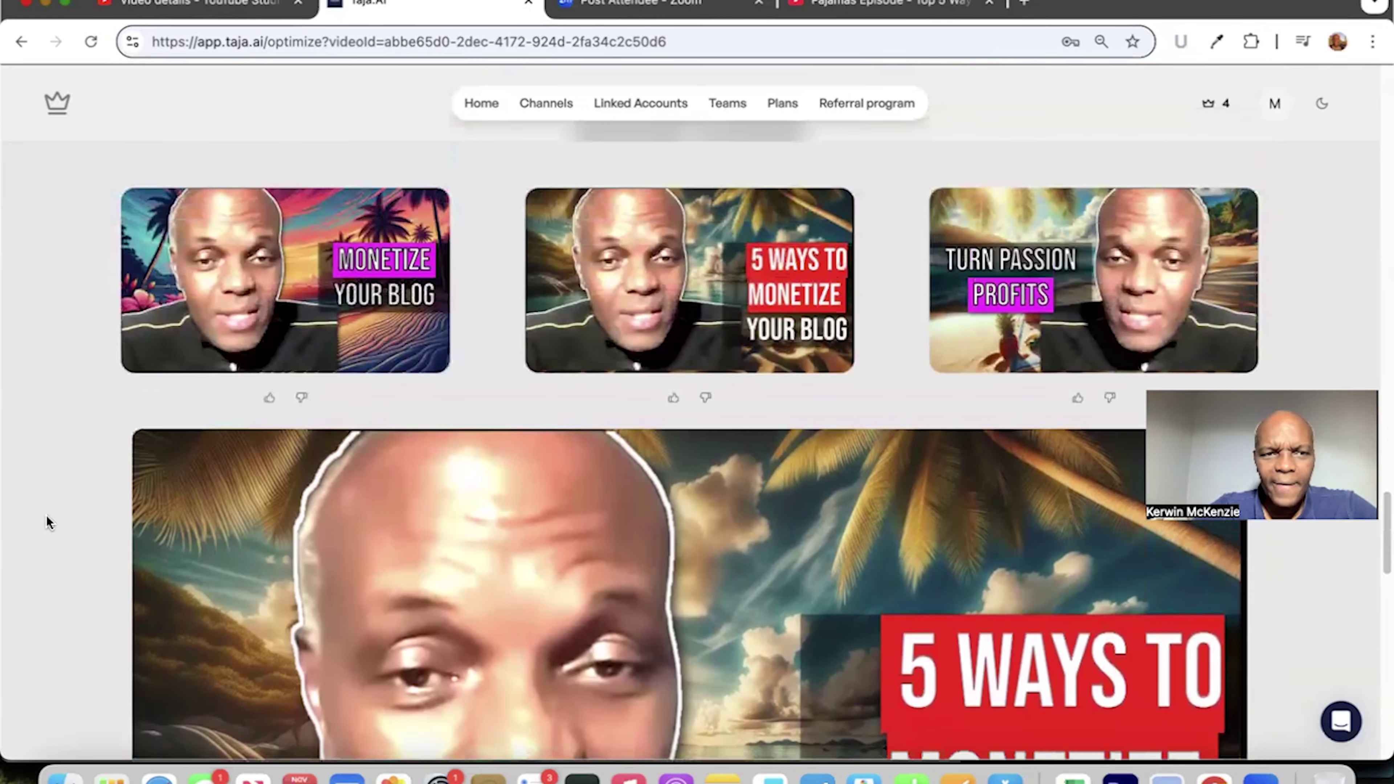
pyautogui.scroll(2, 47, 521)
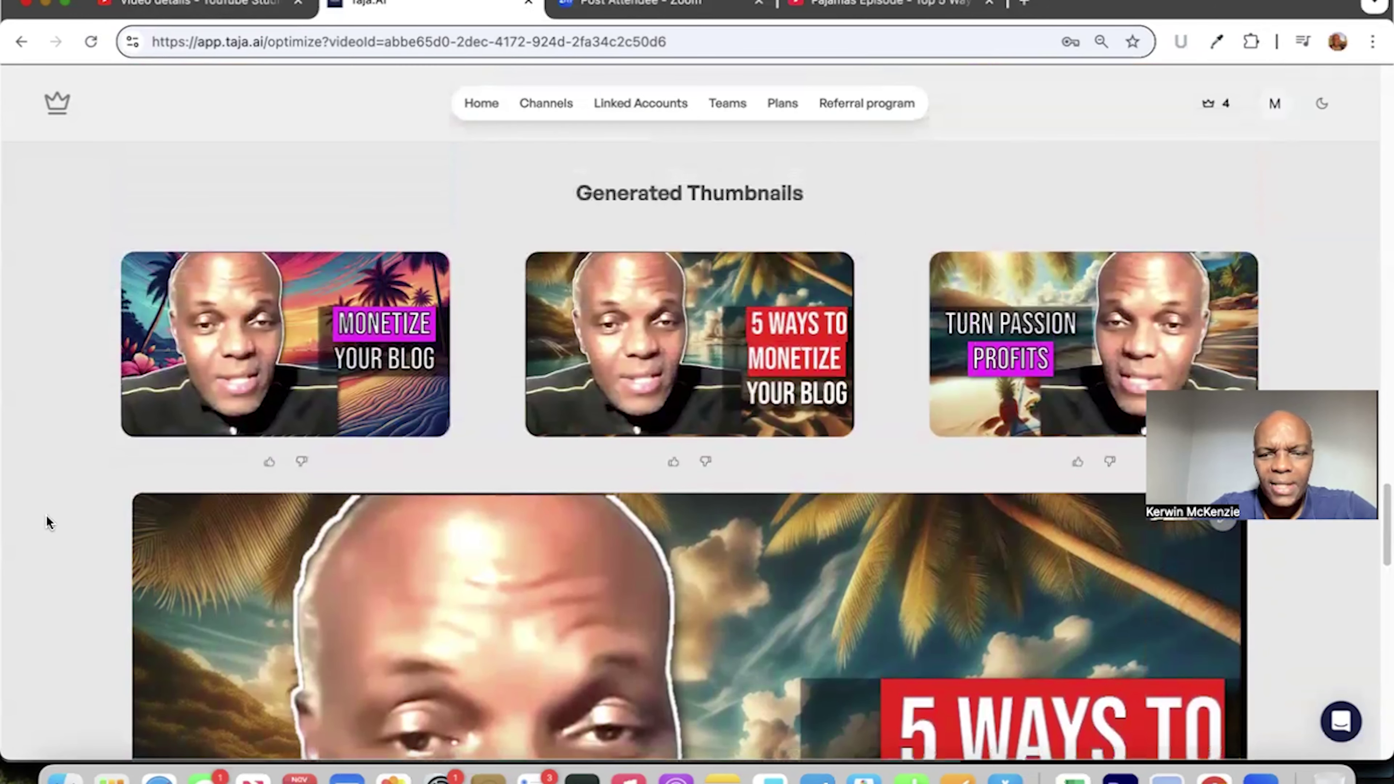
# - Regenerate the thumbnails with the Fully AI generated option, keeping Include captions enabled
pyautogui.scroll(-10, 46, 521)
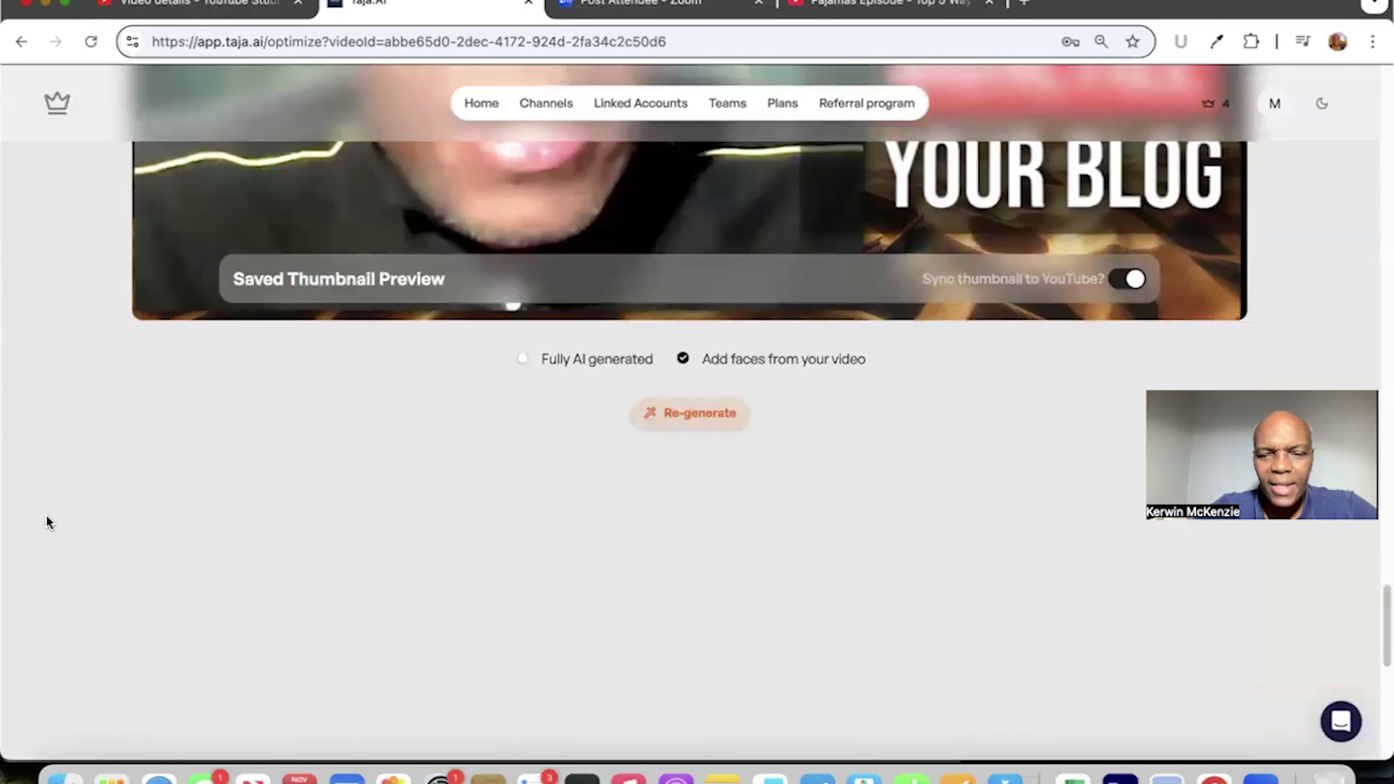
pyautogui.click(522, 359)
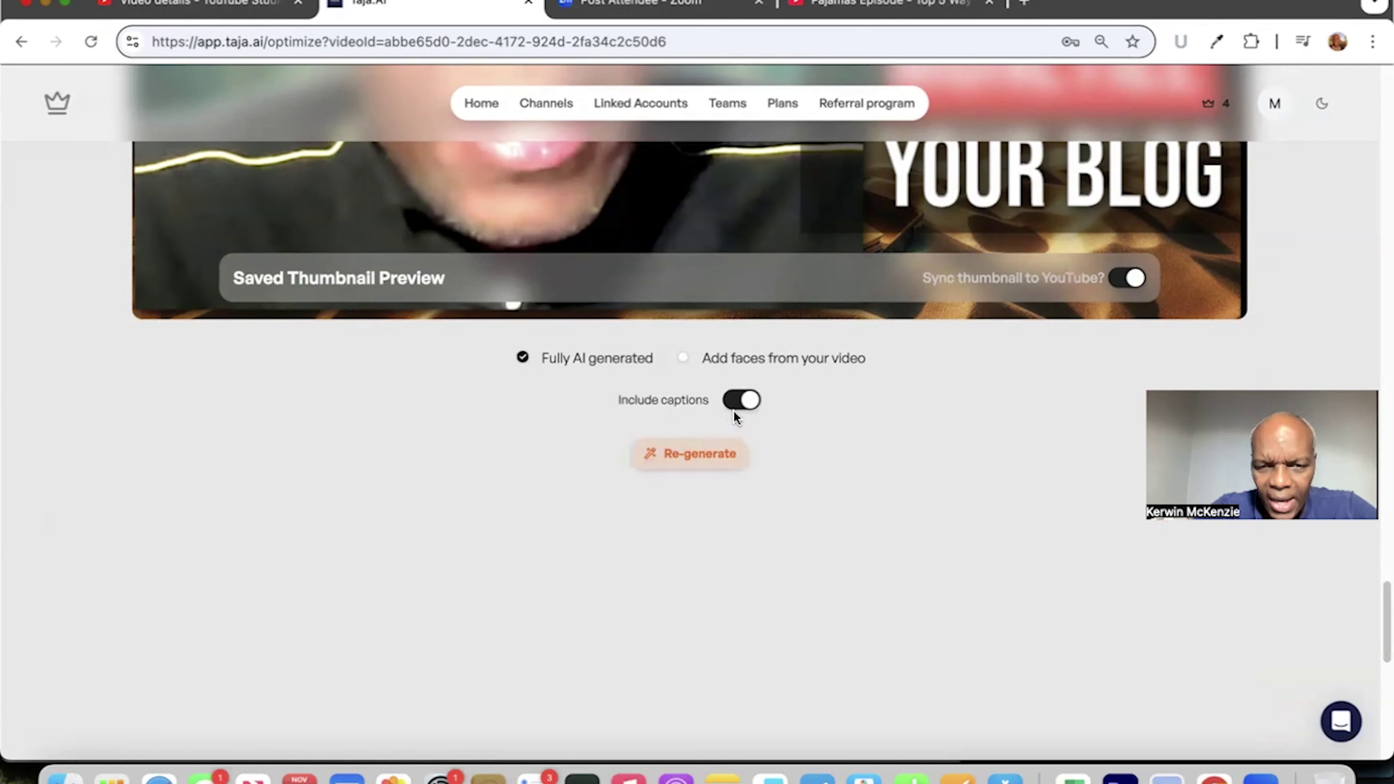
pyautogui.click(740, 401)
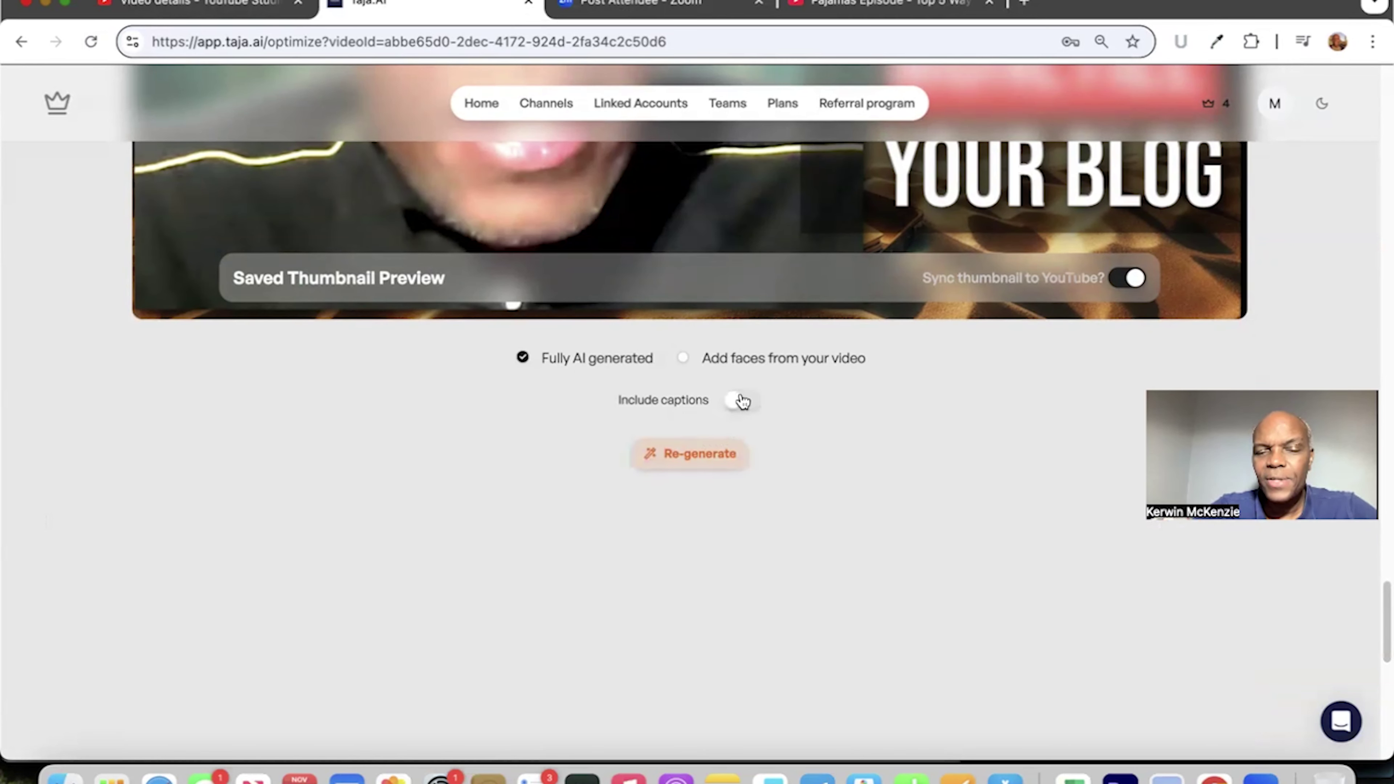
pyautogui.click(742, 402)
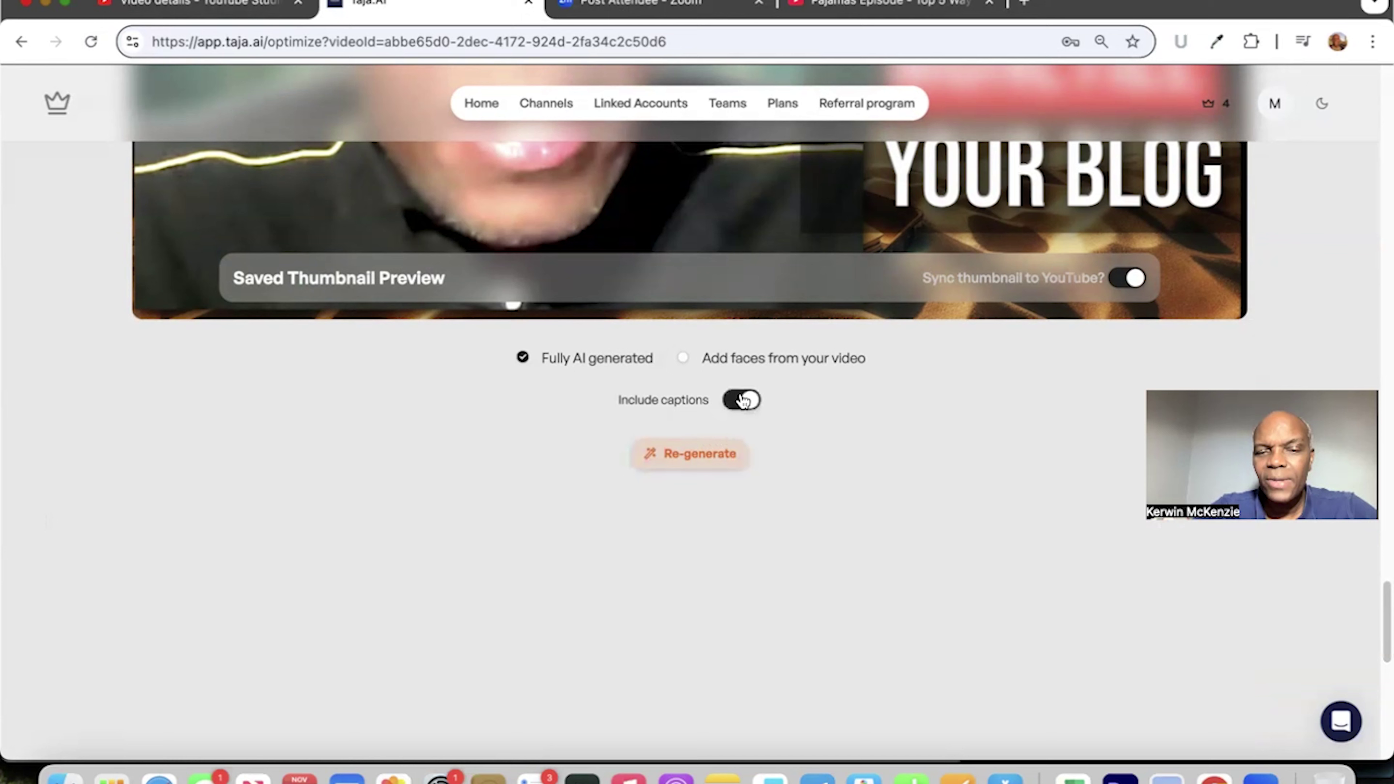
pyautogui.click(706, 456)
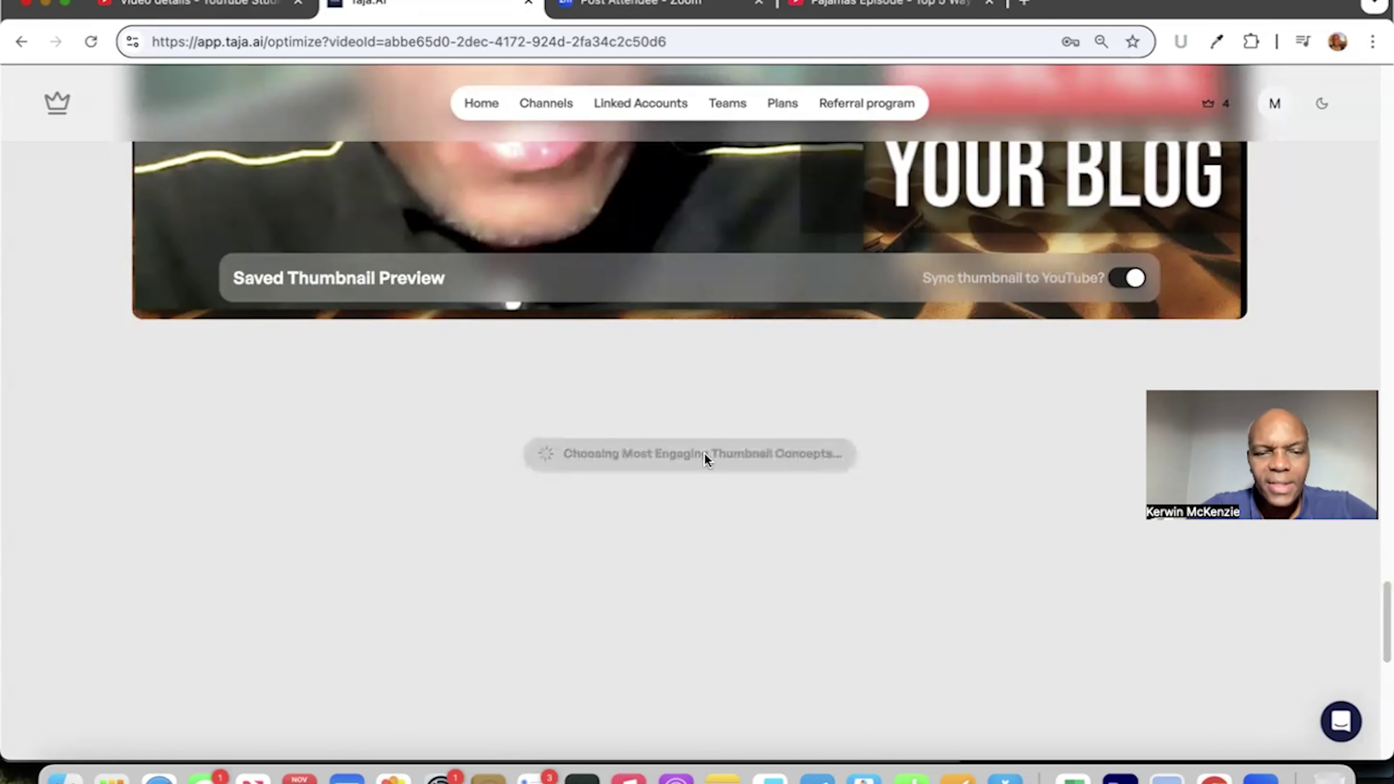
# - Switch to Adobe Express by loading adobe.com/express/ in a new browser tab
pyautogui.click(1023, 6)
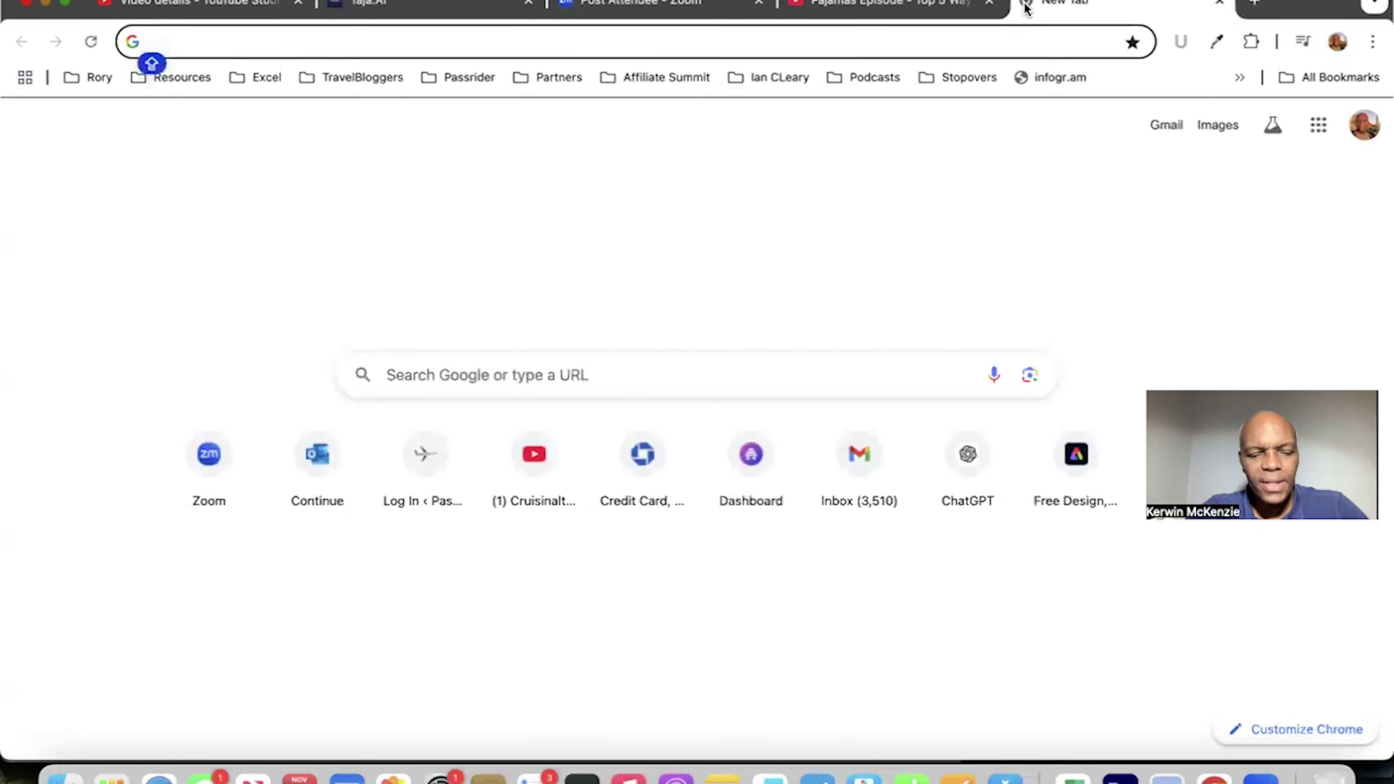
pyautogui.write('ADOBE')
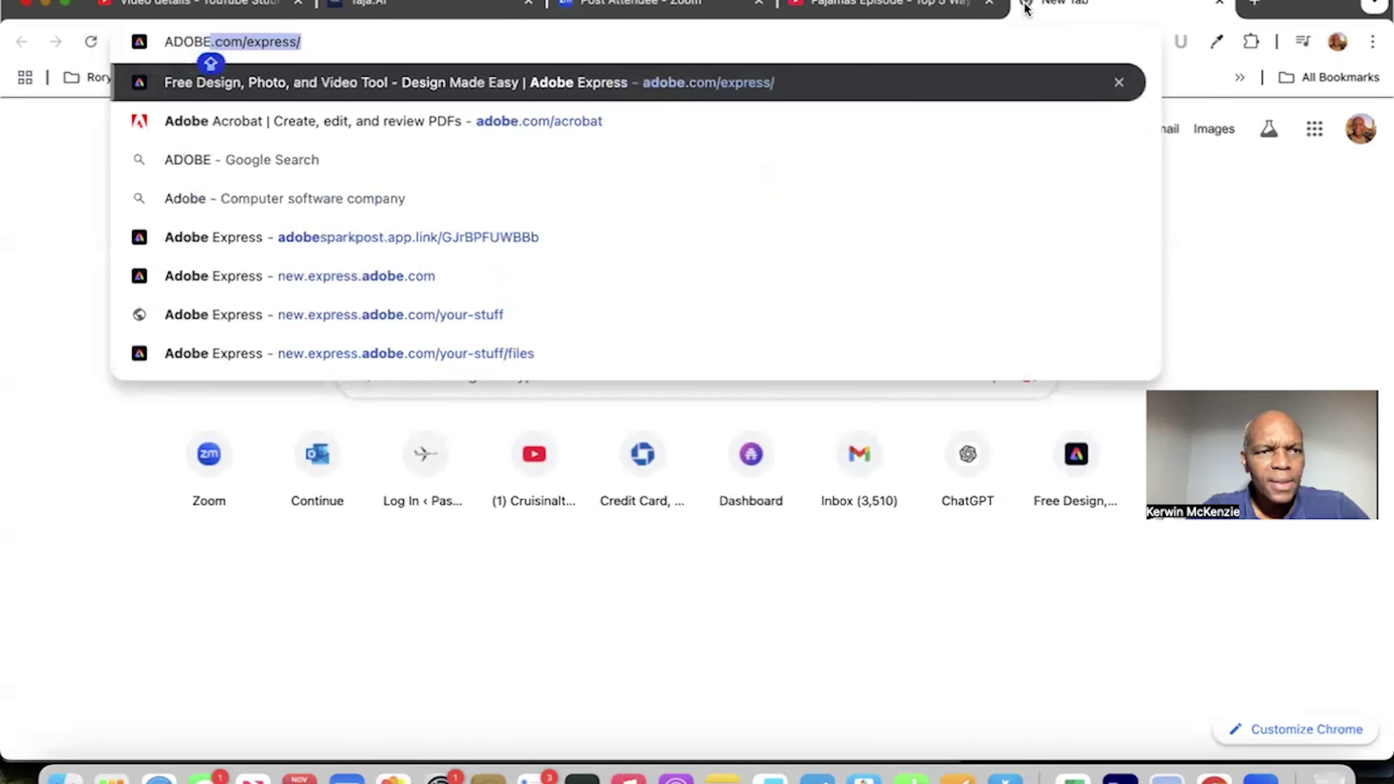
pyautogui.press('BackSpace')
pyautogui.press('BackSpace')
pyautogui.press('BackSpace')
pyautogui.press('BackSpace')
pyautogui.press('BackSpace')
pyautogui.press('BackSpace')
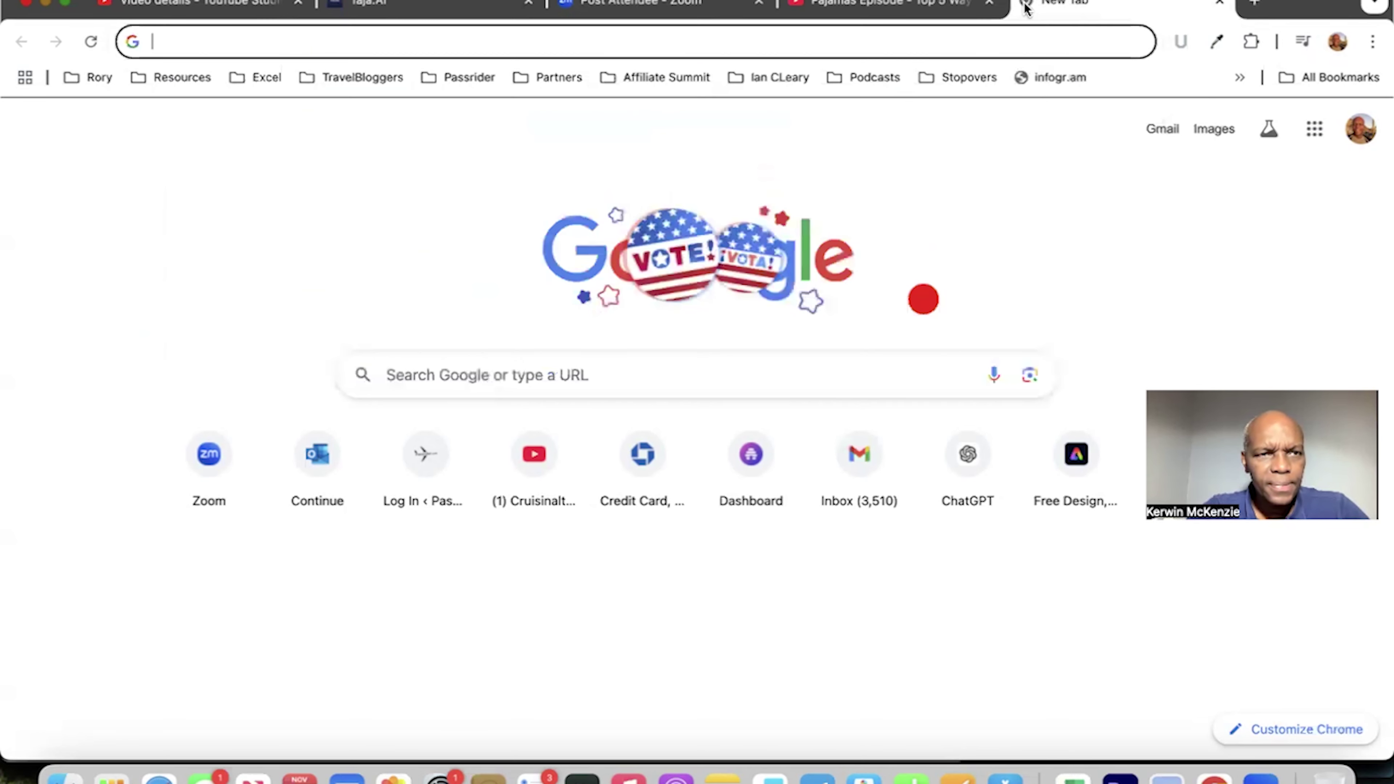
pyautogui.write('adobe')
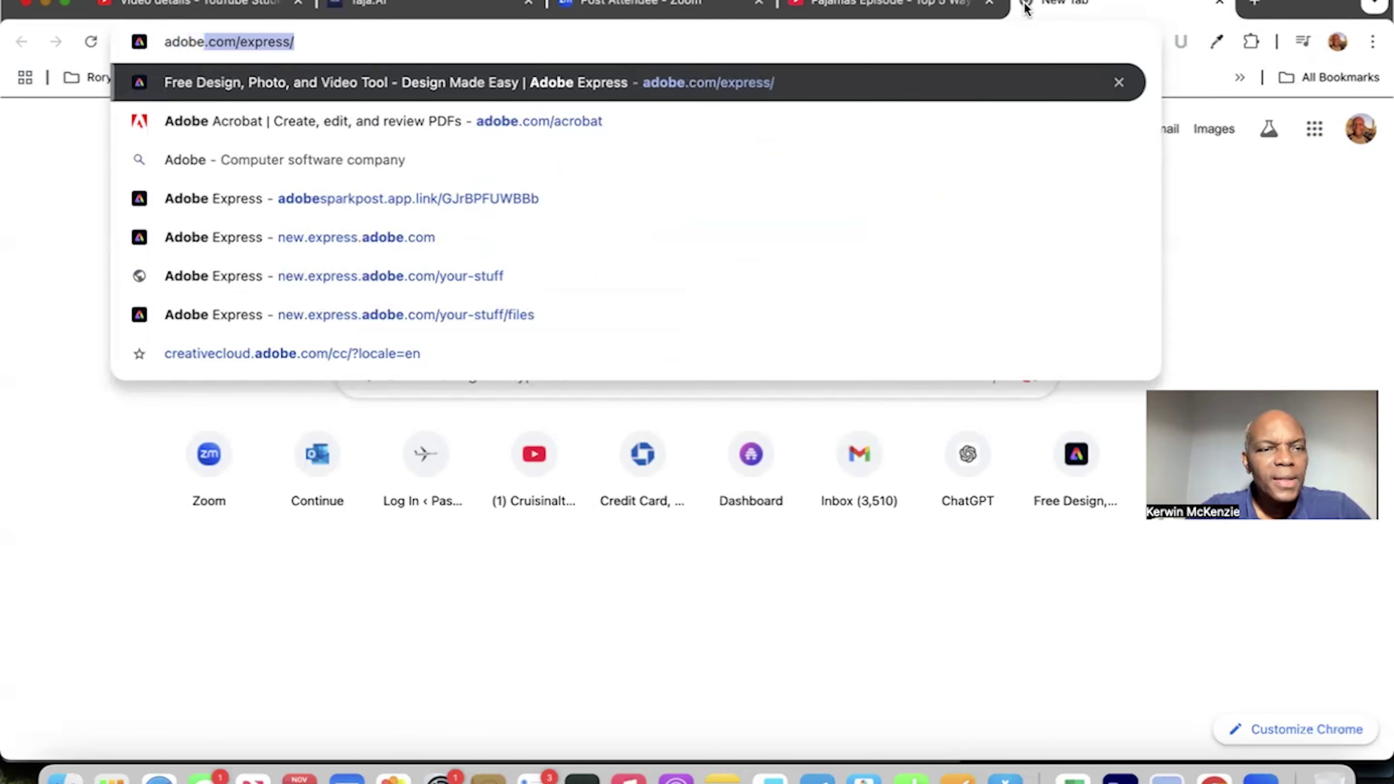
pyautogui.press('Right')
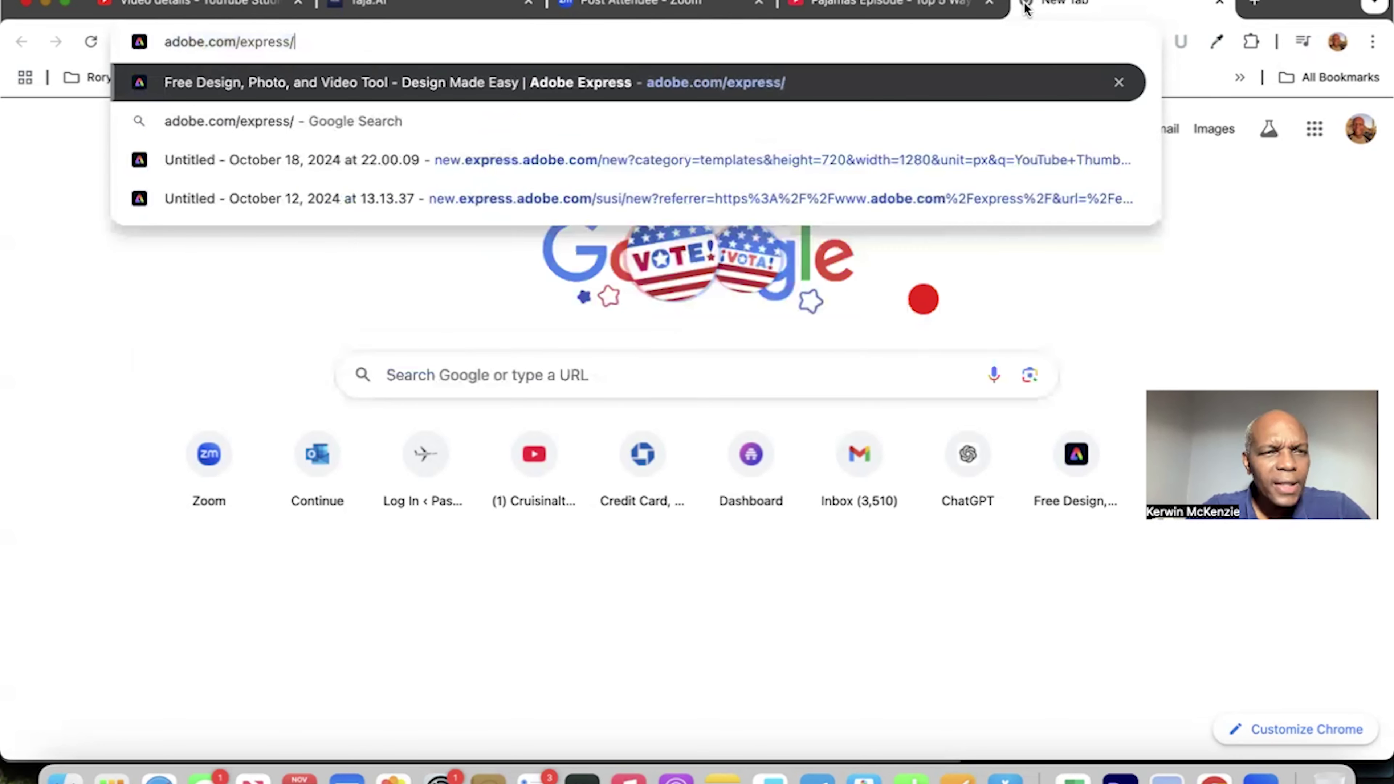
pyautogui.press('Return')
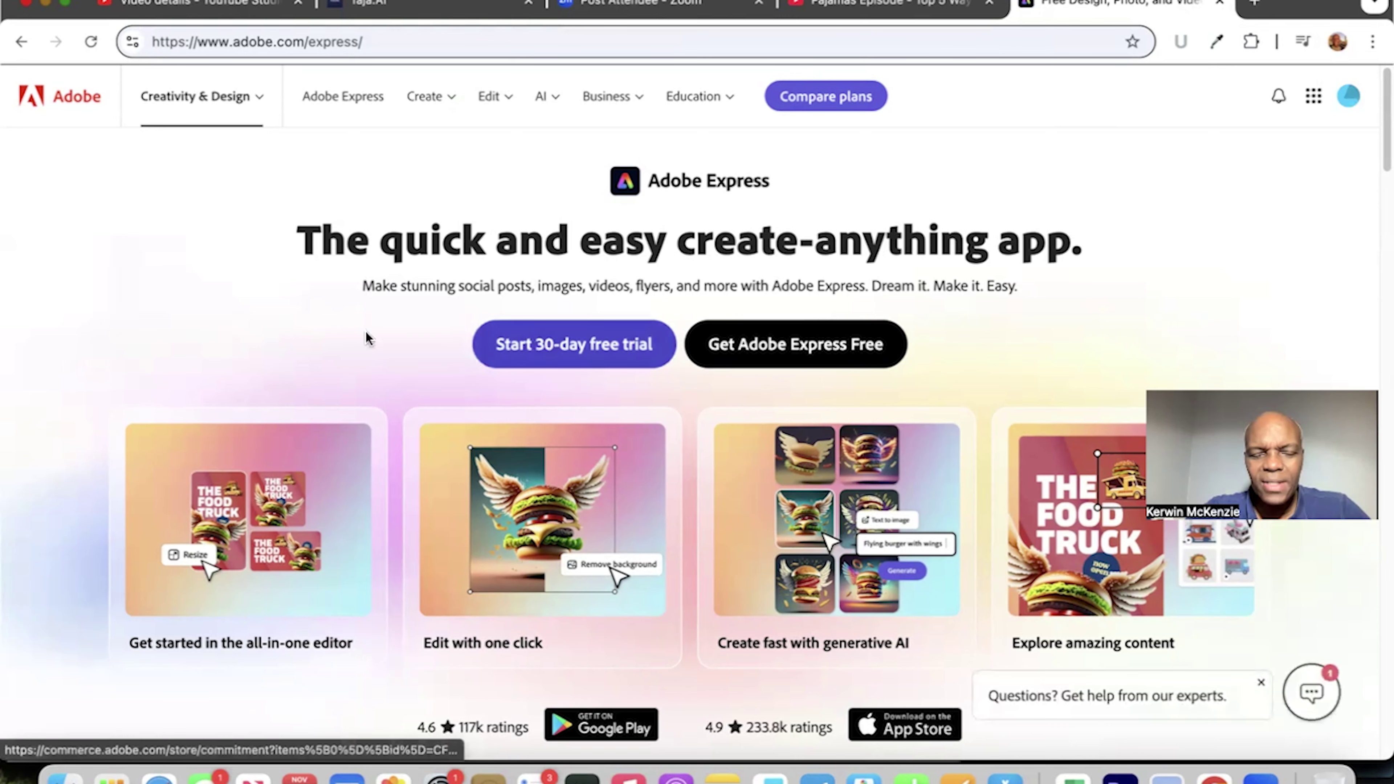
# - Examine the Adobe Express home page, including its feature overview and the plan comparison
pyautogui.scroll(-10, 366, 337)
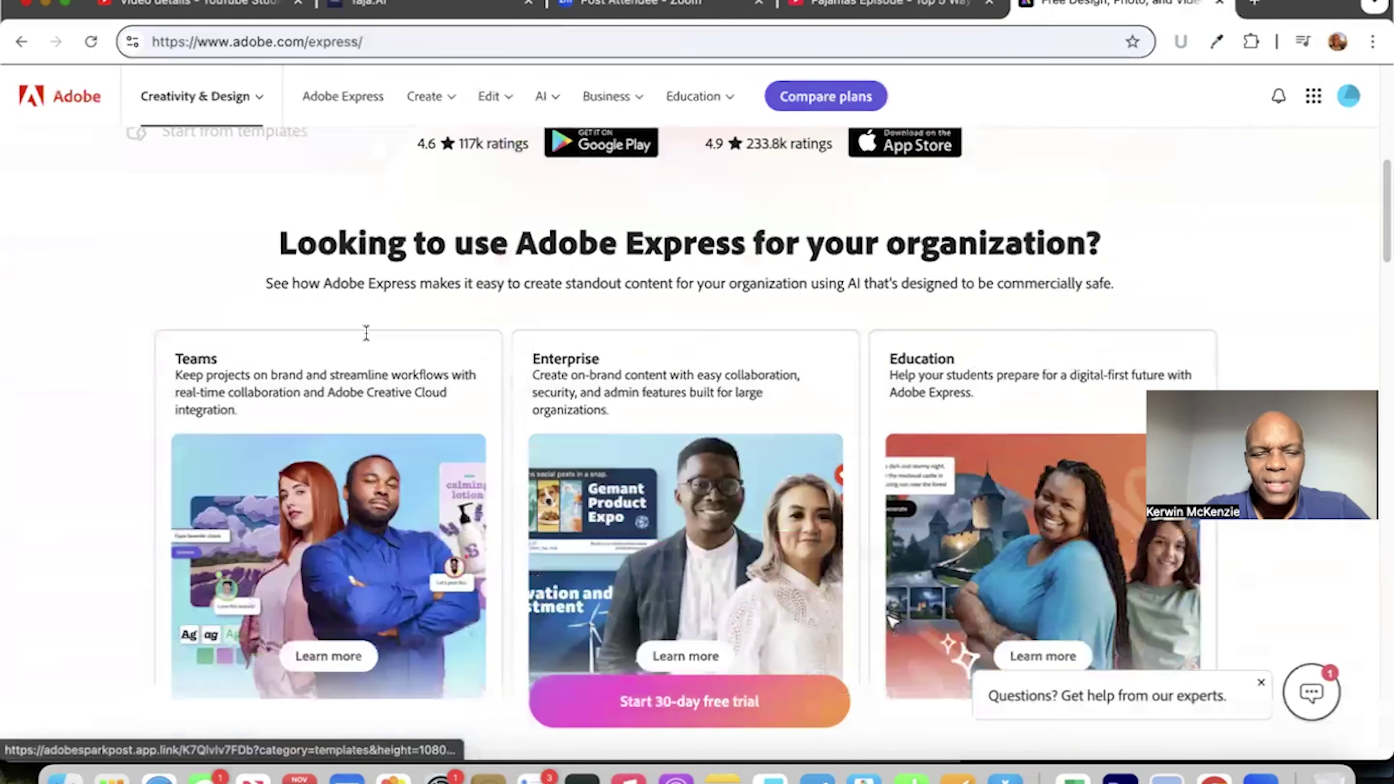
pyautogui.scroll(-3, 366, 332)
pyautogui.scroll(-8, 366, 332)
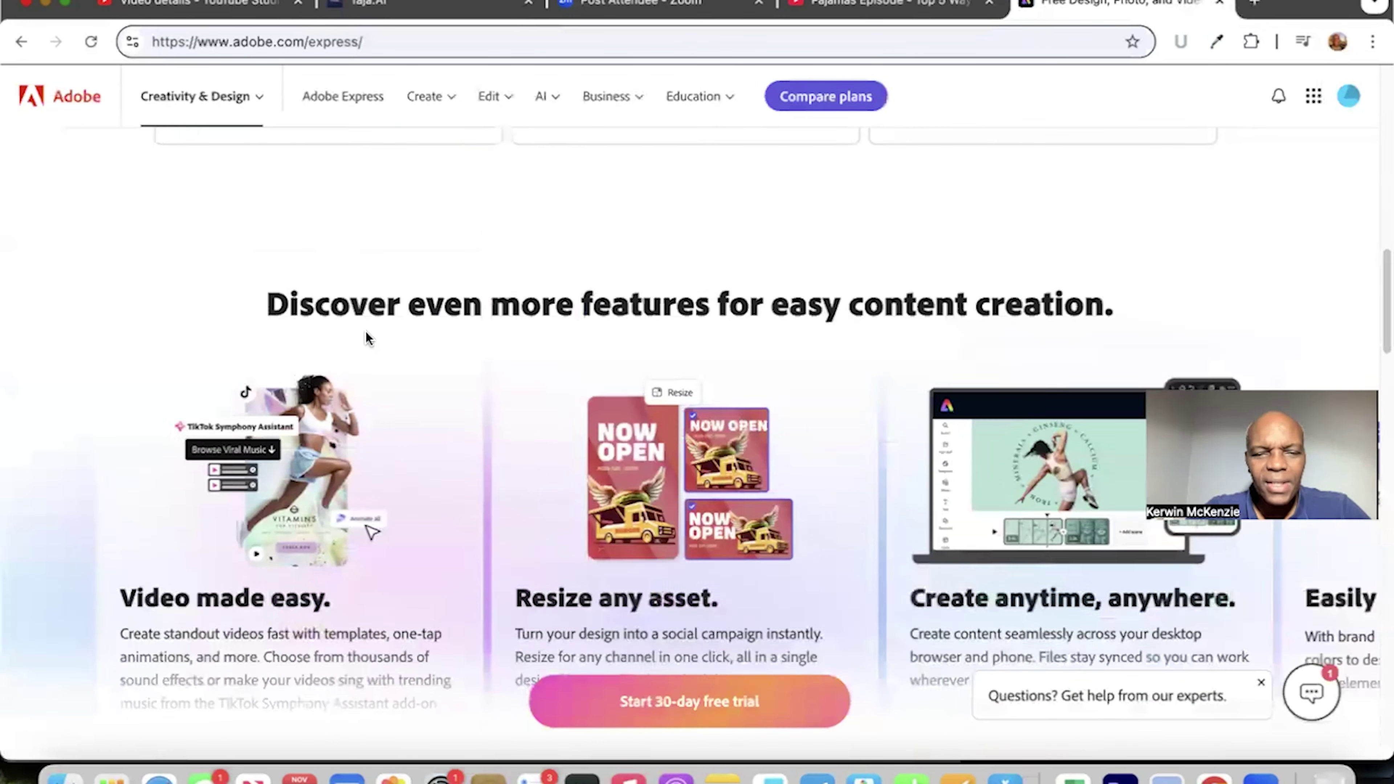
pyautogui.scroll(-12, 366, 337)
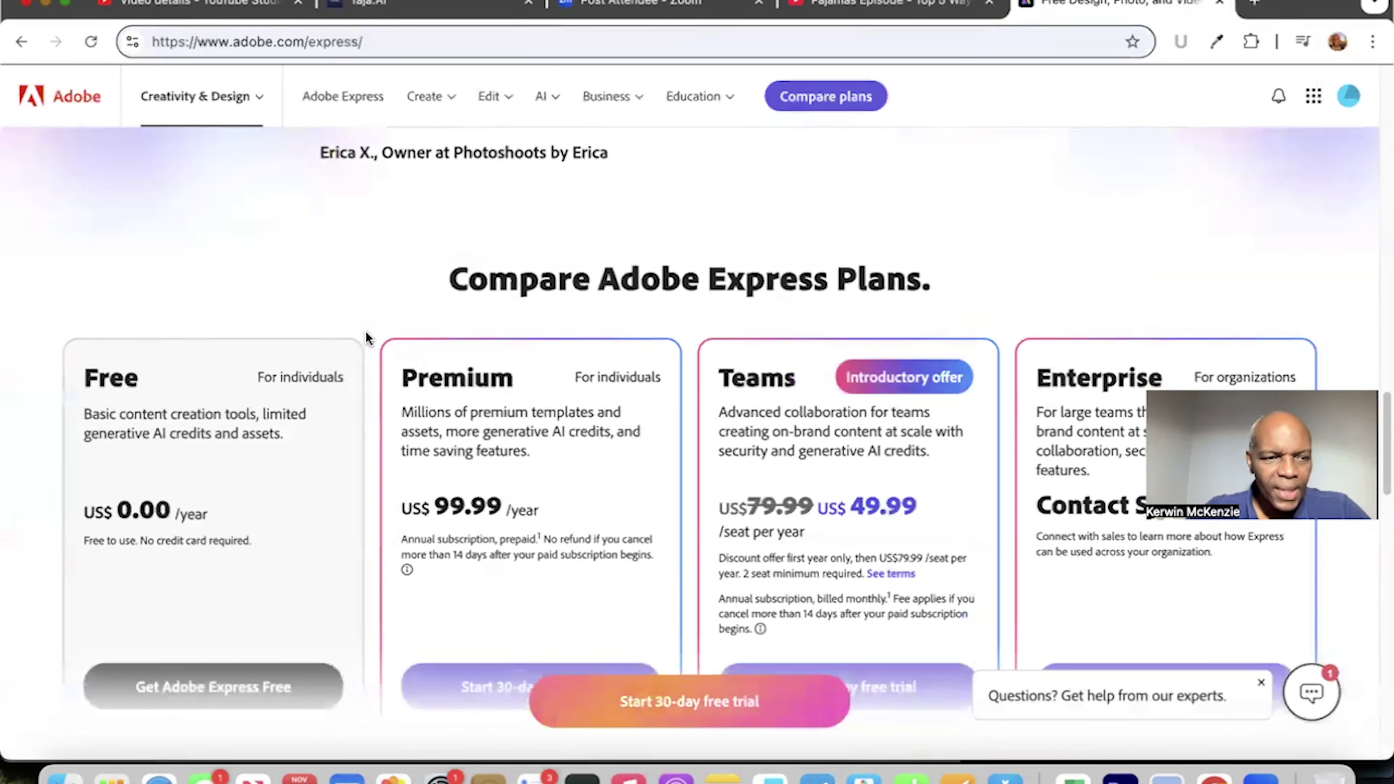
pyautogui.scroll(-8, 366, 337)
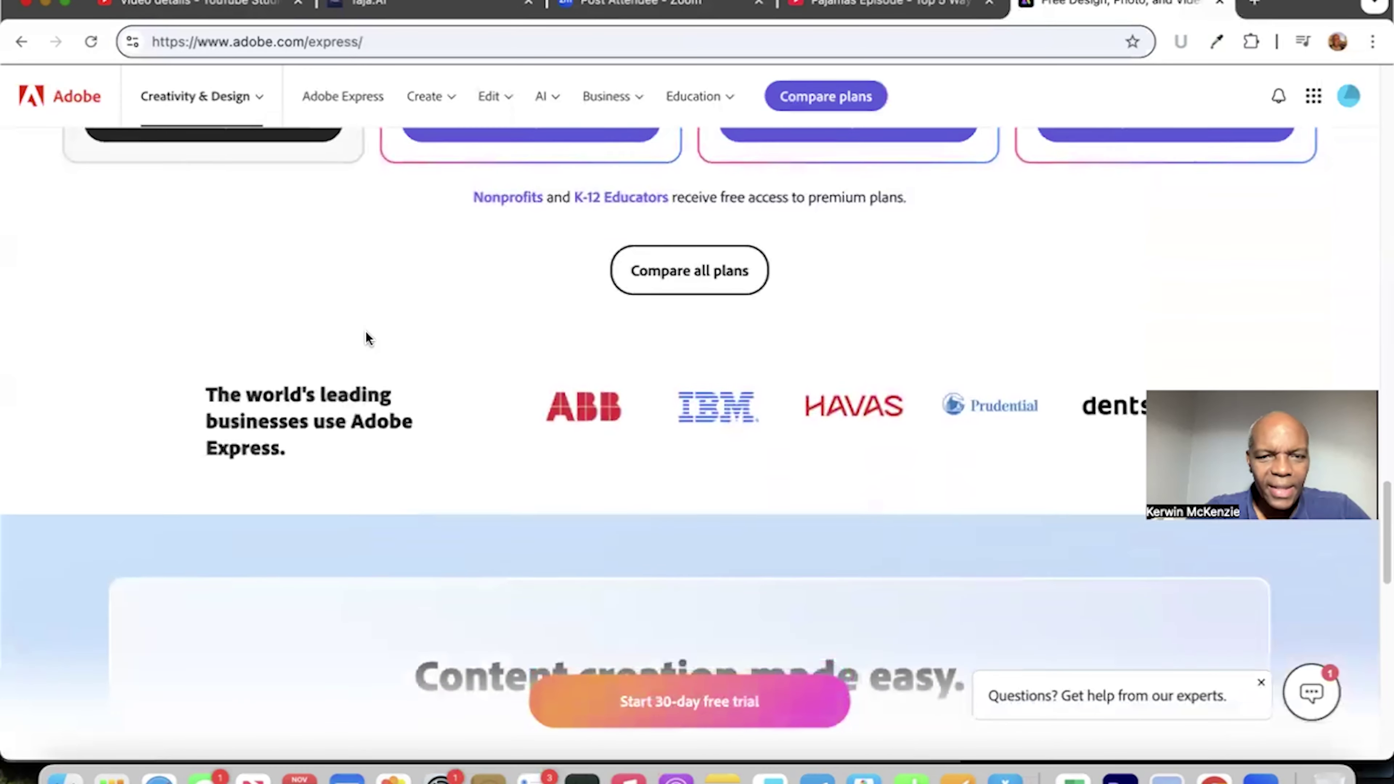
pyautogui.scroll(-5, 366, 337)
# - Create a new YouTube Thumbnail design in Adobe Express and open its Generate template prompt
pyautogui.press('Home')
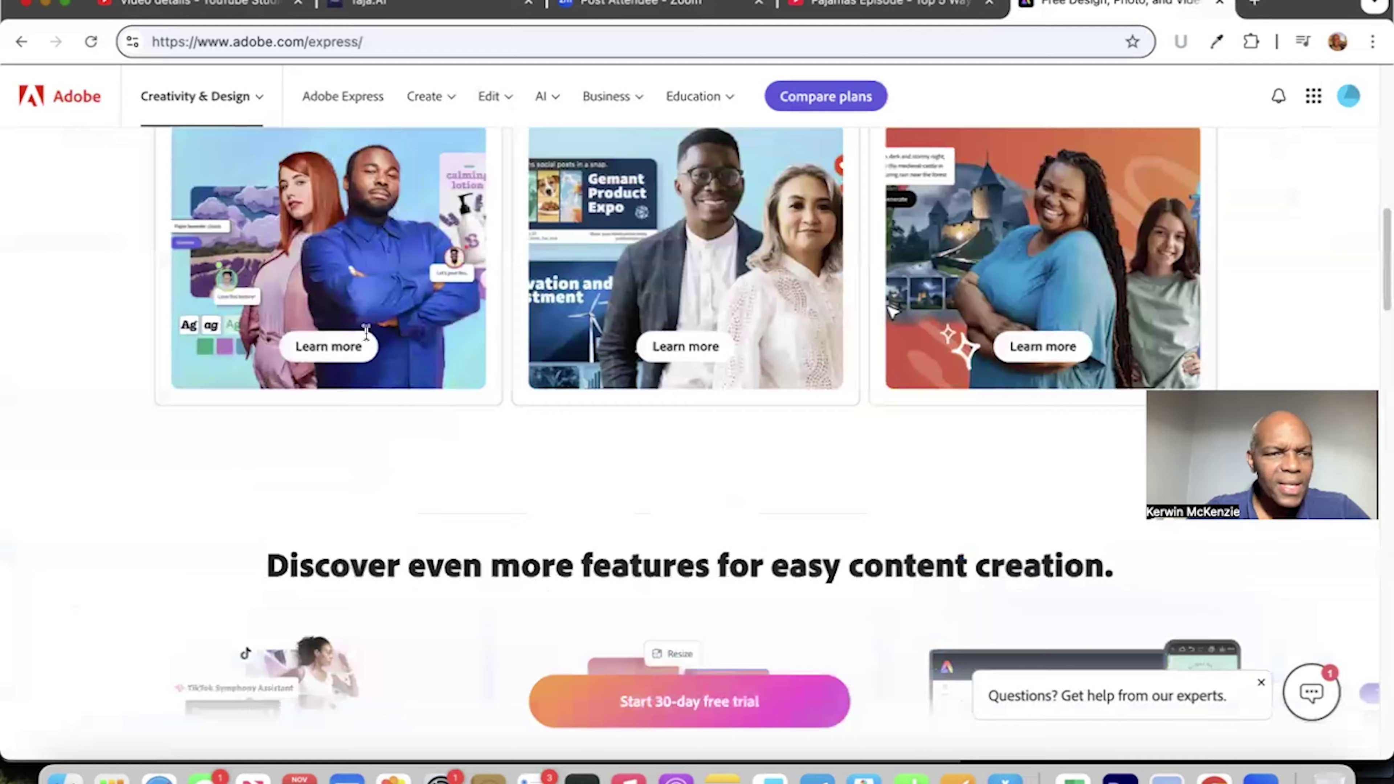
pyautogui.scroll(-1, 366, 337)
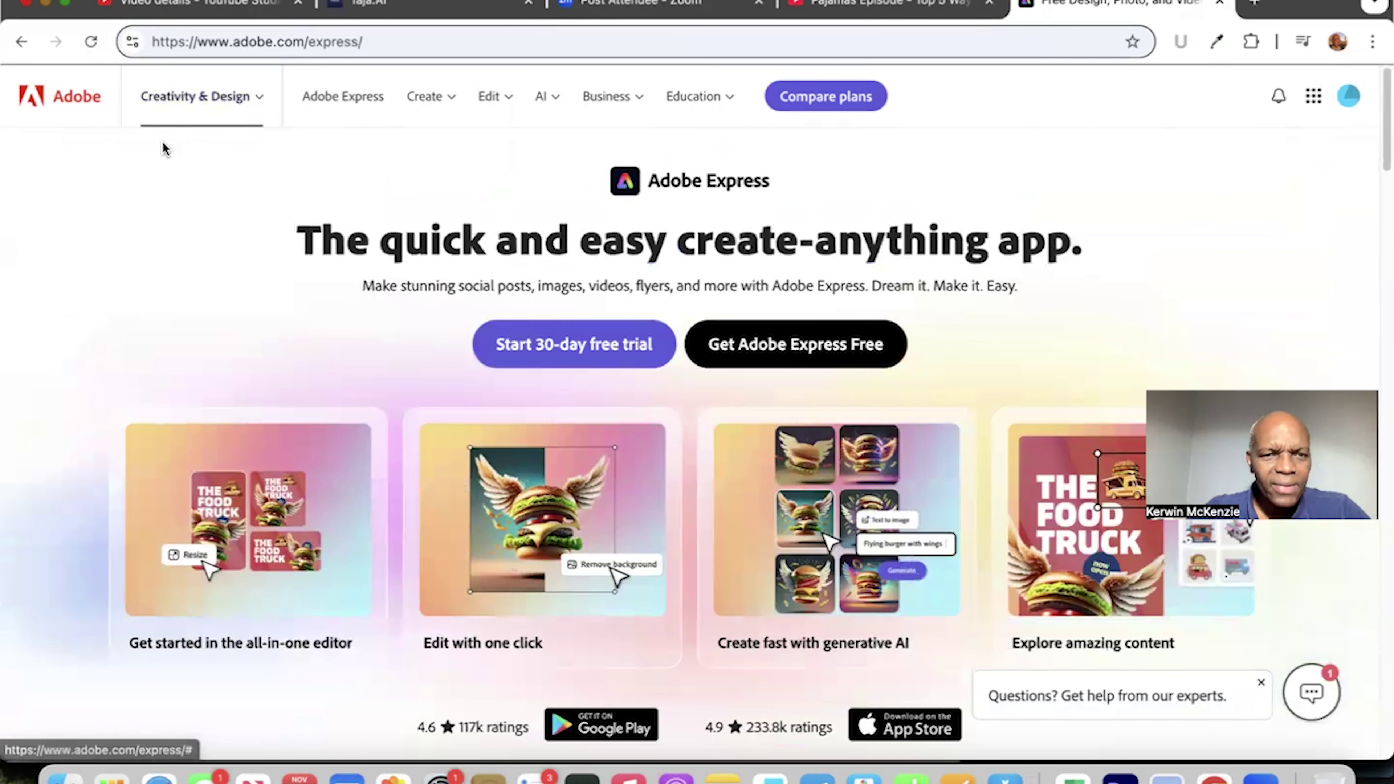
pyautogui.click(451, 103)
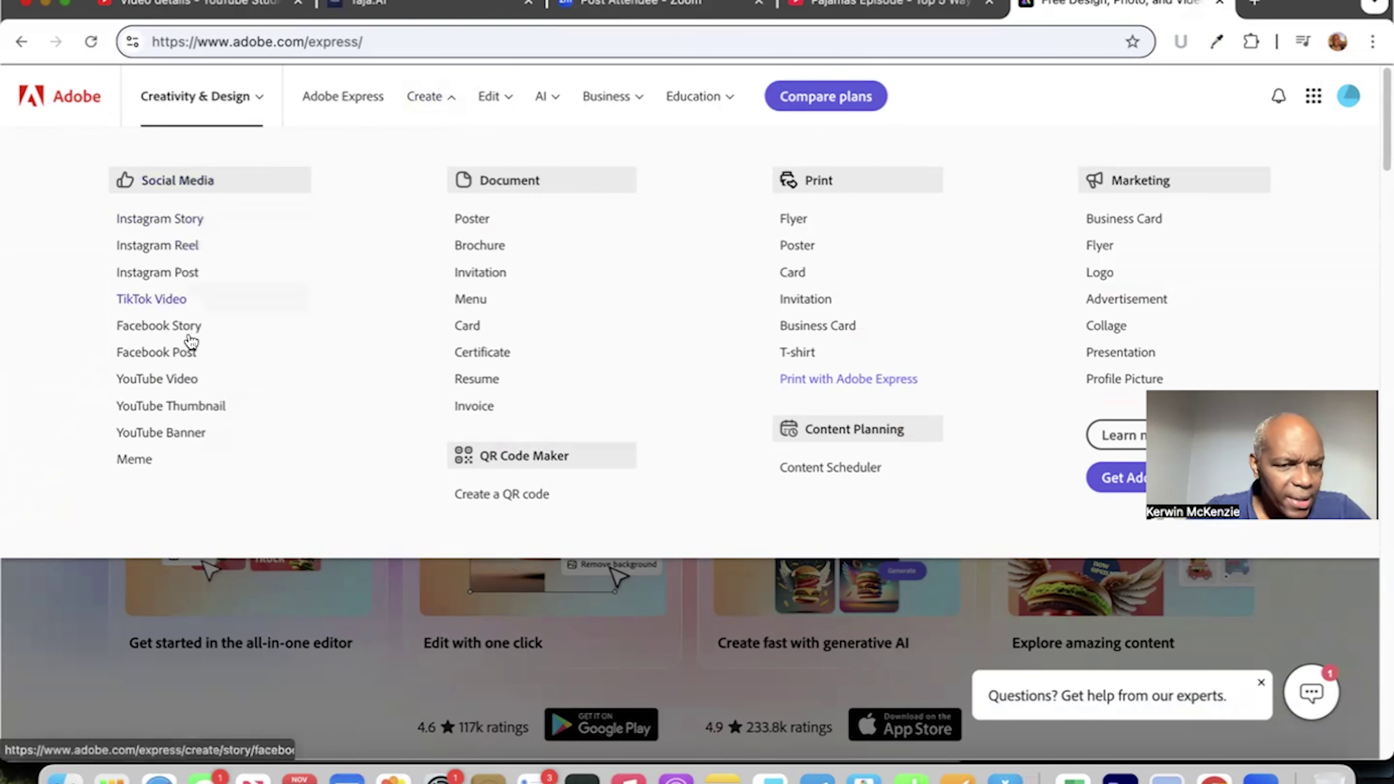
pyautogui.click(184, 407)
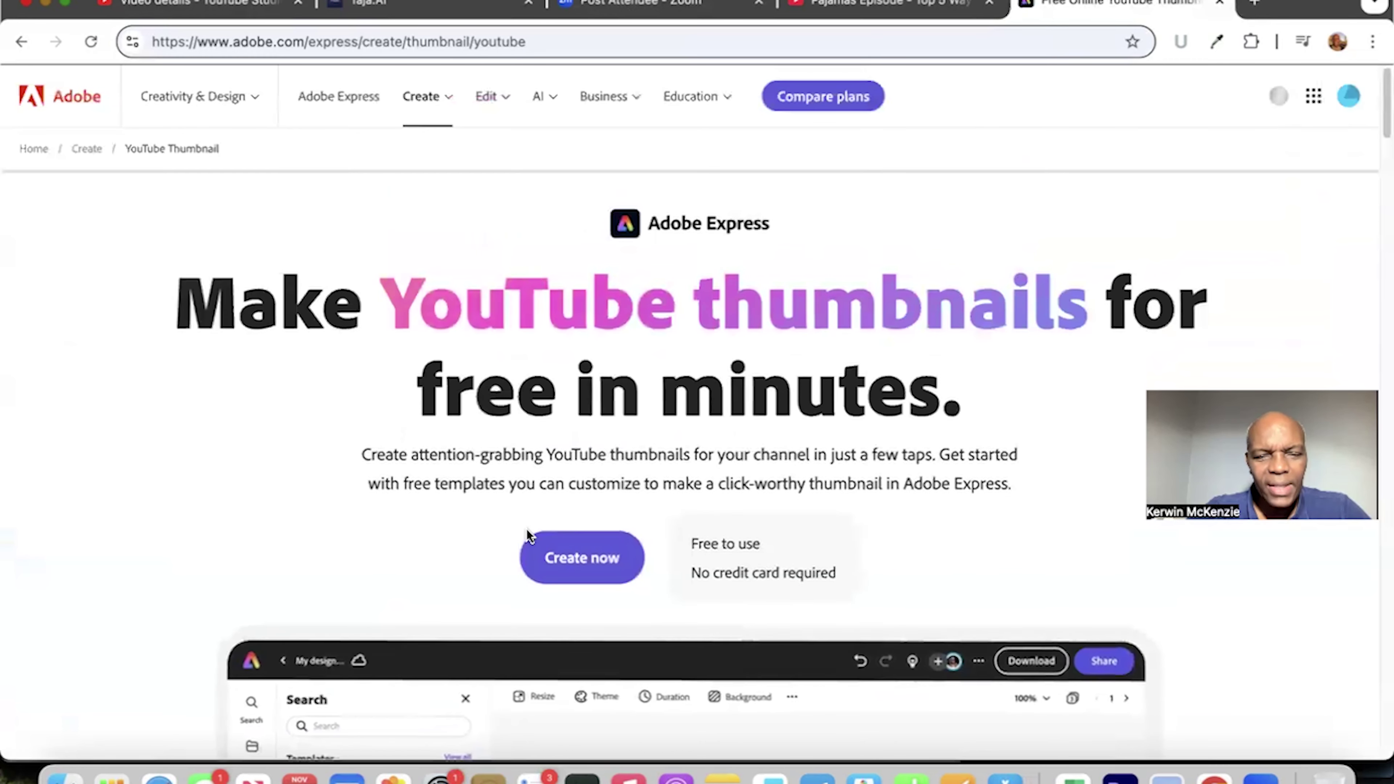
pyautogui.click(586, 567)
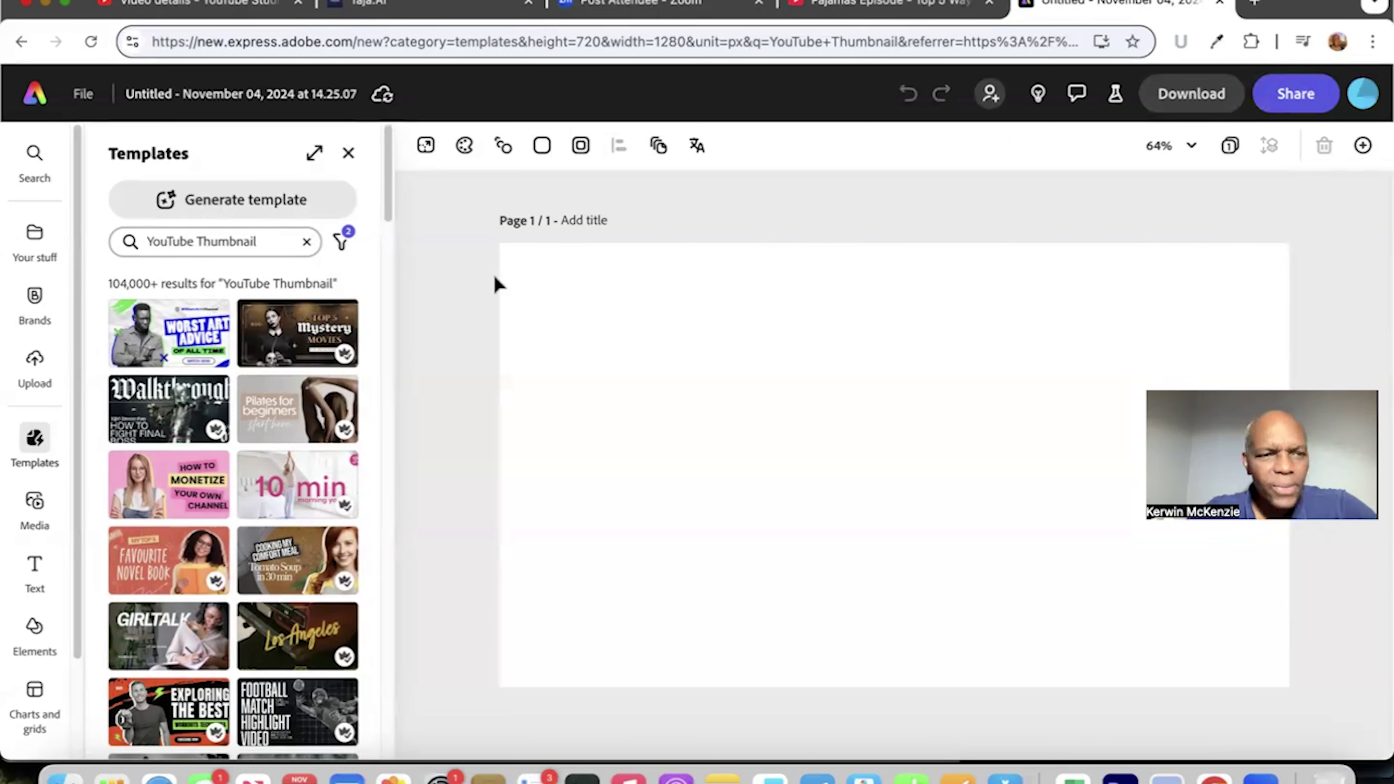
pyautogui.click(218, 214)
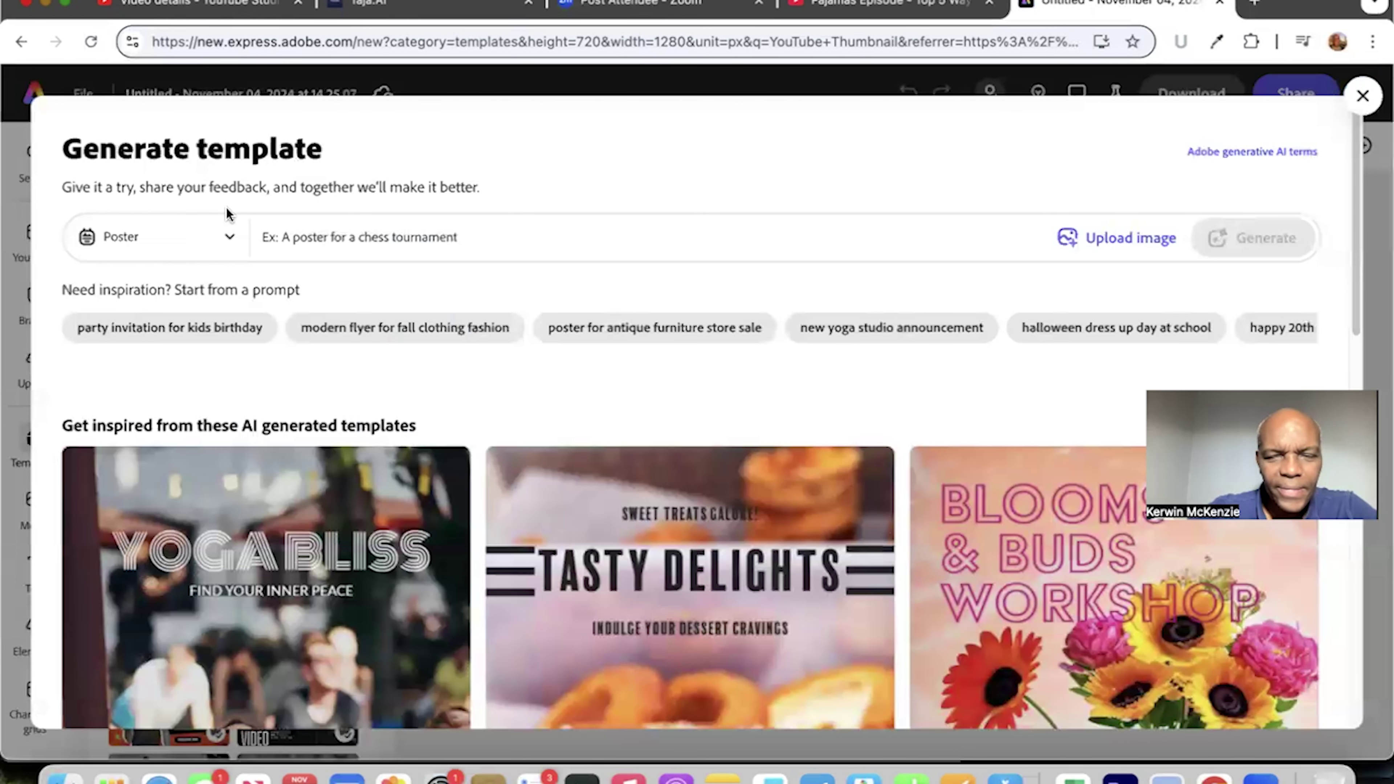
pyautogui.click(434, 236)
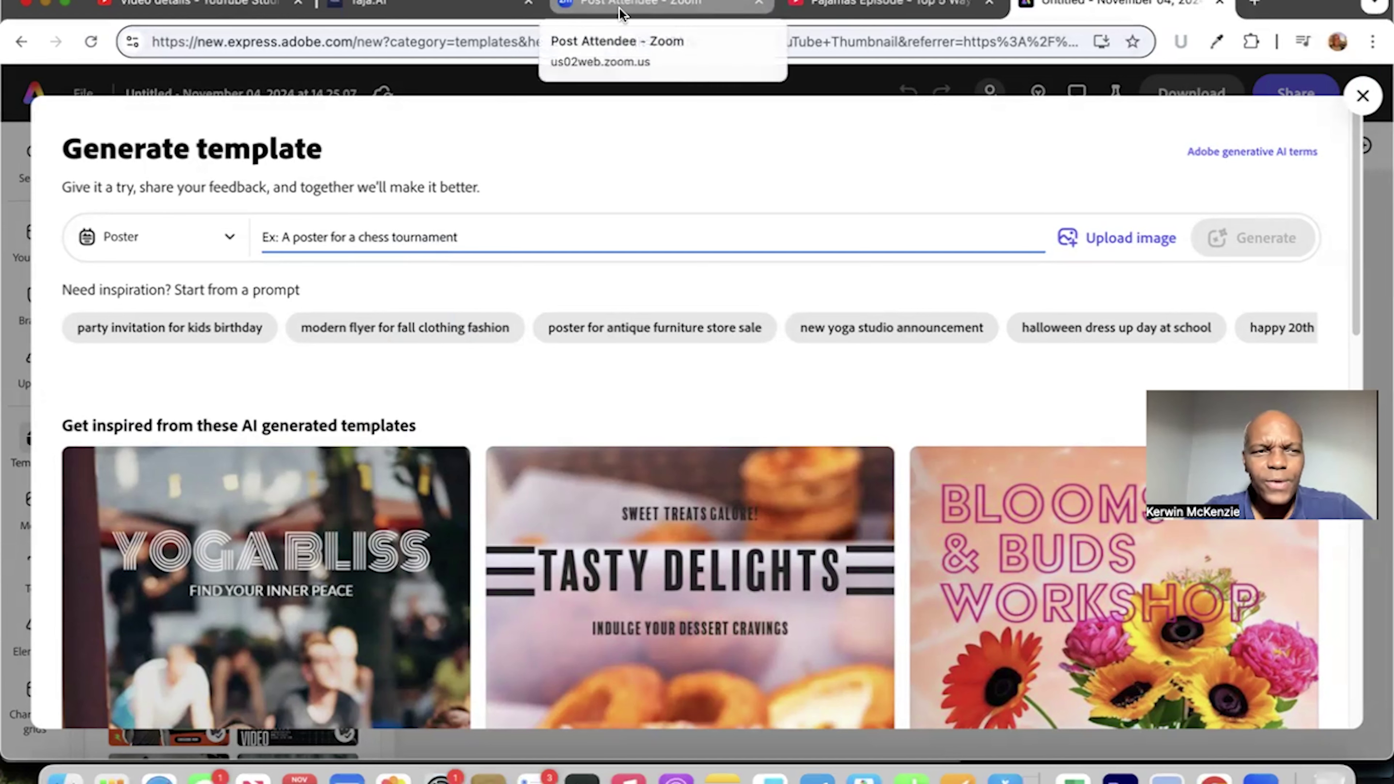
# - In YouTube Studio, copy the video description from "Ready to discover the top 5 ways" through "comment section below!"
pyautogui.click(244, 7)
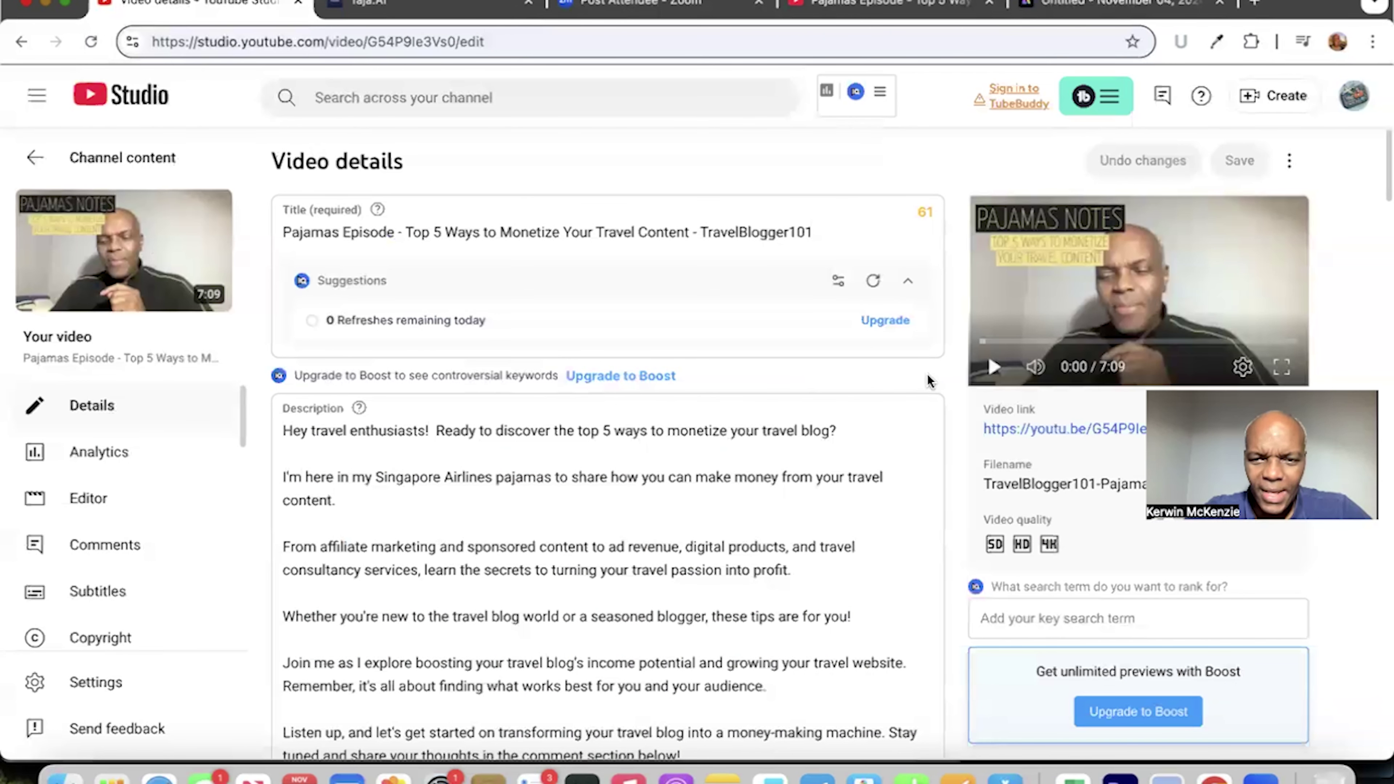
pyautogui.scroll(-2, 926, 374)
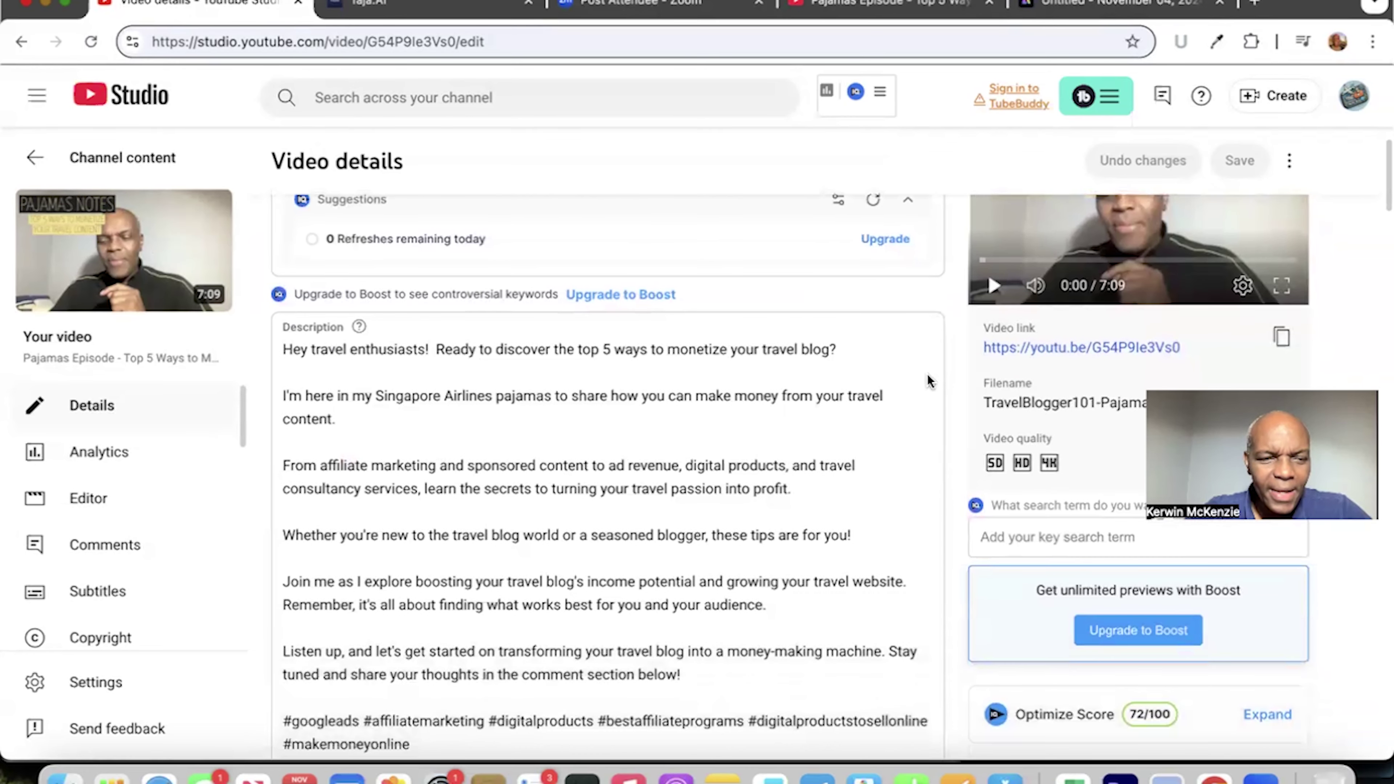
pyautogui.scroll(-1, 927, 379)
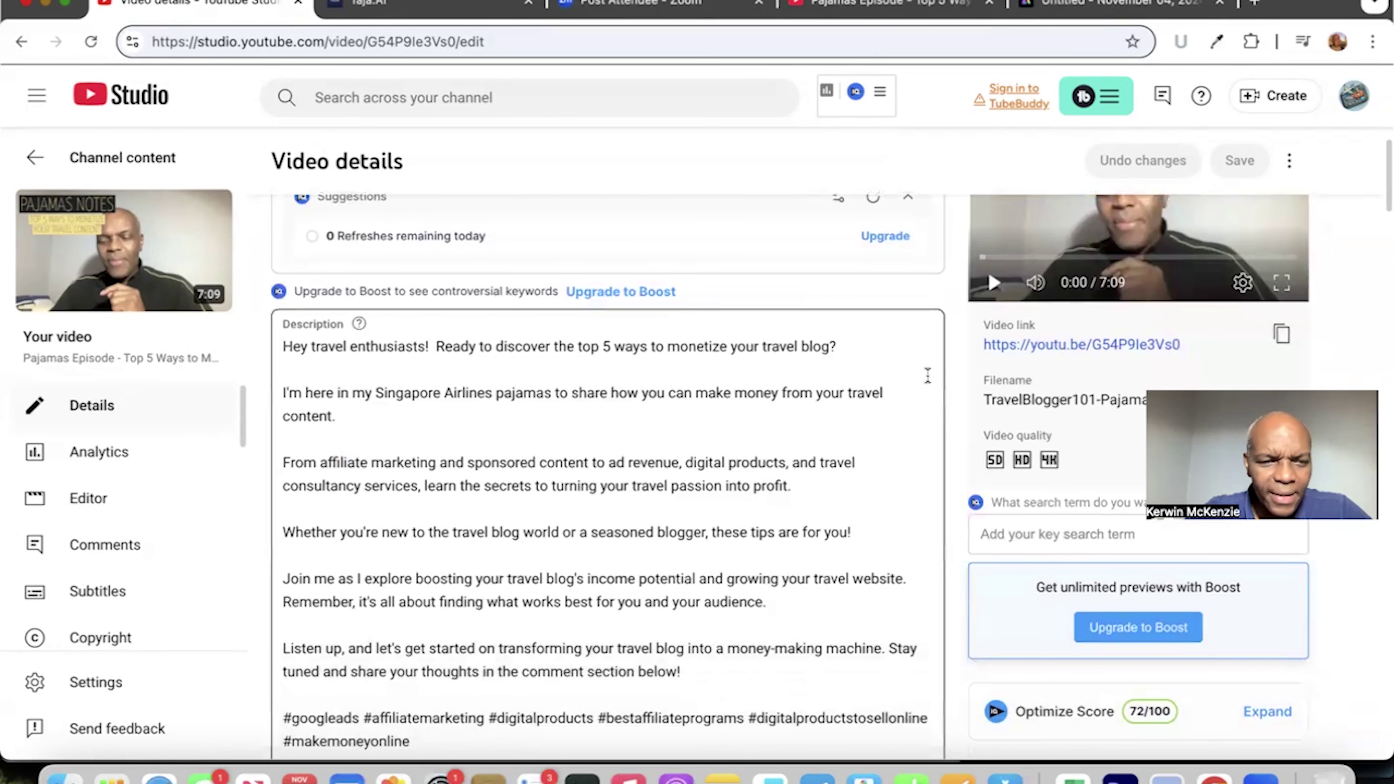
pyautogui.scroll(-1, 548, 357)
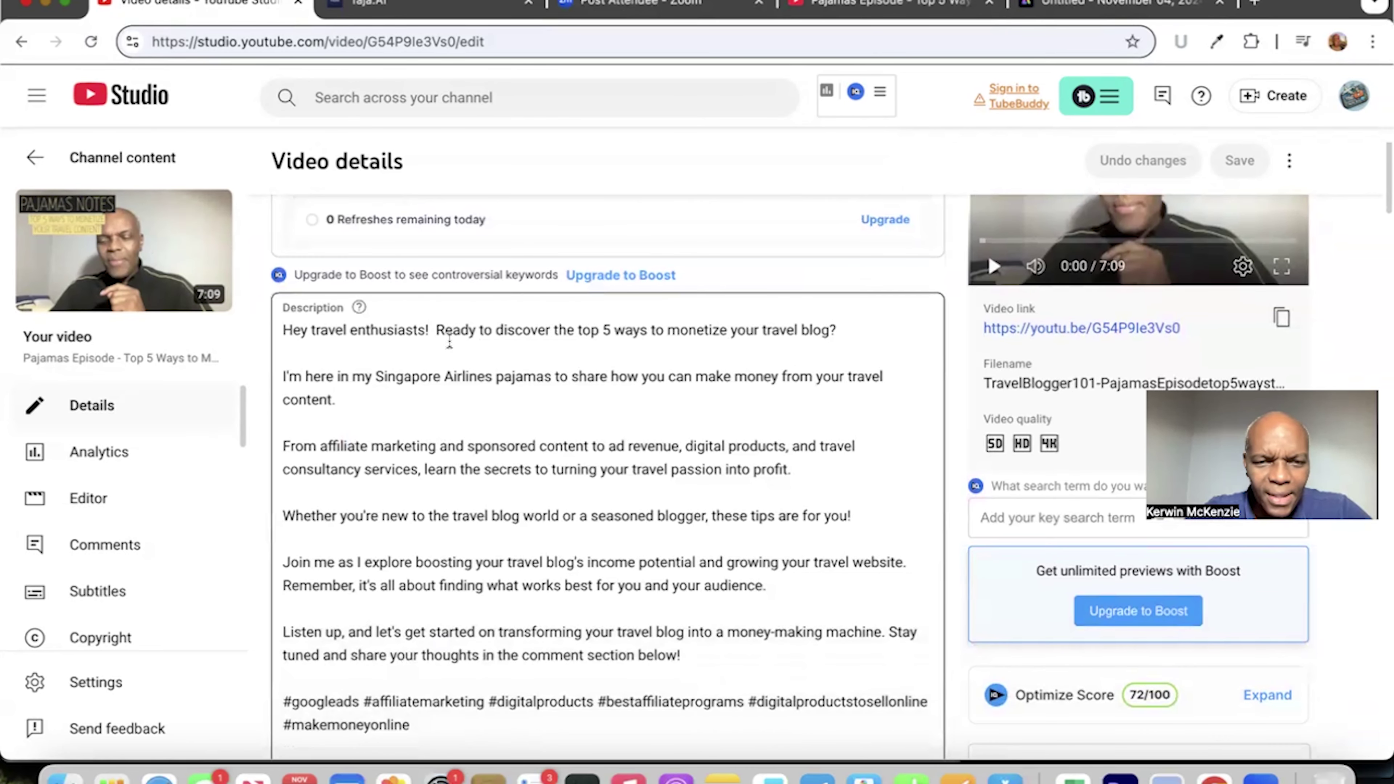
pyautogui.click(434, 328)
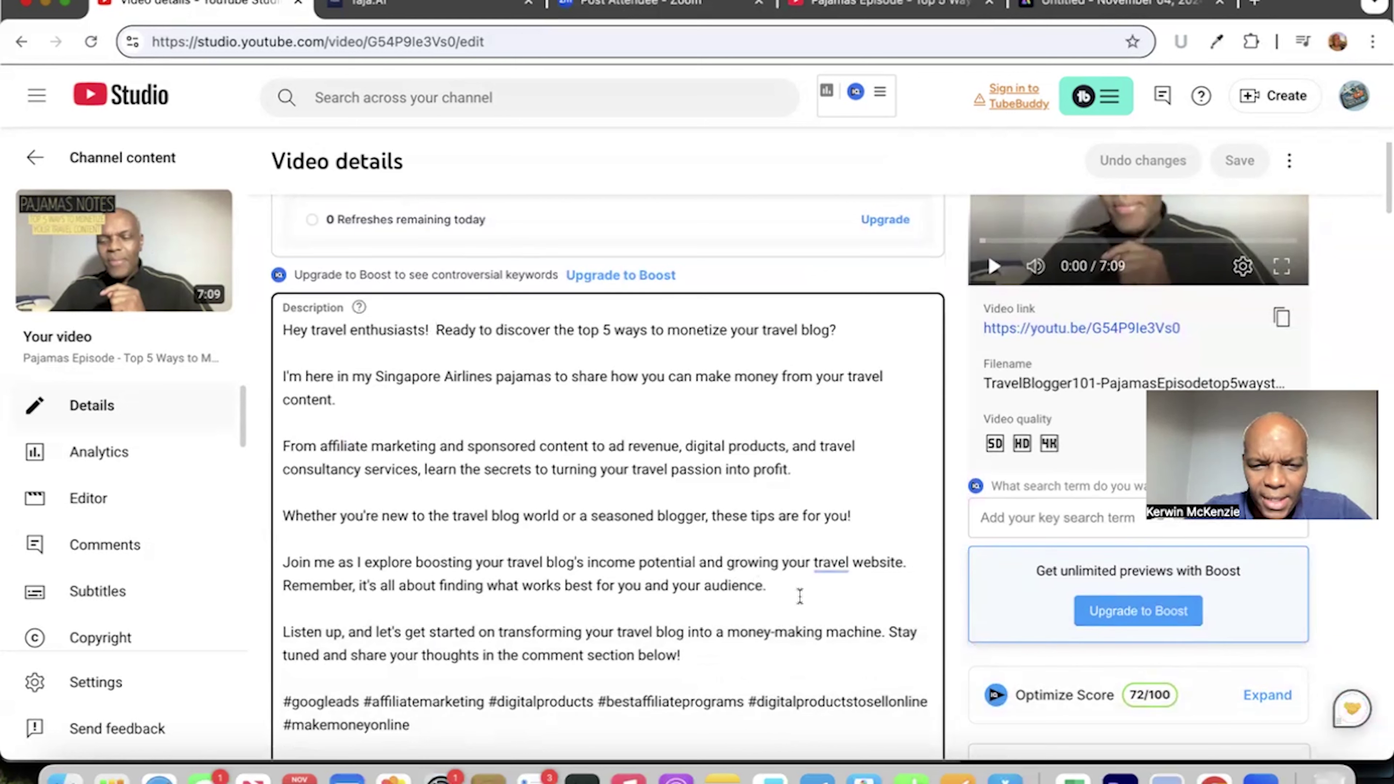
pyautogui.keyDown('shift'); pyautogui.click(748, 657); pyautogui.keyUp('shift')
pyautogui.press('super+c')
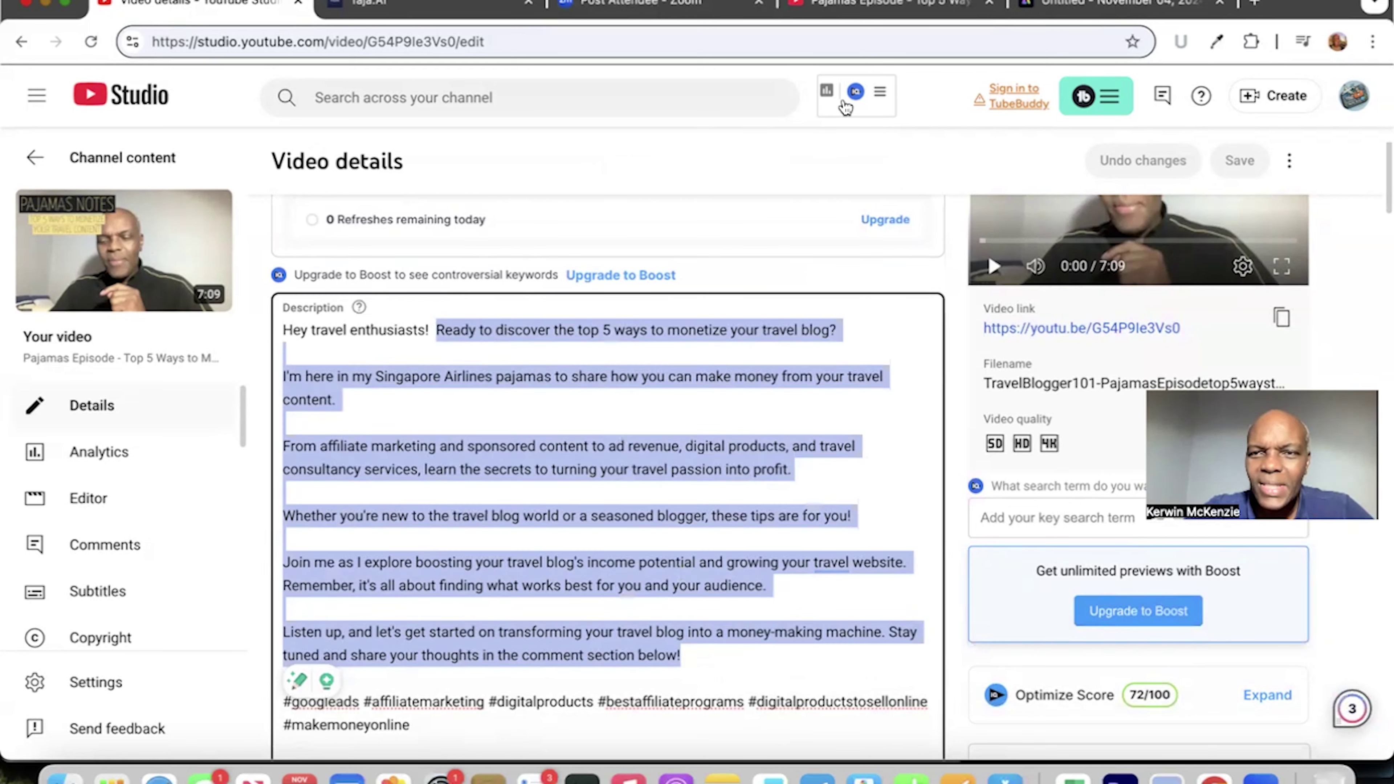
# - Back in Adobe Express, paste the copied description as the template prompt and generate templates with the Poster type
pyautogui.click(1046, 11)
pyautogui.press('super+v')
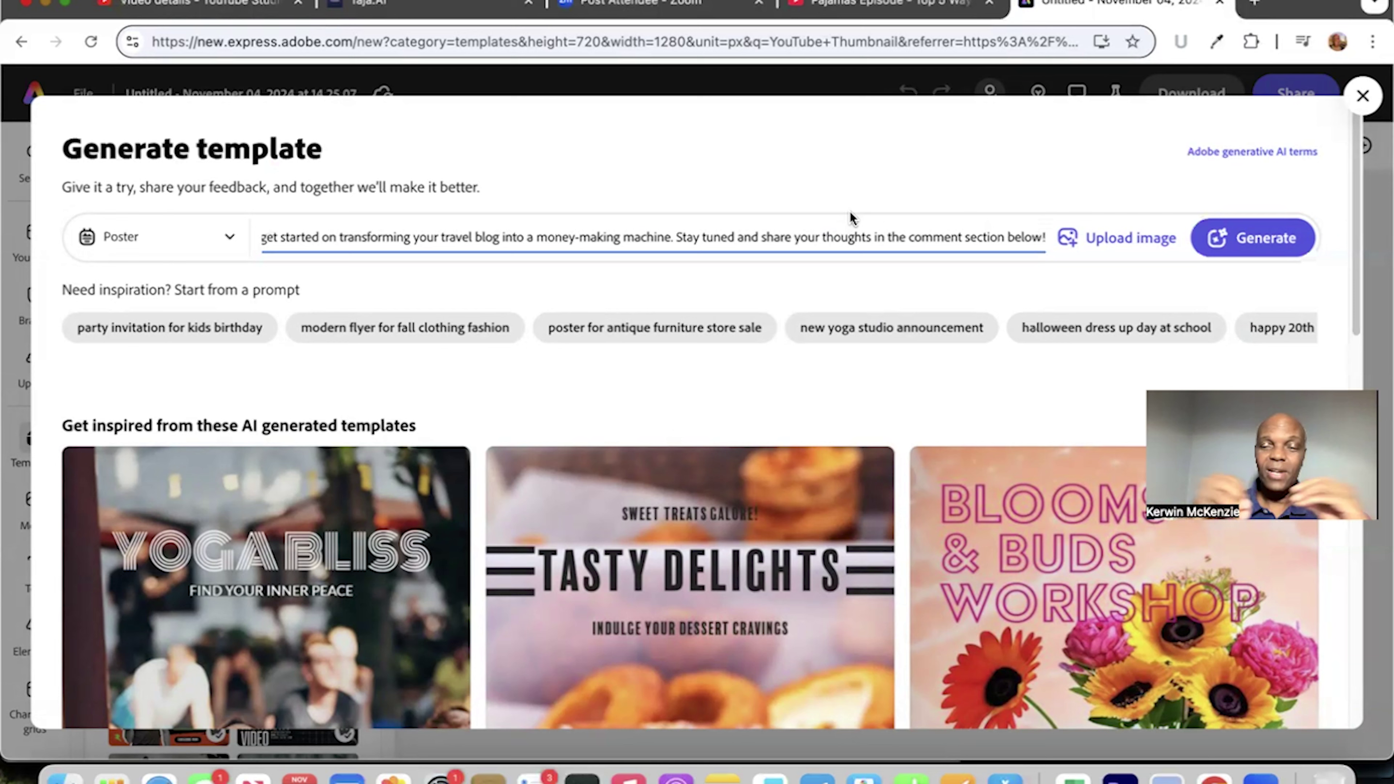
pyautogui.click(1227, 241)
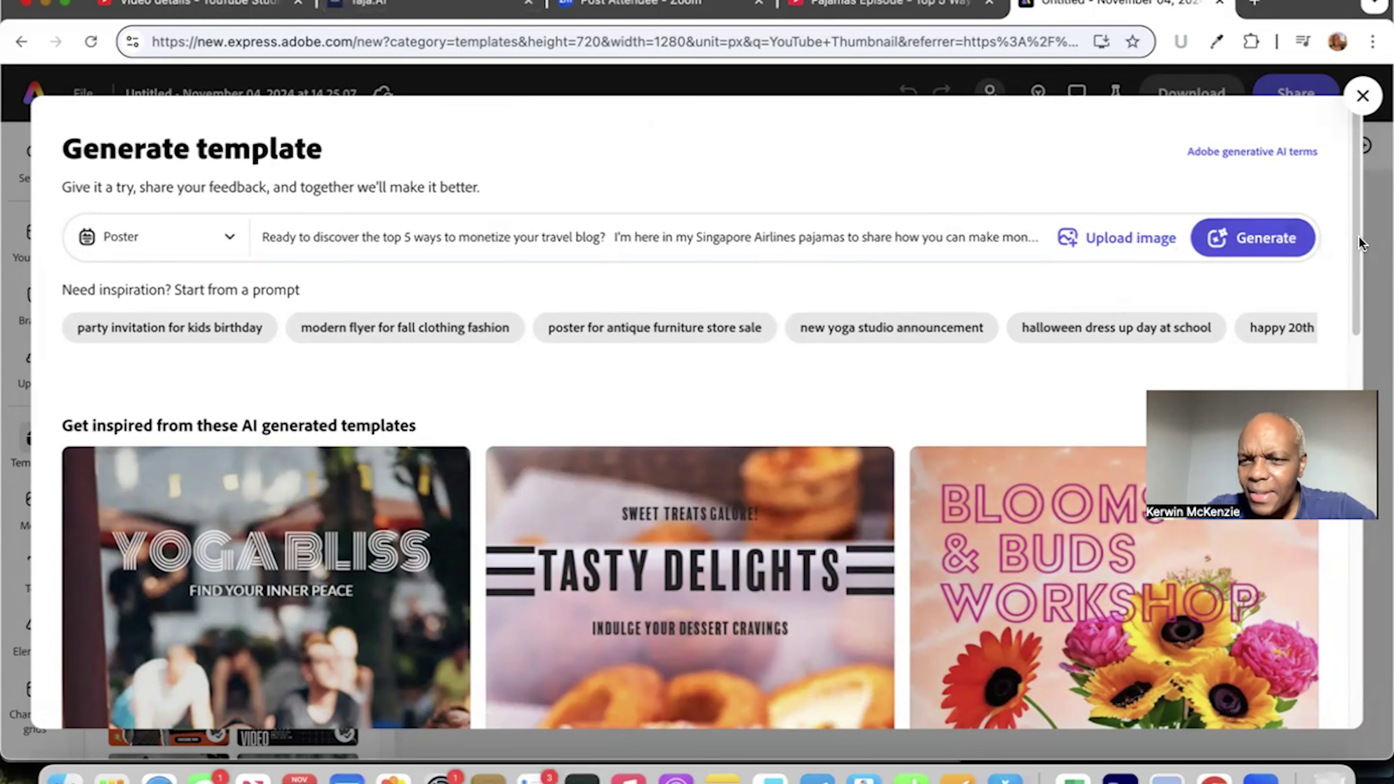
pyautogui.moveTo(1358, 236); pyautogui.dragTo(1352, 345)
pyautogui.scroll(-10, 1316, 582)
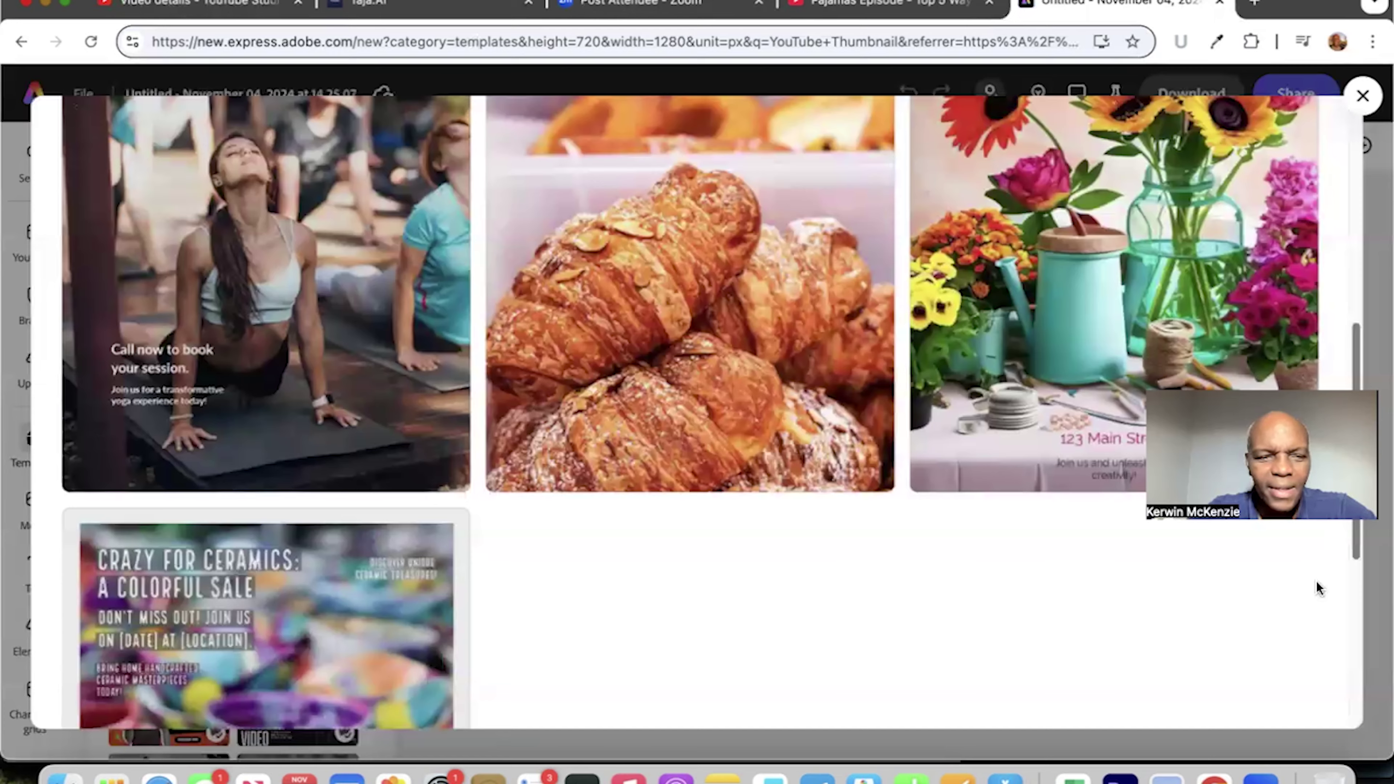
pyautogui.scroll(12, 1226, 290)
pyautogui.scroll(5, 1220, 280)
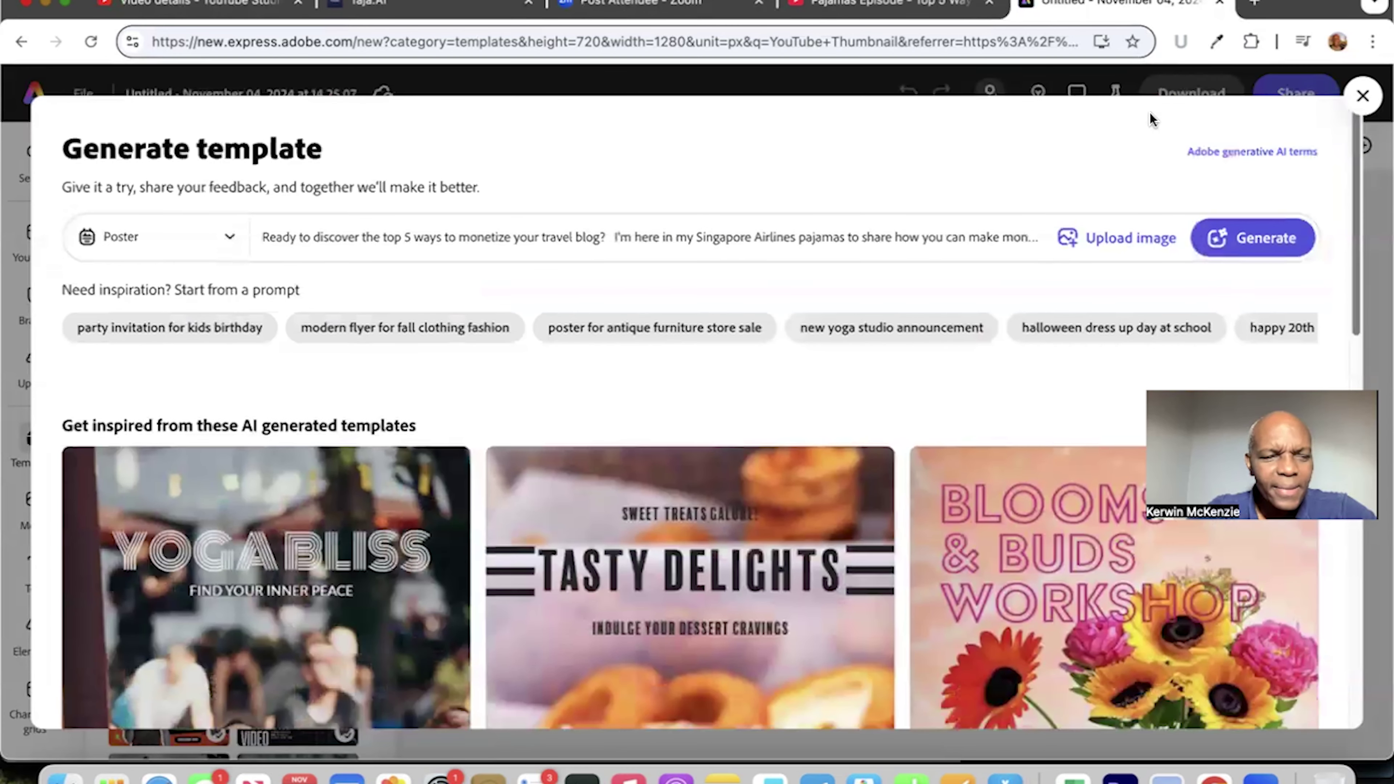
pyautogui.click(1221, 236)
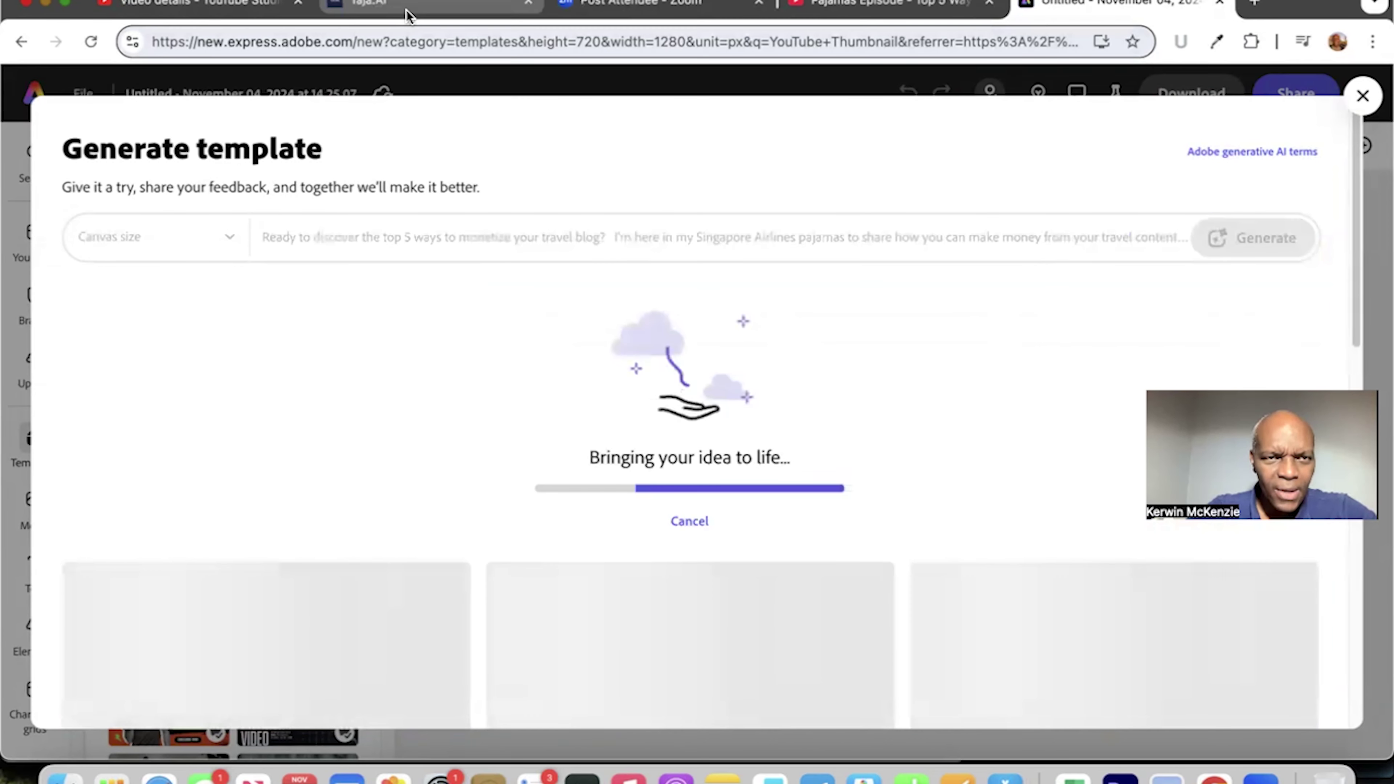
# - Switch to Taja AI and open the "Monetize Your Travel Blog" thumbnail with the group of travelers in the Thumbnail Designer
pyautogui.click(390, 3)
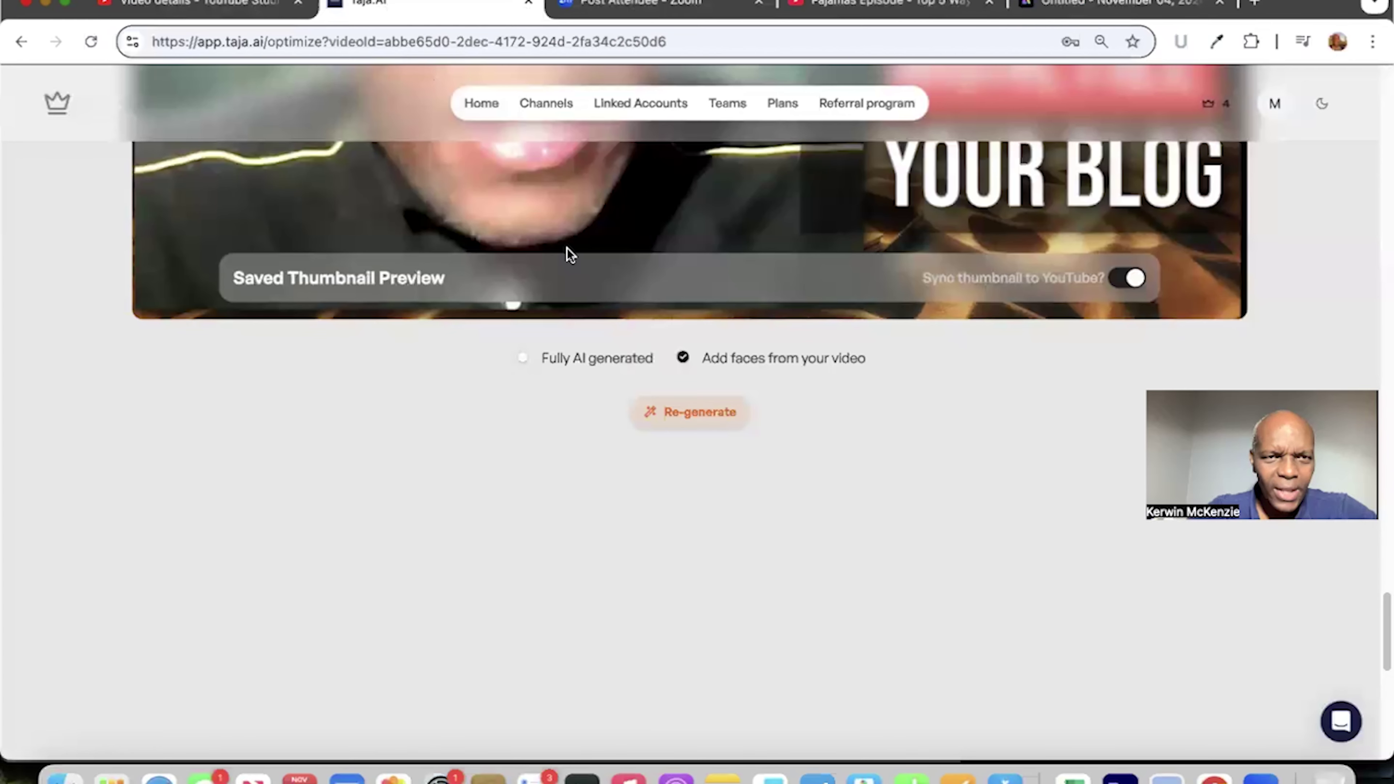
pyautogui.scroll(8, 391, 415)
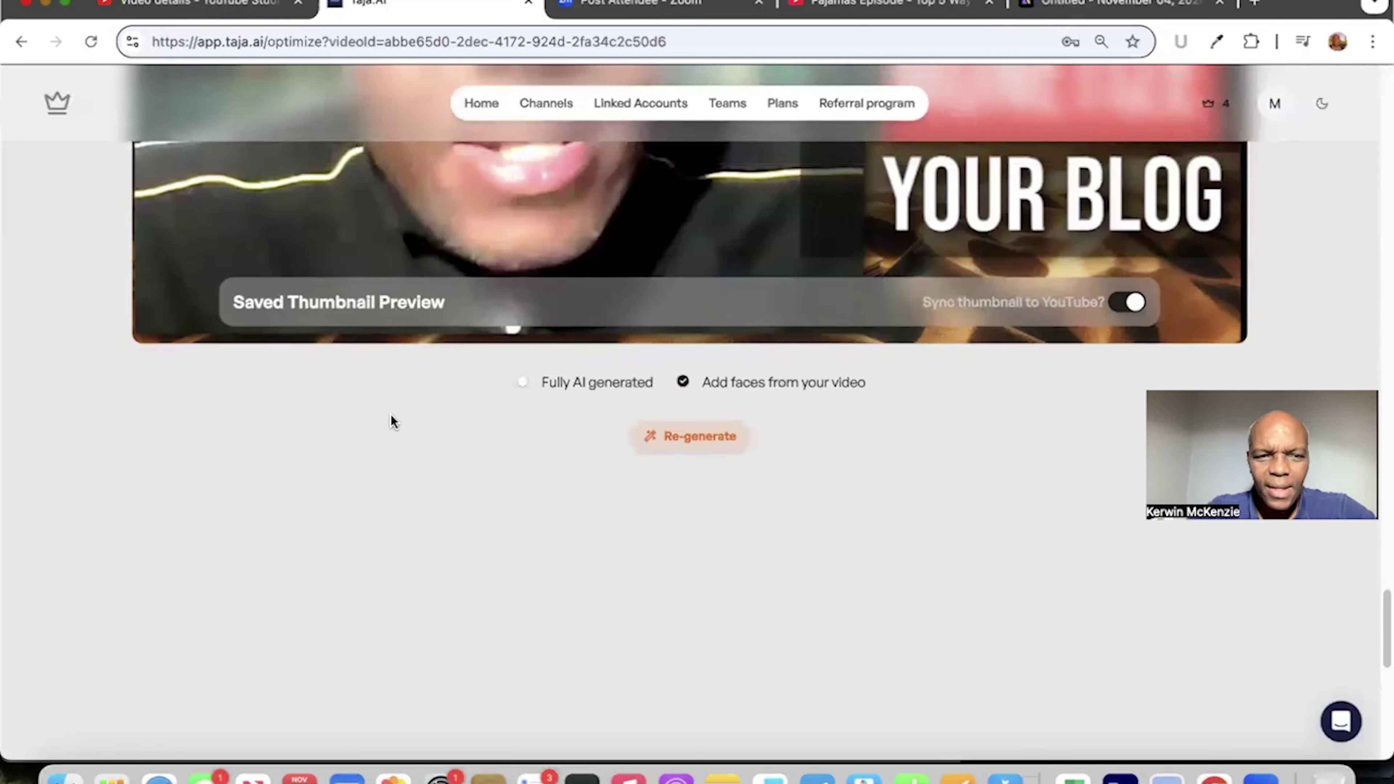
pyautogui.scroll(7, 391, 416)
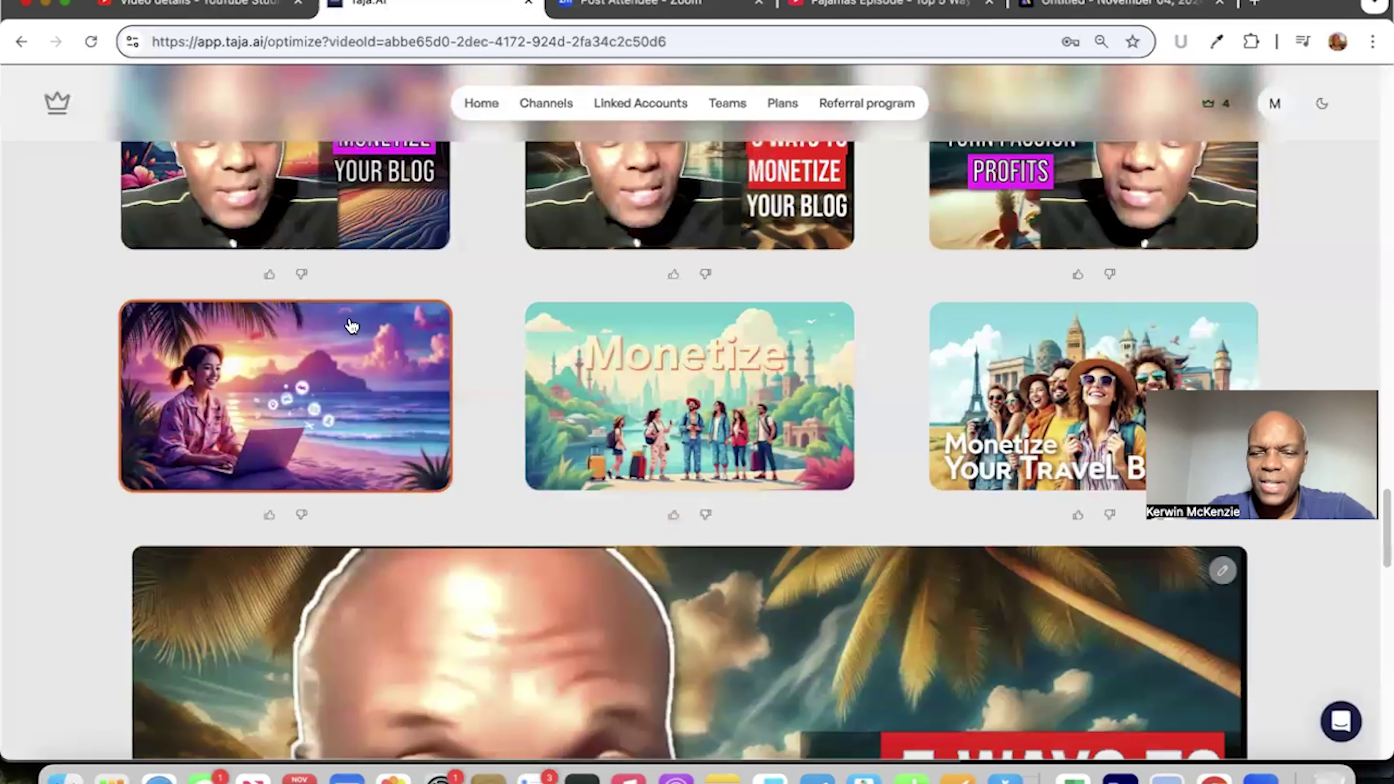
pyautogui.scroll(-1, 557, 391)
pyautogui.scroll(-2, 557, 391)
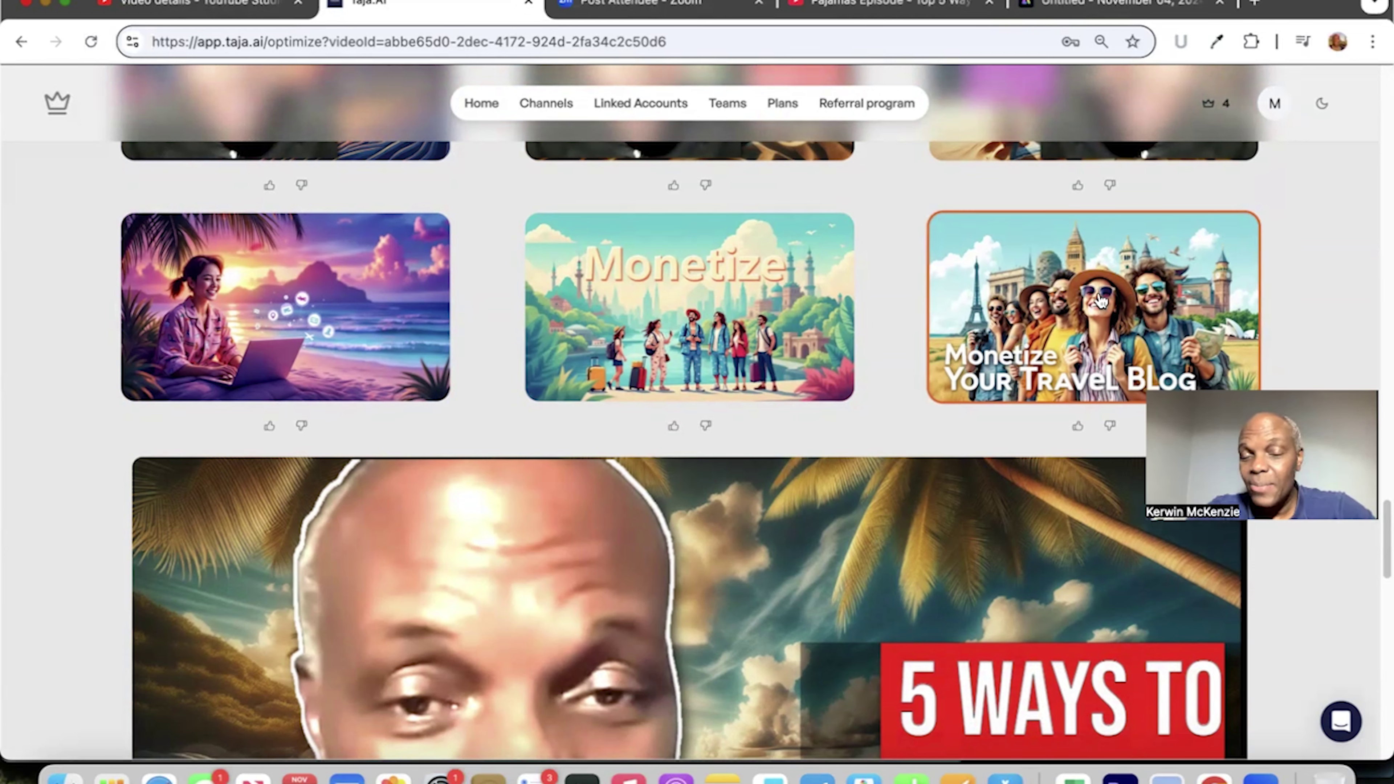
pyautogui.click(1084, 321)
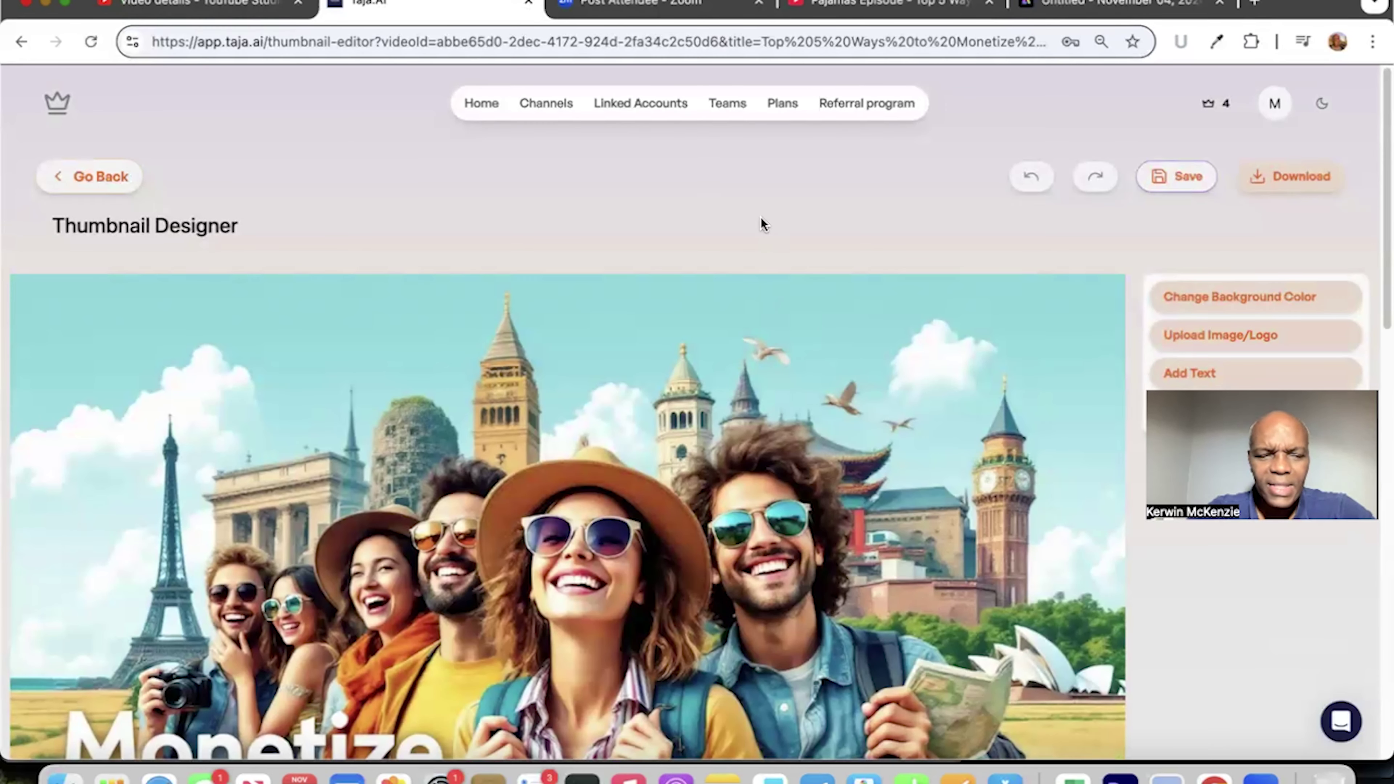
# - Examine the travelers thumbnail's artwork and caption in the Thumbnail Designer, and go back to the video's optimization page
pyautogui.scroll(-5, 761, 218)
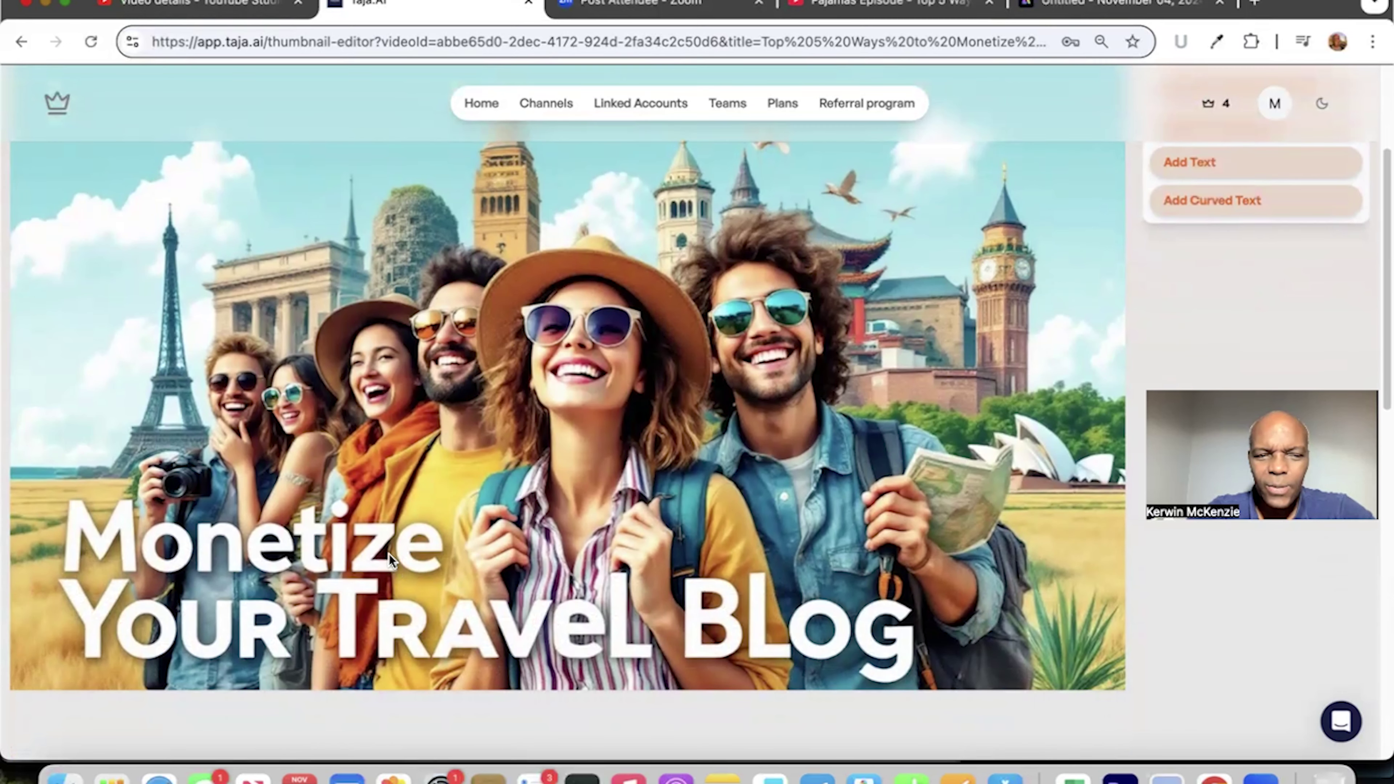
pyautogui.scroll(3, 627, 488)
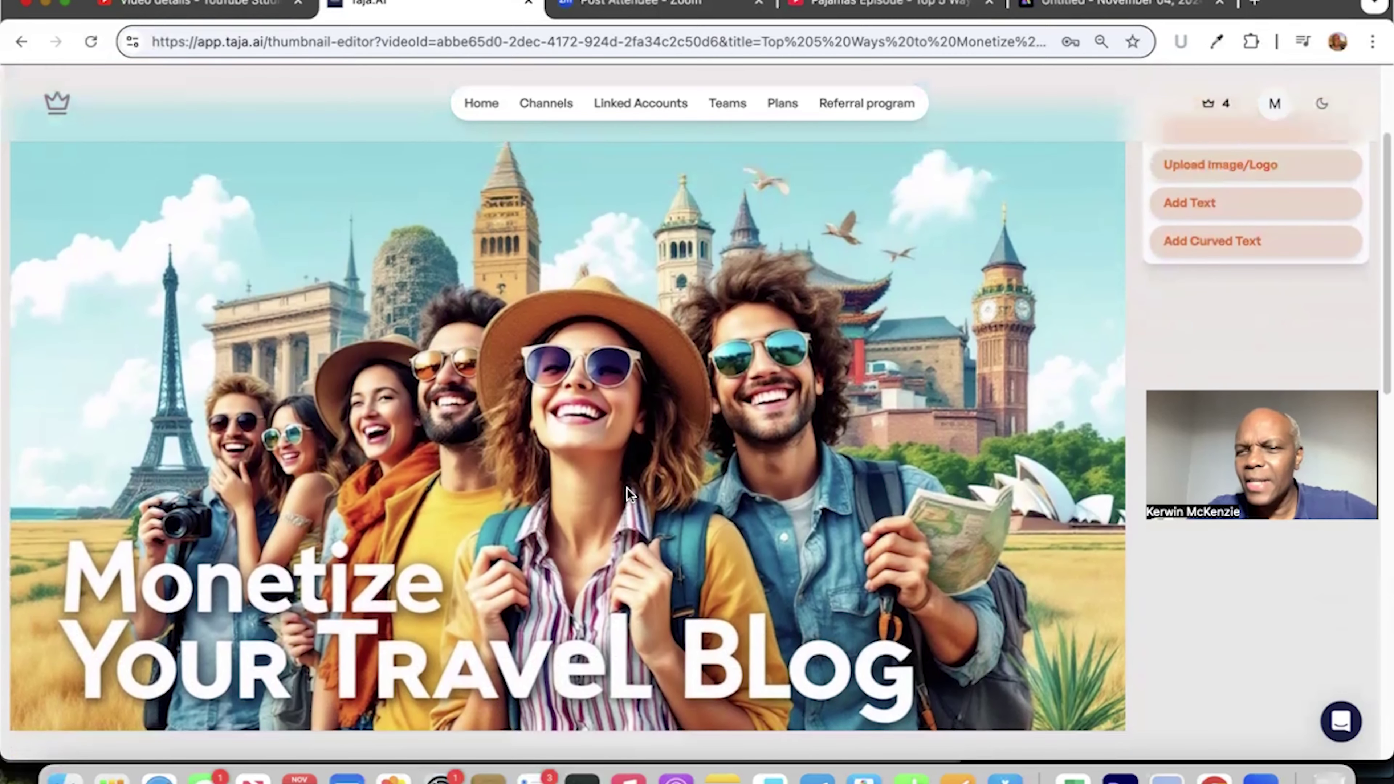
pyautogui.scroll(1, 627, 488)
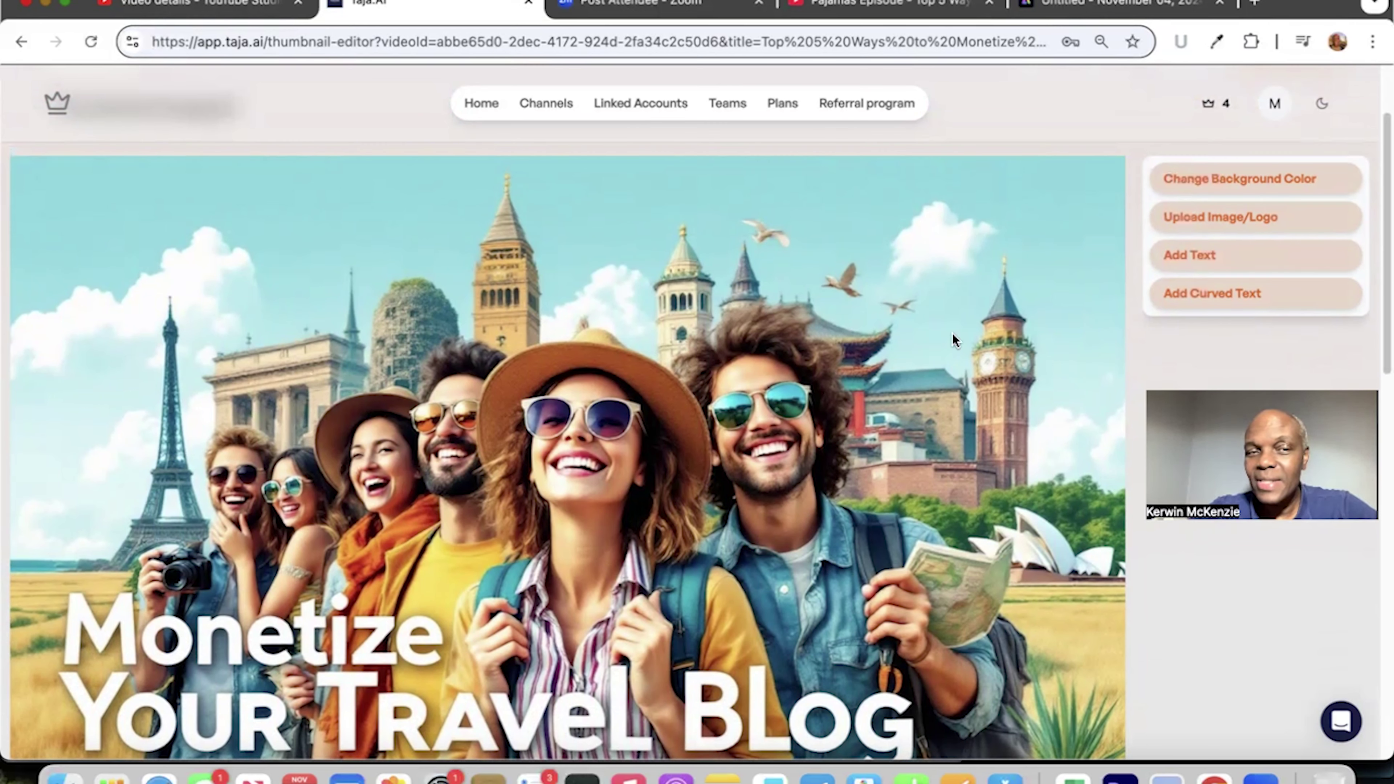
pyautogui.scroll(5, 805, 315)
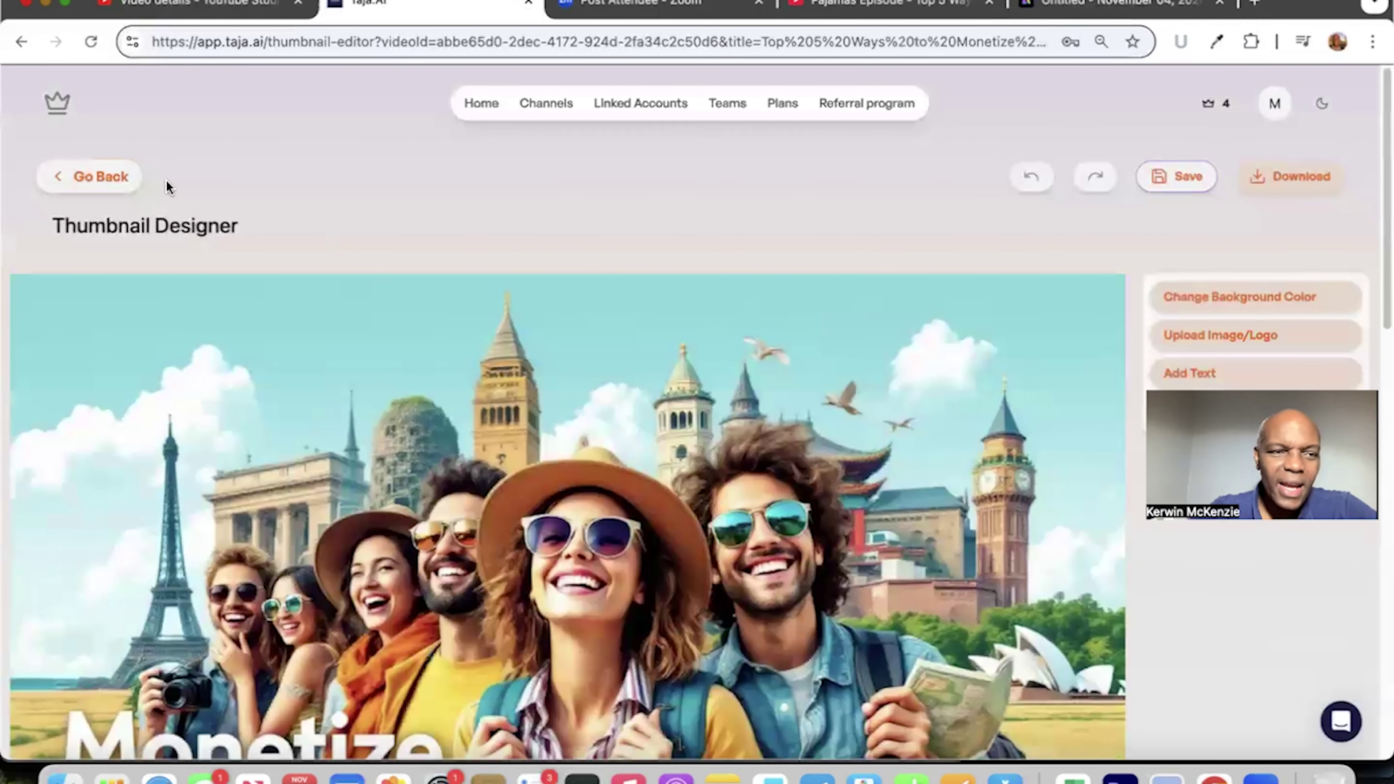
pyautogui.click(98, 177)
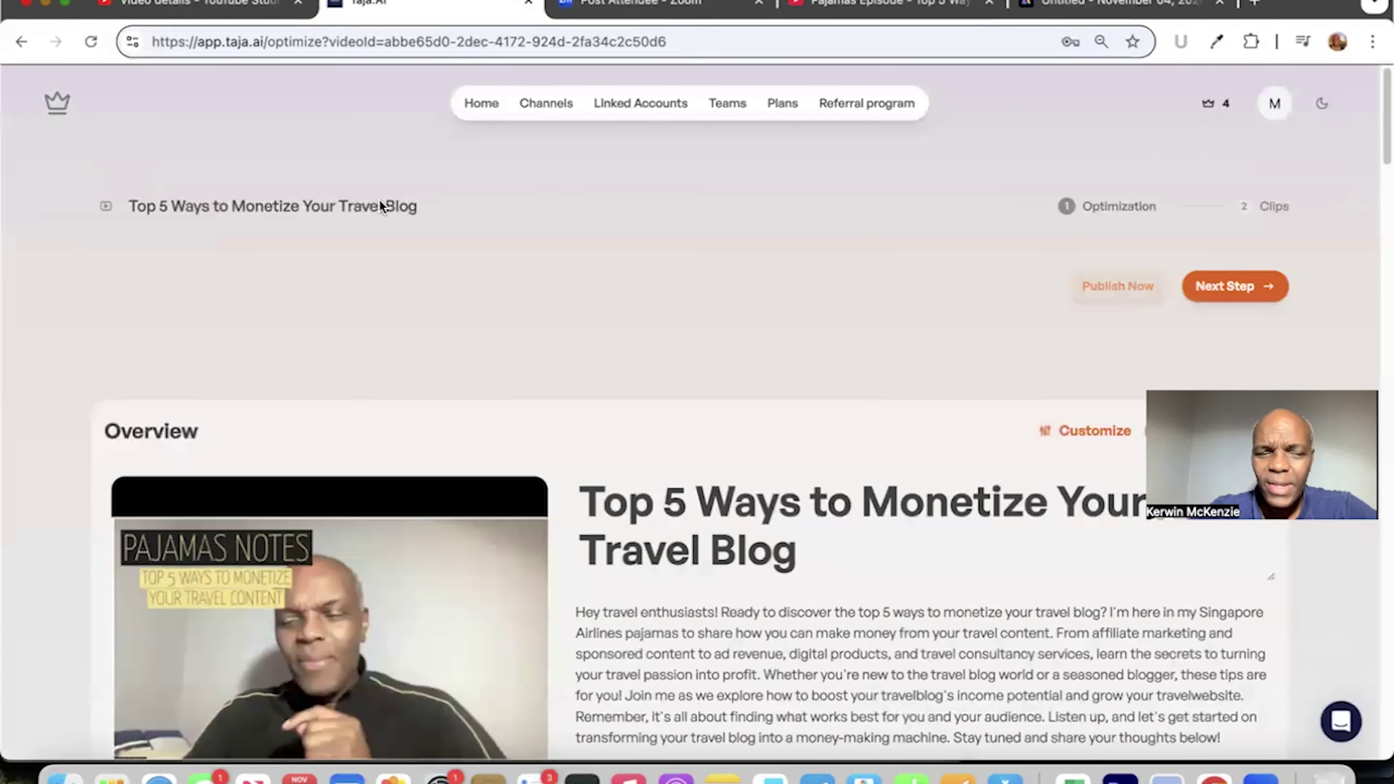
# - Regenerate the thumbnails as Fully AI generated with Include captions turned off, and return to the Adobe Express template generator
pyautogui.scroll(-10, 35, 373)
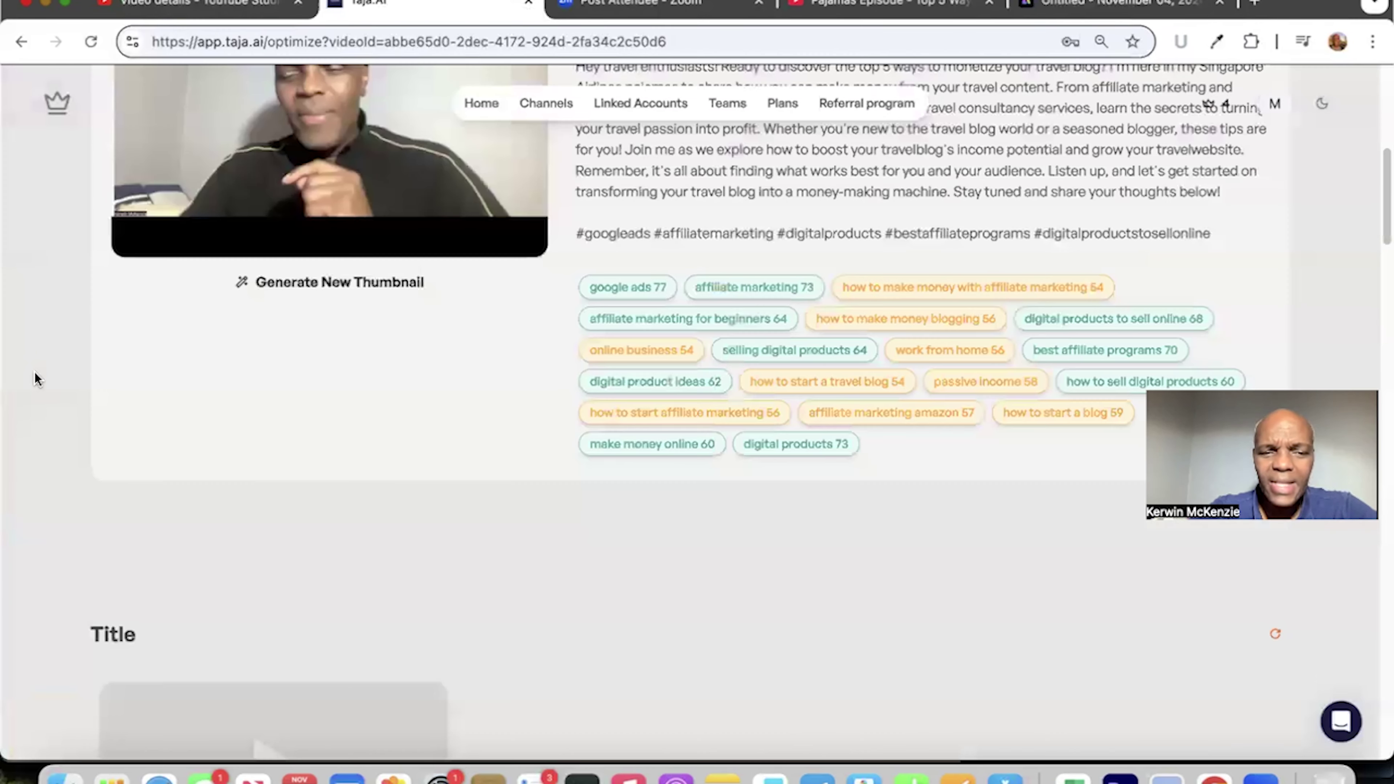
pyautogui.scroll(-10, 36, 379)
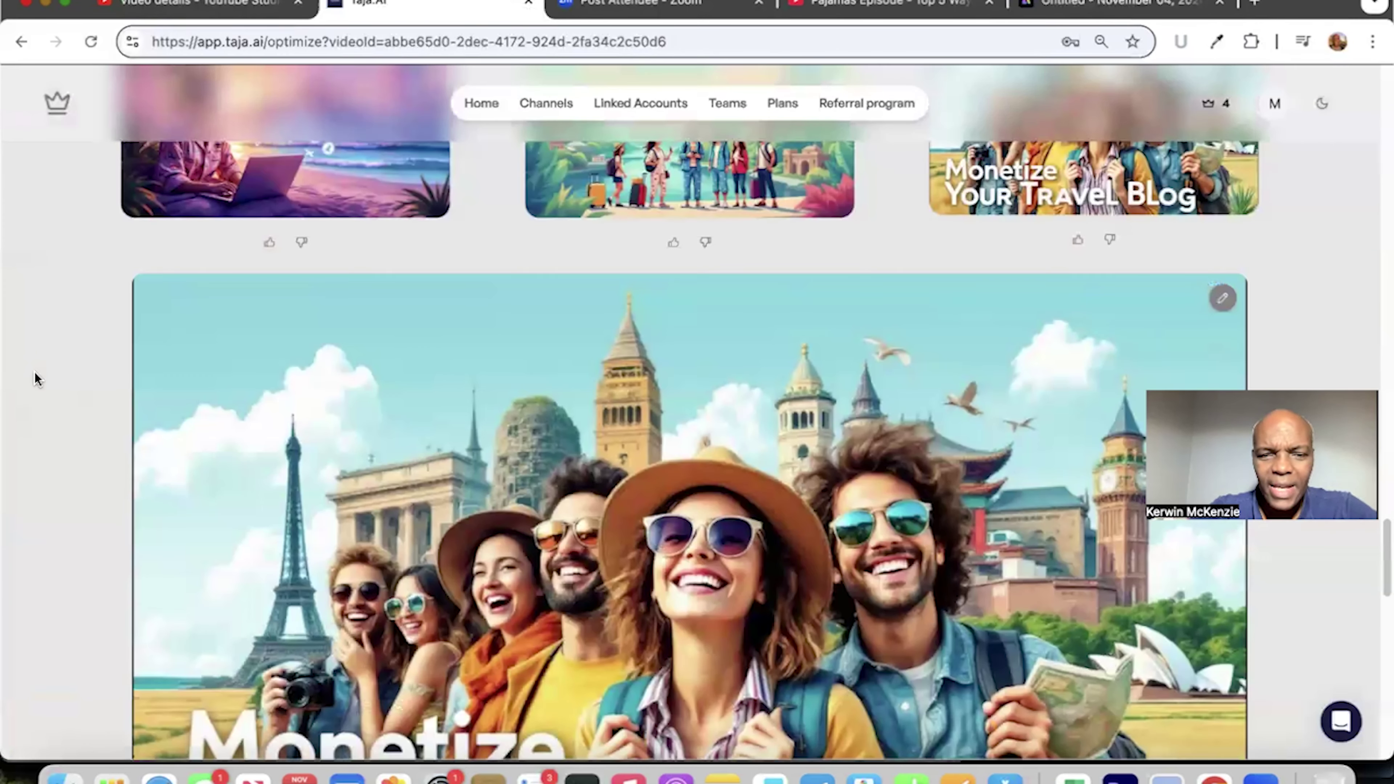
pyautogui.scroll(4, 34, 379)
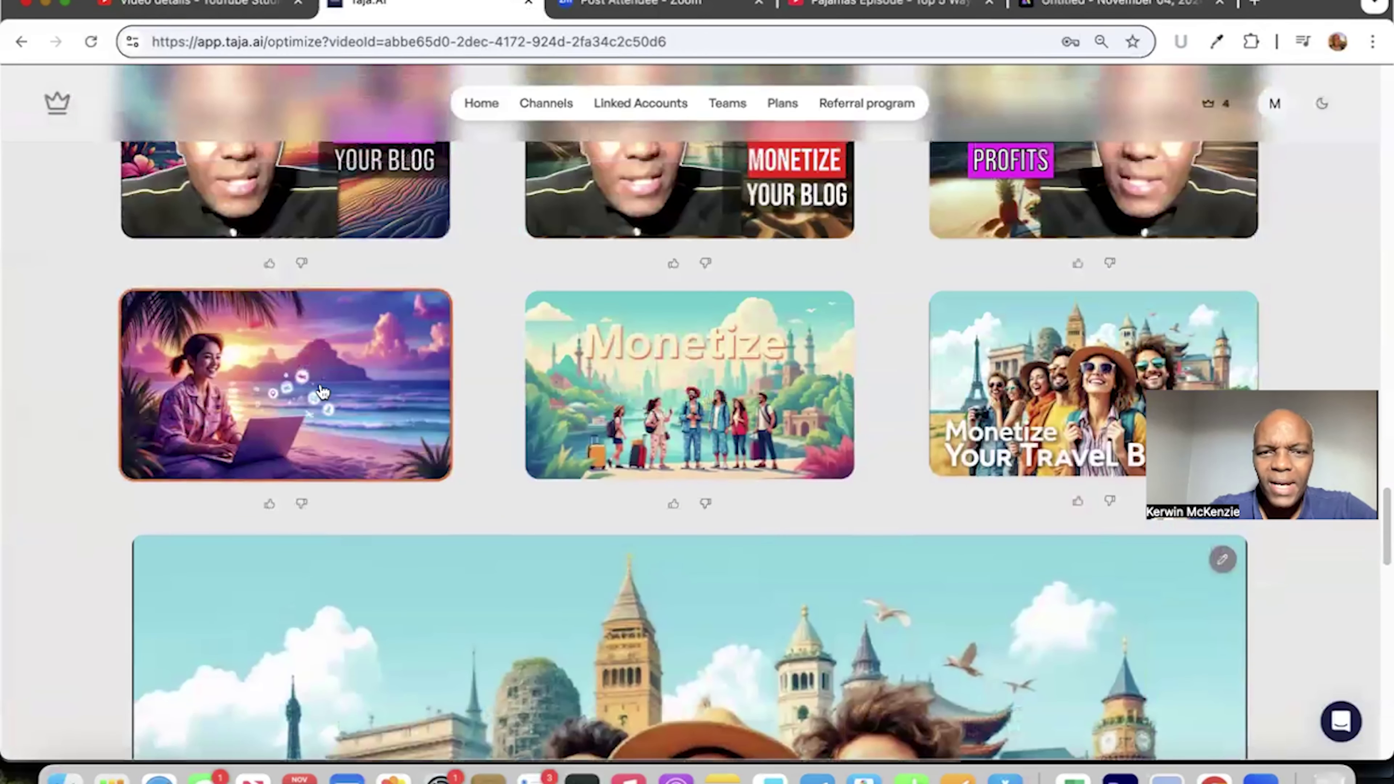
pyautogui.scroll(-12, 323, 391)
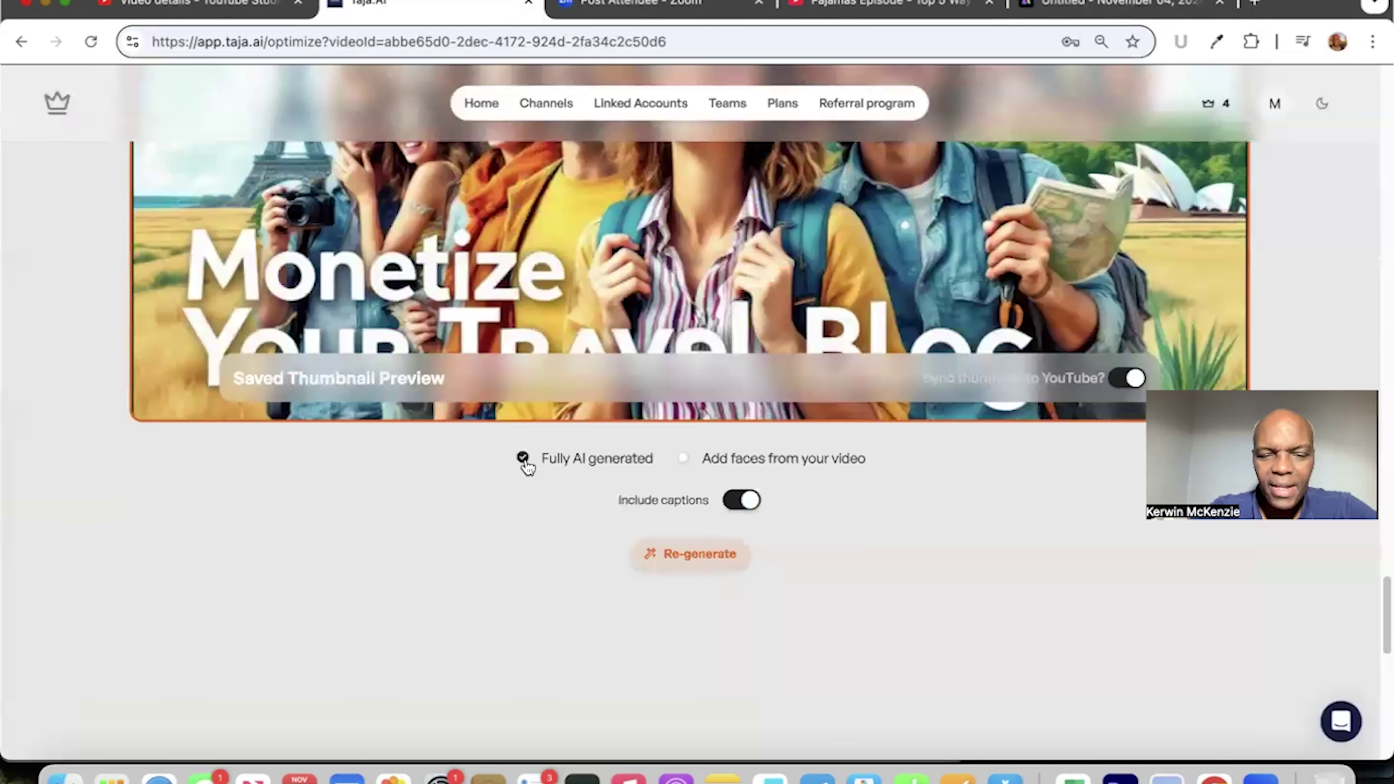
pyautogui.click(741, 499)
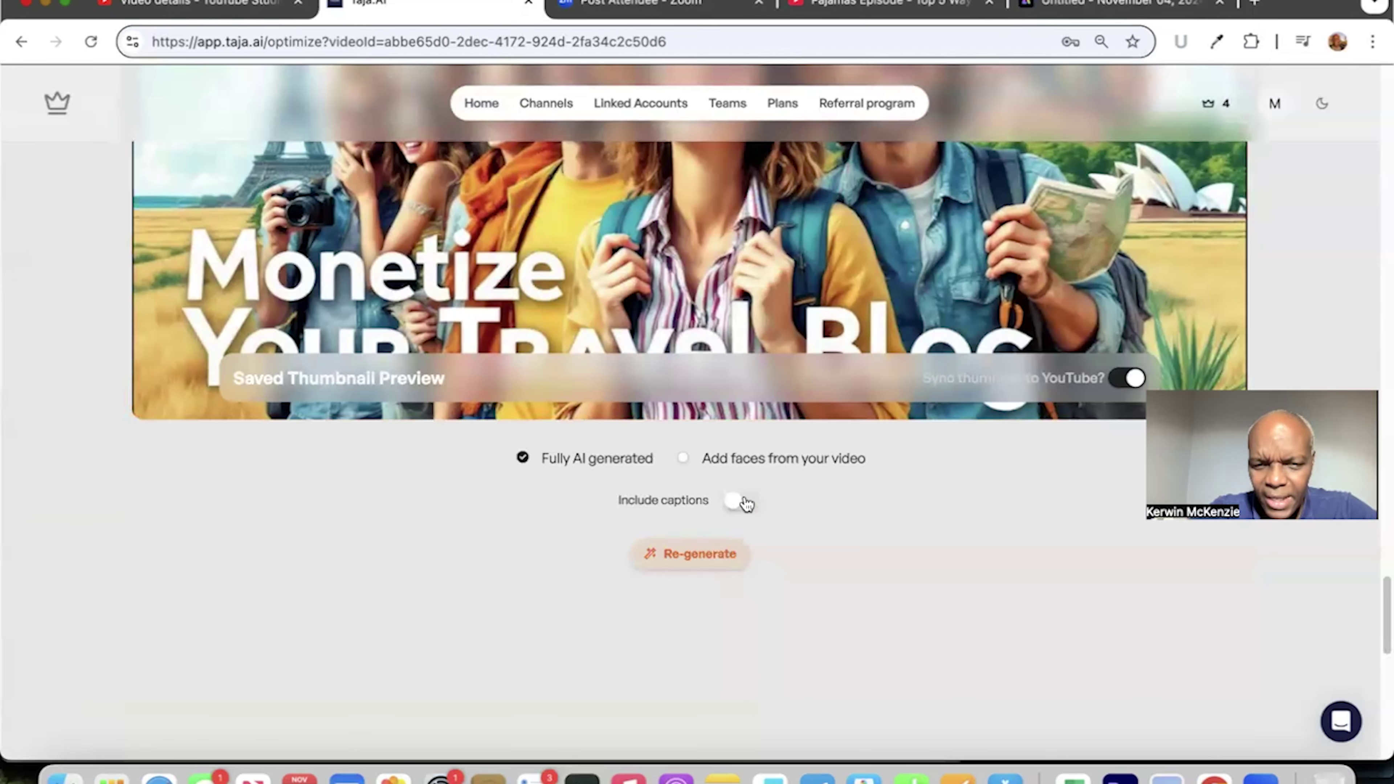
pyautogui.click(708, 554)
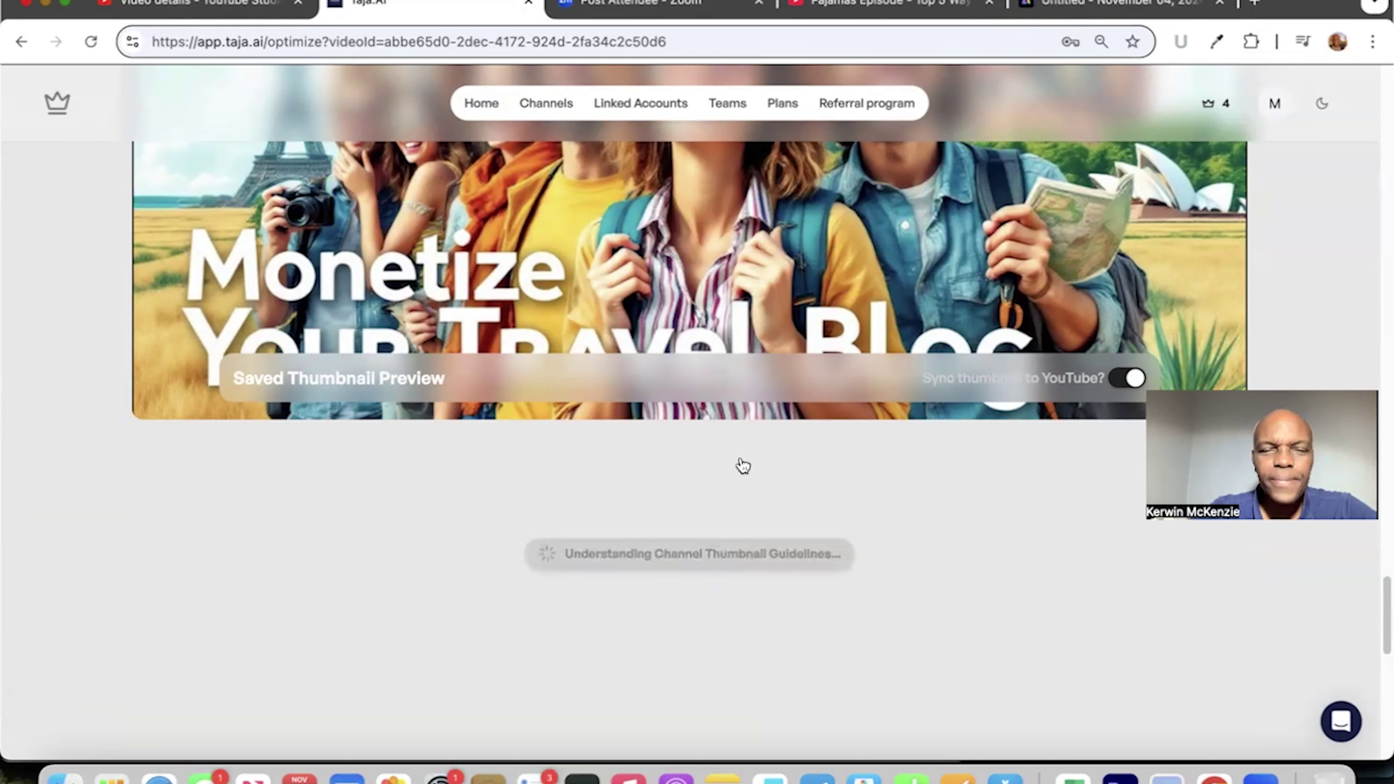
pyautogui.click(1062, 10)
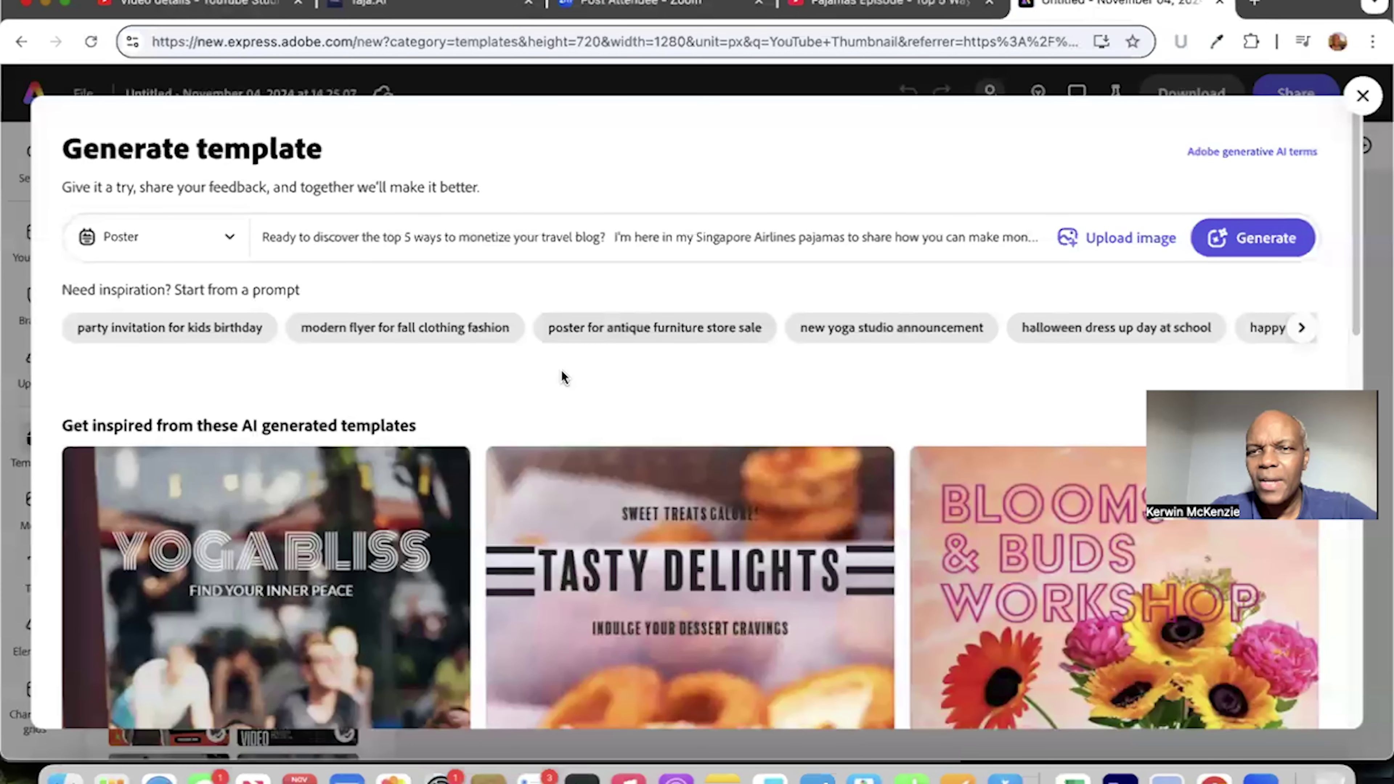
# - Change the template type from Poster to YouTube thumbnail and try generating templates from the pasted description
pyautogui.scroll(-5, 611, 337)
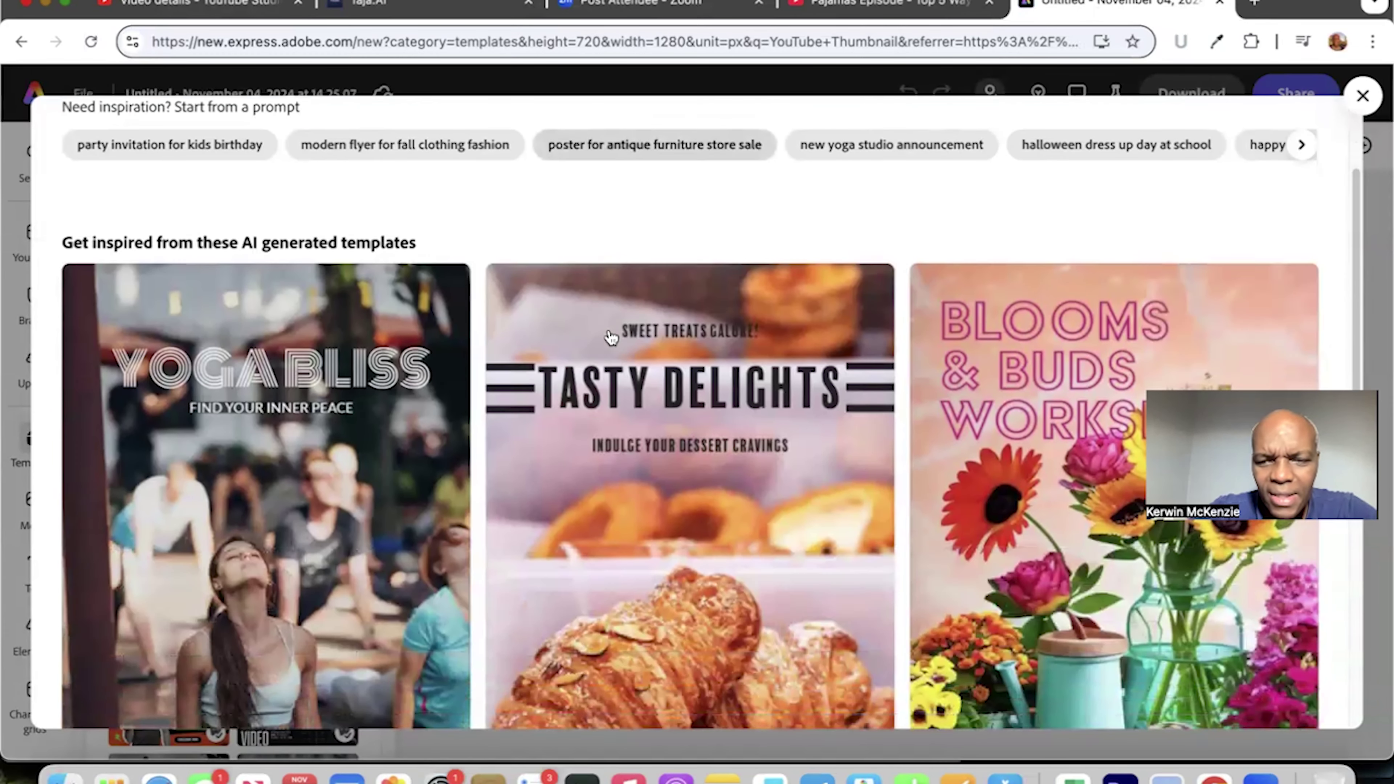
pyautogui.scroll(5, 611, 336)
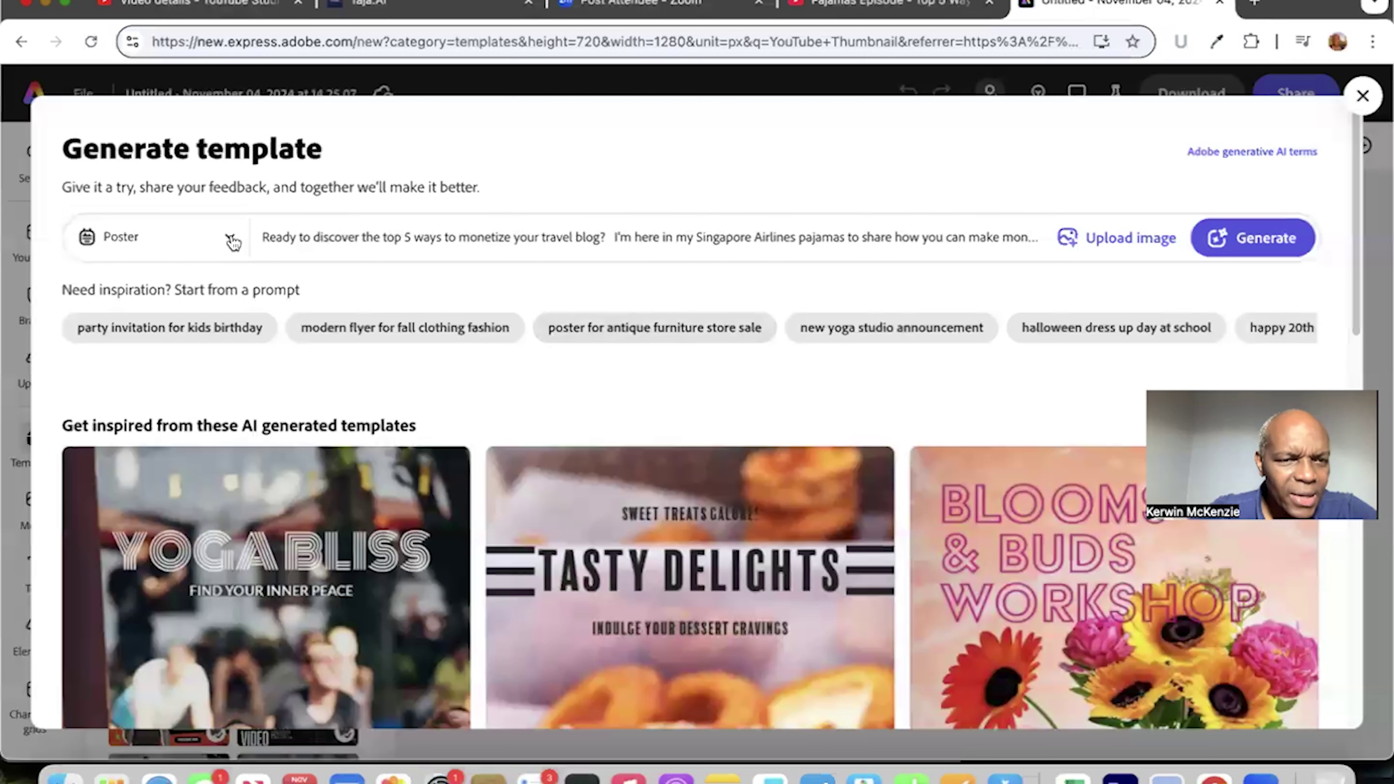
pyautogui.click(231, 240)
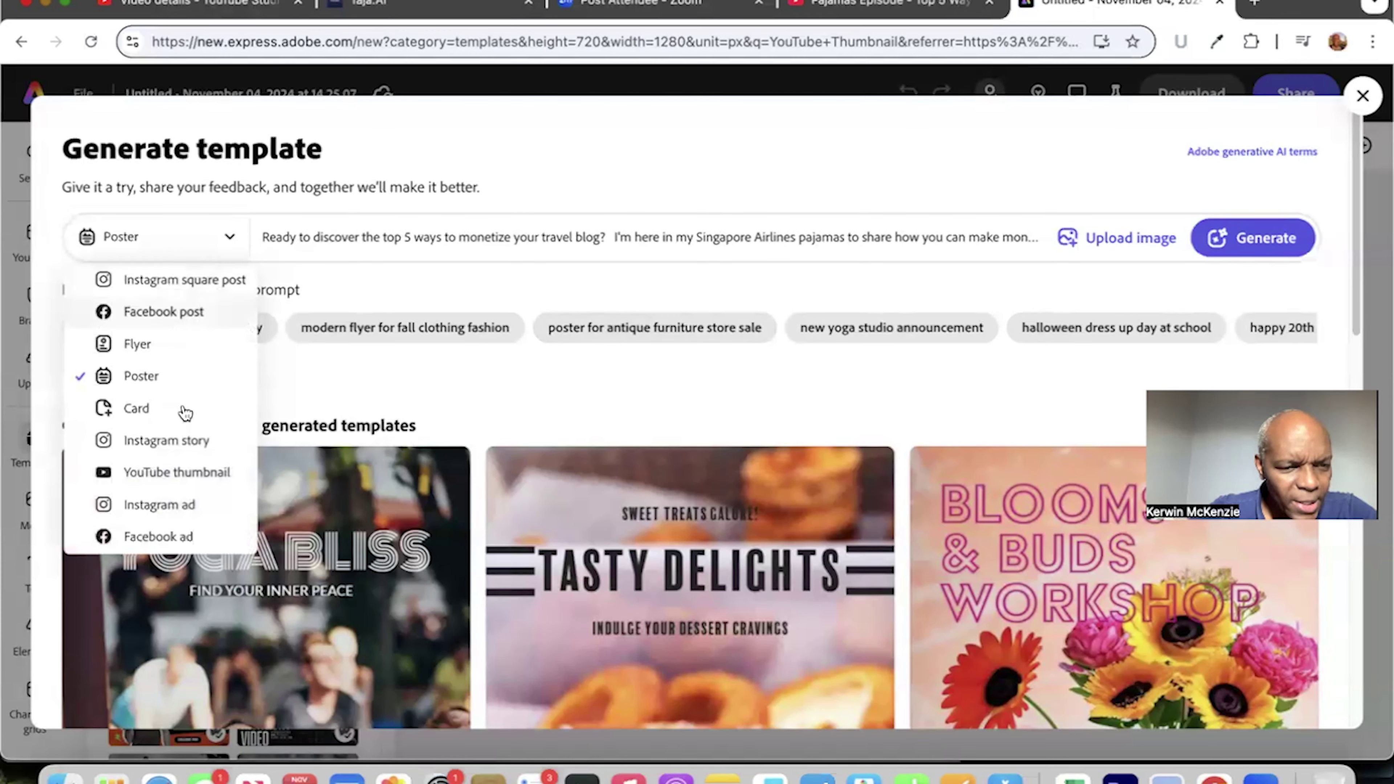
pyautogui.click(214, 473)
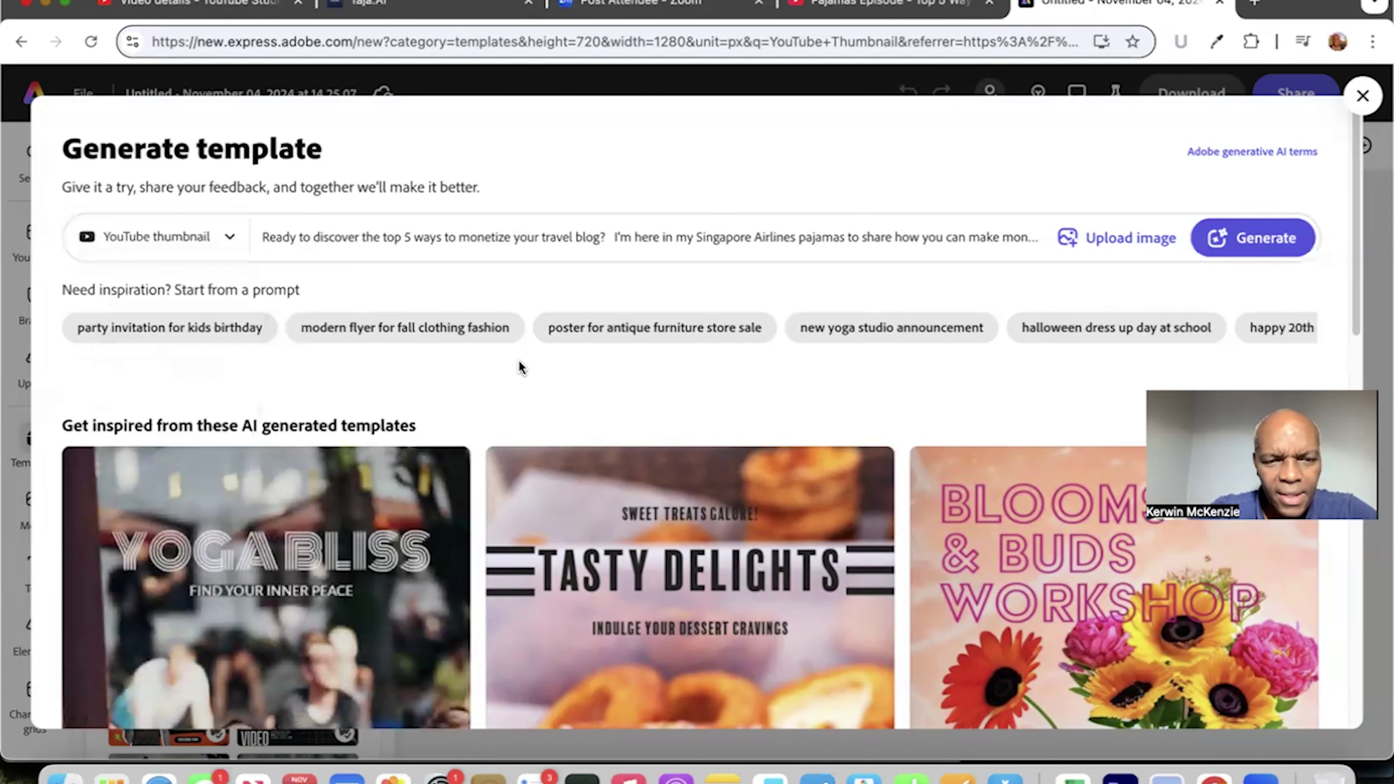
pyautogui.scroll(-6, 530, 384)
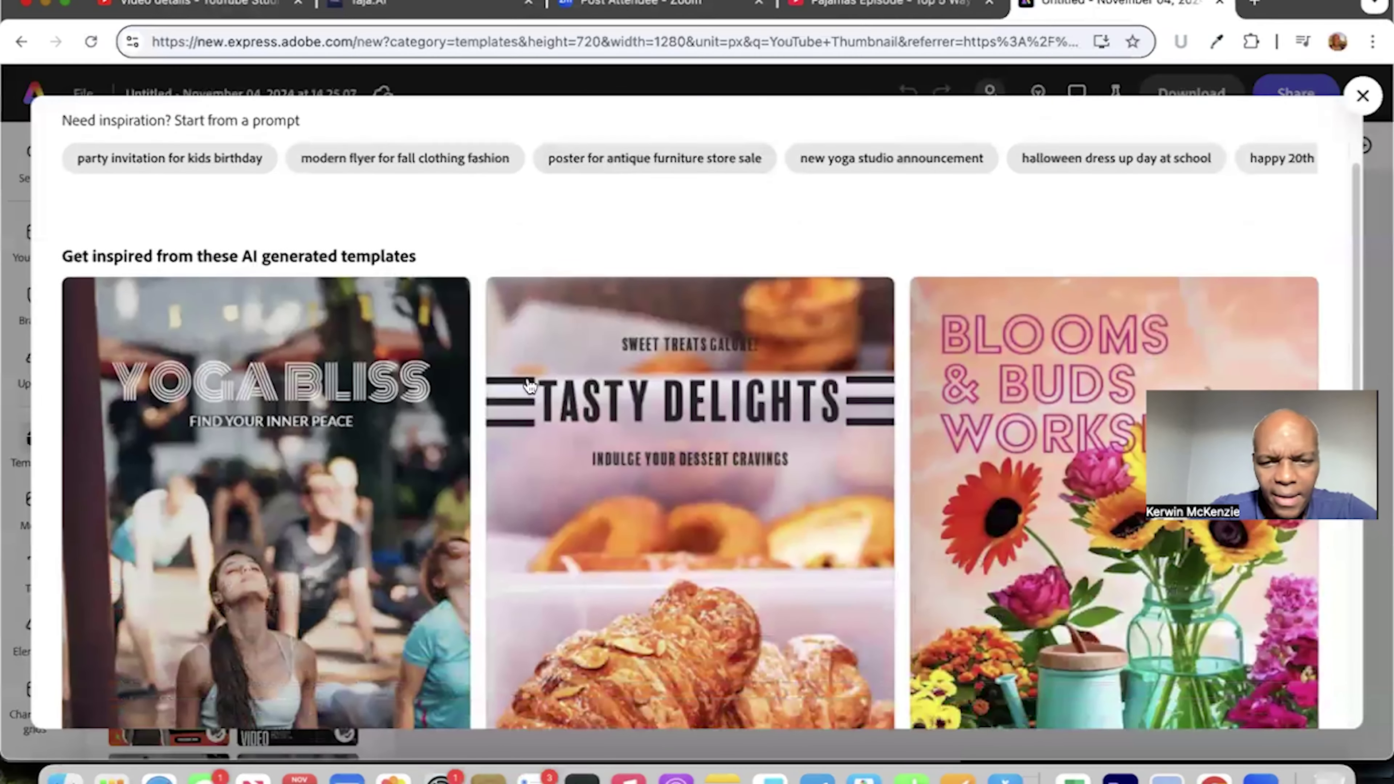
pyautogui.scroll(-5, 529, 385)
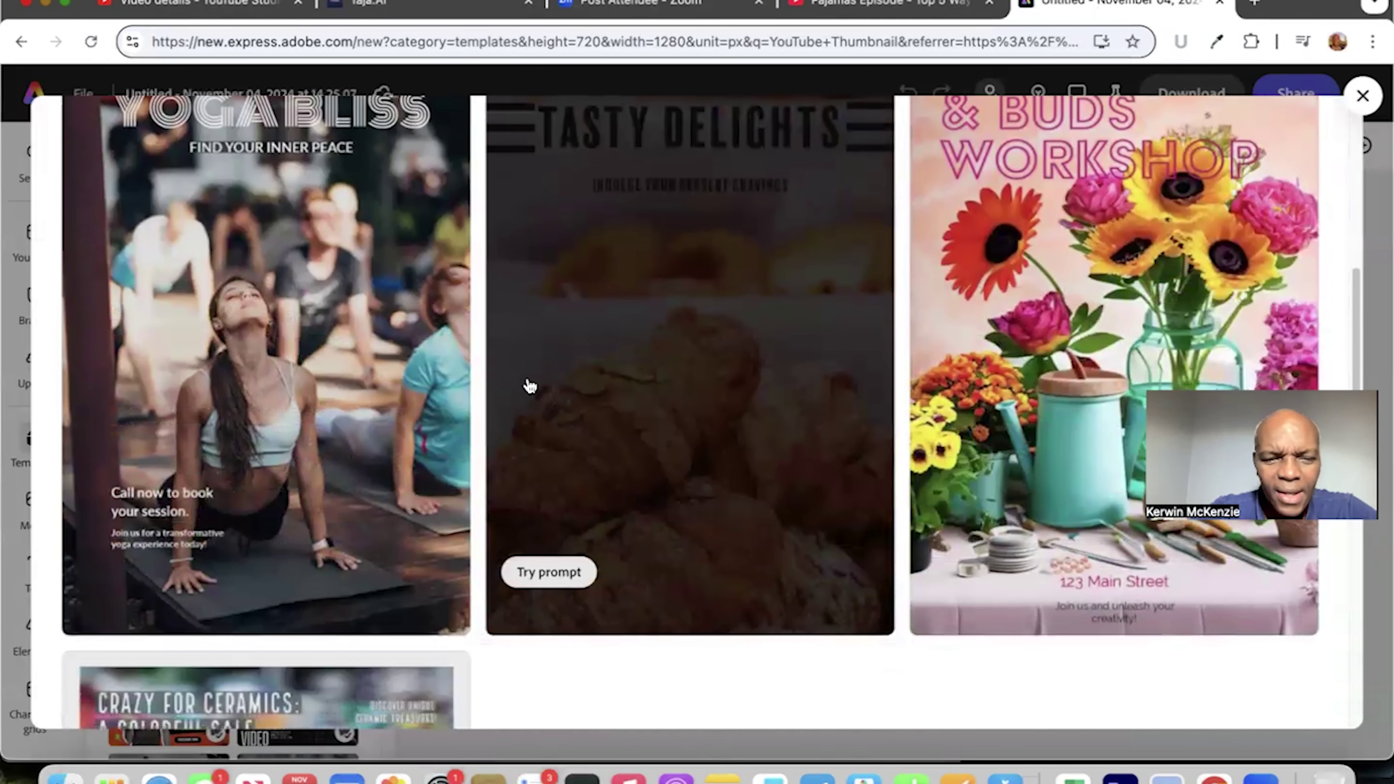
pyautogui.scroll(10, 529, 385)
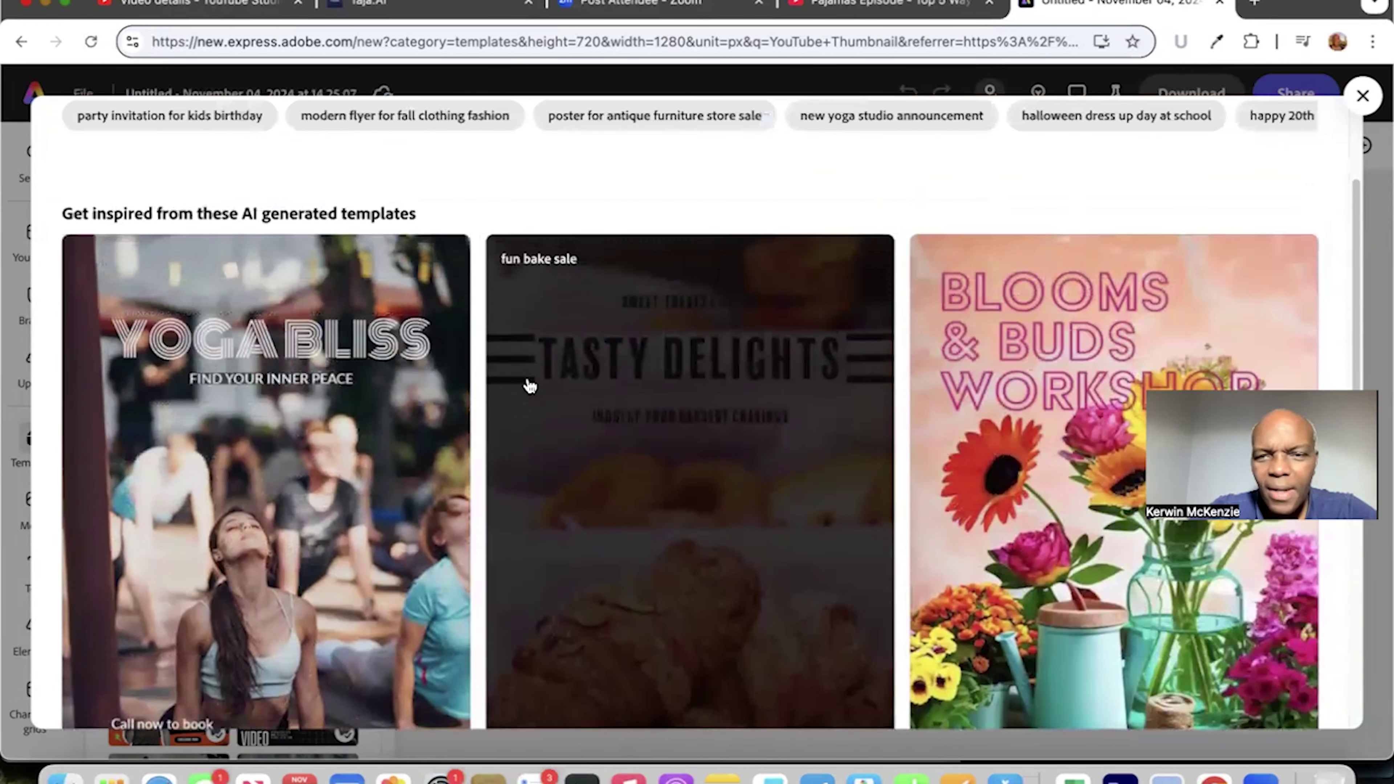
pyautogui.click(1248, 243)
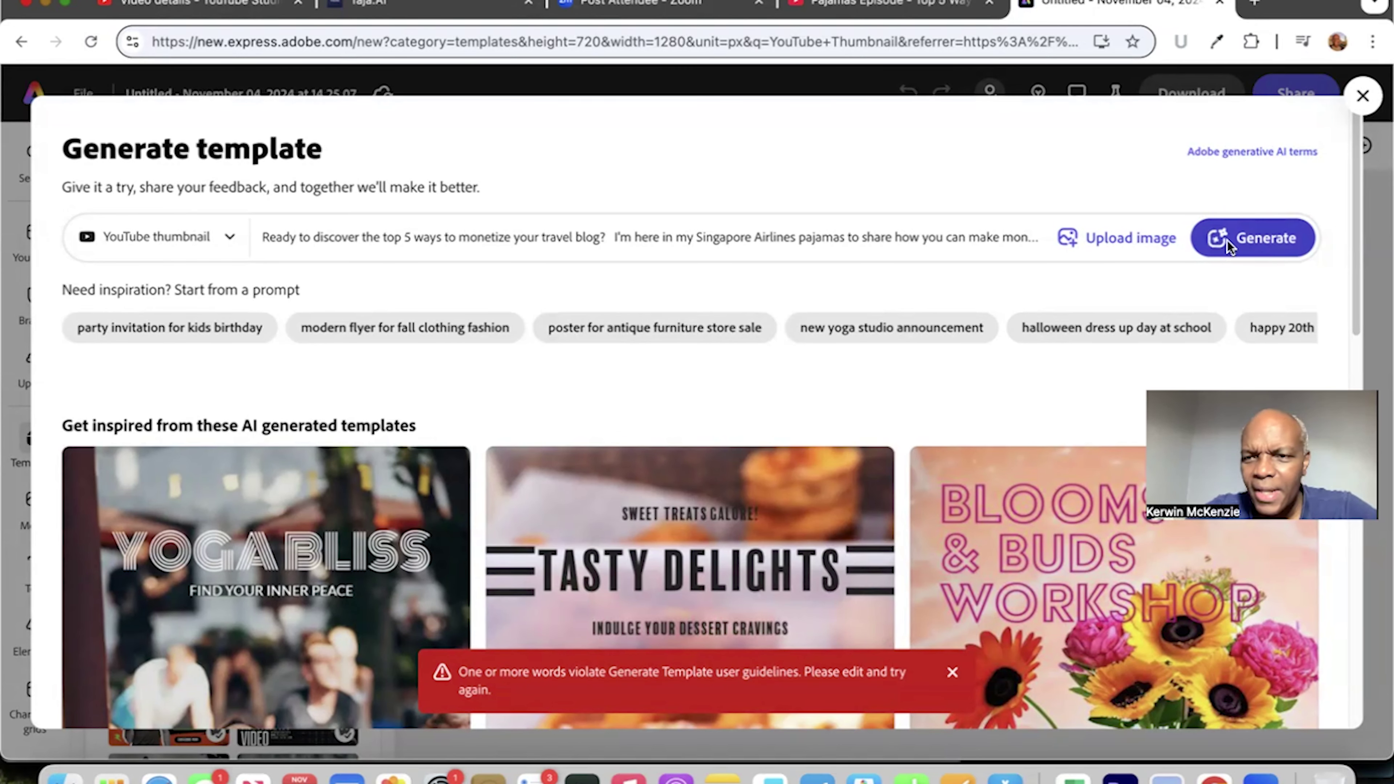
pyautogui.click(1238, 246)
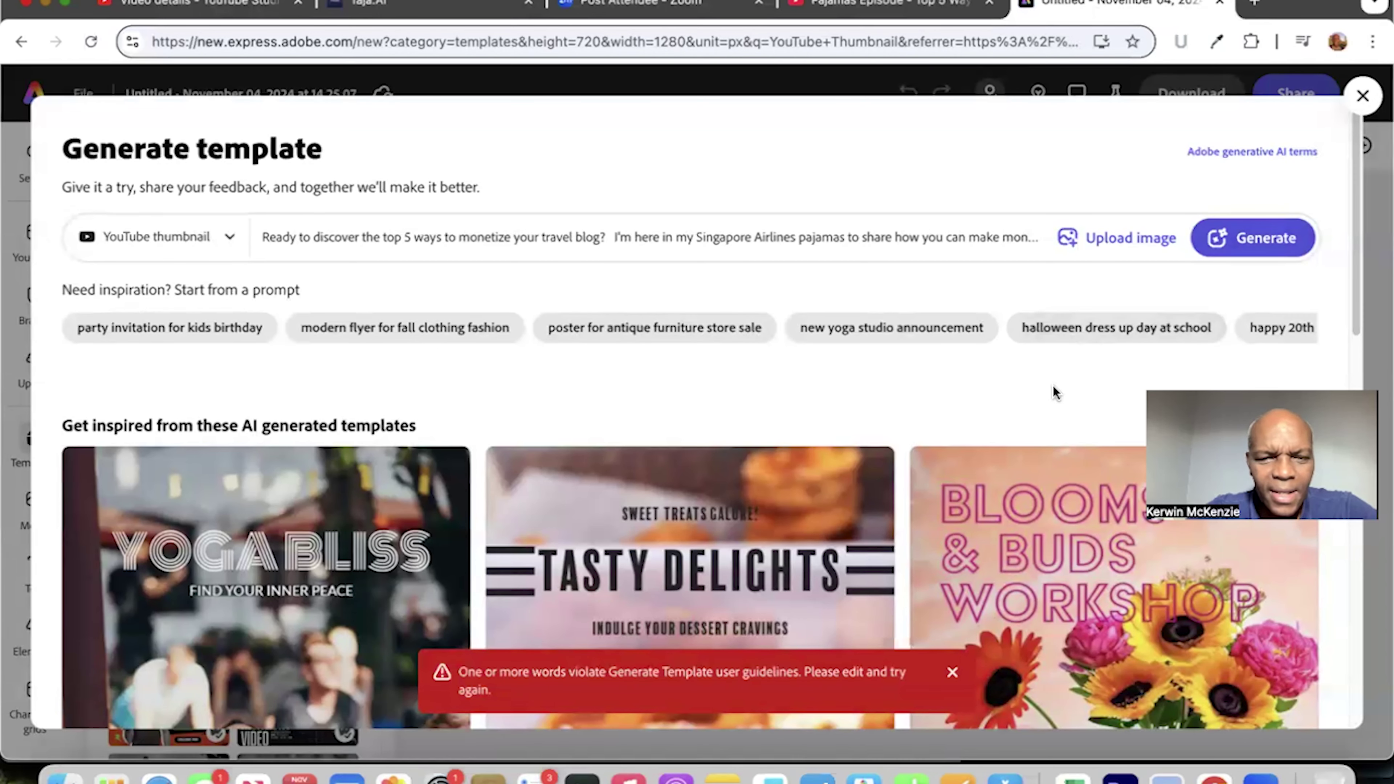
# - Remove the closing sentence "Stay tuned and share your thoughts in the comment section below!" from the prompt and generate templates again
pyautogui.scroll(-1, 1054, 391)
pyautogui.scroll(-15, 1052, 385)
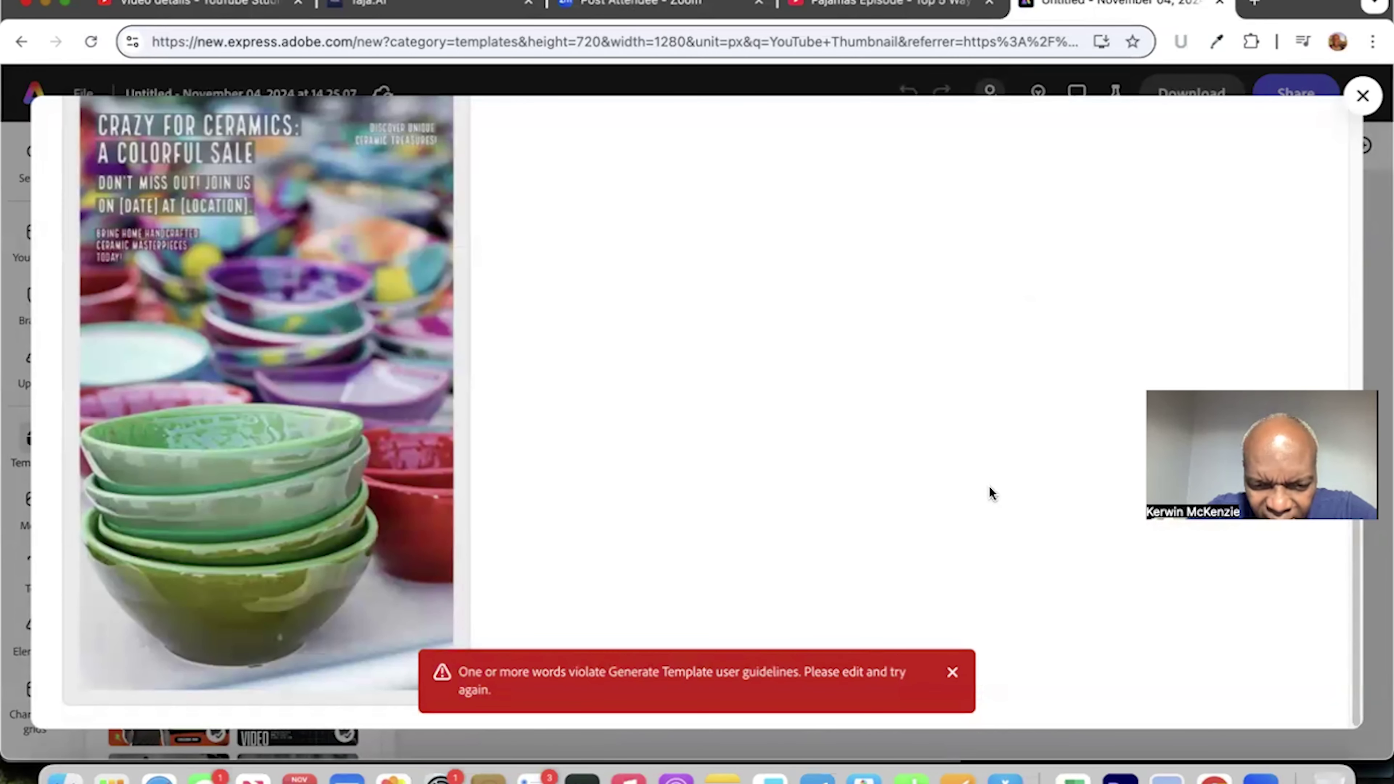
pyautogui.click(955, 676)
pyautogui.scroll(5, 909, 373)
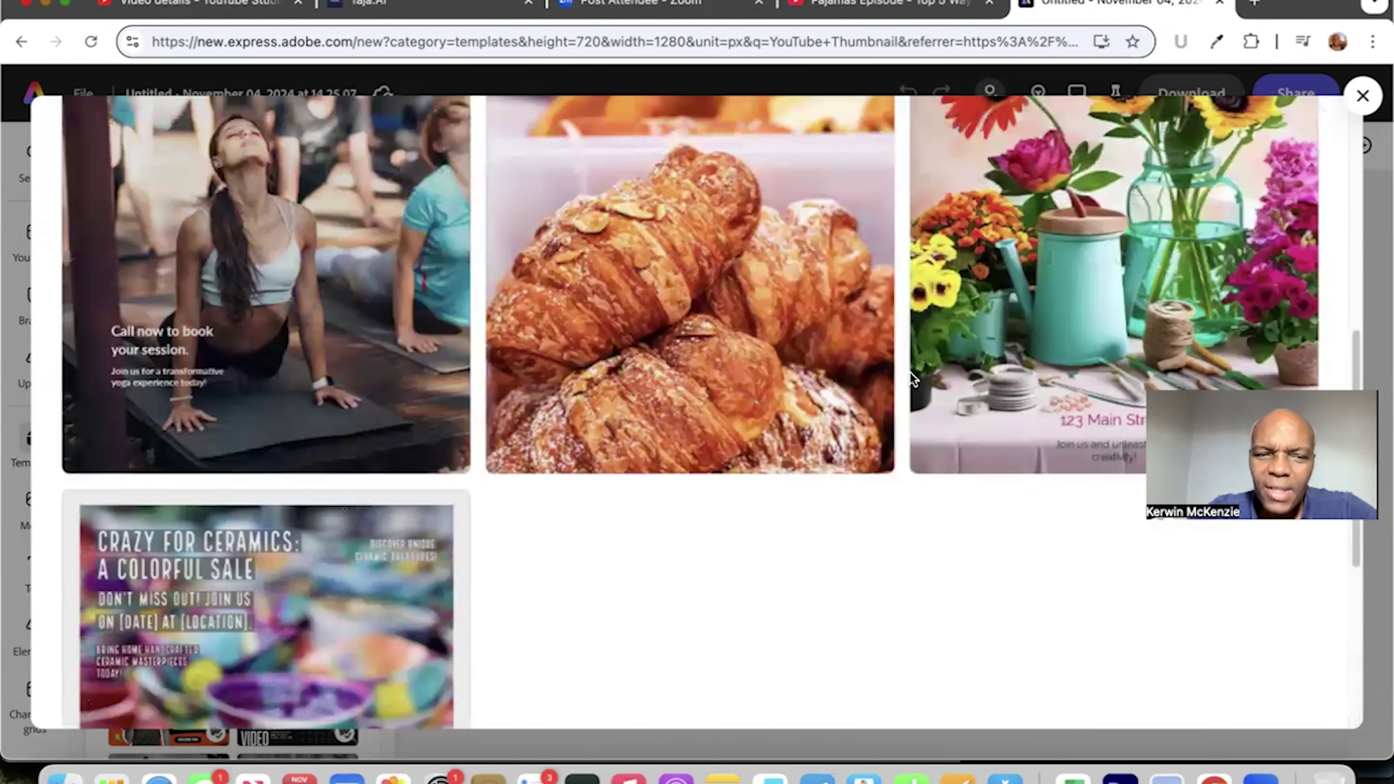
pyautogui.scroll(10, 911, 373)
pyautogui.click(416, 237)
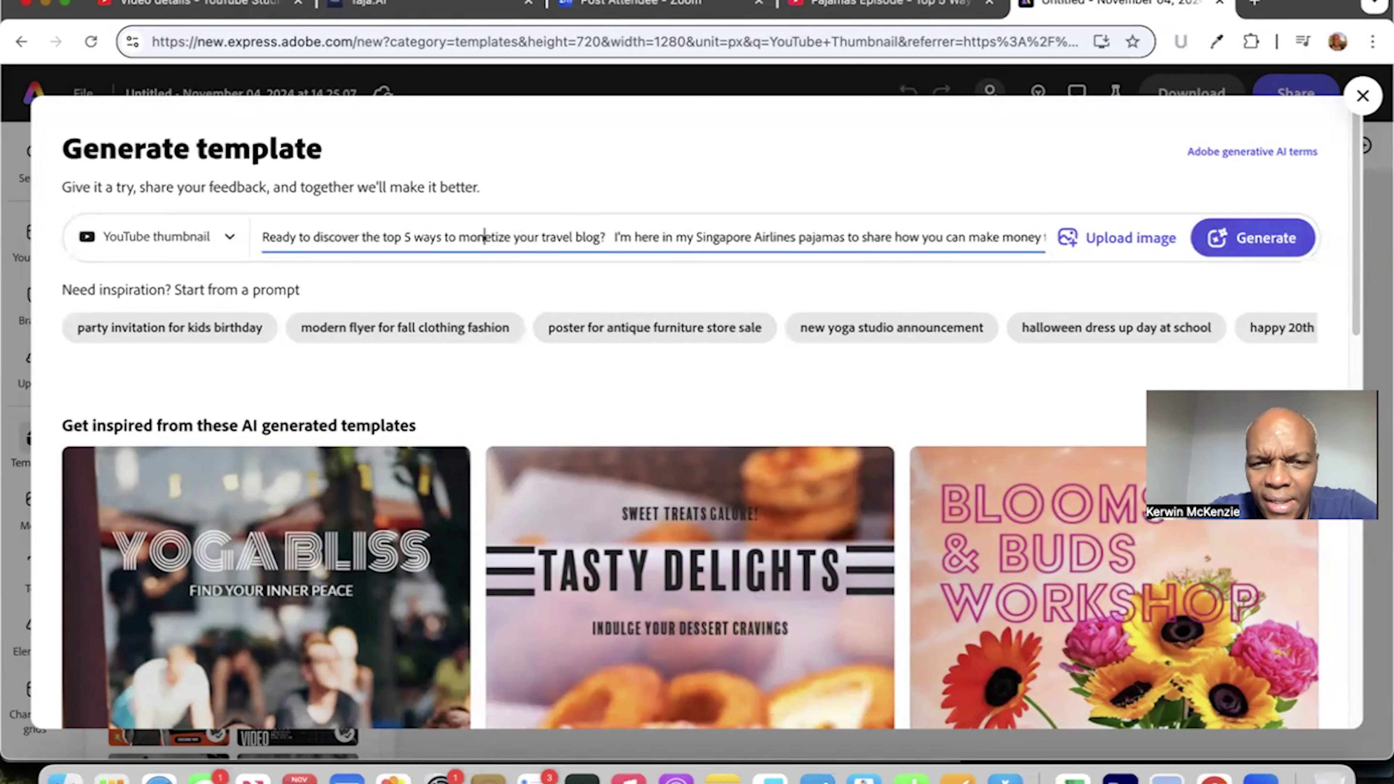
pyautogui.press('super+Right')
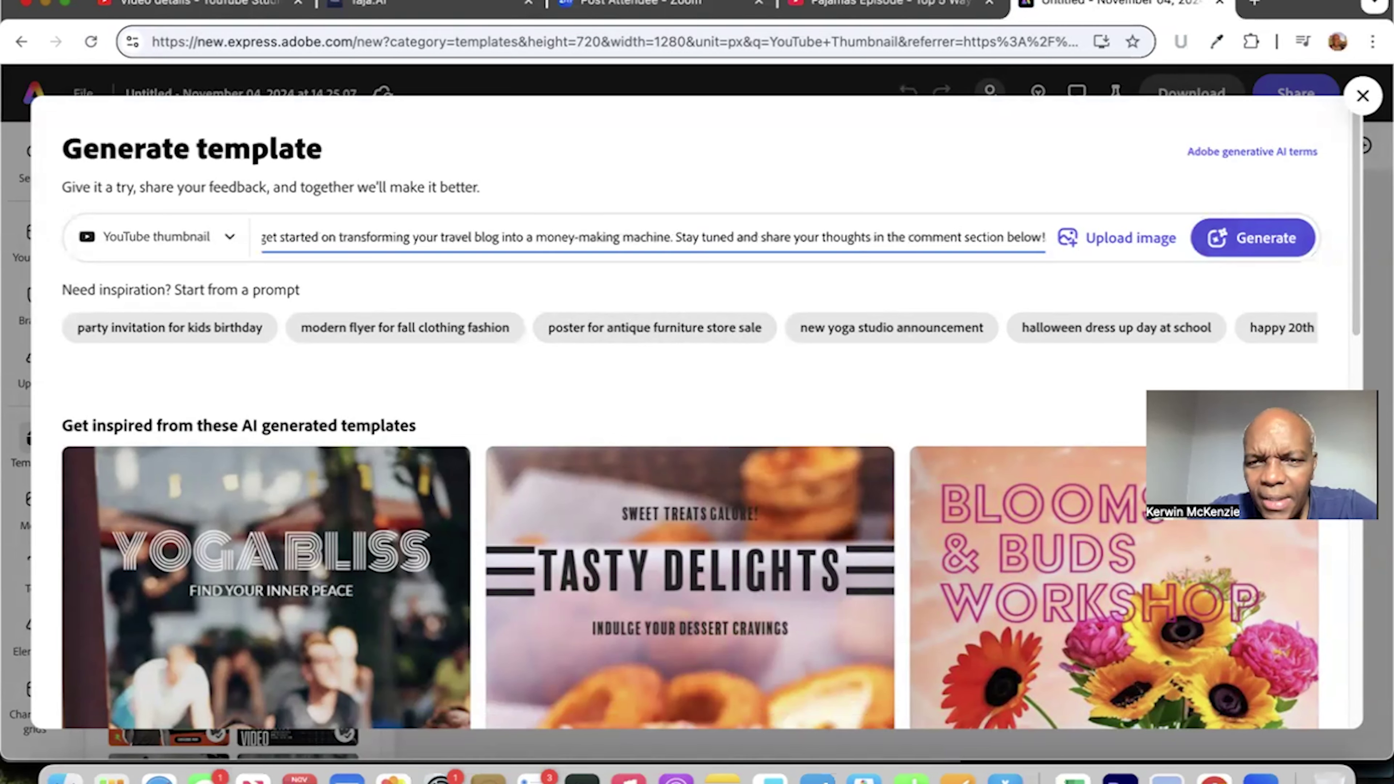
pyautogui.press('BackSpace')
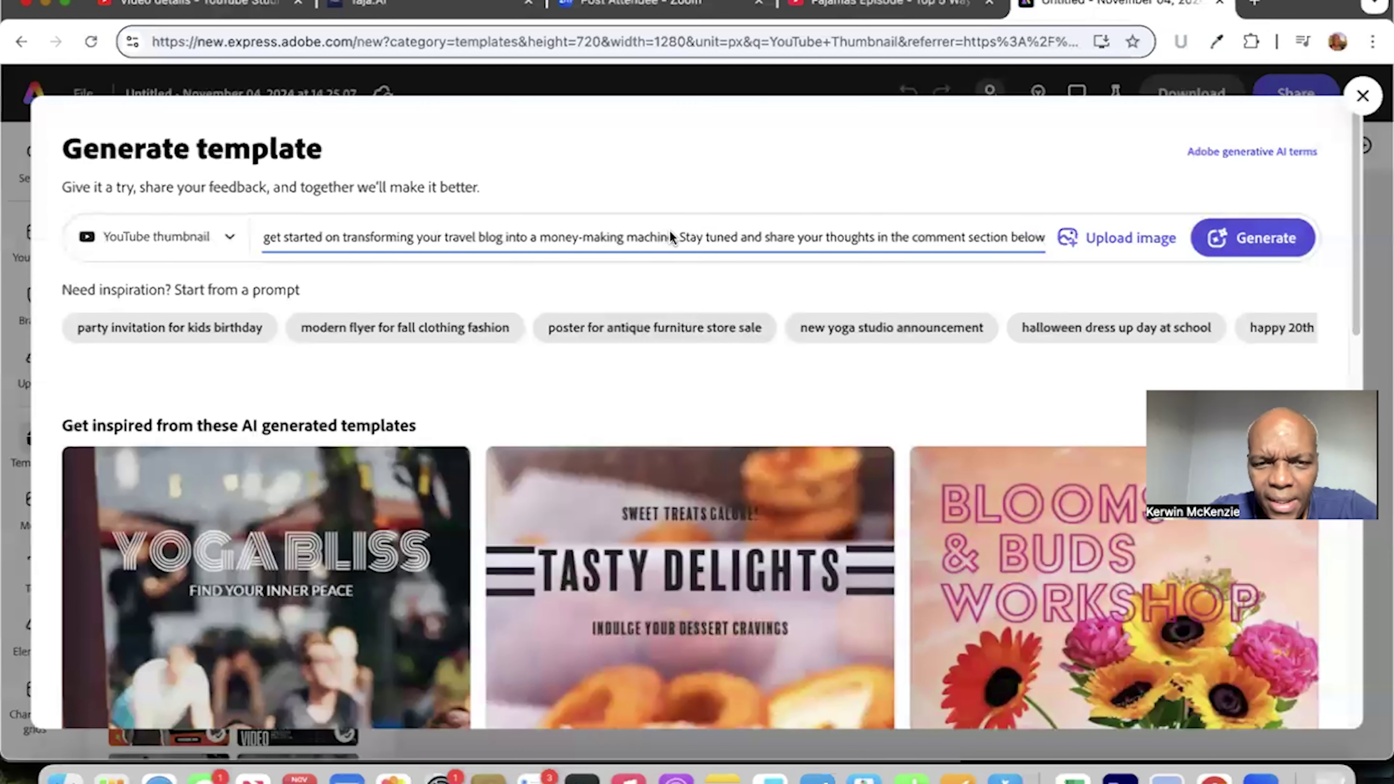
pyautogui.moveTo(680, 233); pyautogui.dragTo(1224, 260)
pyautogui.press('BackSpace')
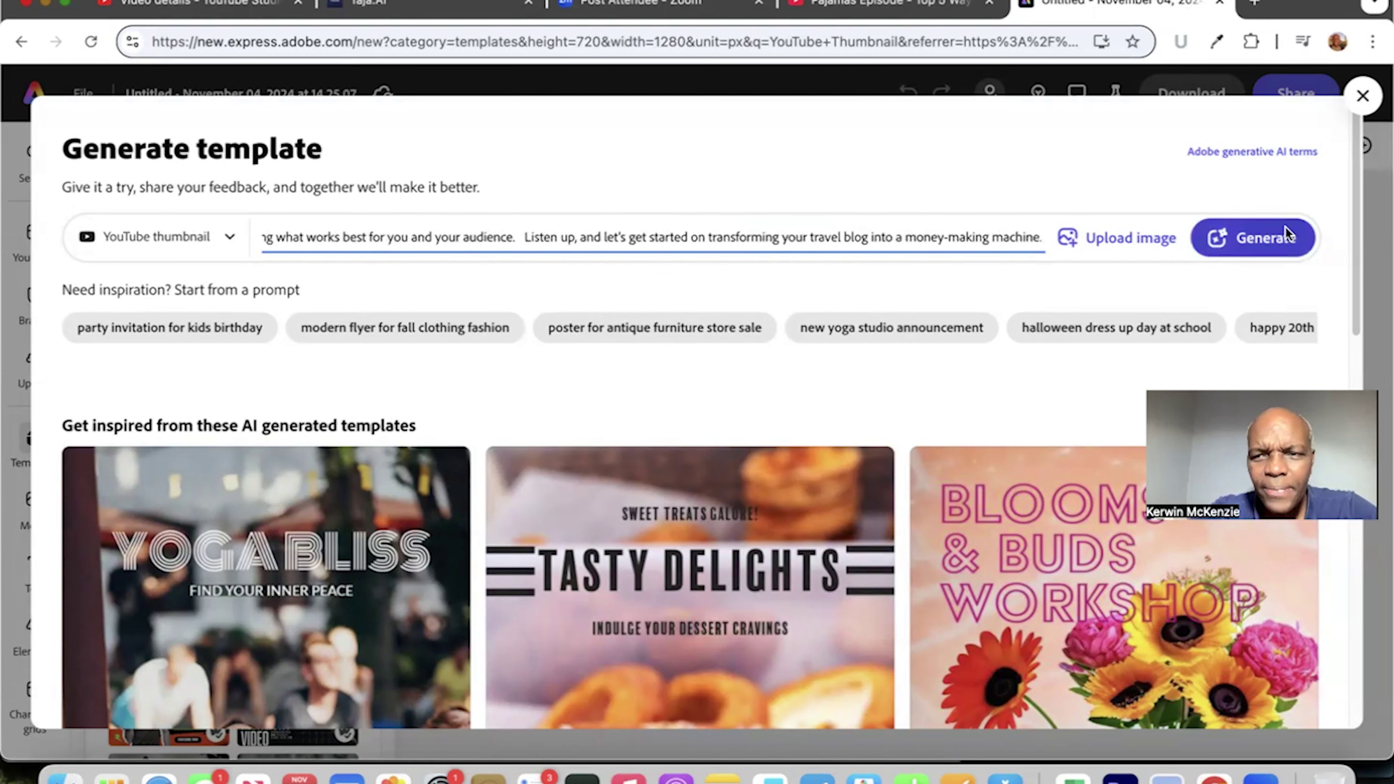
pyautogui.click(1274, 241)
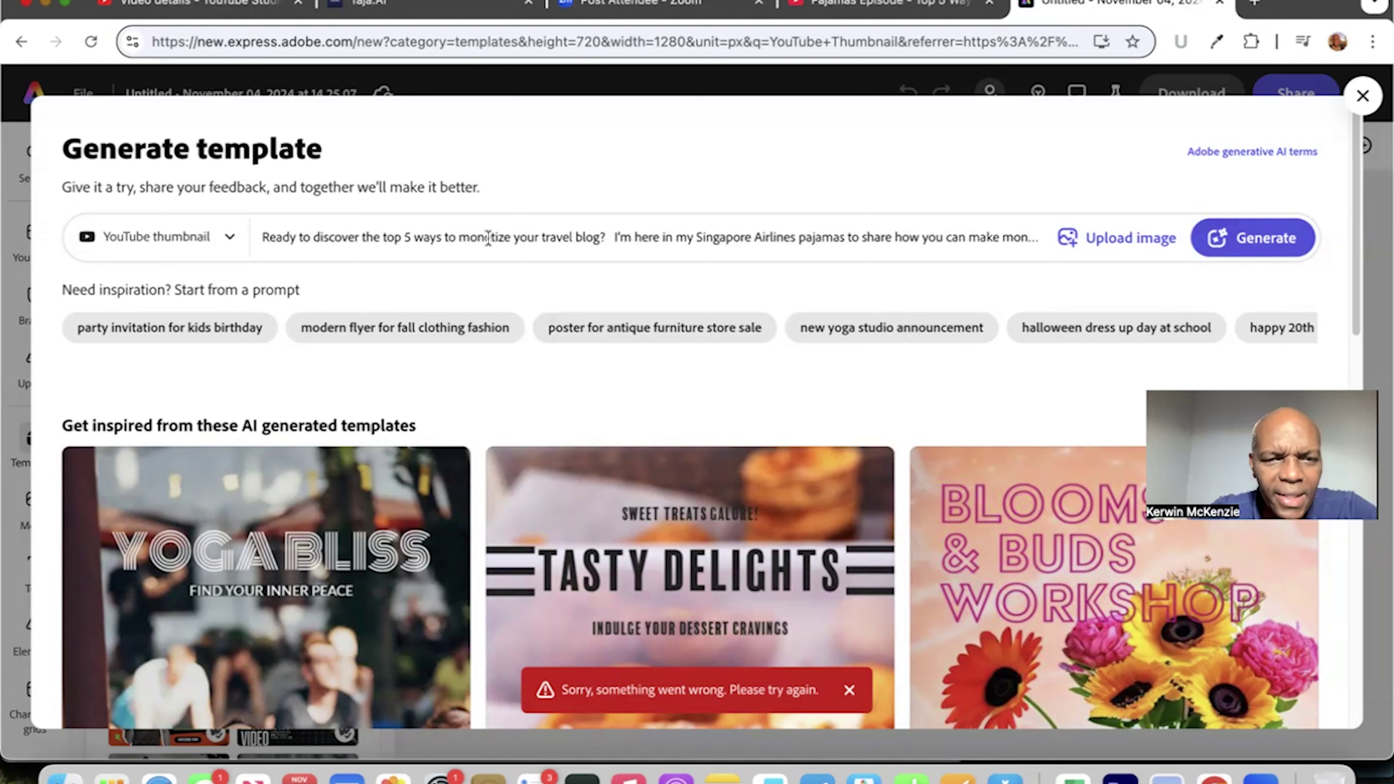
# - Delete "into a money-making machine" from the end of the prompt and generate the YouTube thumbnail templates again
pyautogui.click(925, 241)
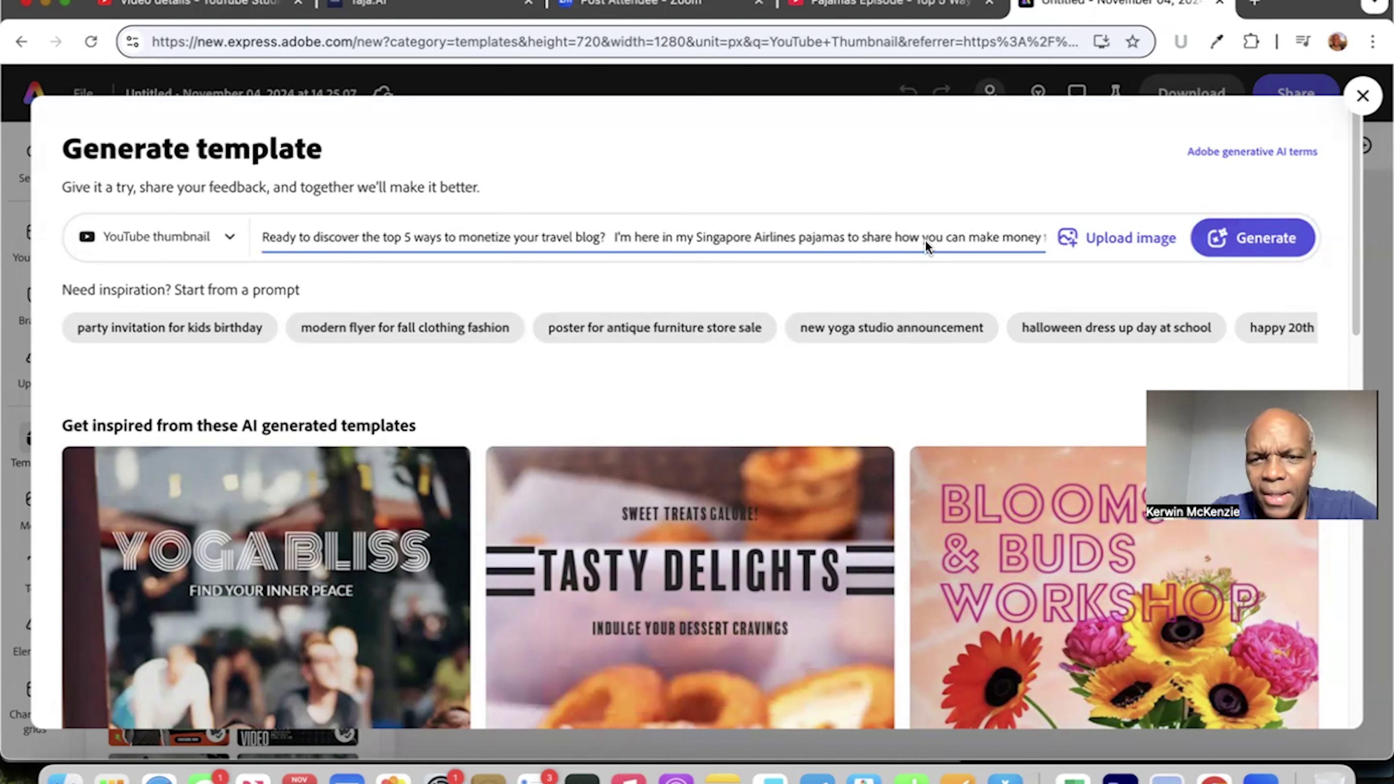
pyautogui.press('super+Right')
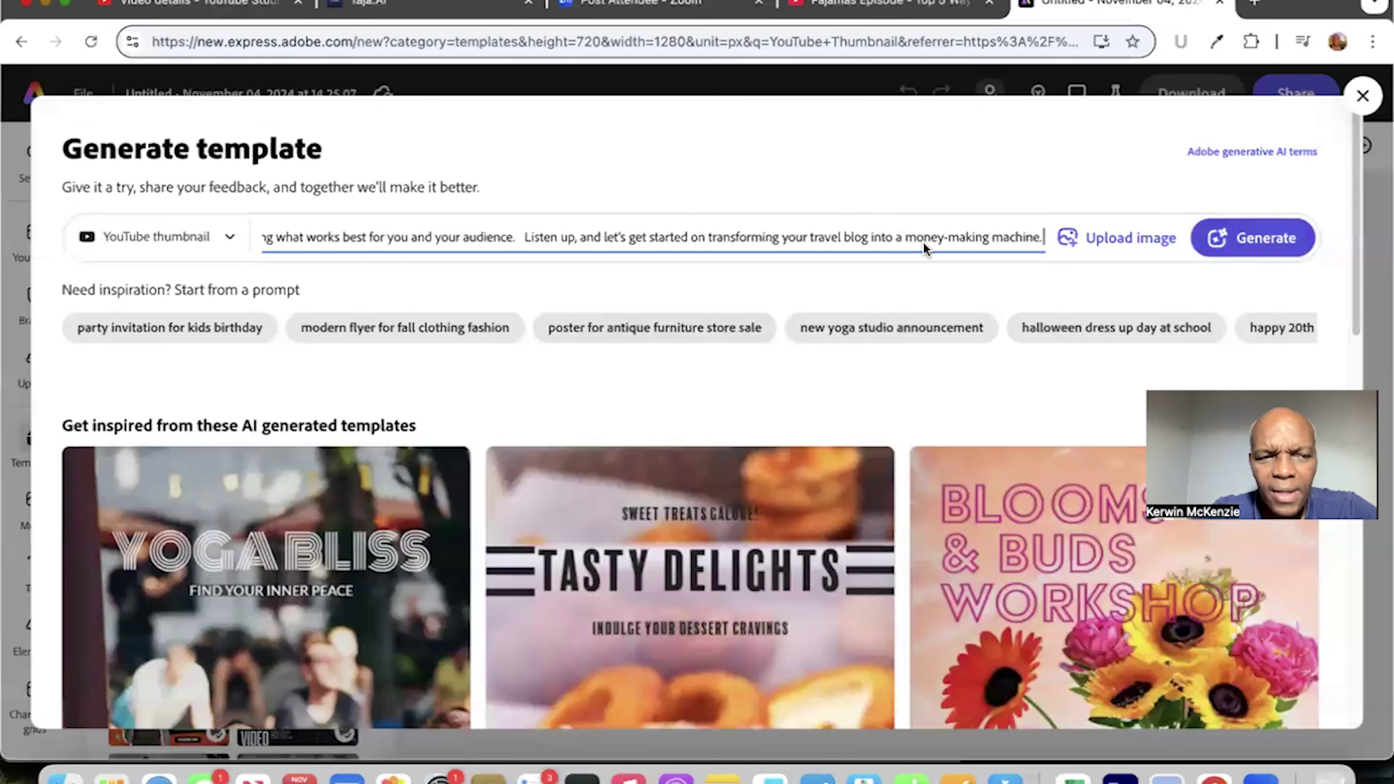
pyautogui.press('Left')
pyautogui.press('Left')
pyautogui.press('Left')
pyautogui.press('Left')
pyautogui.press('Left')
pyautogui.press('Left')
pyautogui.press('Left')
pyautogui.press('Left')
pyautogui.press('Left')
pyautogui.press('Left')
pyautogui.press('Left')
pyautogui.press('Left')
pyautogui.press('Left')
pyautogui.press('Left')
pyautogui.press('Left')
pyautogui.press('Left')
pyautogui.press('Left')
pyautogui.press('Left')
pyautogui.press('Left')
pyautogui.press('Left')
pyautogui.press('Left')
pyautogui.press('Left')
pyautogui.press('Left')
pyautogui.press('Left')
pyautogui.press('Left')
pyautogui.press('Left')
pyautogui.press('Left')
pyautogui.press('Left')
pyautogui.press('Left')
pyautogui.press('Left')
pyautogui.press('Left')
pyautogui.press('Left')
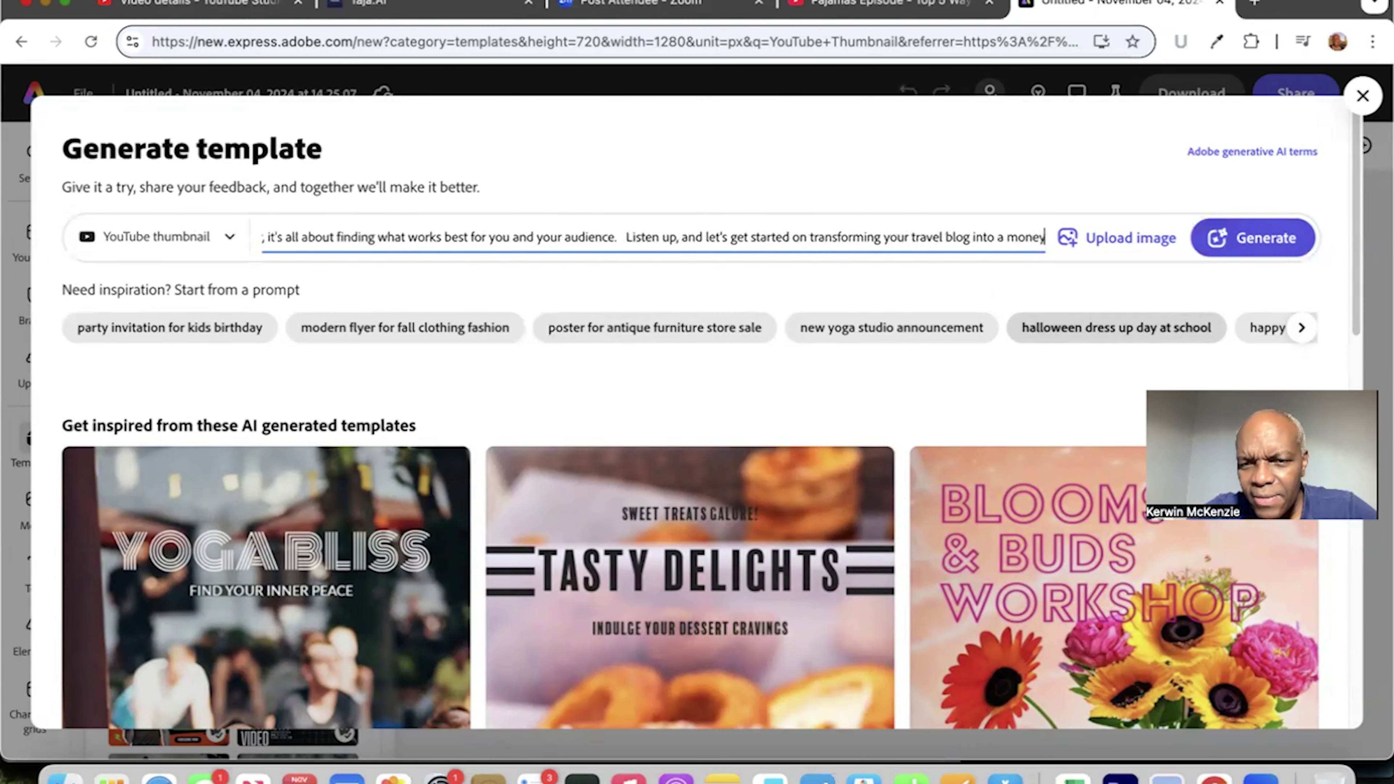
pyautogui.press('Left')
pyautogui.press('Left')
pyautogui.press('Left')
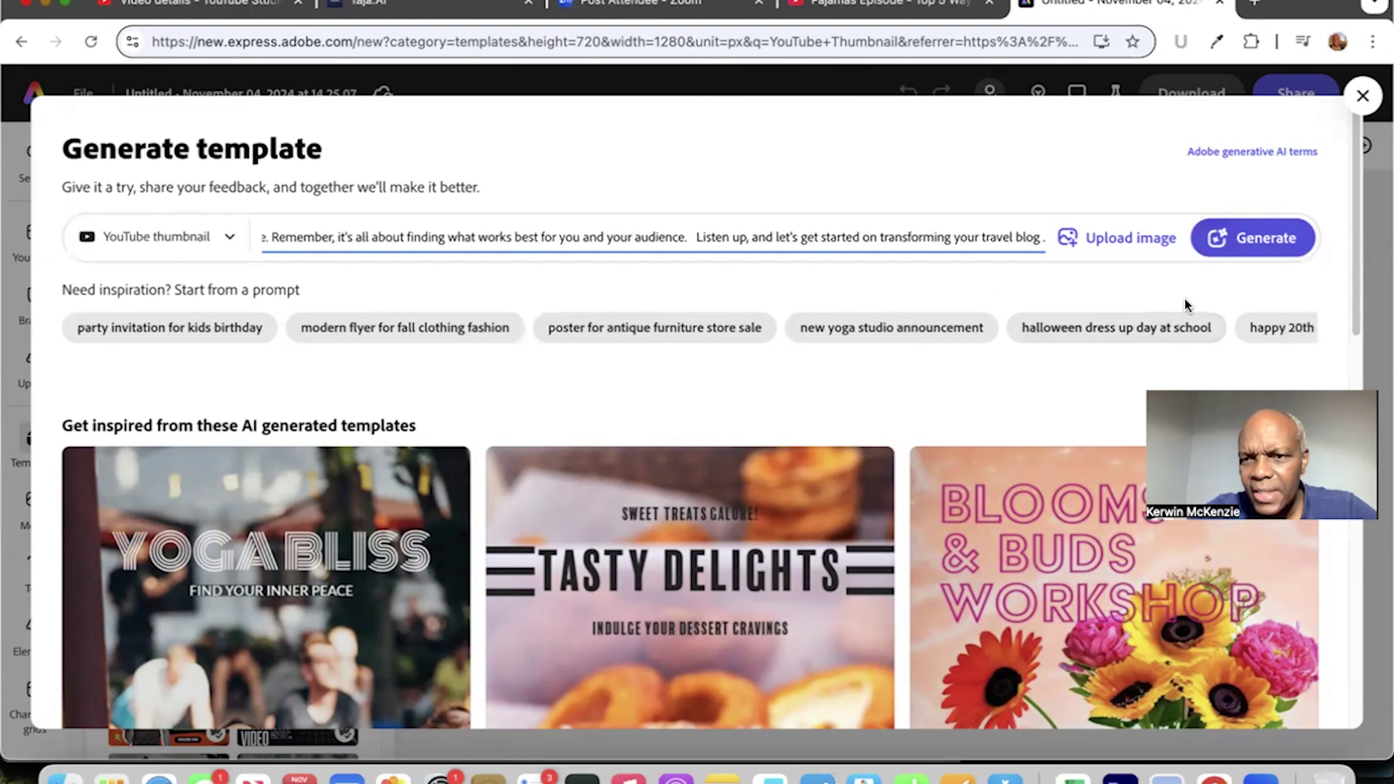
pyautogui.click(1260, 236)
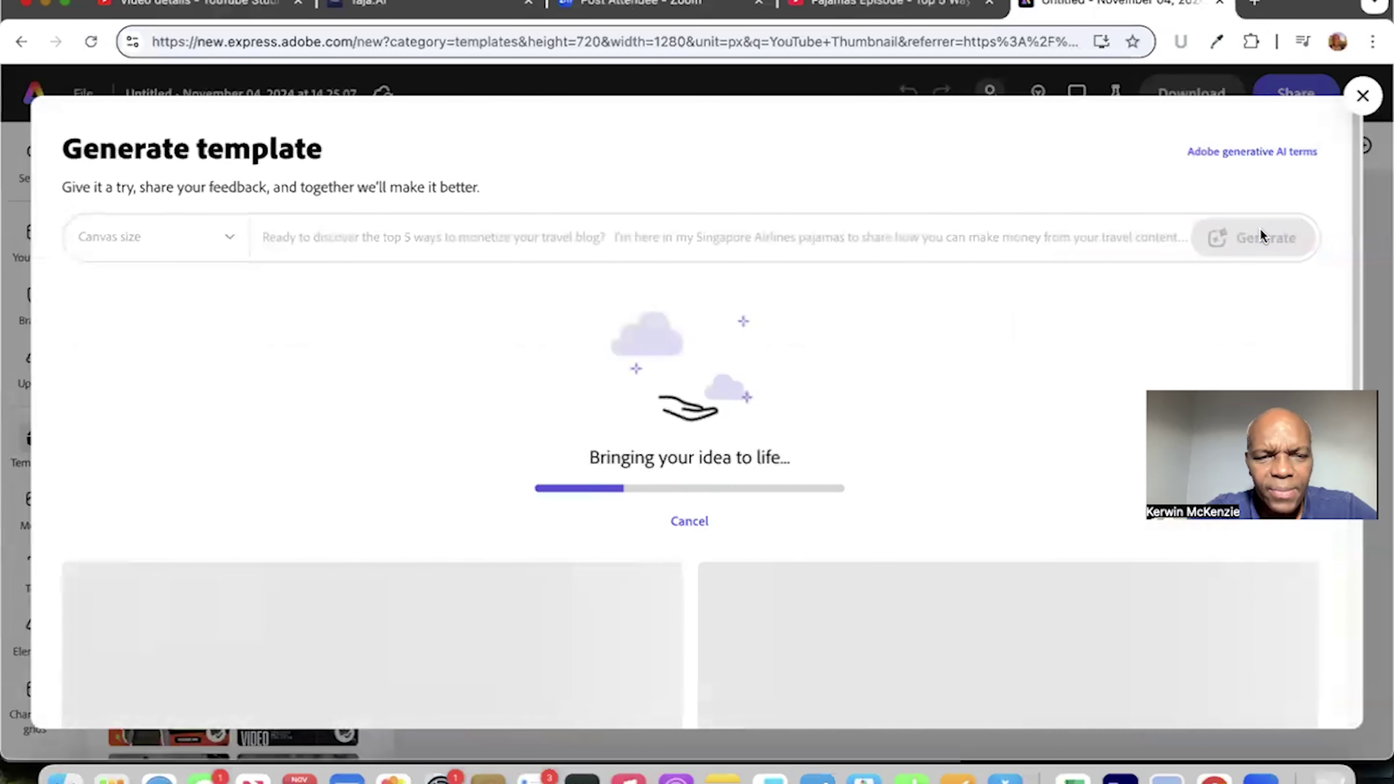
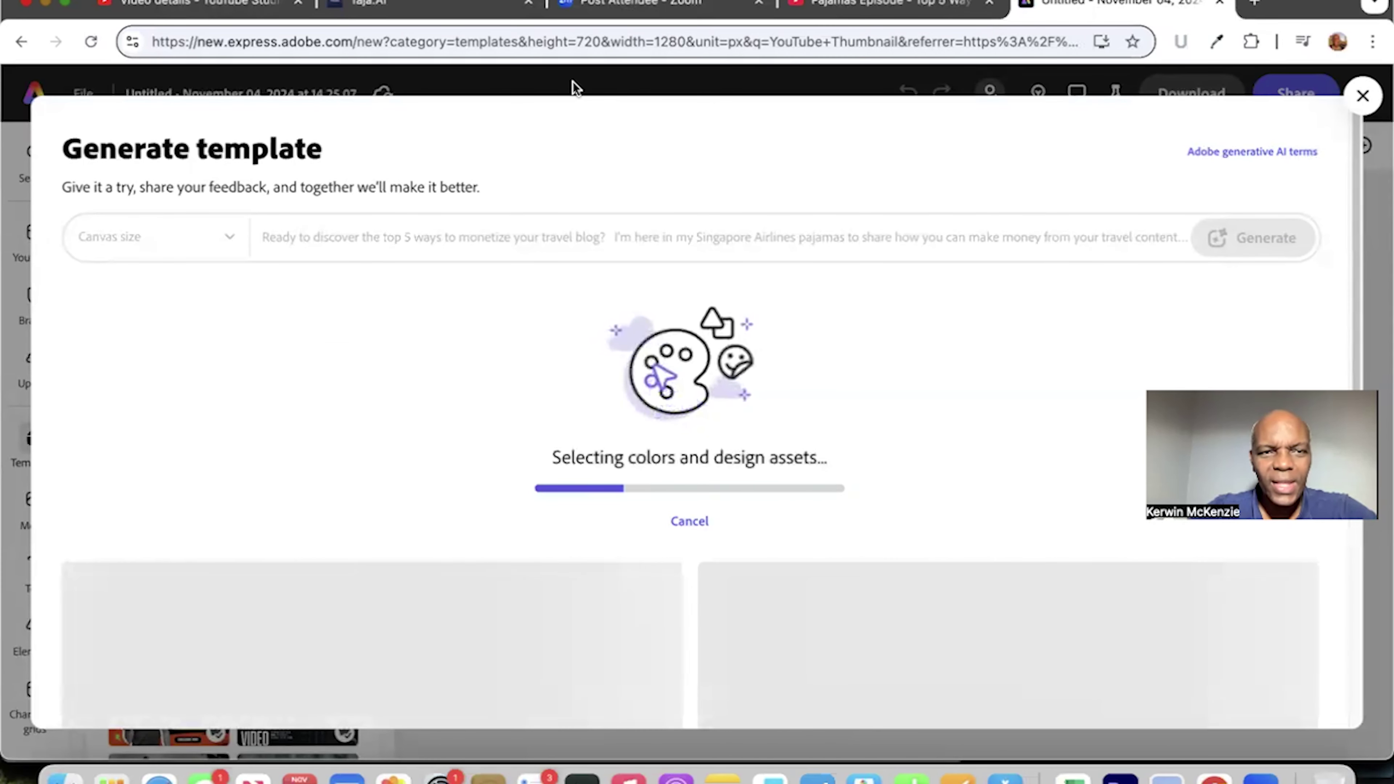
# - Switch to Taja AI, review the generated thumbnails, and open the sunset beach one with the woman in pajamas in the Thumbnail Designer
pyautogui.click(428, 5)
pyautogui.scroll(5, 508, 553)
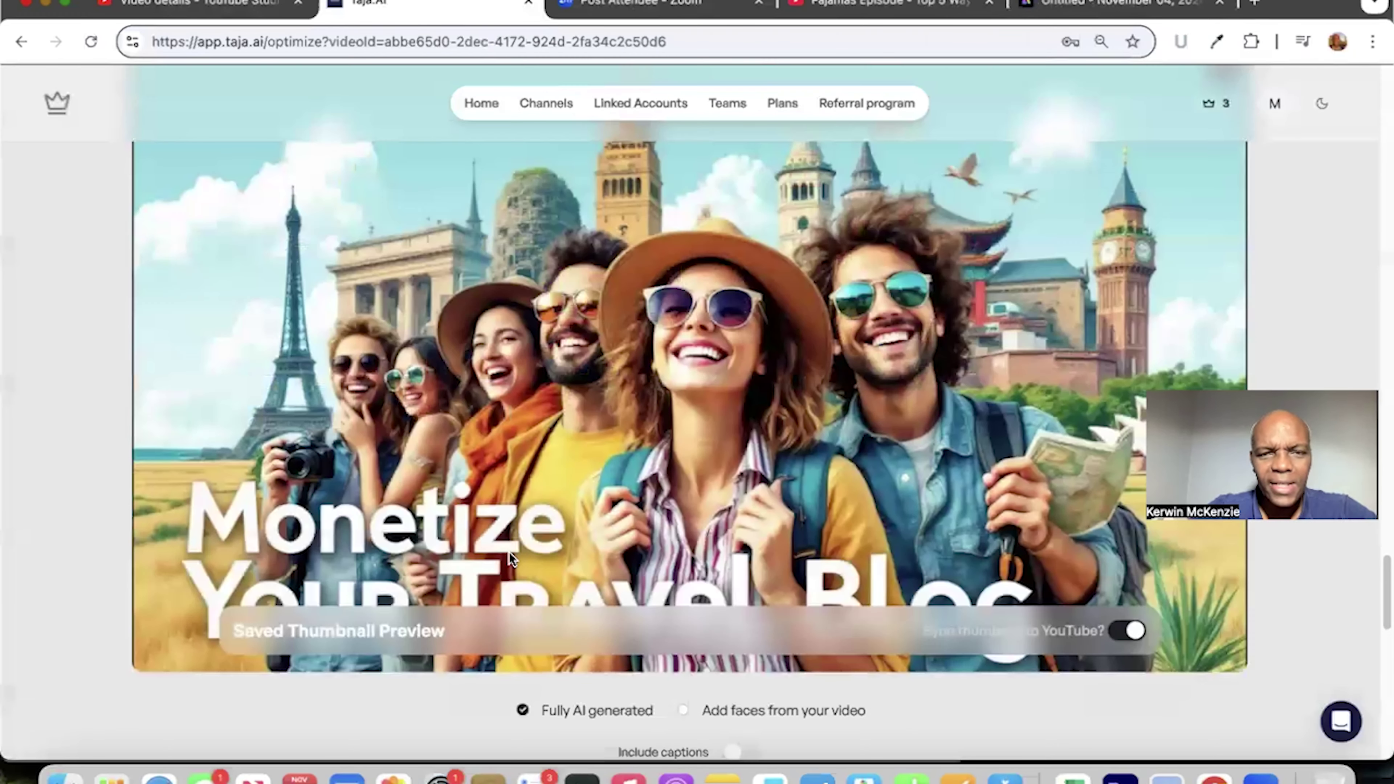
pyautogui.scroll(8, 510, 552)
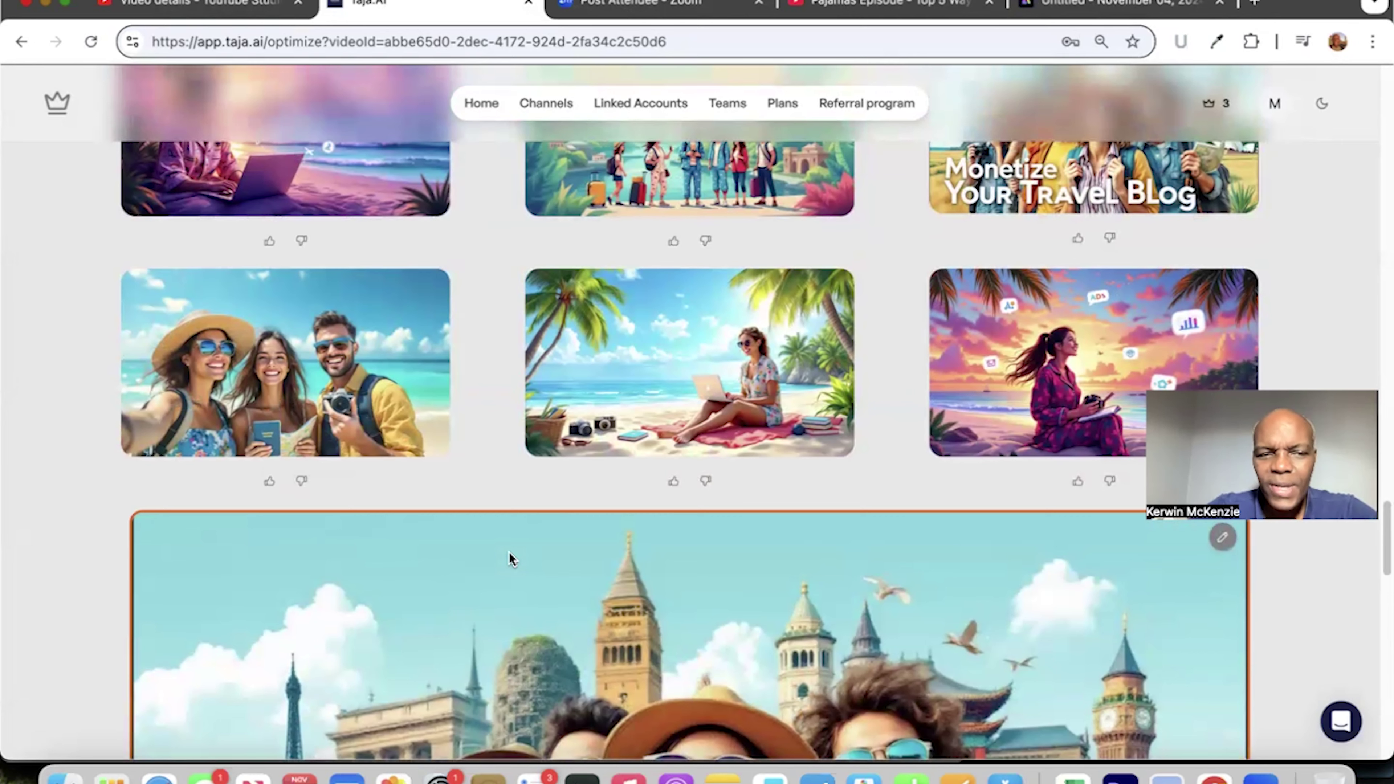
pyautogui.scroll(3, 510, 544)
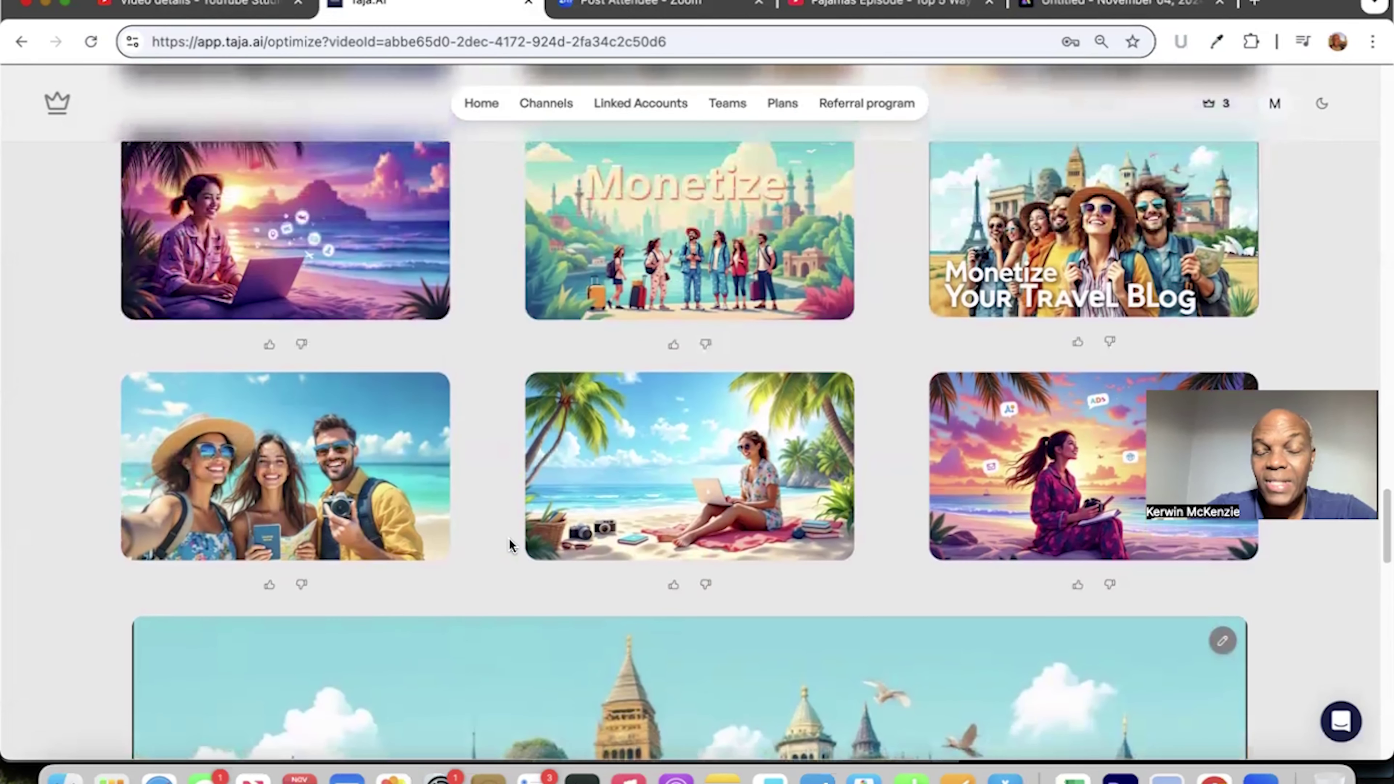
pyautogui.scroll(-3, 510, 541)
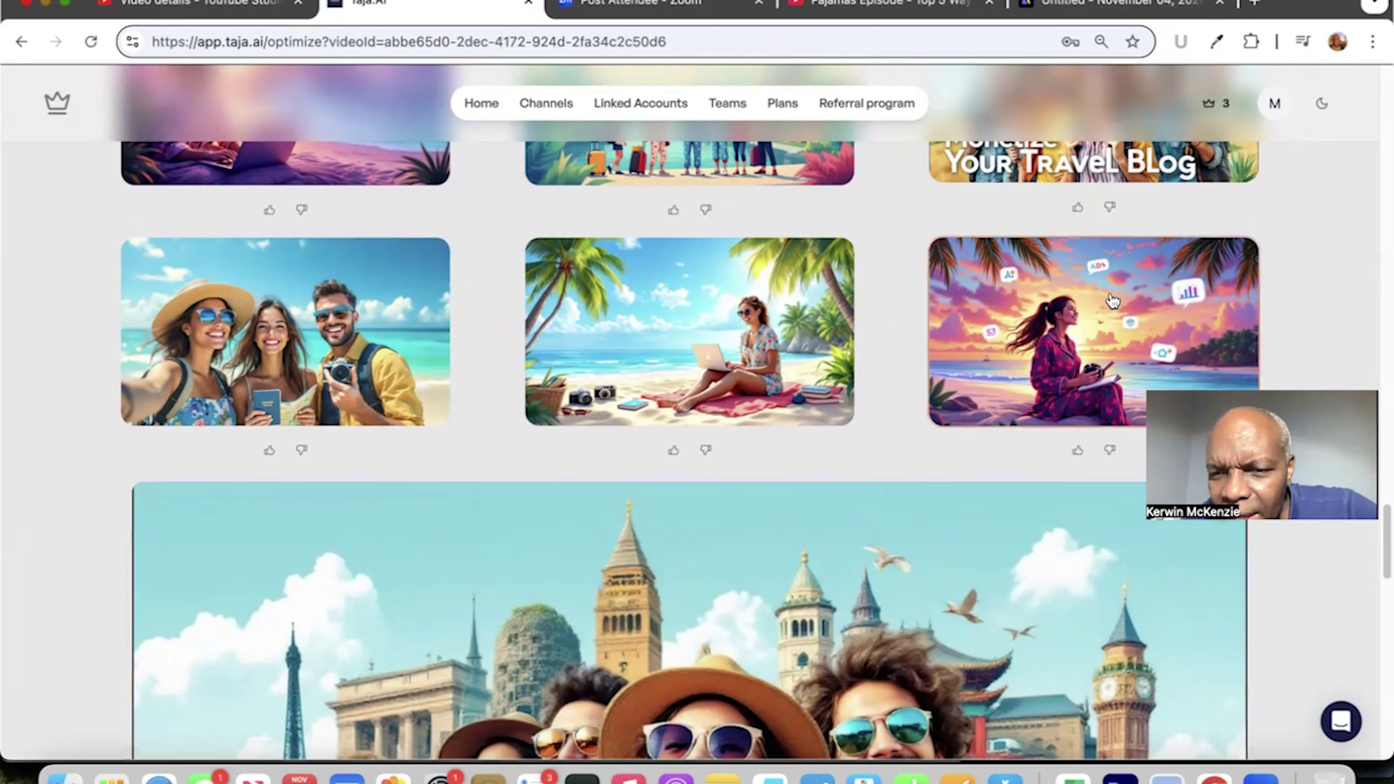
pyautogui.click(1099, 327)
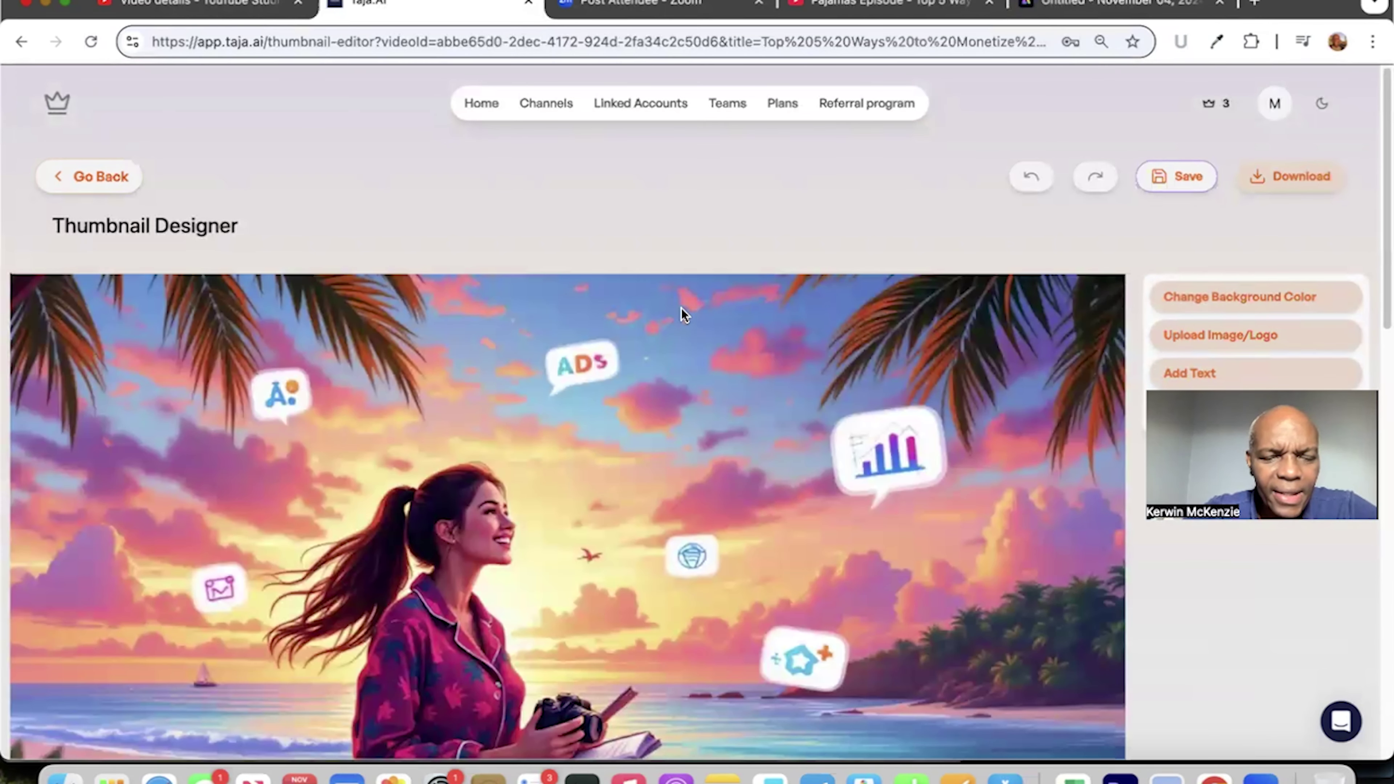
pyautogui.scroll(-3, 682, 313)
pyautogui.scroll(-1, 681, 308)
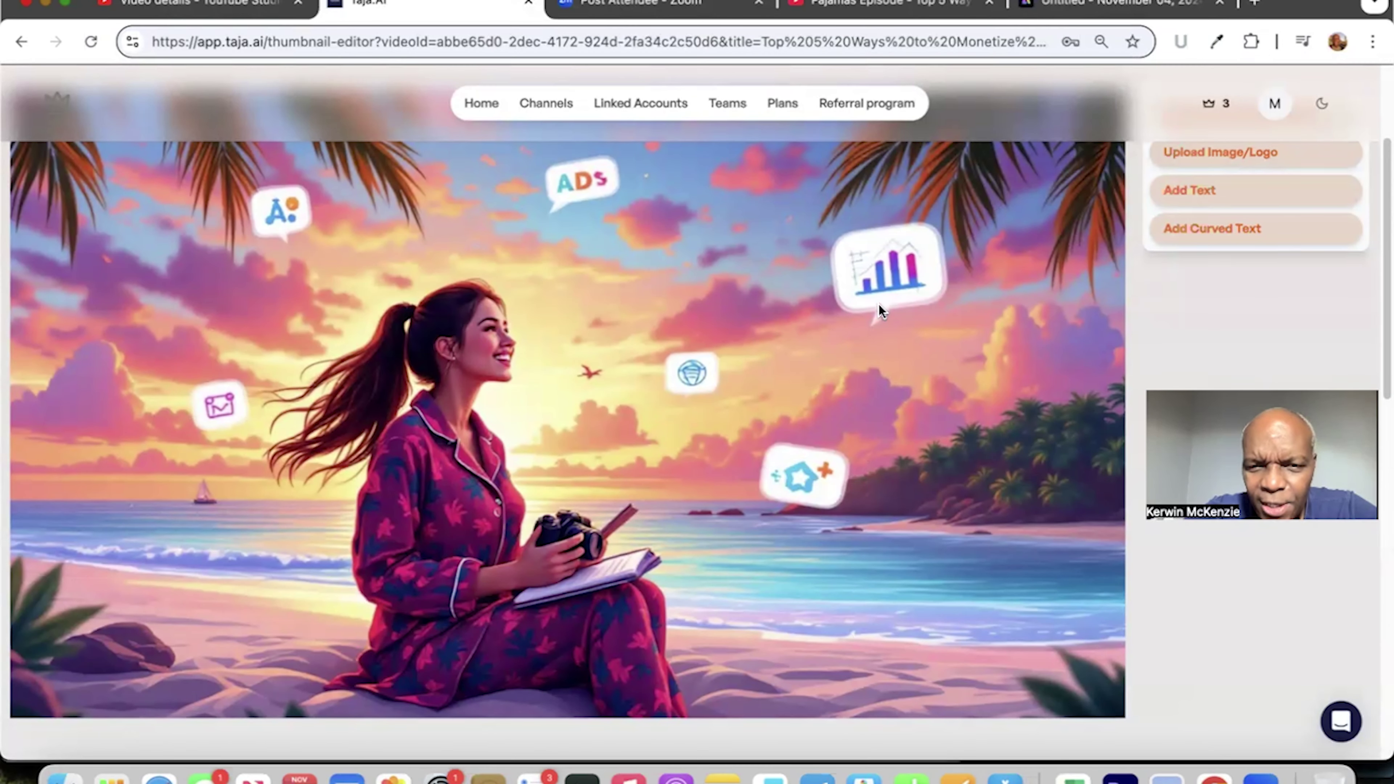
pyautogui.scroll(2, 849, 304)
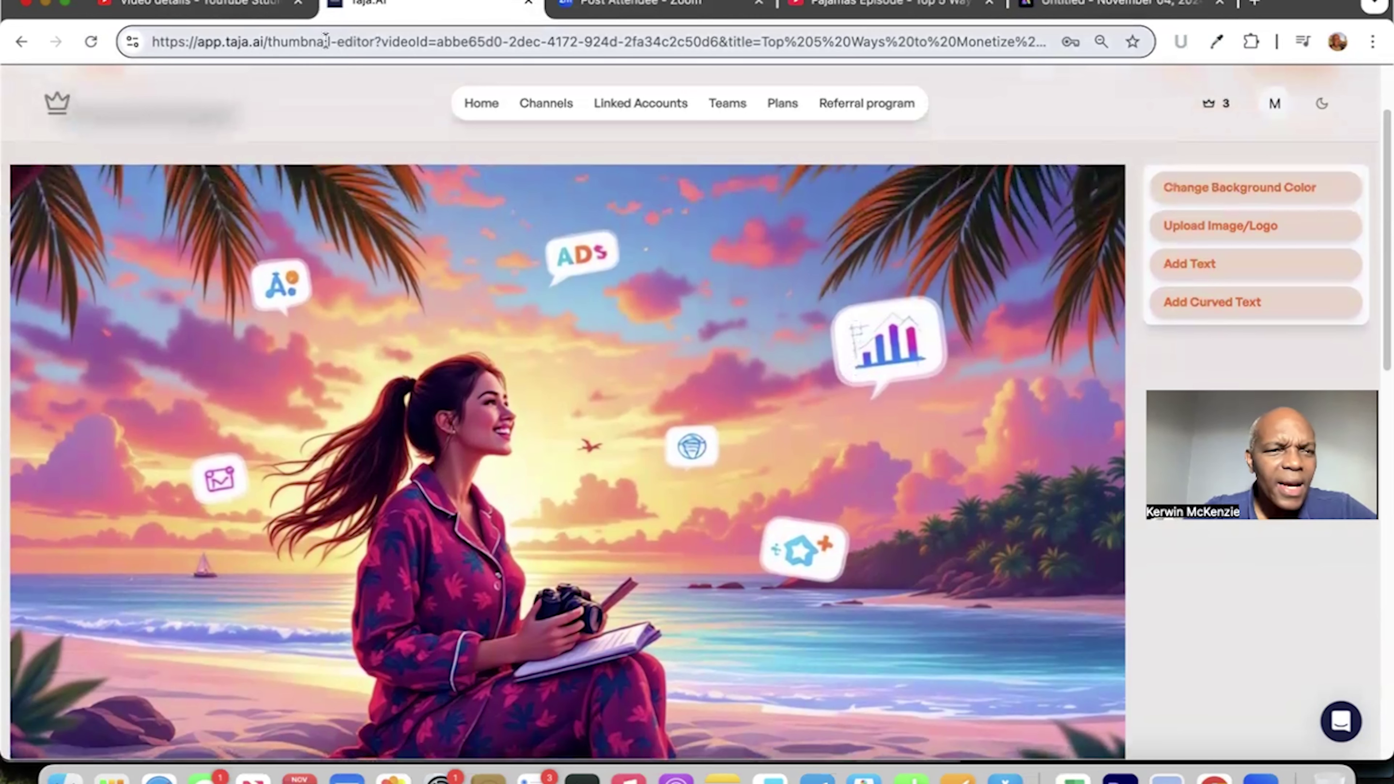
# - Switch to YouTube Studio and examine the video's current title and thumbnail on its details page
pyautogui.click(238, 14)
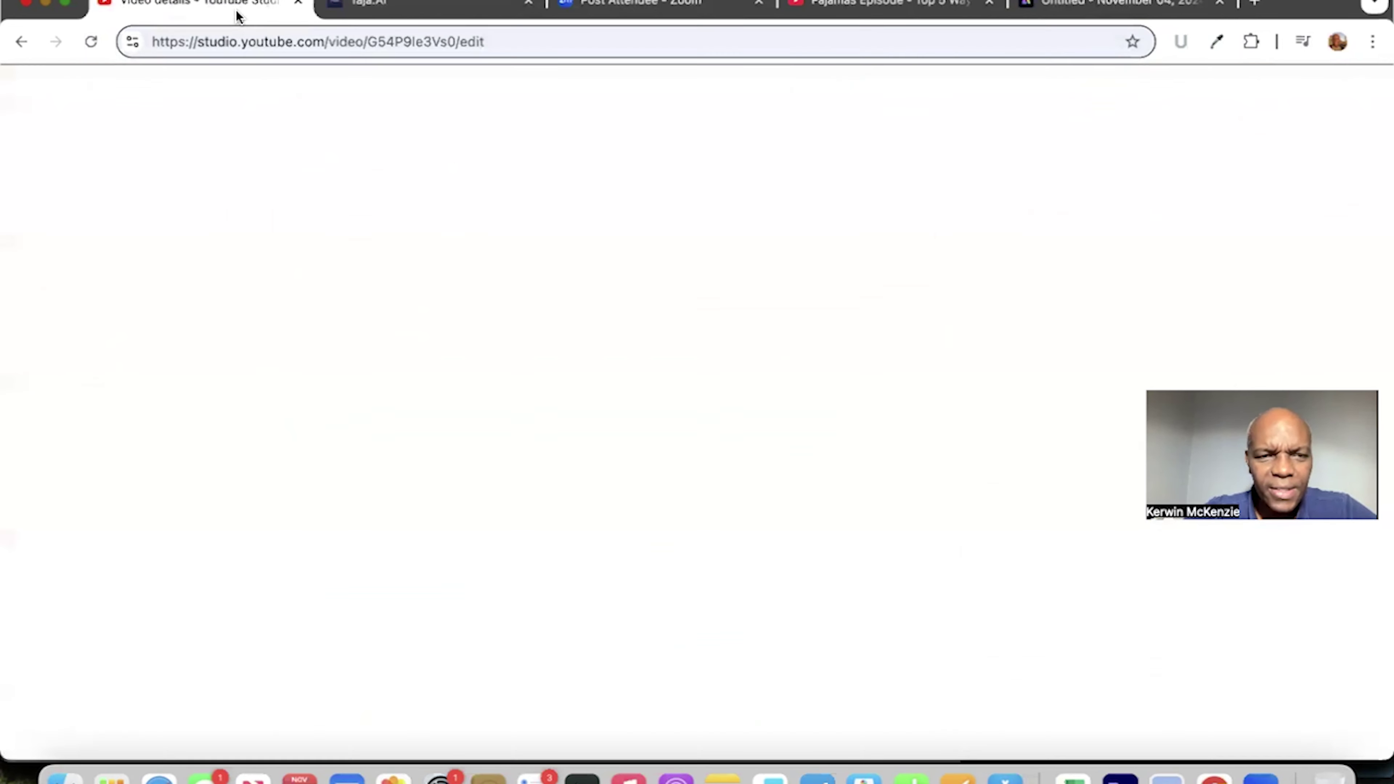
pyautogui.click(250, 268)
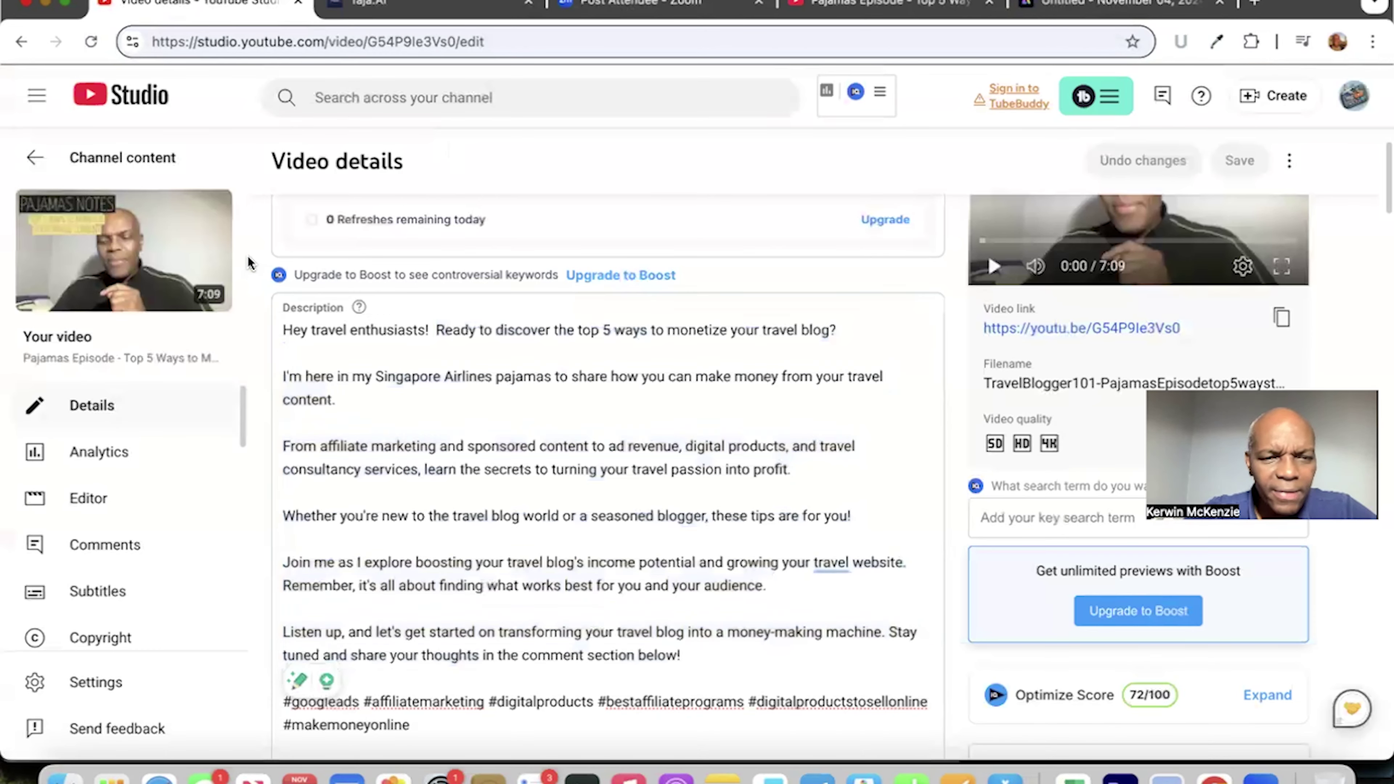
pyautogui.scroll(2, 249, 265)
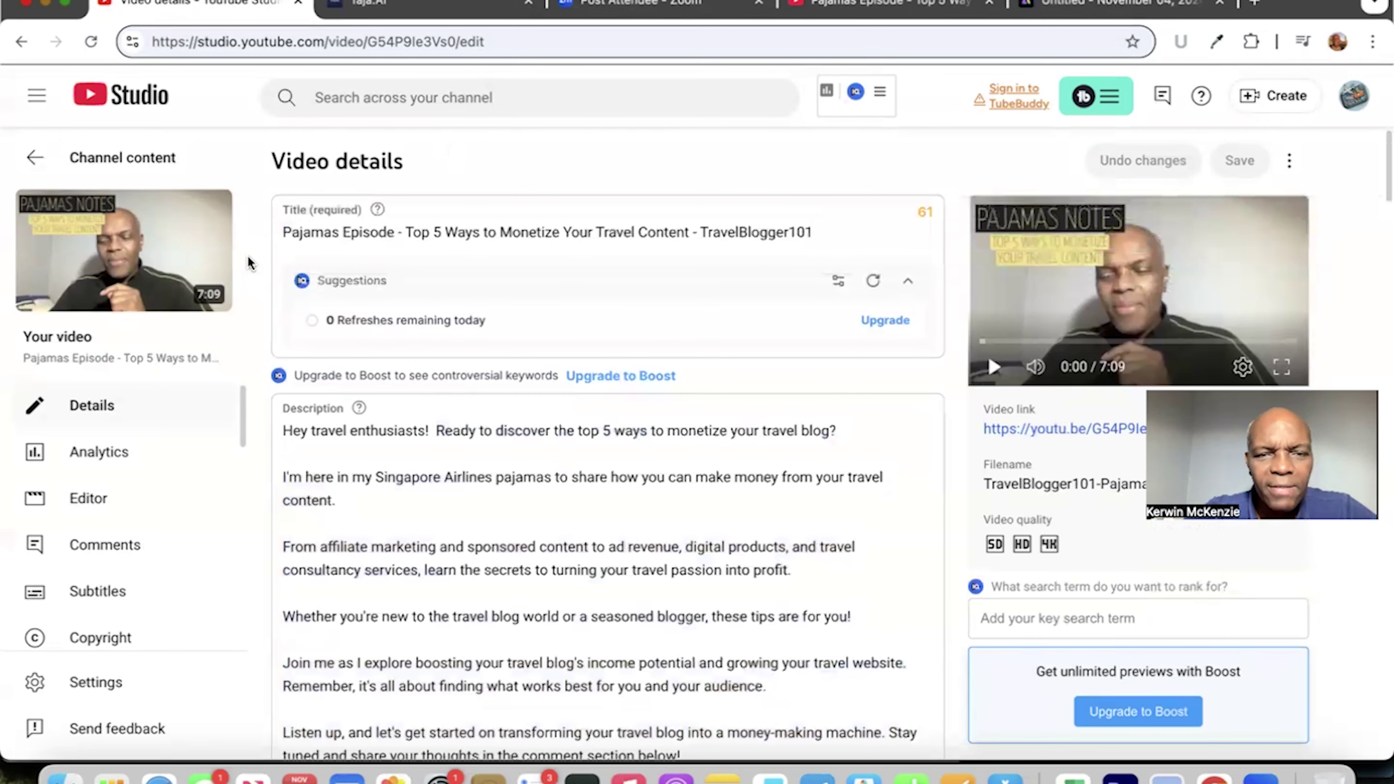
# - Switch to Taja AI, add a text box to the beach thumbnail, and enlarge it to headline size
pyautogui.click(447, 8)
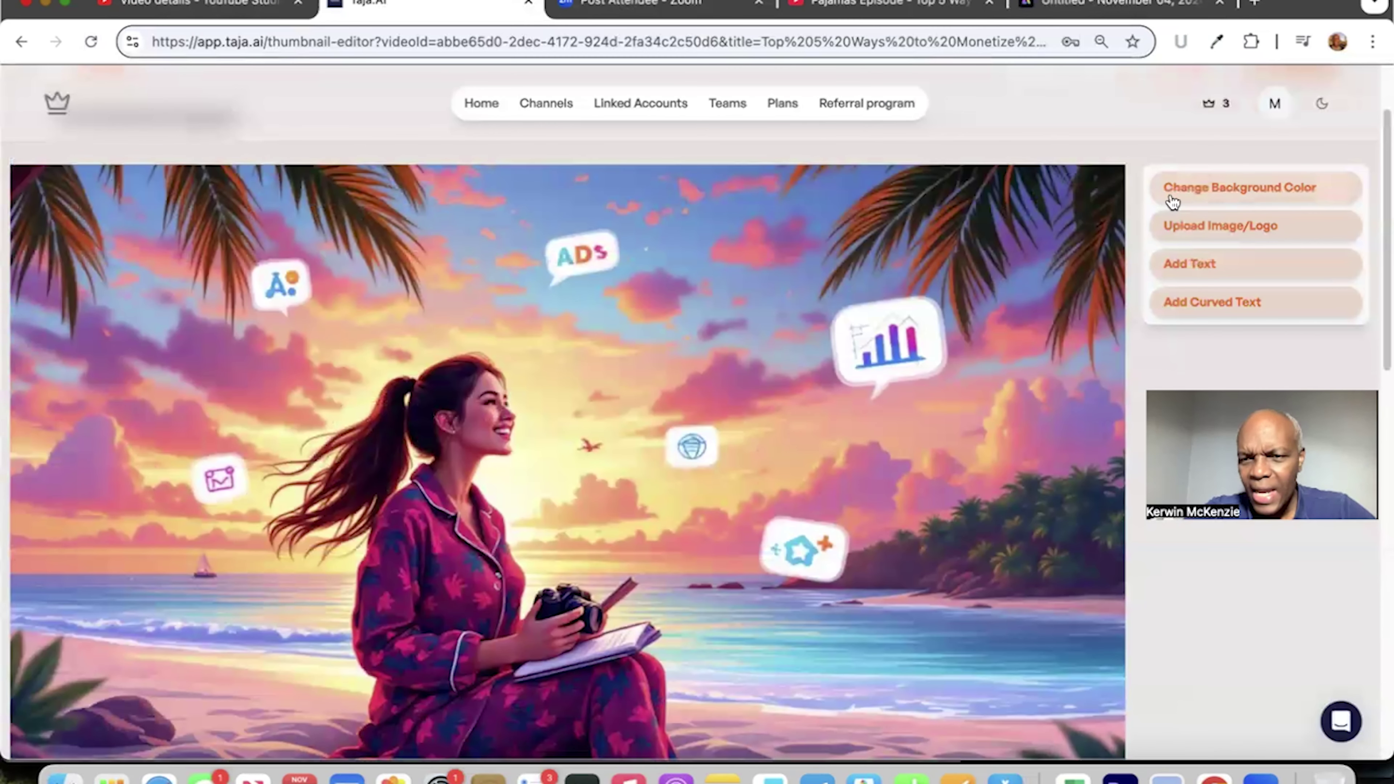
pyautogui.click(1204, 267)
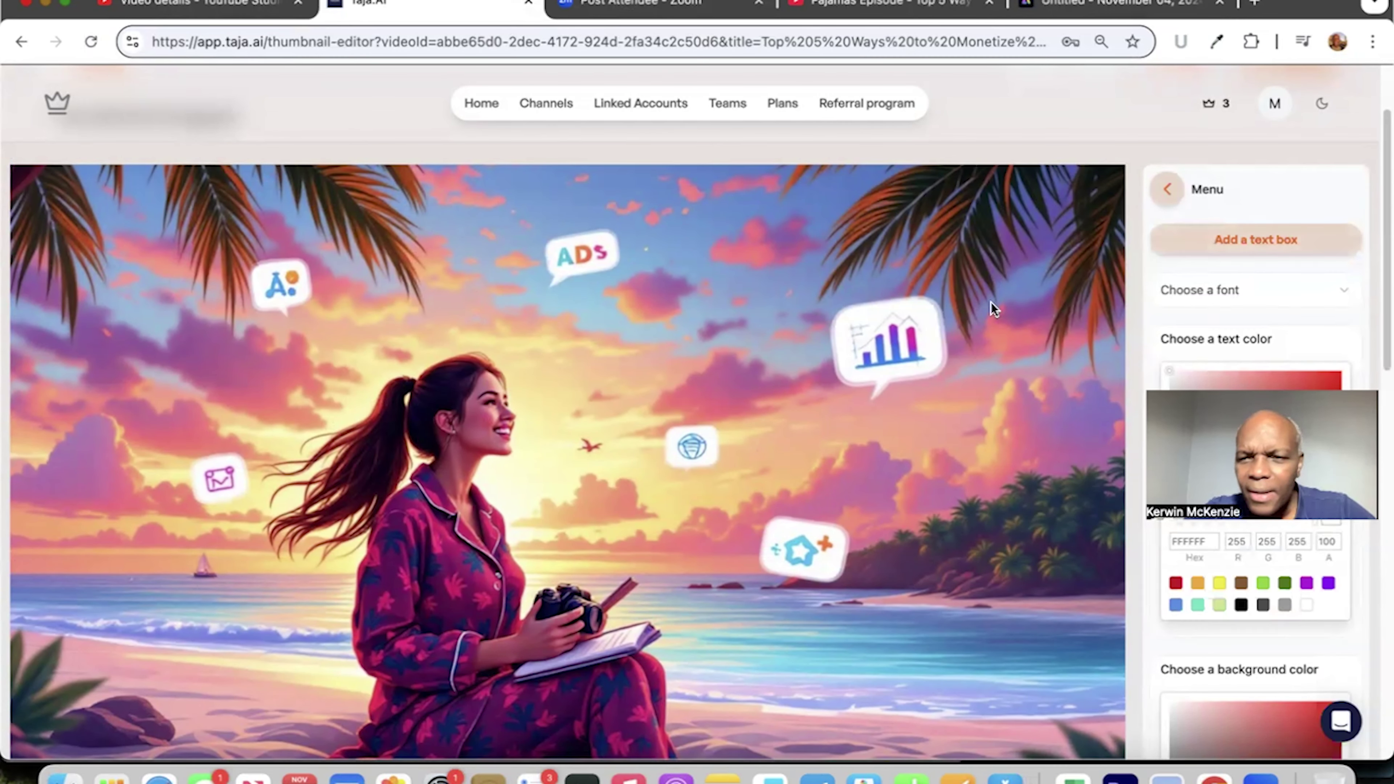
pyautogui.click(1205, 240)
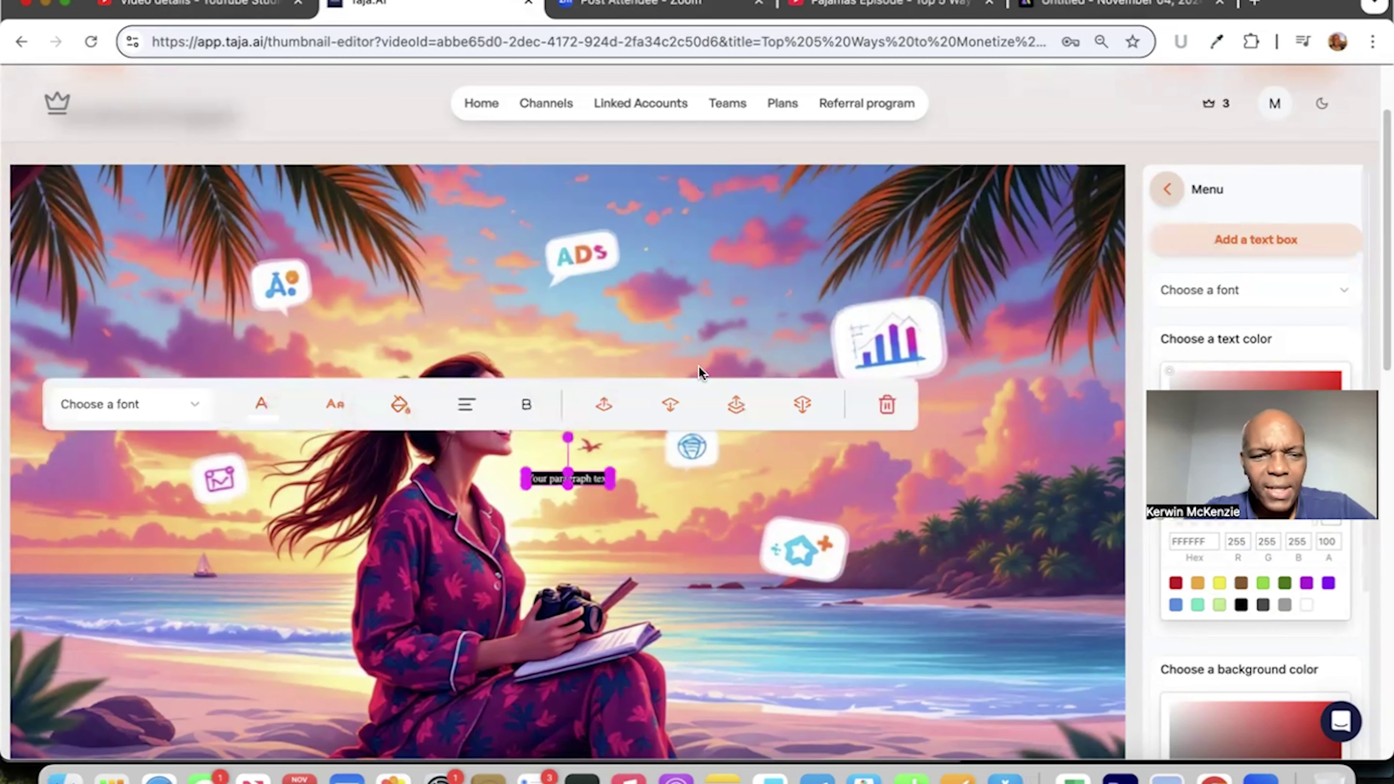
pyautogui.moveTo(524, 486); pyautogui.dragTo(332, 556)
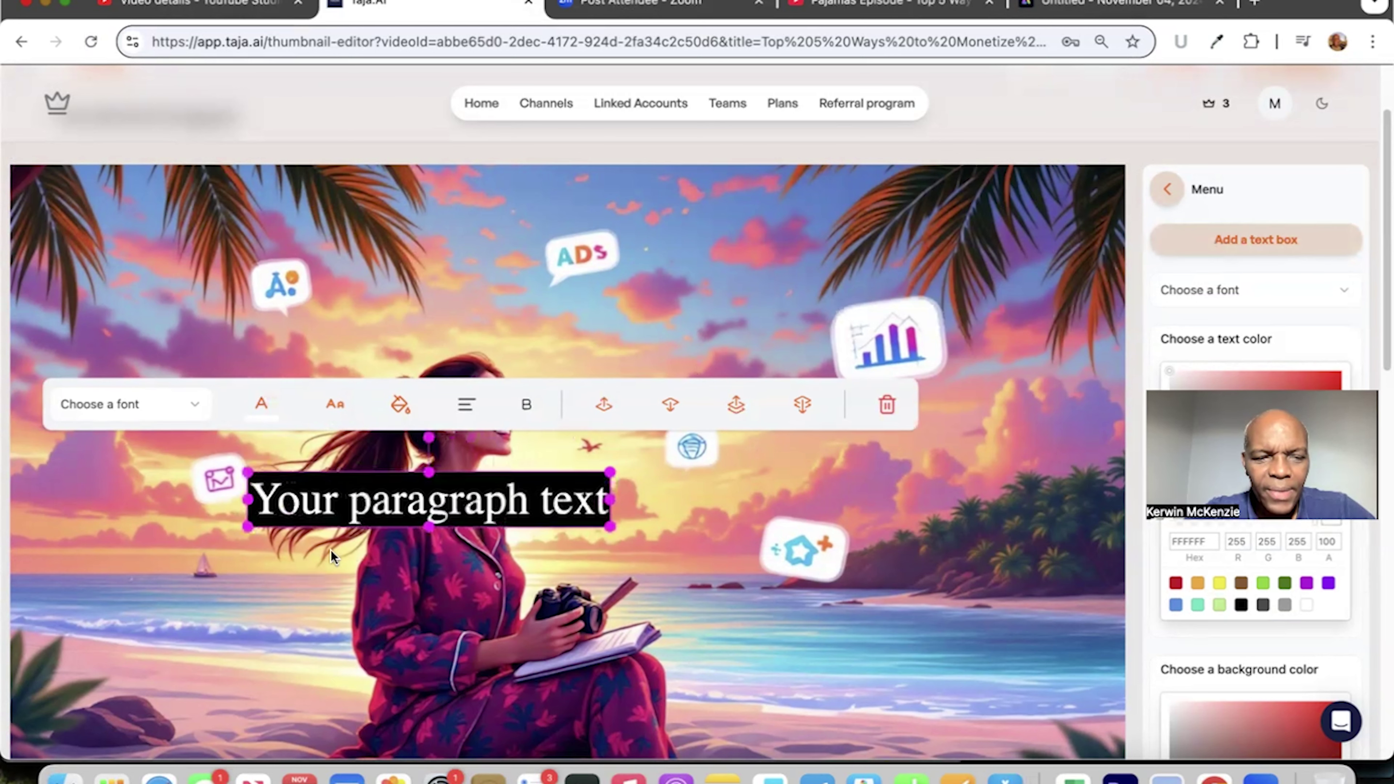
# - Replace the text box's placeholder with "5 WAYS TO MONETIZE YOUR TRAVEL BLOG"
pyautogui.tripleClick(369, 494)
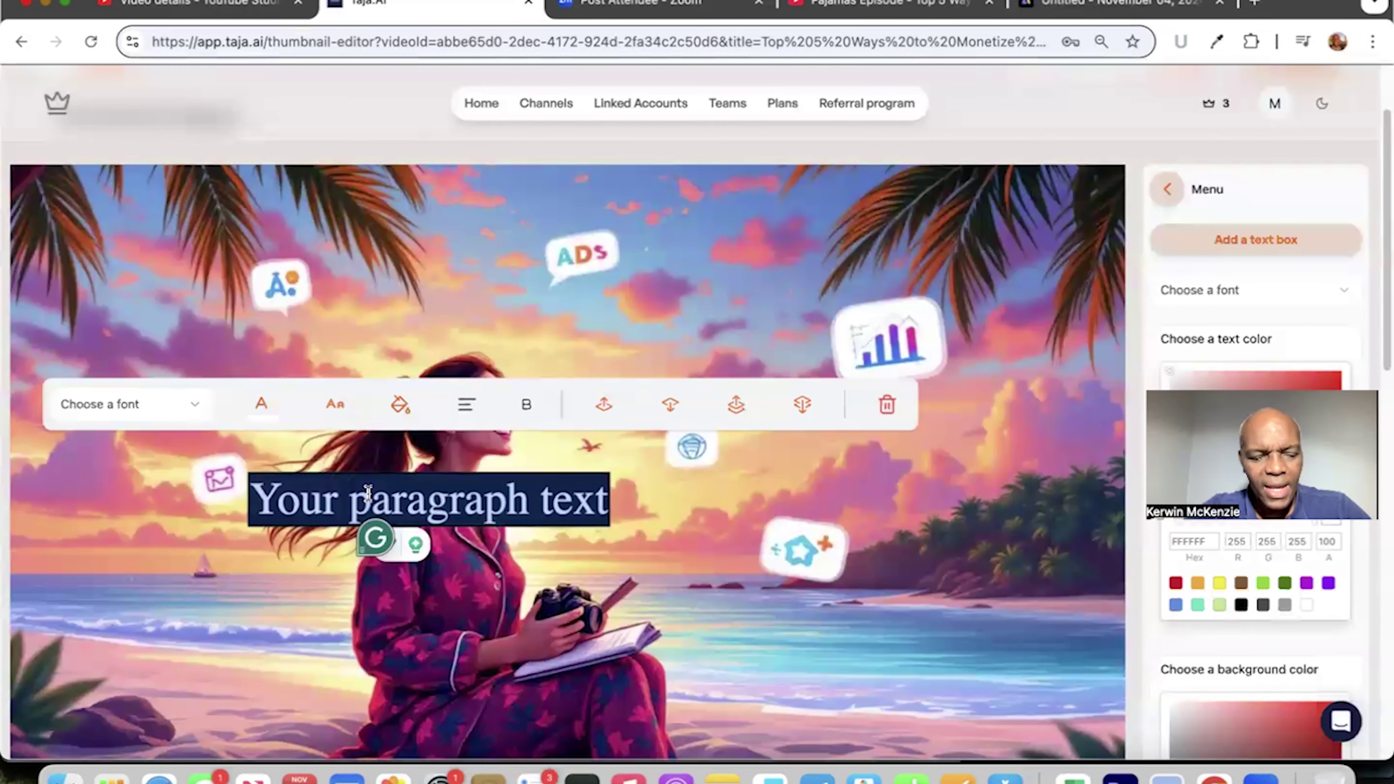
pyautogui.write('5 WAYS')
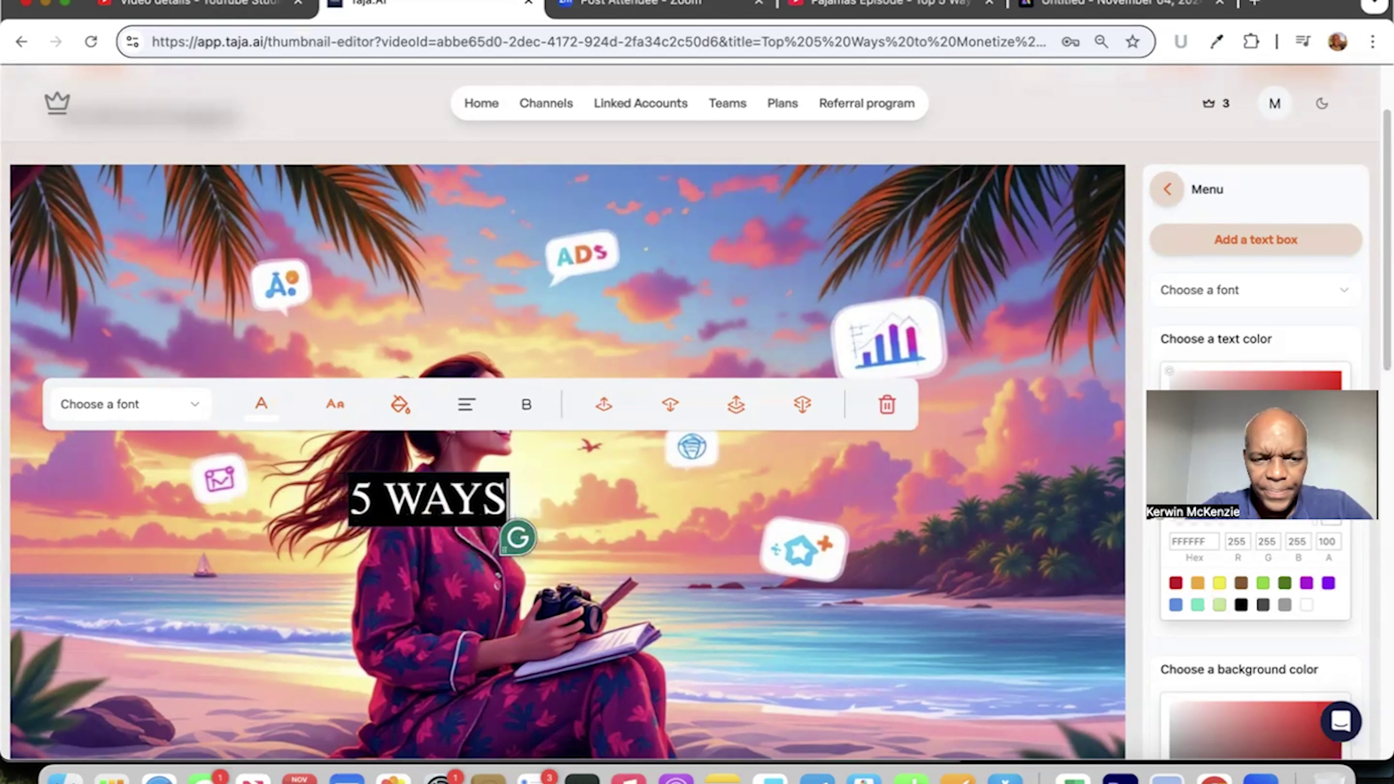
pyautogui.write(' TO MONE')
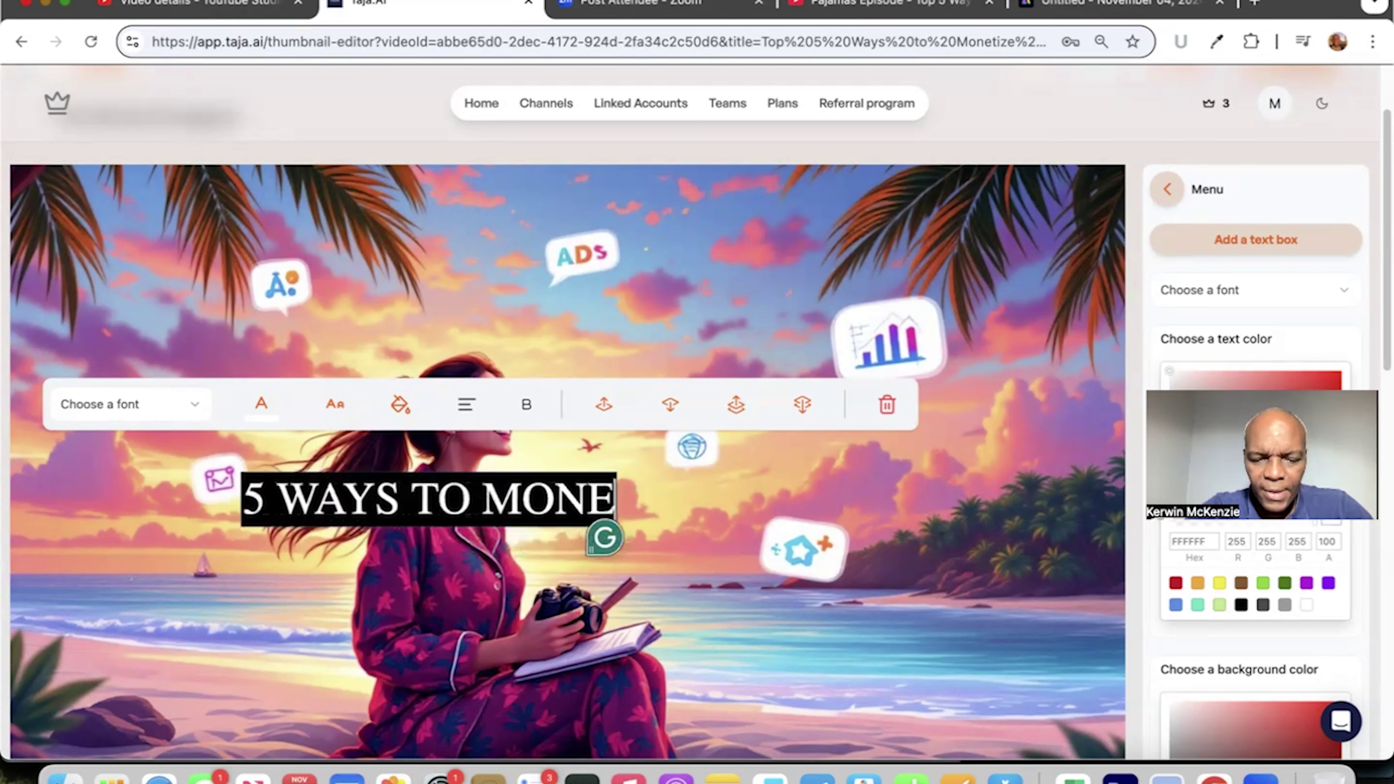
pyautogui.write('TIZE YOU')
pyautogui.press('BackSpace')
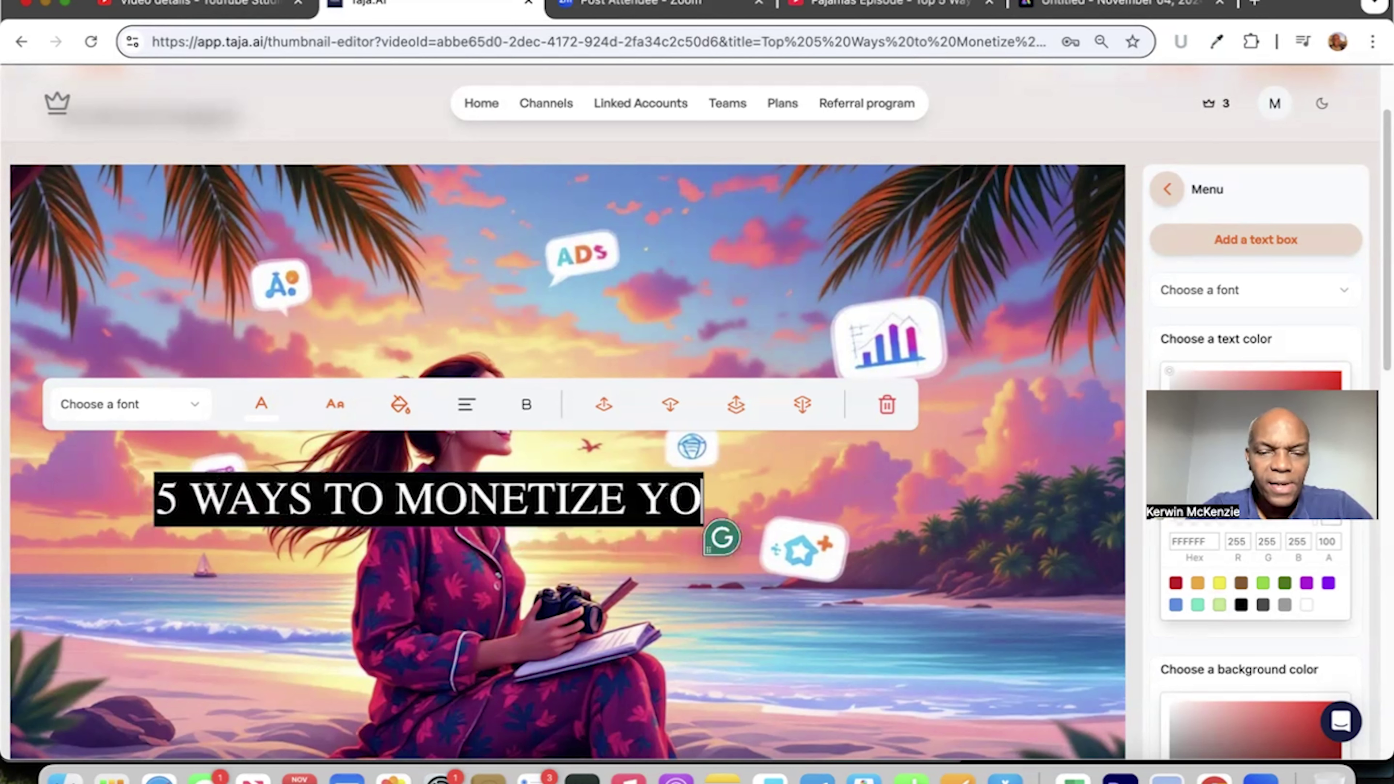
pyautogui.write('UR ')
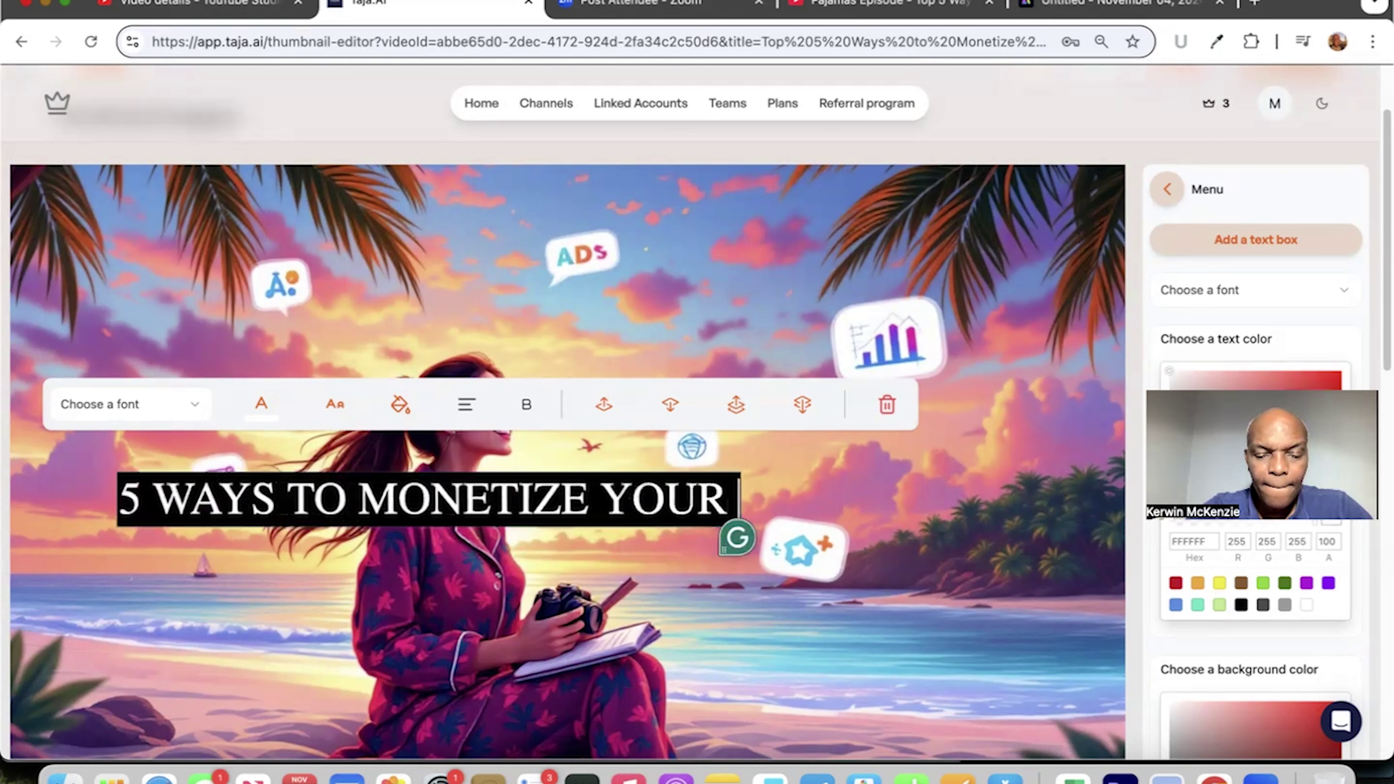
pyautogui.write('TRAVEL BLOG')
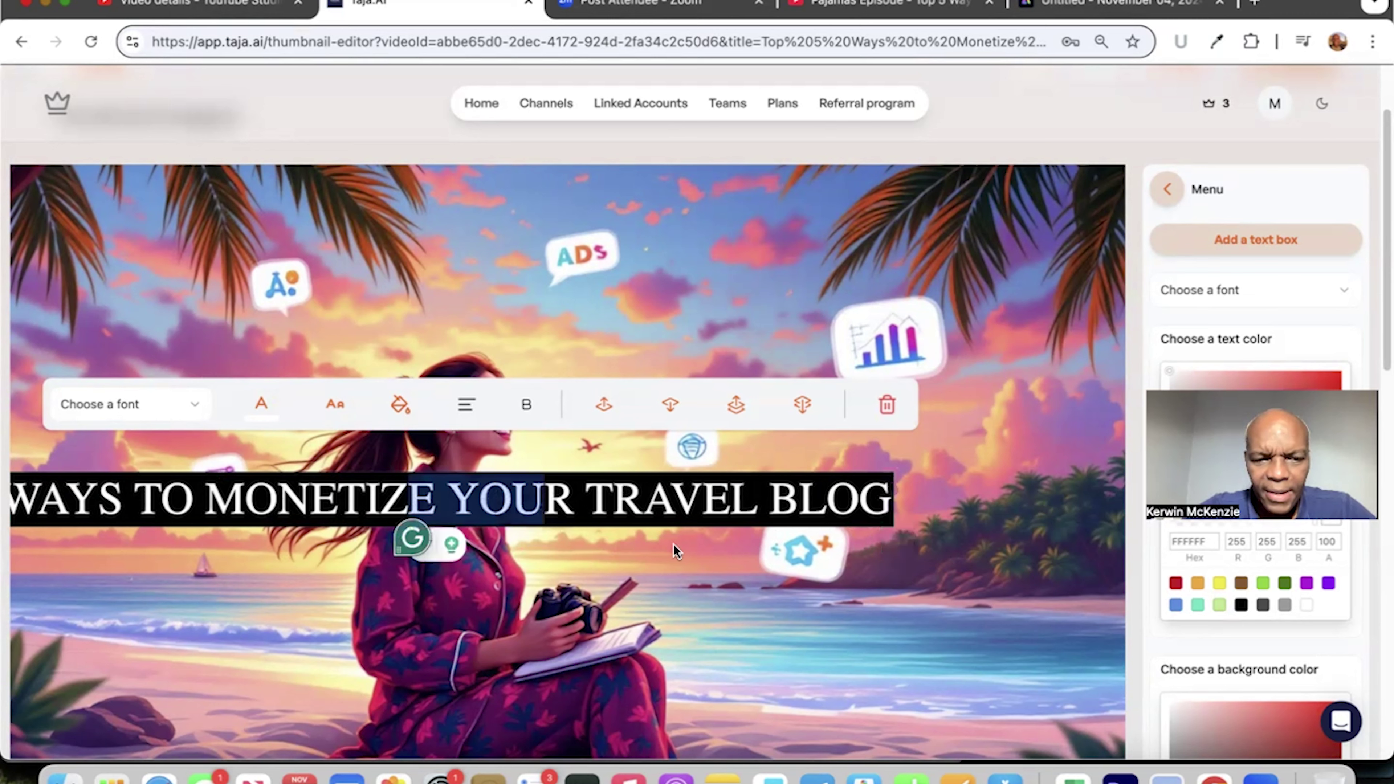
pyautogui.click(658, 527)
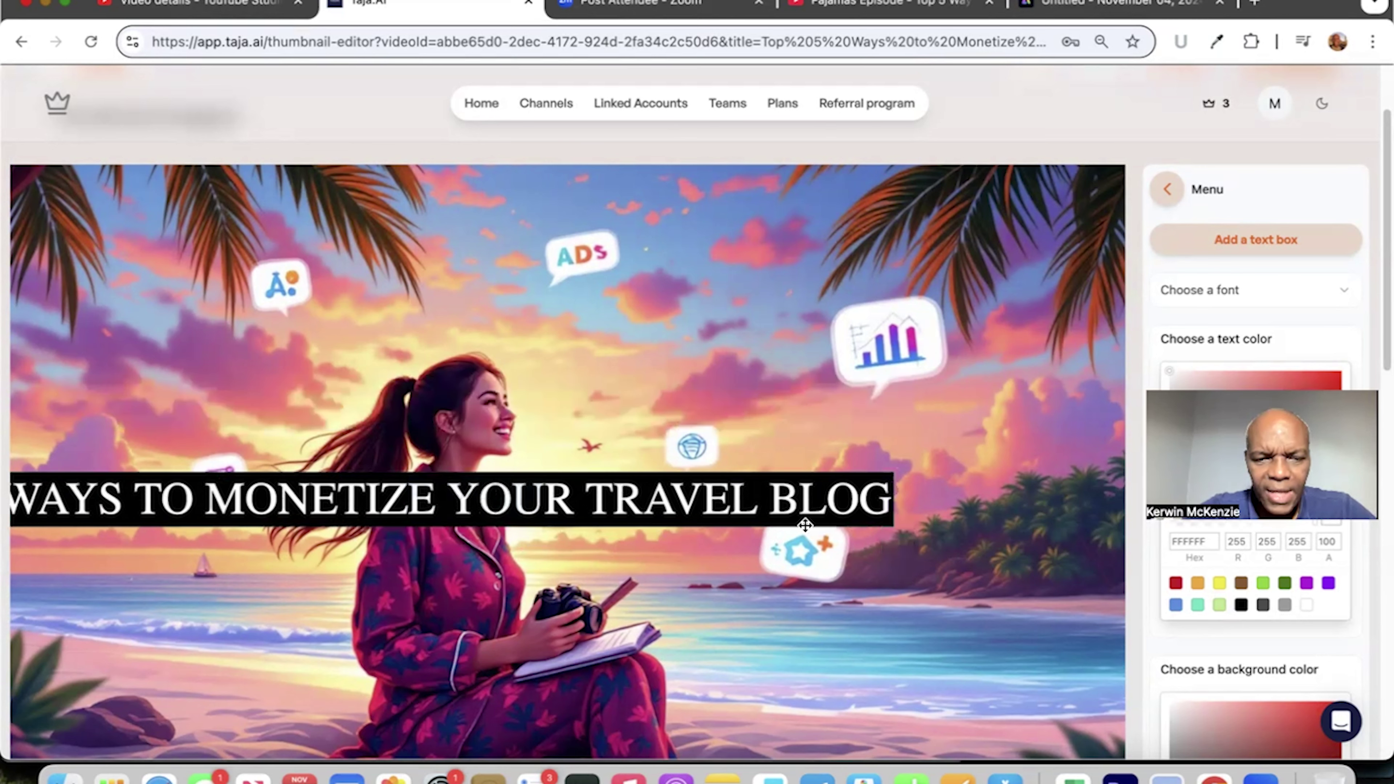
# - Bring the whole headline inside the thumbnail and move it up into the sky above the woman's head
pyautogui.moveTo(861, 526); pyautogui.dragTo(1063, 528)
pyautogui.scroll(-2, 878, 467)
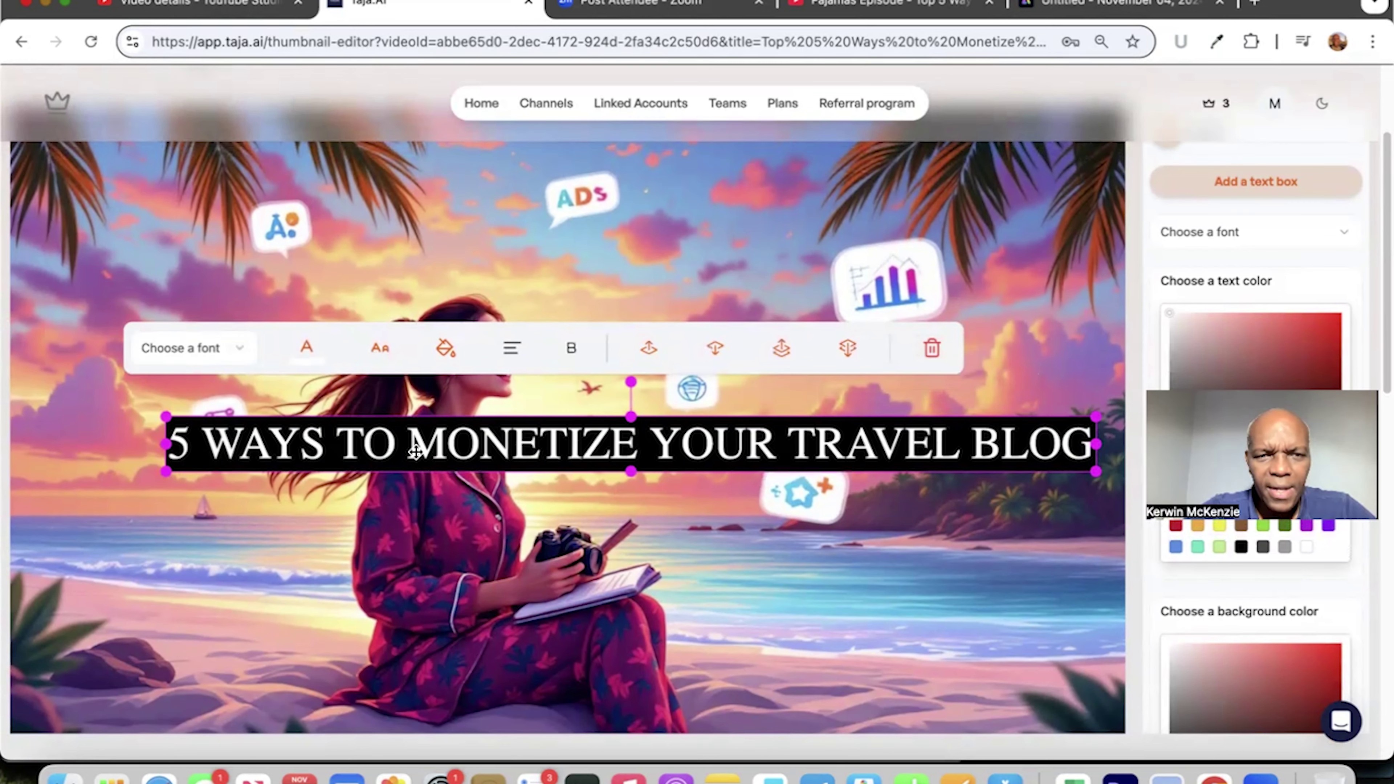
pyautogui.moveTo(640, 431); pyautogui.dragTo(505, 231)
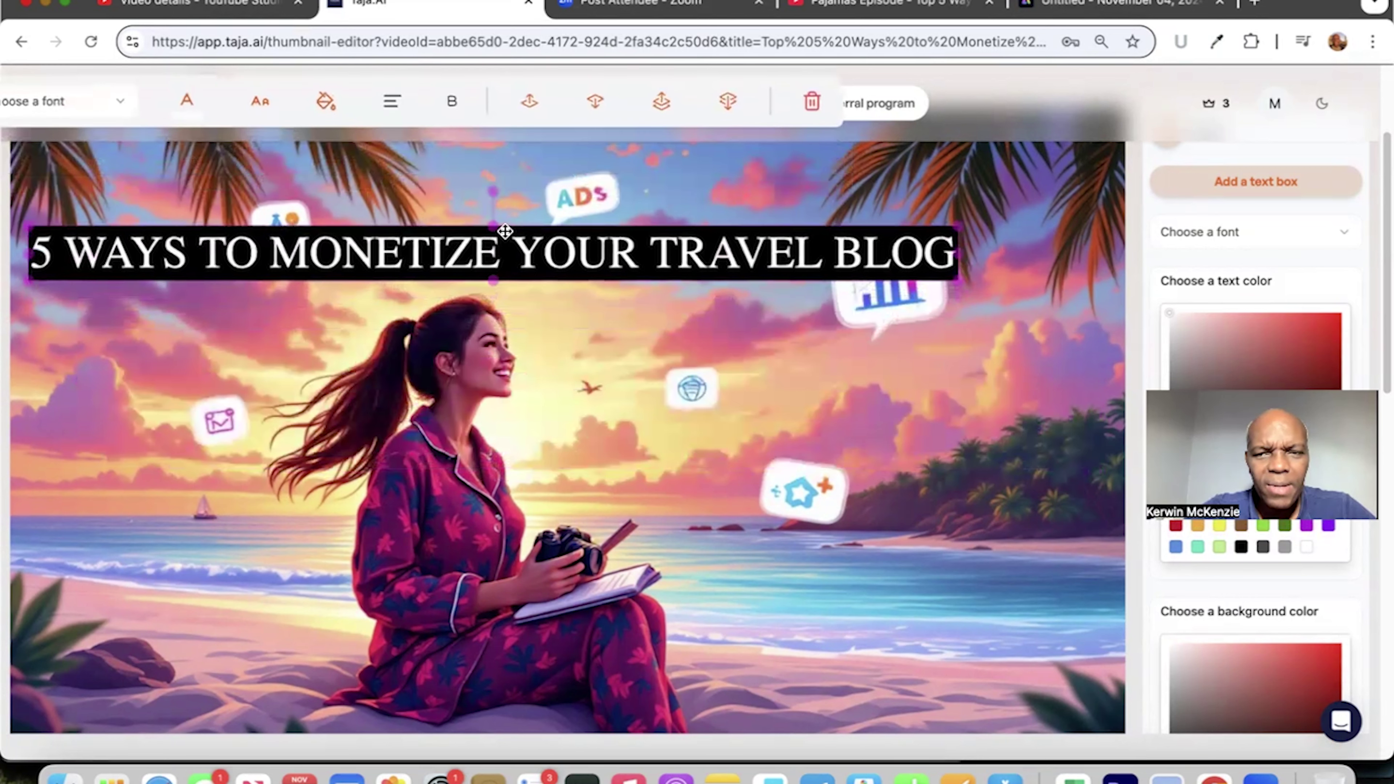
# - Break the headline into two lines before "YOUR" and remove the leading space from the second line
pyautogui.click(502, 257)
pyautogui.press('Return')
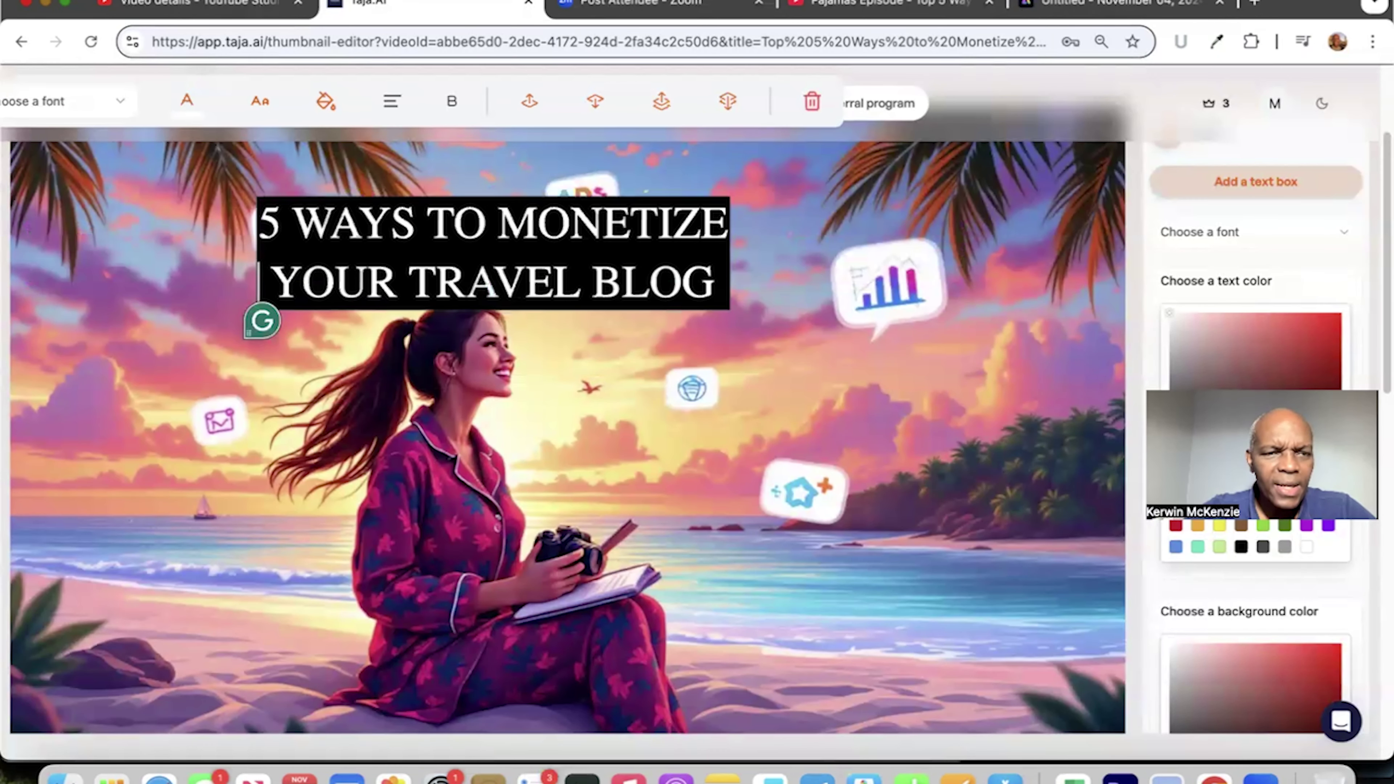
pyautogui.press('Delete')
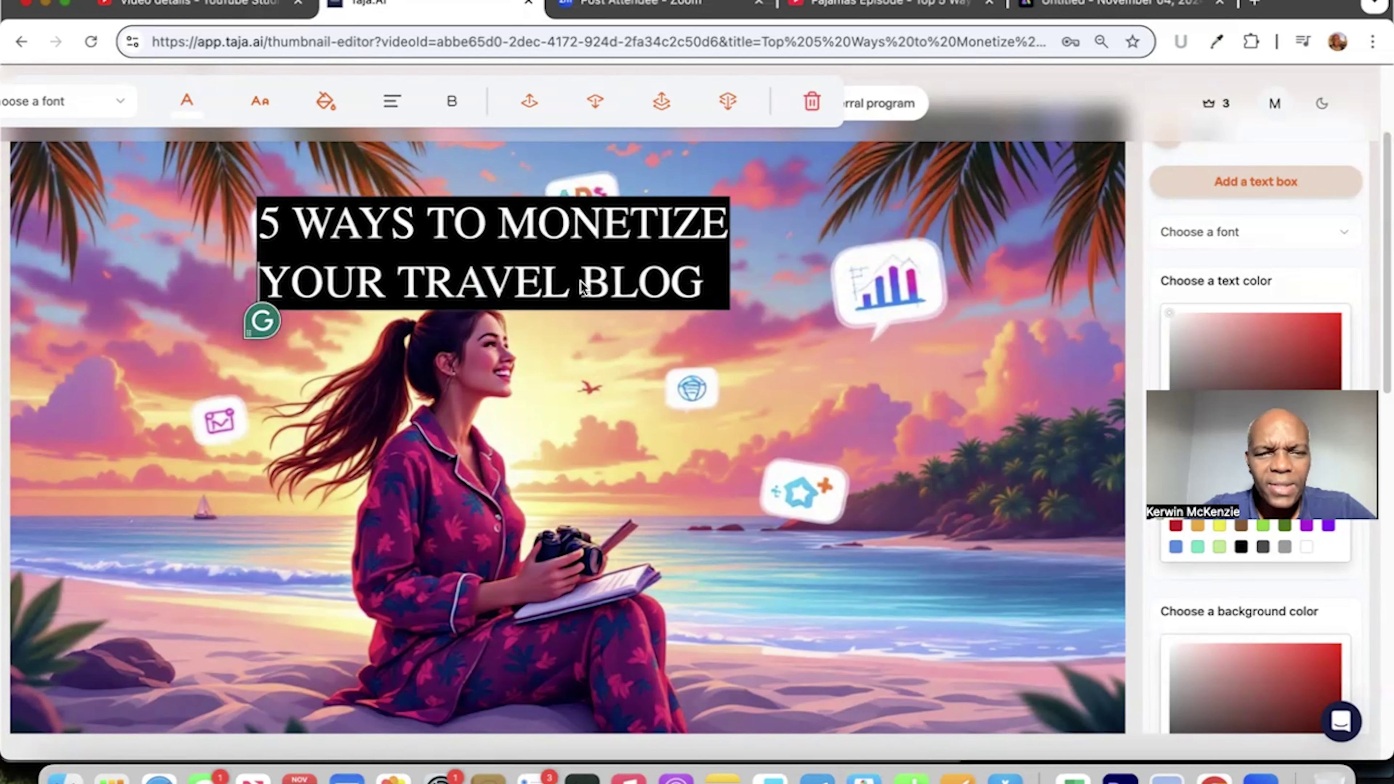
pyautogui.click(667, 374)
# - Move the headline beside the woman's face and make its black background fully transparent
pyautogui.click(619, 296)
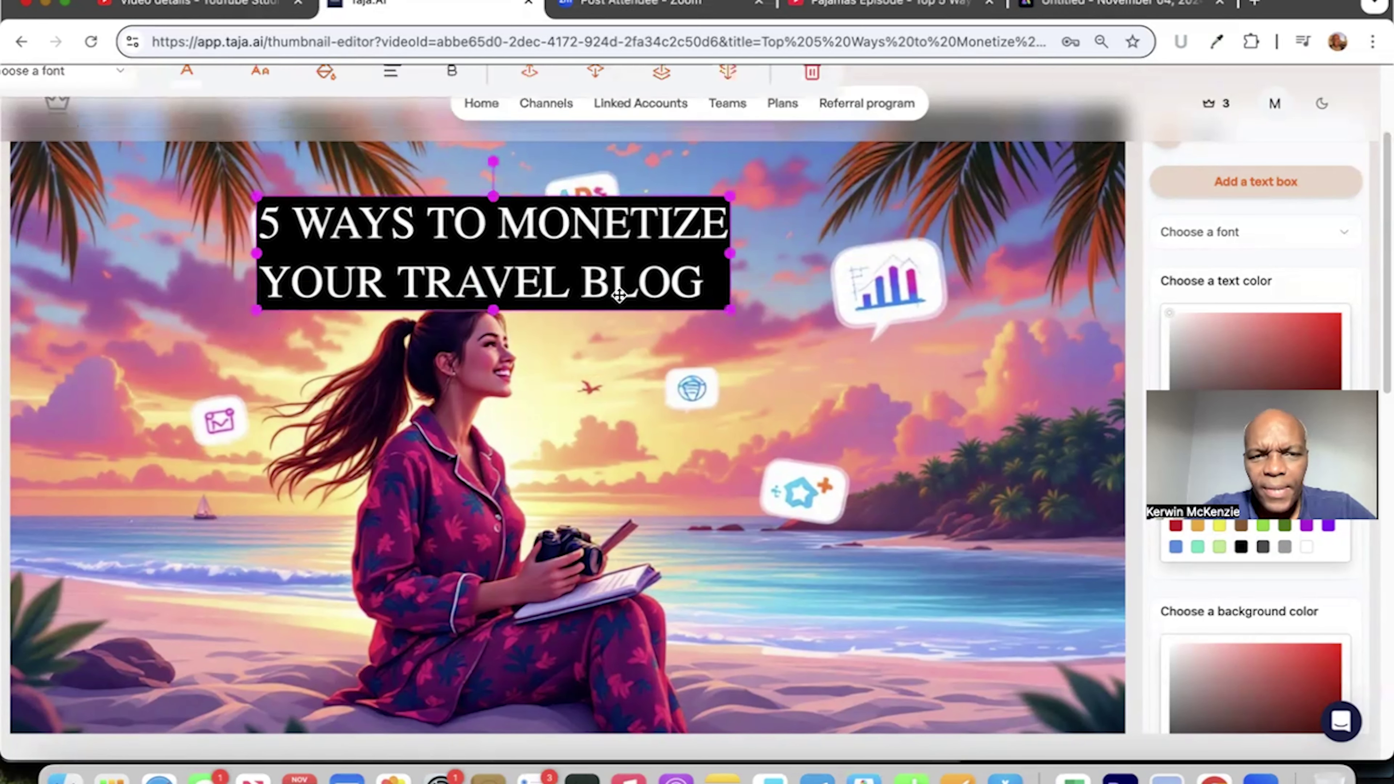
pyautogui.moveTo(619, 295); pyautogui.dragTo(835, 418)
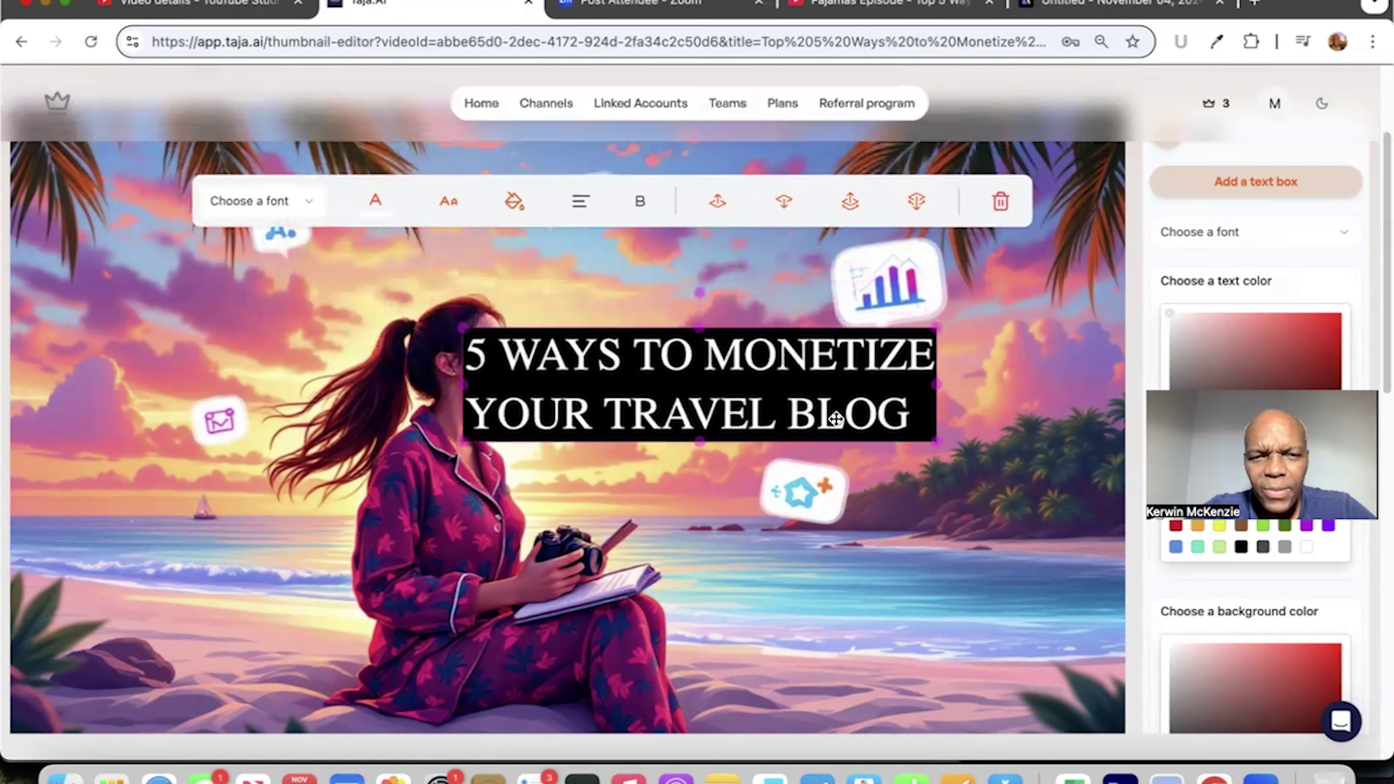
pyautogui.click(514, 201)
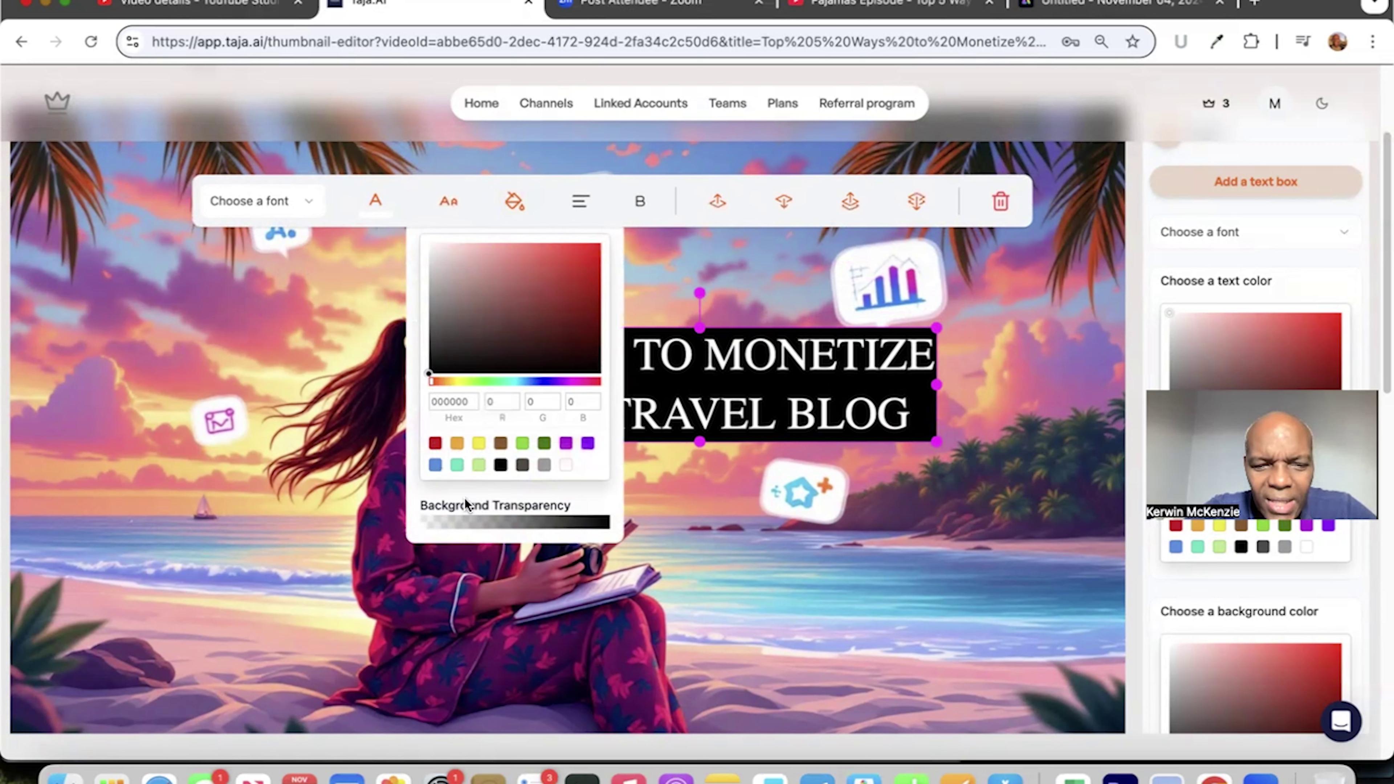
pyautogui.click(420, 524)
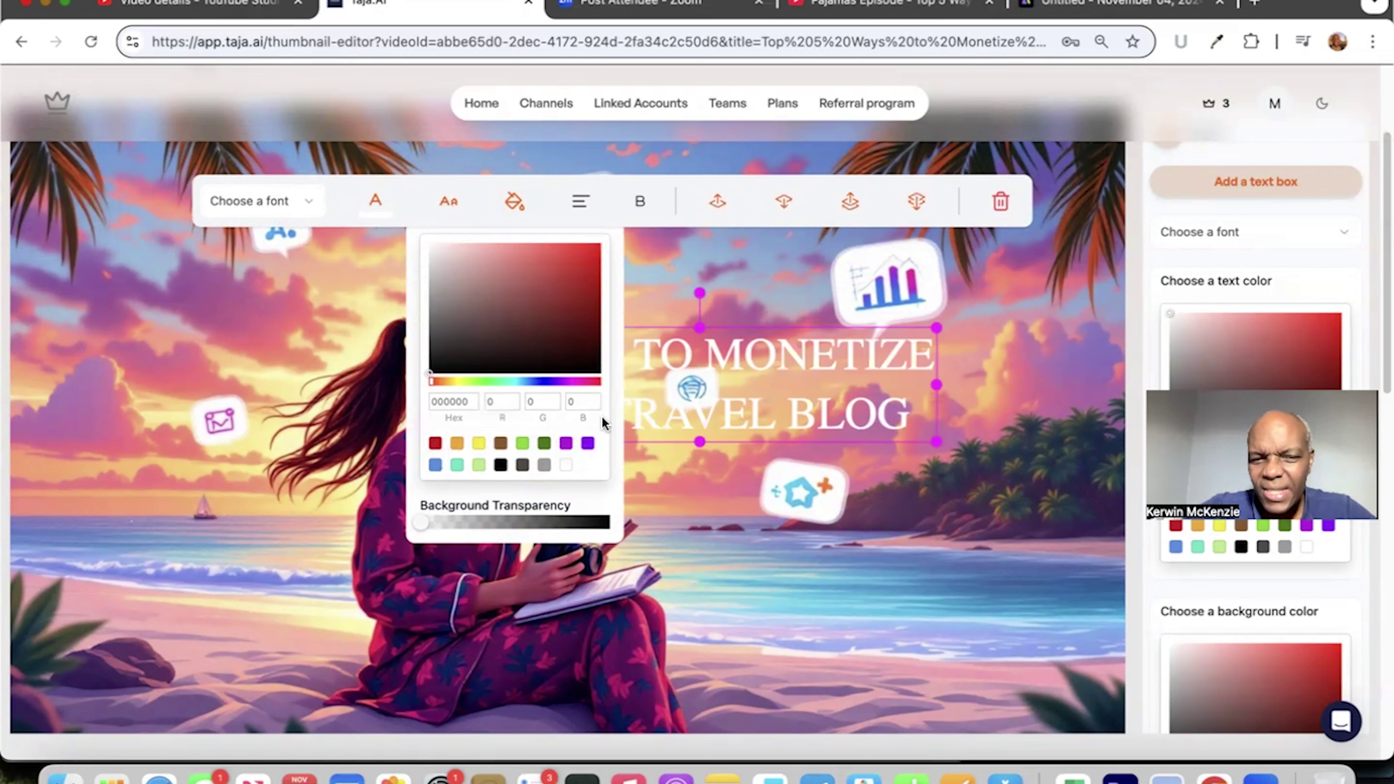
pyautogui.click(701, 354)
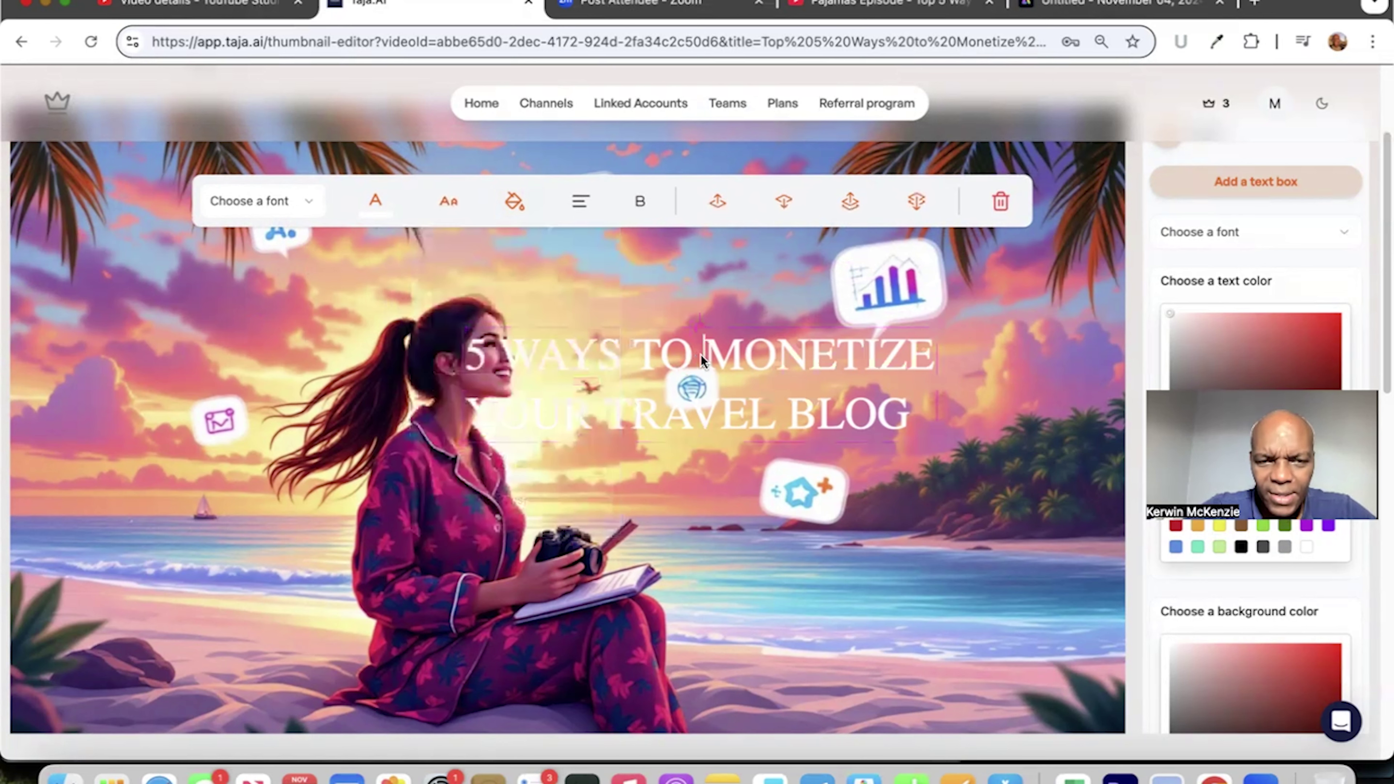
# - Try teal, blue, red, green, white and purple for the headline text, and settle on black (000000)
pyautogui.tripleClick(668, 353)
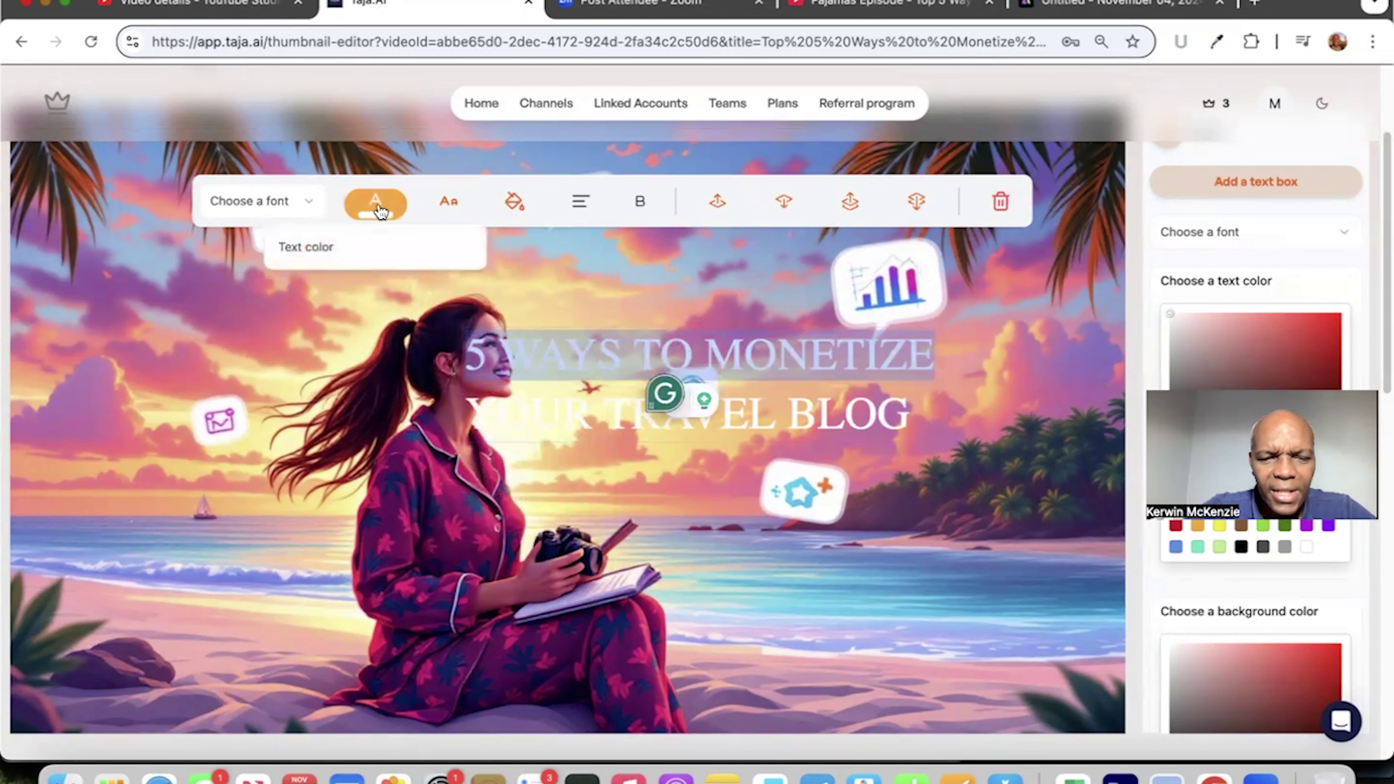
pyautogui.click(375, 201)
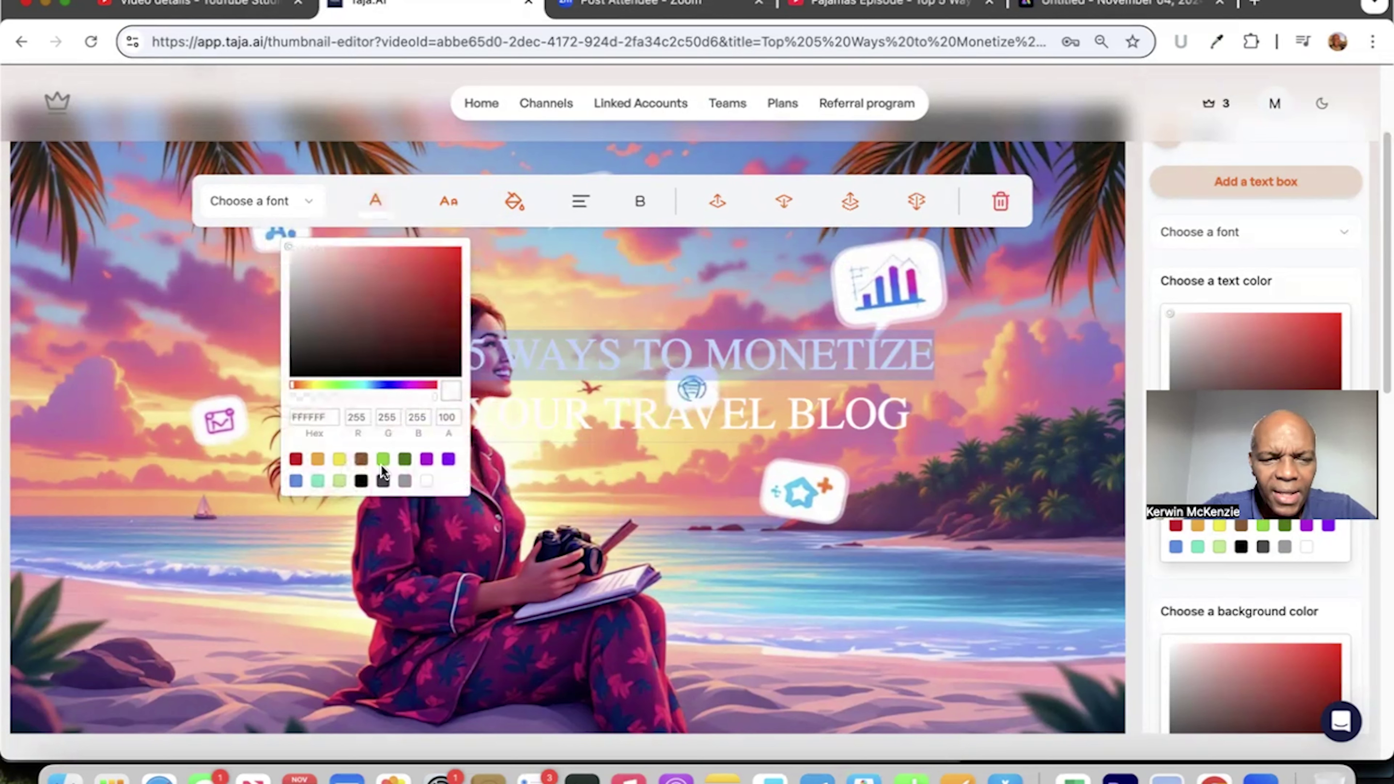
pyautogui.click(317, 481)
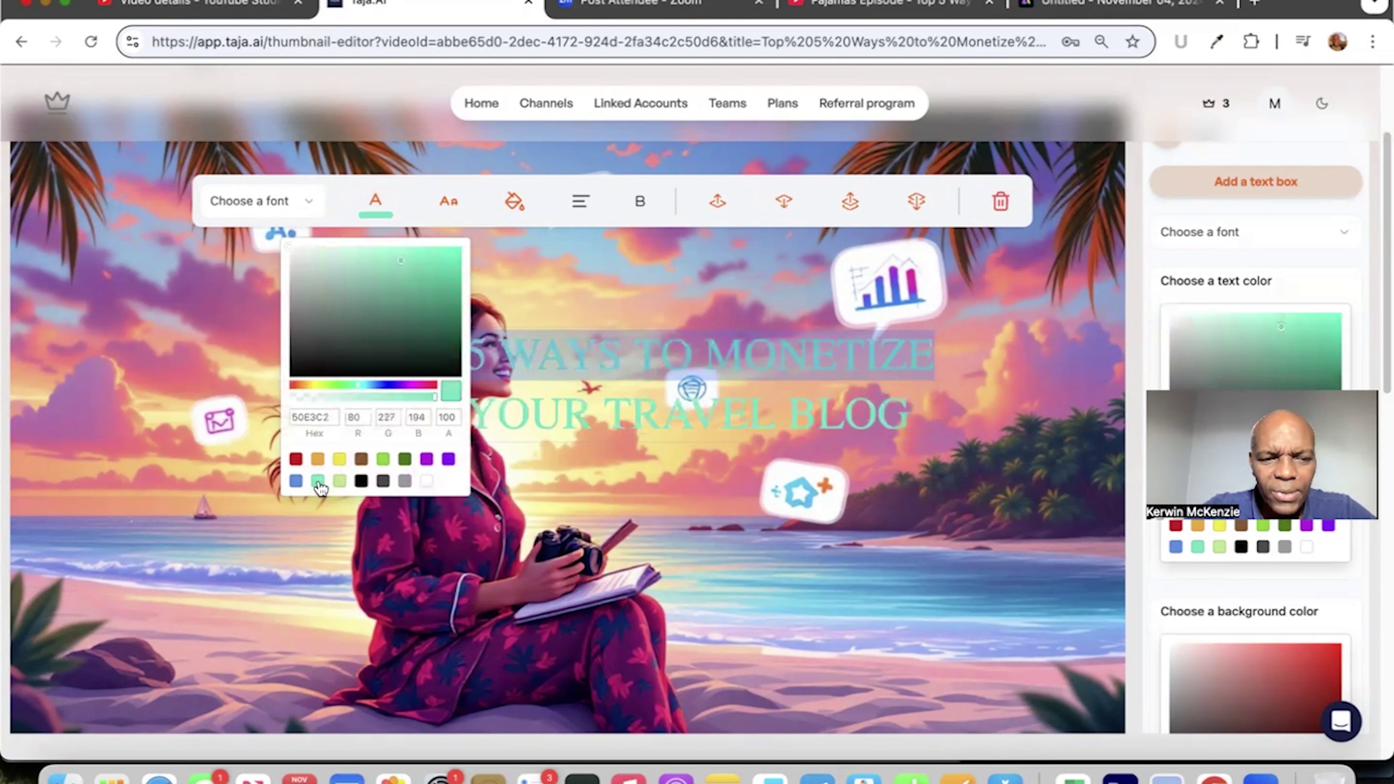
pyautogui.click(296, 482)
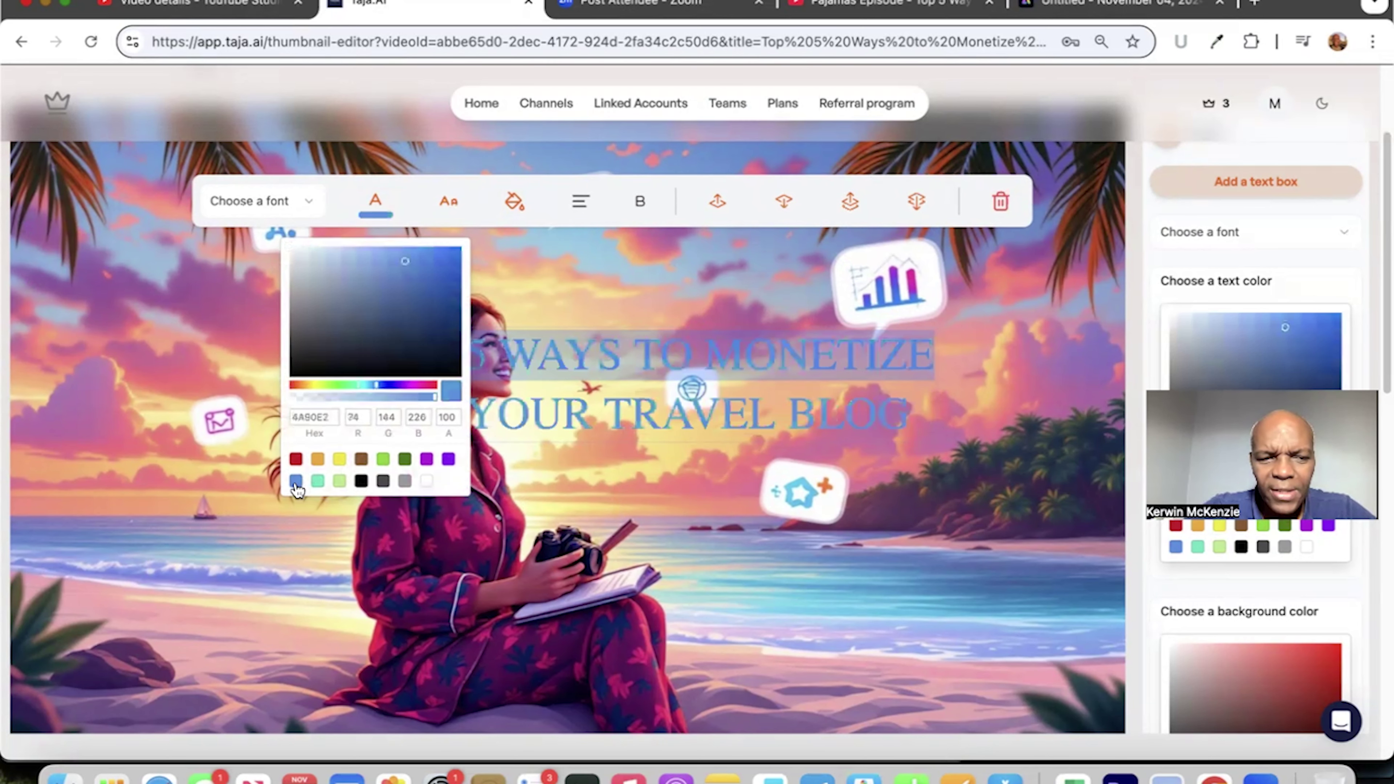
pyautogui.click(296, 459)
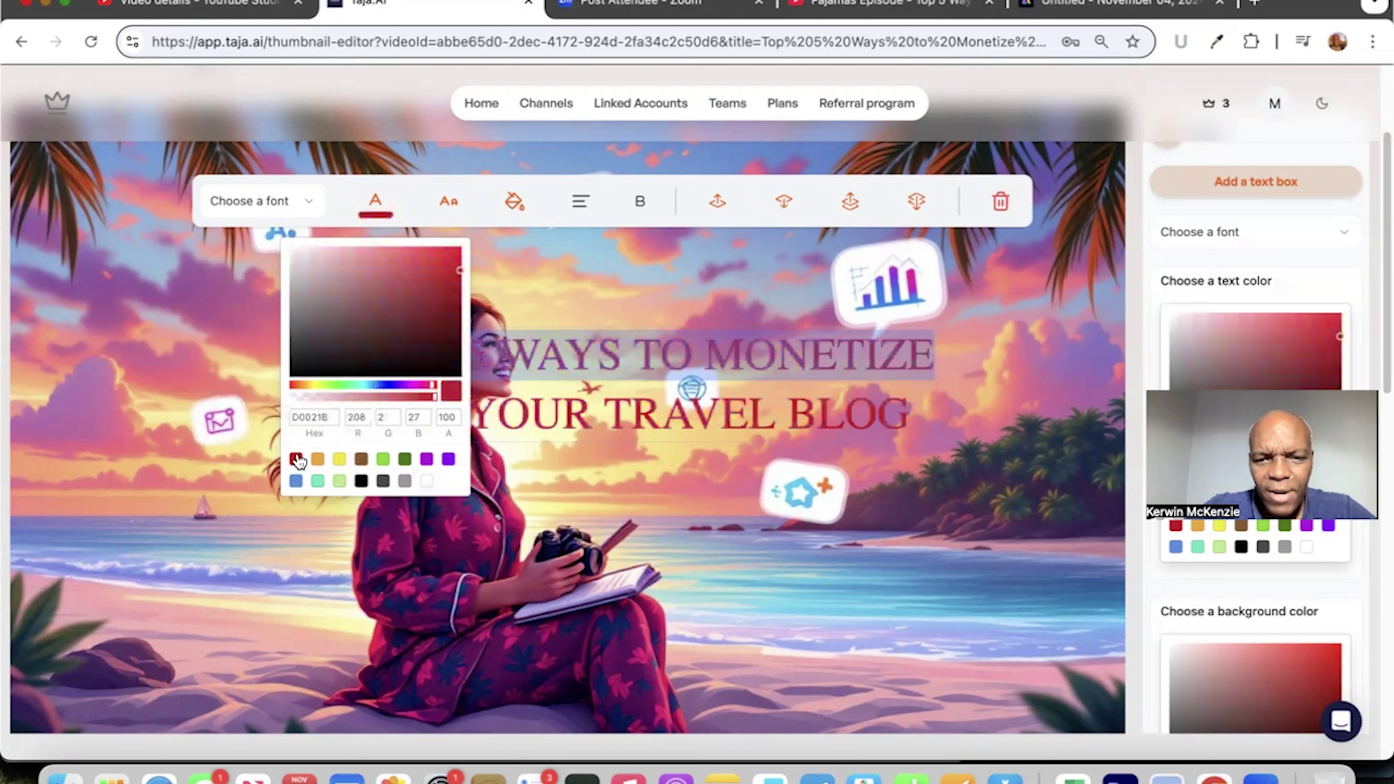
pyautogui.click(362, 459)
pyautogui.click(387, 459)
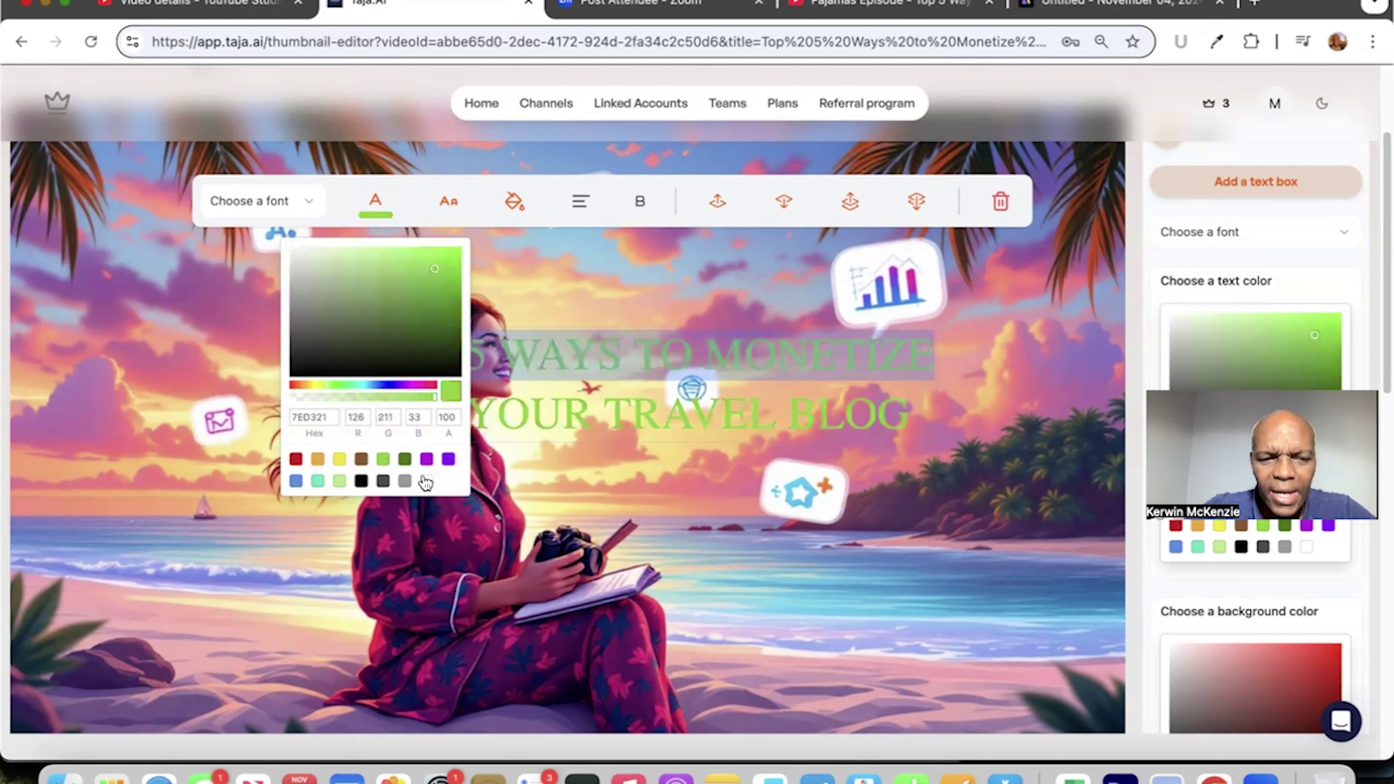
pyautogui.click(406, 482)
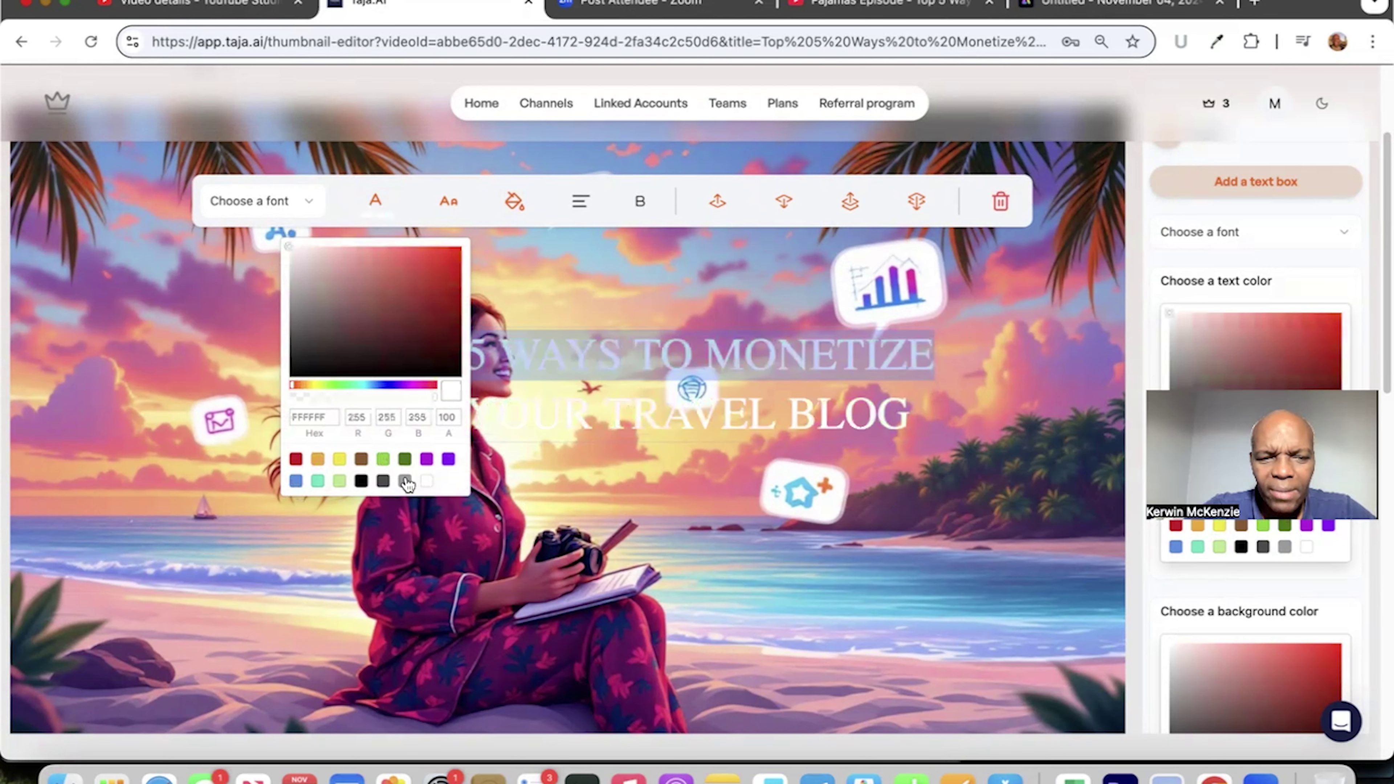
pyautogui.click(362, 481)
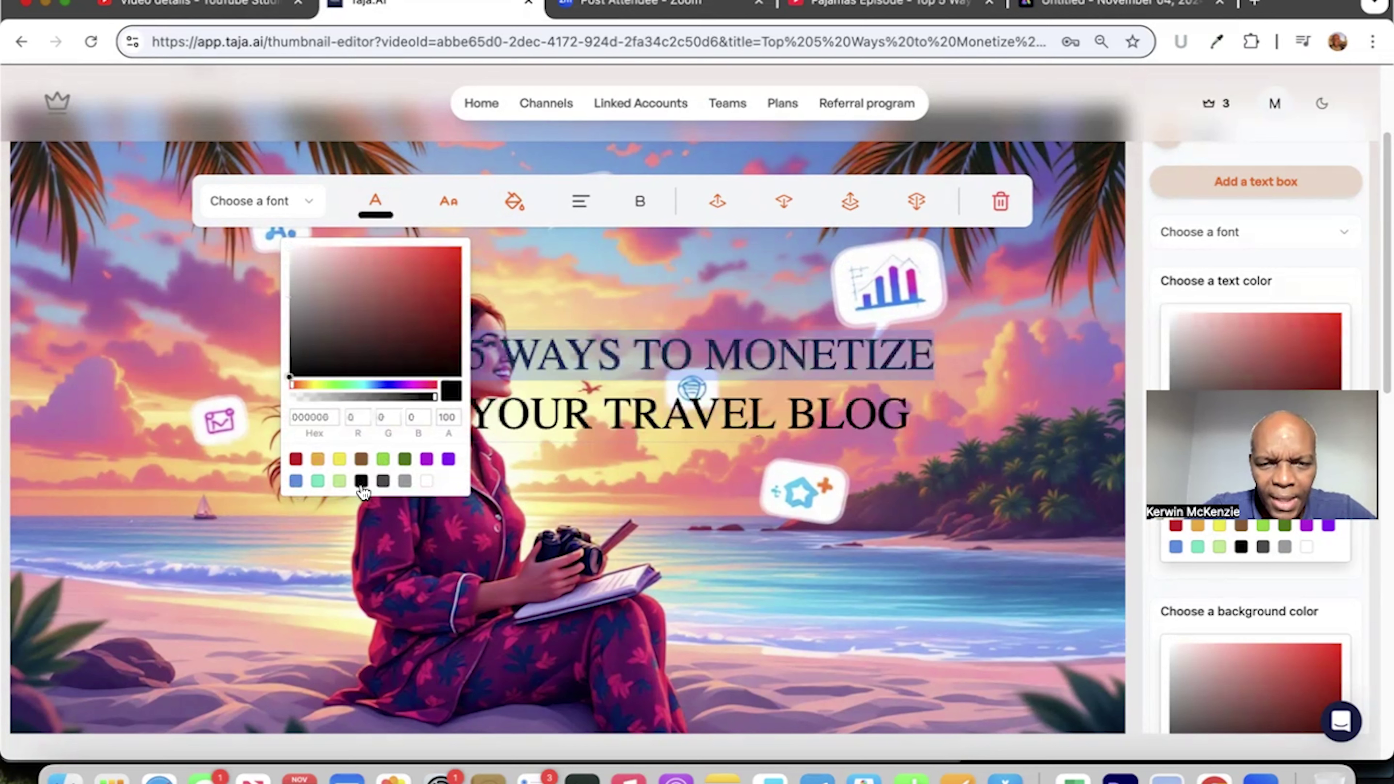
pyautogui.click(448, 459)
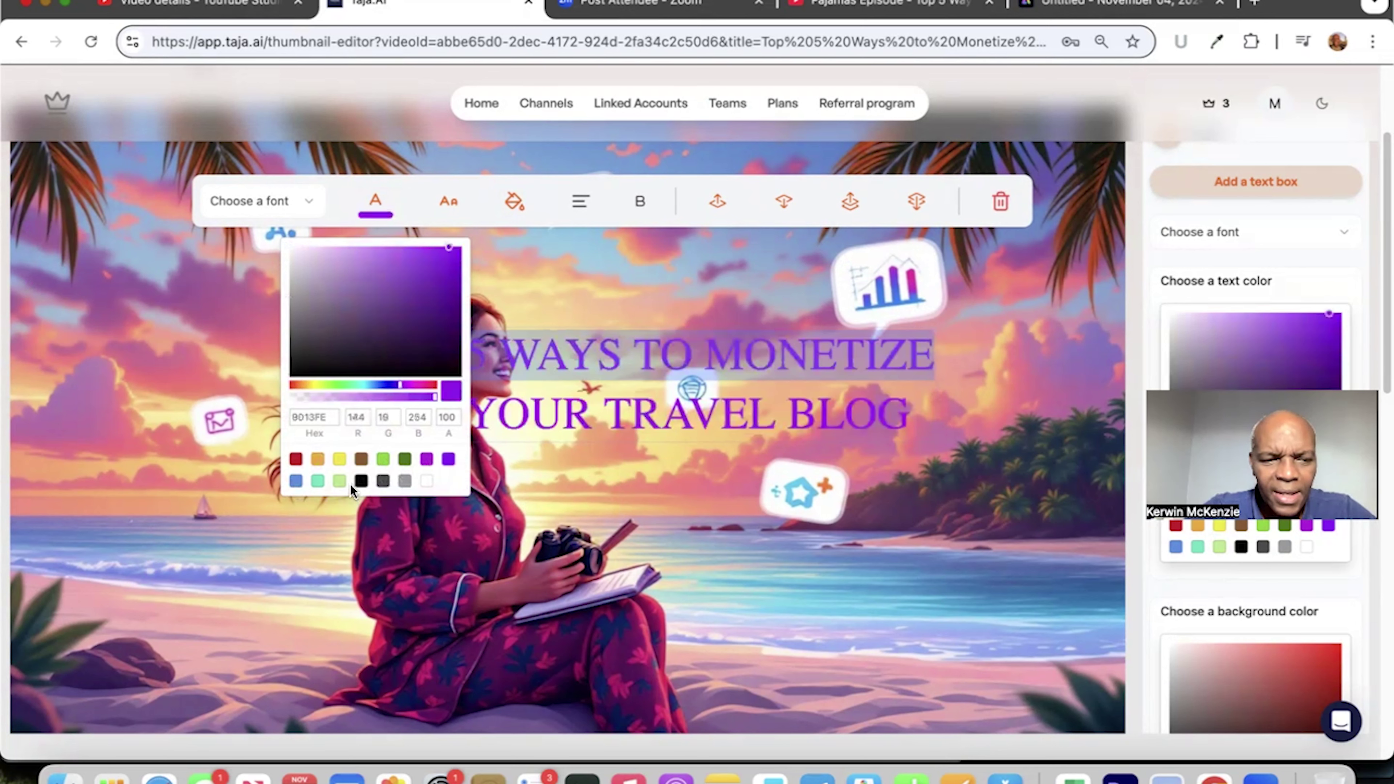
pyautogui.click(361, 481)
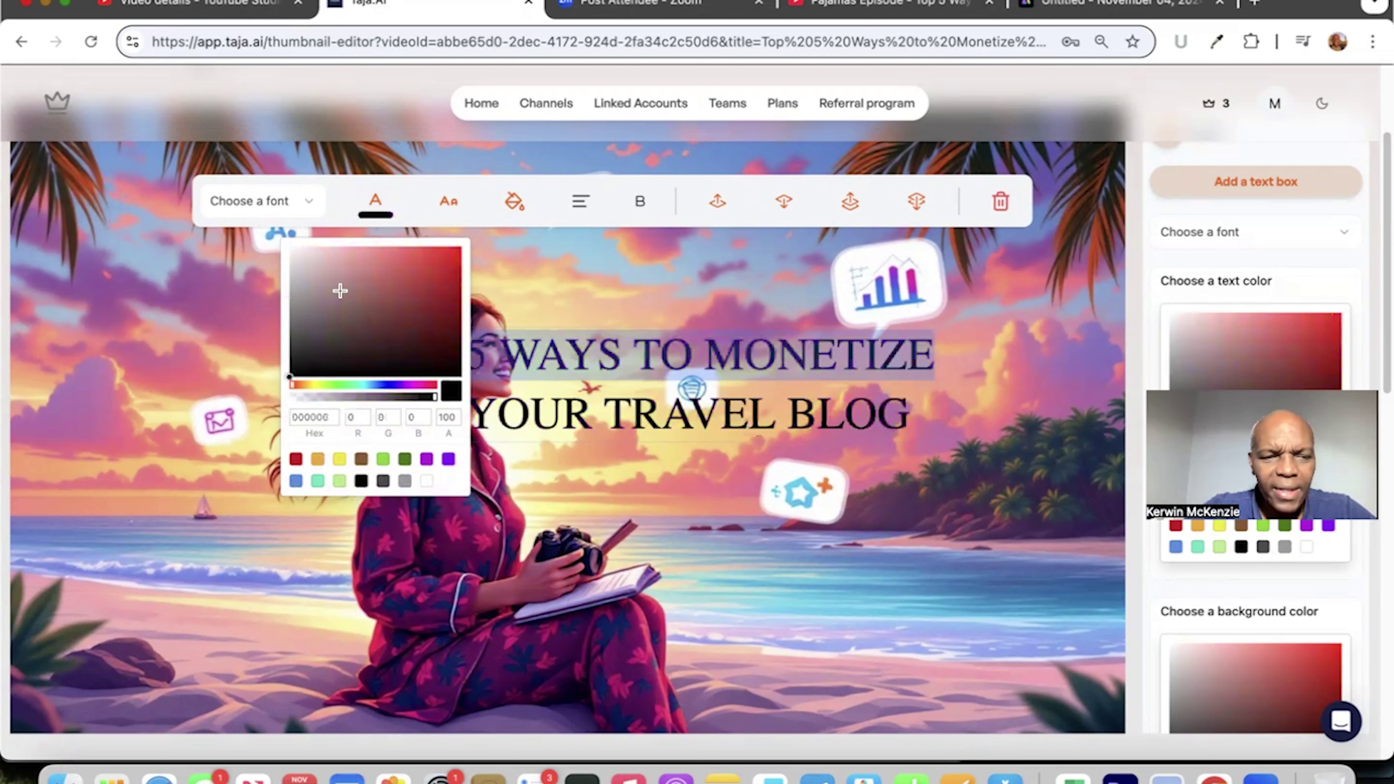
# - Make the headline text bold and finish editing it
pyautogui.click(642, 202)
pyautogui.click(642, 202)
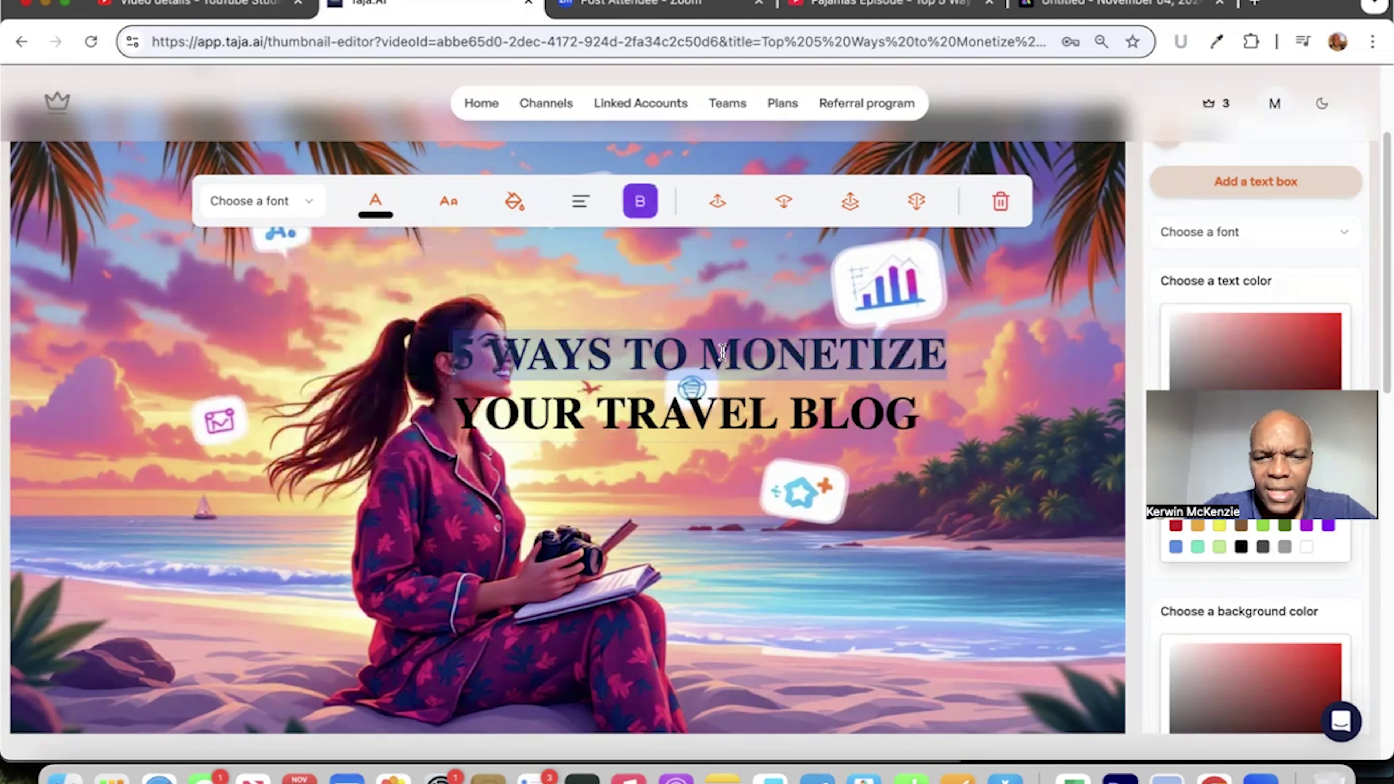
pyautogui.click(709, 464)
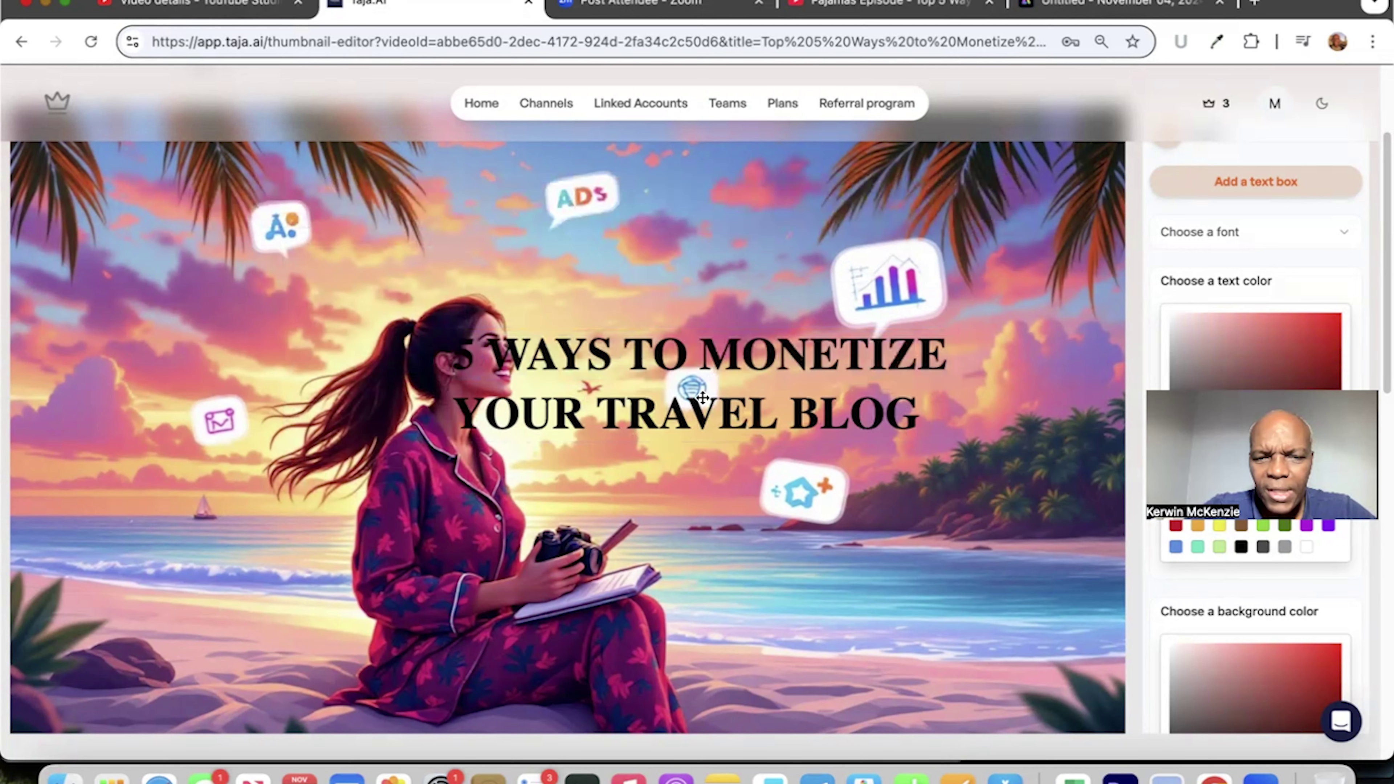
# - Shrink the headline slightly and place it at the woman's head, between the ADS and bar chart bubbles, then deselect it
pyautogui.moveTo(707, 404); pyautogui.dragTo(901, 619)
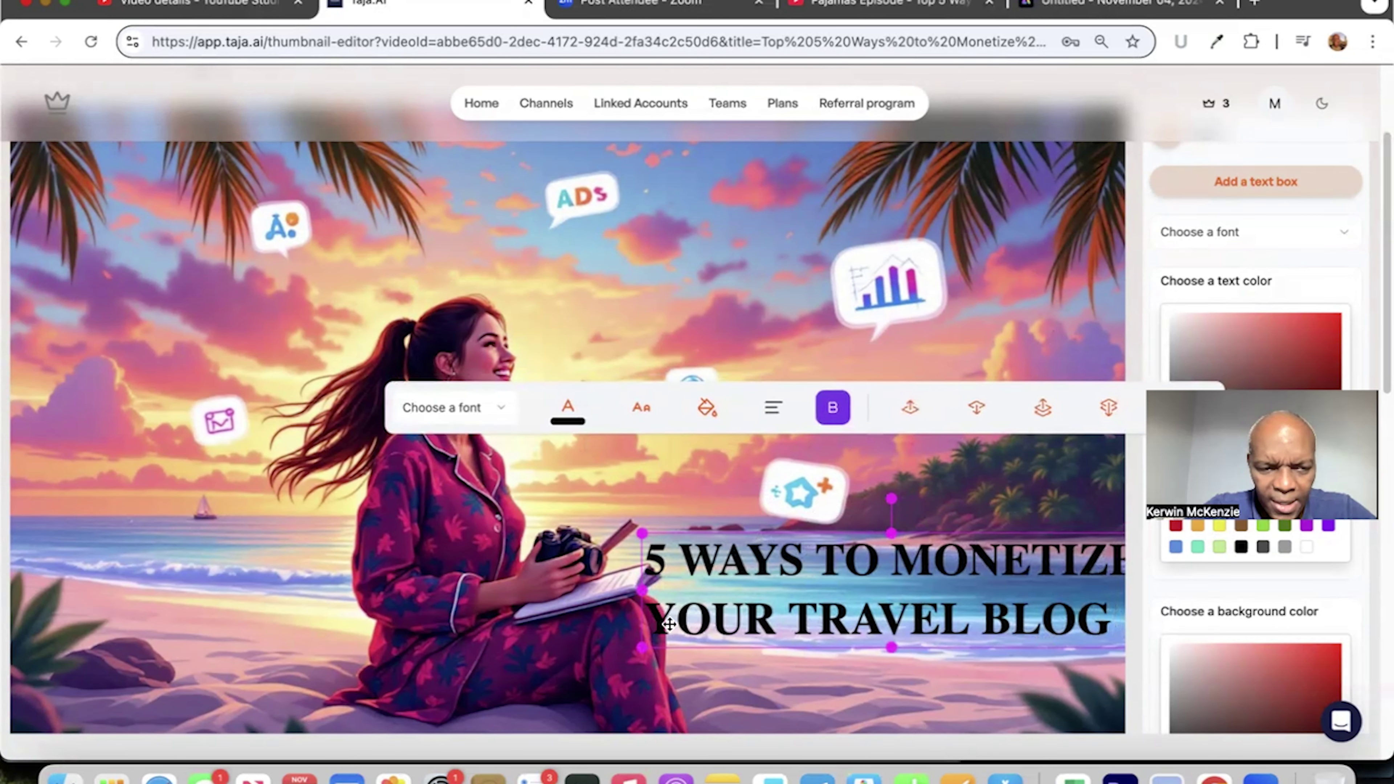
pyautogui.moveTo(641, 530); pyautogui.dragTo(761, 543)
pyautogui.moveTo(901, 560); pyautogui.dragTo(537, 238)
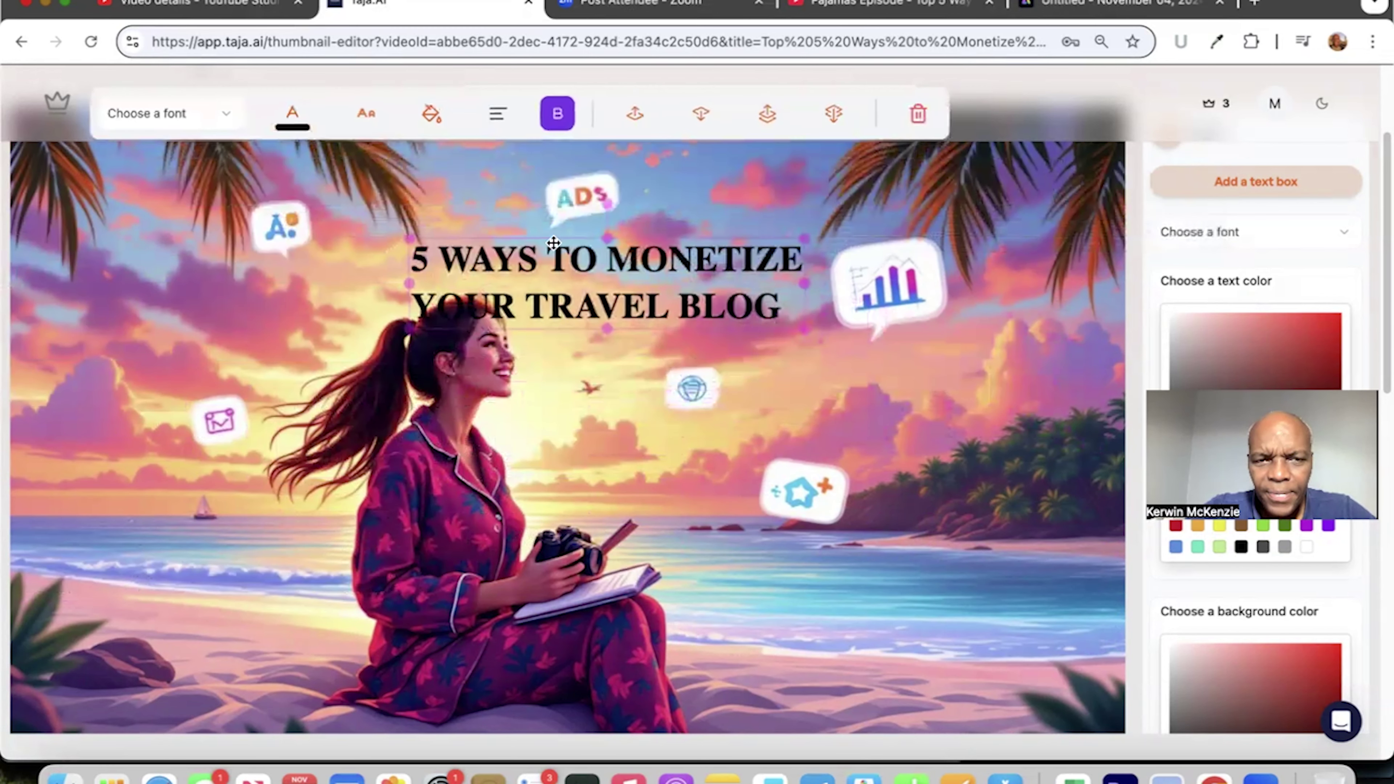
pyautogui.click(697, 387)
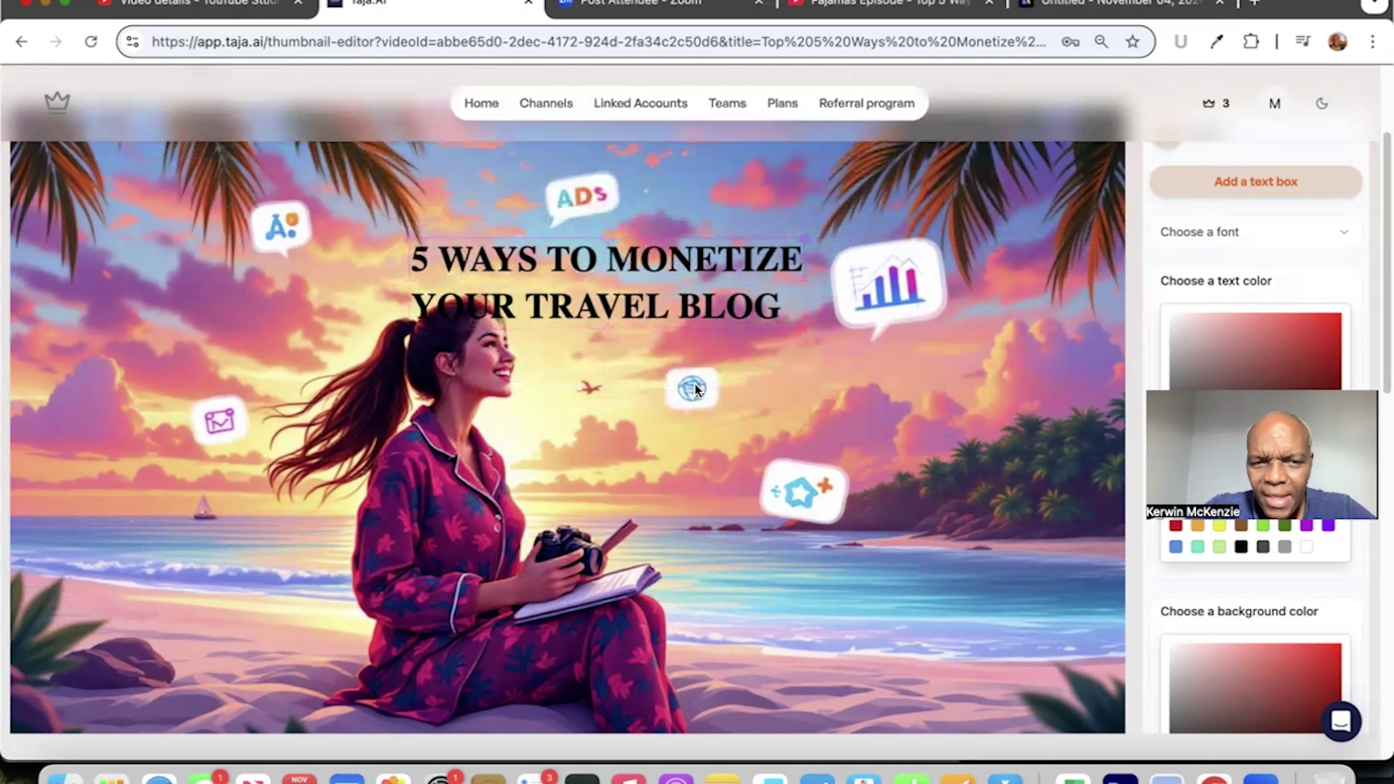
# - Move the headline into the sky behind the woman's hair, beneath the A bubble, keeping its text bold
pyautogui.click(634, 306)
pyautogui.moveTo(406, 330); pyautogui.dragTo(453, 311)
pyautogui.moveTo(535, 296); pyautogui.dragTo(96, 332)
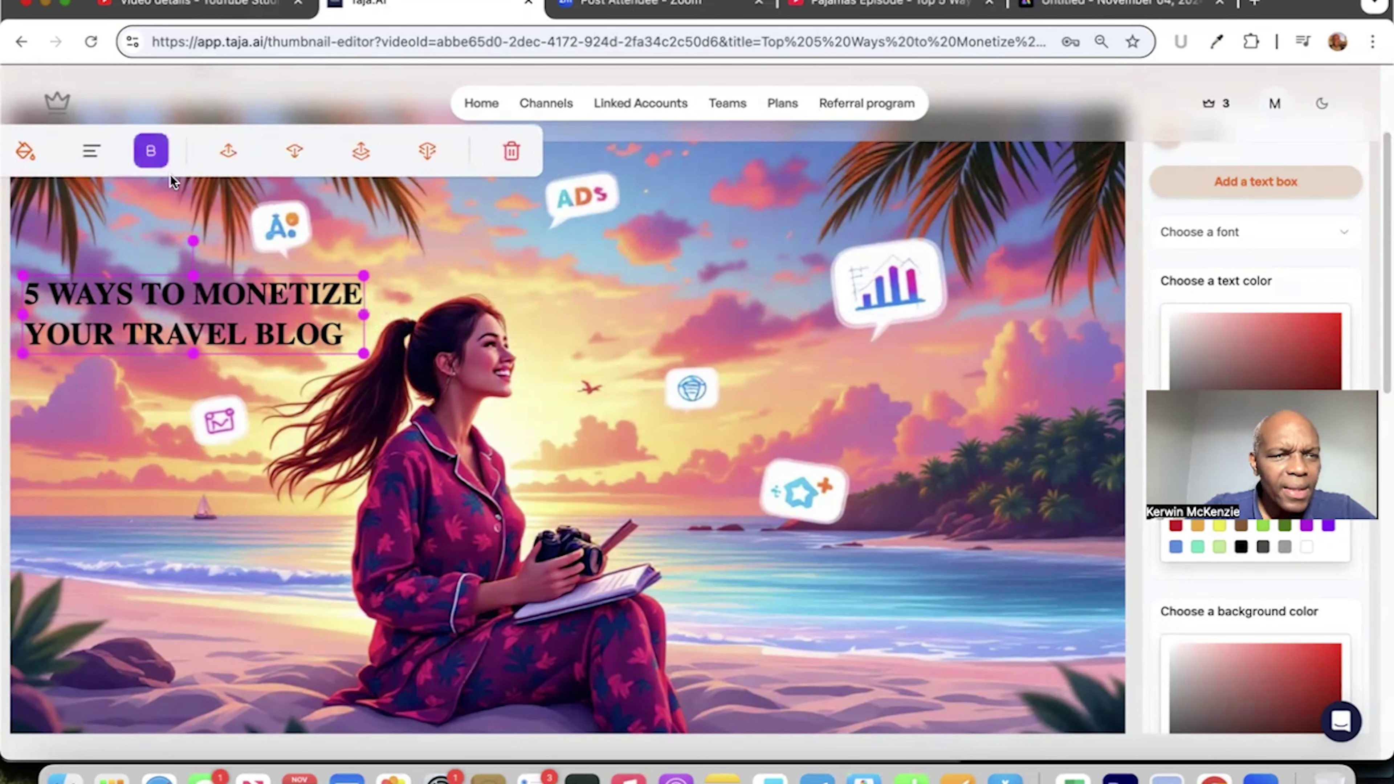
pyautogui.click(149, 150)
pyautogui.click(150, 151)
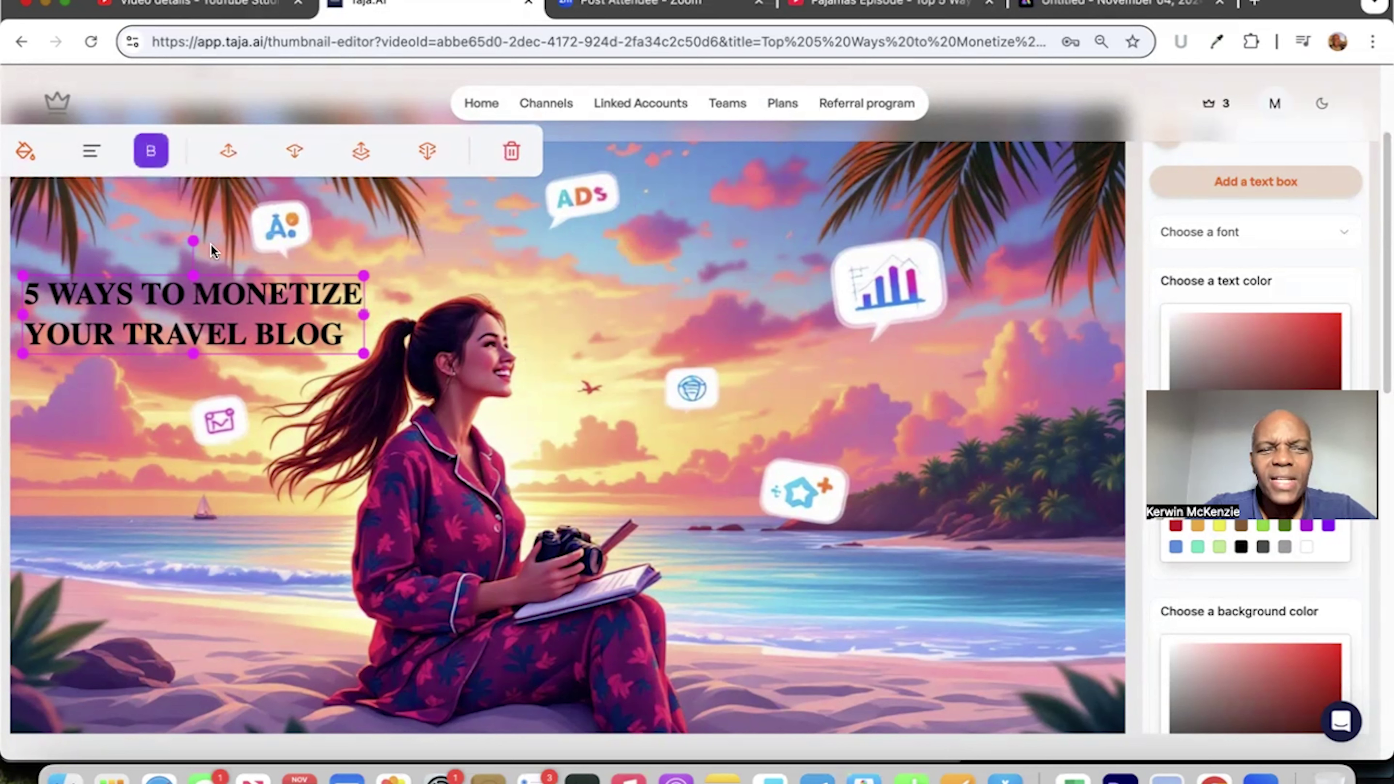
pyautogui.click(122, 463)
pyautogui.click(184, 324)
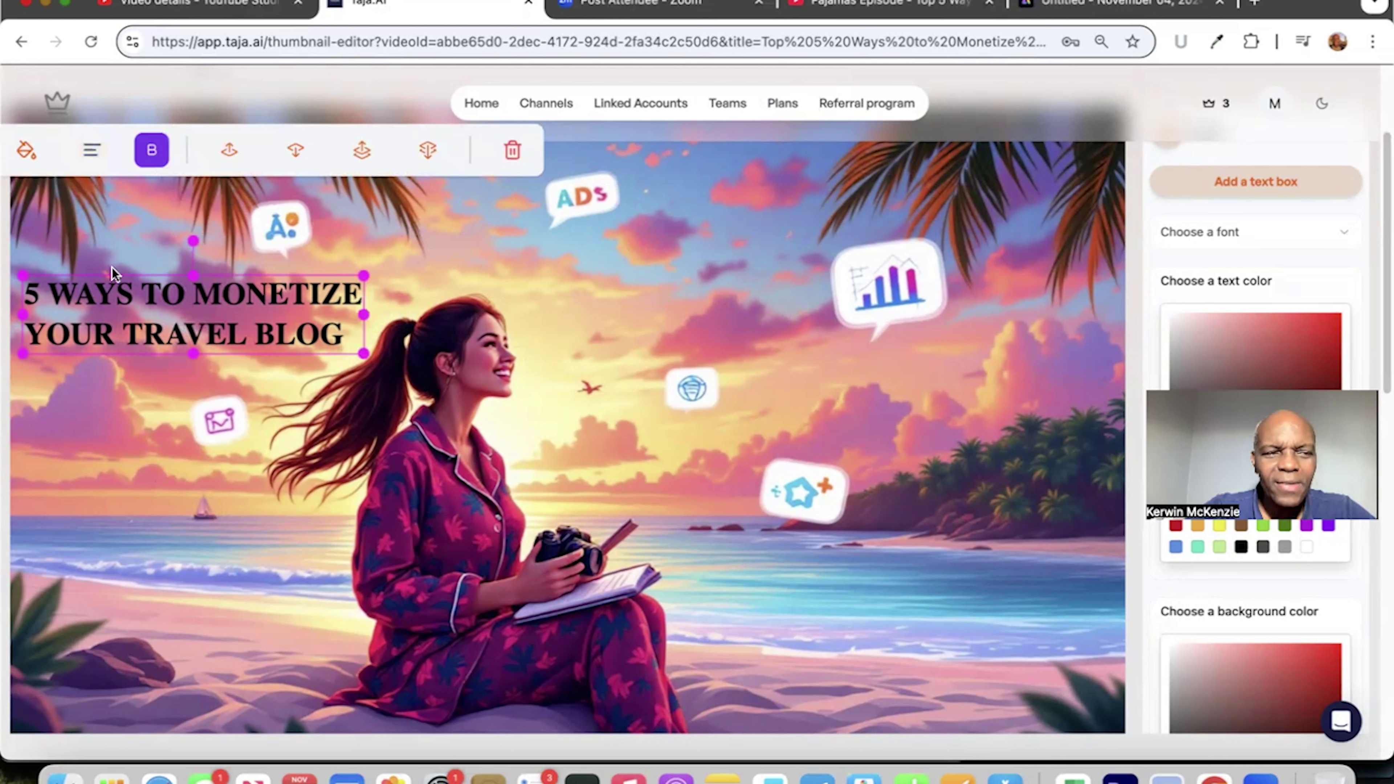
# - Move the headline beside the woman's face, try Poppins and Roboto as its font, and settle on Montserrat
pyautogui.moveTo(133, 313); pyautogui.dragTo(651, 314)
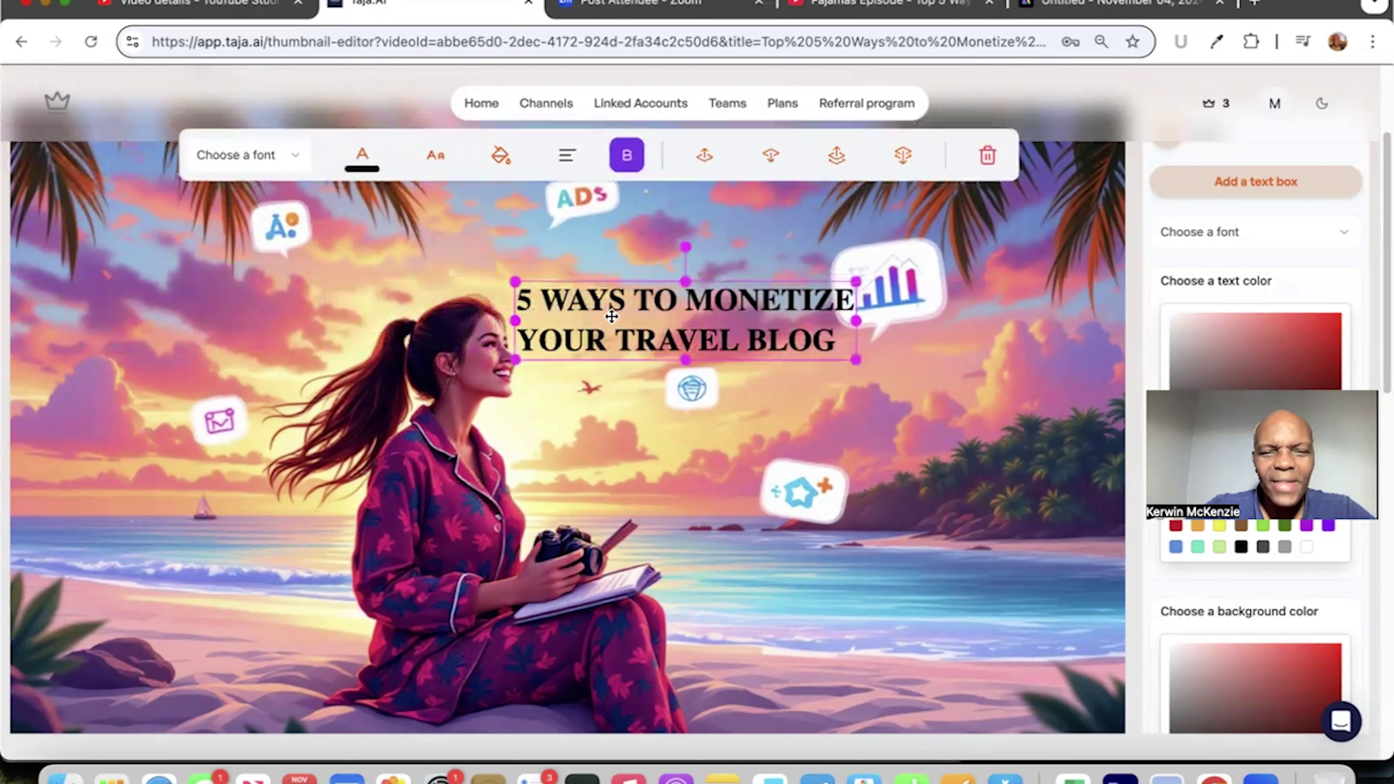
pyautogui.click(294, 158)
pyautogui.scroll(-5, 272, 340)
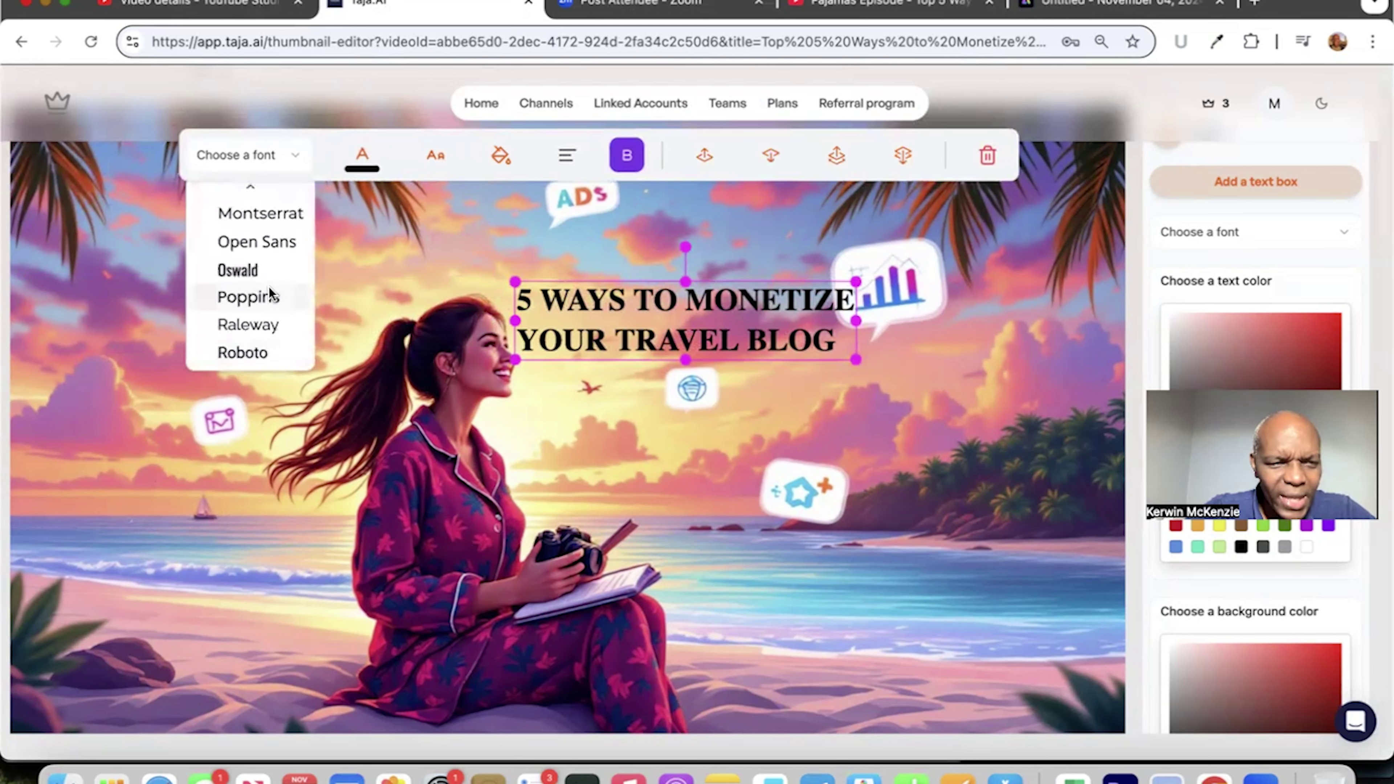
pyautogui.click(276, 297)
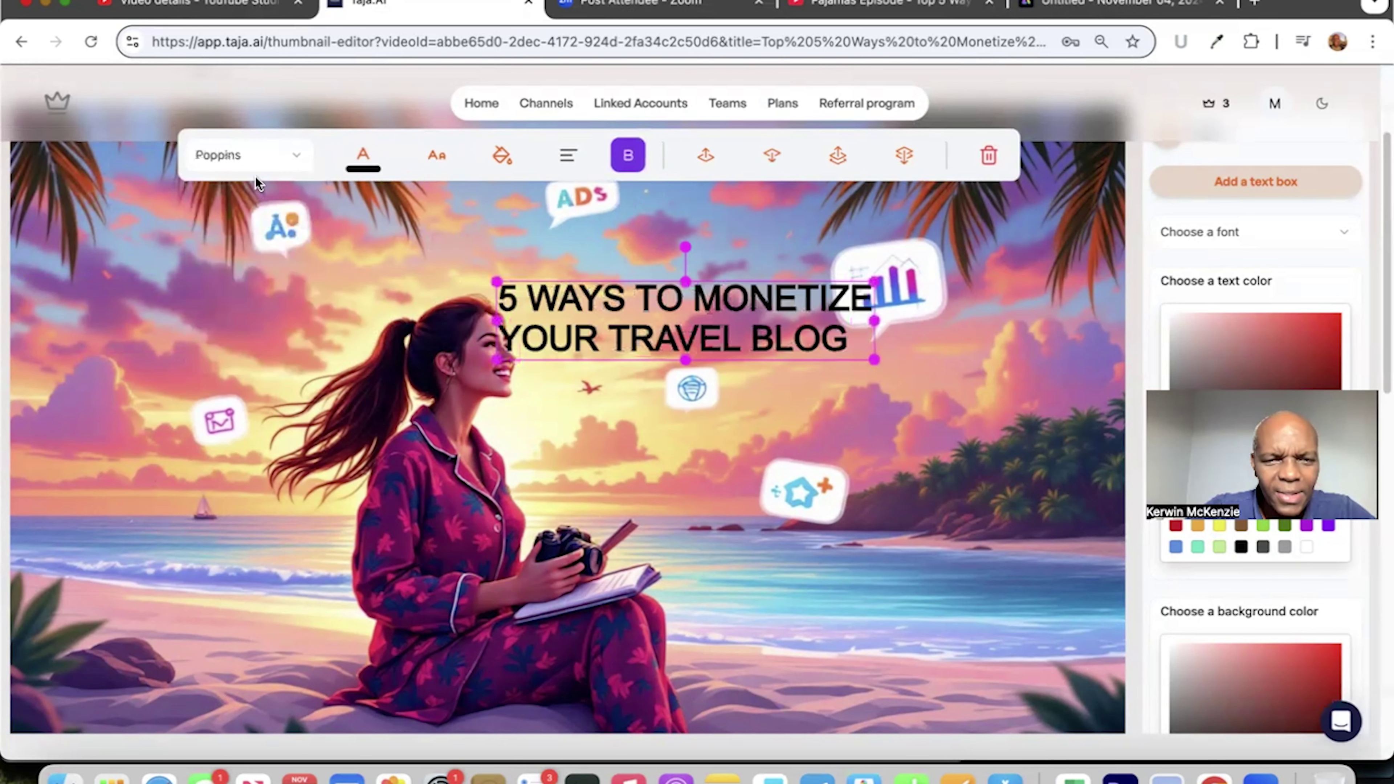
pyautogui.click(296, 156)
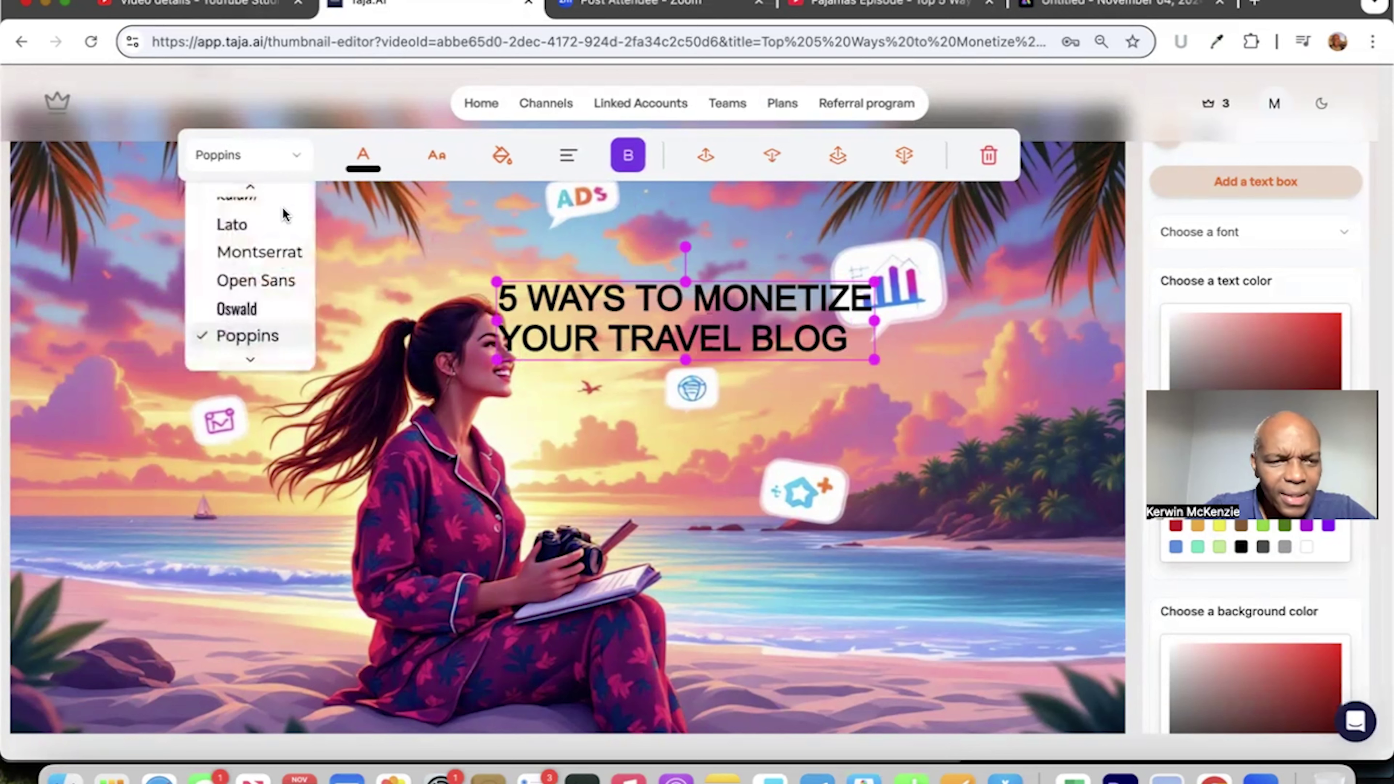
pyautogui.scroll(-1, 276, 356)
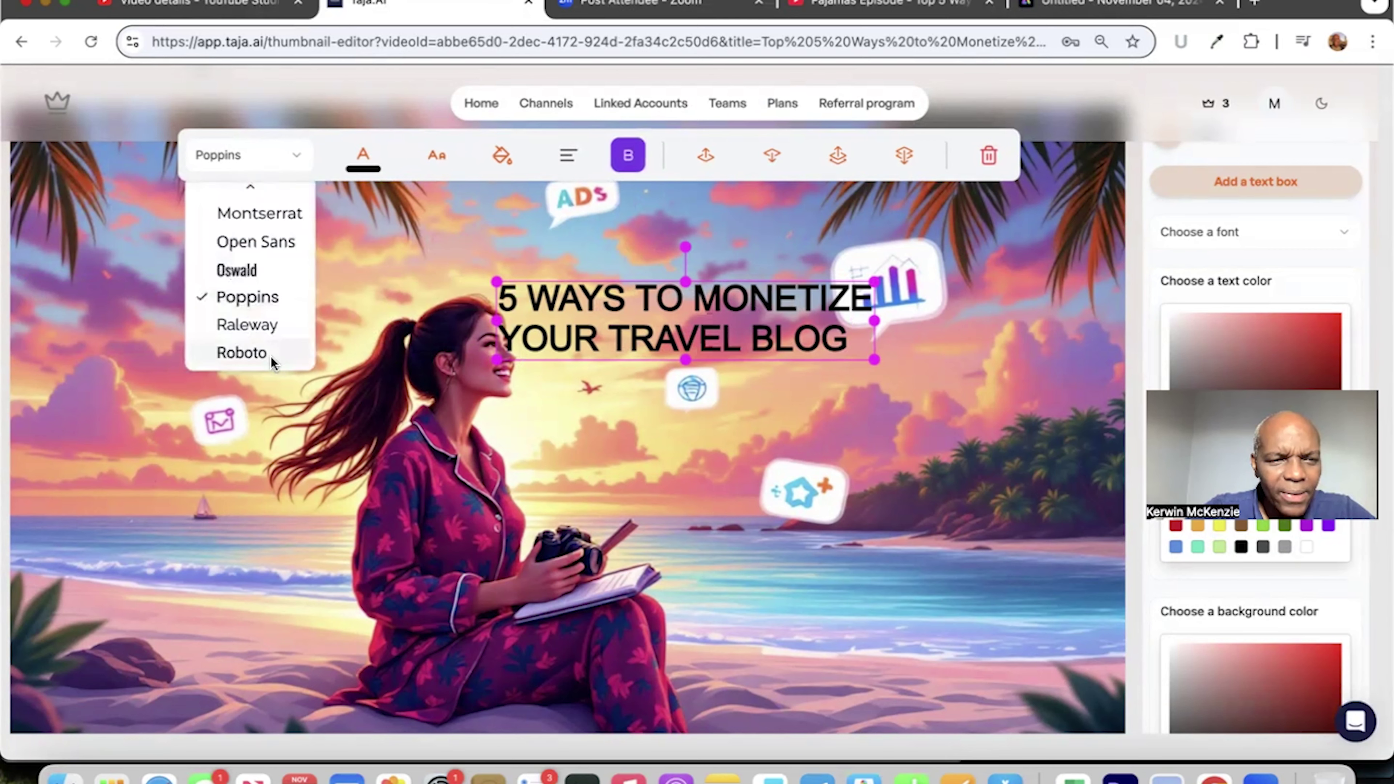
pyautogui.click(266, 354)
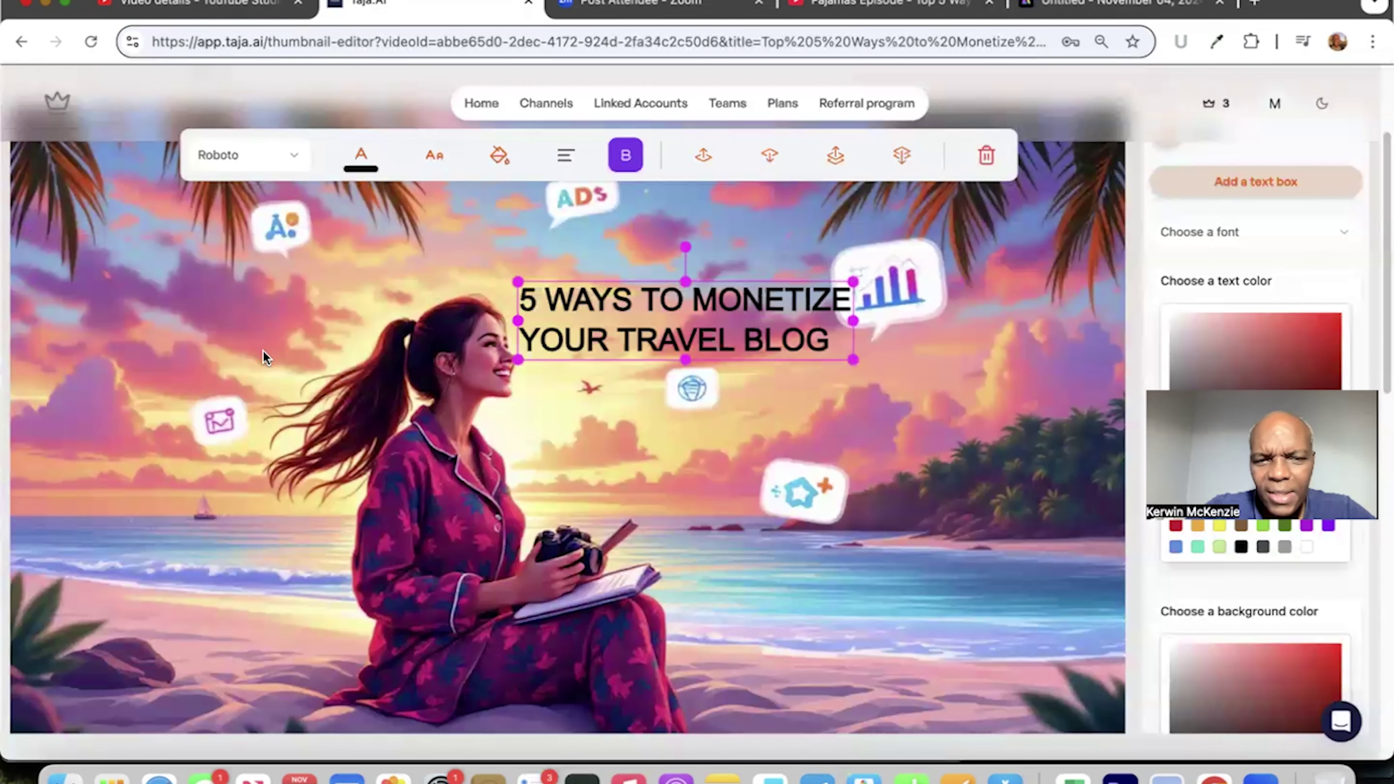
pyautogui.click(250, 157)
pyautogui.scroll(1, 271, 217)
pyautogui.click(271, 225)
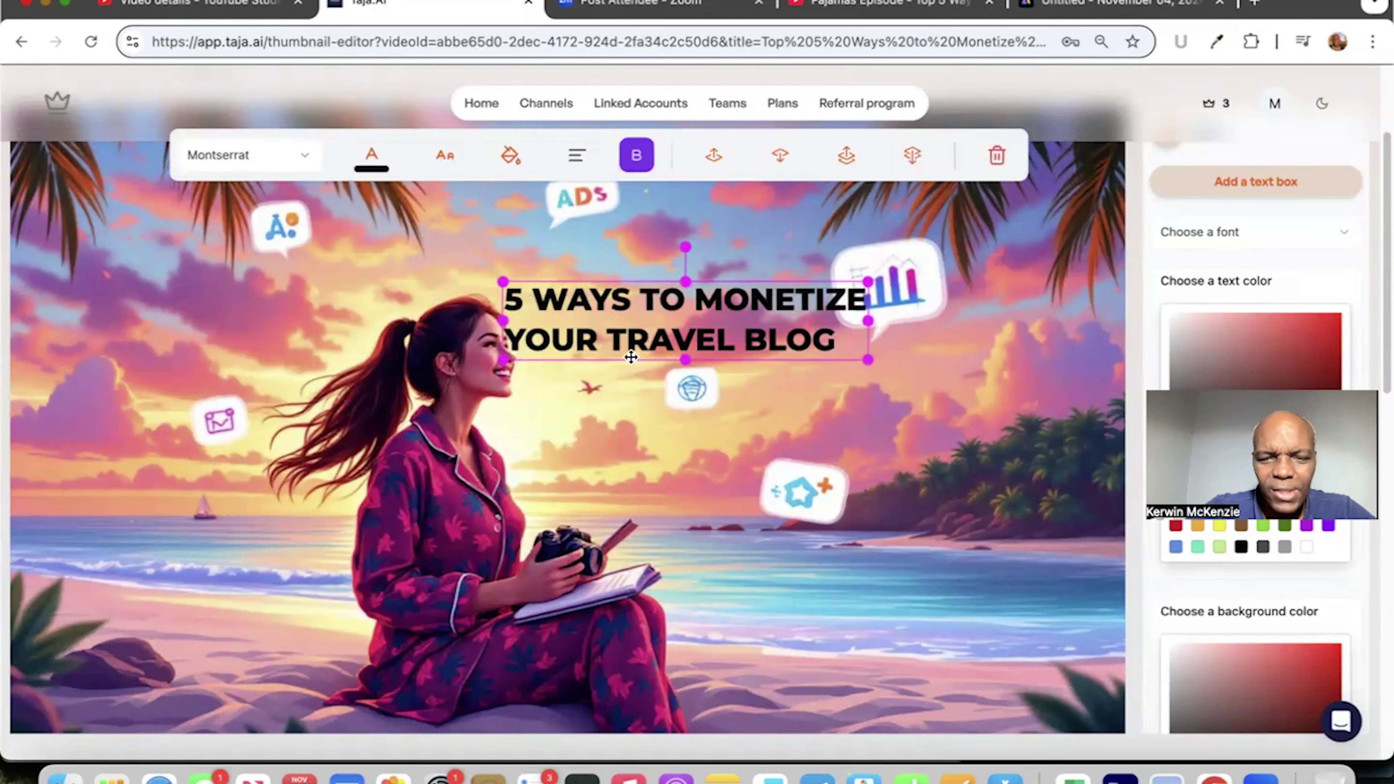
# - Move the headline back behind the woman's hair, centre-align its two lines, and deselect it
pyautogui.moveTo(631, 357); pyautogui.dragTo(150, 349)
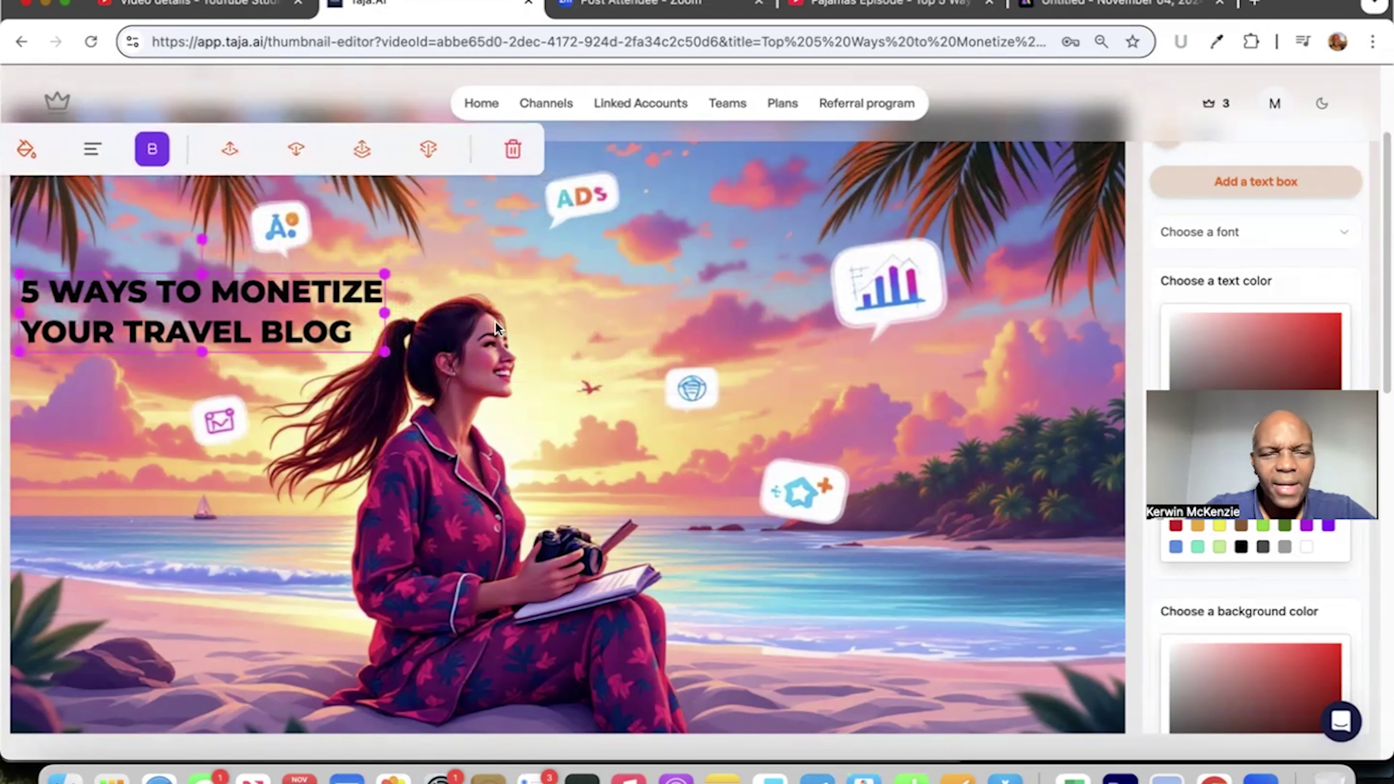
pyautogui.click(92, 148)
pyautogui.click(93, 148)
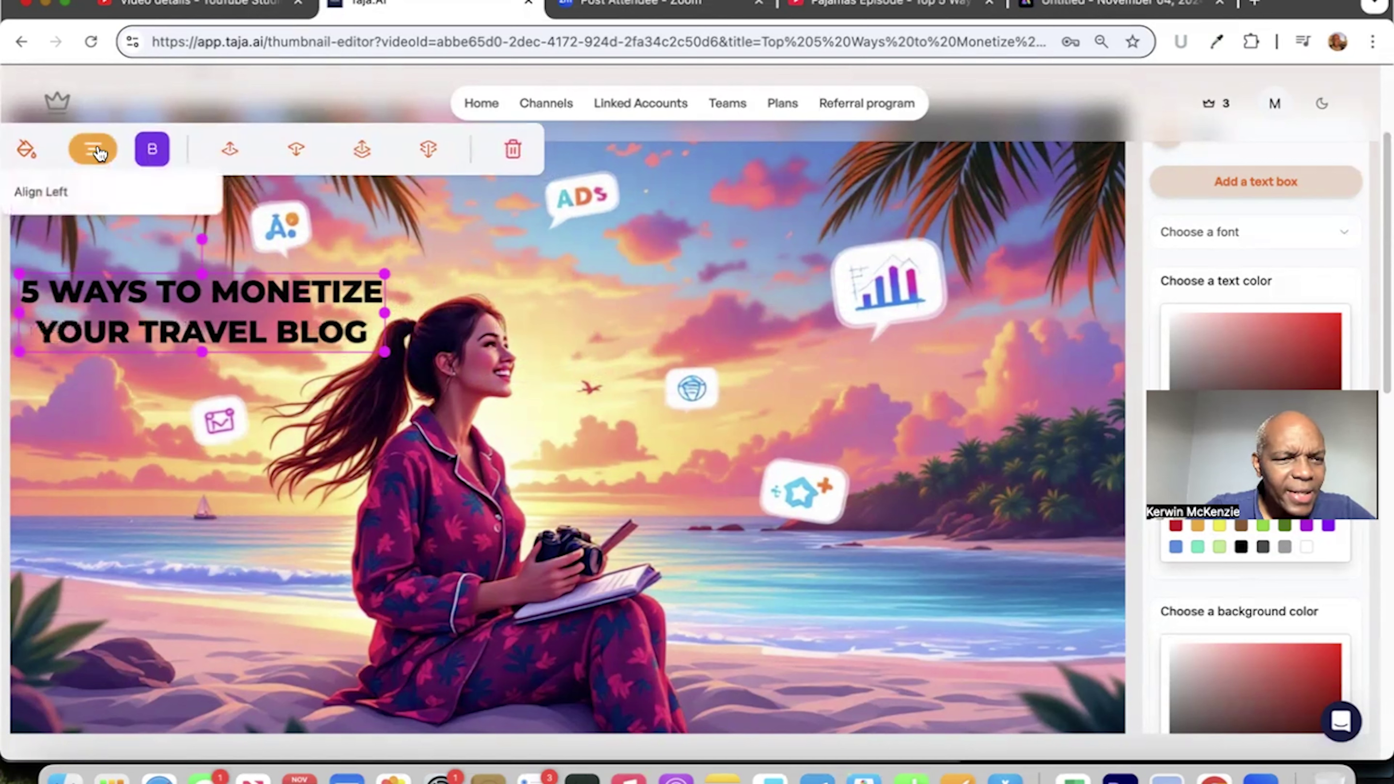
pyautogui.click(122, 489)
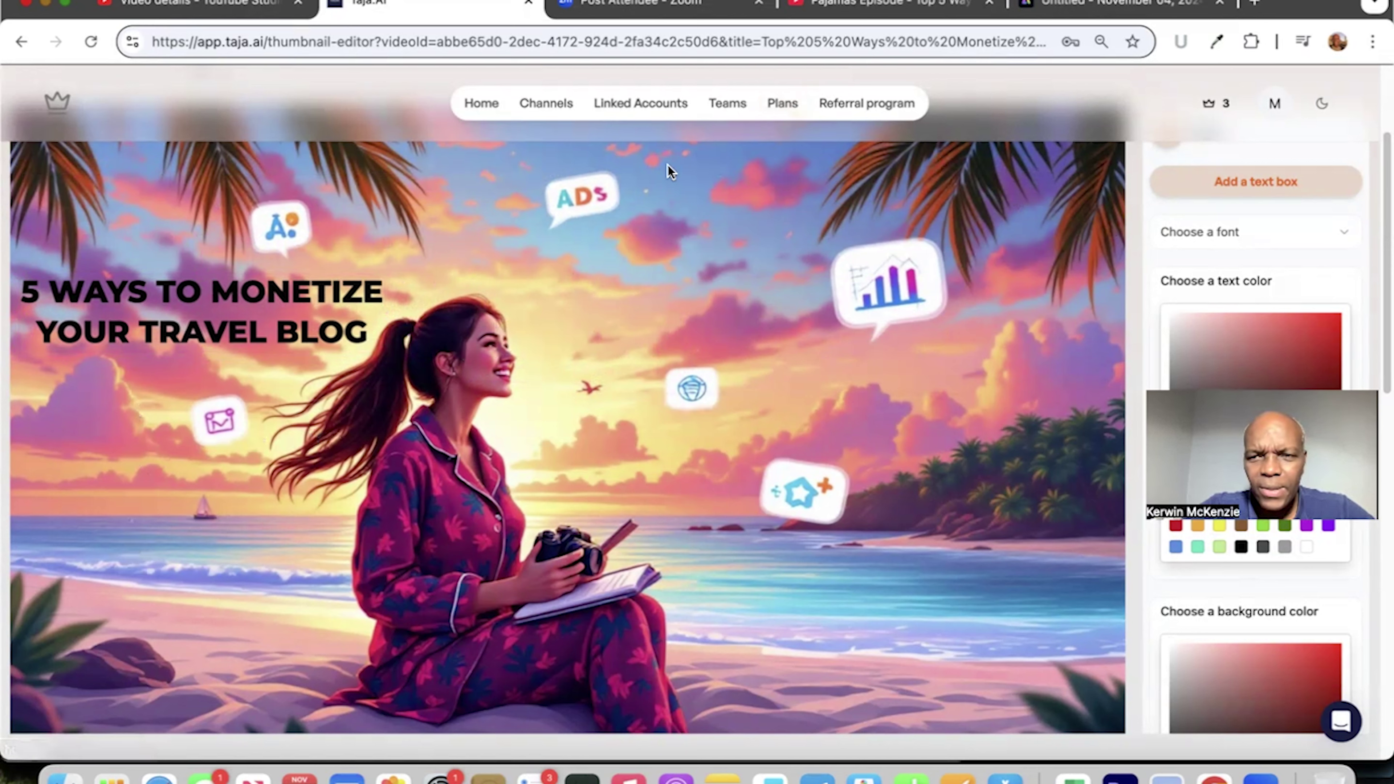
# - Add a text box over the water near the shoreline and replace its text with TRAVEL BLOGGER 101
pyautogui.click(1227, 186)
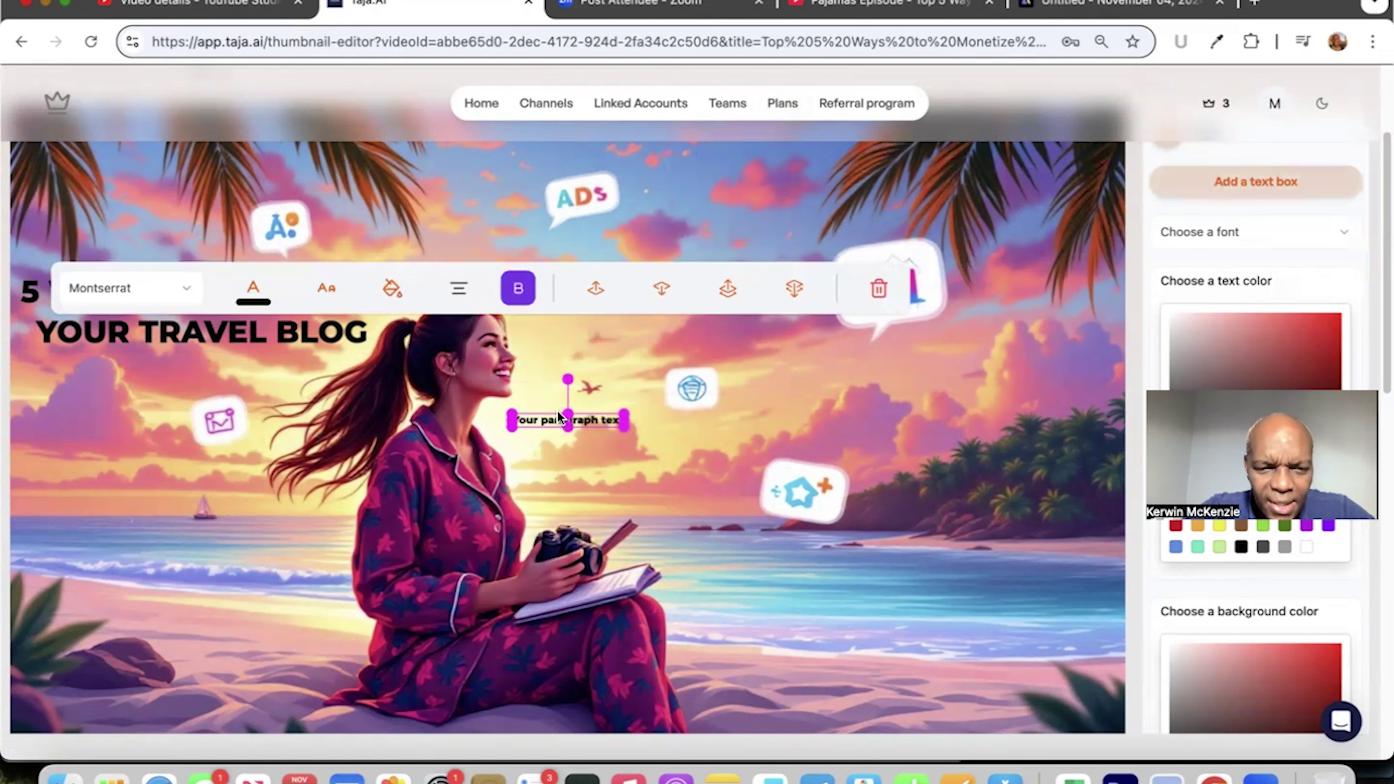
pyautogui.moveTo(551, 423); pyautogui.dragTo(947, 628)
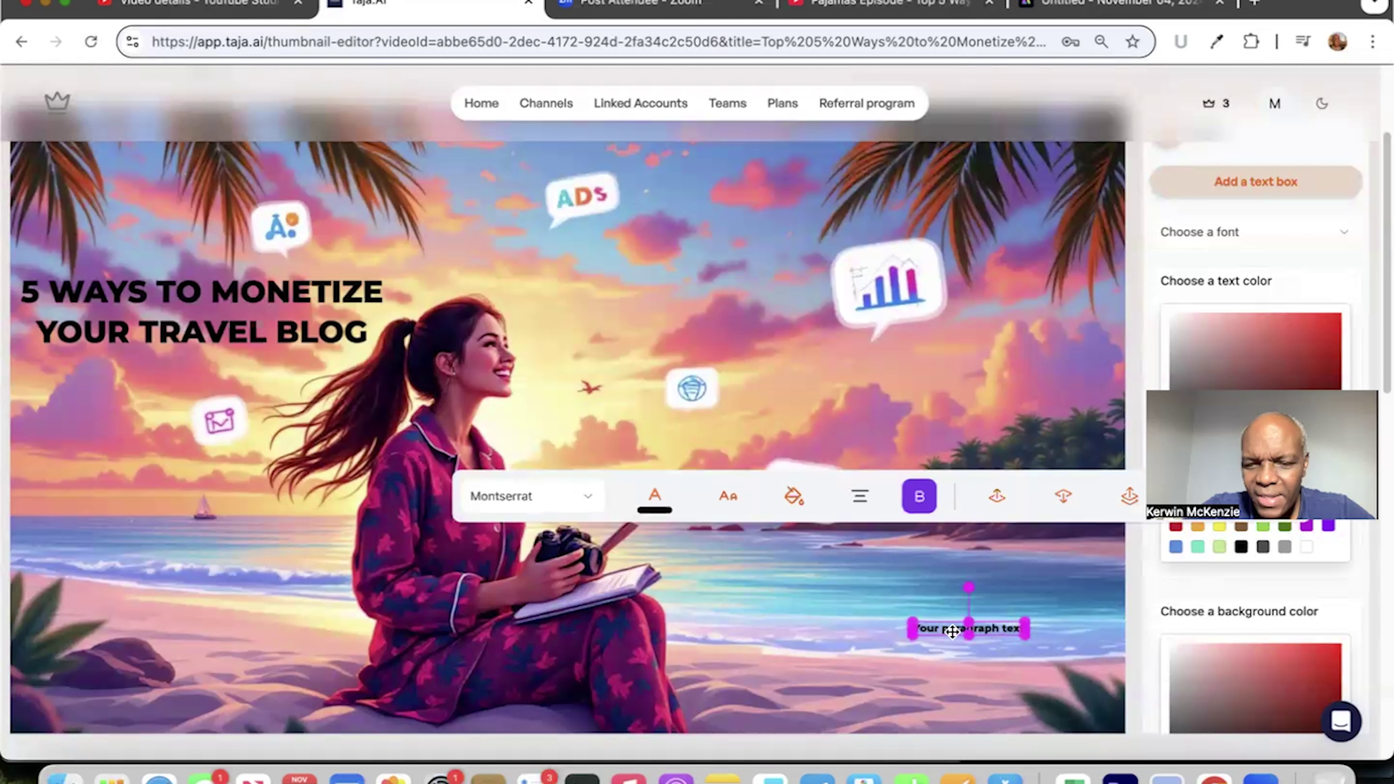
pyautogui.click(947, 628)
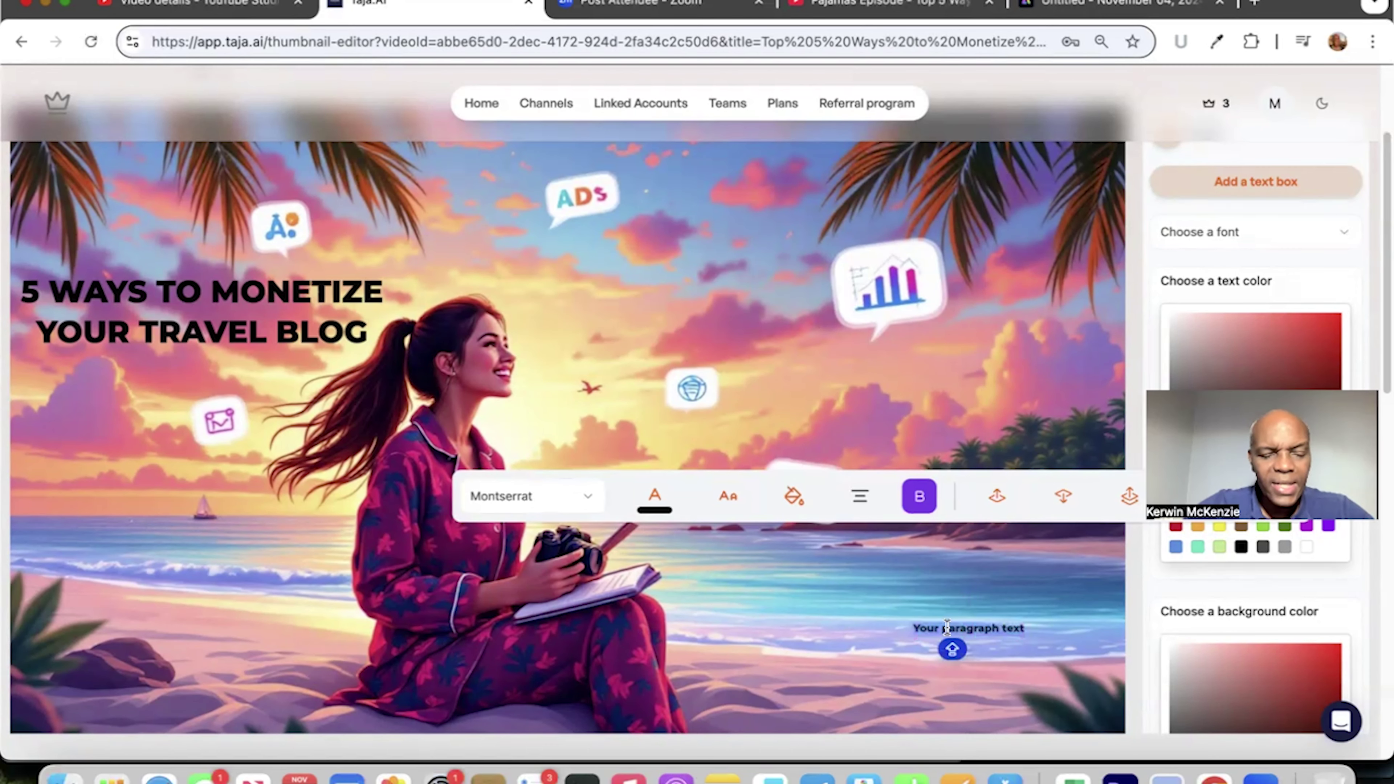
pyautogui.press('super+a')
pyautogui.press('BackSpace')
pyautogui.write('TRAVE')
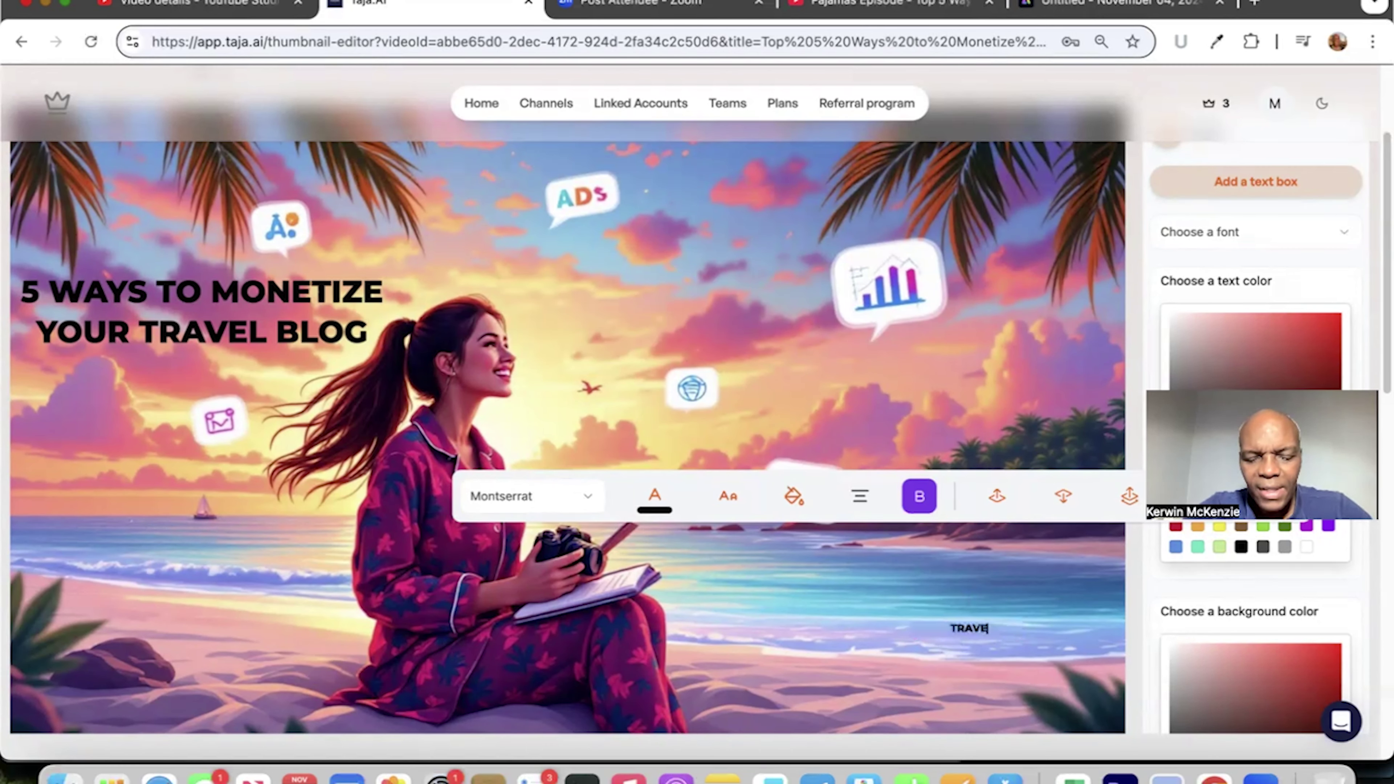
pyautogui.write('L BLOGGER 1010')
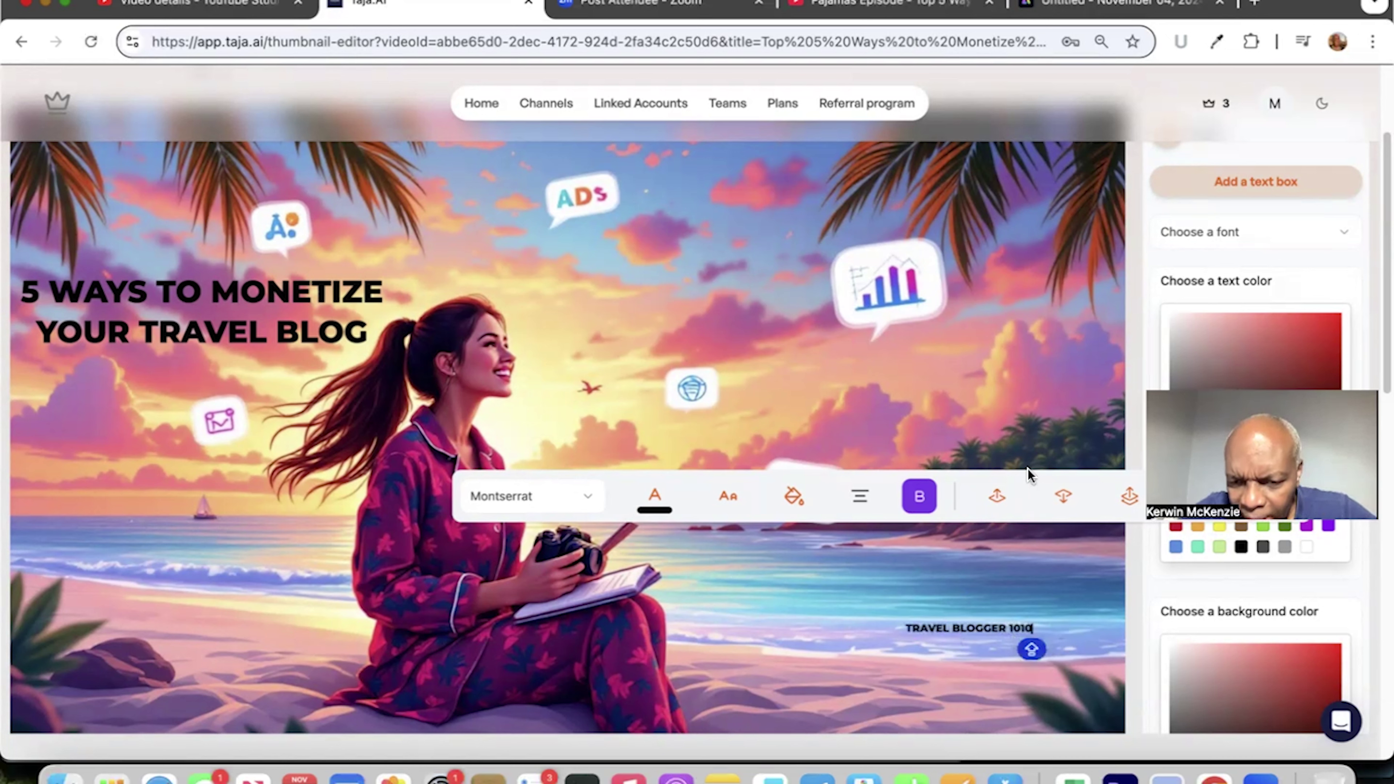
pyautogui.press('BackSpace')
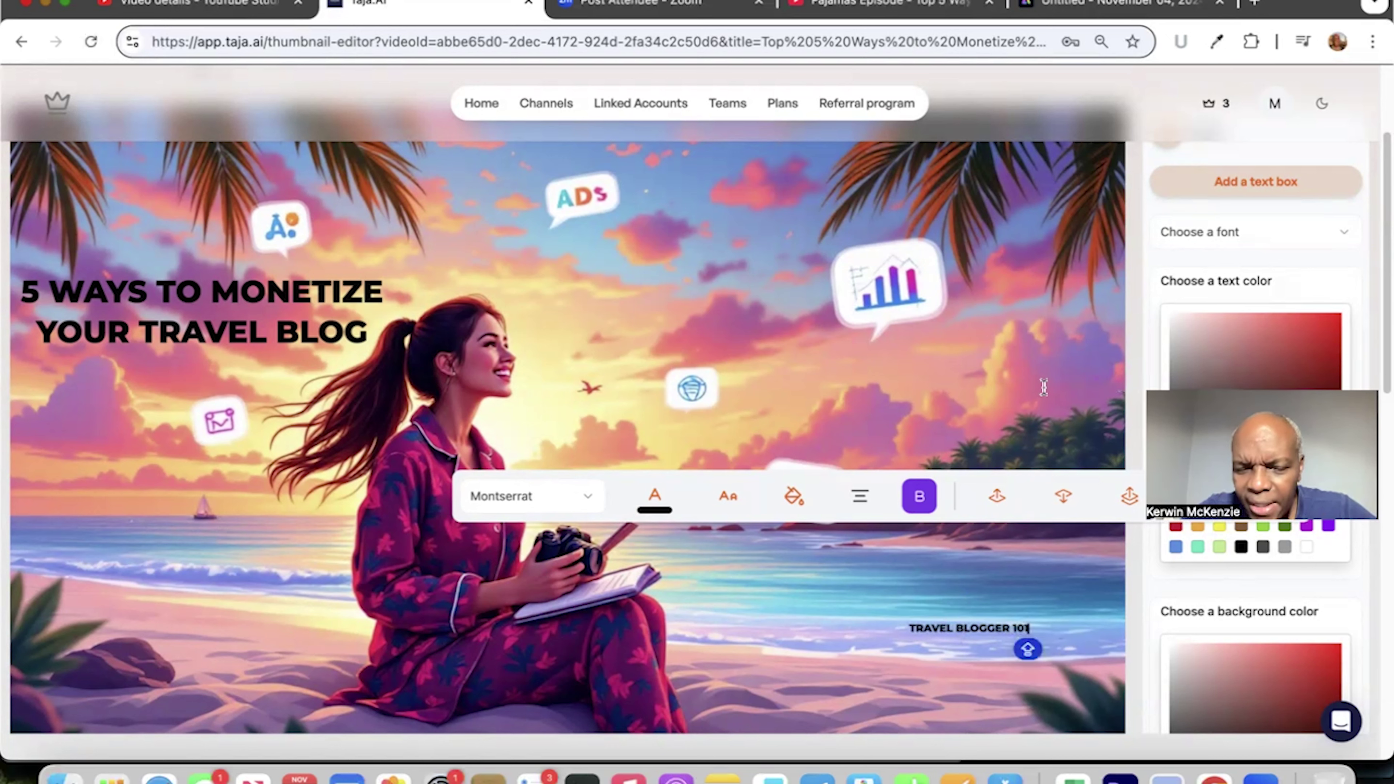
# - Place the TRAVEL BLOGGER 101 text at the shoreline near the image's lower right corner, above the plant, and deselect it
pyautogui.click(1027, 648)
pyautogui.moveTo(985, 631); pyautogui.dragTo(1062, 728)
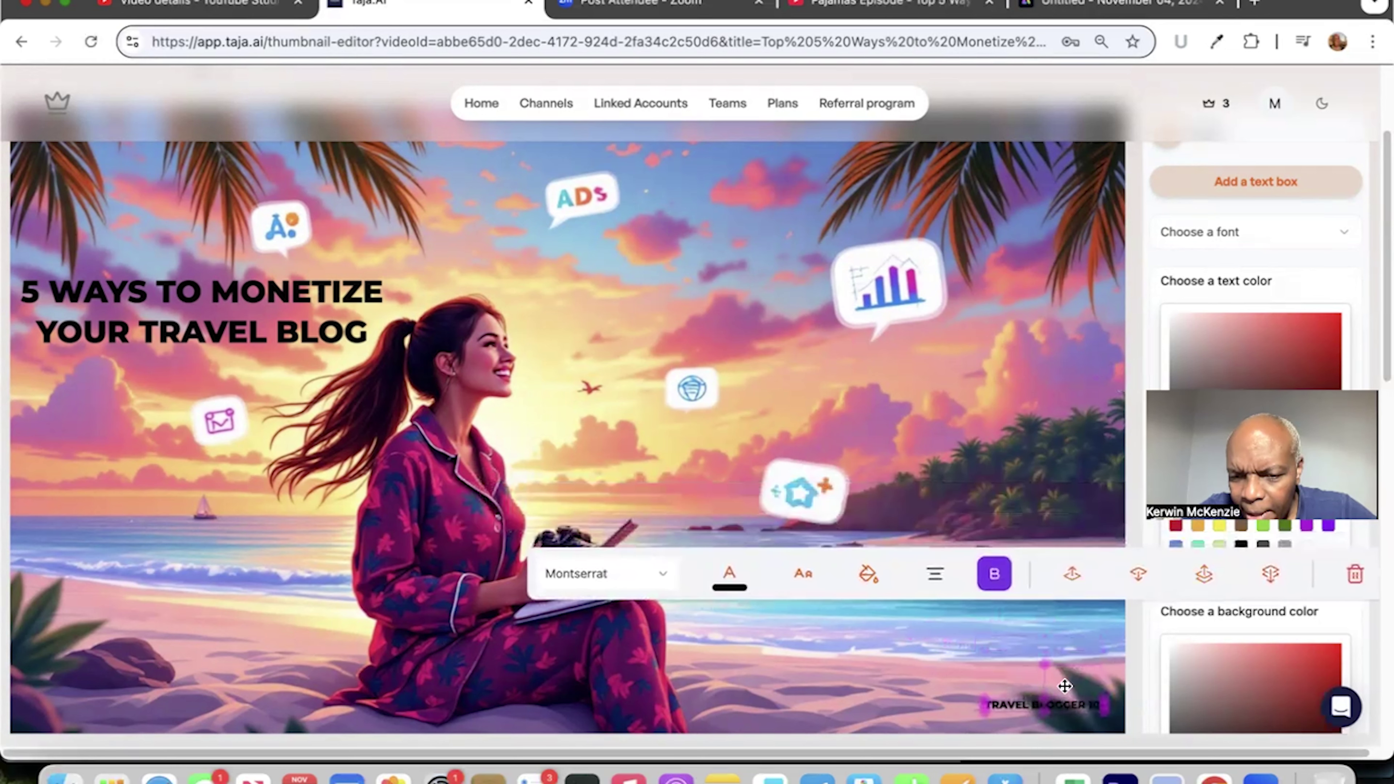
pyautogui.moveTo(1068, 662); pyautogui.dragTo(1068, 634)
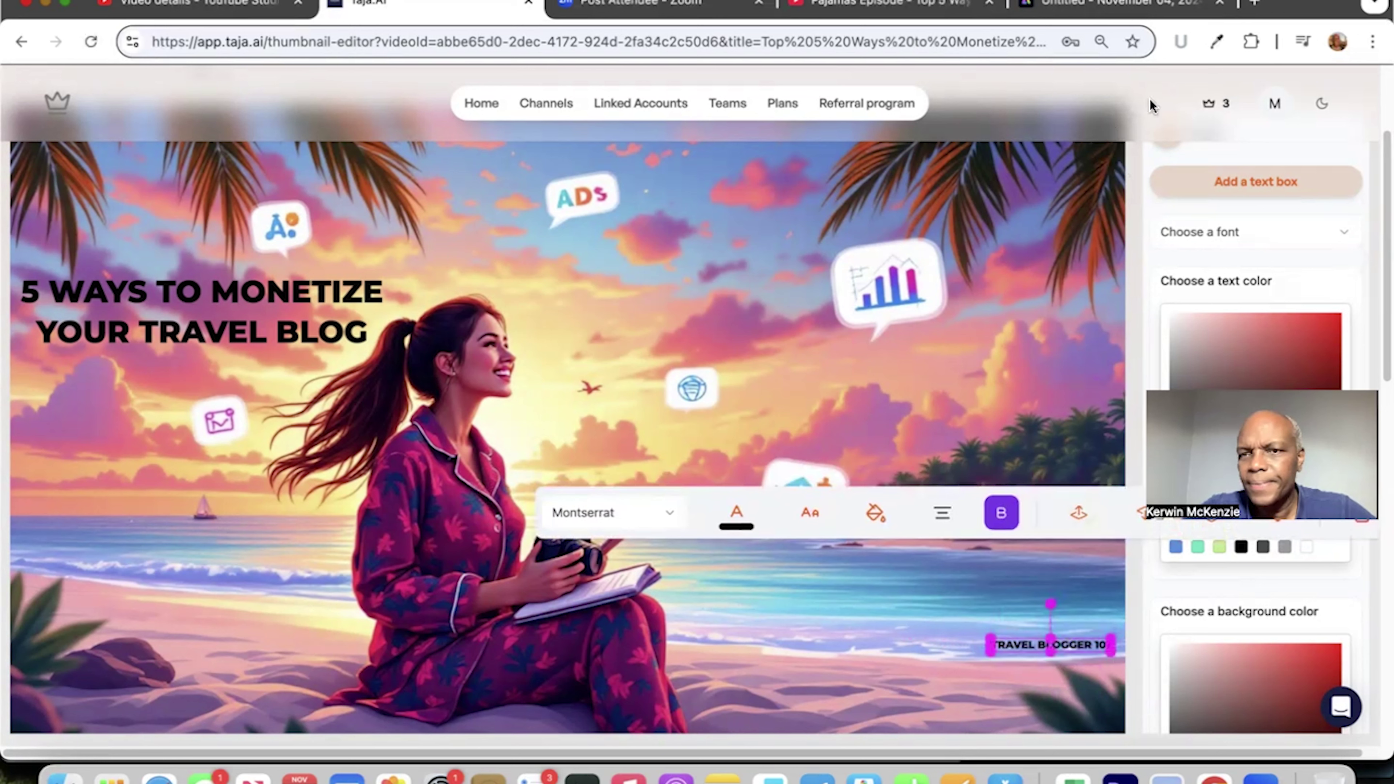
pyautogui.click(991, 346)
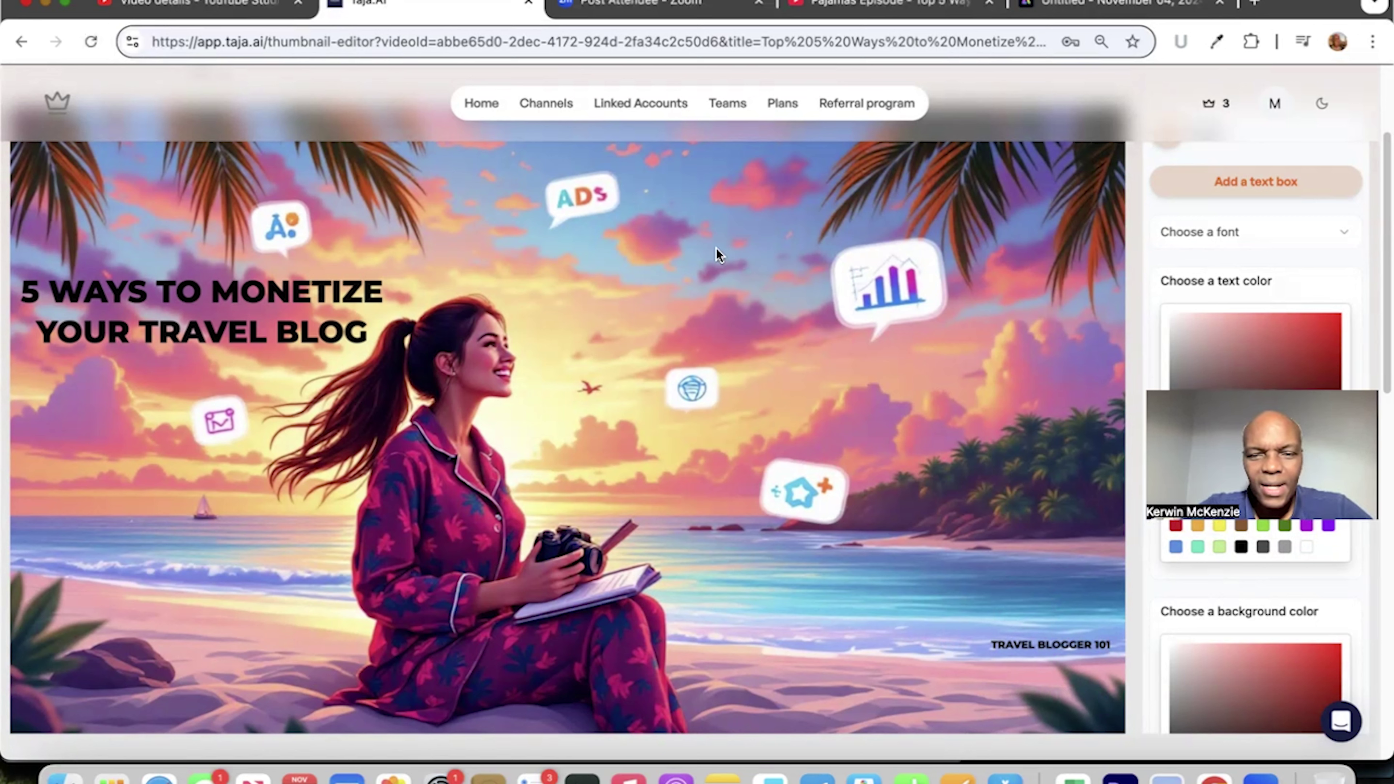
# - Move the headline directly beneath the bar chart bubble, above the palm-covered island, and deselect it
pyautogui.click(341, 303)
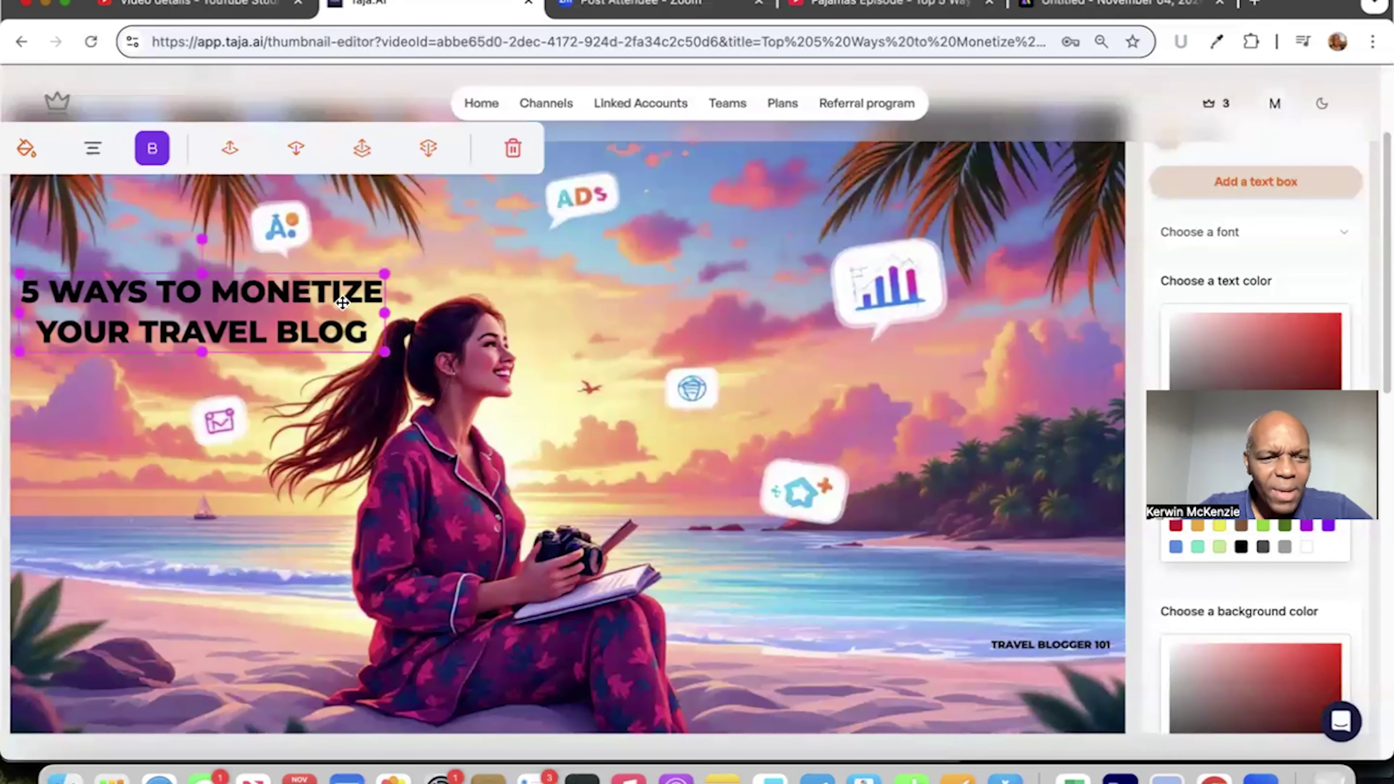
pyautogui.moveTo(335, 345); pyautogui.dragTo(1049, 412)
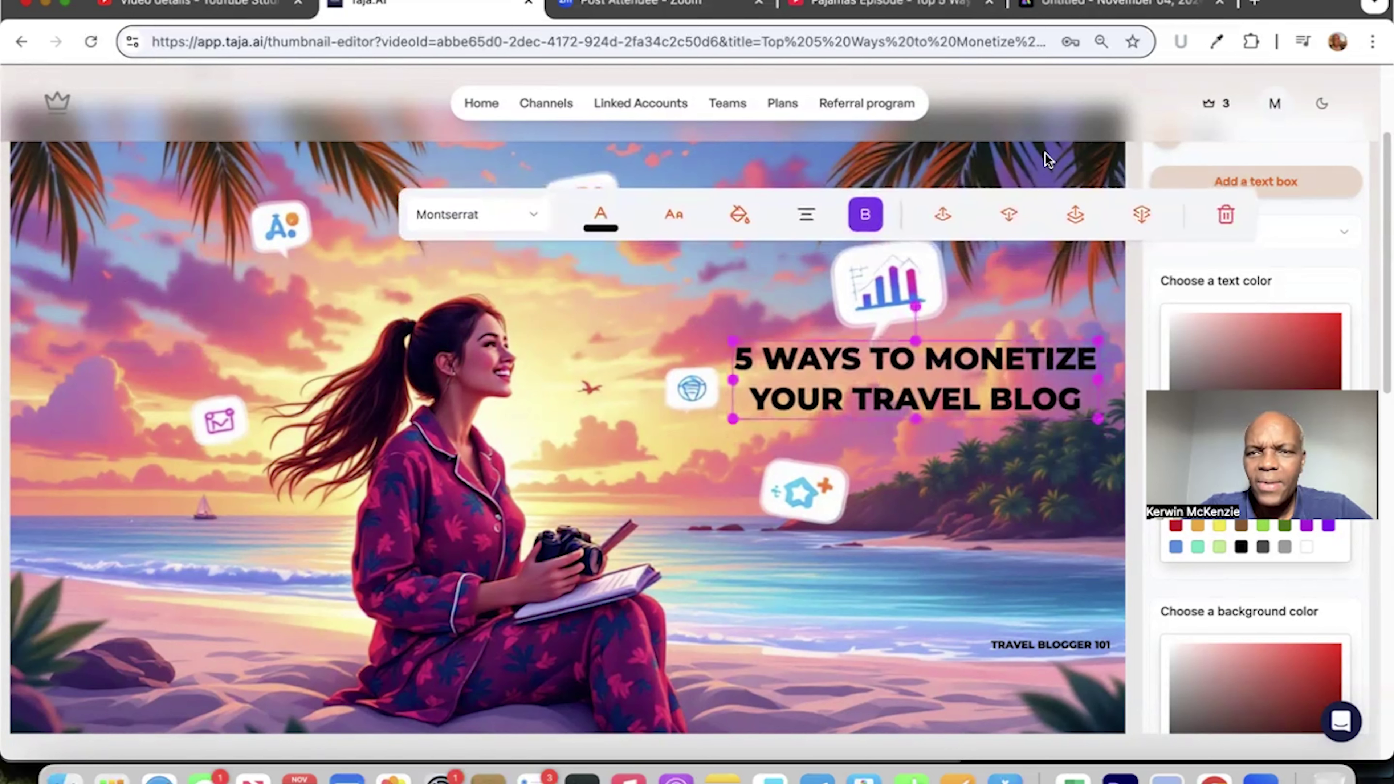
pyautogui.click(1020, 171)
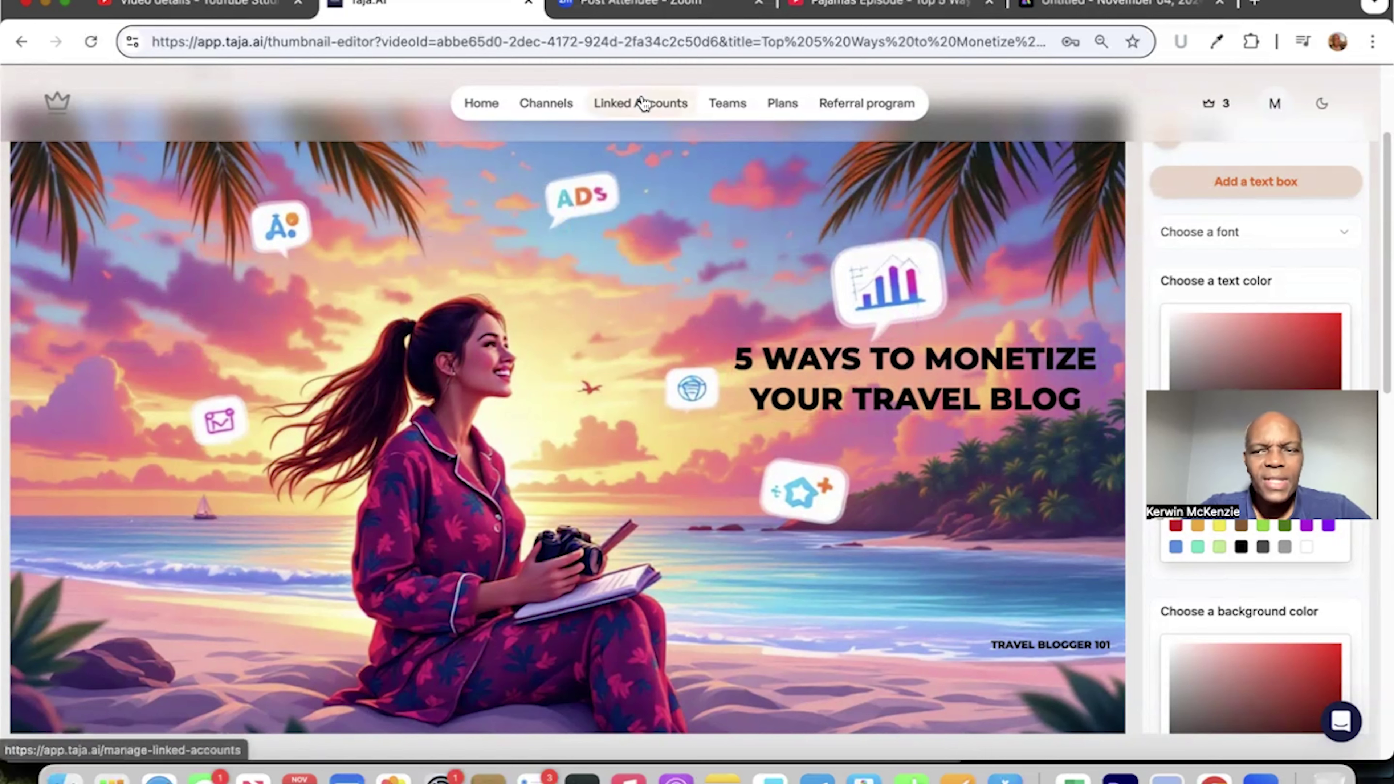
# - Download the finished thumbnail as a PNG file
pyautogui.scroll(2, 934, 191)
pyautogui.scroll(4, 933, 184)
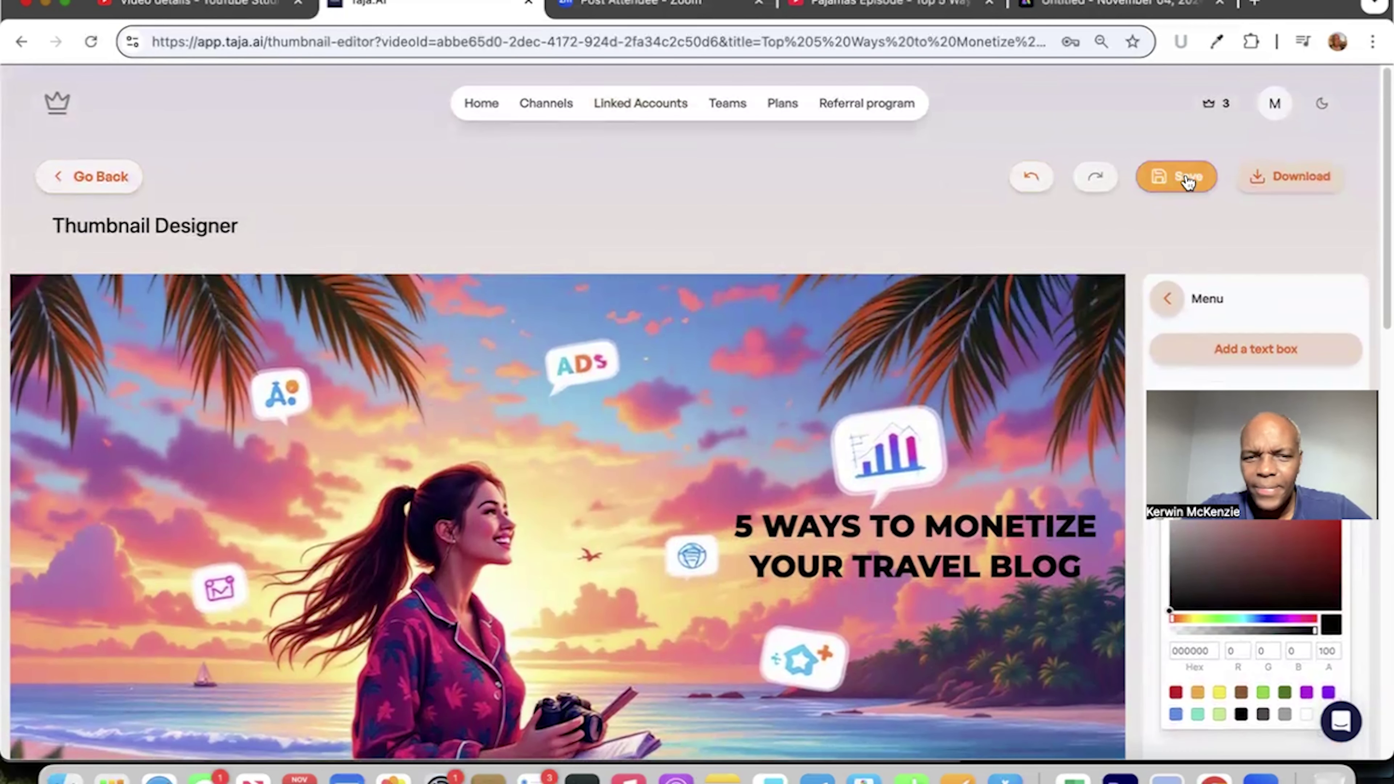
pyautogui.click(1295, 180)
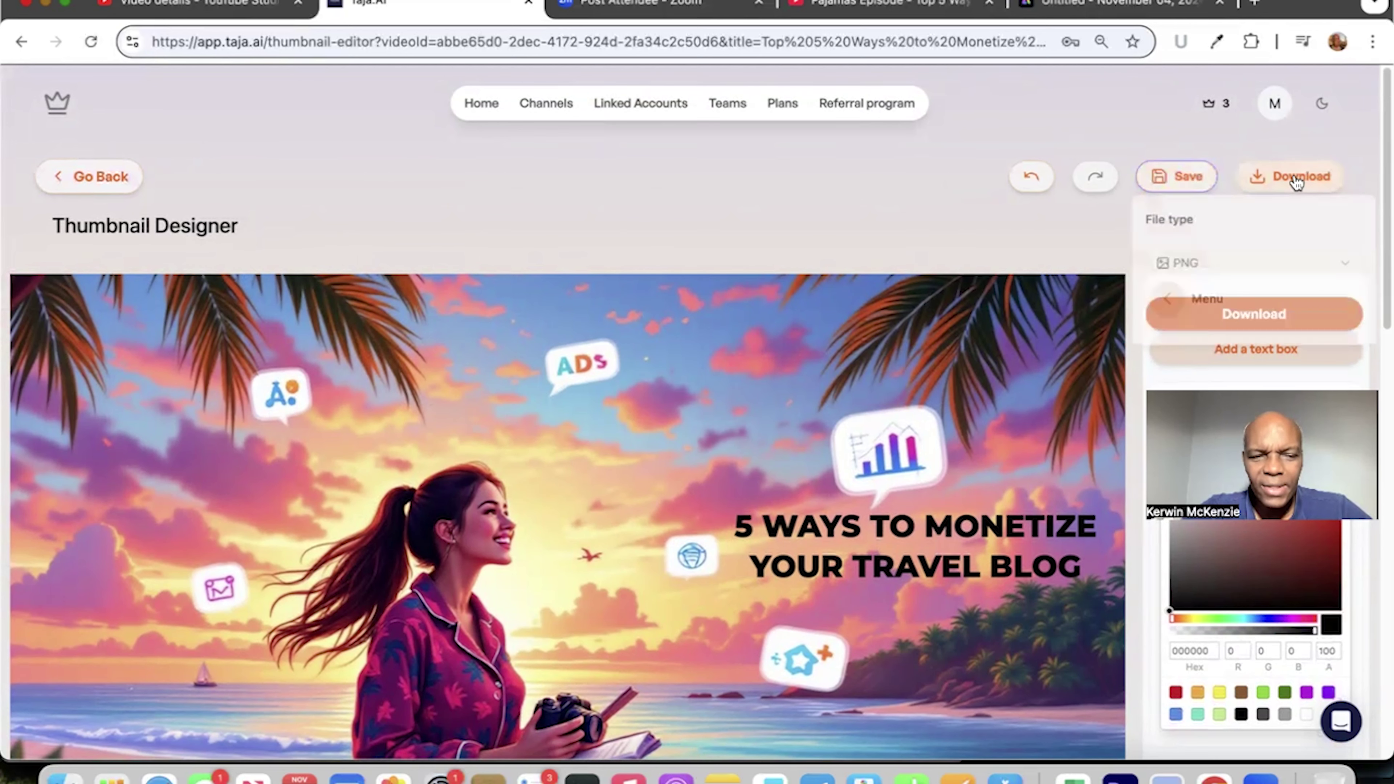
pyautogui.click(1347, 264)
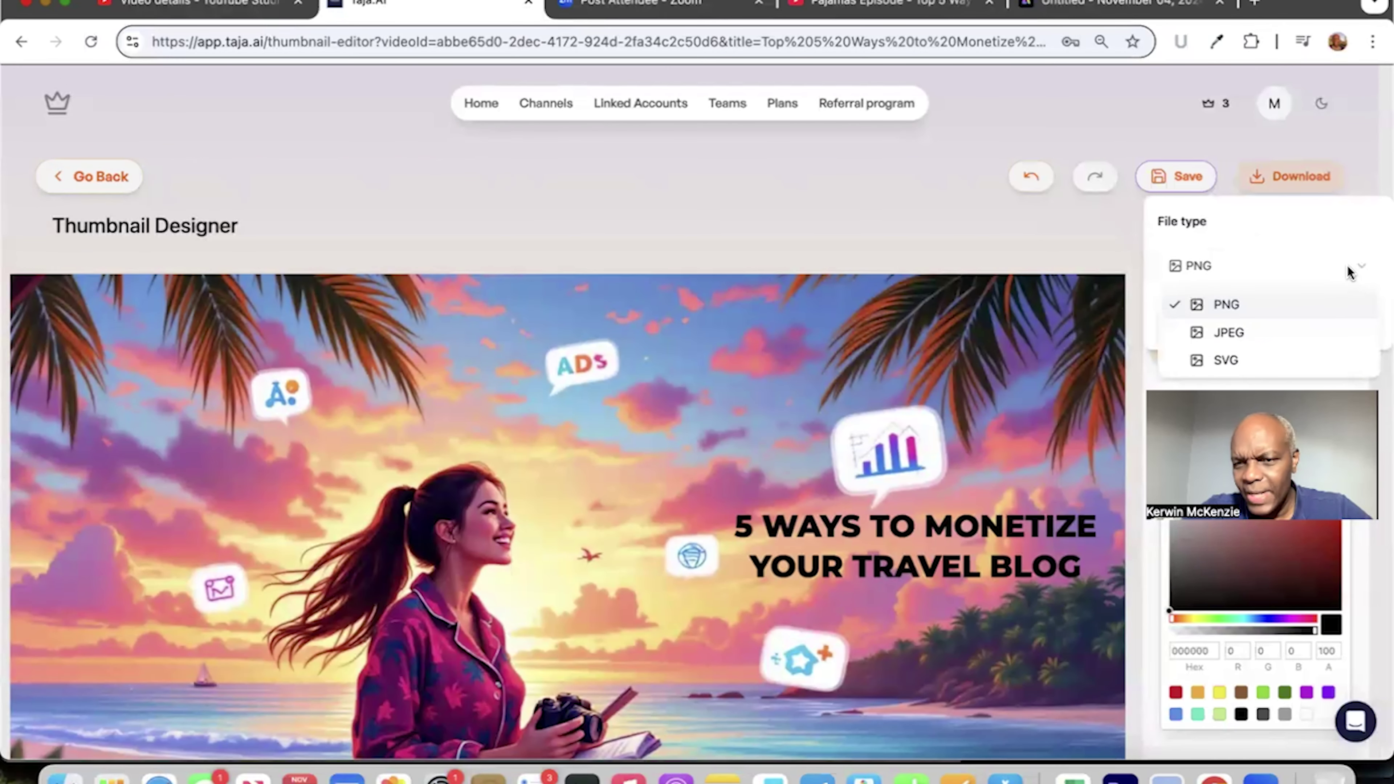
pyautogui.click(1226, 207)
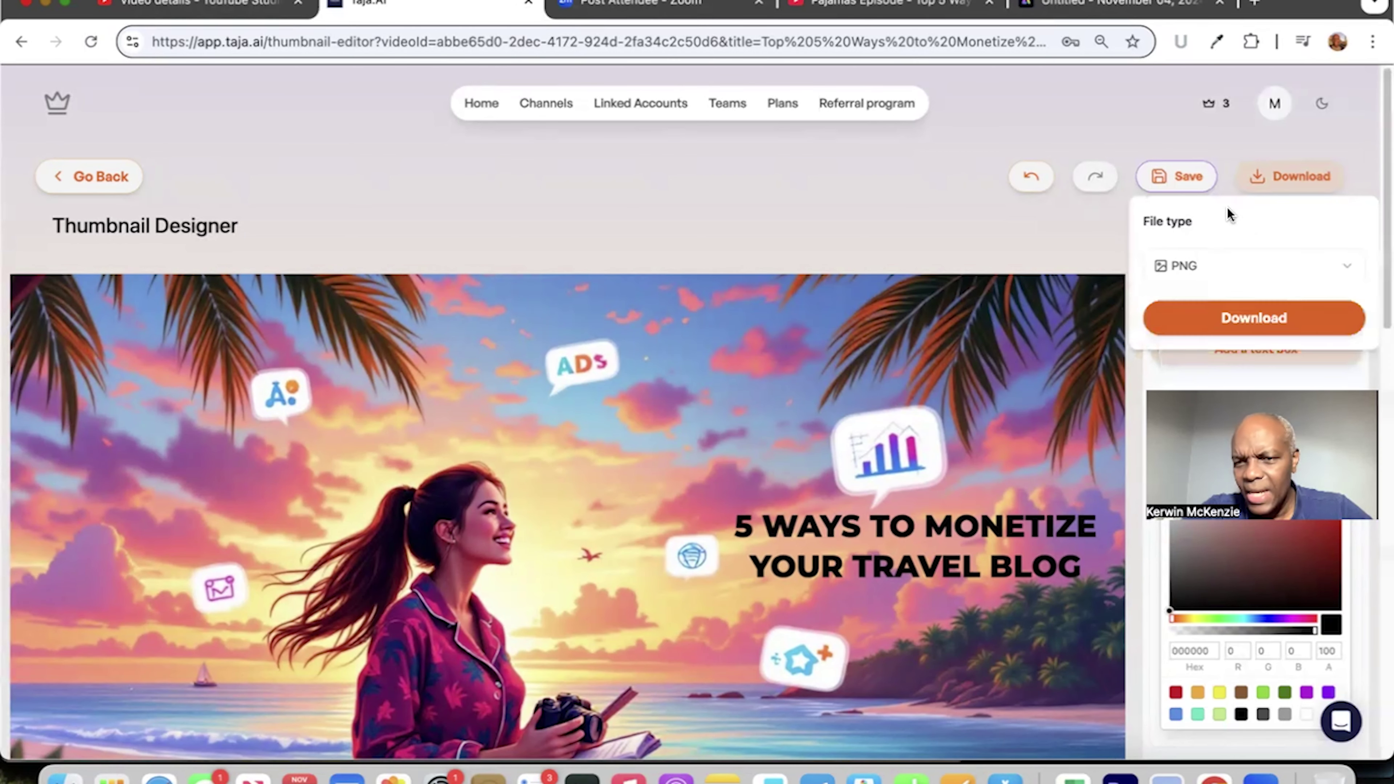
pyautogui.click(1254, 316)
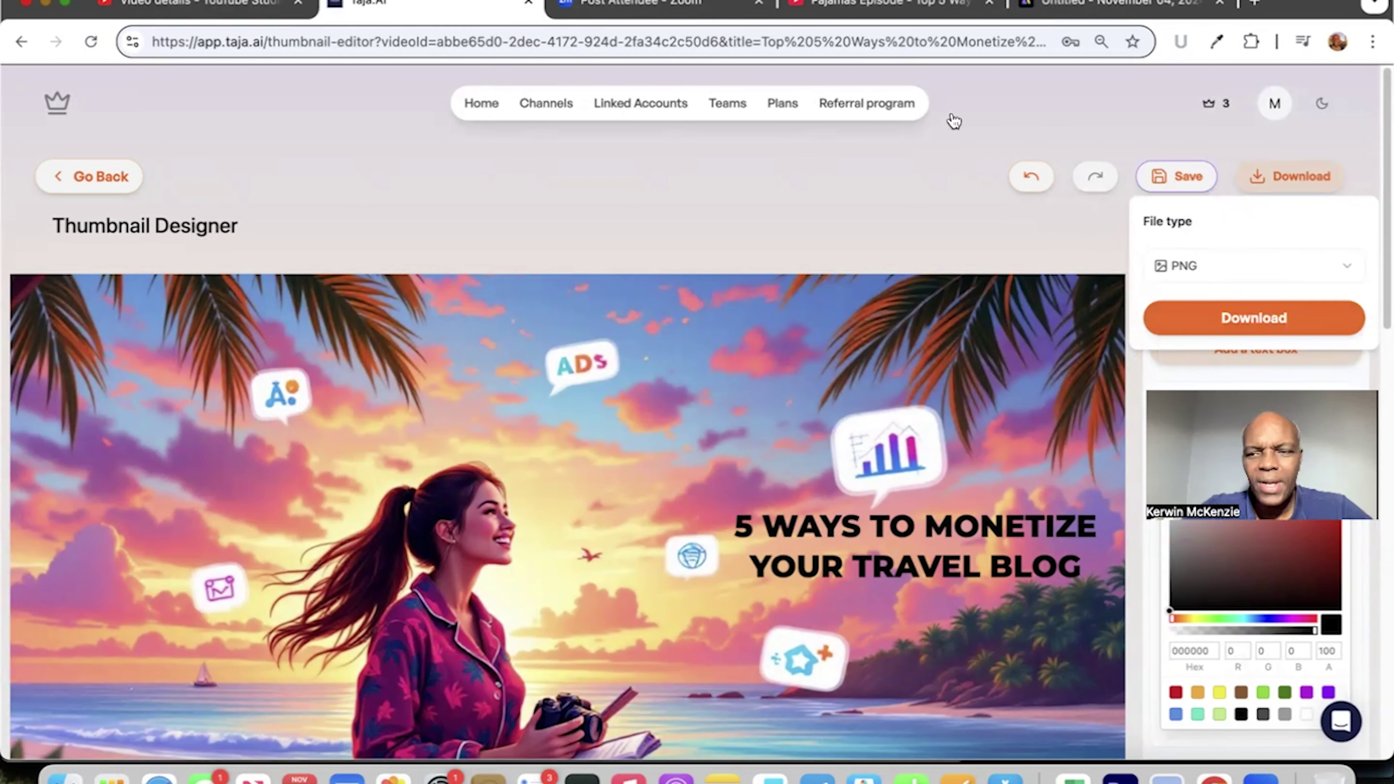
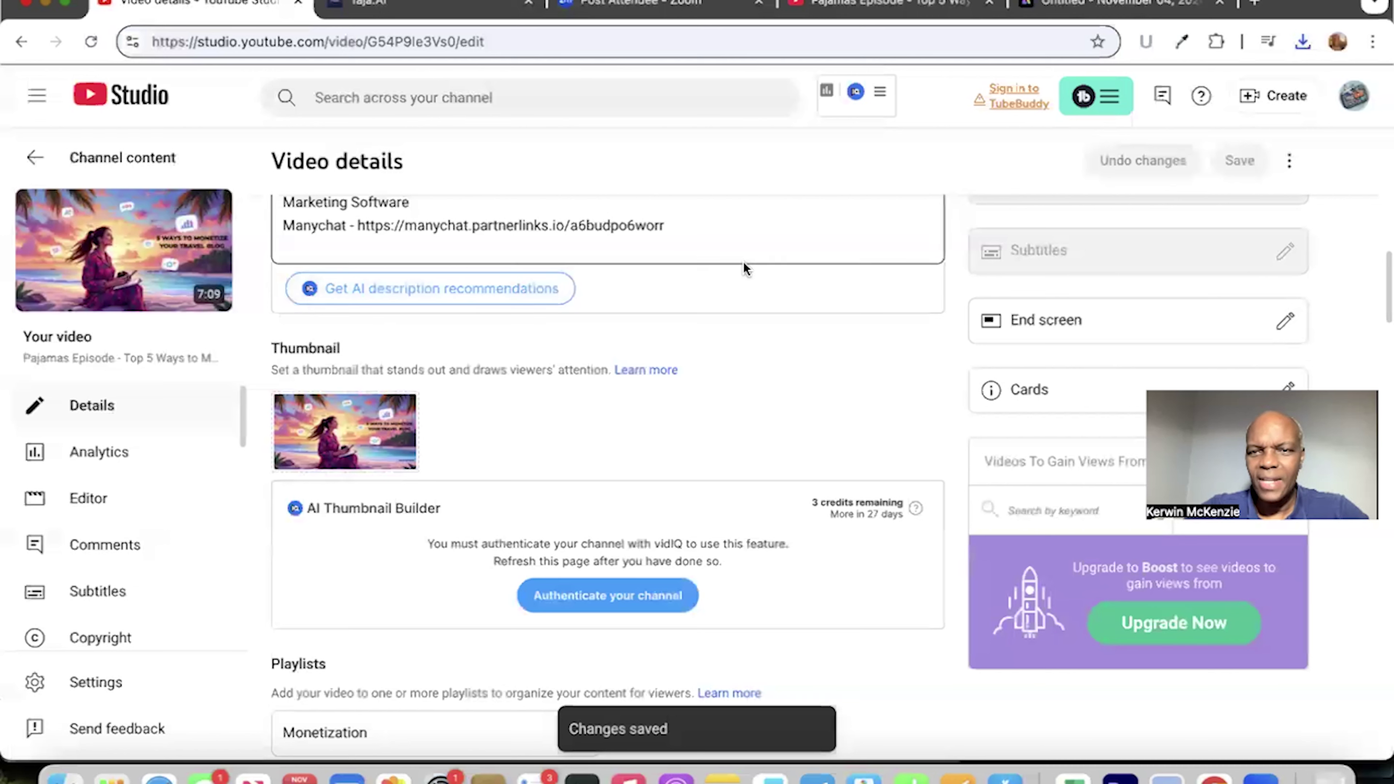
# - Switch to Adobe Express and review the generated YouTube thumbnail templates about monetizing a travel blog
pyautogui.scroll(3, 956, 266)
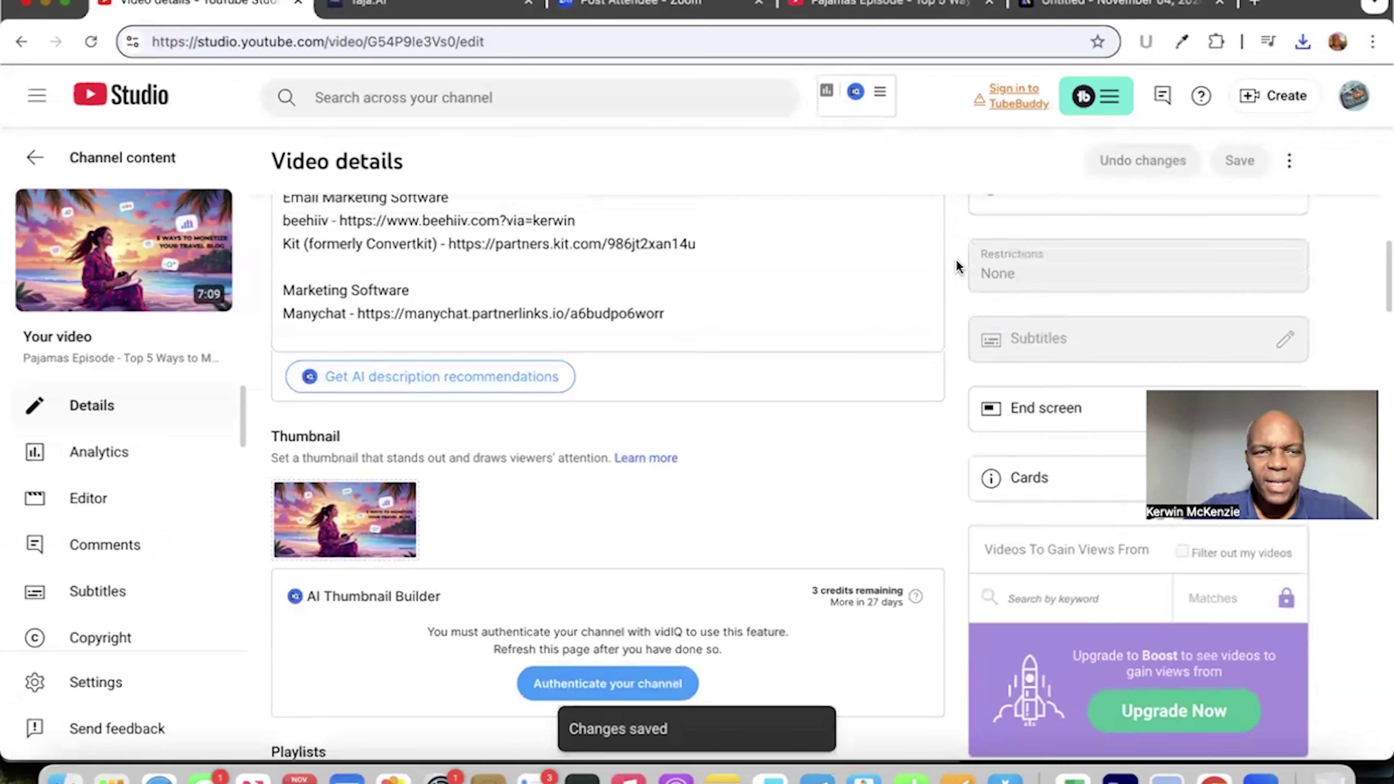
pyautogui.click(1116, 6)
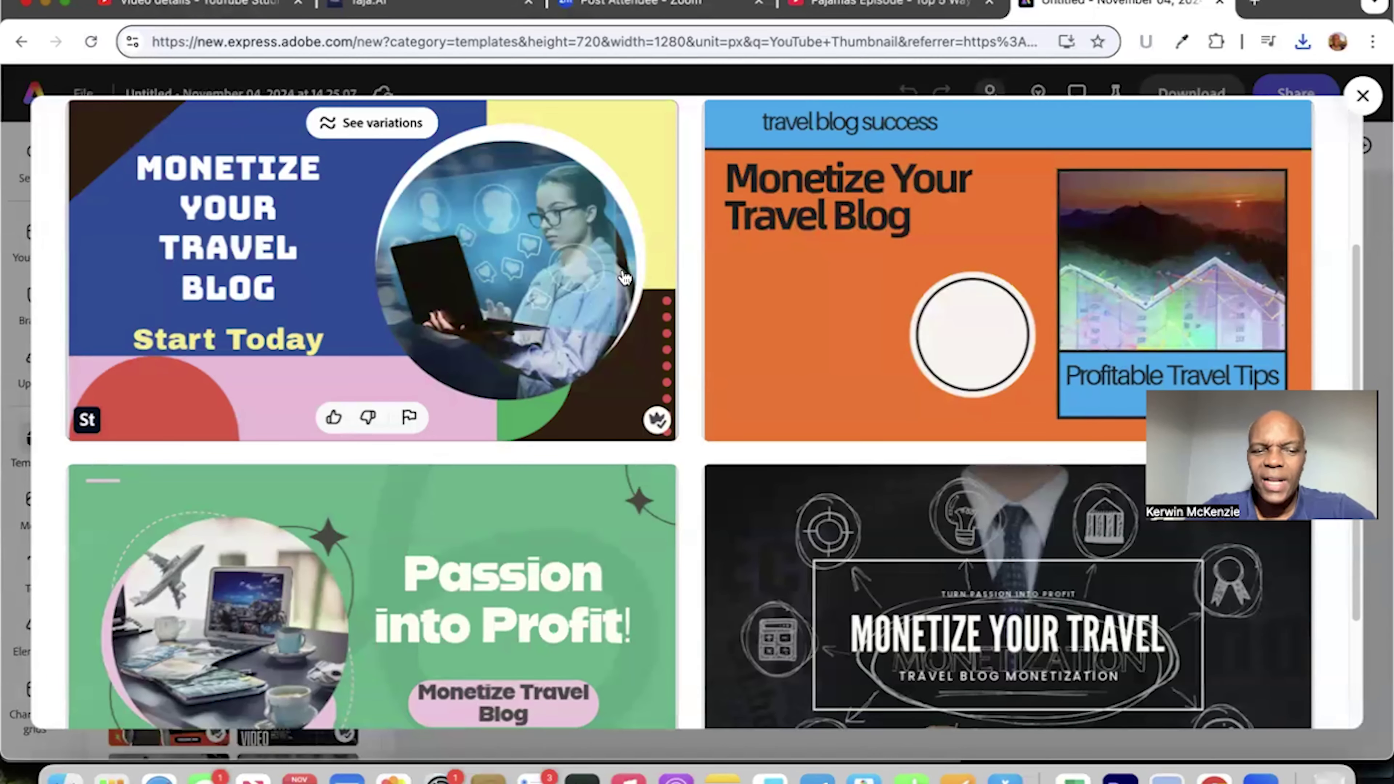
pyautogui.scroll(-2, 689, 242)
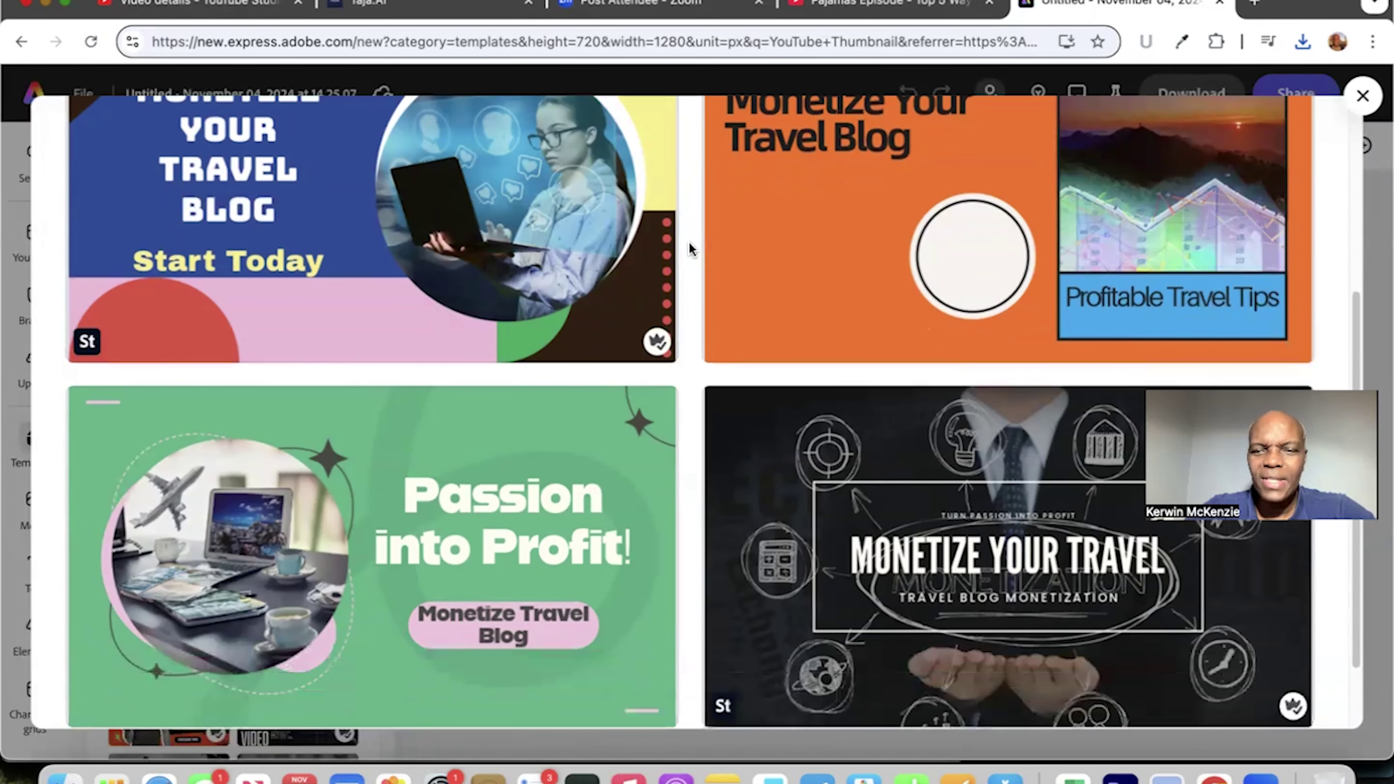
pyautogui.scroll(-2, 689, 242)
pyautogui.scroll(10, 689, 242)
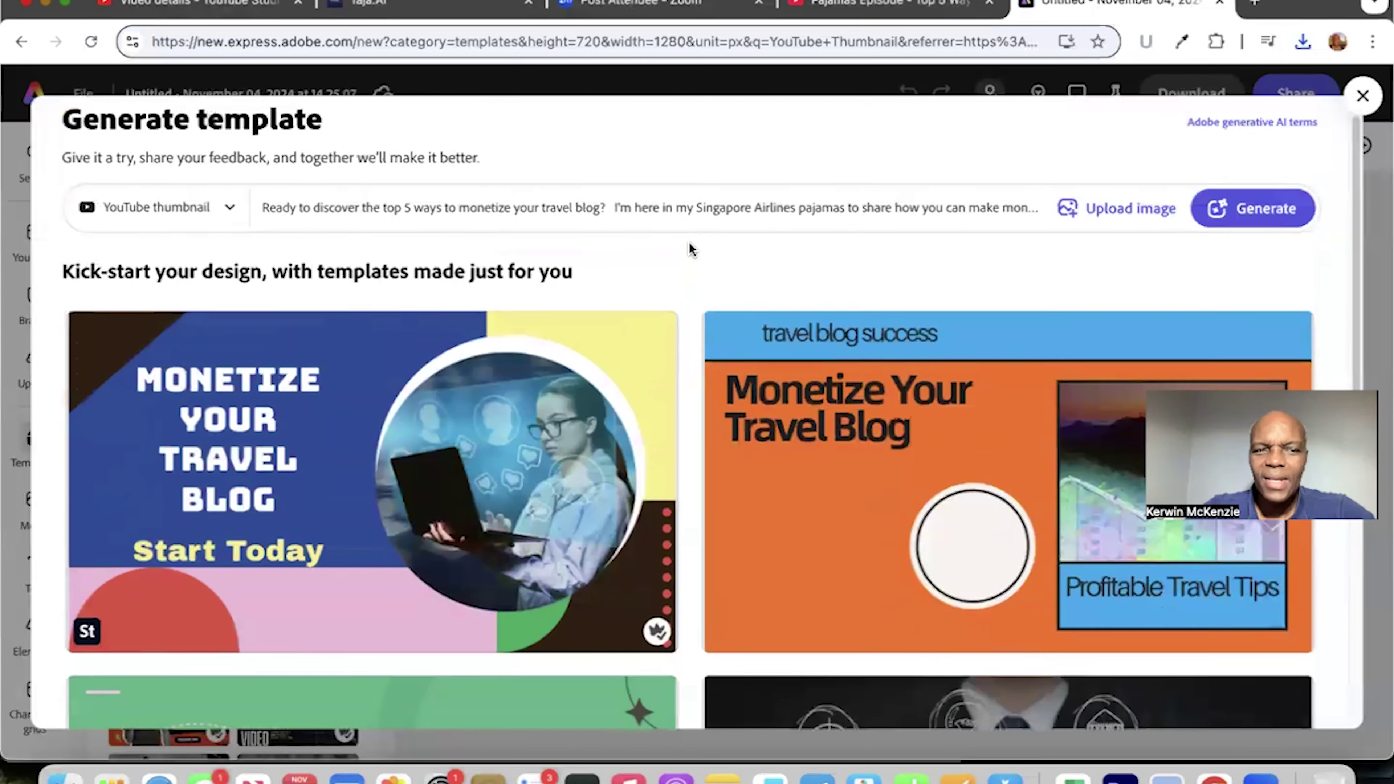
# - Compare the blue, orange, green and black travel-blog thumbnail designs among the generated templates
pyautogui.scroll(-3, 689, 245)
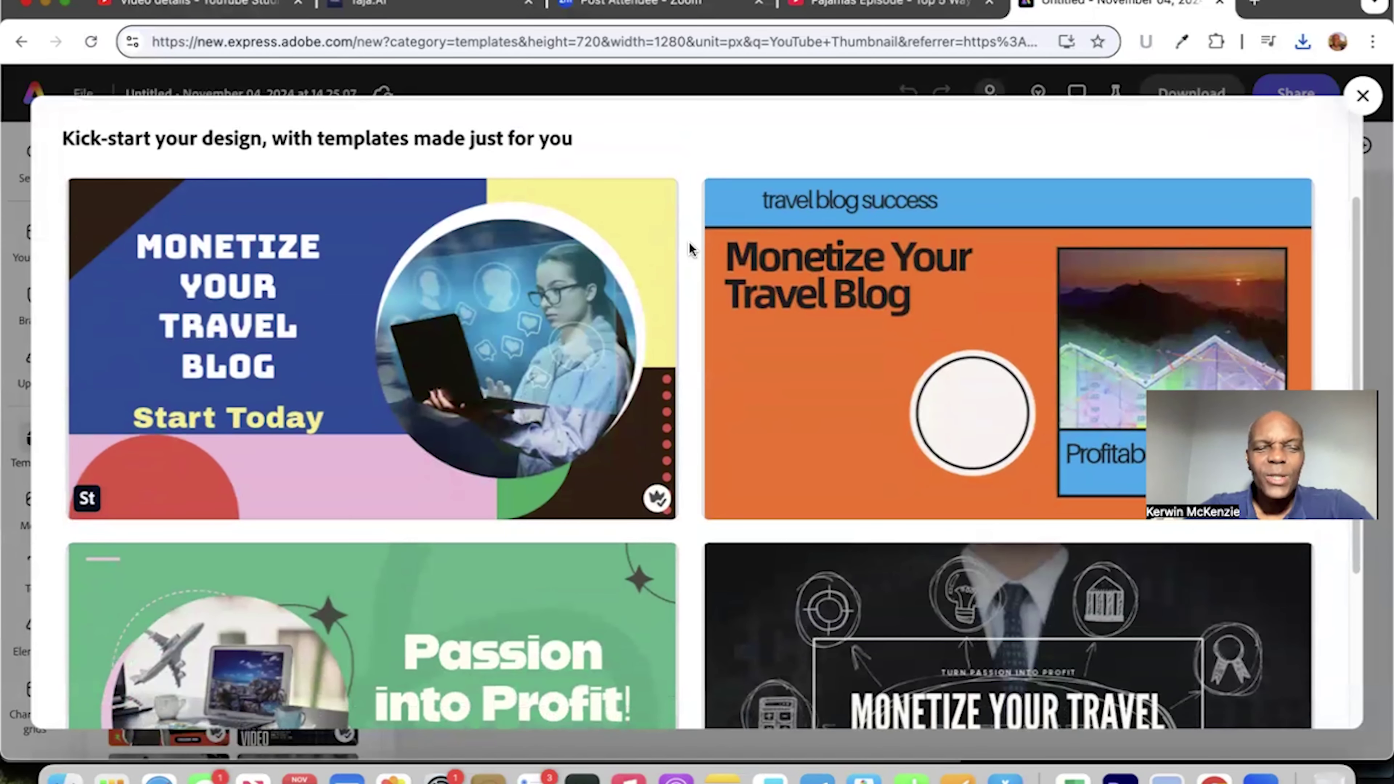
pyautogui.scroll(-1, 689, 242)
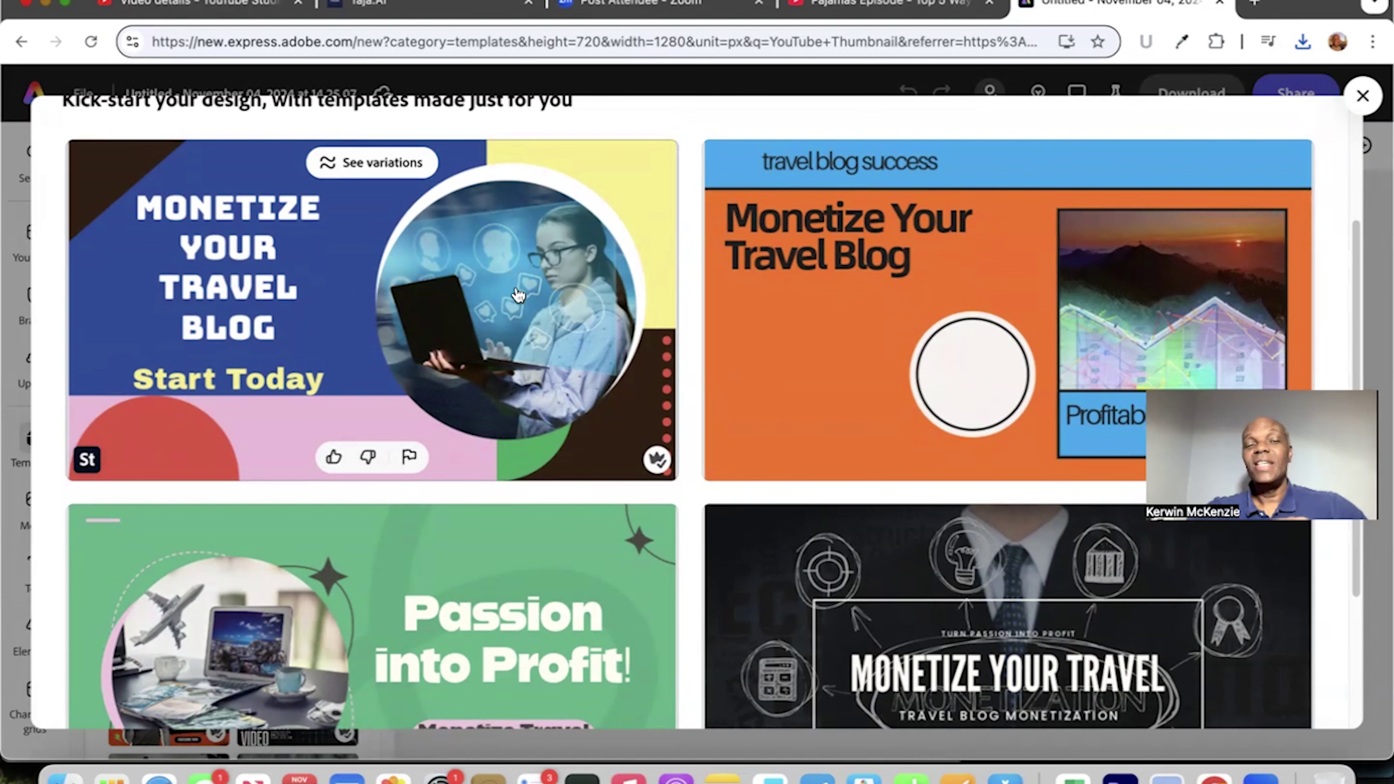
pyautogui.scroll(-5, 517, 295)
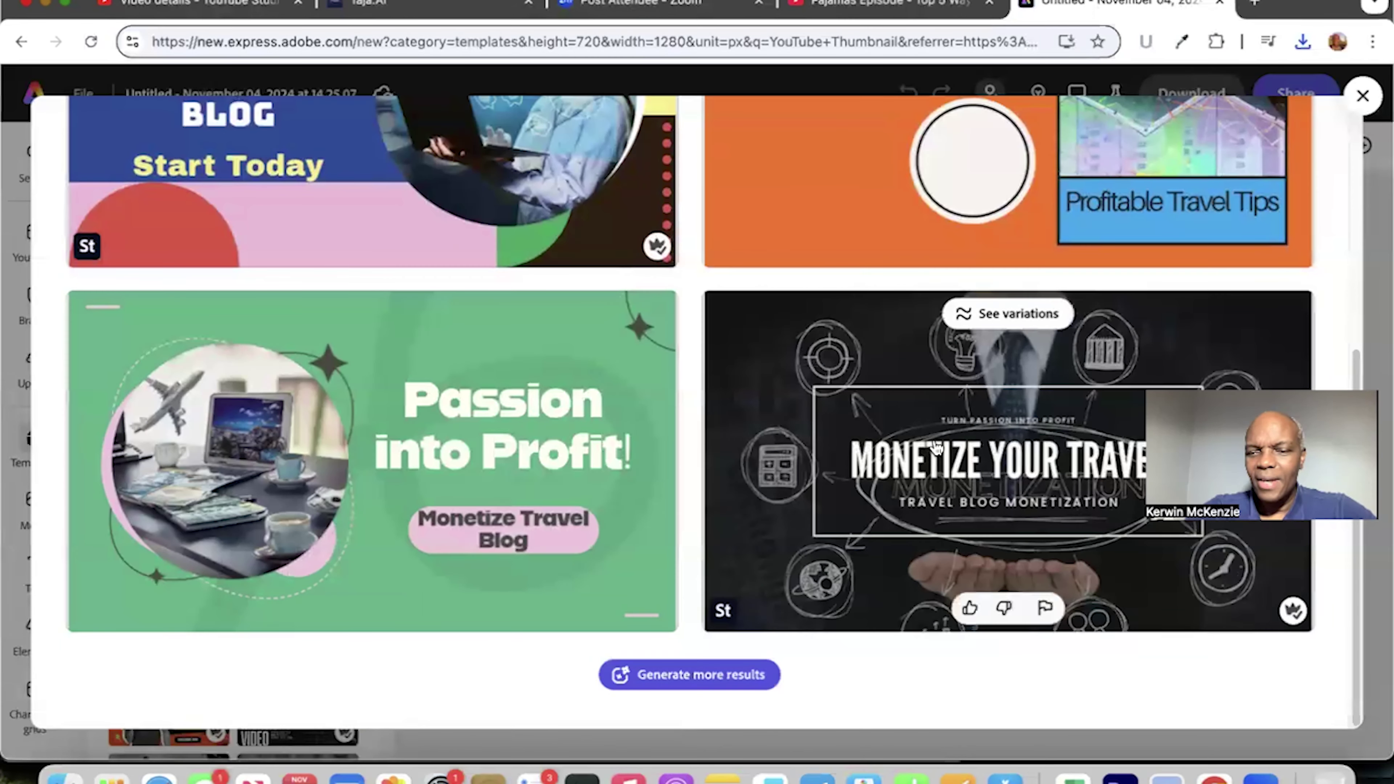
pyautogui.scroll(1, 936, 445)
pyautogui.scroll(4, 936, 445)
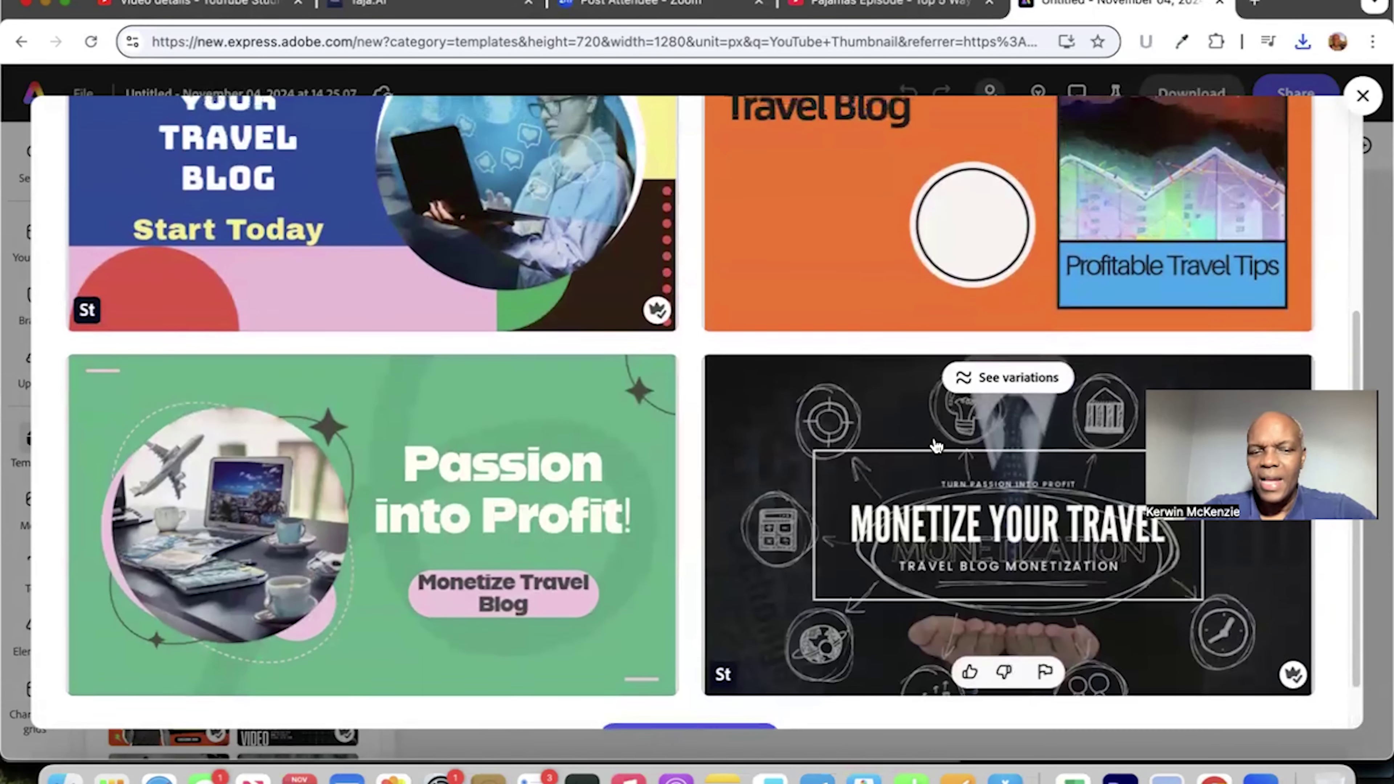
pyautogui.scroll(2, 936, 445)
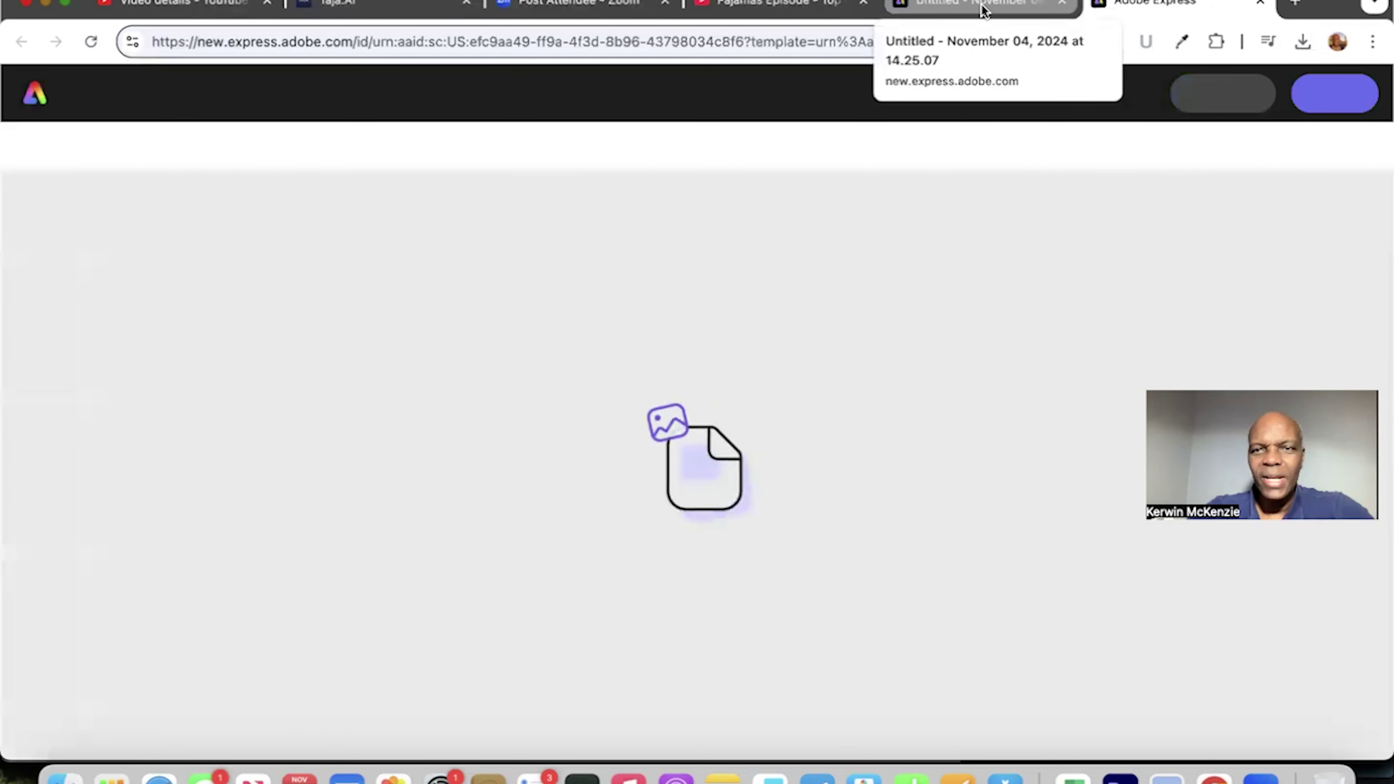
# - Return to the generated templates and request variations of the orange "Monetize Your Travel Blog" design
pyautogui.click(982, 9)
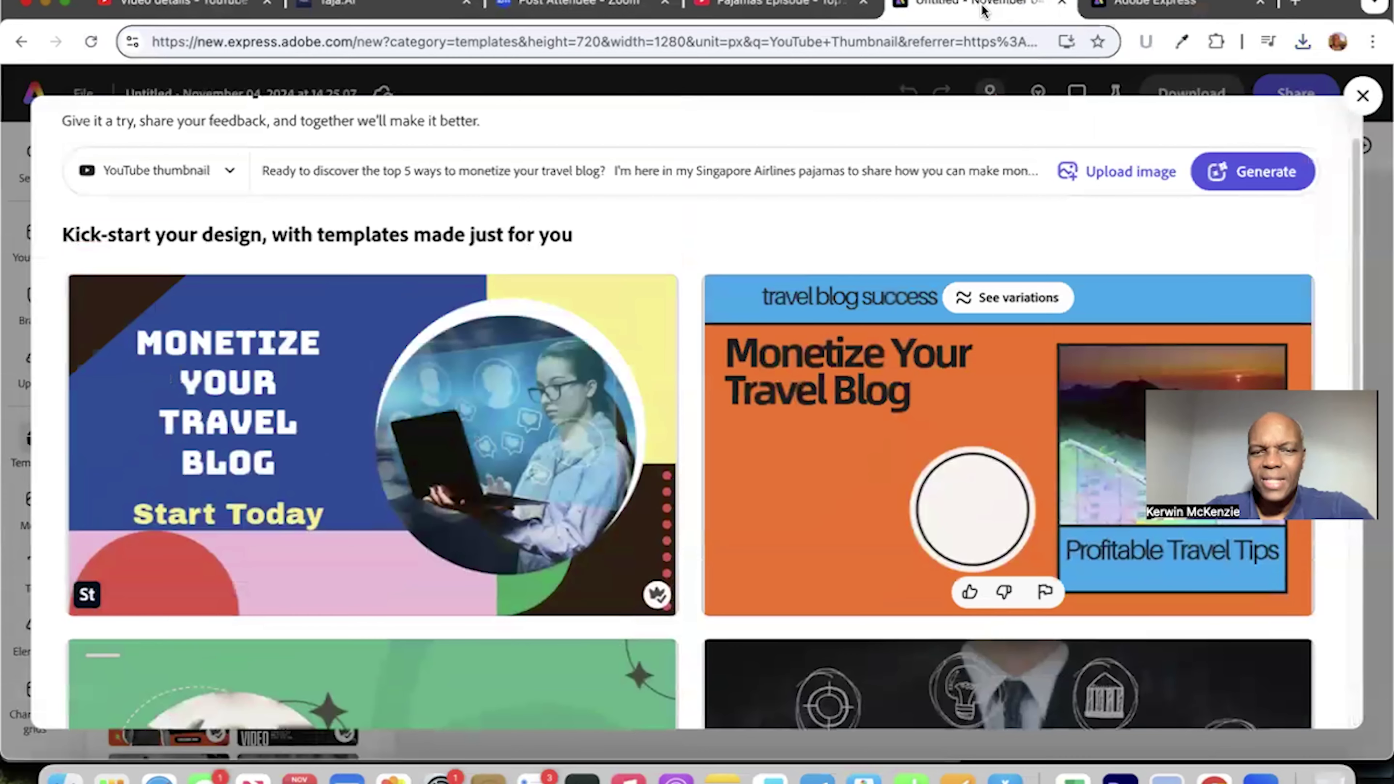
pyautogui.click(1005, 296)
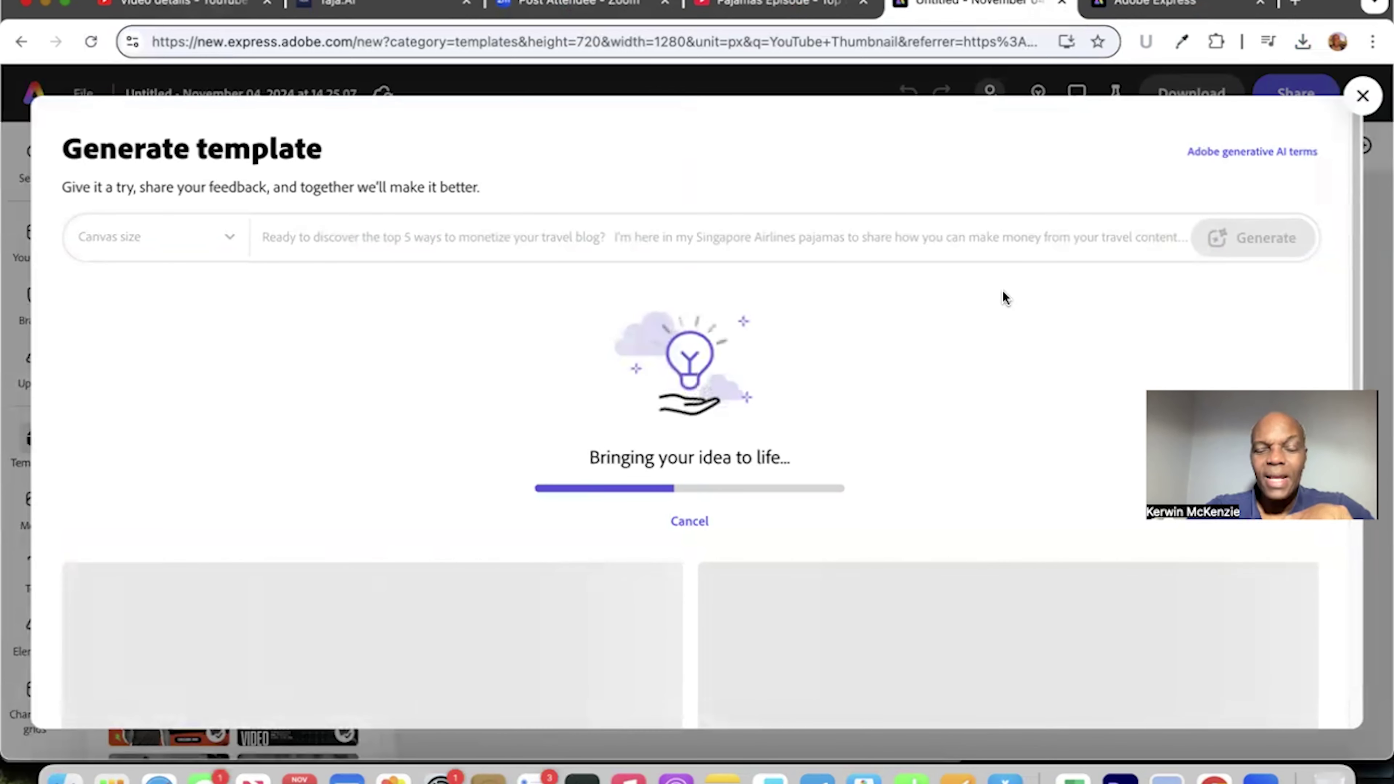
pyautogui.scroll(-3, 1004, 298)
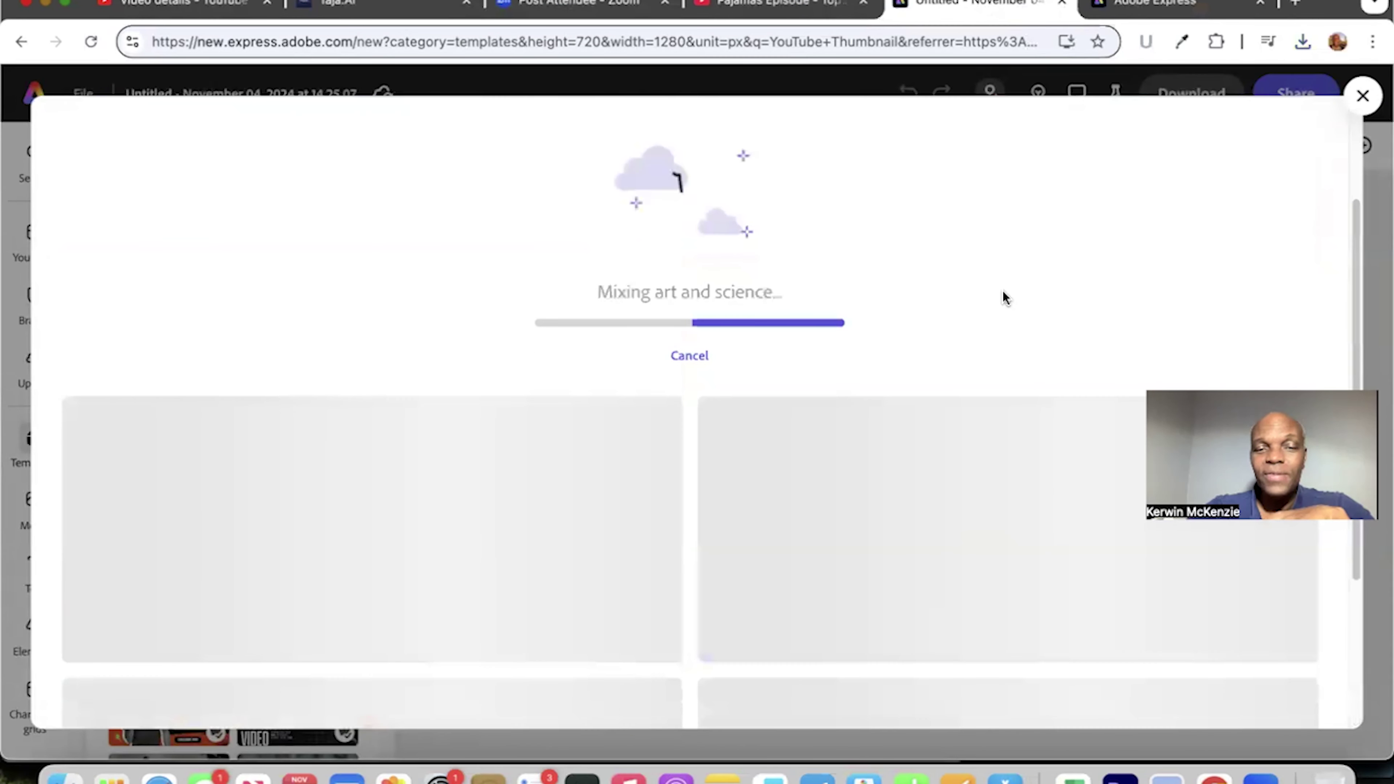
pyautogui.scroll(-5, 1003, 297)
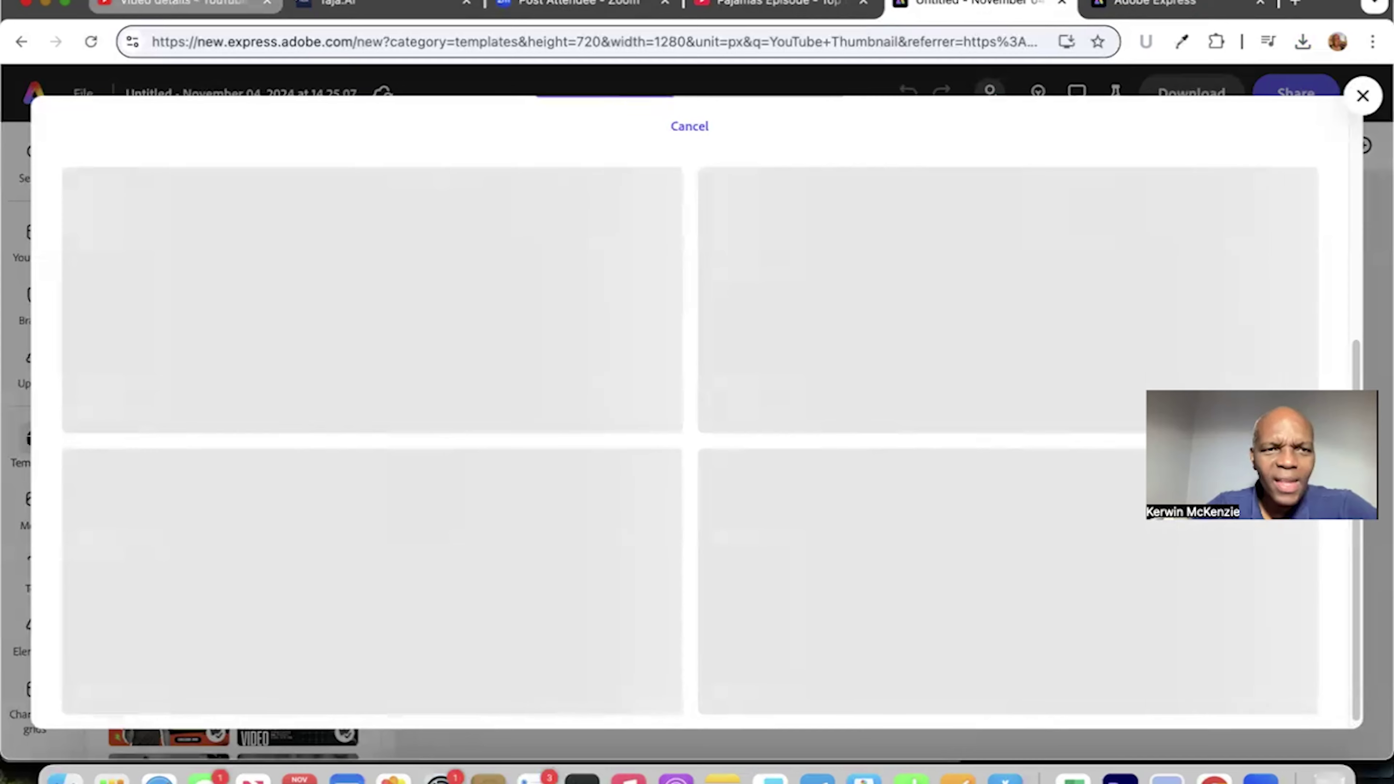
# - Switch to Taja AI, leave the thumbnail designer and review the video's description, tags and transcription
pyautogui.click(384, 5)
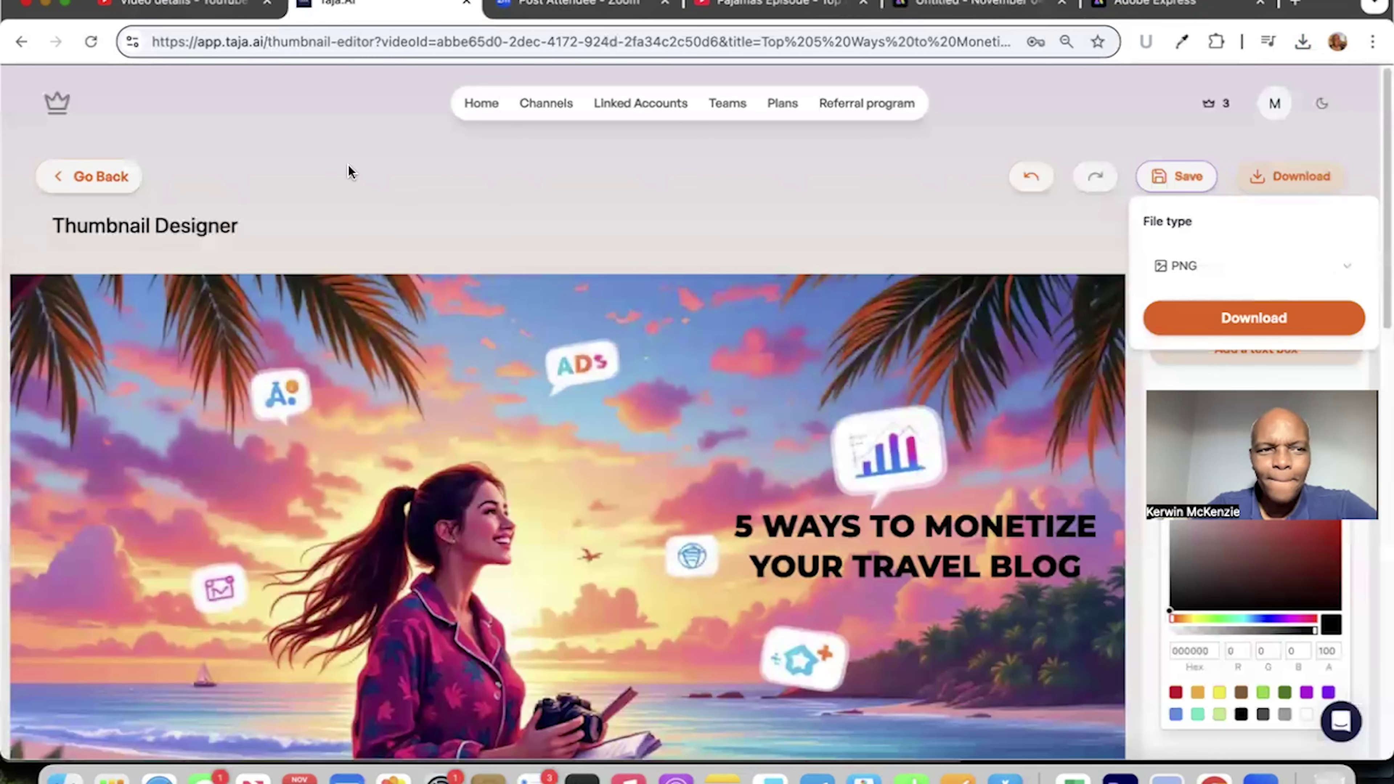
pyautogui.click(107, 176)
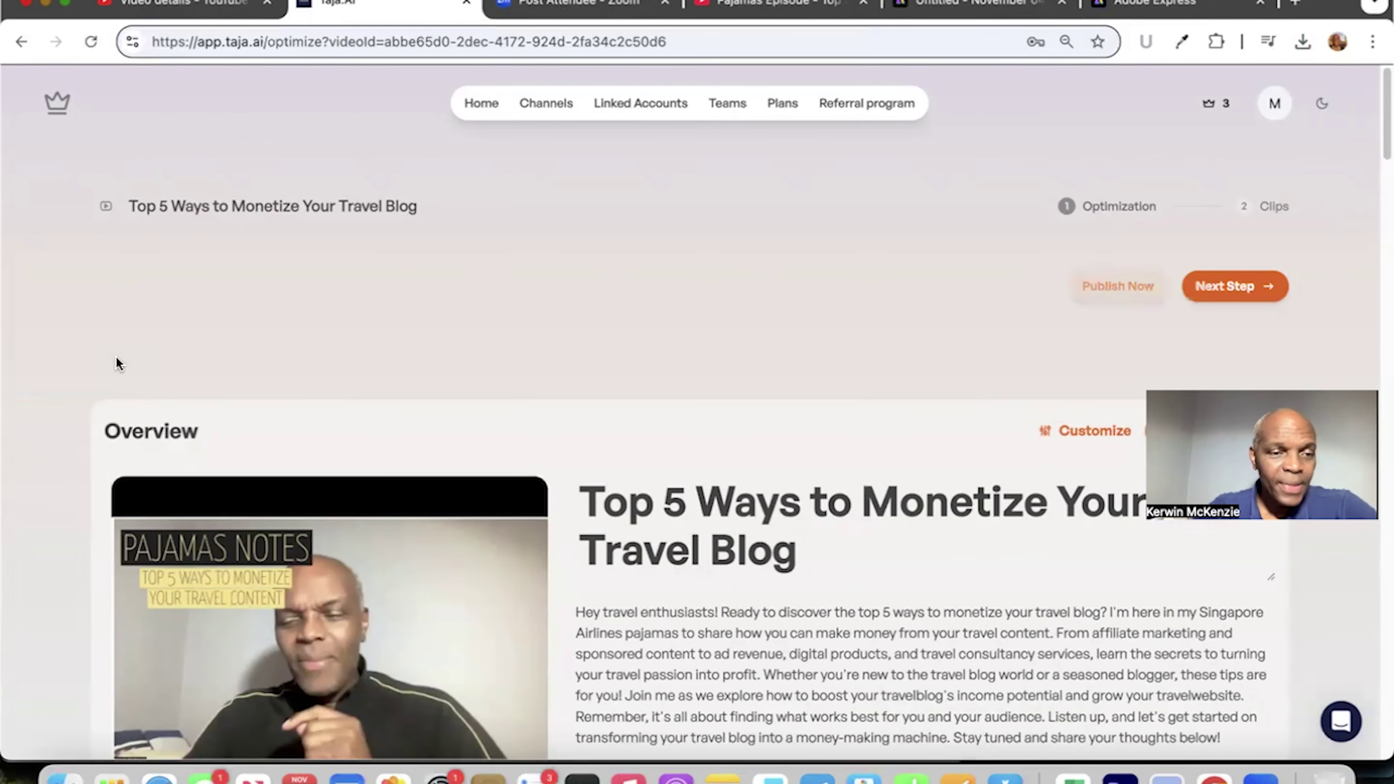
pyautogui.scroll(-10, 118, 361)
pyautogui.scroll(-15, 117, 357)
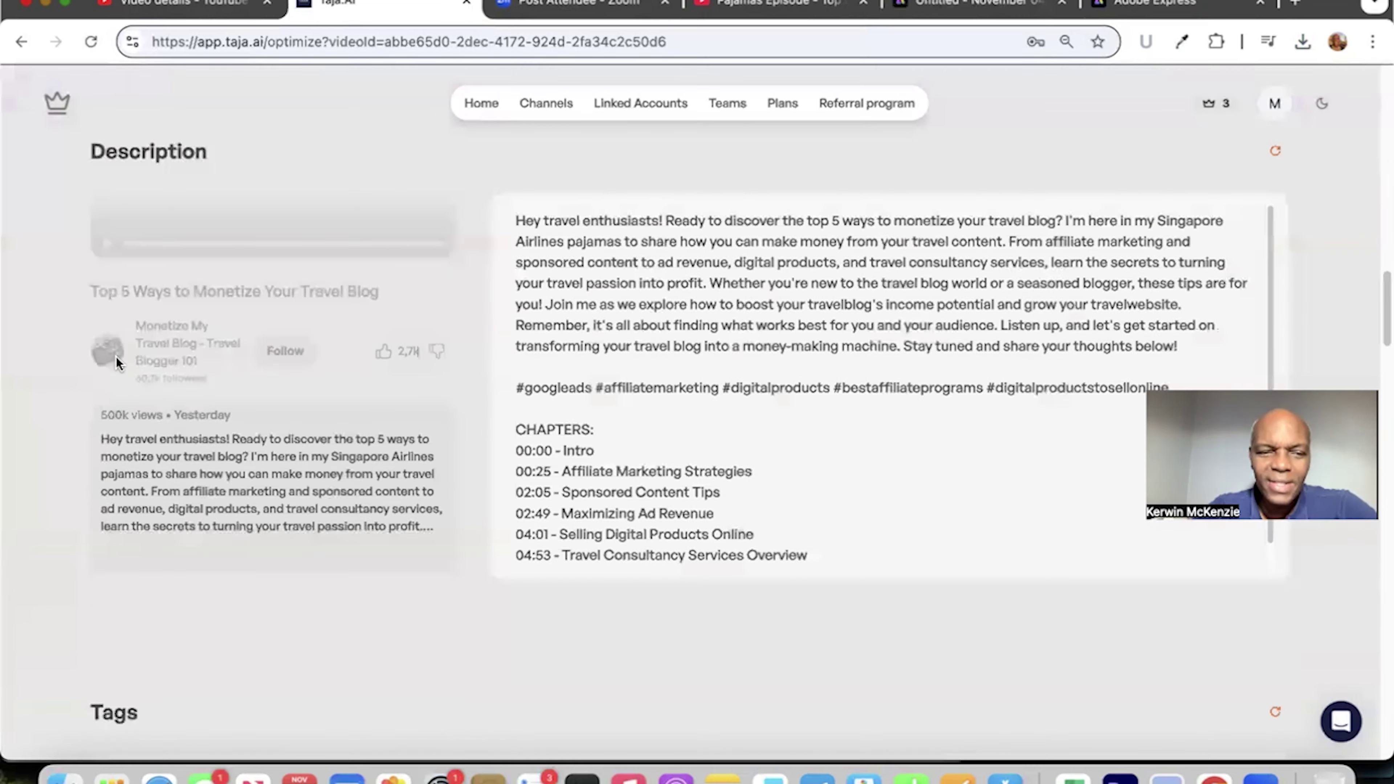
pyautogui.scroll(-8, 116, 358)
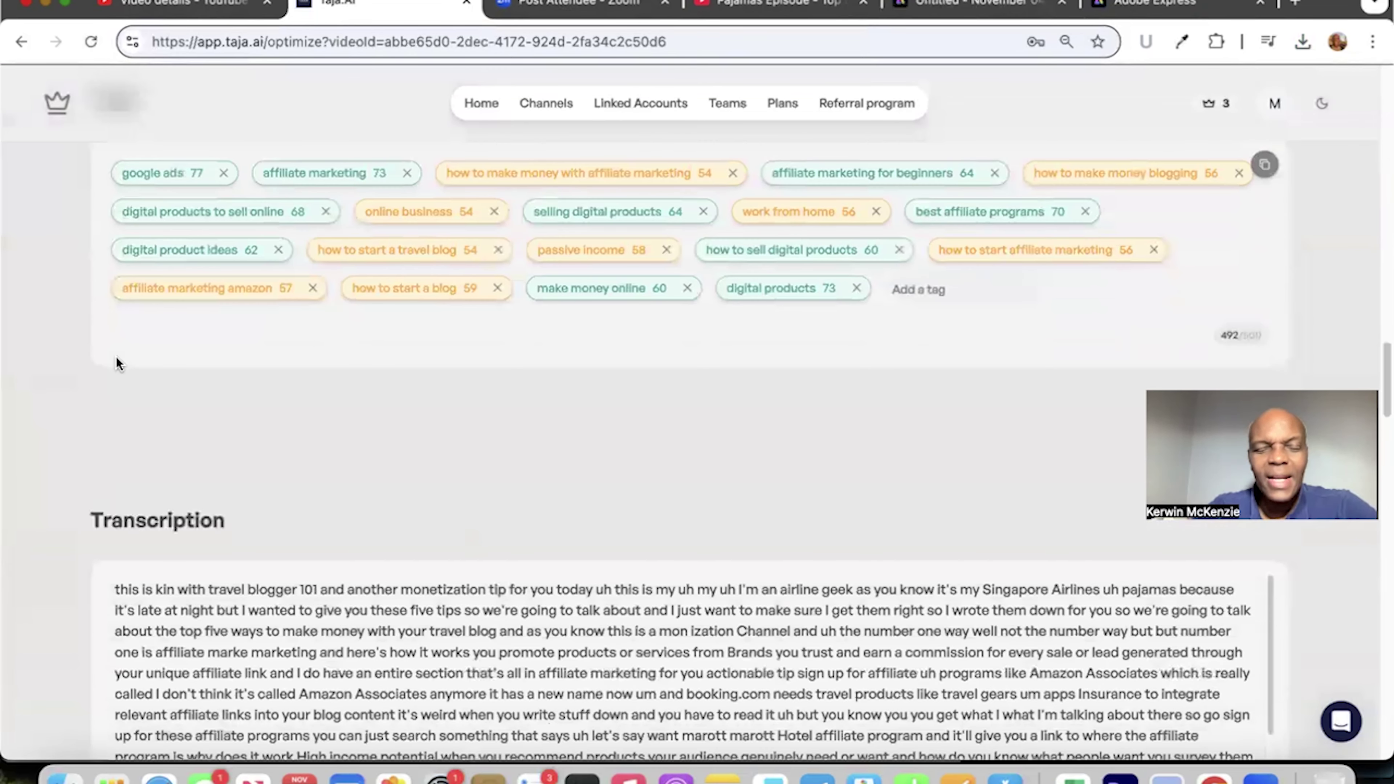
pyautogui.scroll(-2, 117, 357)
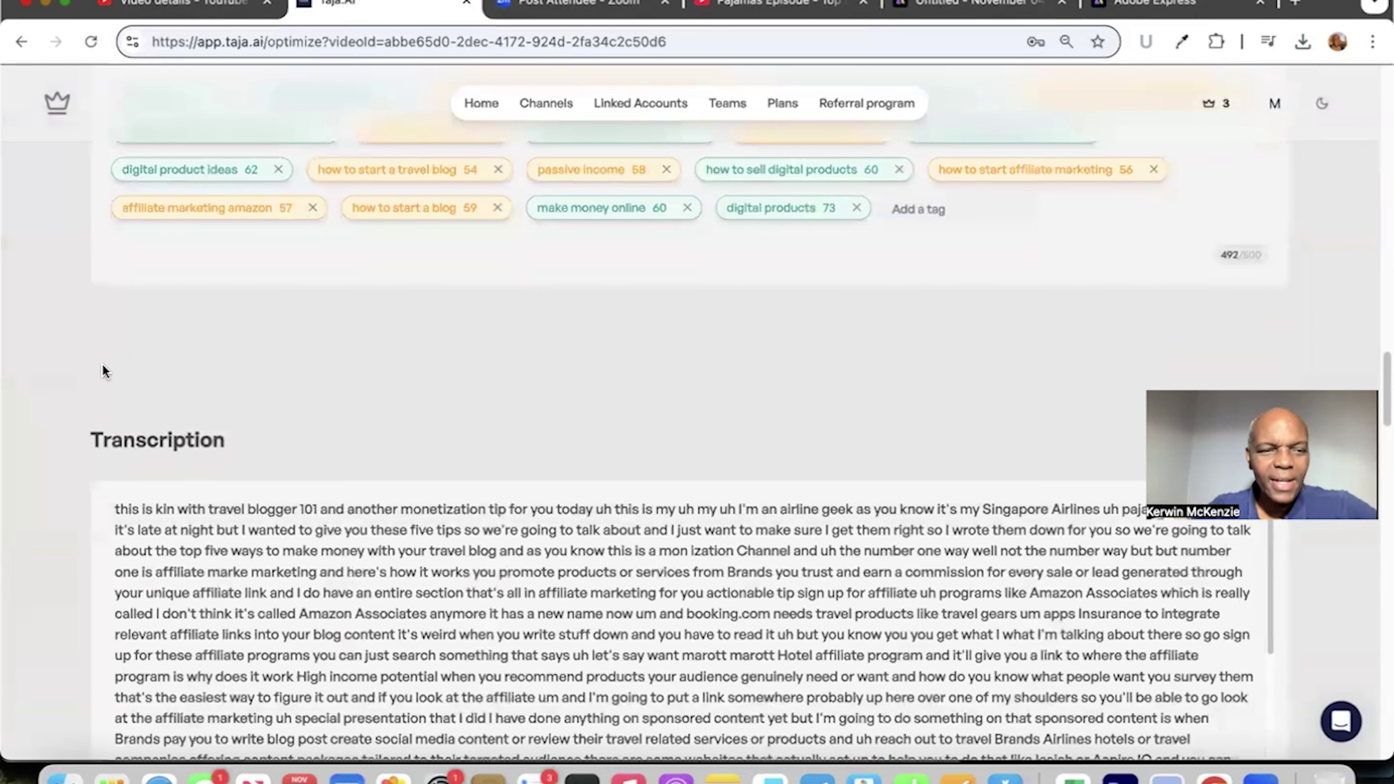
pyautogui.scroll(-3, 104, 368)
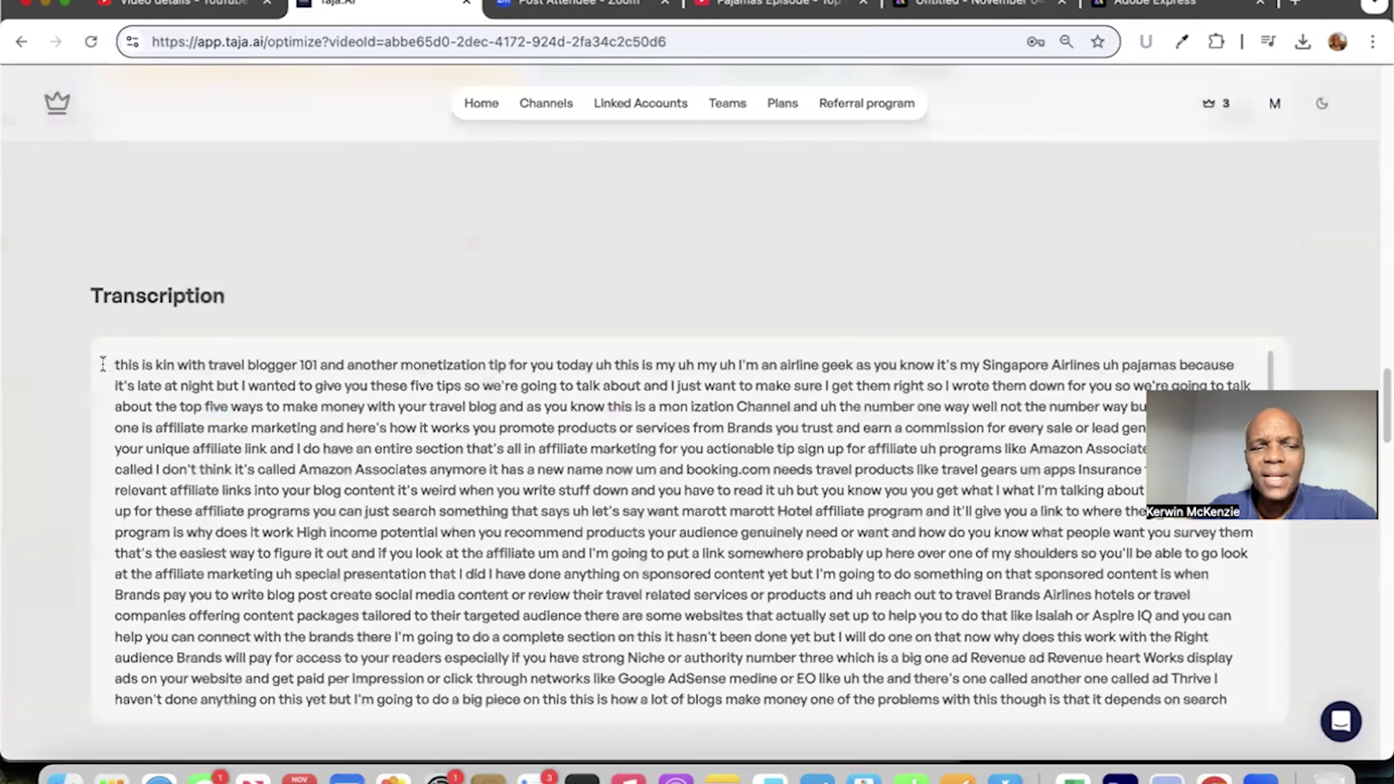
pyautogui.scroll(-6, 104, 364)
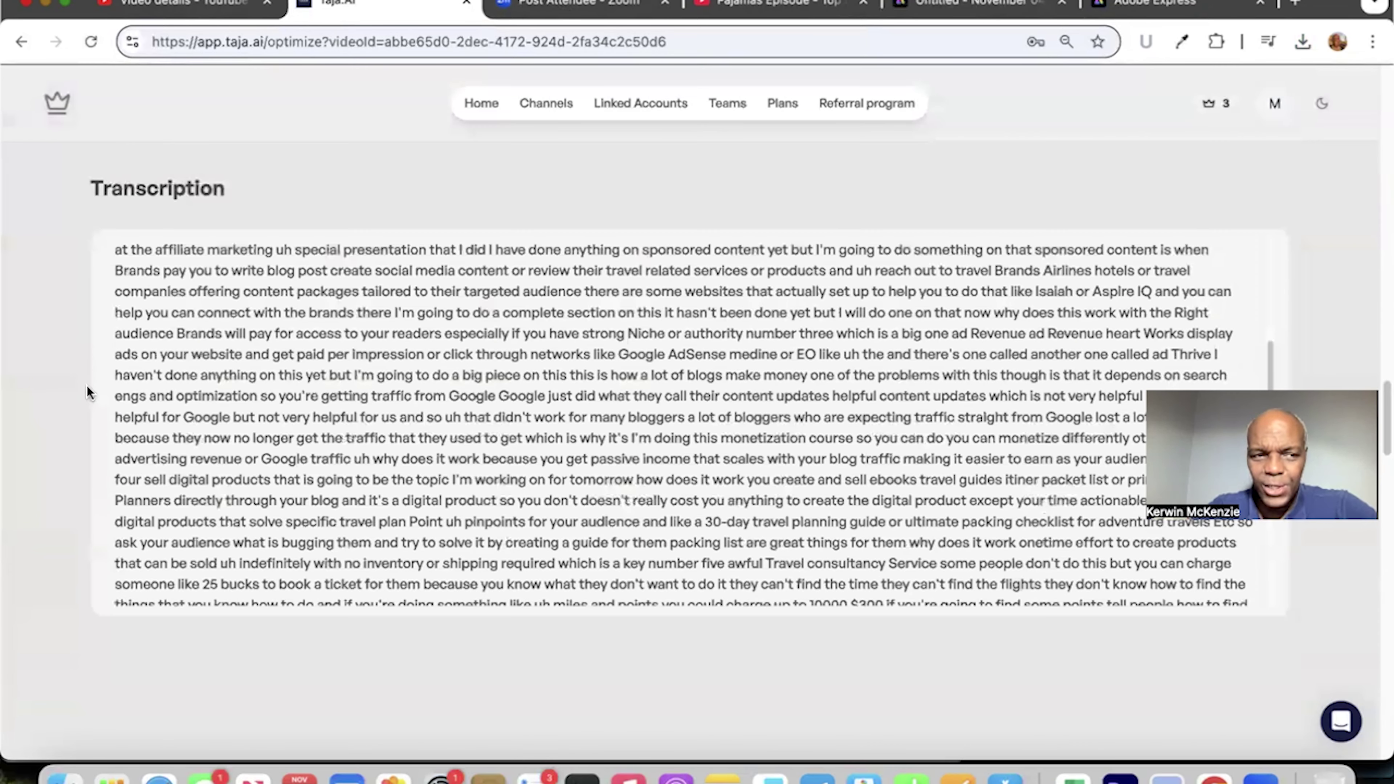
pyautogui.scroll(2, 87, 389)
# - Examine the generated thumbnails, the saved thumbnail preview and the regeneration options below it
pyautogui.scroll(-10, 57, 442)
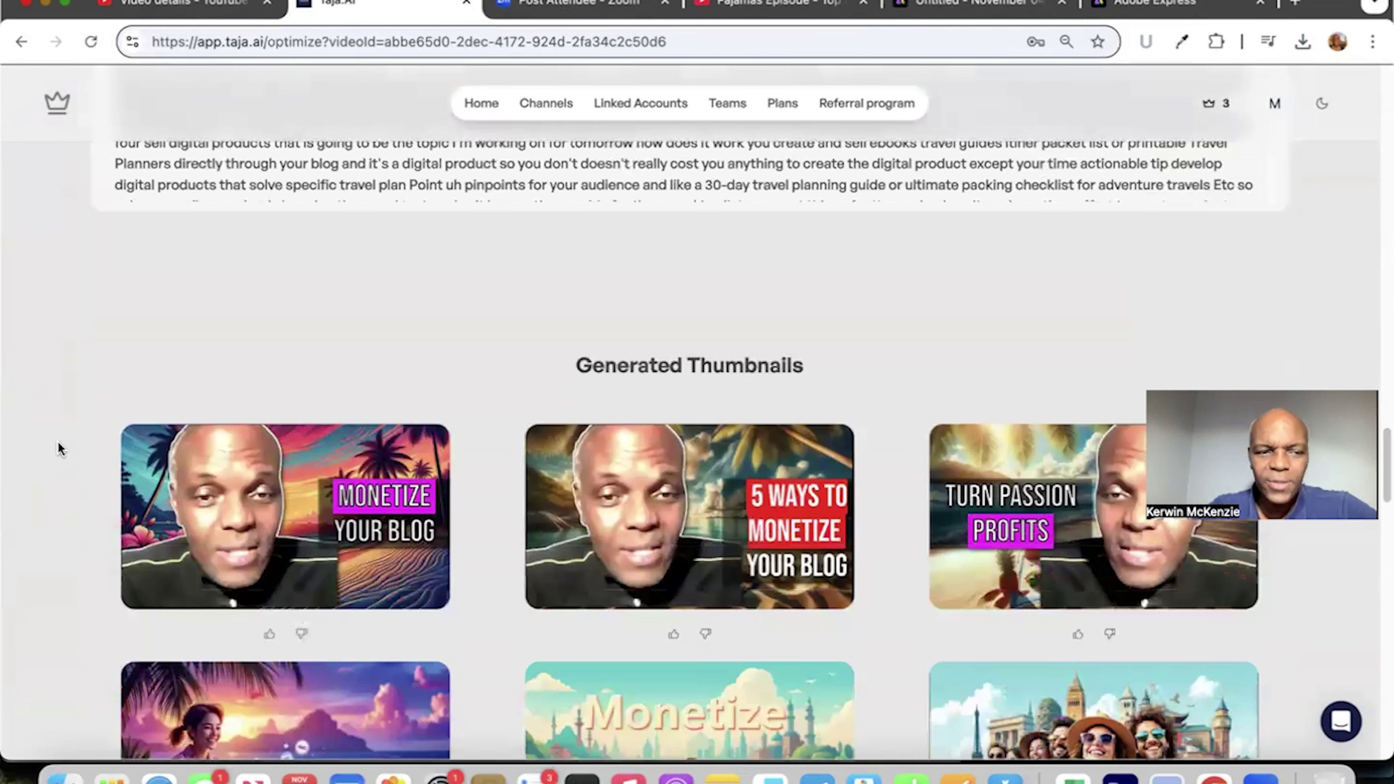
pyautogui.scroll(-12, 57, 445)
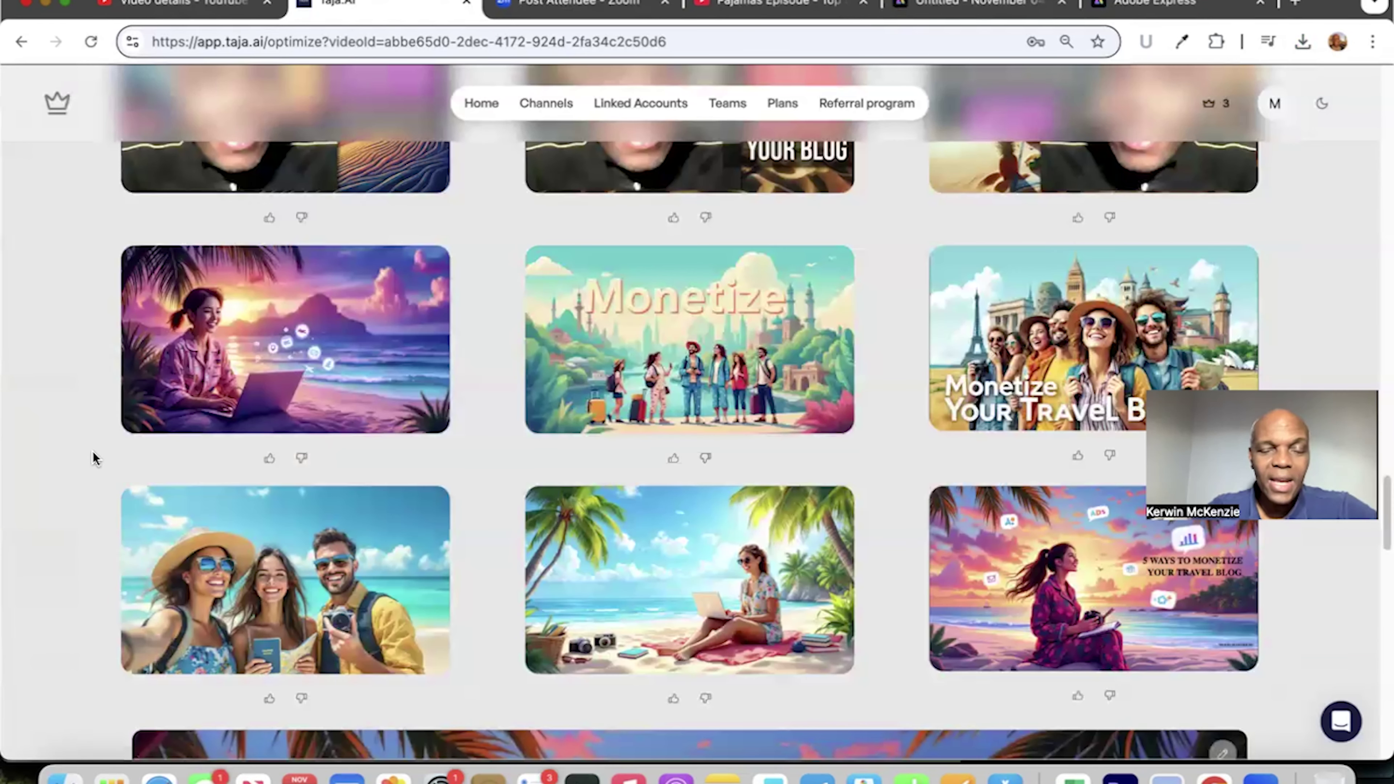
pyautogui.scroll(-3, 94, 458)
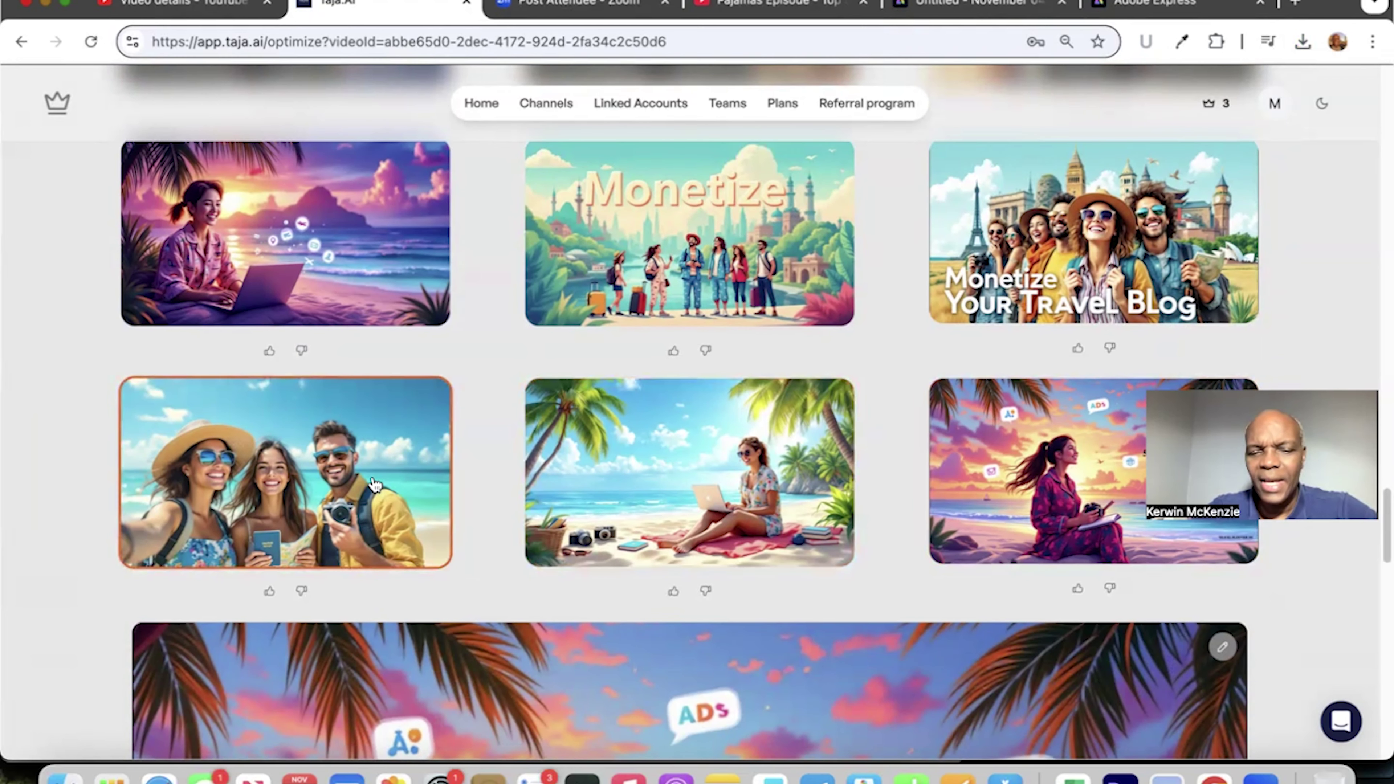
pyautogui.scroll(-15, 373, 484)
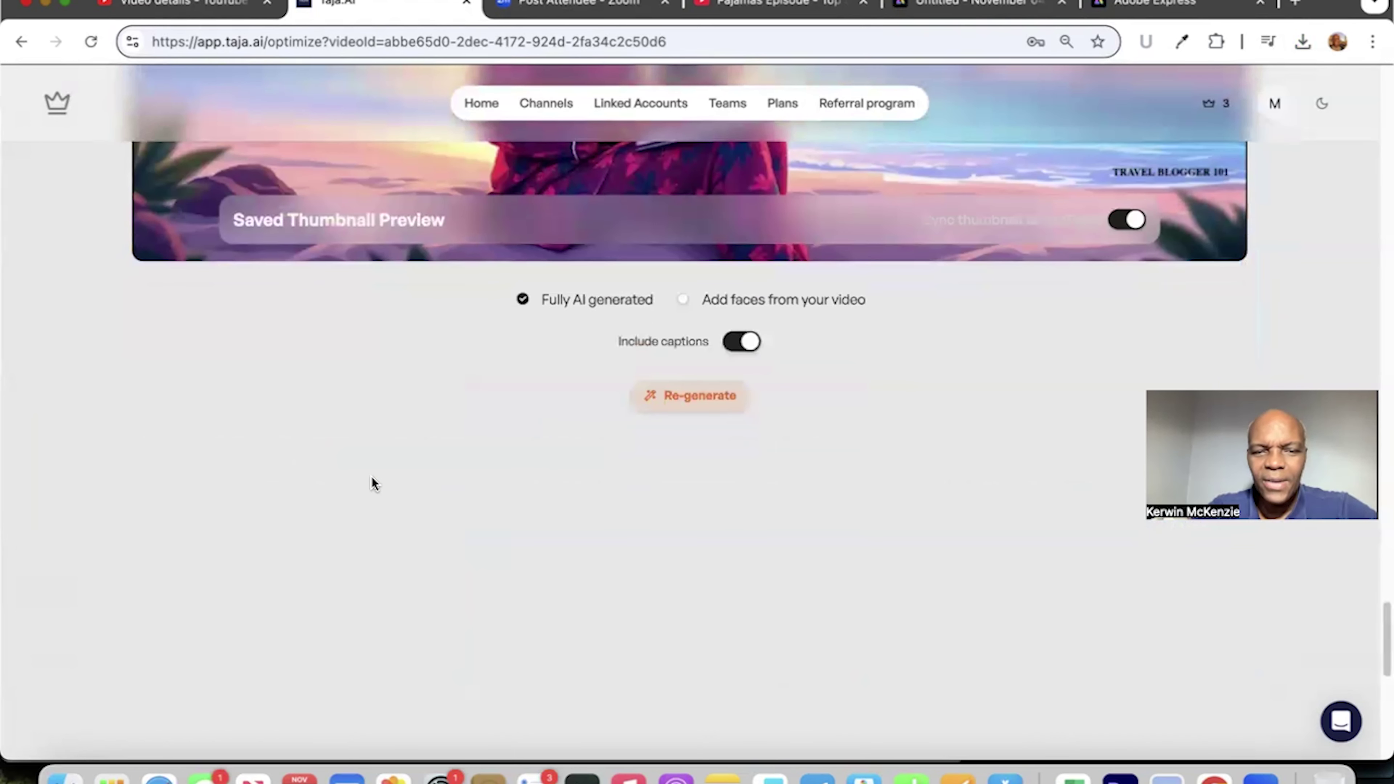
pyautogui.scroll(-2, 371, 476)
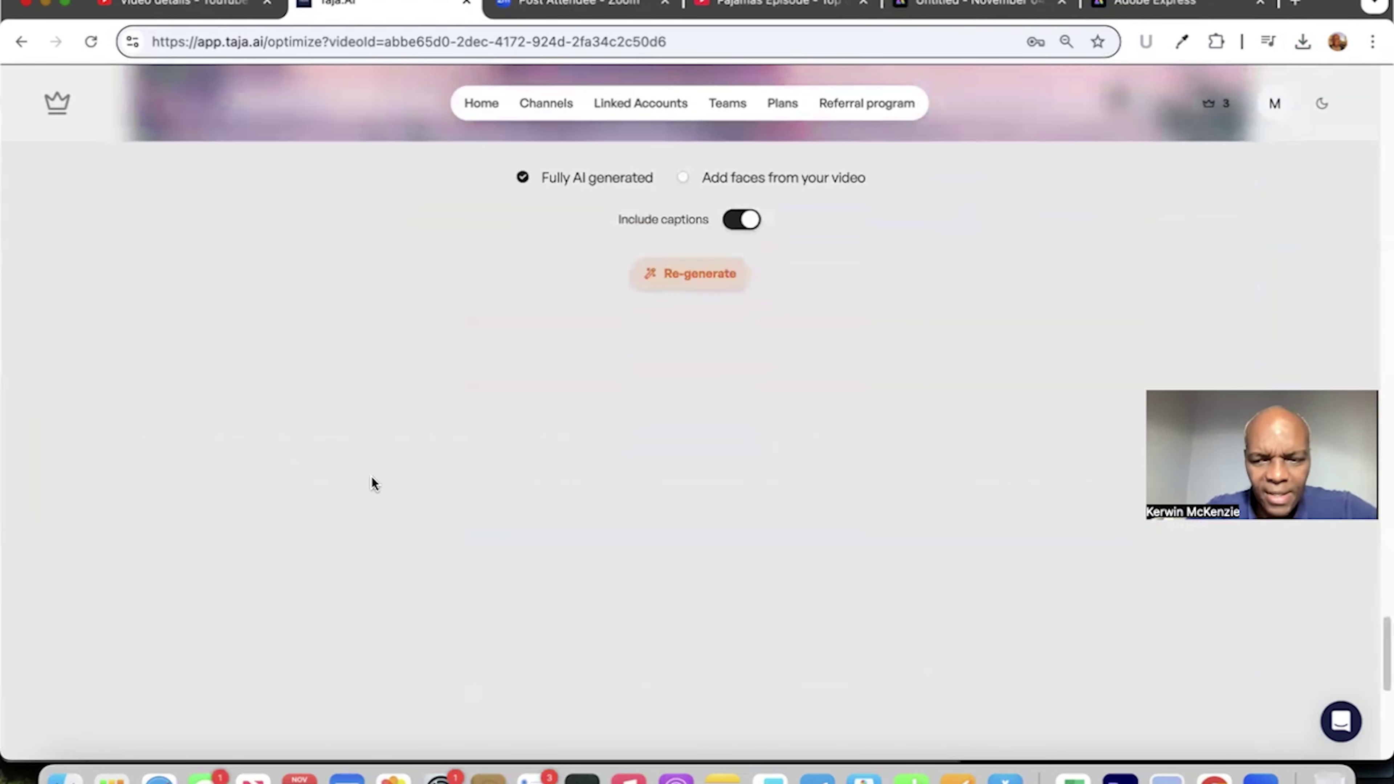
pyautogui.scroll(-5, 371, 477)
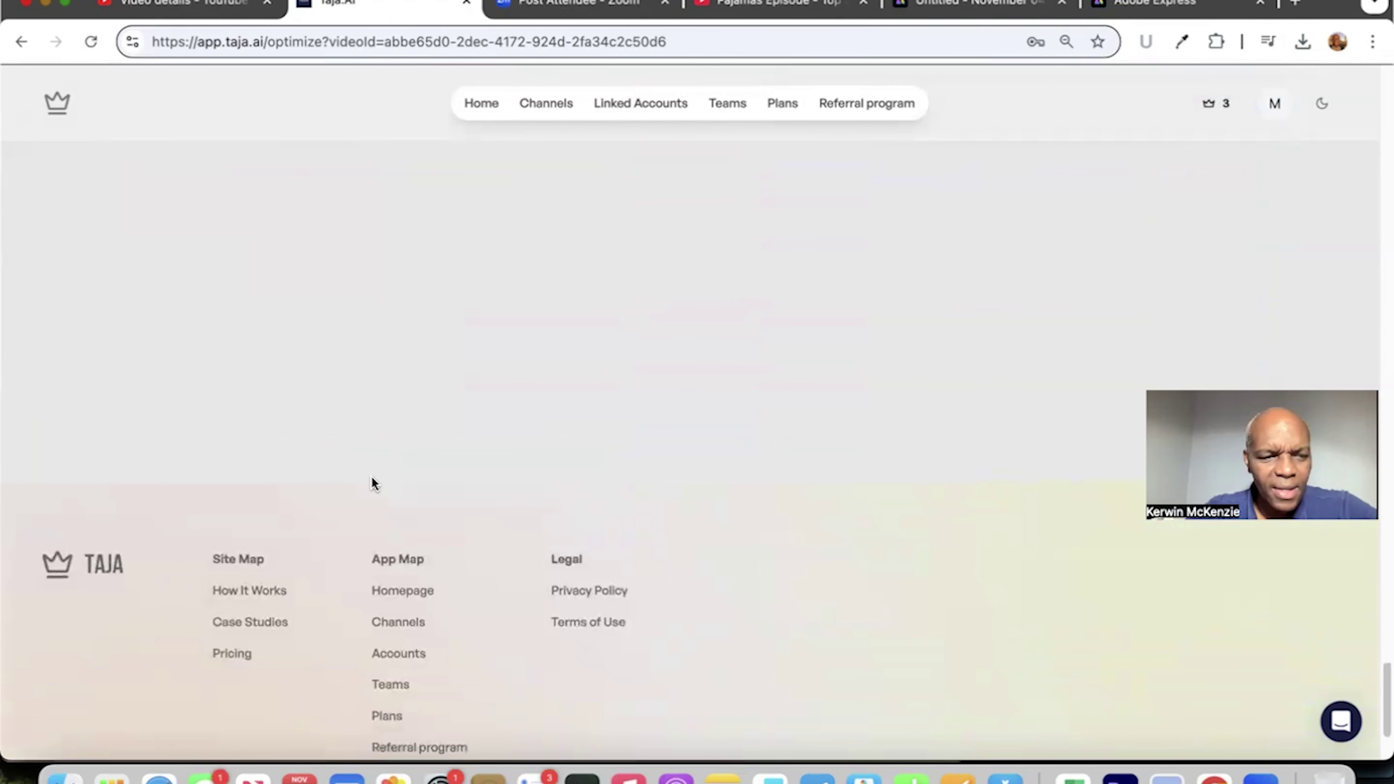
pyautogui.scroll(8, 371, 477)
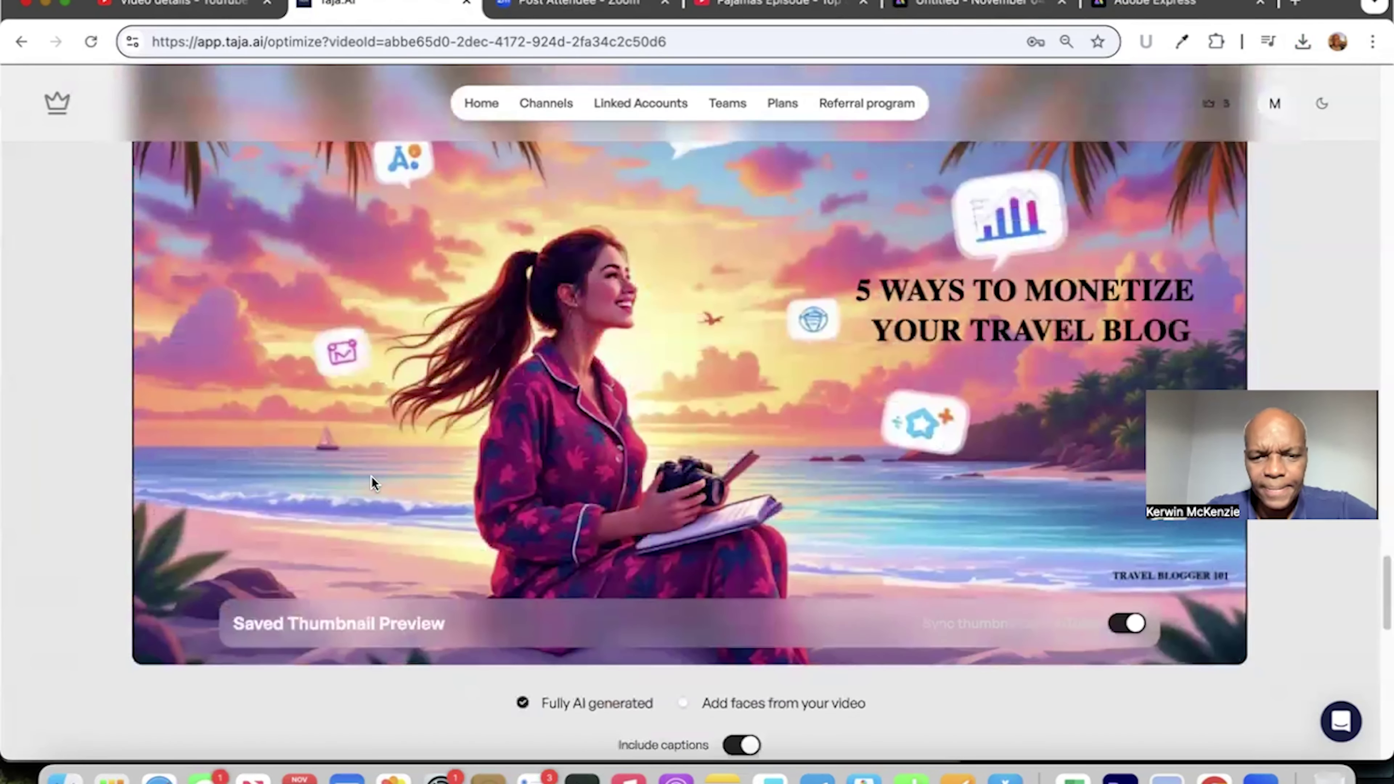
# - Return to the dashboard and follow the Generate Cutdowns next step for "Top 5 Ways to Monetize Your Travel Blog"
pyautogui.scroll(5, 372, 477)
pyautogui.scroll(4, 371, 477)
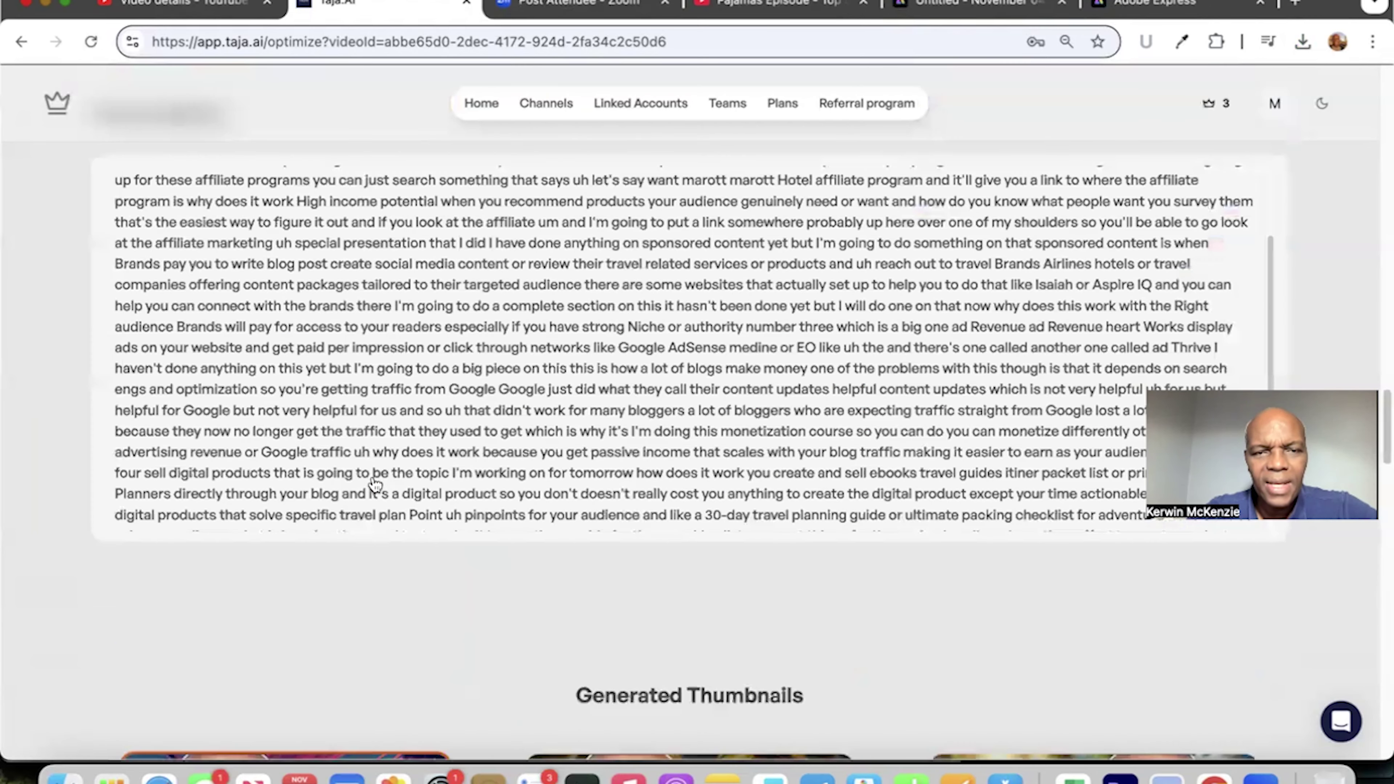
pyautogui.scroll(4, 372, 477)
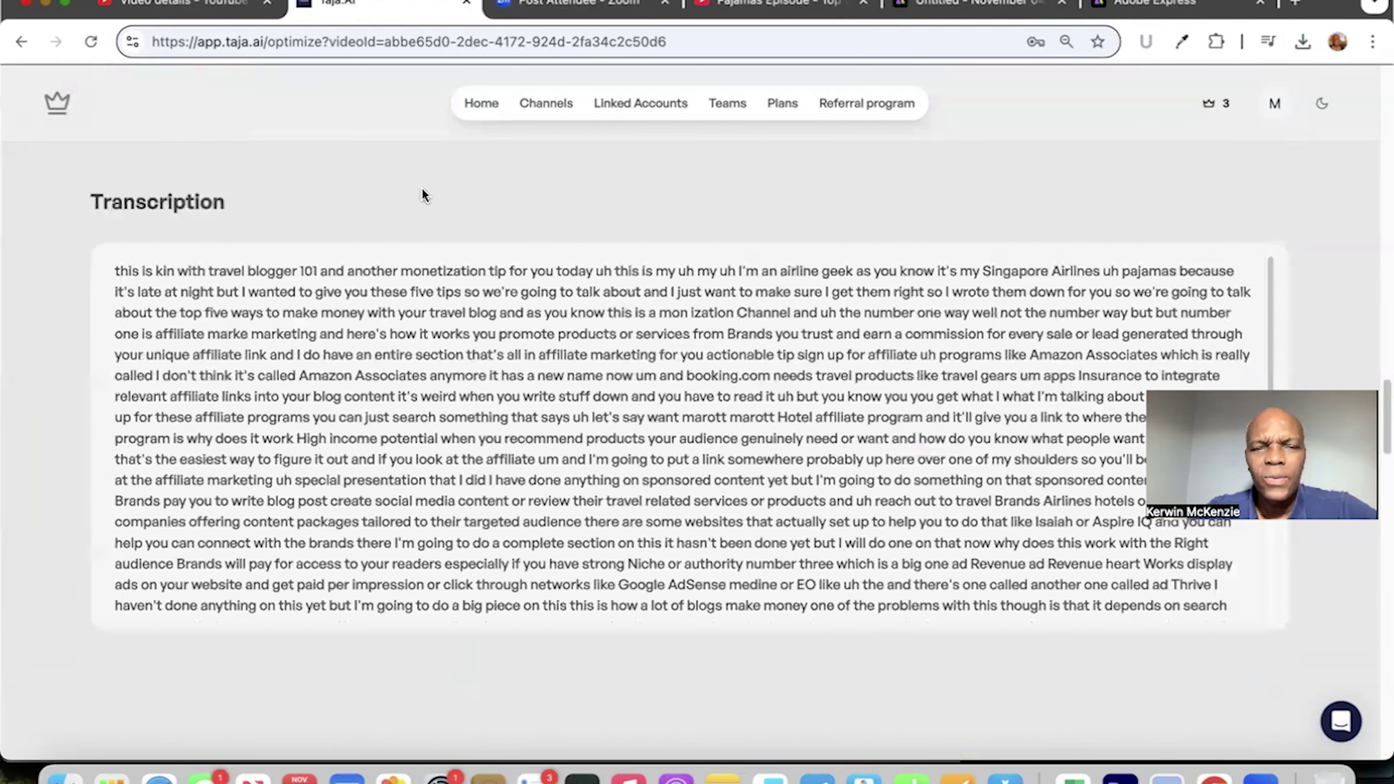
pyautogui.scroll(2, 421, 189)
pyautogui.scroll(5, 422, 193)
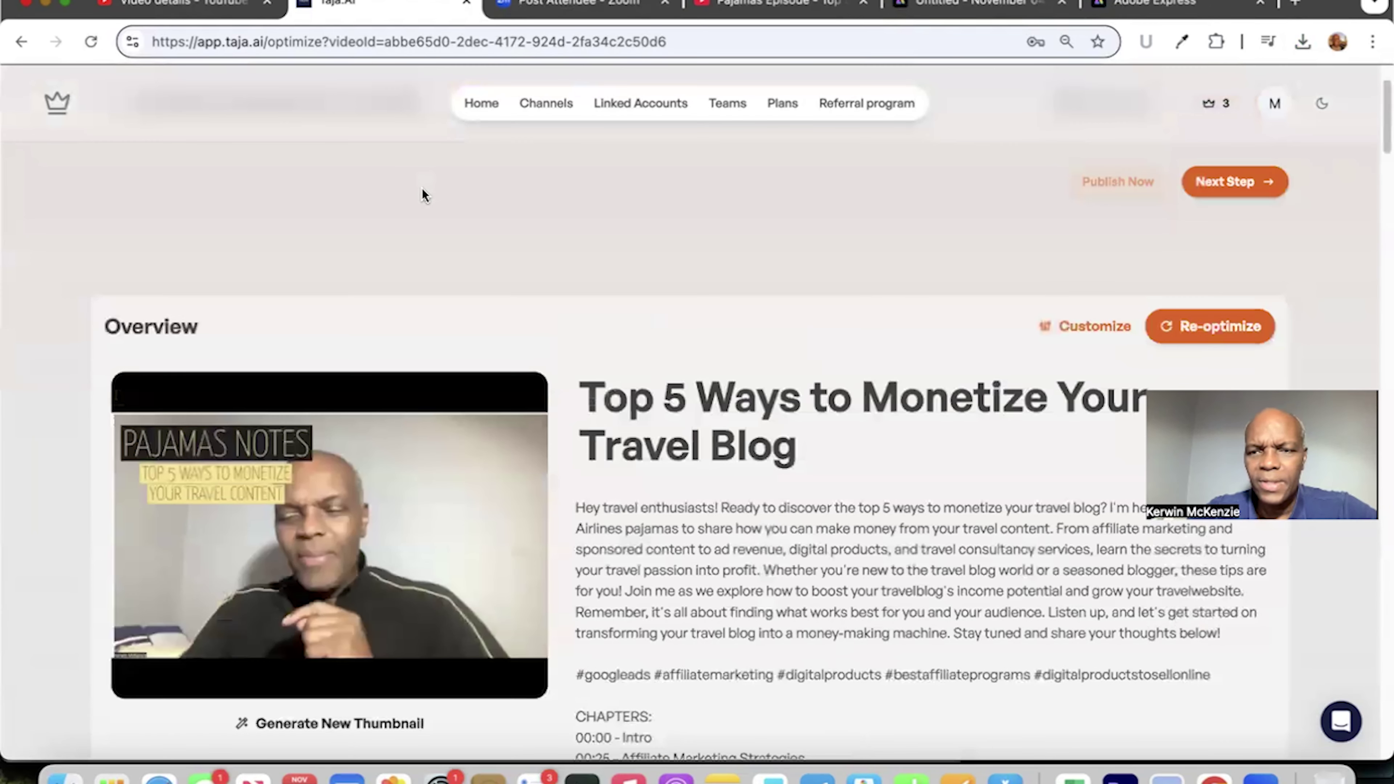
pyautogui.scroll(2, 423, 194)
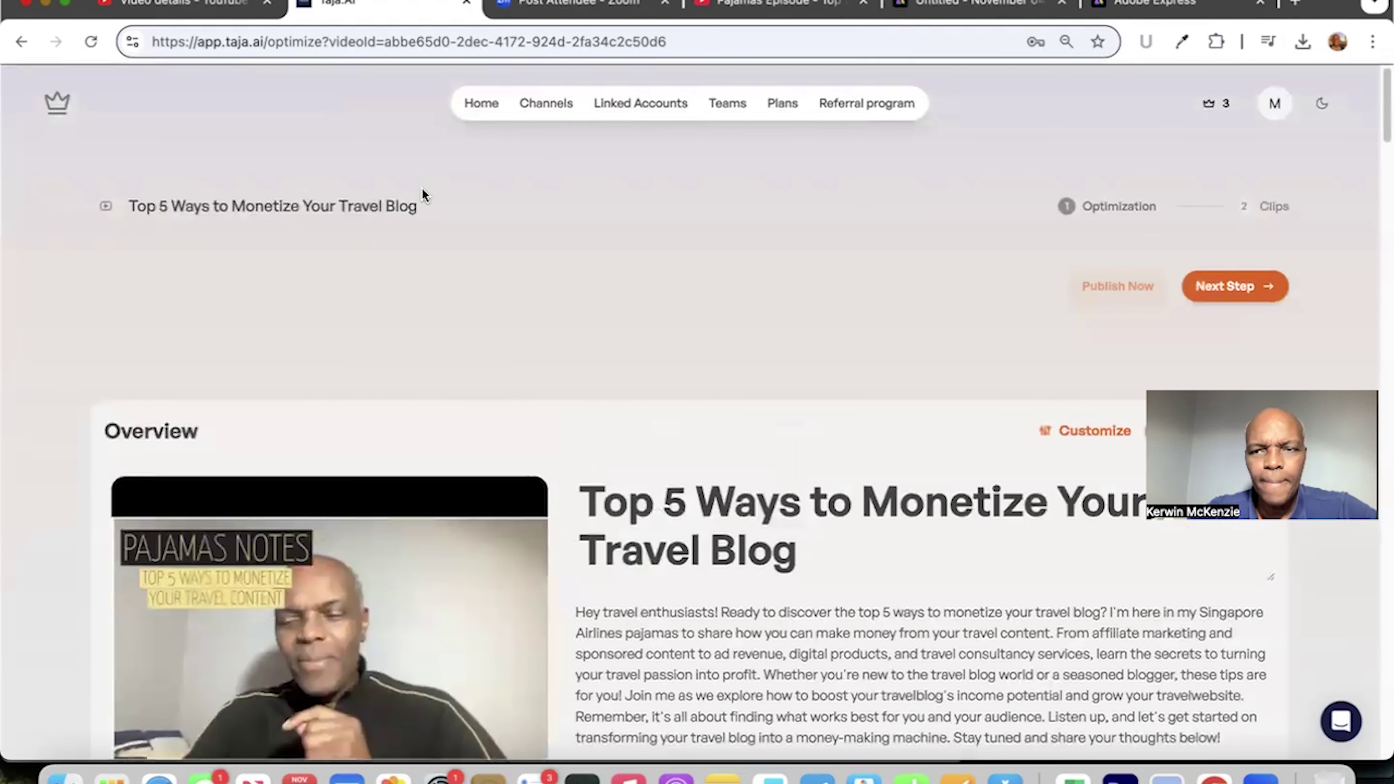
pyautogui.click(486, 113)
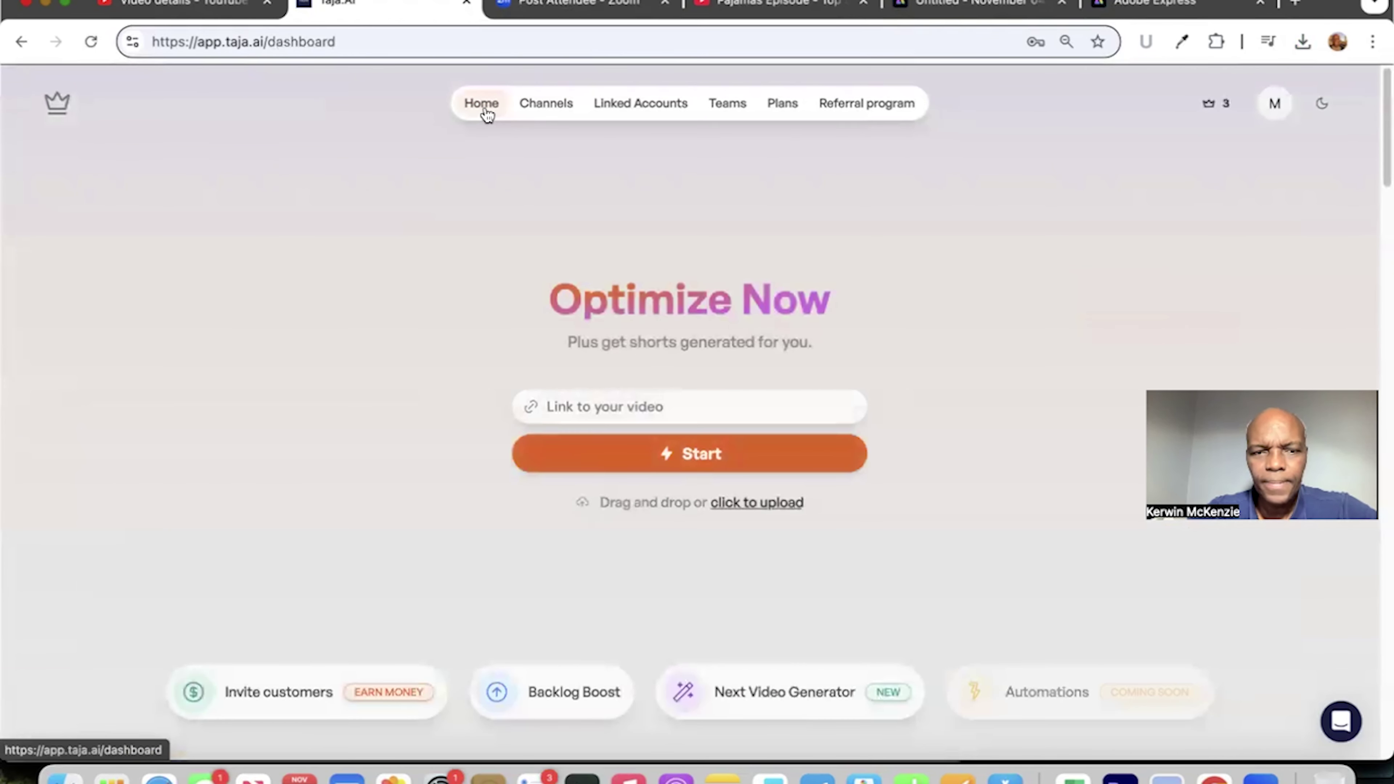
pyautogui.scroll(-7, 291, 384)
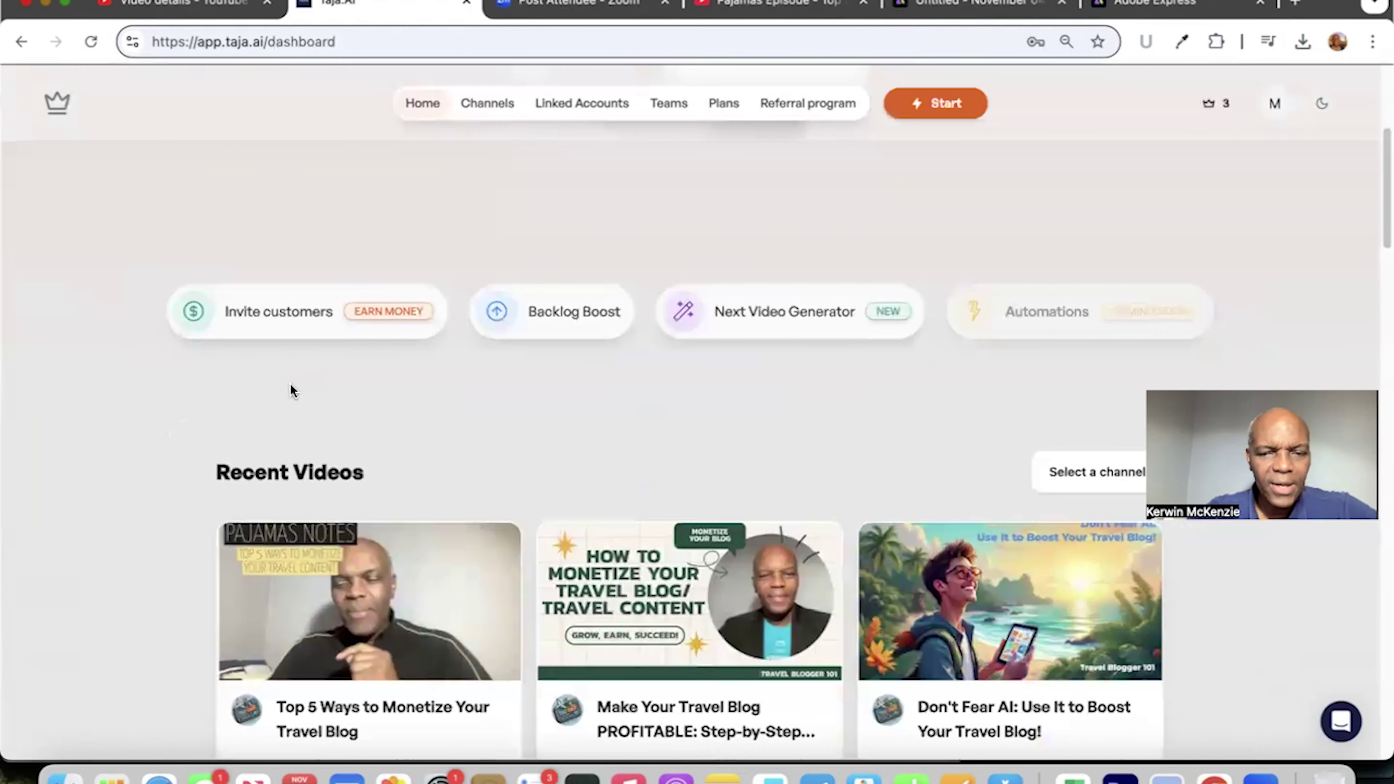
pyautogui.scroll(-5, 292, 389)
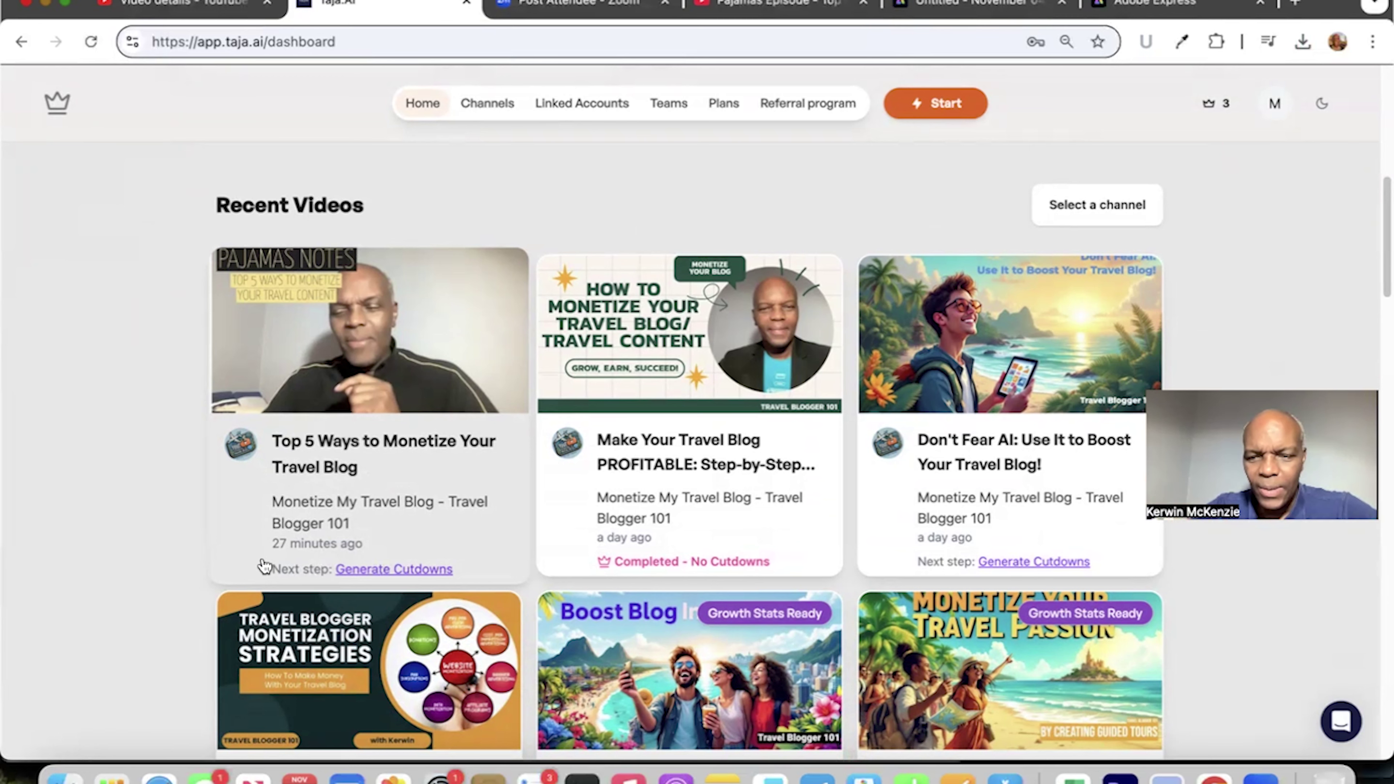
pyautogui.scroll(-1, 265, 566)
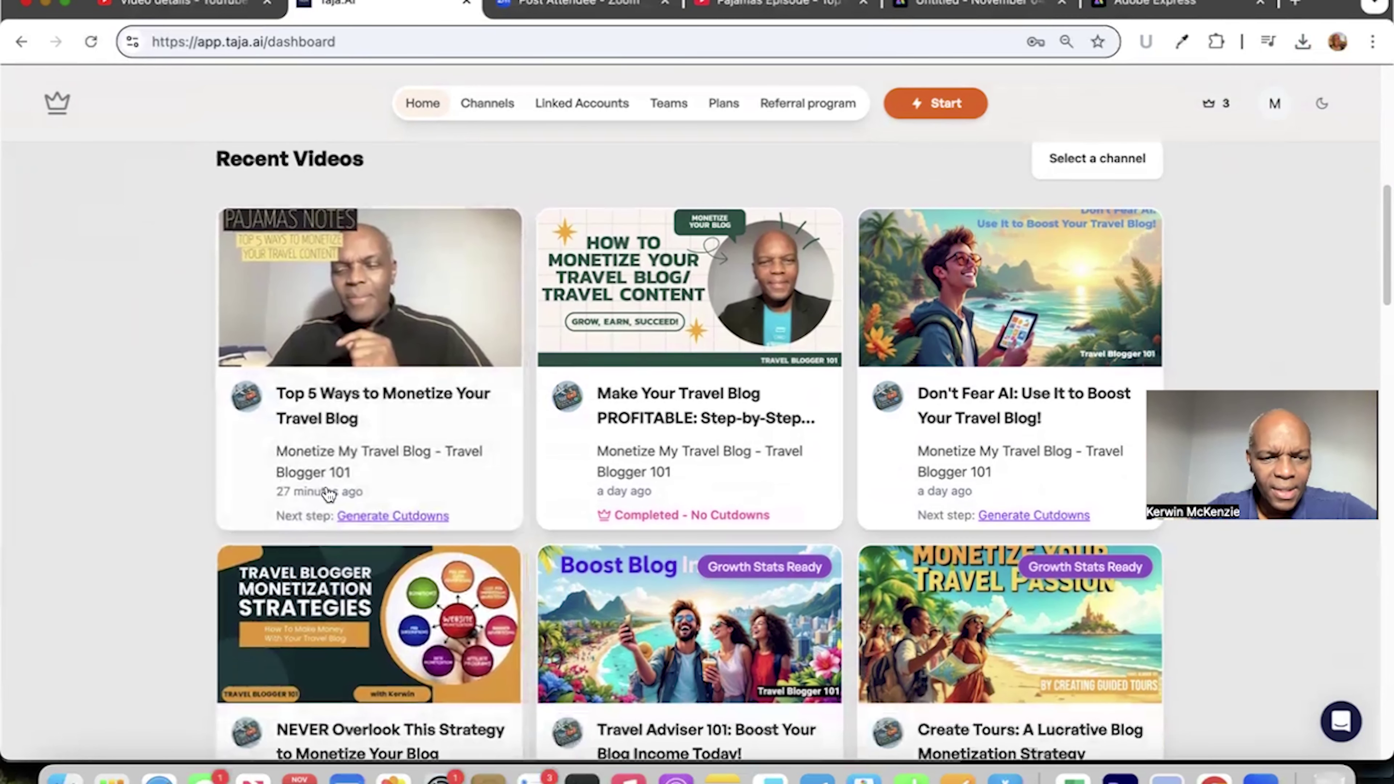
pyautogui.click(390, 524)
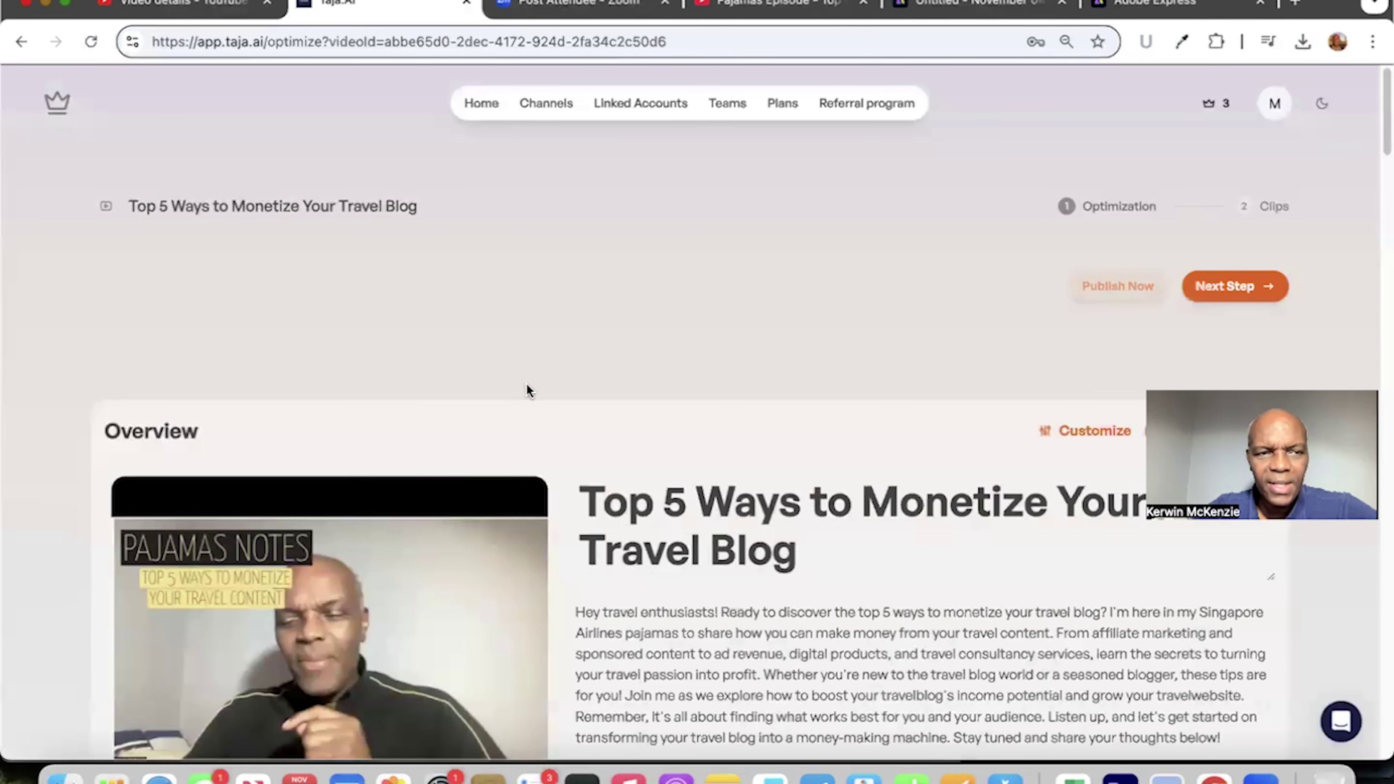
# - Review the optimized overview, title options, description, tags and transcription for "Top 5 Ways to Monetize Your Travel Blog"
pyautogui.scroll(-1, 629, 301)
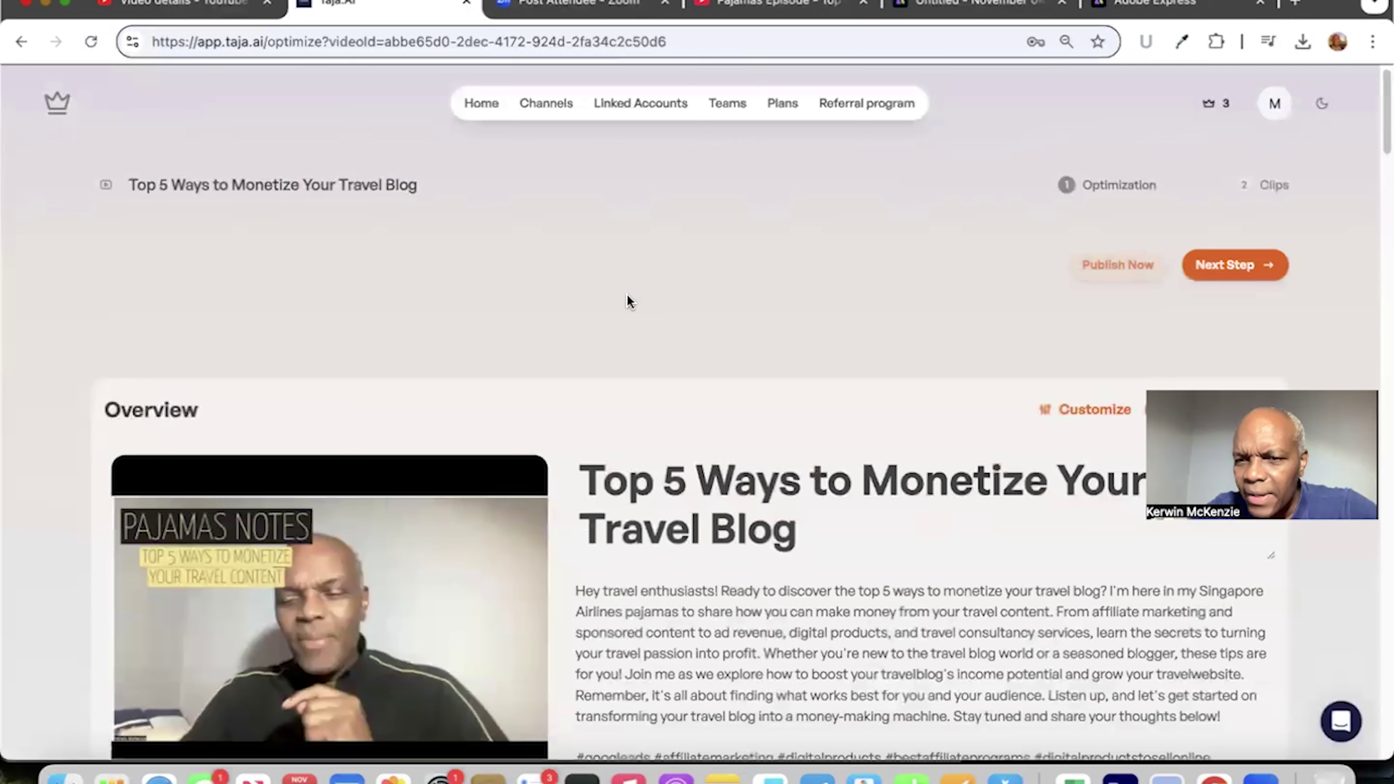
pyautogui.scroll(-5, 629, 301)
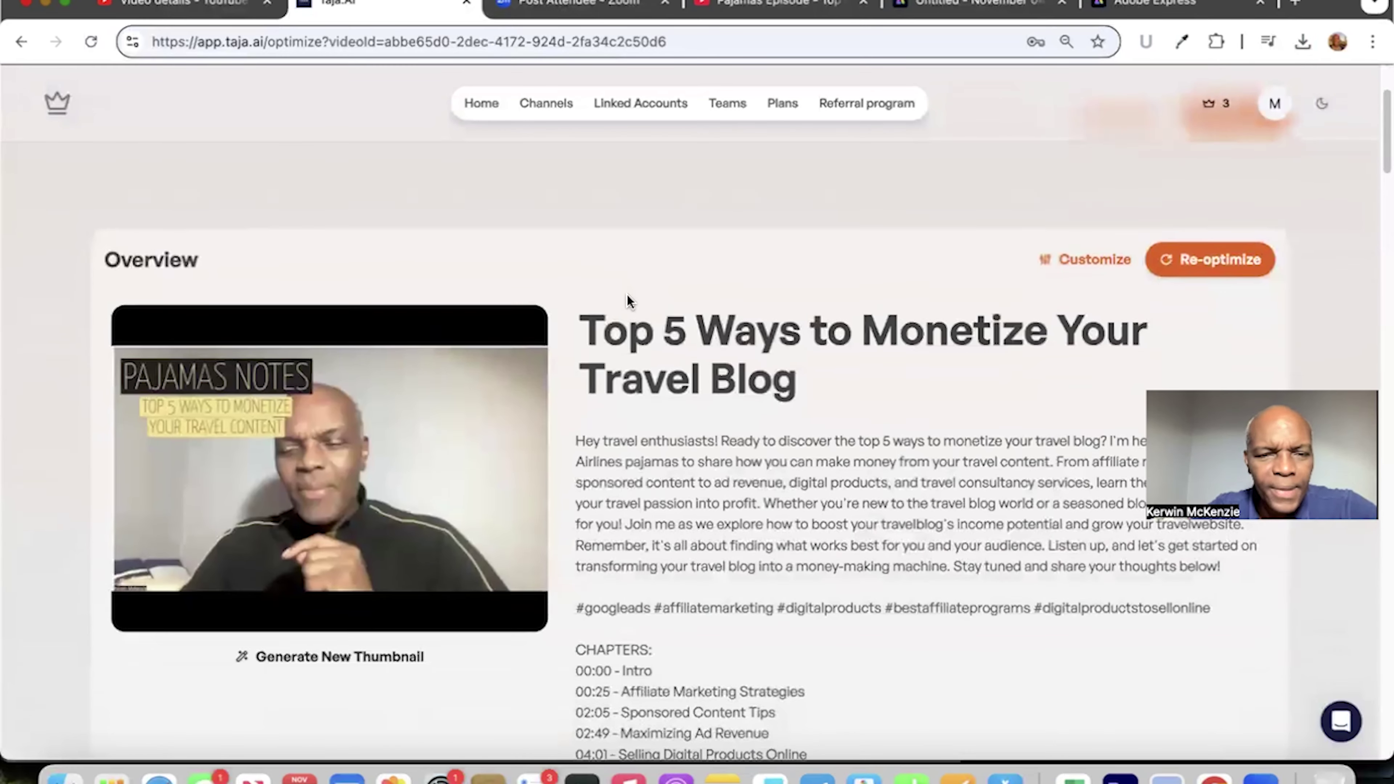
pyautogui.scroll(-3, 629, 294)
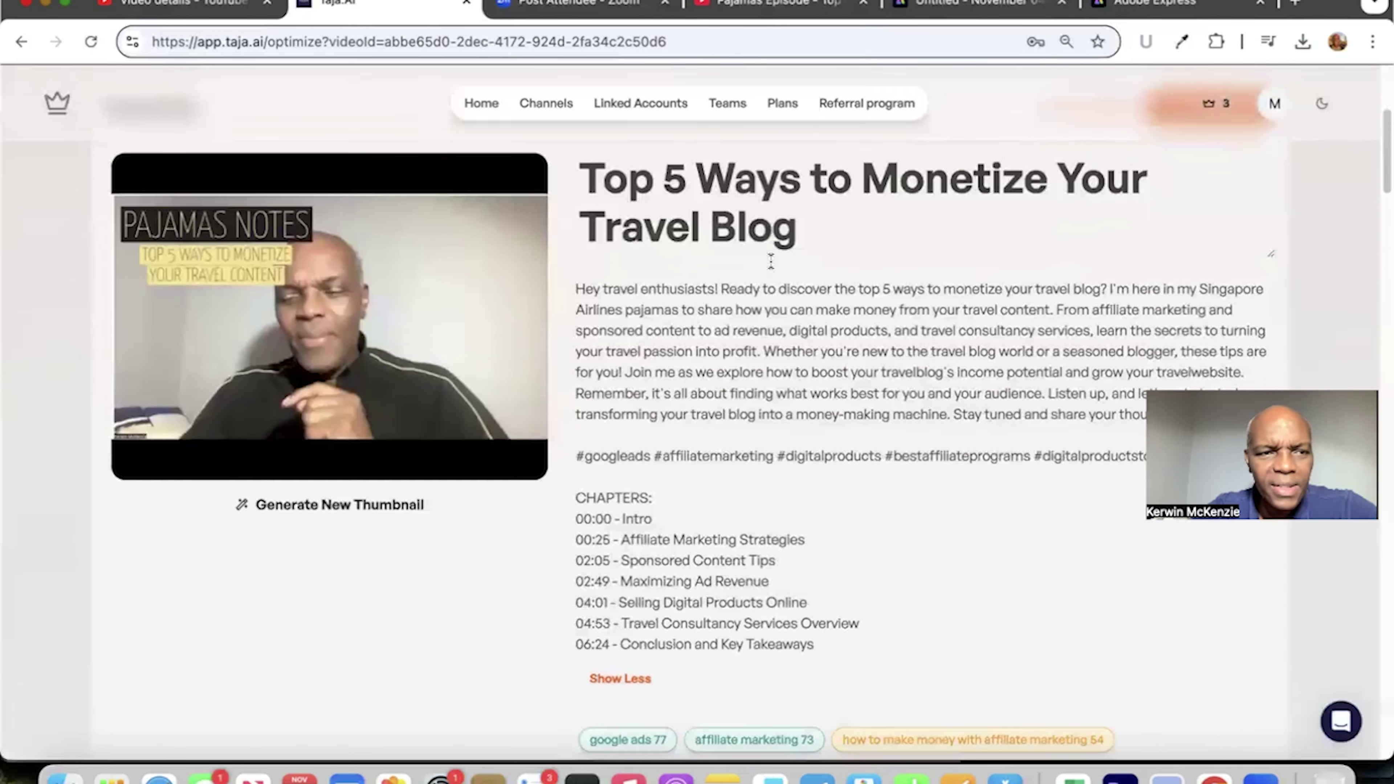
pyautogui.scroll(-5, 770, 261)
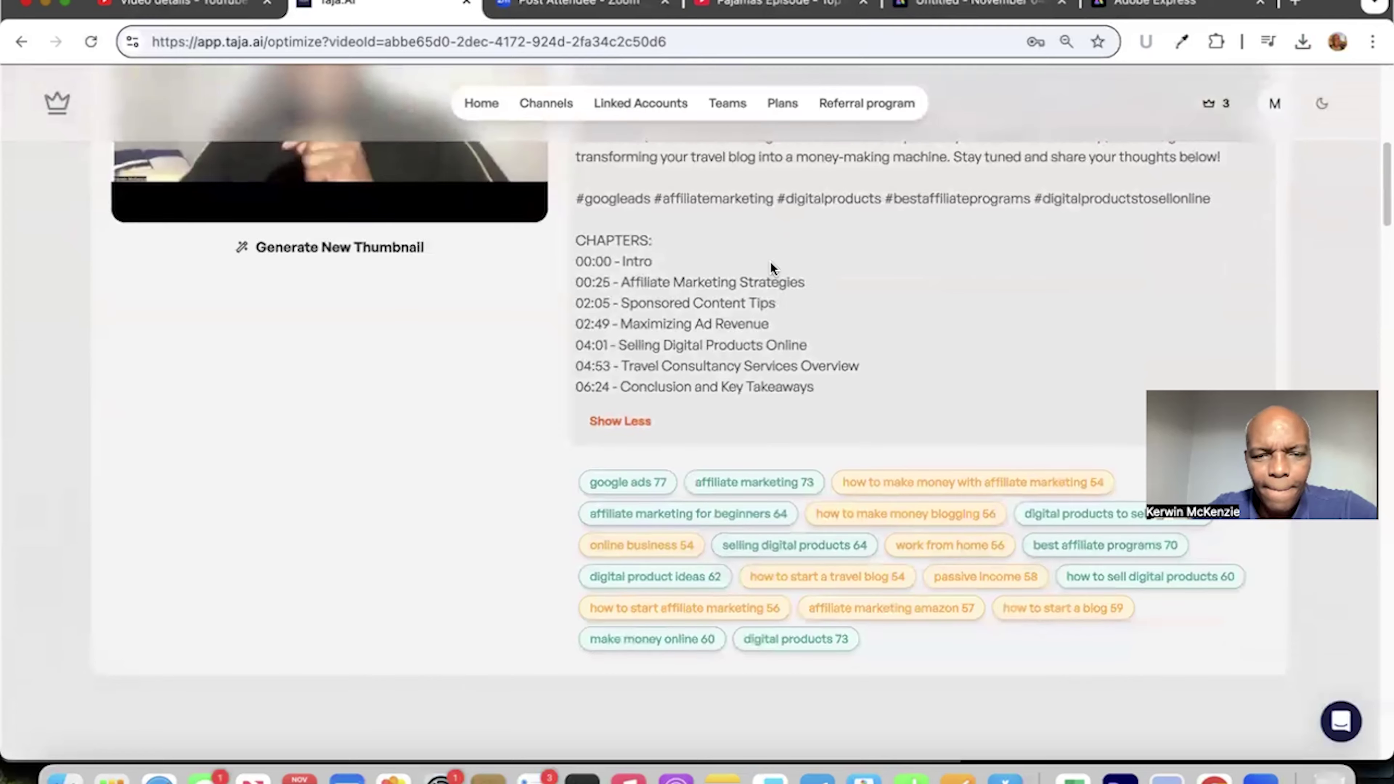
pyautogui.scroll(-15, 420, 465)
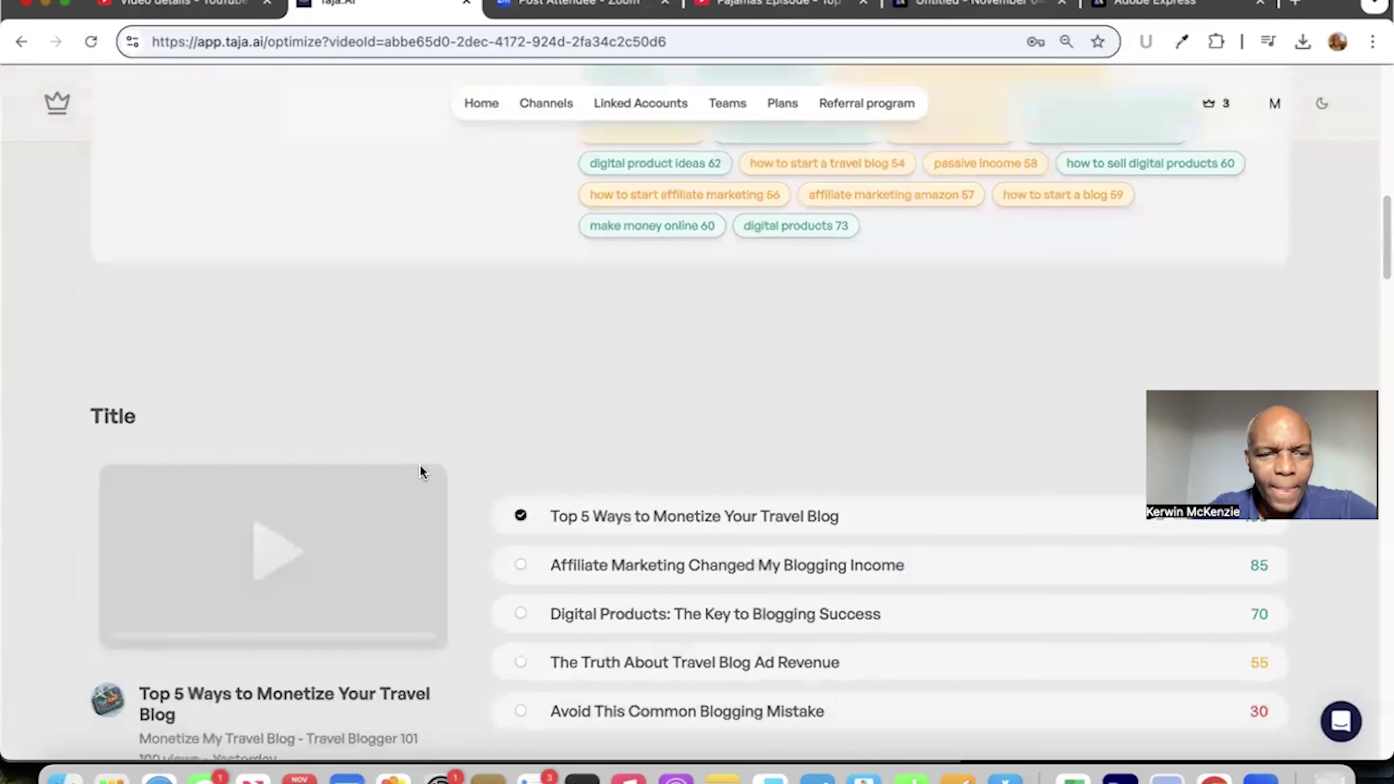
pyautogui.scroll(-8, 420, 465)
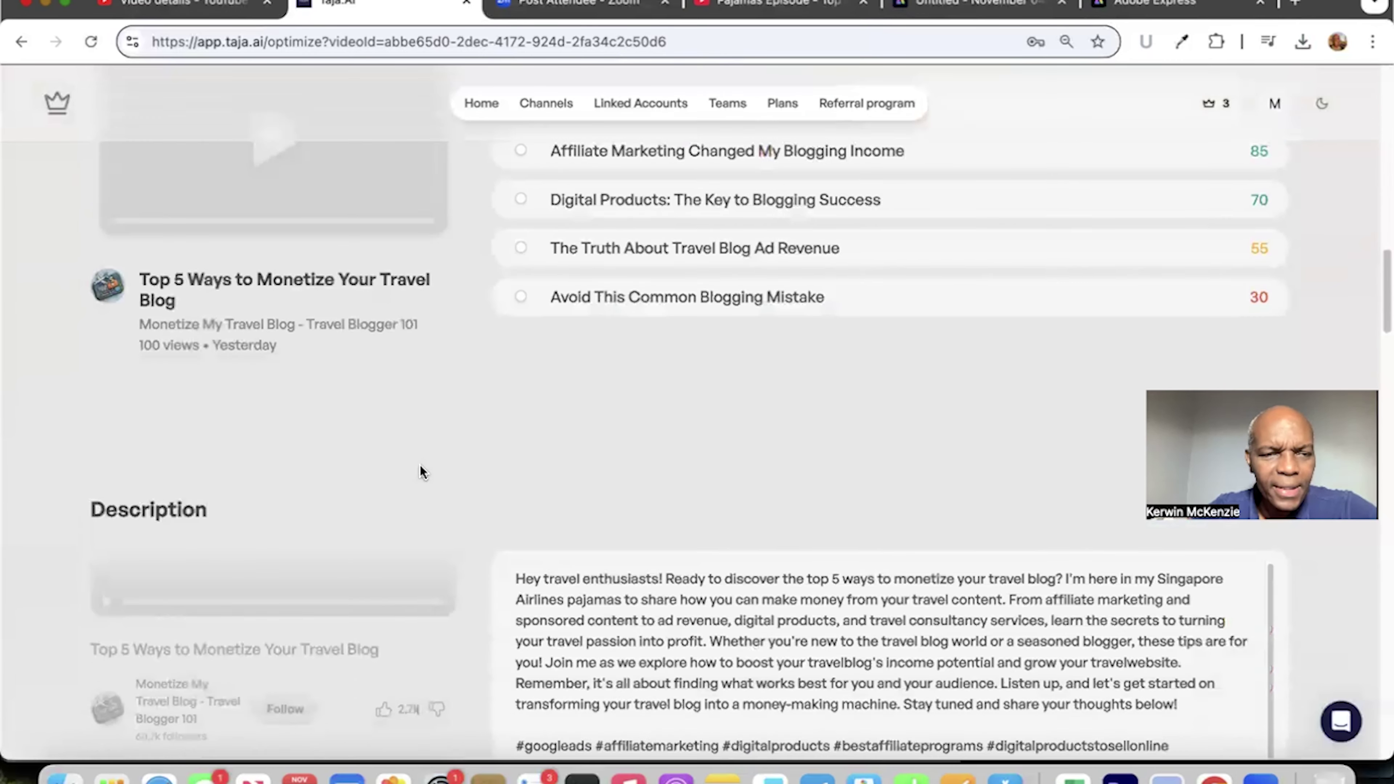
pyautogui.scroll(-14, 420, 465)
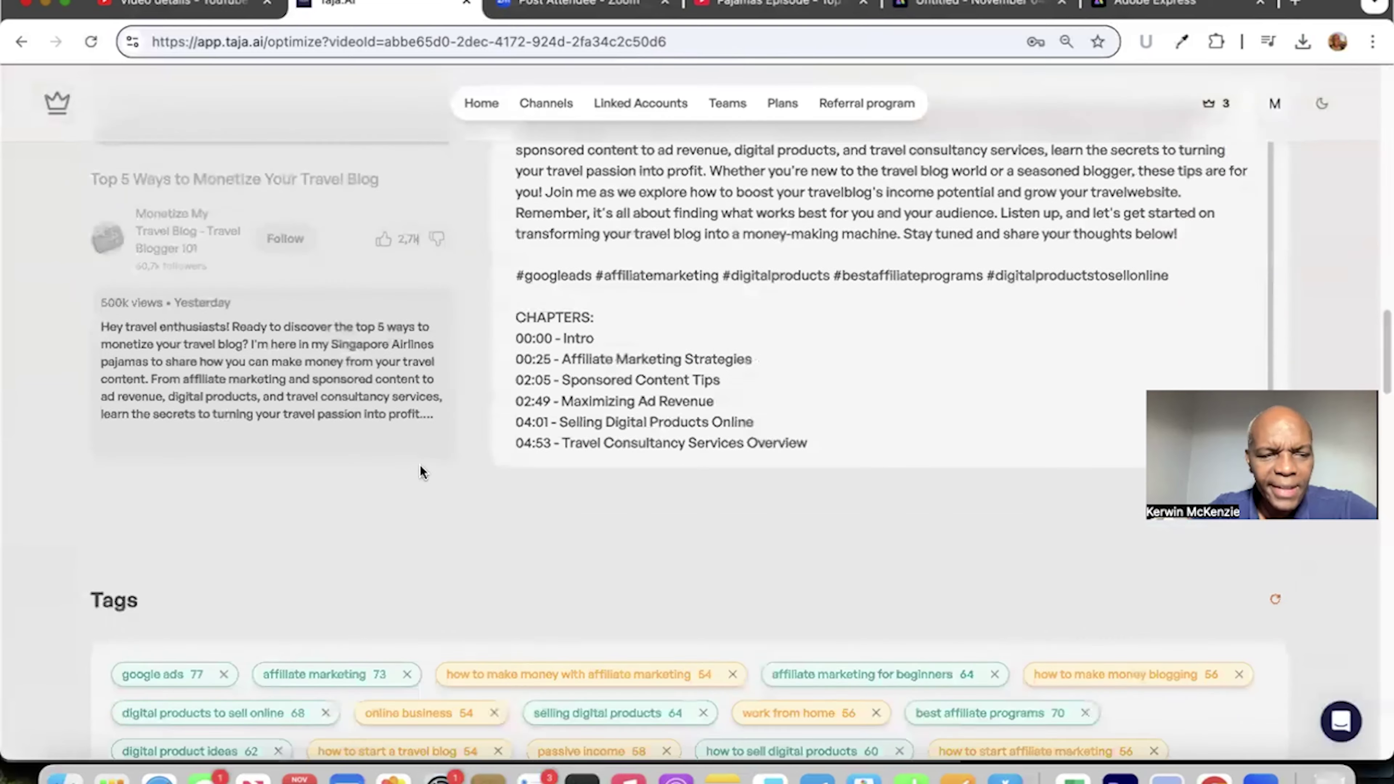
pyautogui.scroll(-4, 420, 464)
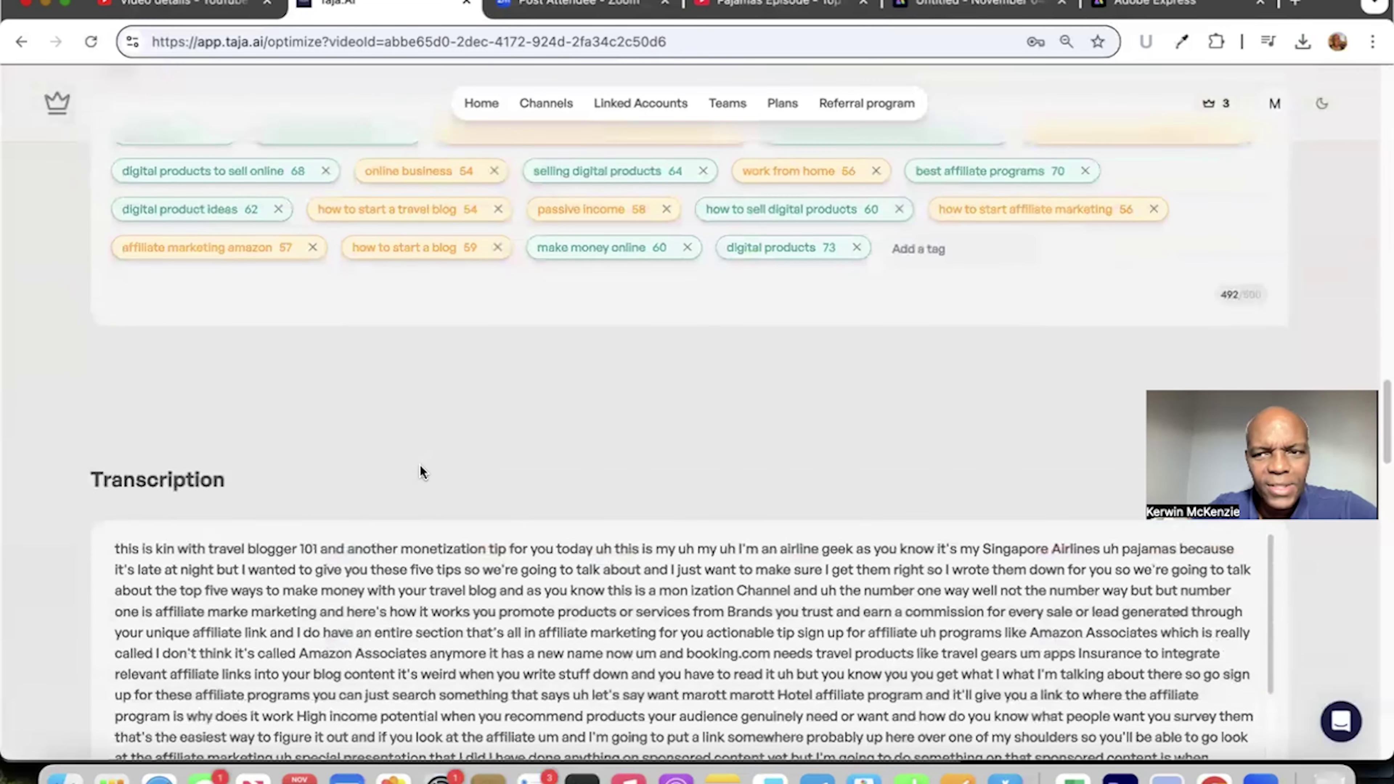
pyautogui.scroll(-2, 421, 465)
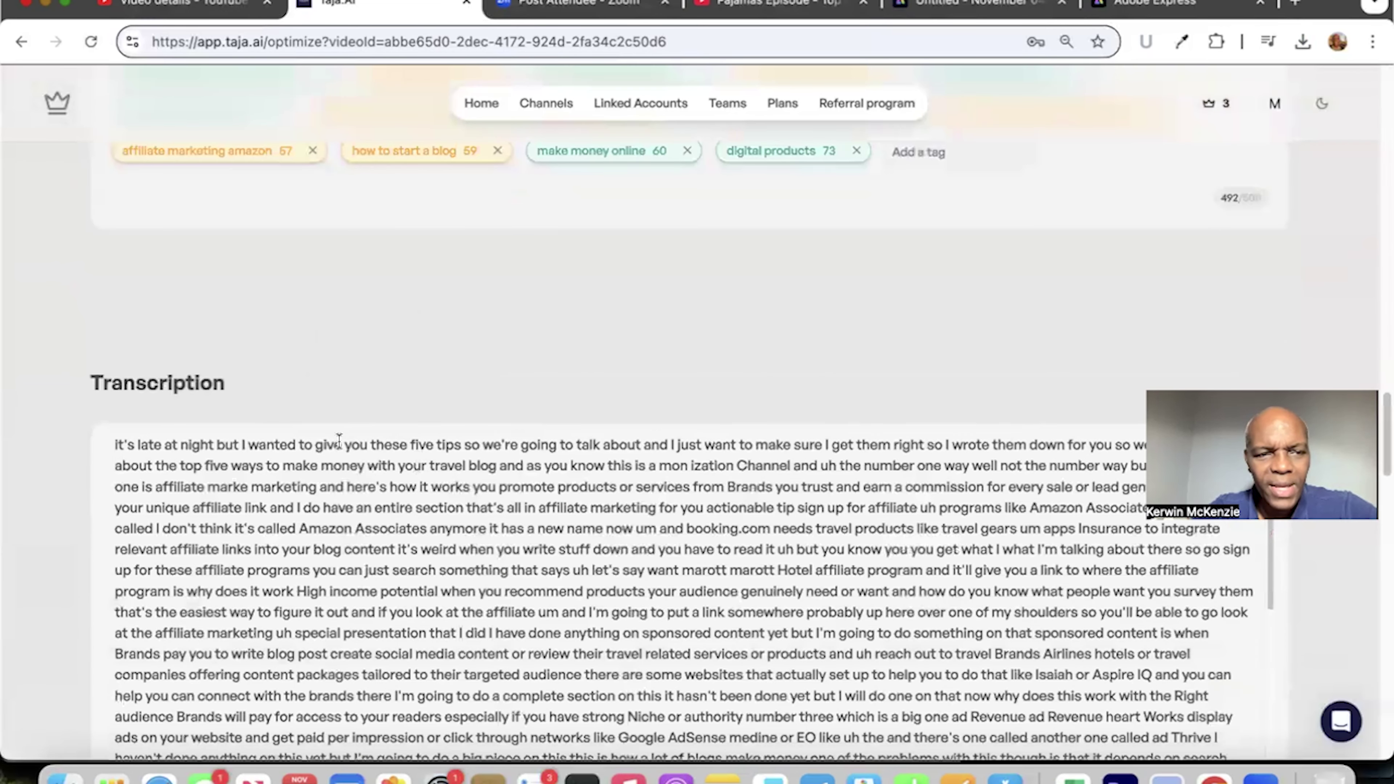
# - Examine the generated thumbnails and regeneration options through to the page's end, then look back over the optimization sections up to the titles
pyautogui.scroll(-12, 371, 351)
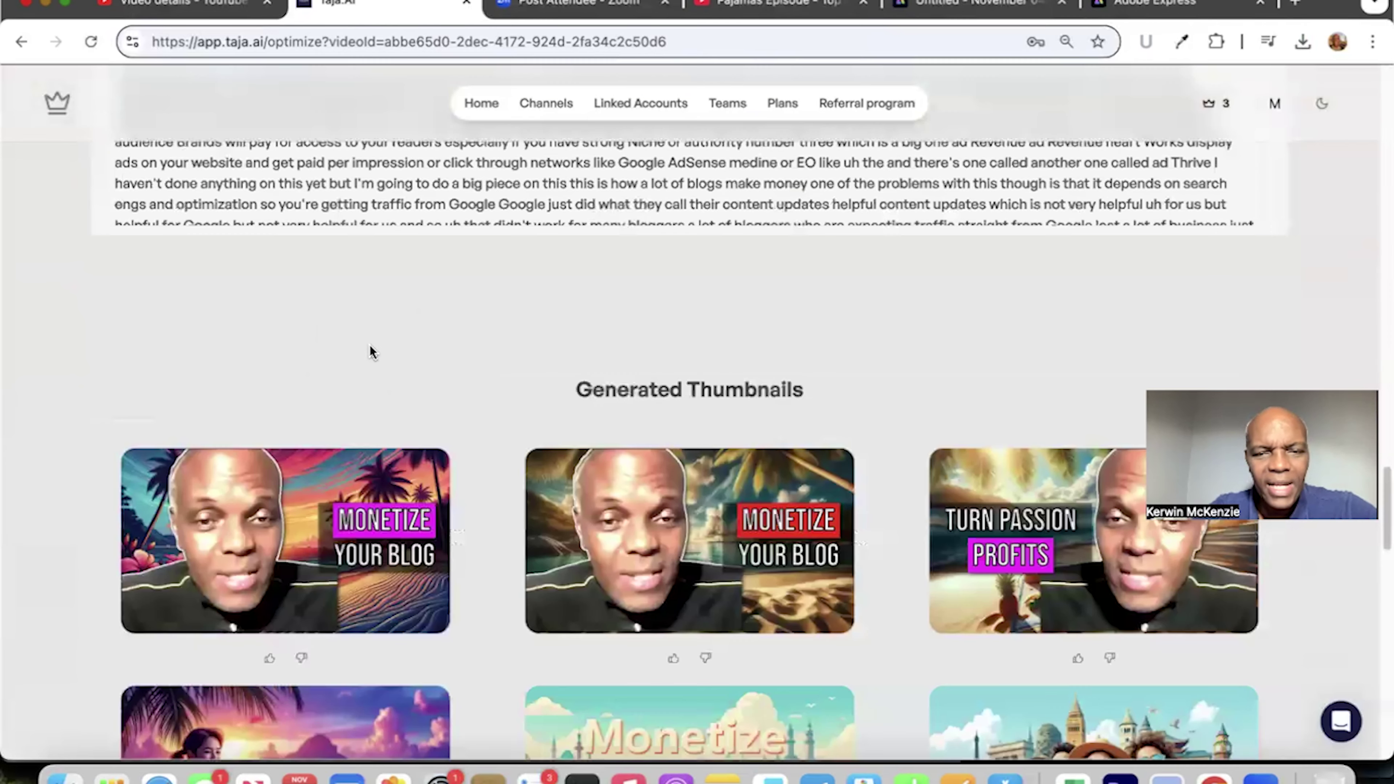
pyautogui.scroll(-4, 371, 351)
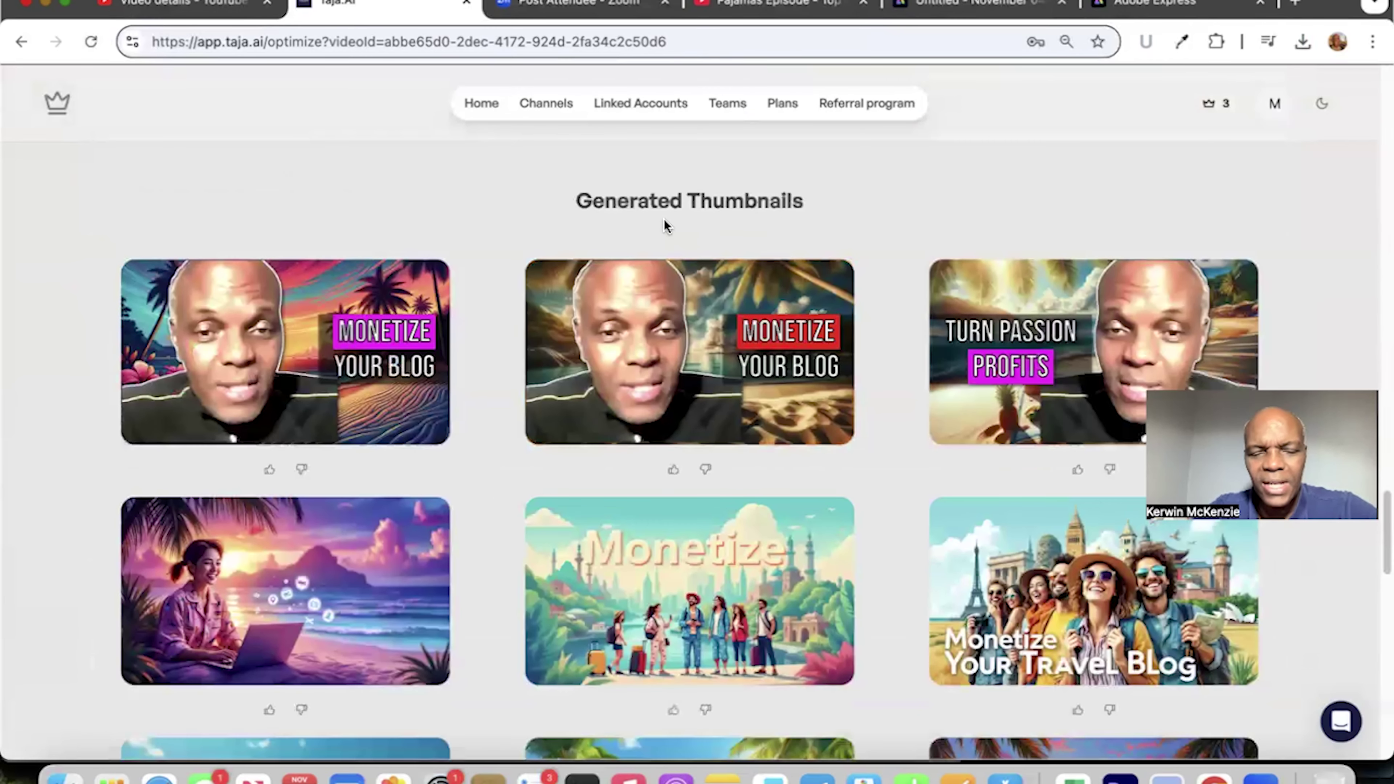
pyautogui.scroll(-10, 494, 363)
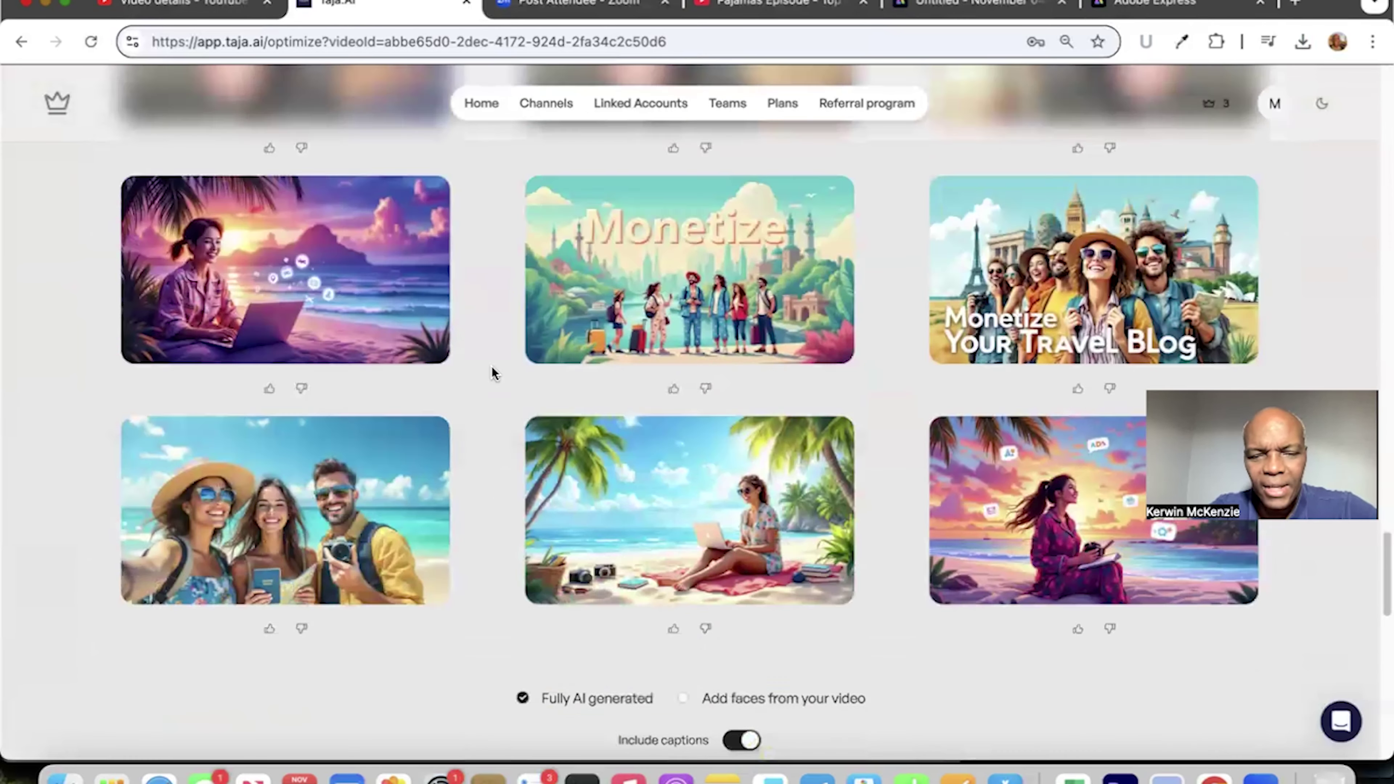
pyautogui.scroll(-2, 492, 373)
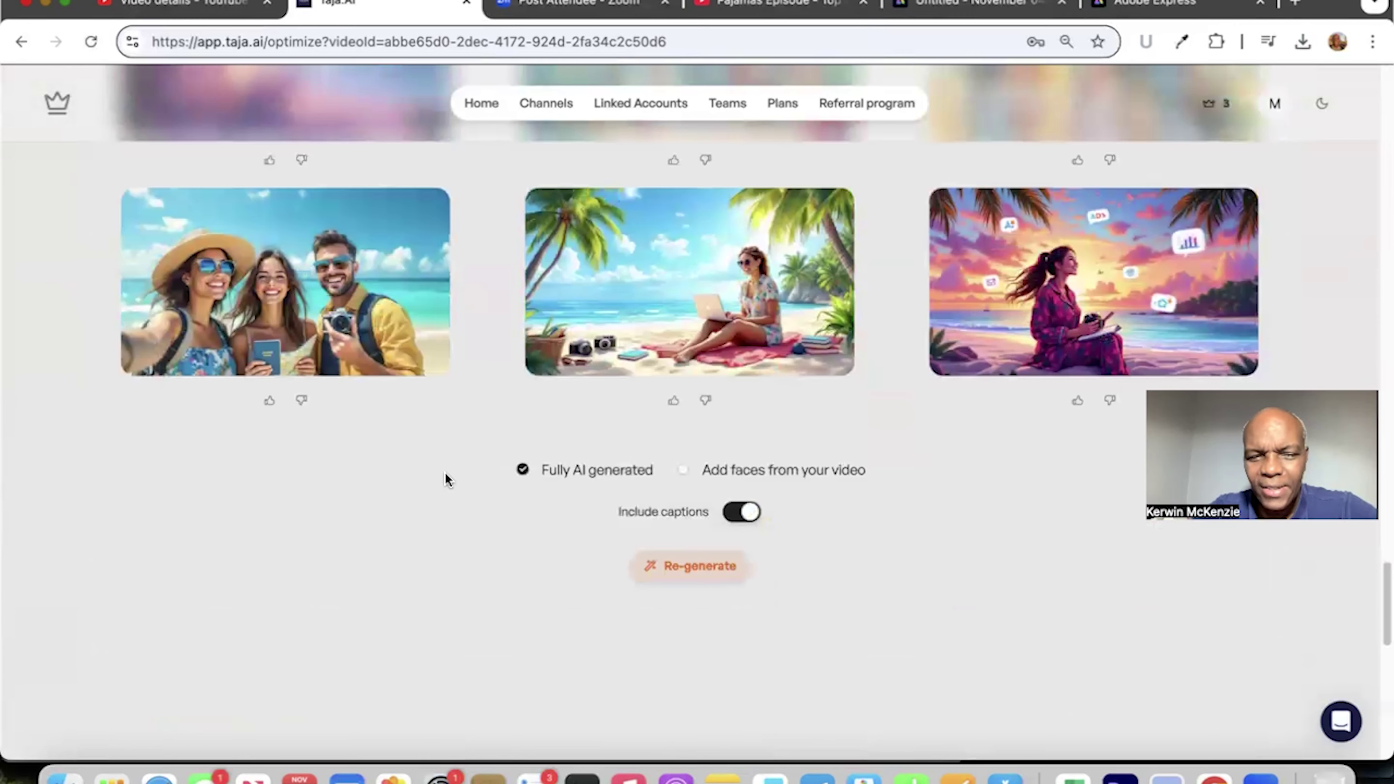
pyautogui.scroll(-10, 444, 472)
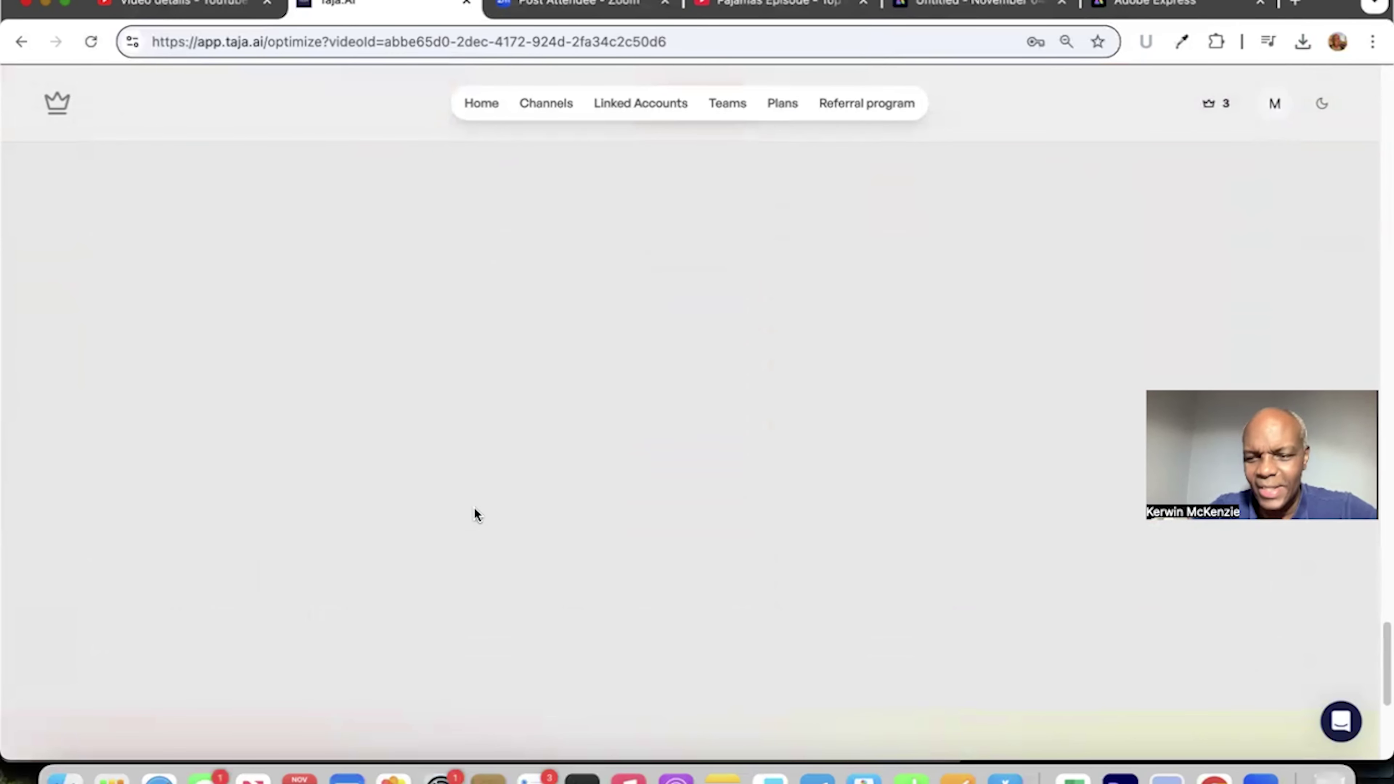
pyautogui.scroll(-5, 473, 514)
pyautogui.scroll(-1, 475, 508)
pyautogui.scroll(8, 467, 325)
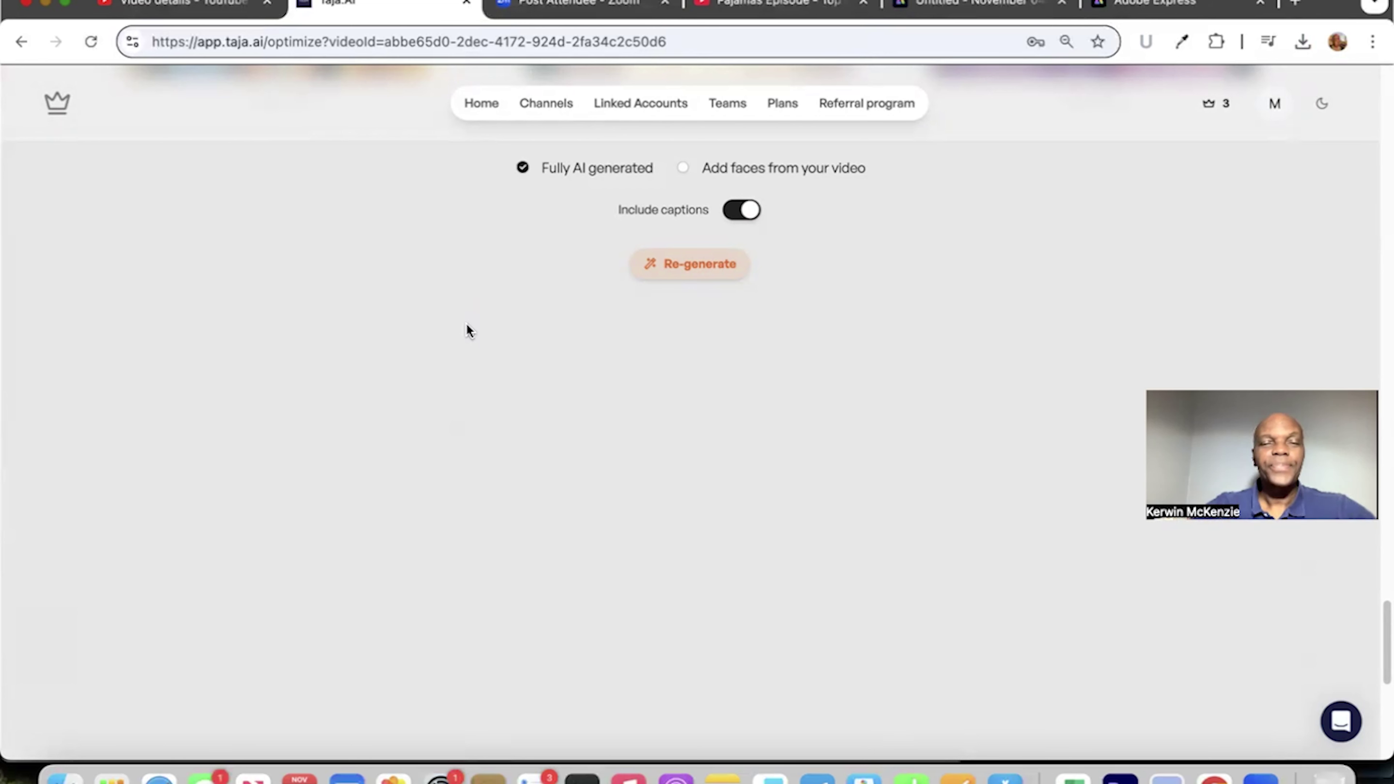
pyautogui.scroll(15, 598, 323)
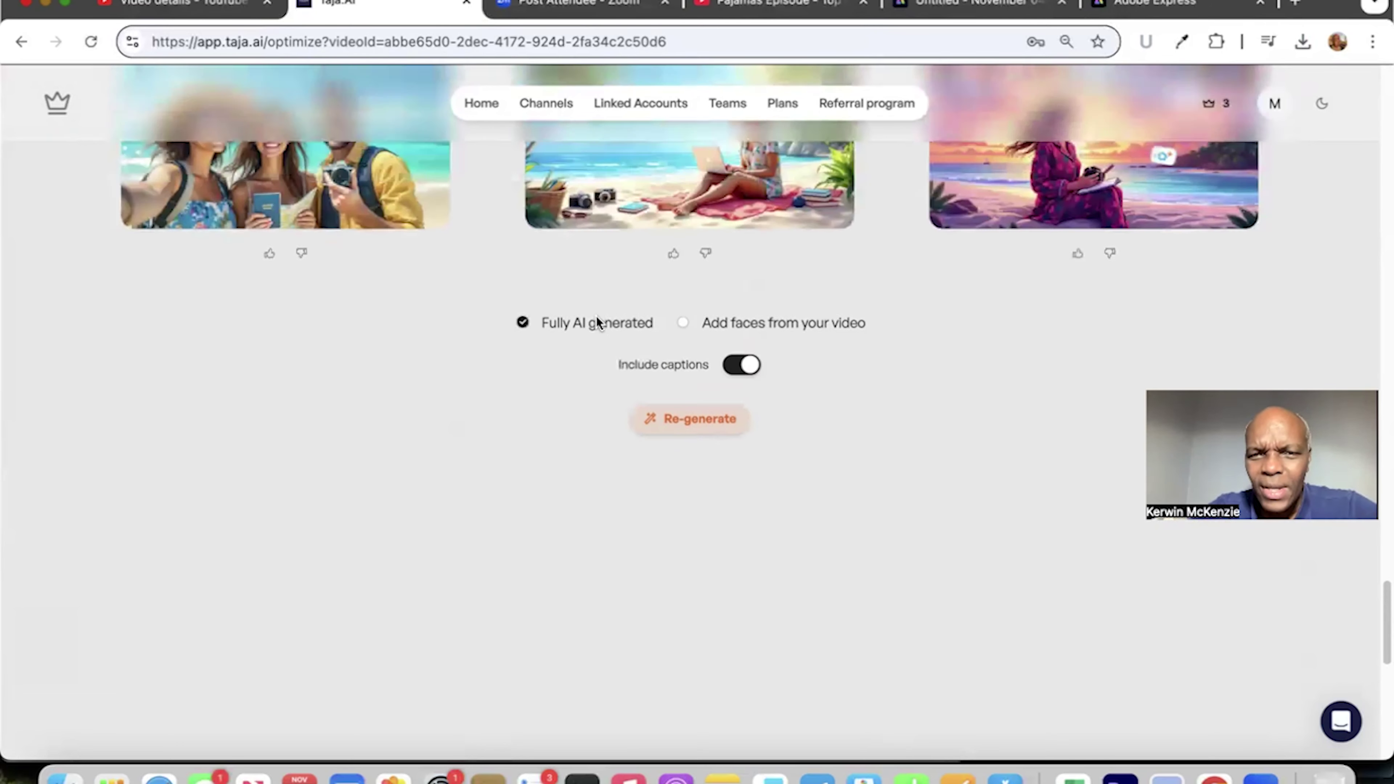
pyautogui.scroll(10, 599, 324)
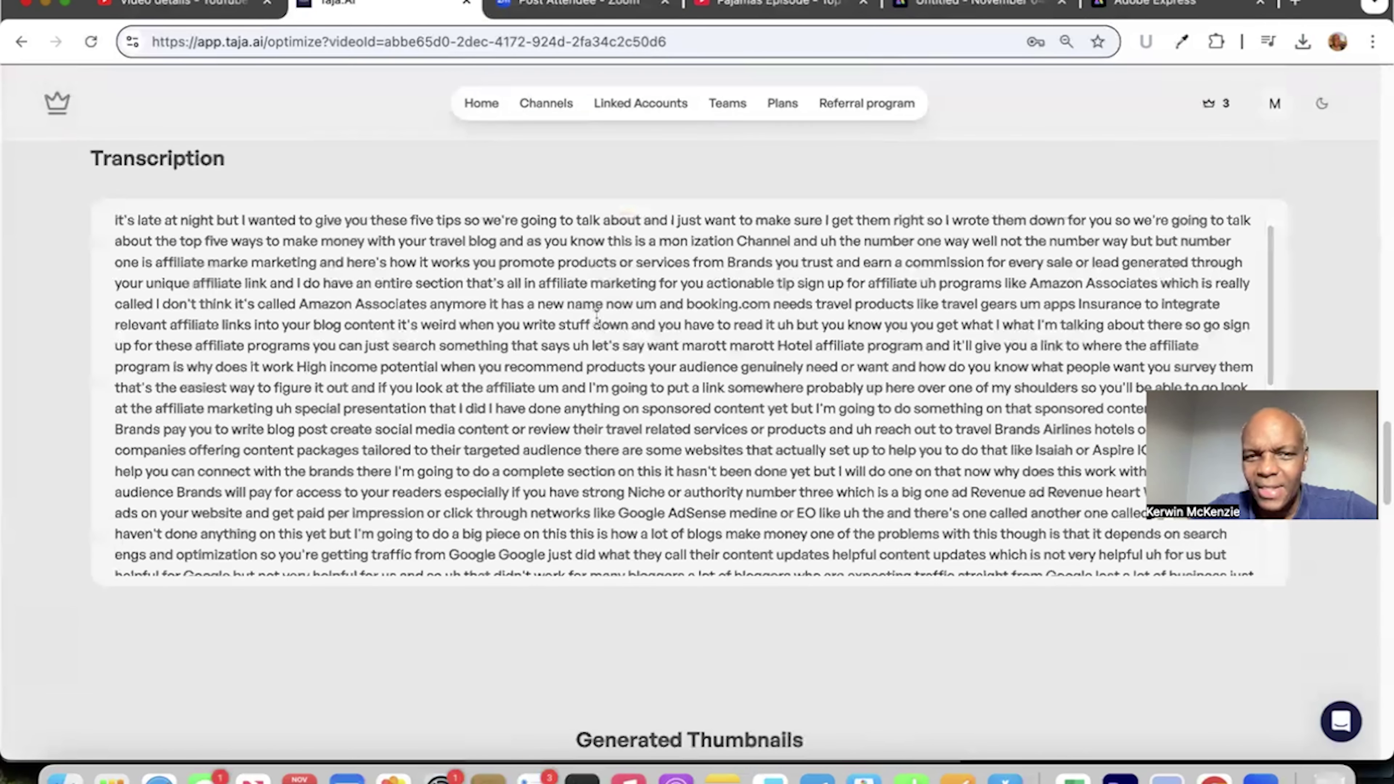
pyautogui.scroll(2, 596, 314)
pyautogui.scroll(12, 717, 176)
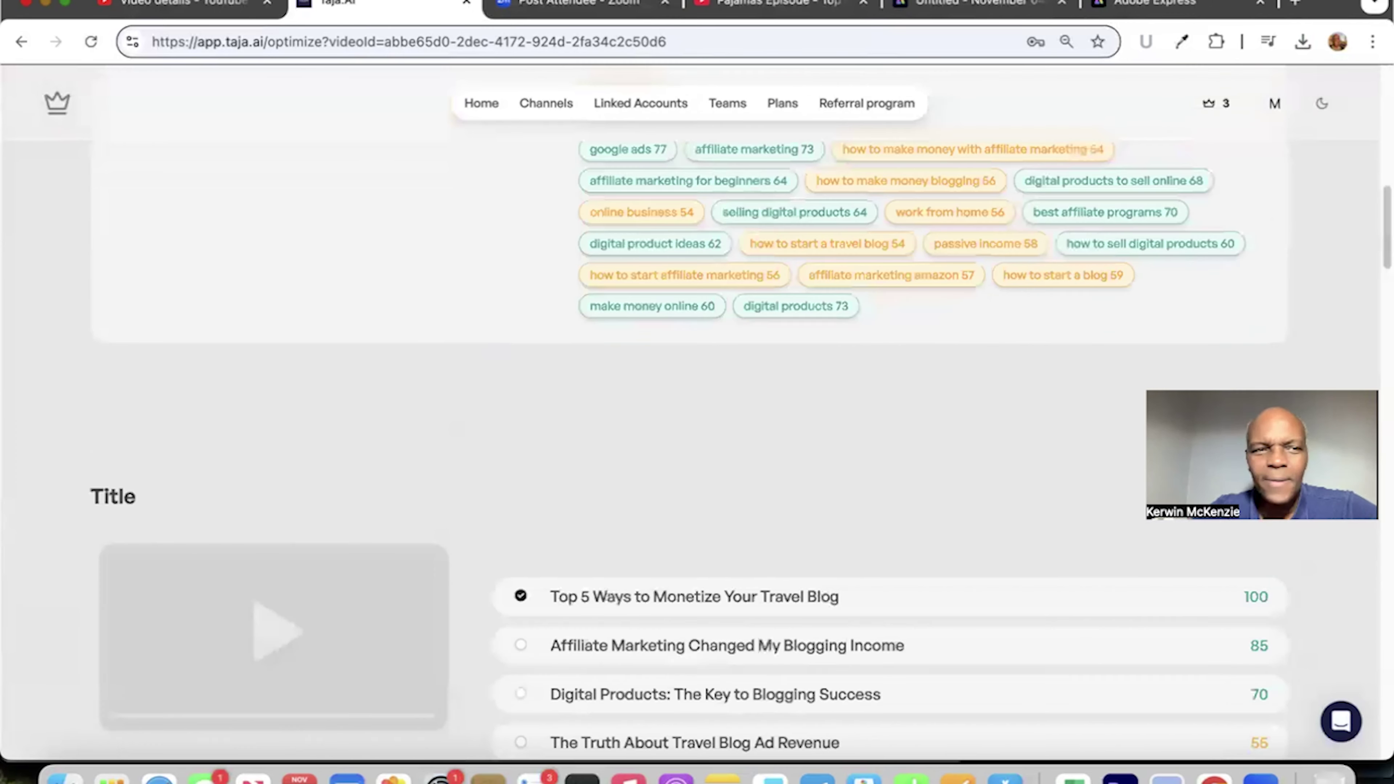
# - Switch to YouTube Studio and review the Pajamas Episode video's thumbnail, description, chapters, hashtags and title
pyautogui.click(173, 5)
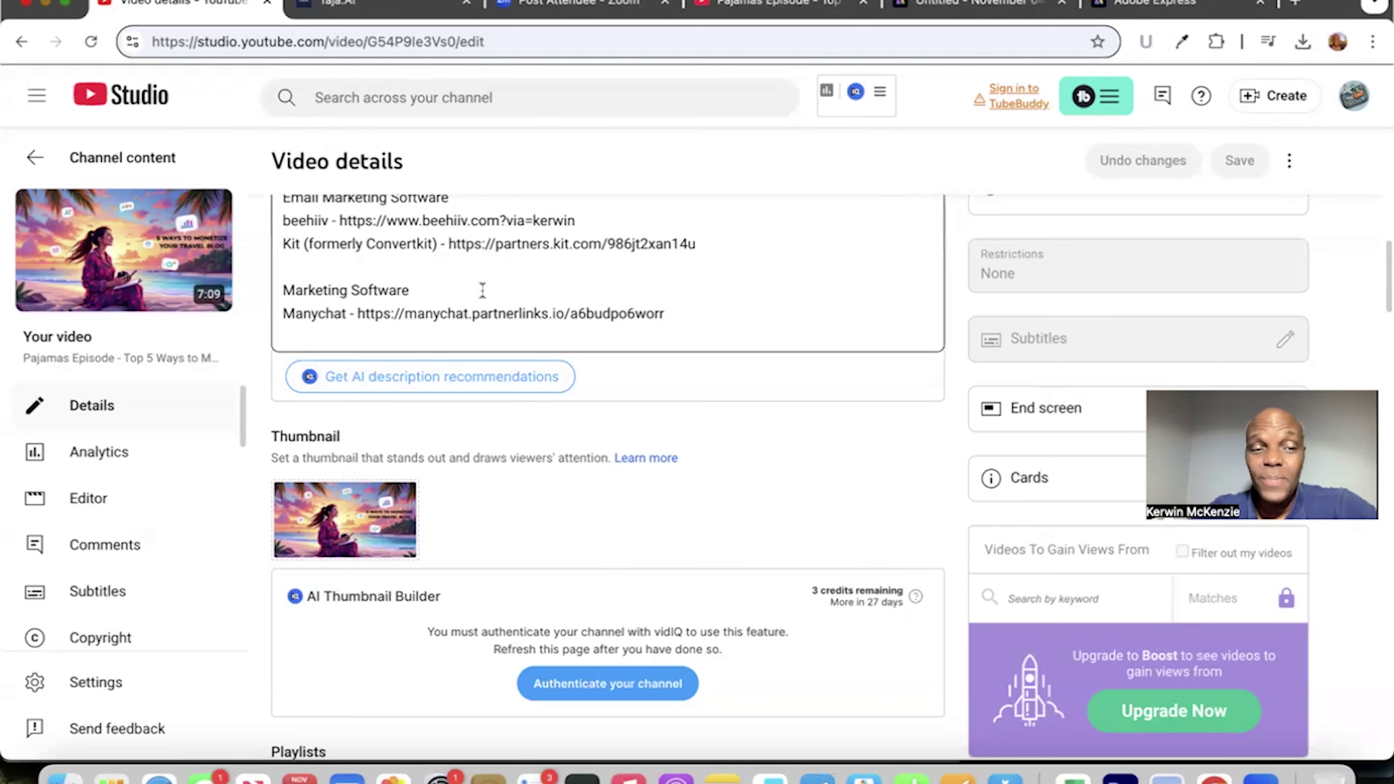
pyautogui.scroll(7, 537, 262)
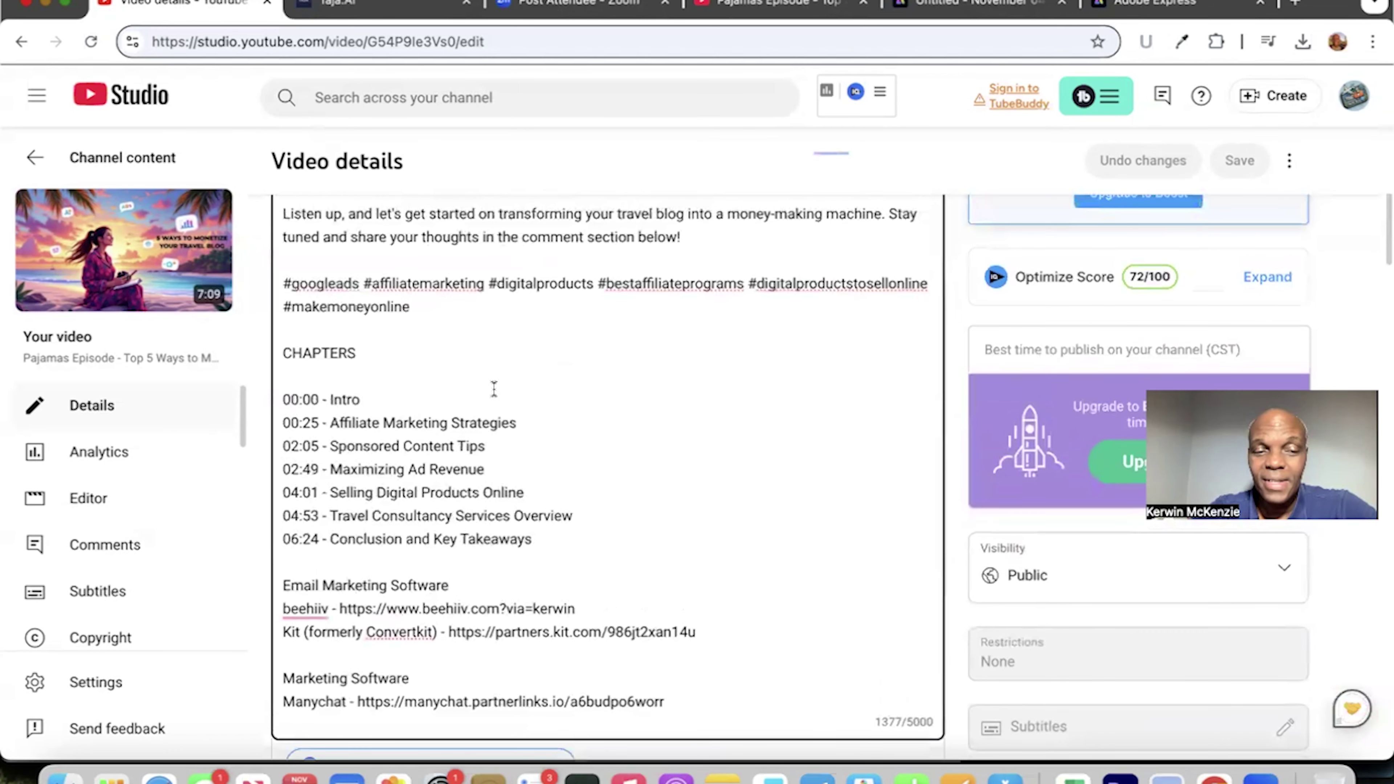
pyautogui.scroll(3, 445, 471)
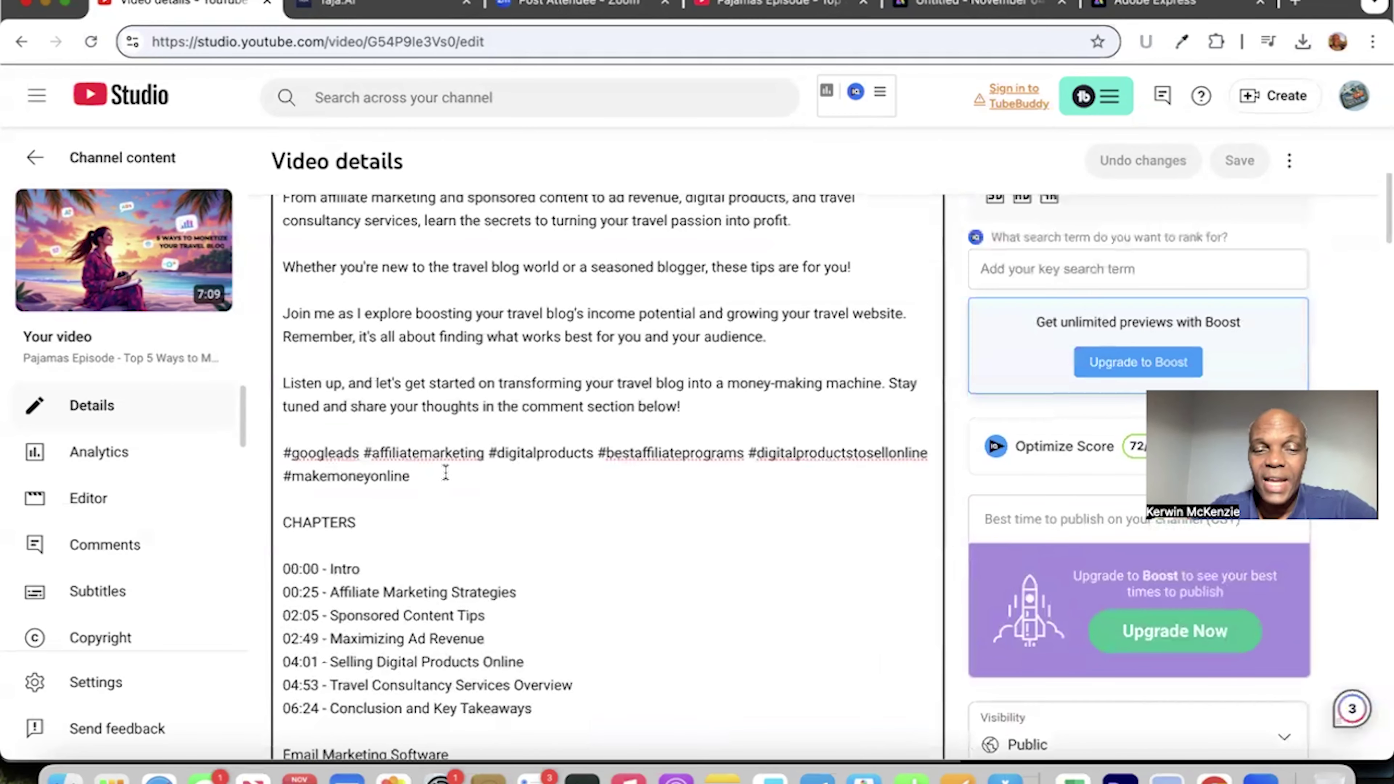
pyautogui.scroll(2, 445, 472)
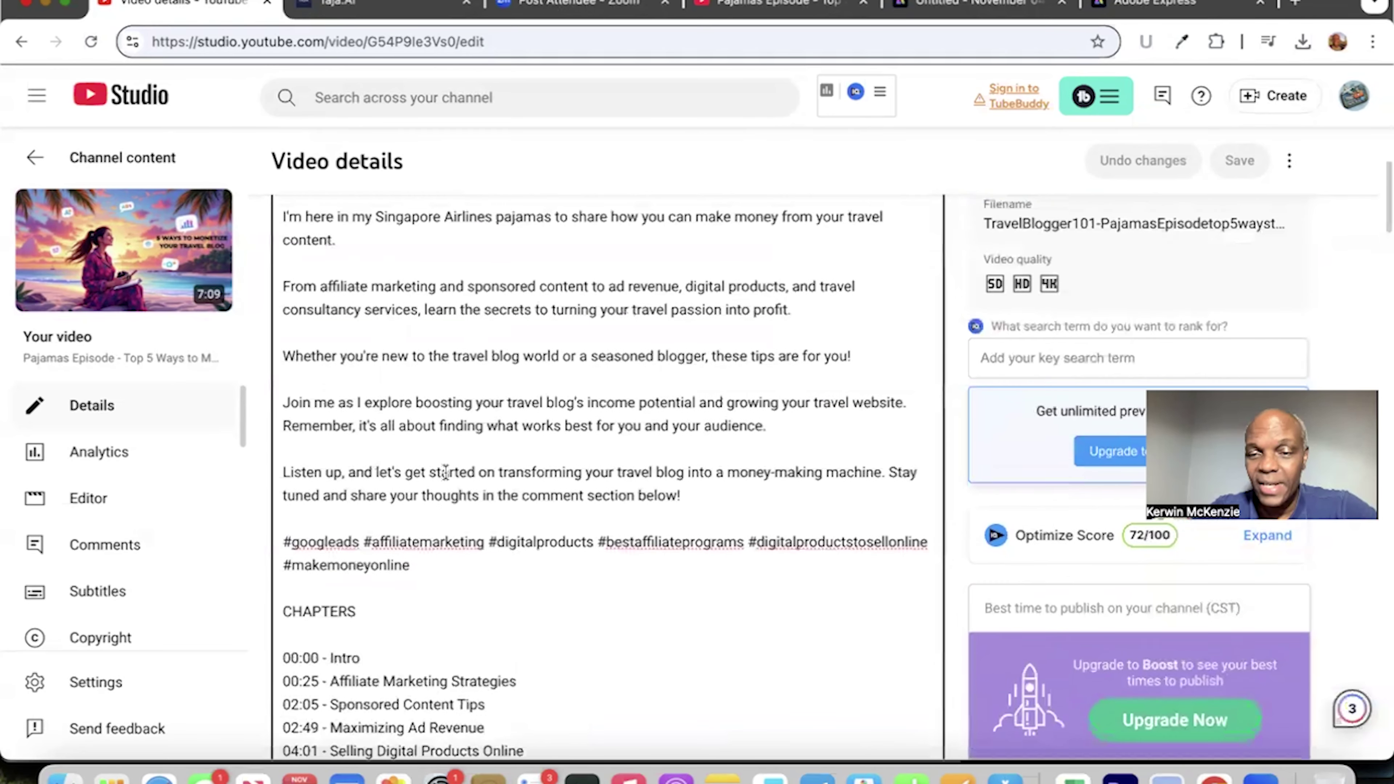
pyautogui.scroll(4, 445, 471)
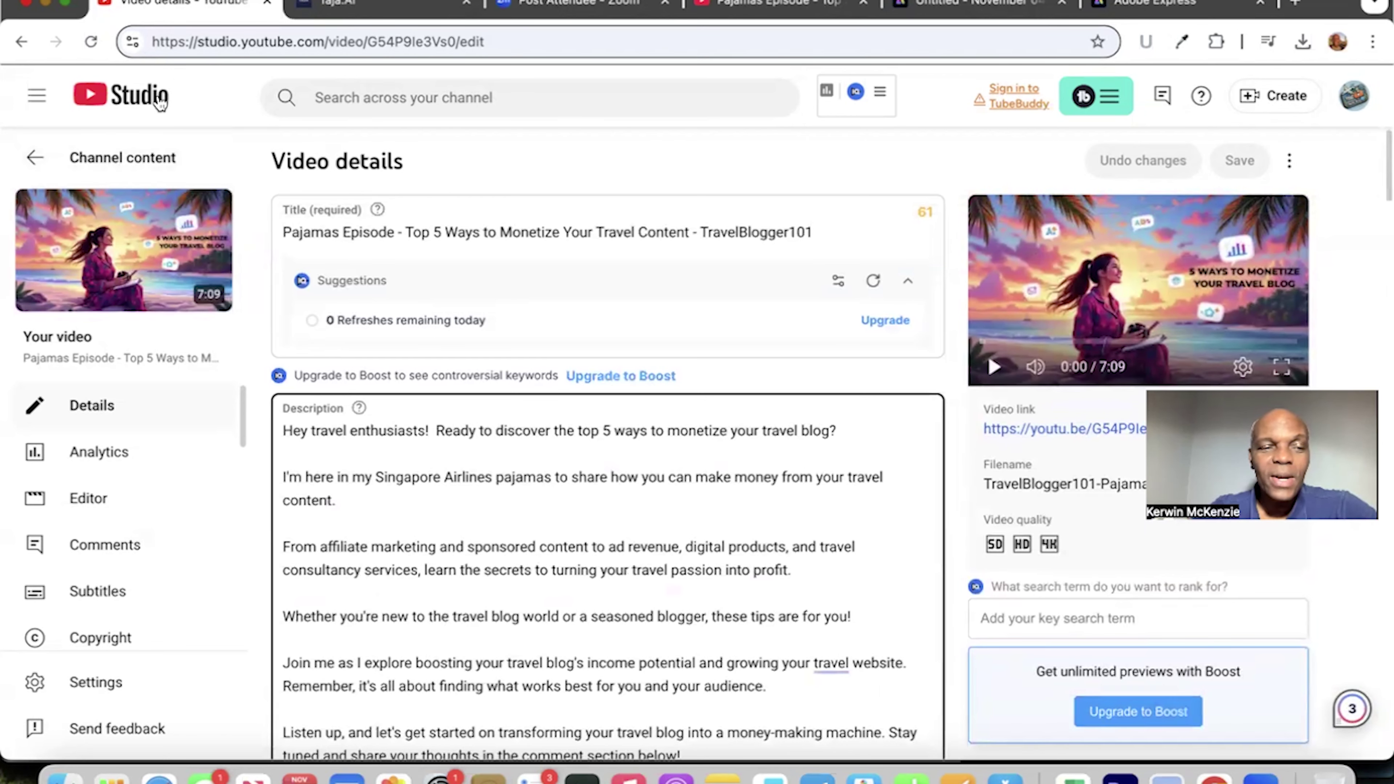
# - Go back to the channel's video list and locate the "Pajamas Episode - Top 5 Ways to Monetize" entry
pyautogui.click(127, 162)
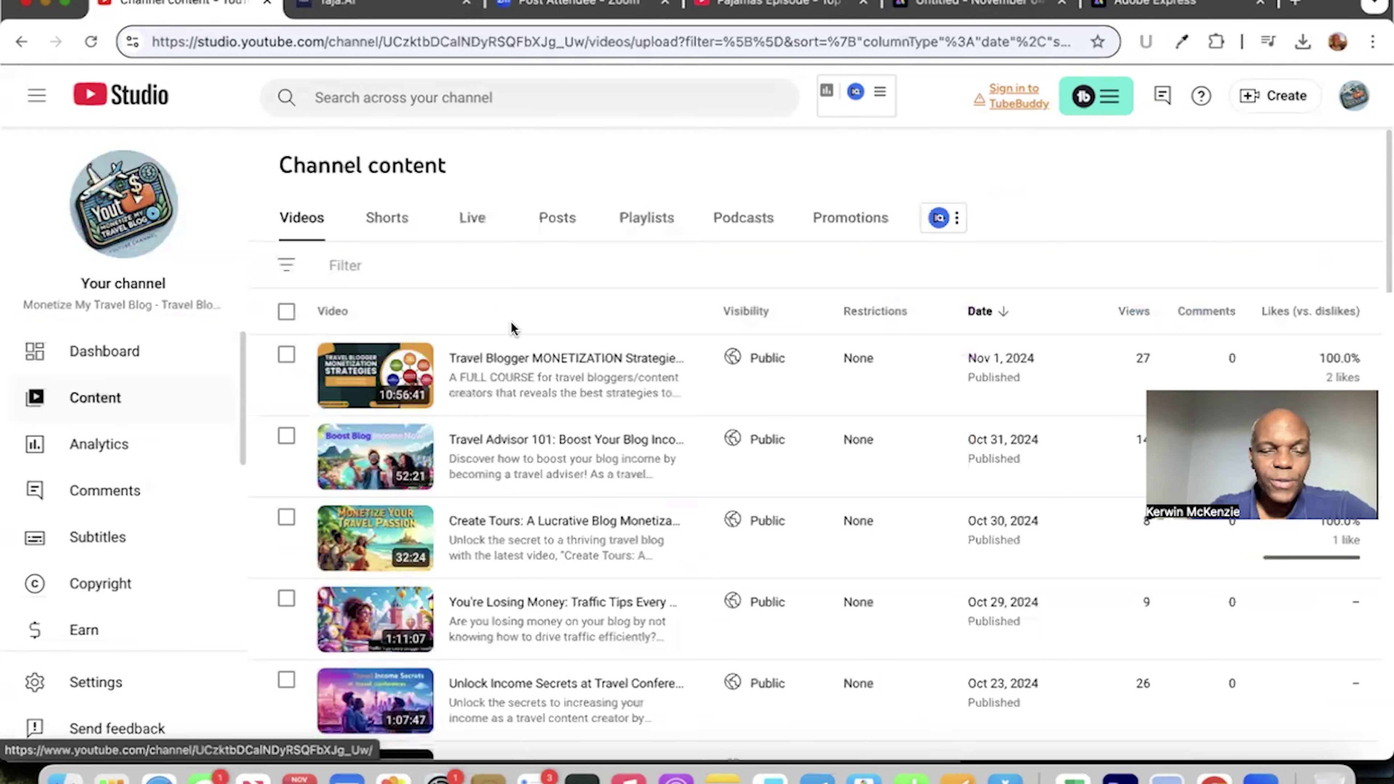
pyautogui.scroll(-15, 512, 328)
pyautogui.scroll(-4, 510, 329)
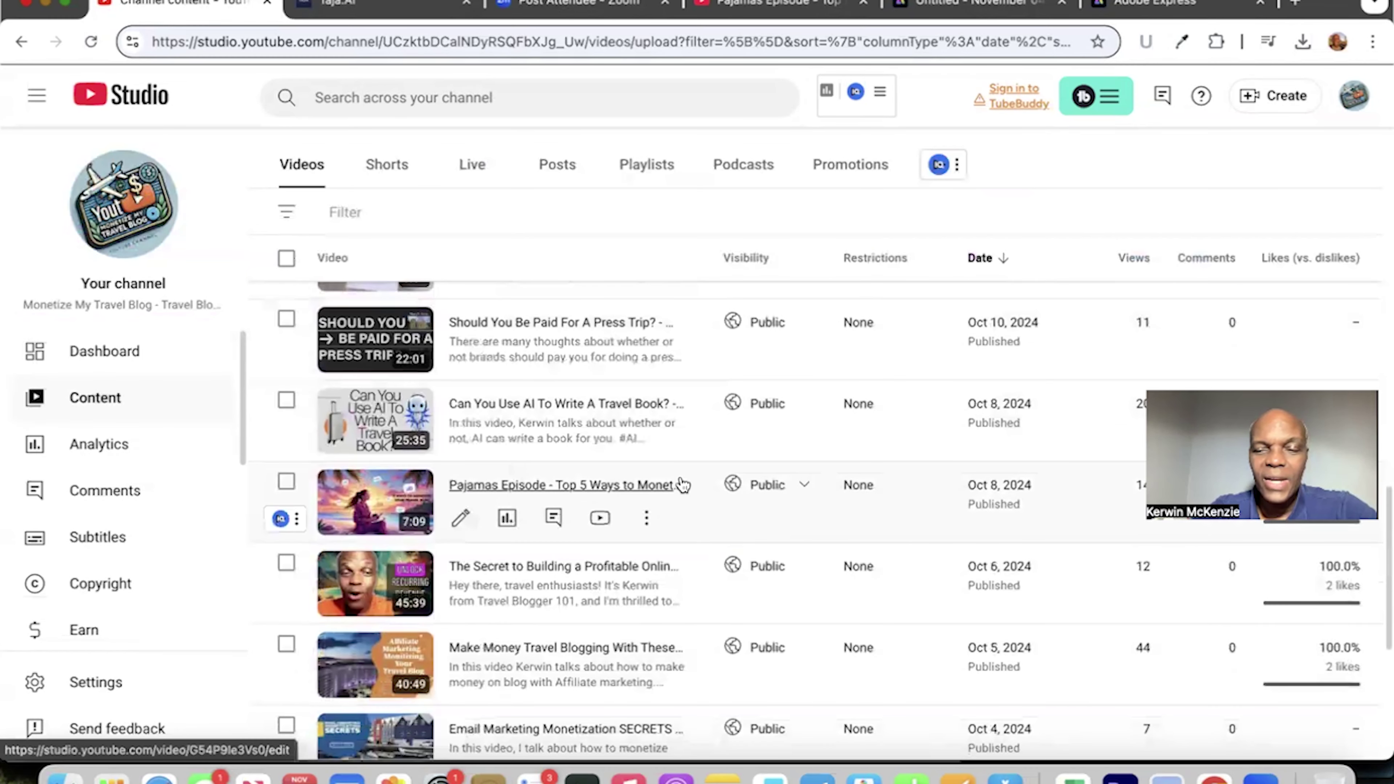